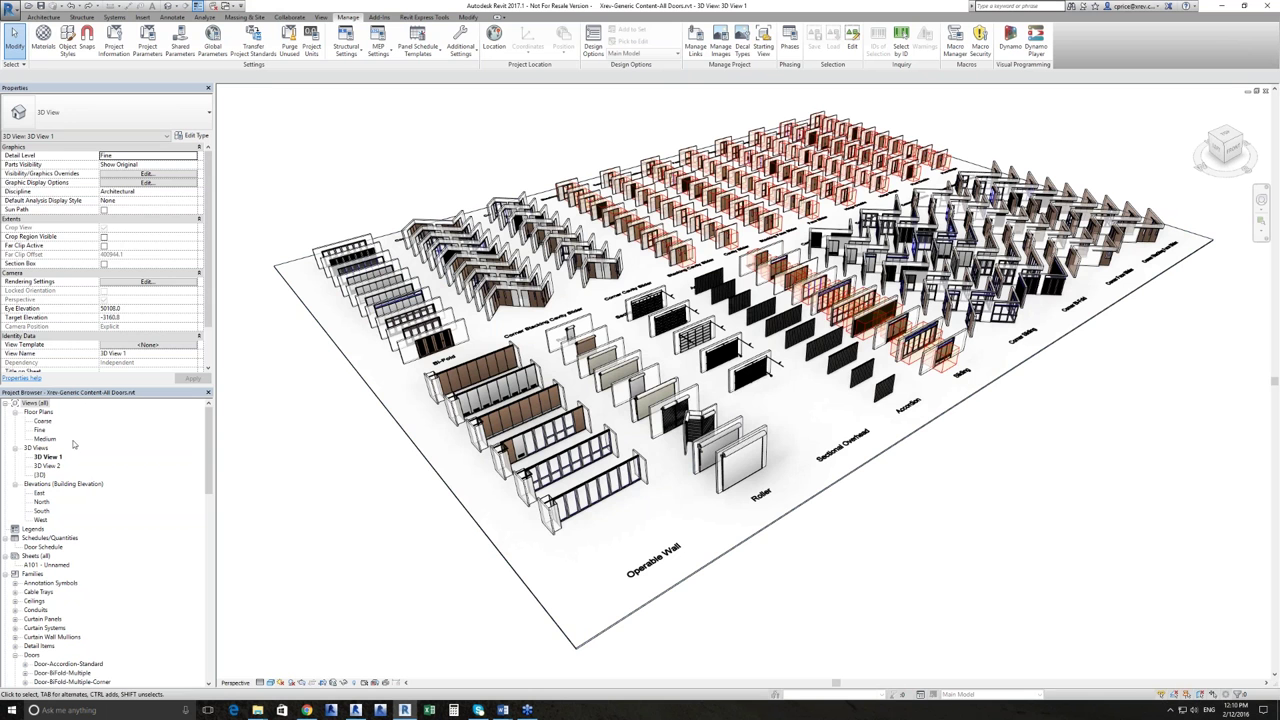
Open the {3D} view and examine the complete door layout from above and at an angle.
click(40, 475)
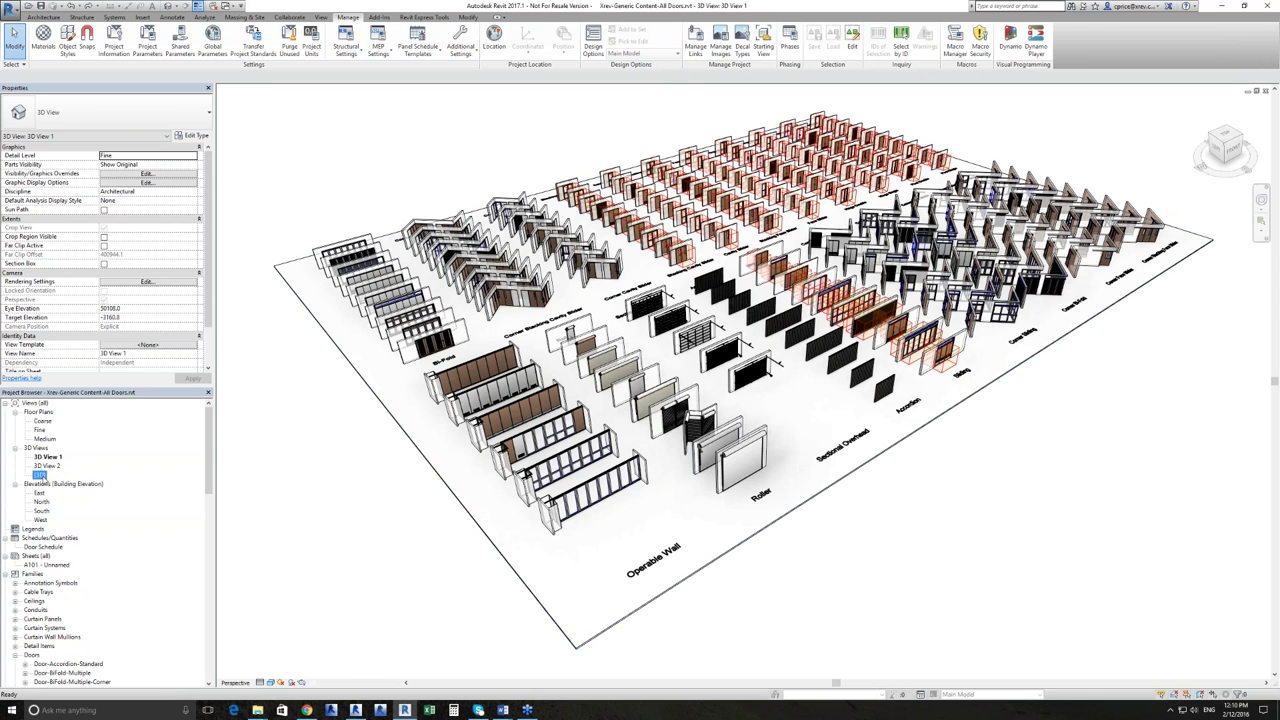
double_click(40, 475)
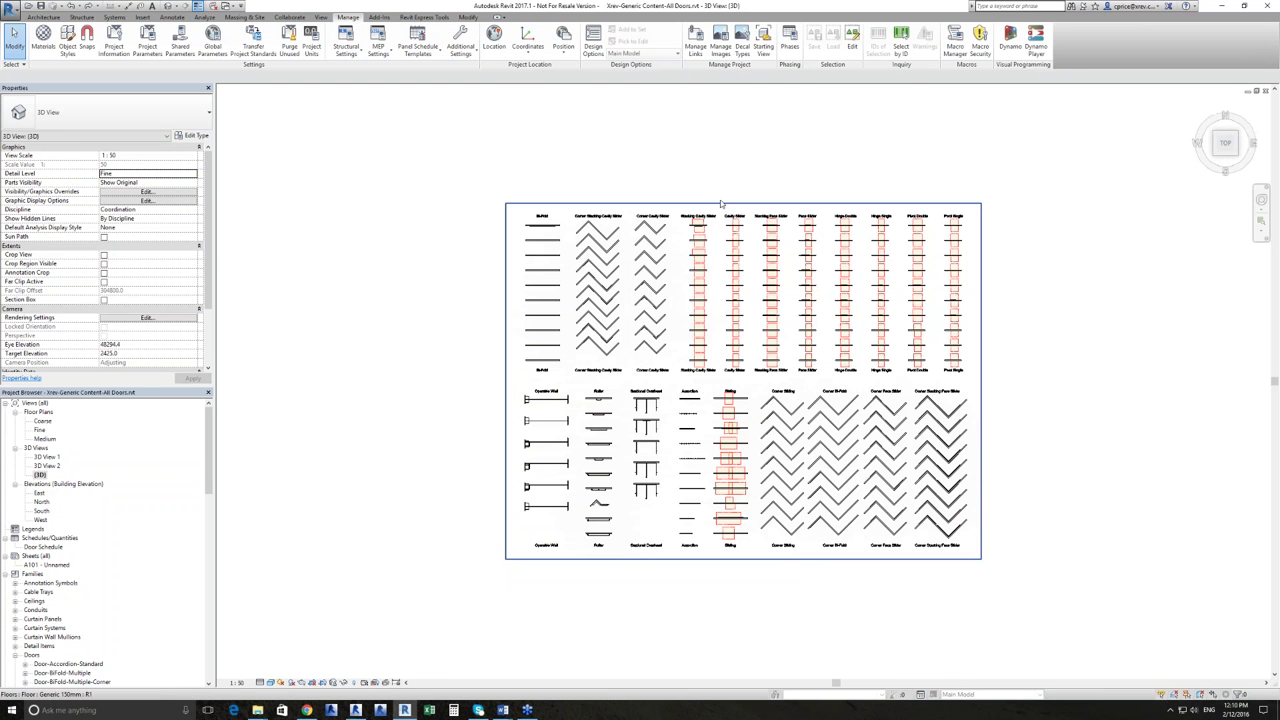
scroll(720, 200, up, 3)
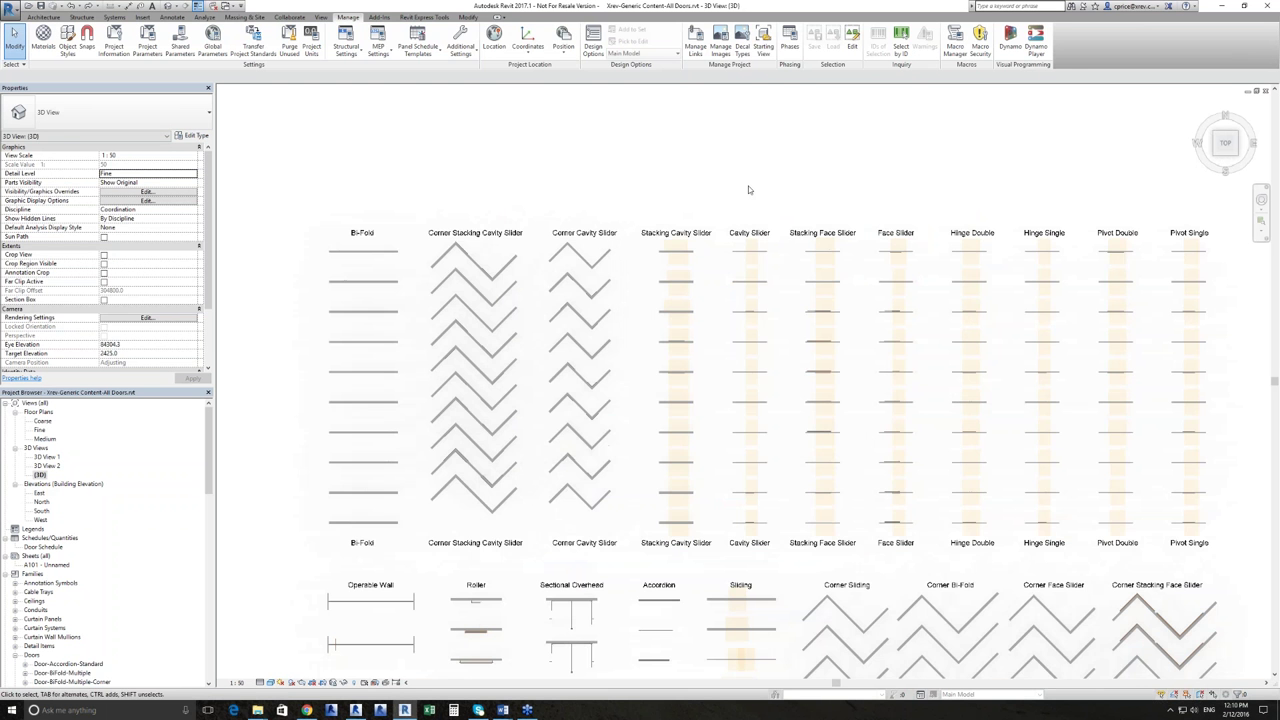
scroll(327, 267, down, 1)
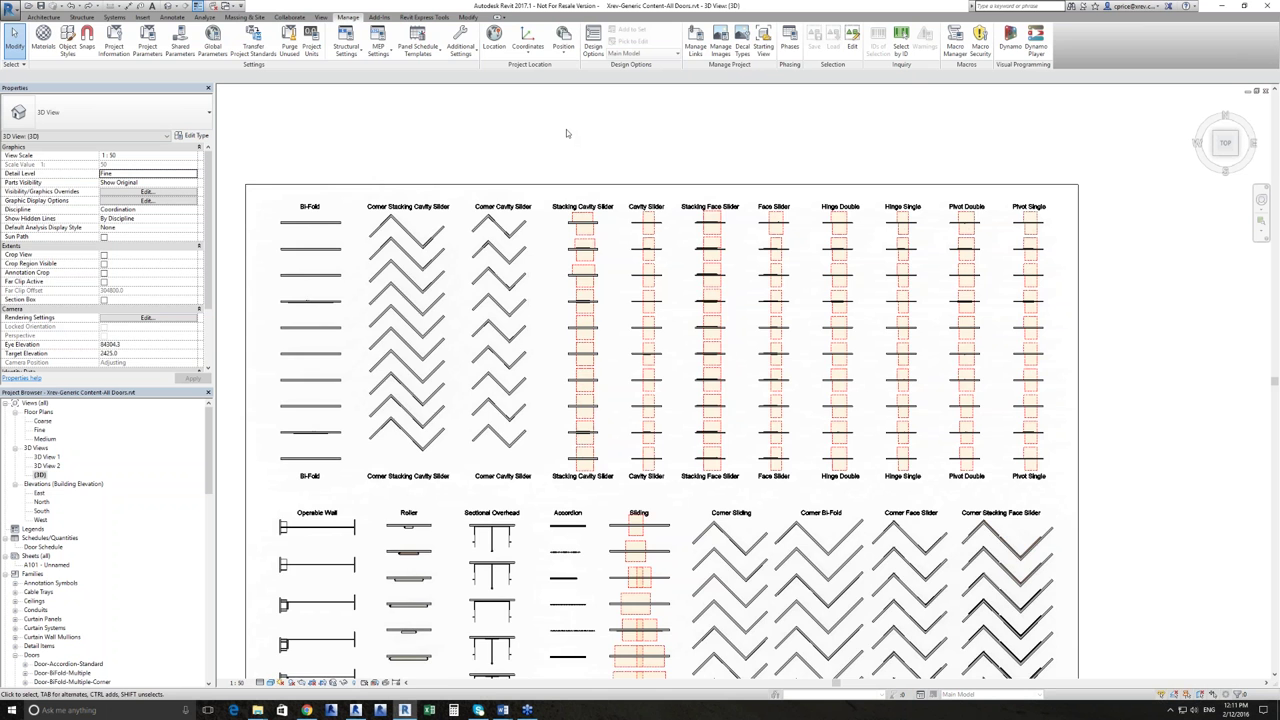
scroll(566, 129, down, 1)
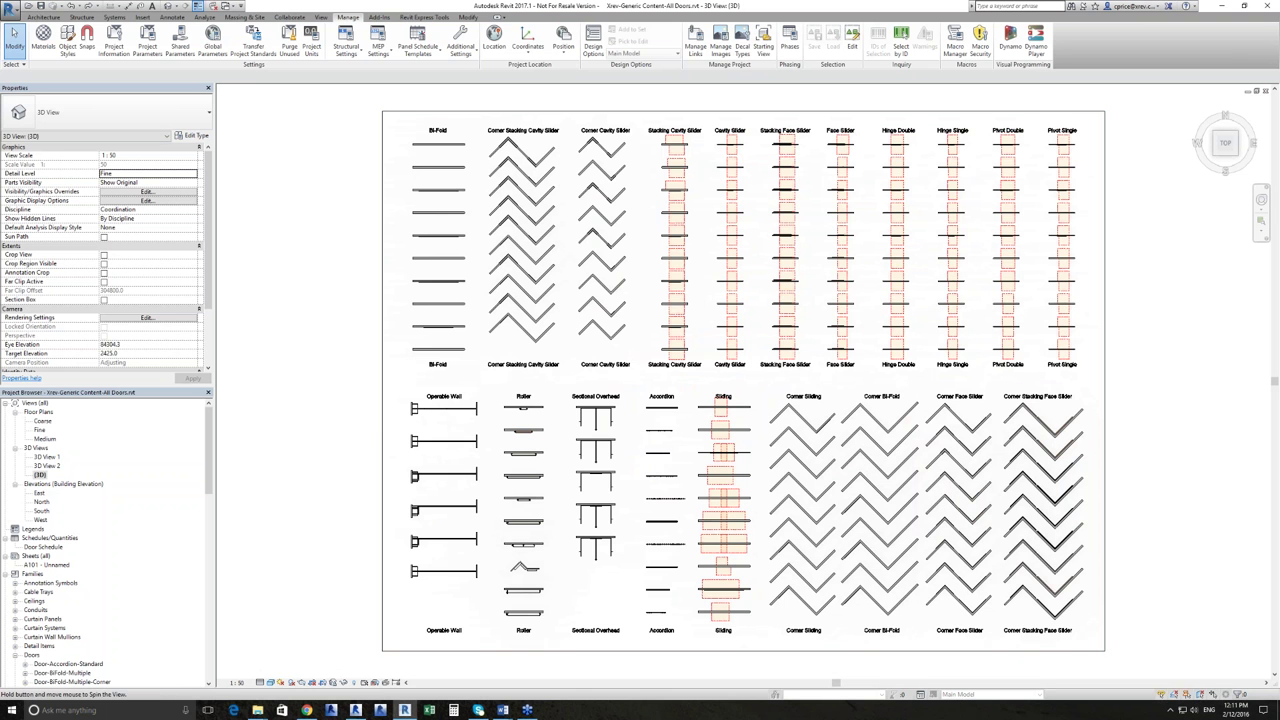
shift+middle_drag(465, 410, 465, 410)
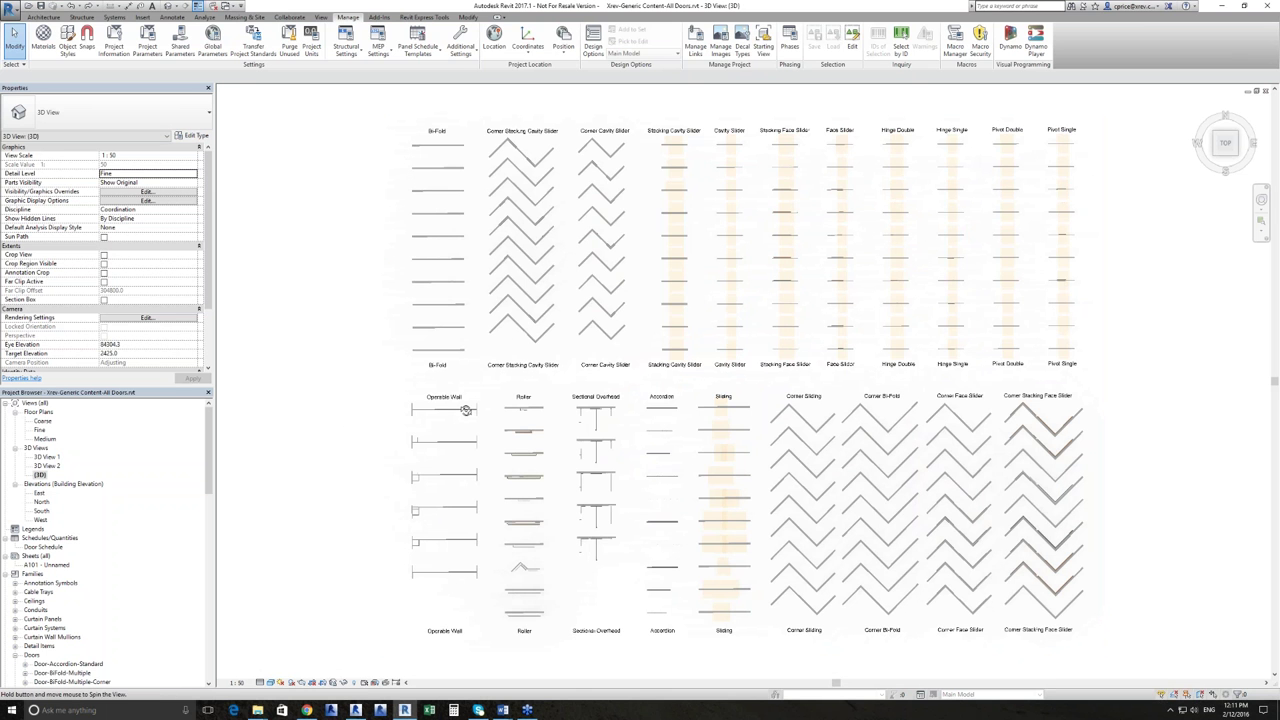
shift+middle_drag(465, 410, 491, 242)
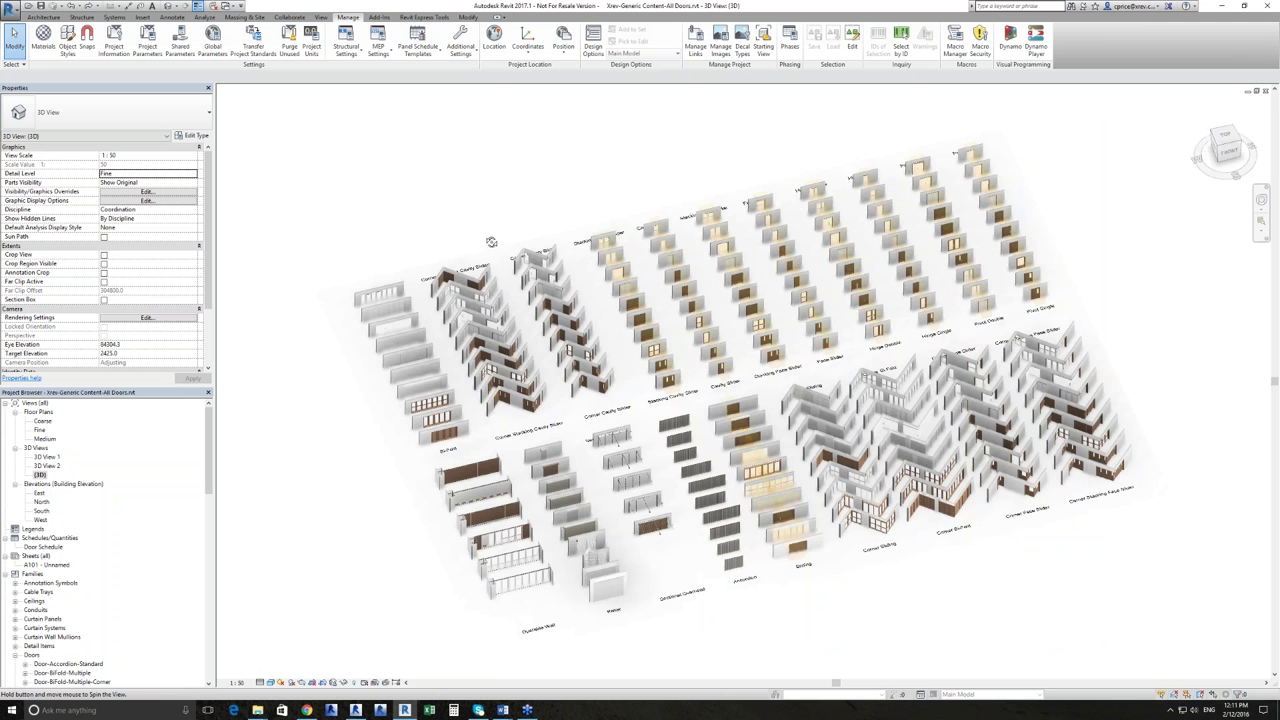
shift+middle_drag(491, 242, 912, 545)
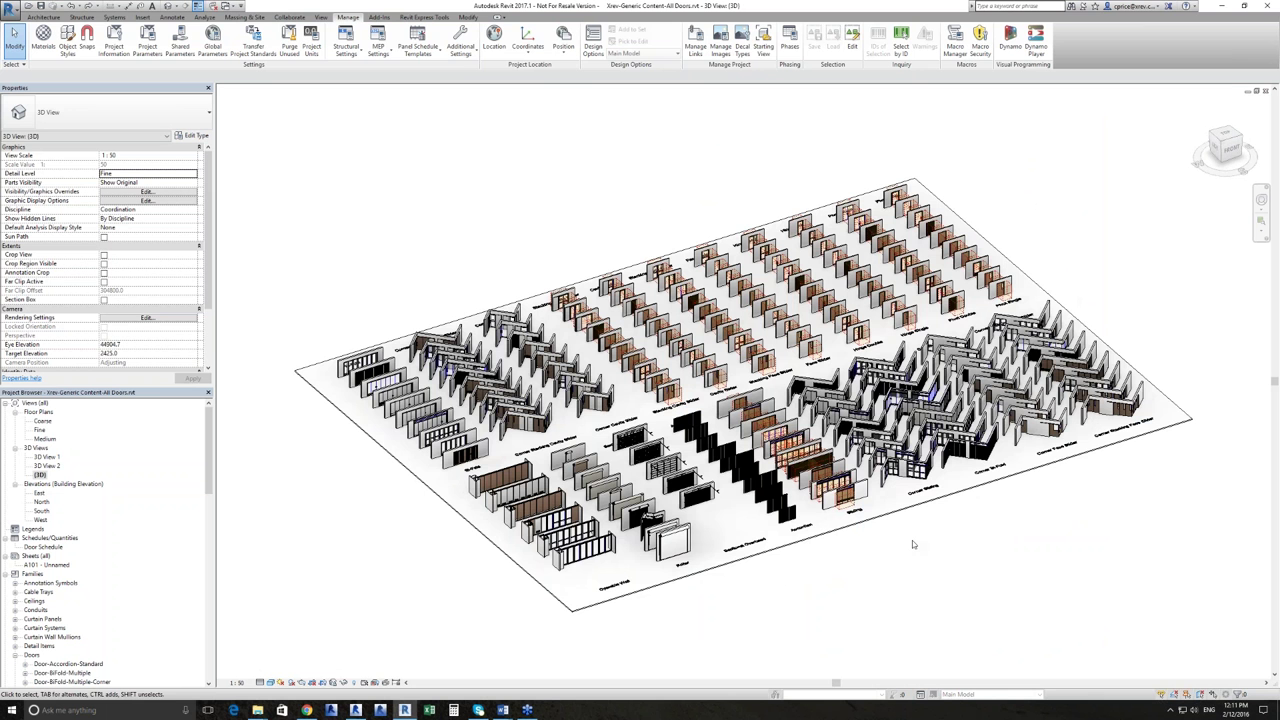
shift+middle_drag(912, 545, 875, 536)
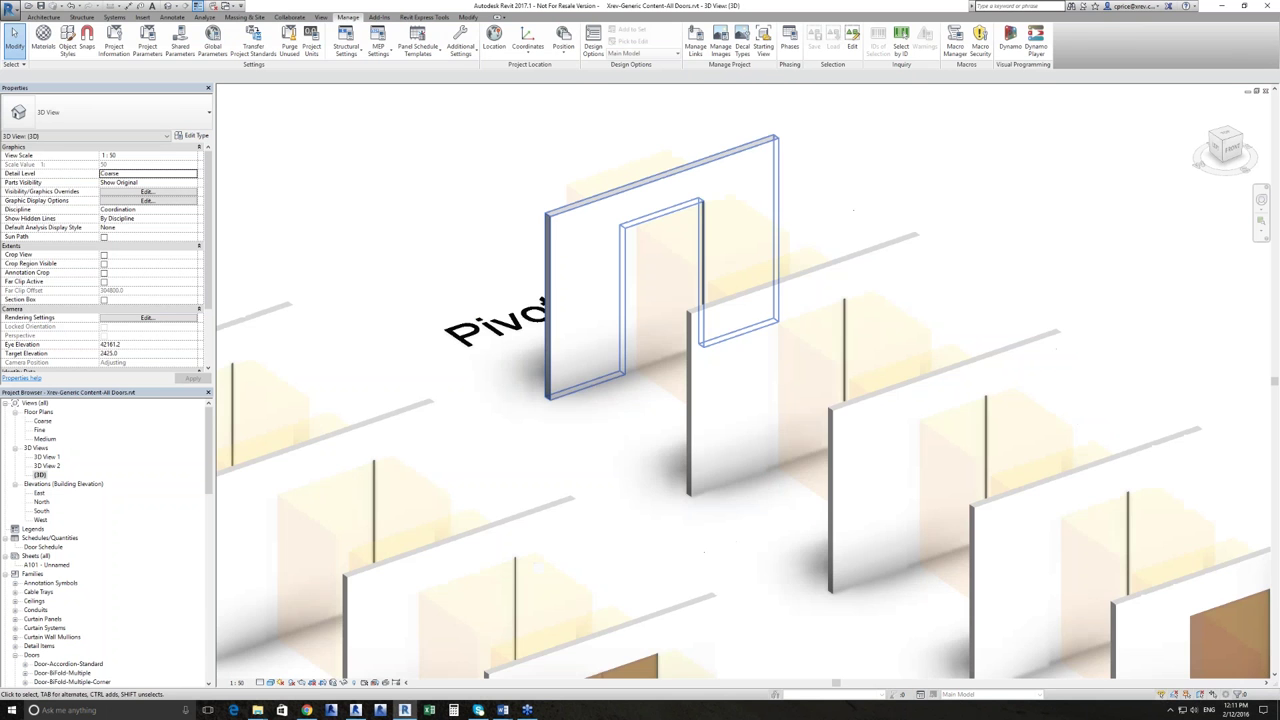
Examine the pivot, hinge, slider, roller, sectional overhead, accordion and corner doors in the {3D} view at Coarse detail level.
scroll(856, 148, down, 2)
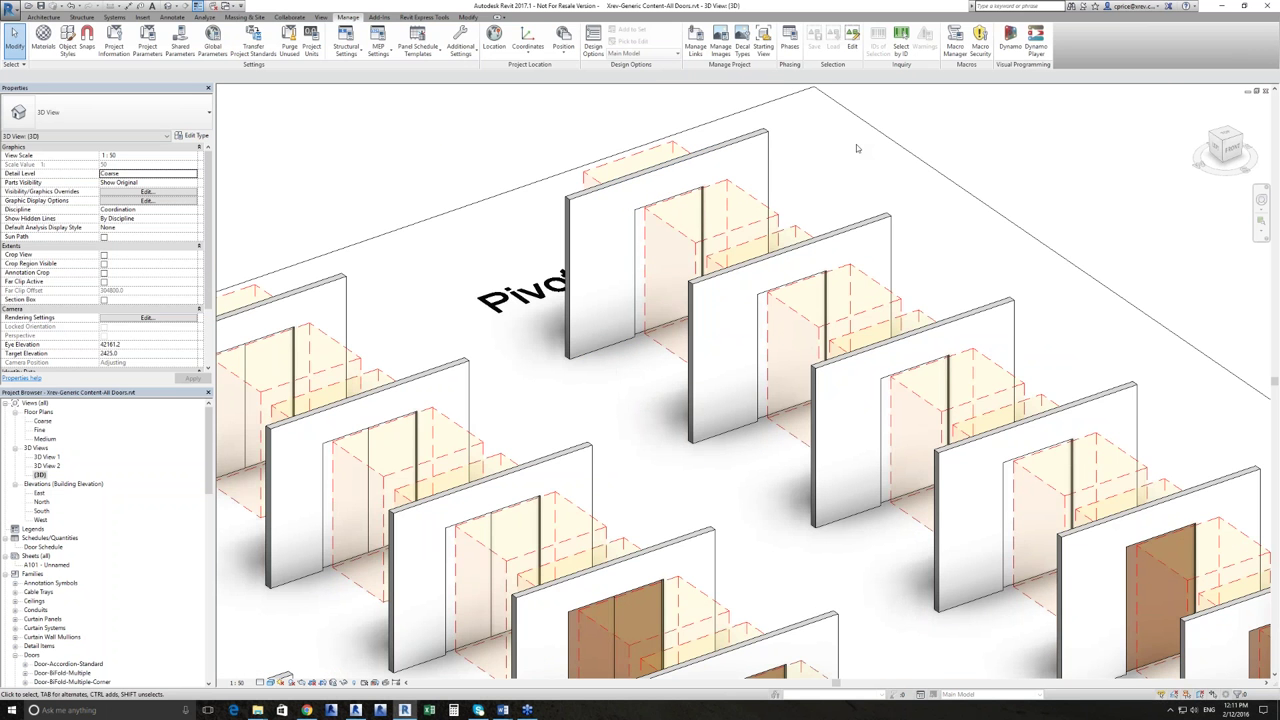
scroll(856, 148, down, 3)
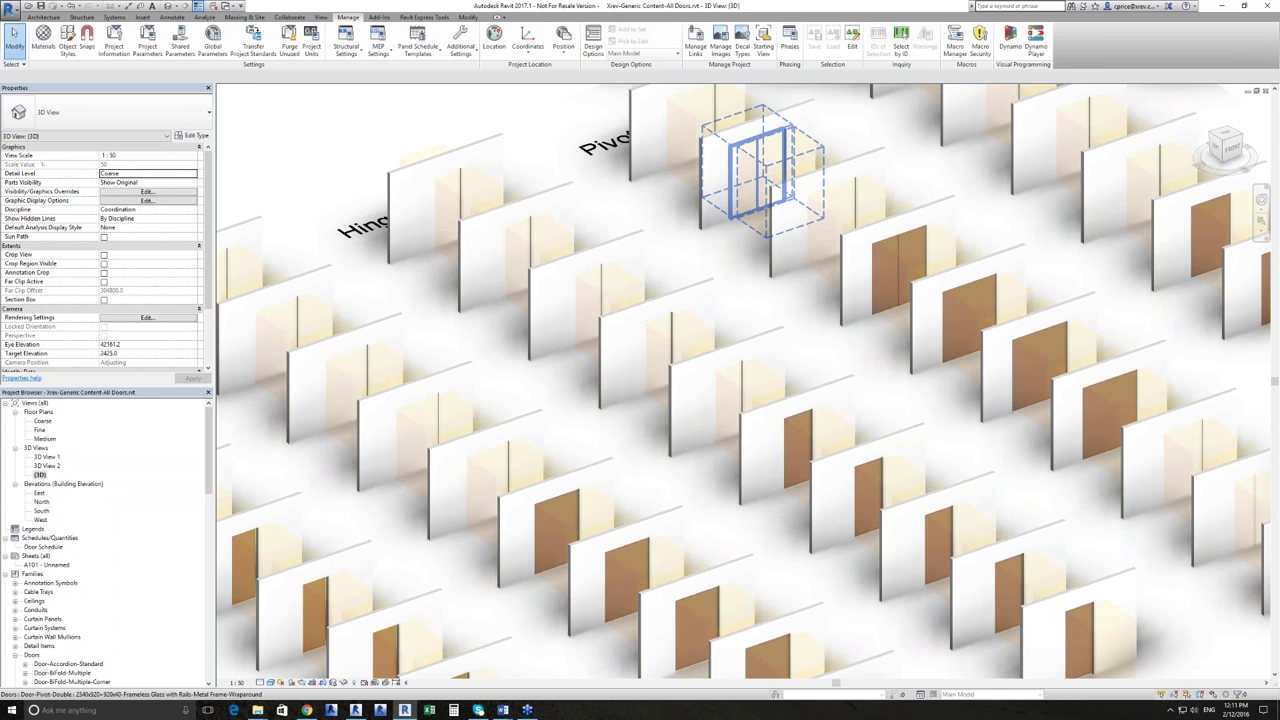
middle_drag(856, 400, 700, 250)
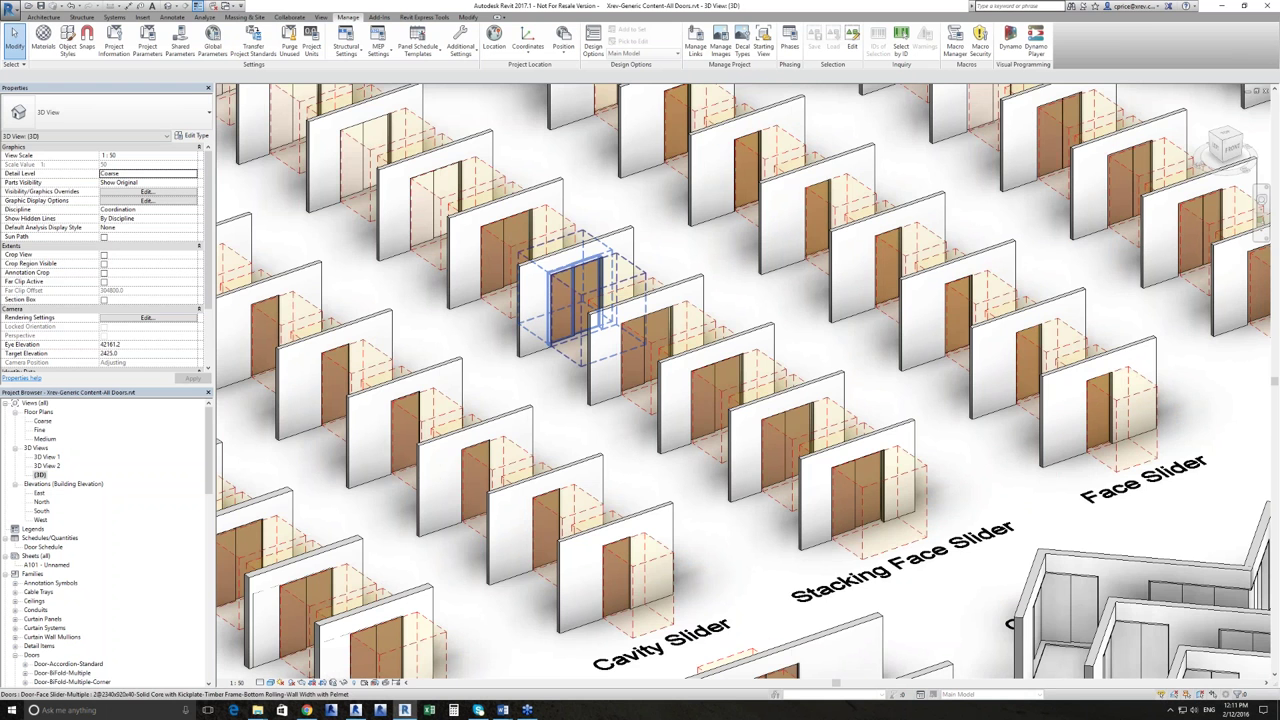
middle_drag(575, 300, 595, 445)
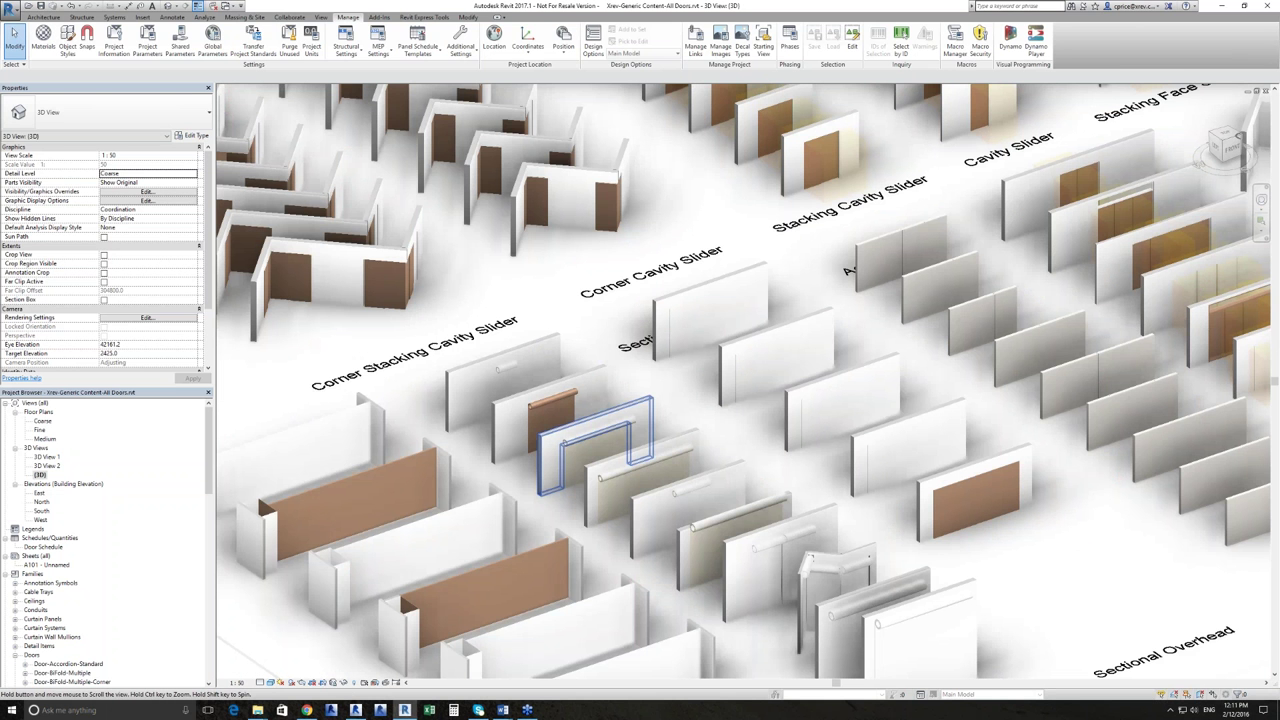
middle_drag(900, 450, 445, 352)
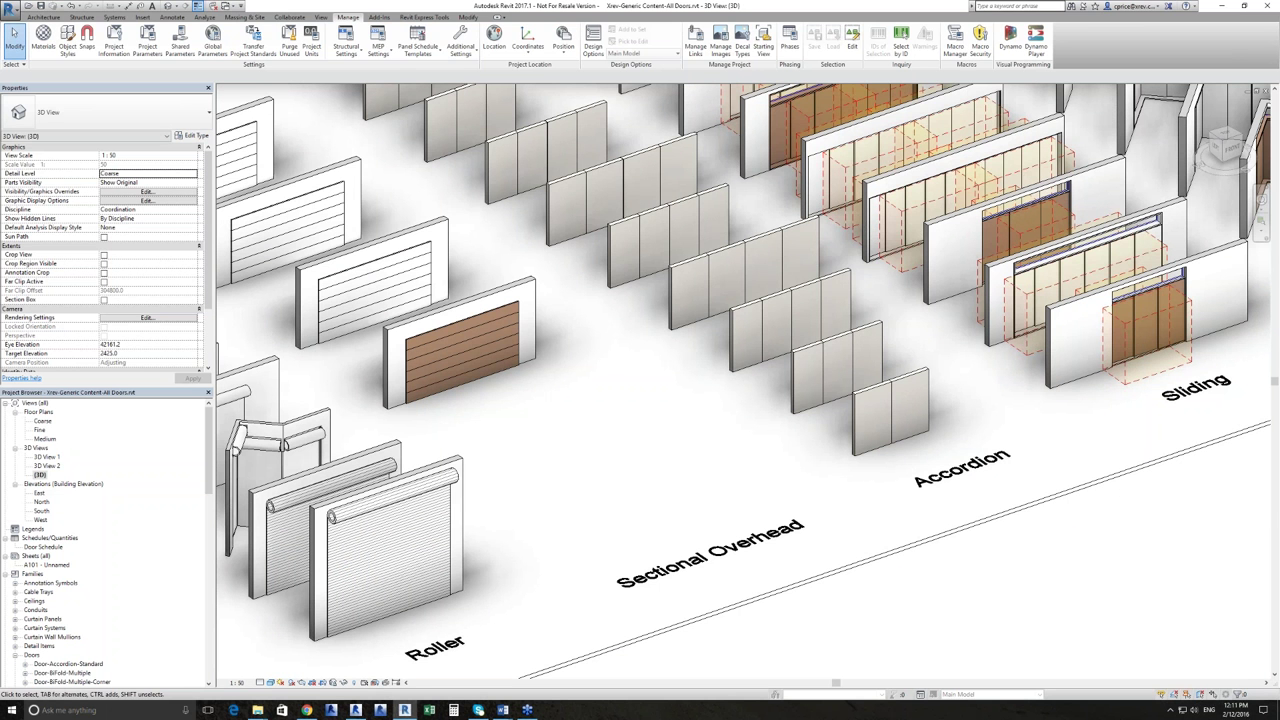
middle_drag(900, 660, 645, 480)
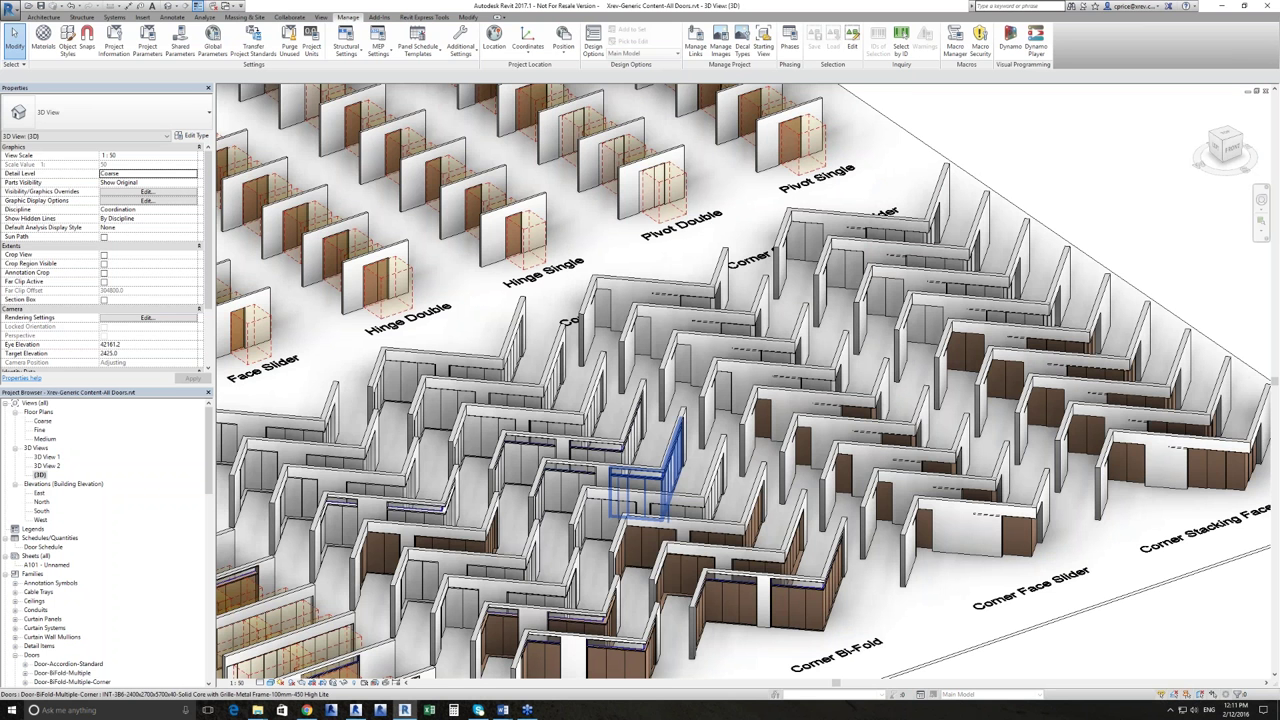
middle_drag(645, 480, 979, 239)
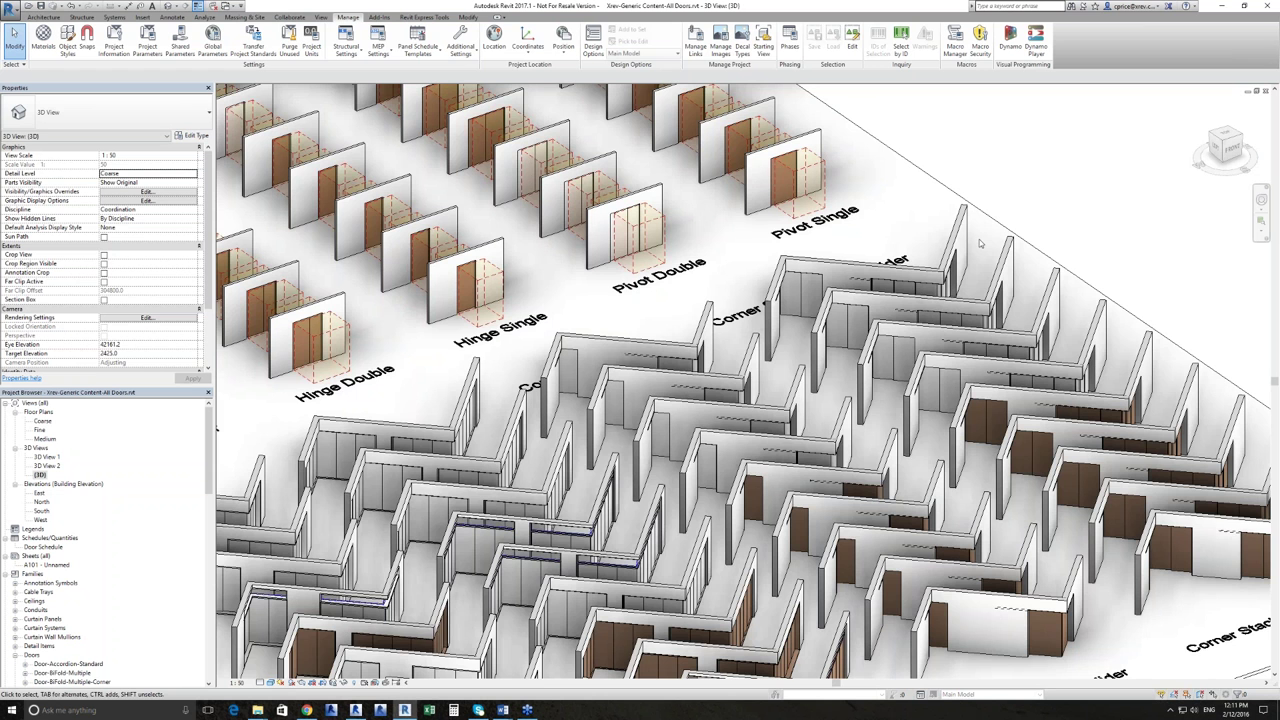
scroll(979, 239, down, 10)
Open the Coarse floor plan and examine the door symbols in the upper group, from Pivot Single across to Corner Stacking Cavity Slider.
double_click(42, 420)
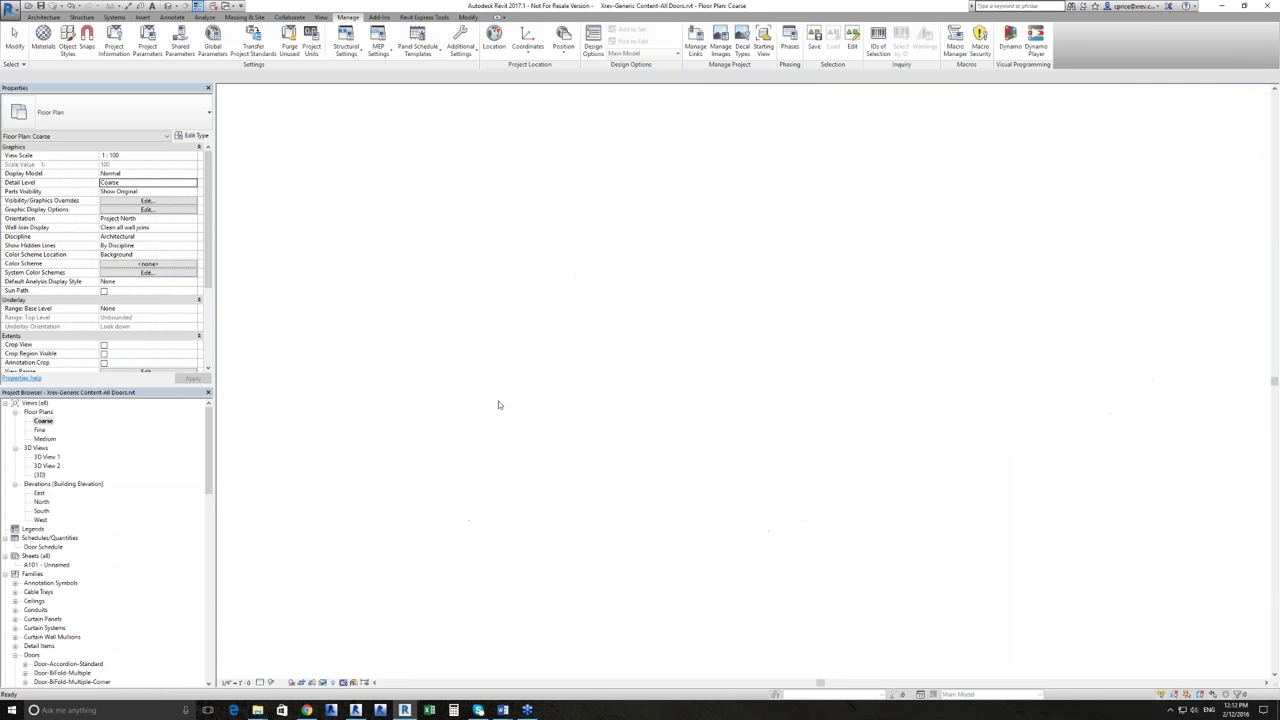
scroll(760, 260, up, 5)
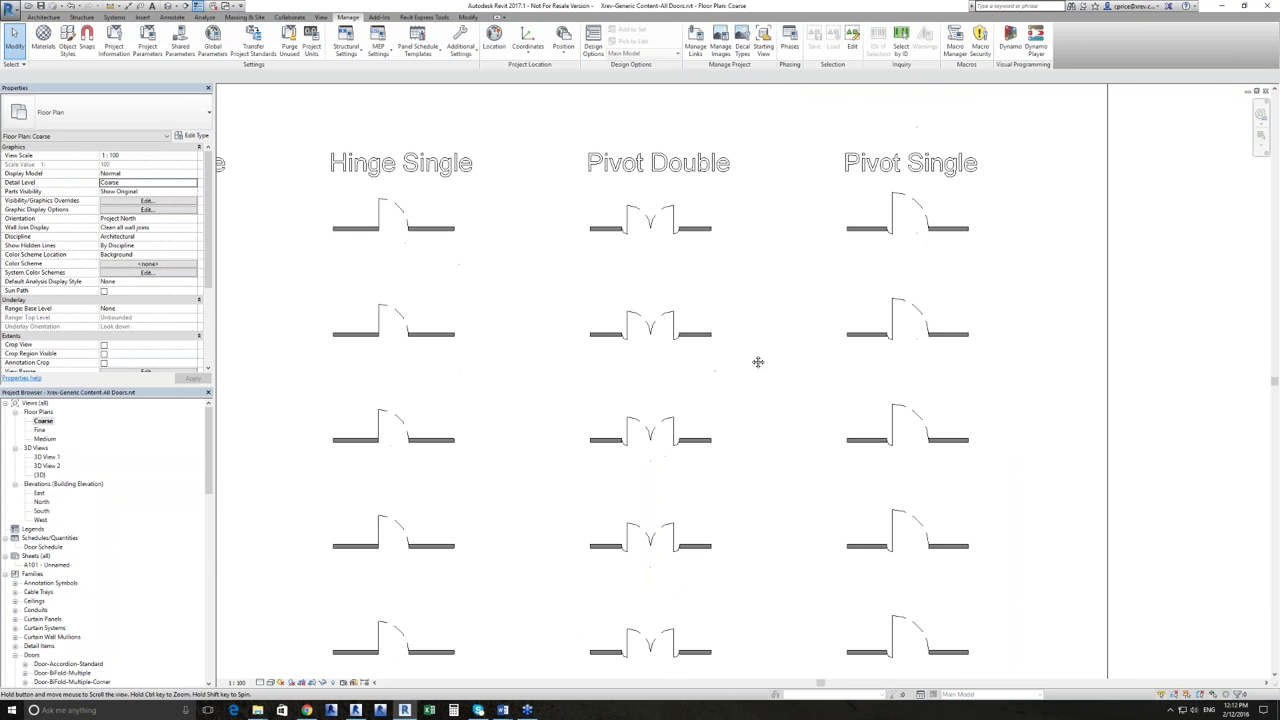
middle_drag(590, 245, 977, 317)
middle_drag(520, 325, 1013, 348)
middle_drag(626, 334, 956, 340)
middle_drag(500, 340, 1020, 345)
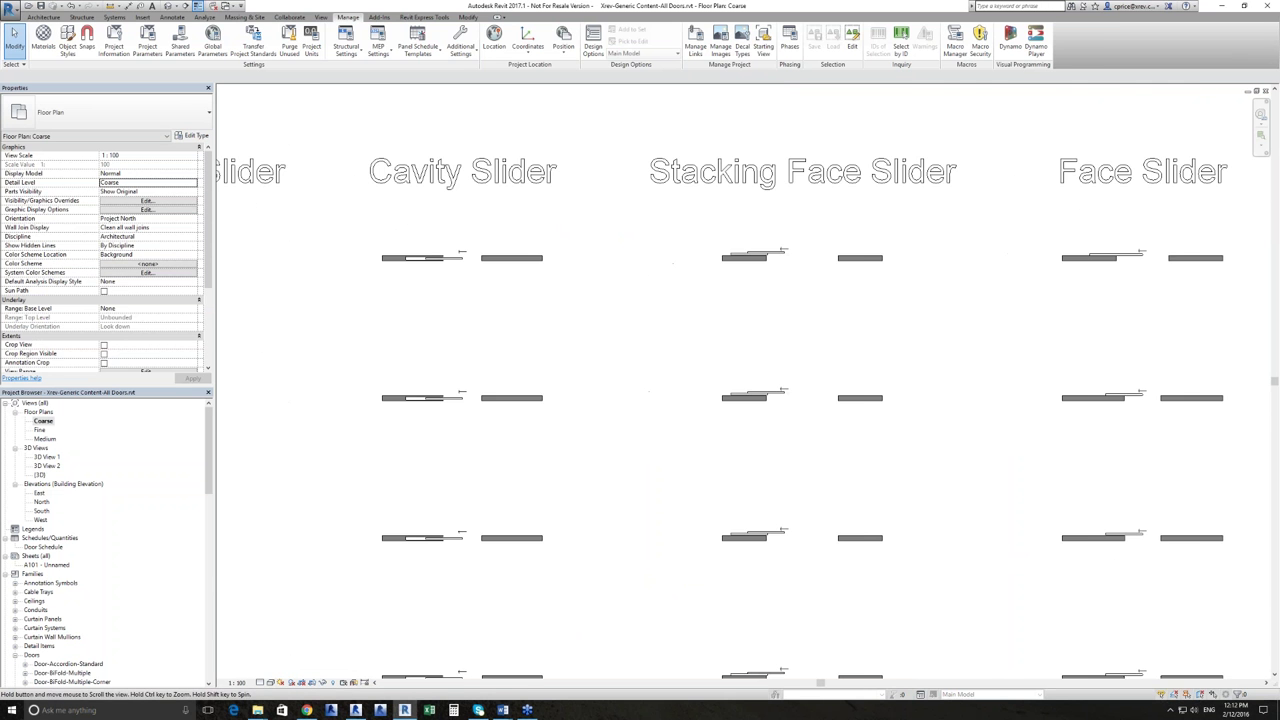
middle_drag(520, 308, 1022, 285)
middle_drag(538, 285, 1029, 251)
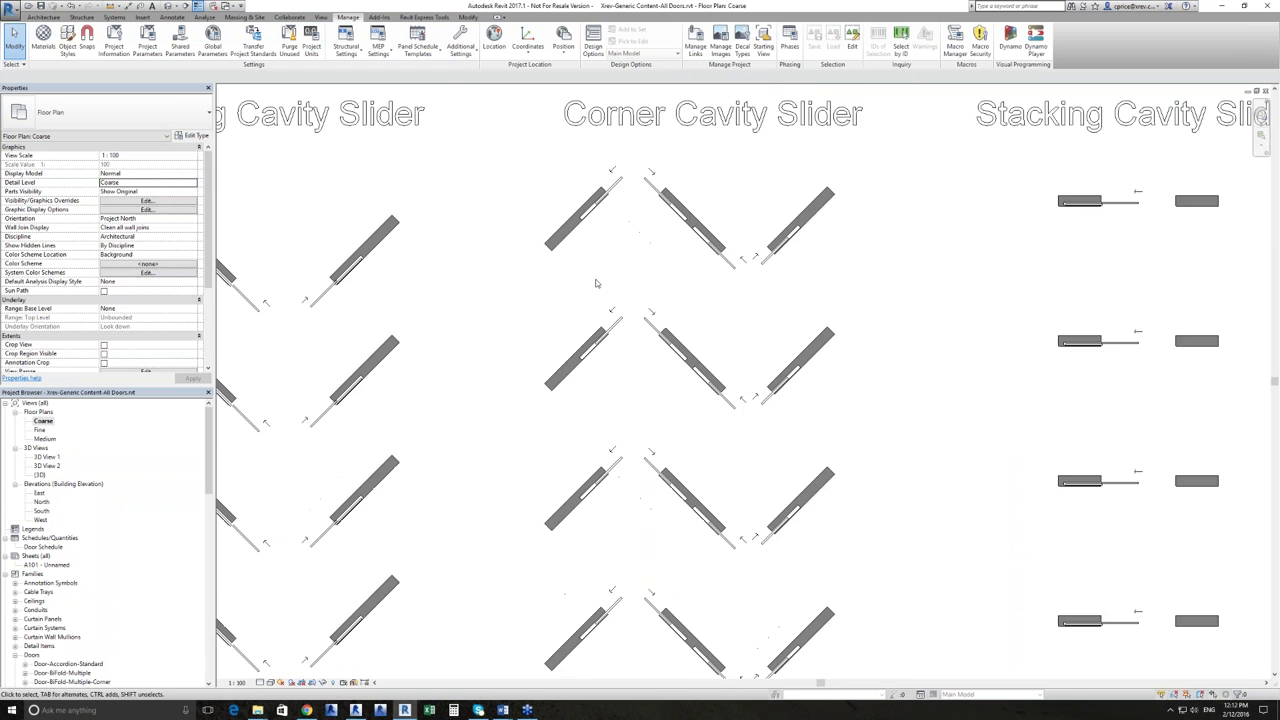
mouse_move(594, 280)
middle_down()
mouse_move(1030, 237)
mouse_move(1030, 271)
middle_up()
Examine the plan symbols of the Bi-Fold column and the lower group, from Operable Wall across to the corner doors.
scroll(660, 214, down, 3)
middle_drag(660, 214, 617, 63)
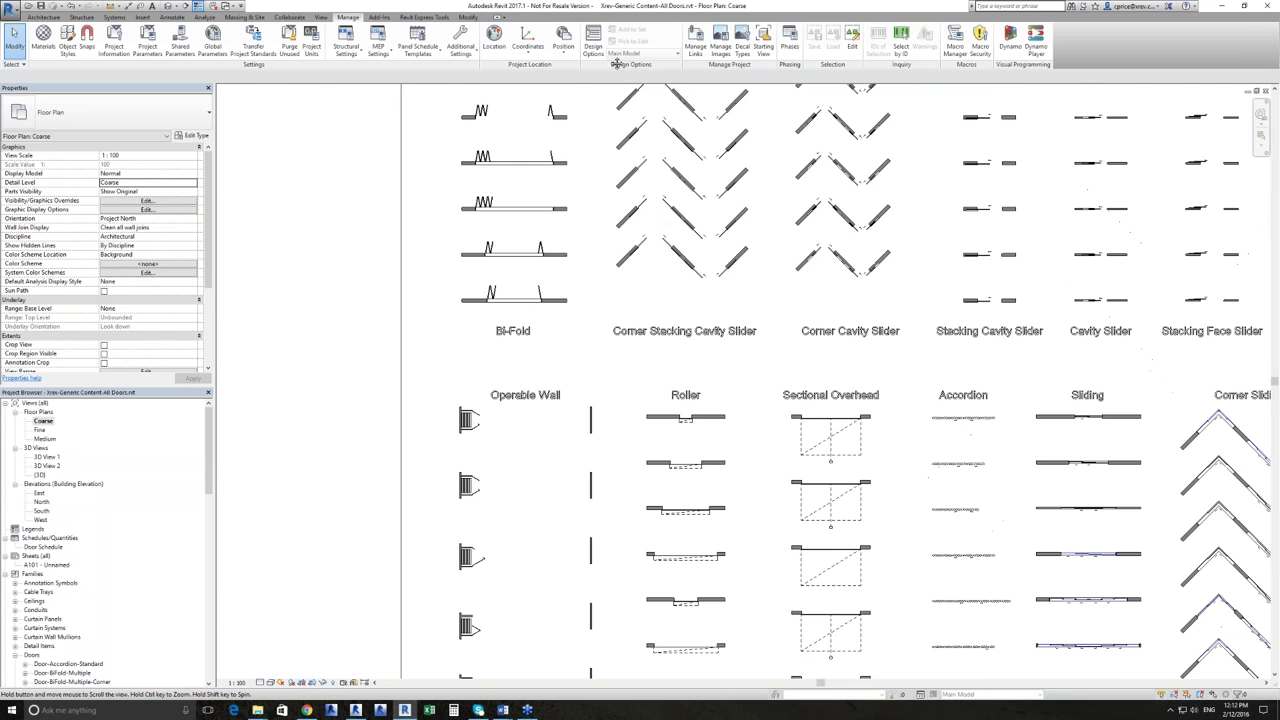
middle_drag(1034, 562, 470, 290)
scroll(958, 297, up, 2)
middle_drag(805, 272, 468, 255)
middle_drag(1170, 283, 975, 290)
middle_click(975, 290)
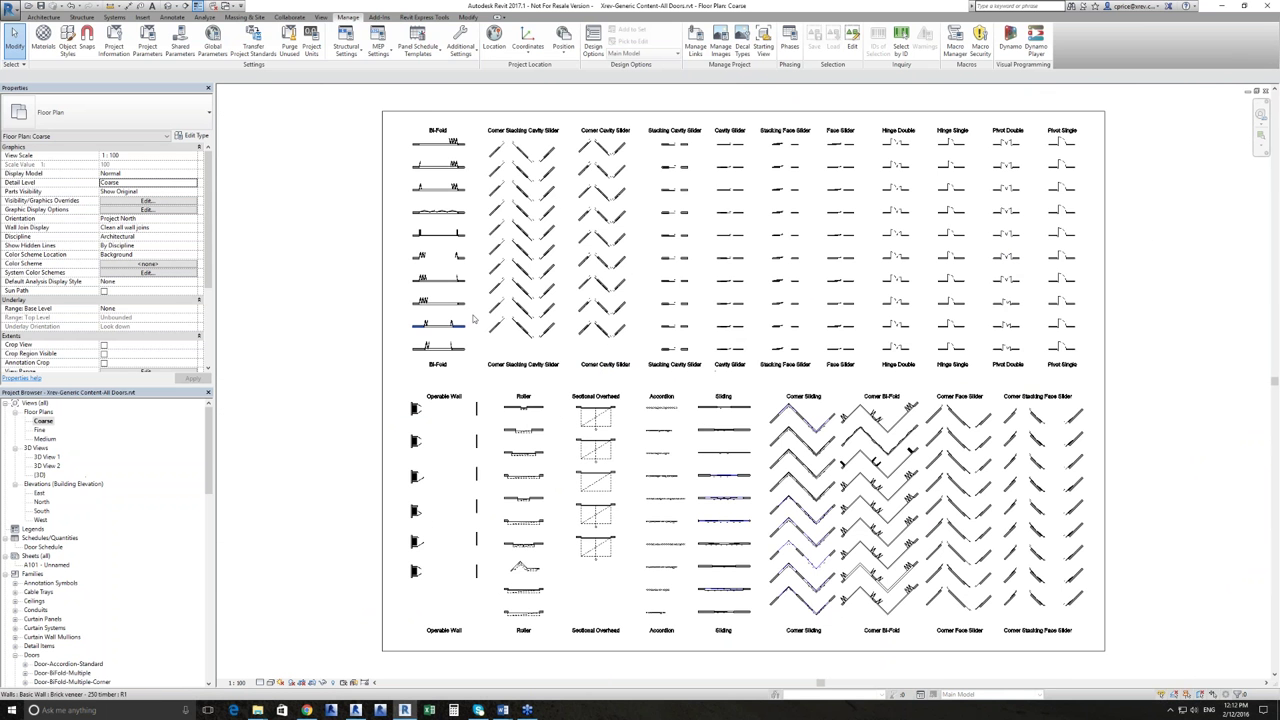
Return to the {3D} view and inspect the grilles and kickplates of the front door in the Sliding row at Medium detail level.
double_click(45, 475)
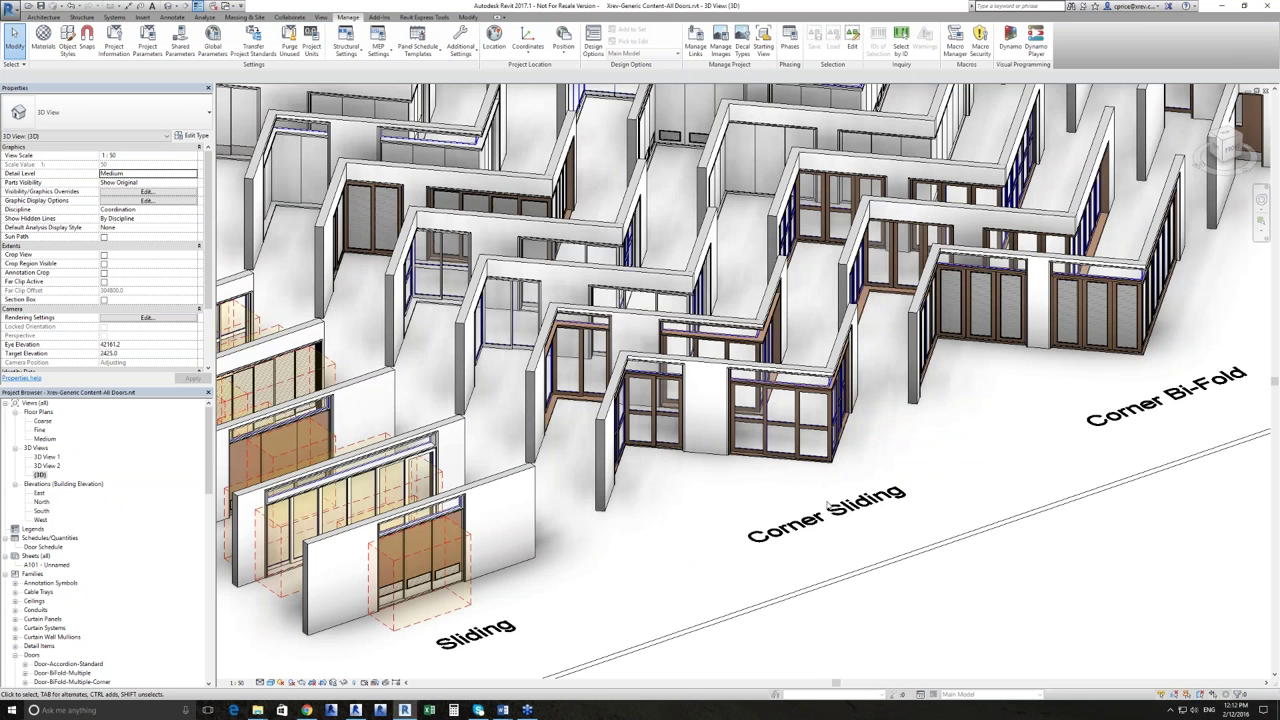
scroll(828, 505, up, 2)
middle_drag(828, 505, 1108, 479)
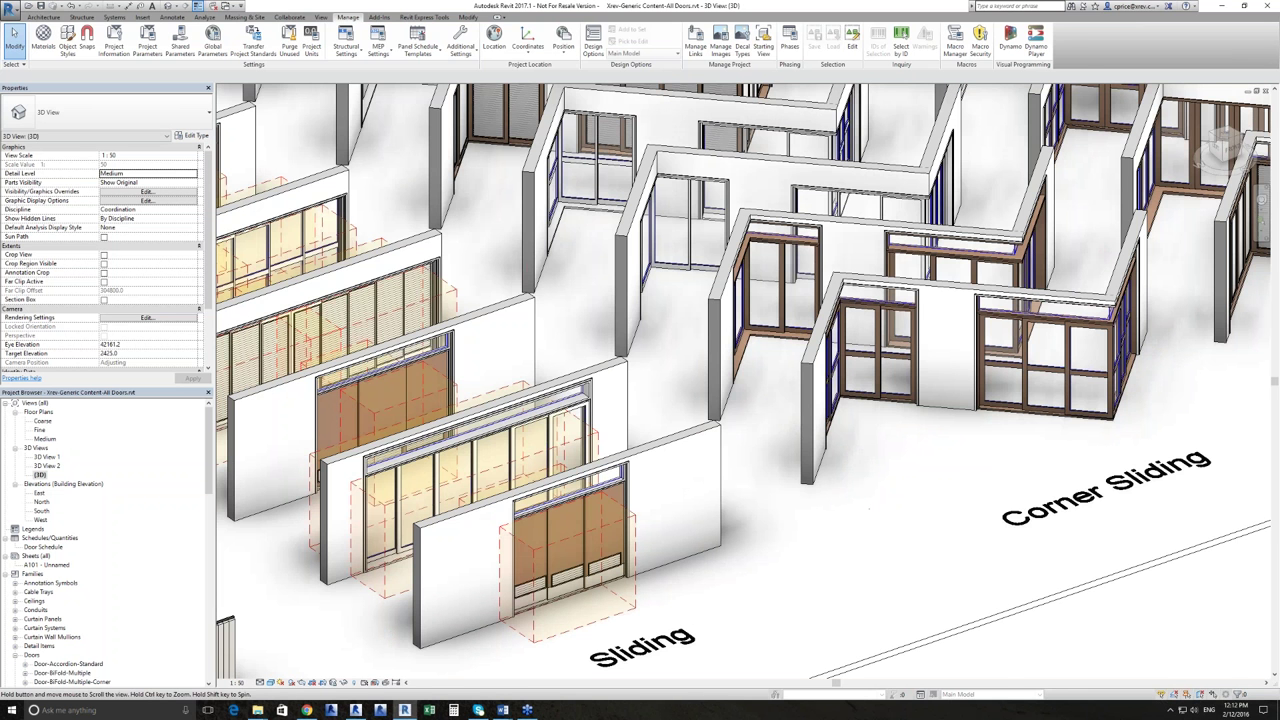
scroll(829, 529, up, 5)
scroll(829, 529, down, 2)
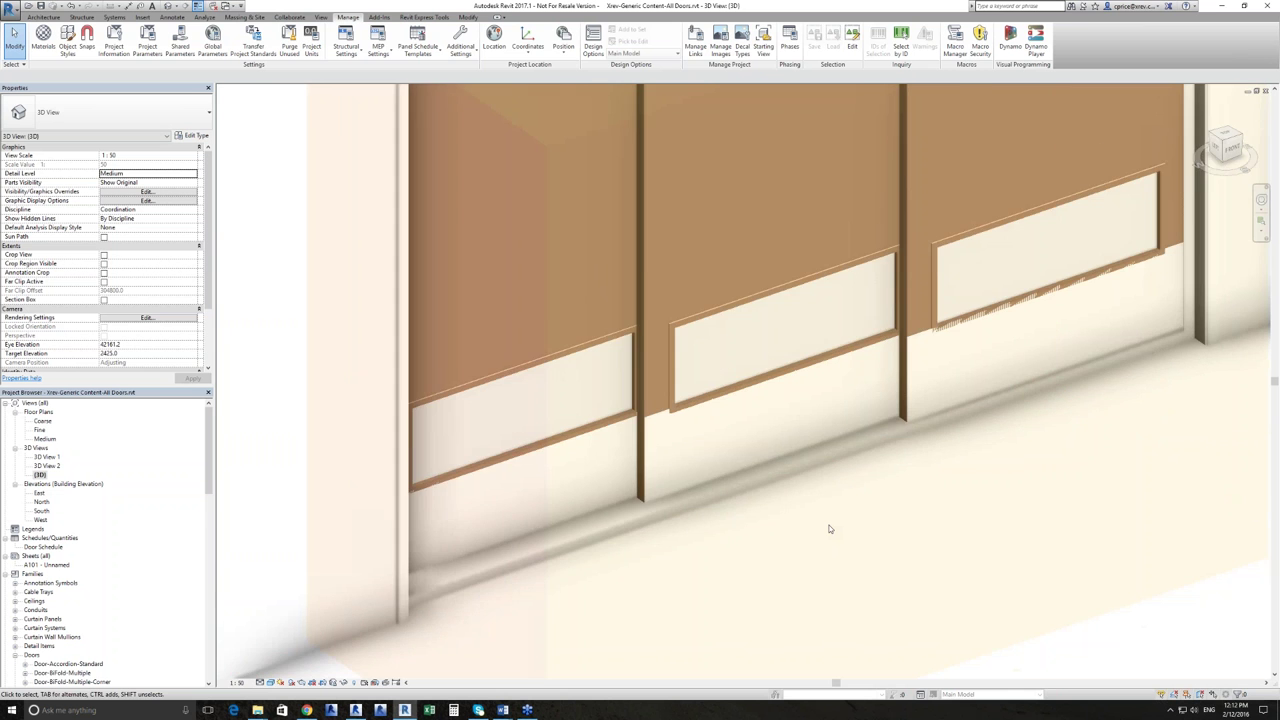
scroll(829, 529, down, 2)
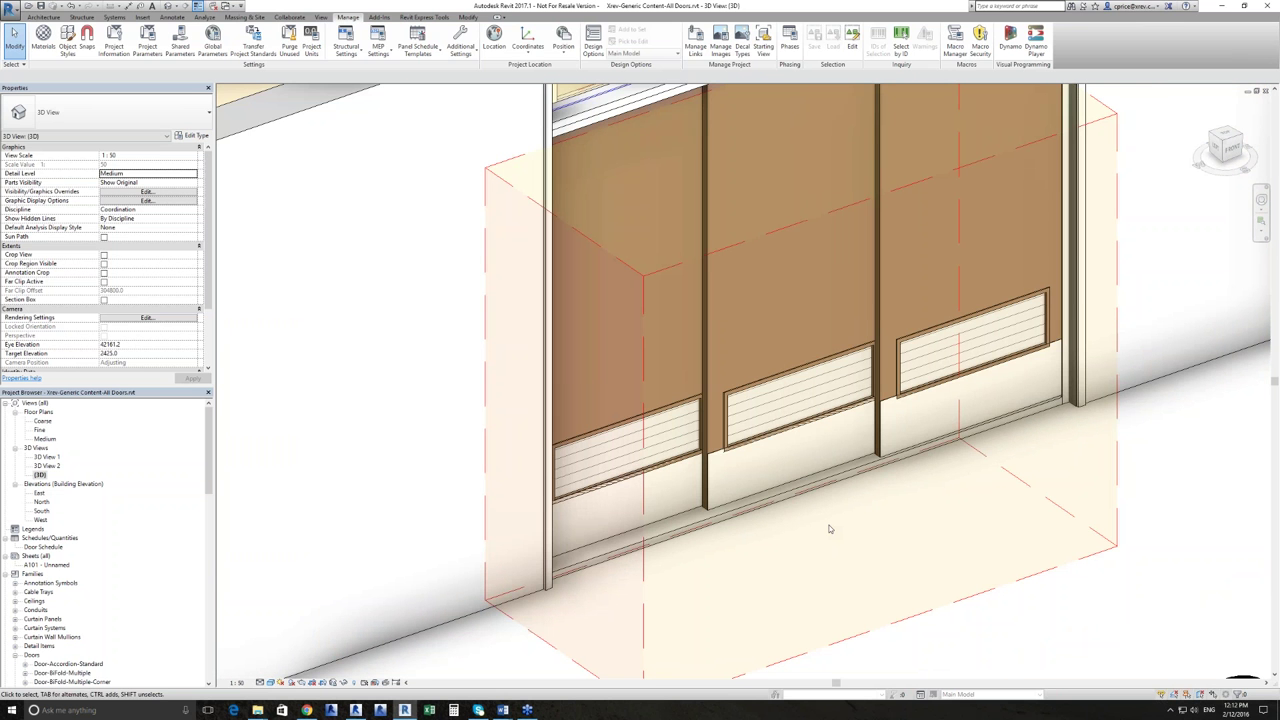
scroll(829, 529, down, 3)
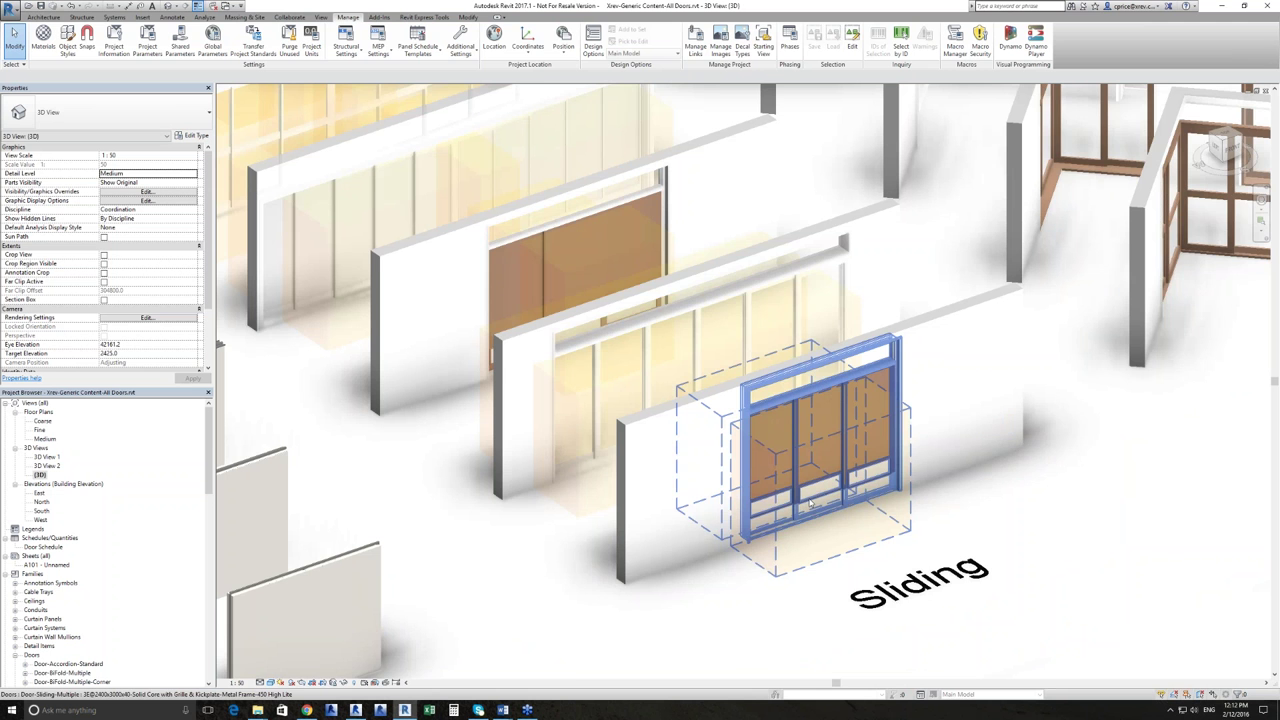
Examine the remaining doors of the Sliding row at Medium detail level.
middle_drag(810, 504, 834, 556)
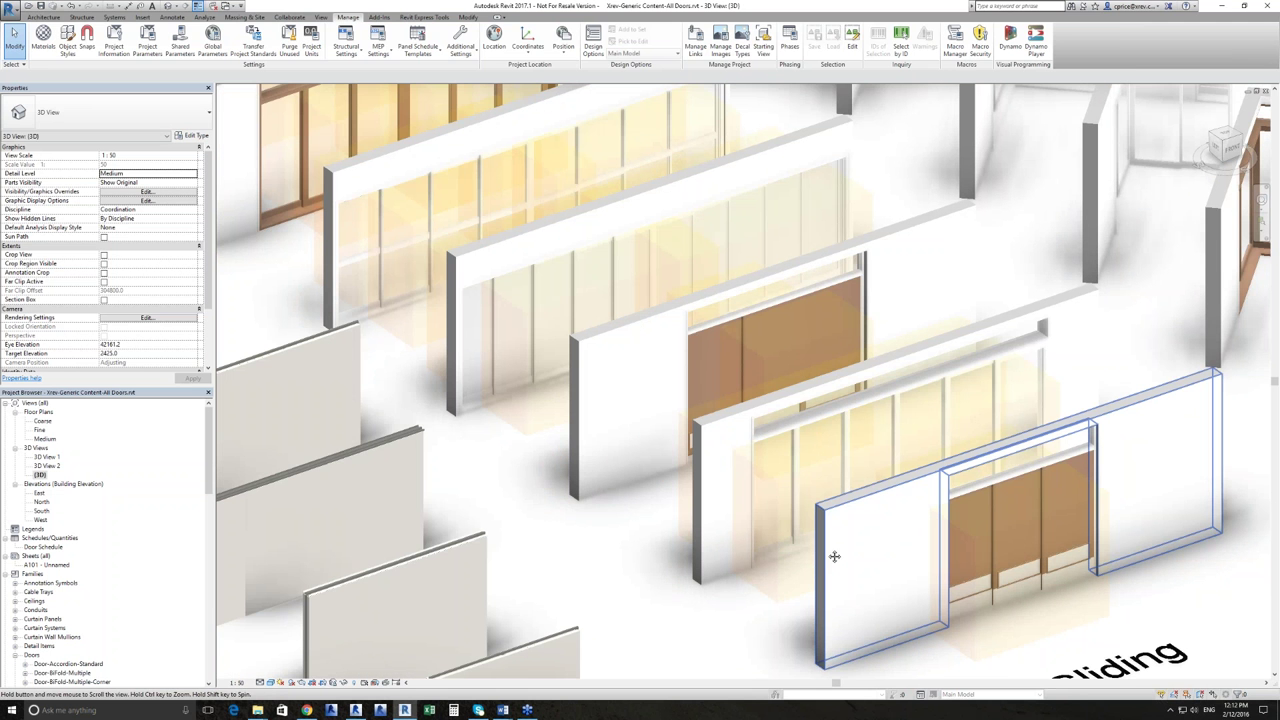
middle_drag(834, 556, 1010, 630)
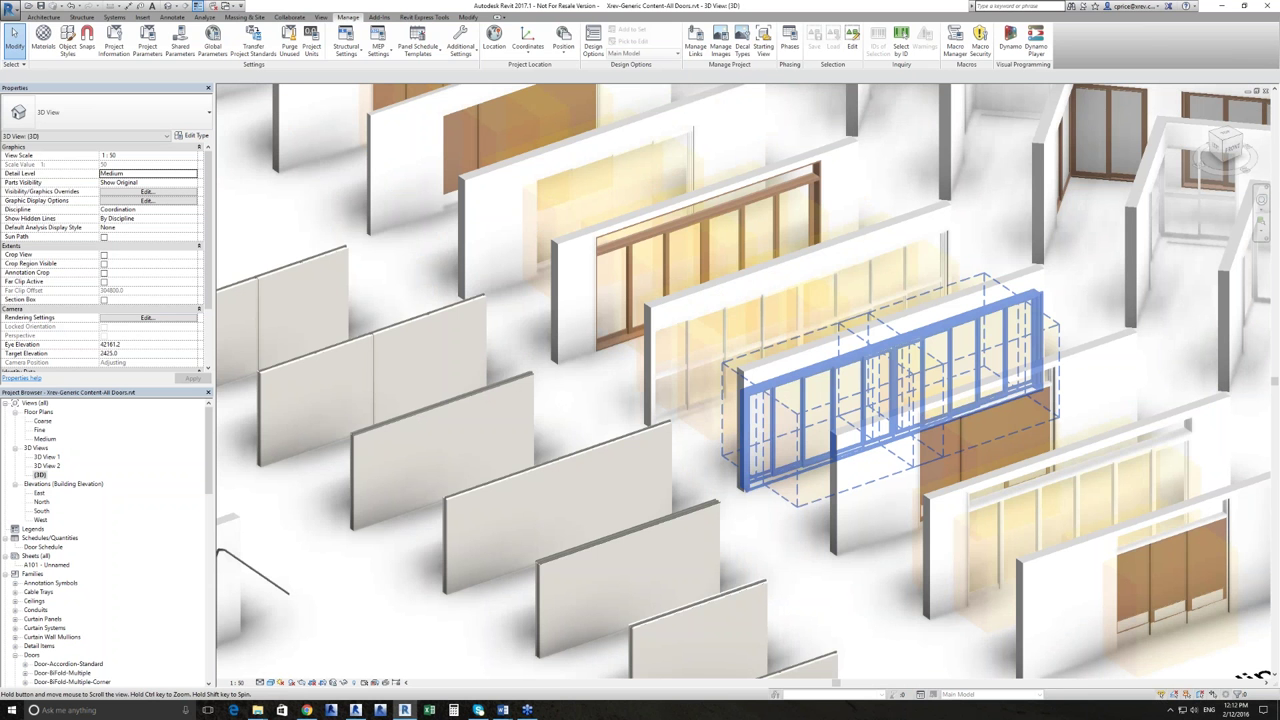
middle_drag(880, 390, 1010, 630)
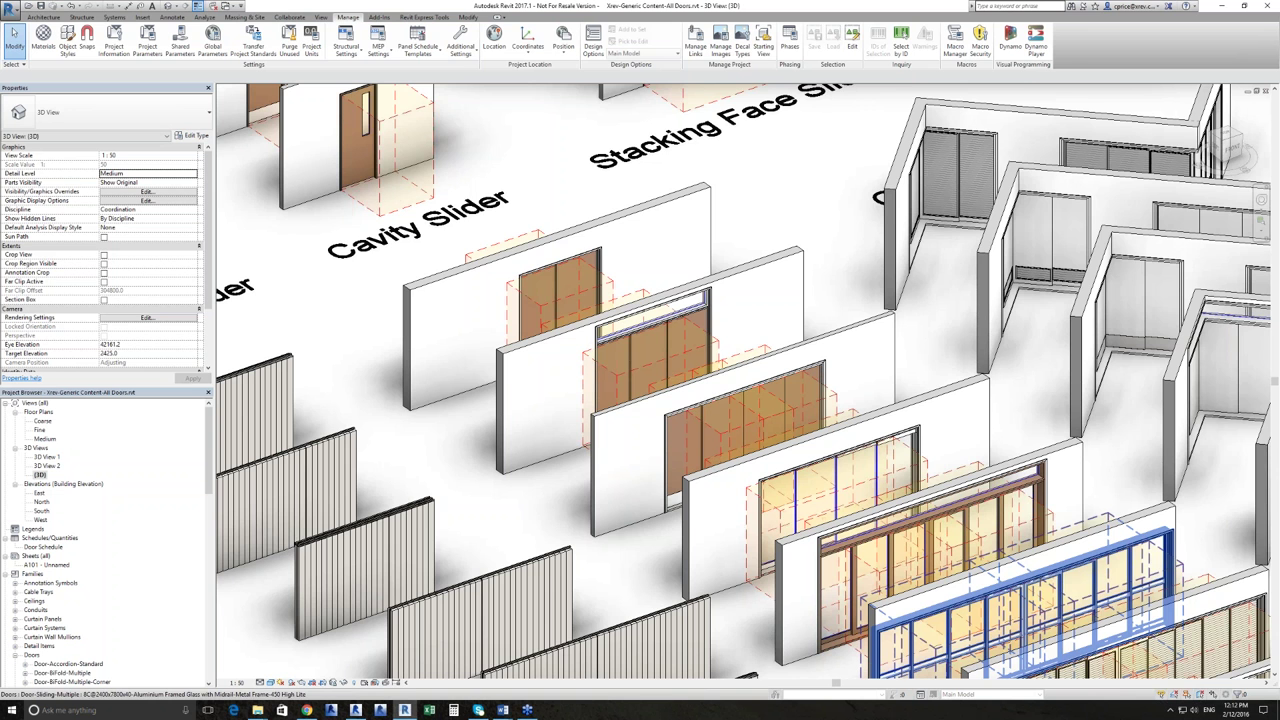
middle_drag(915, 160, 1010, 630)
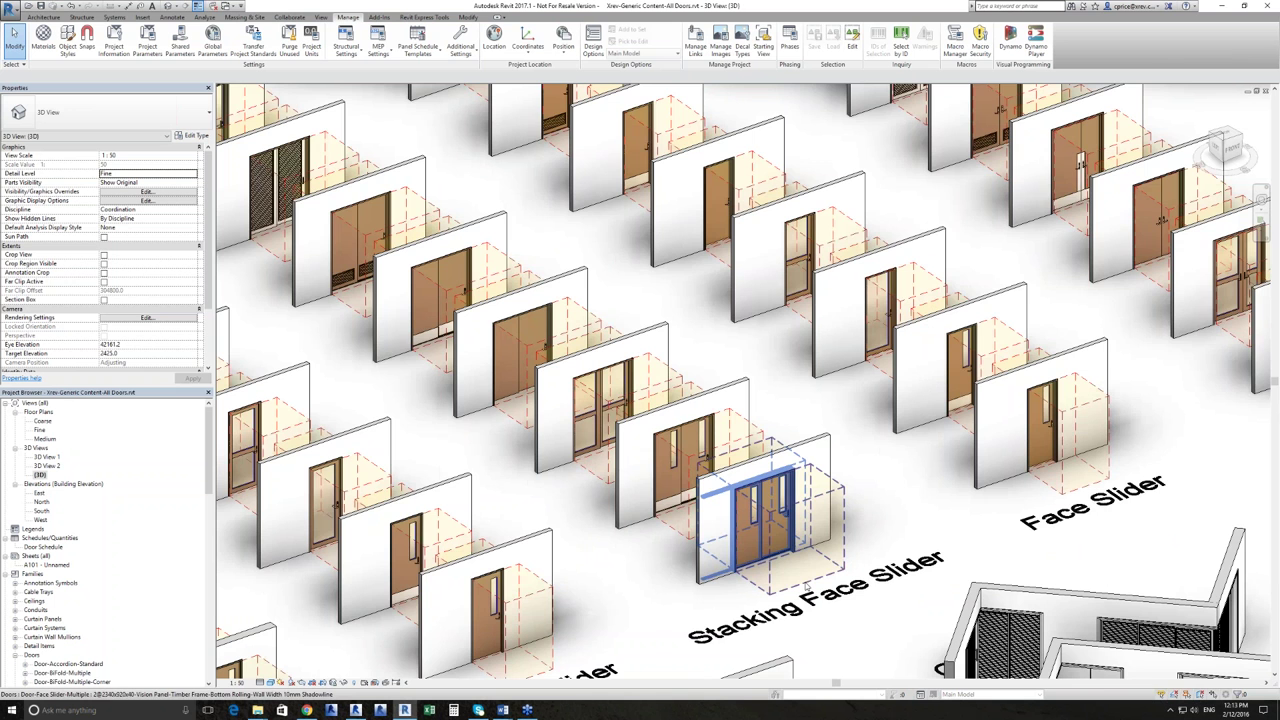
Inspect the Stacking Face Slider, corner and Sectional Overhead doors up close at Fine detail level.
scroll(760, 480, up, 3)
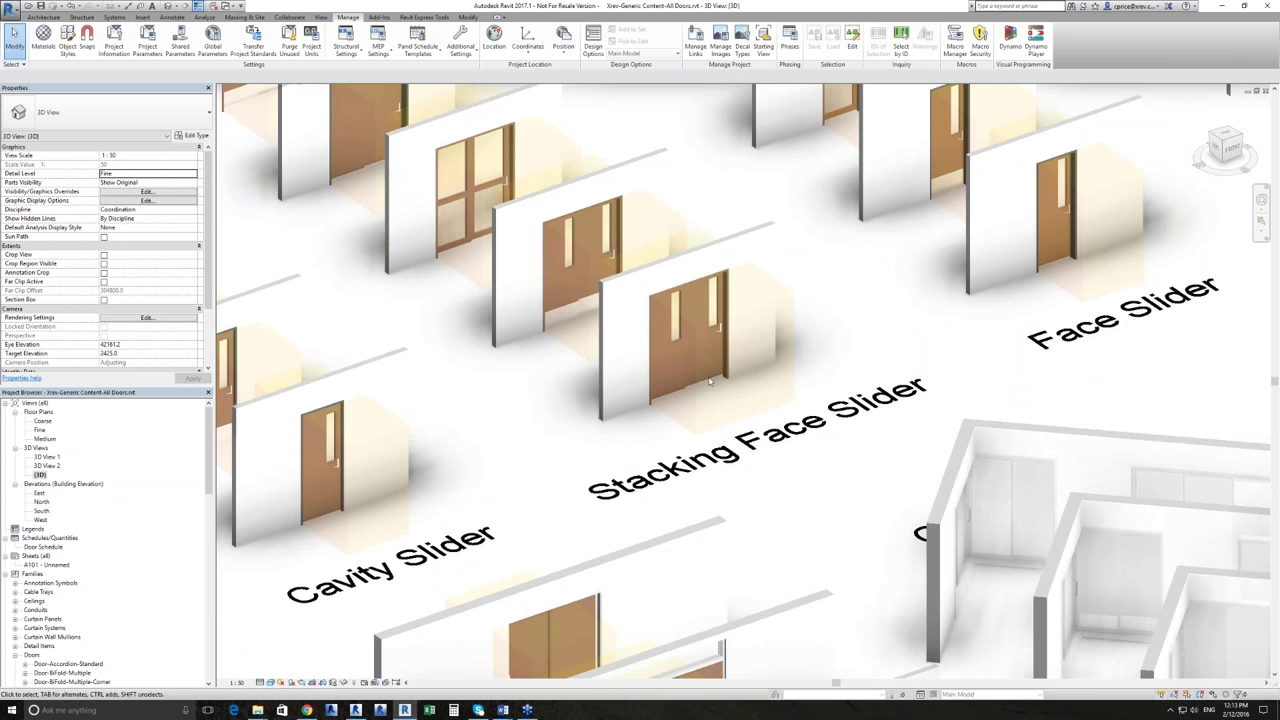
scroll(735, 379, up, 4)
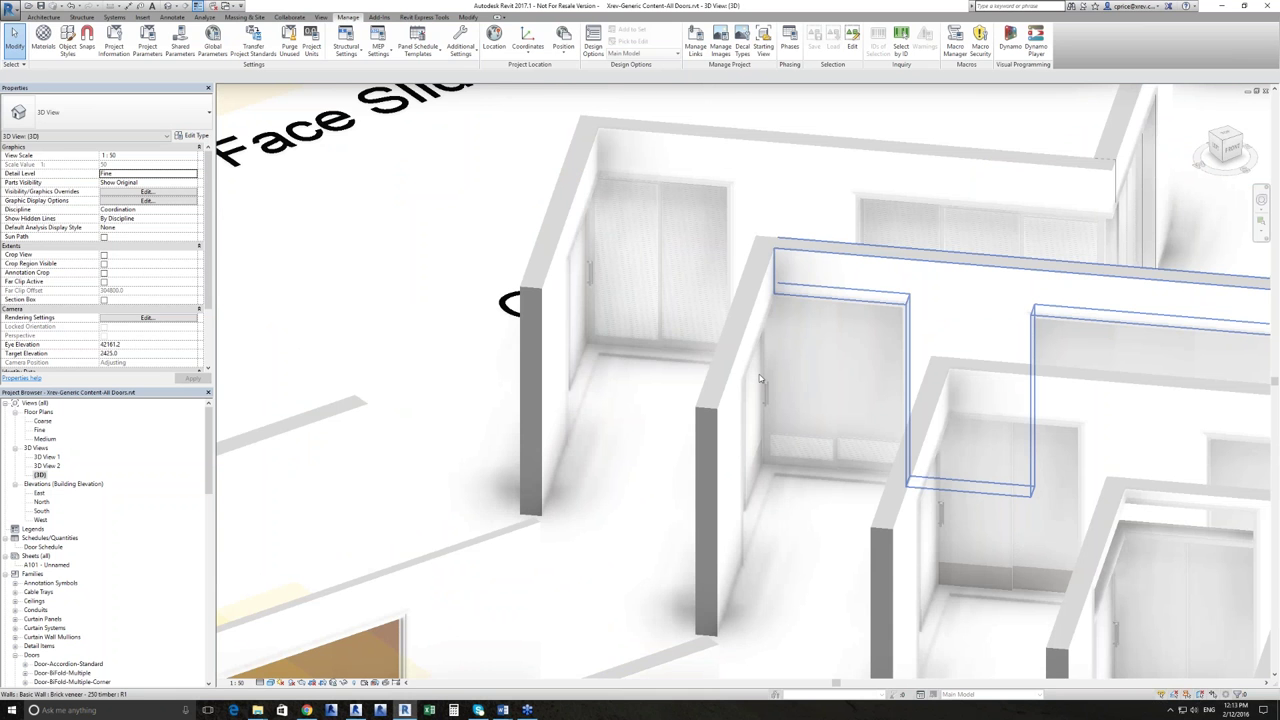
scroll(760, 379, down, 4)
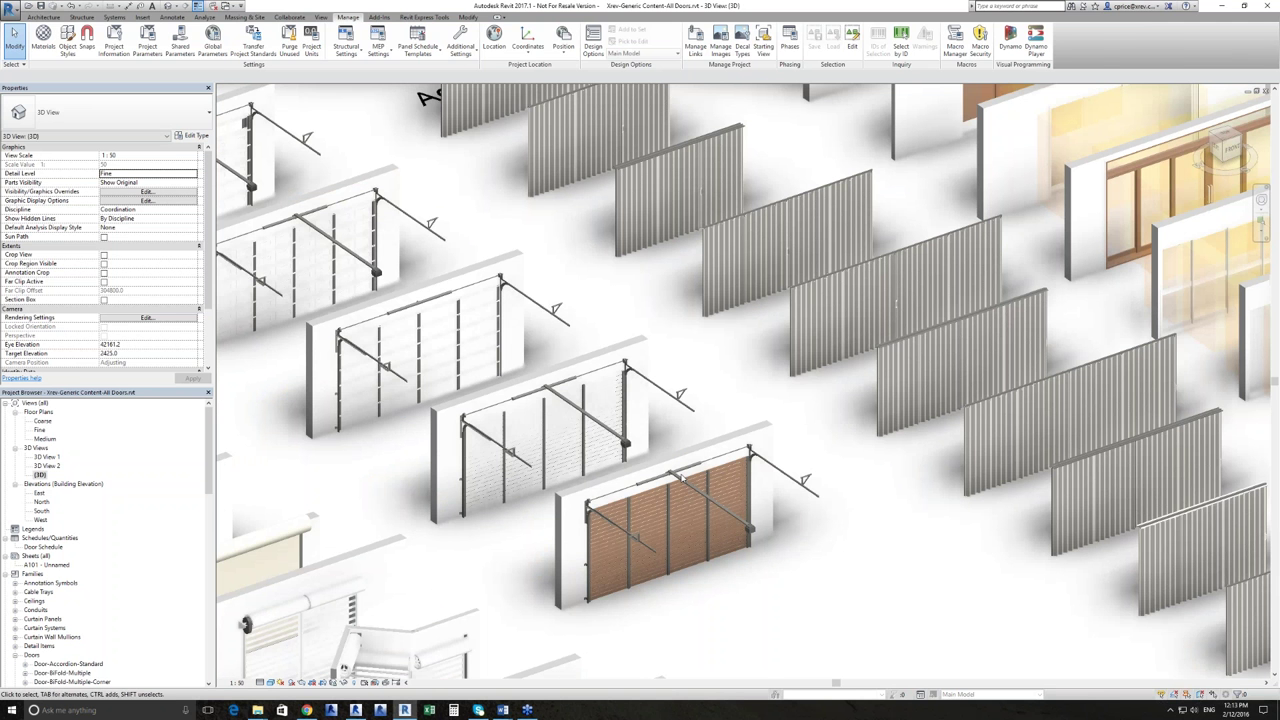
scroll(683, 478, up, 3)
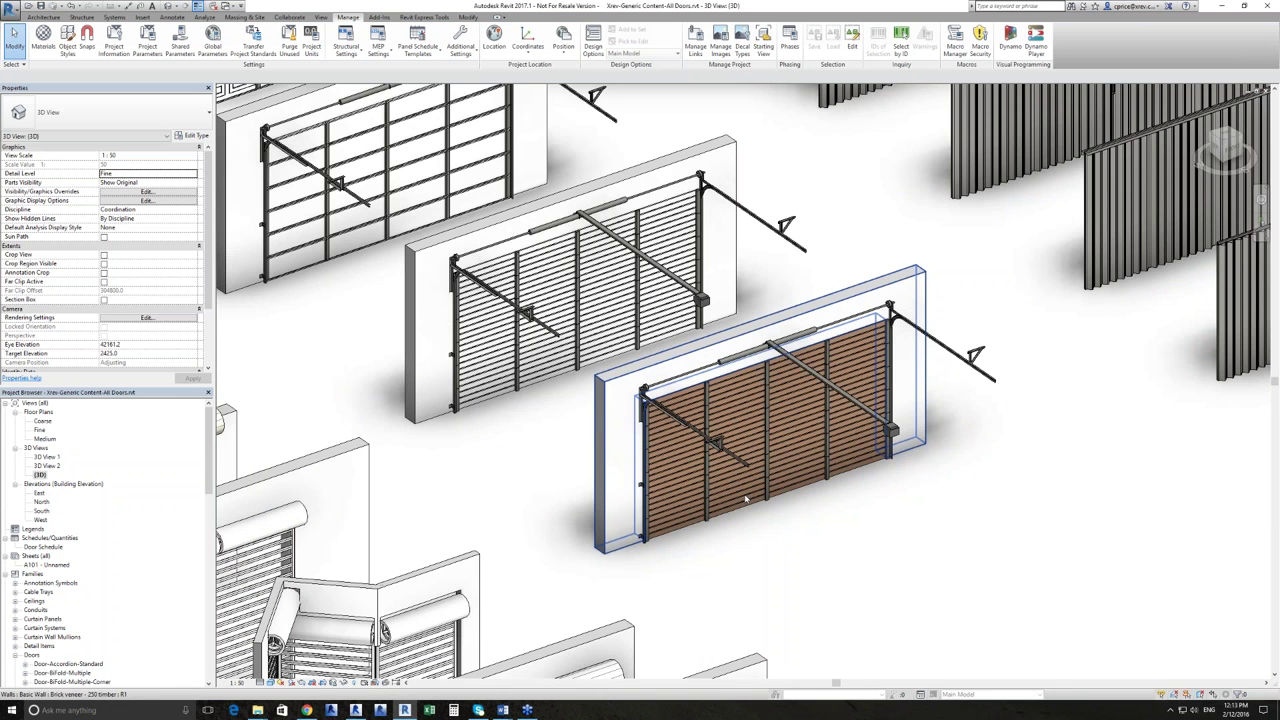
Examine the Sectional Overhead and Roller door rows in the 3D view at Fine detail level.
middle_drag(745, 498, 760, 560)
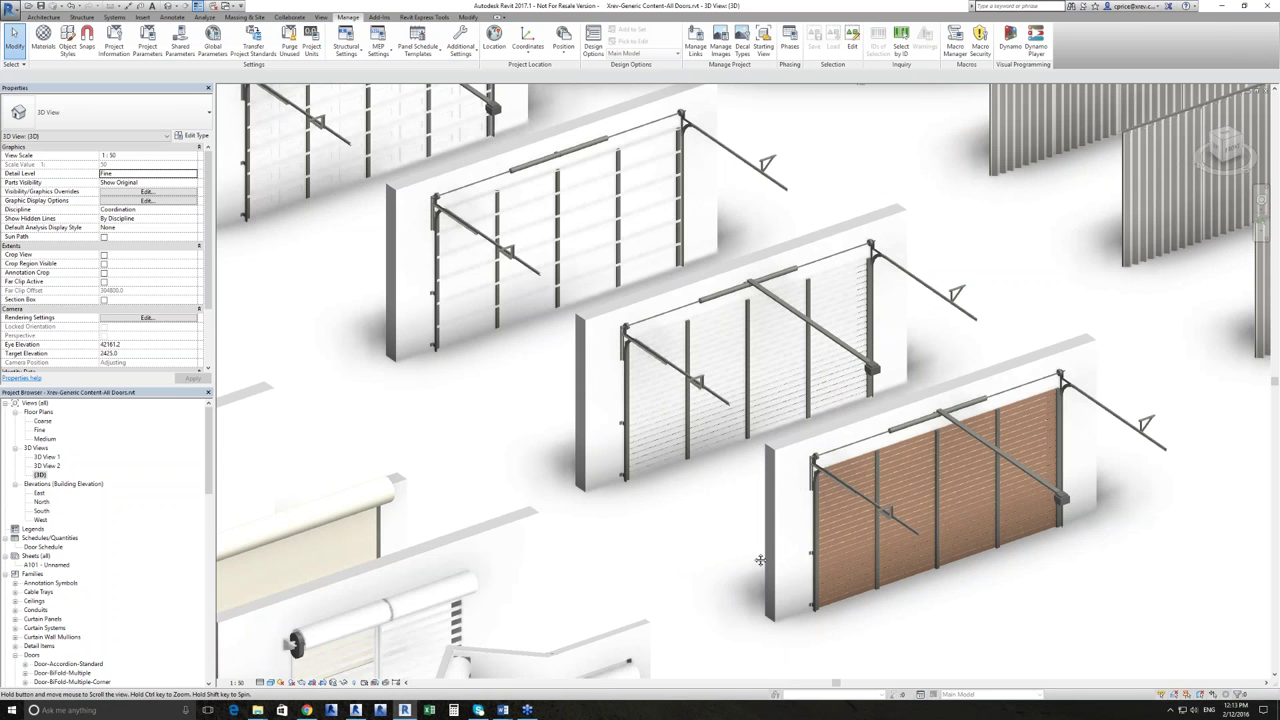
middle_drag(760, 560, 591, 366)
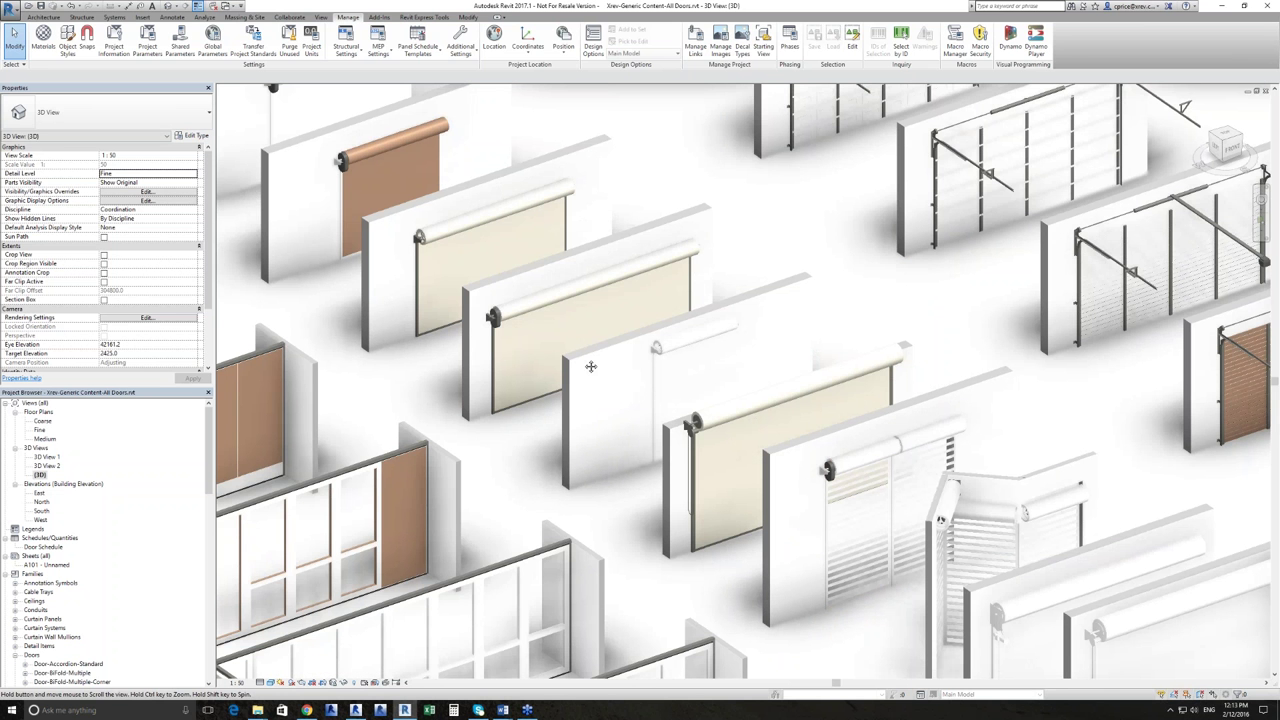
scroll(591, 366, up, 3)
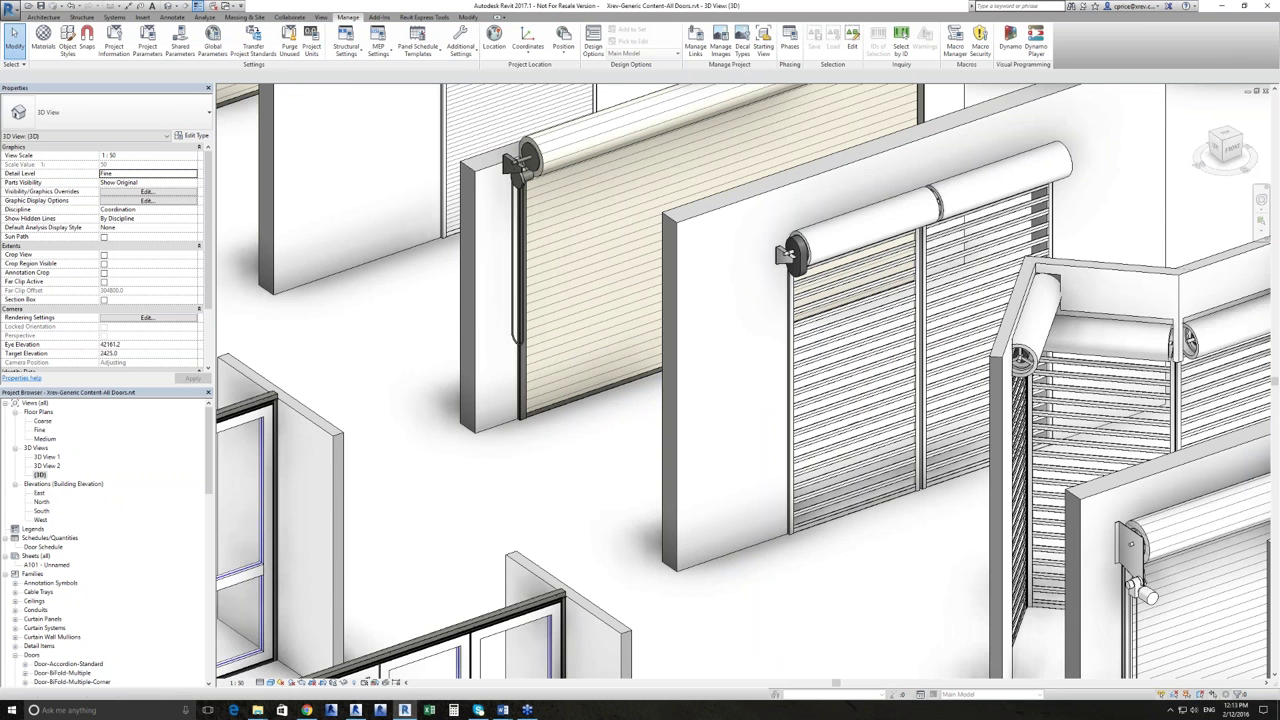
scroll(658, 542, down, 3)
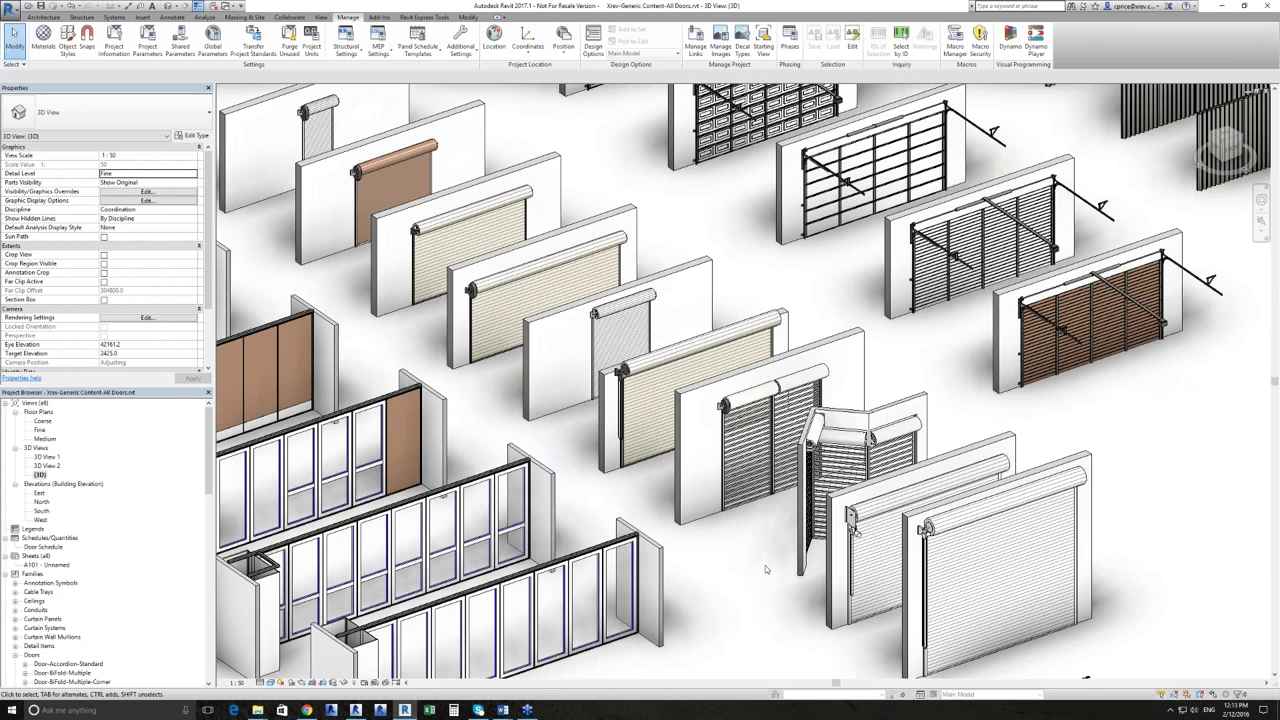
scroll(765, 566, down, 1)
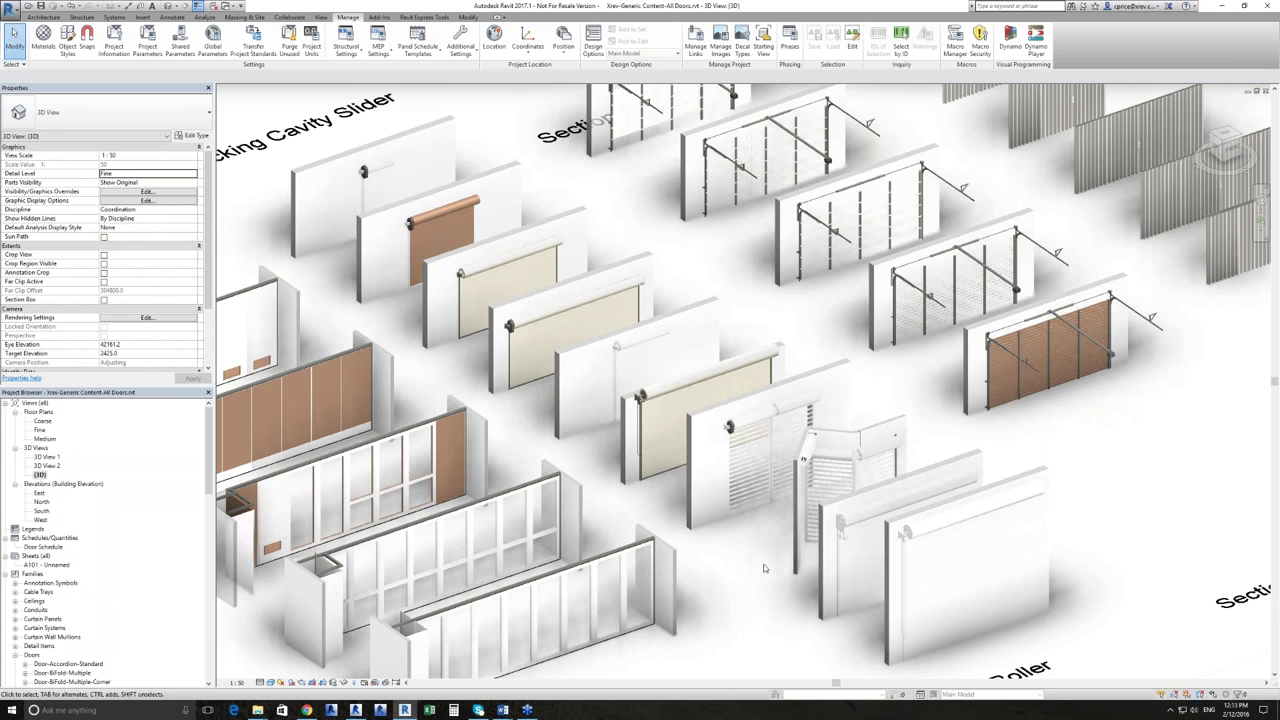
scroll(765, 568, down, 5)
Open the Coarse floor plan and set its detail level to Medium.
double_click(43, 420)
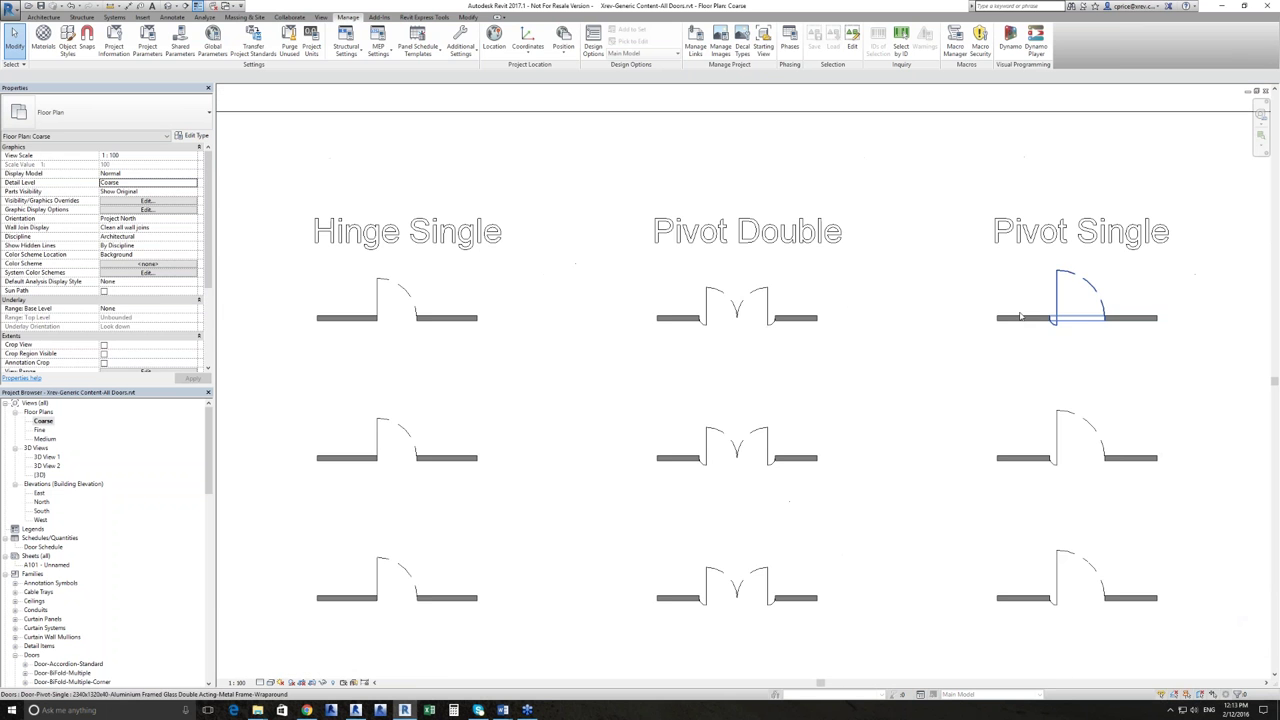
scroll(469, 400, up, 4)
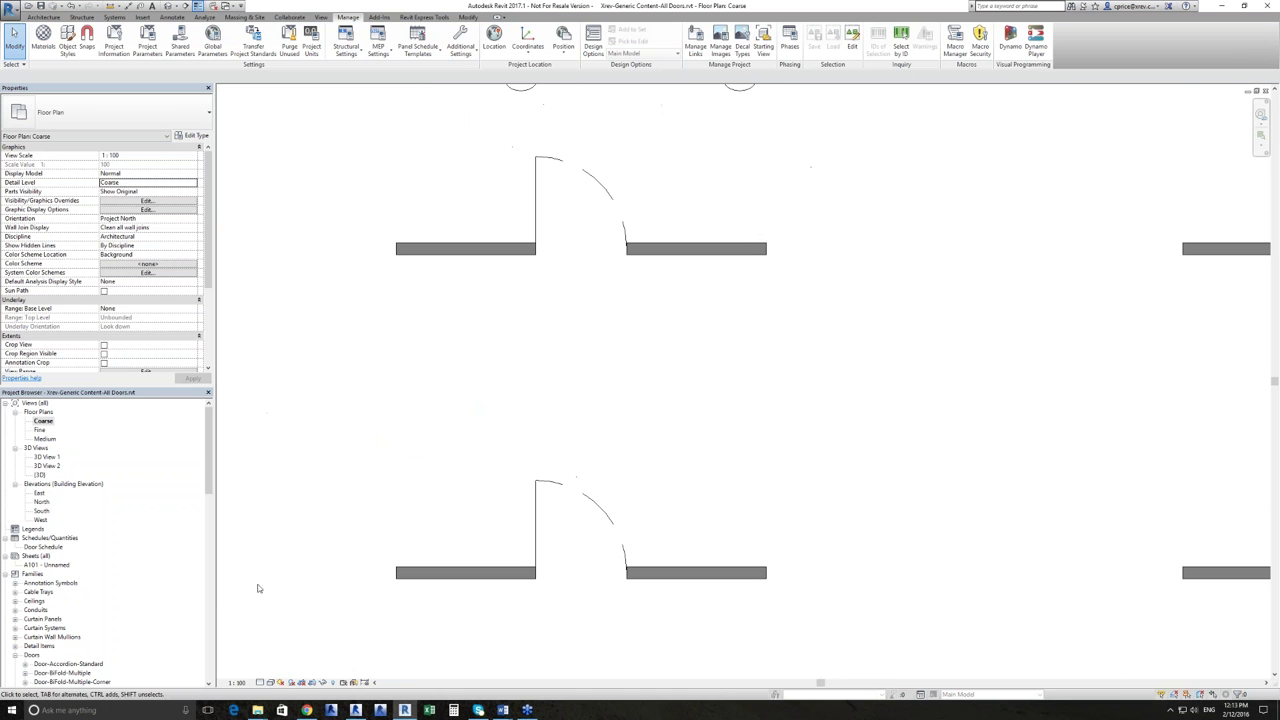
click(259, 682)
click(275, 662)
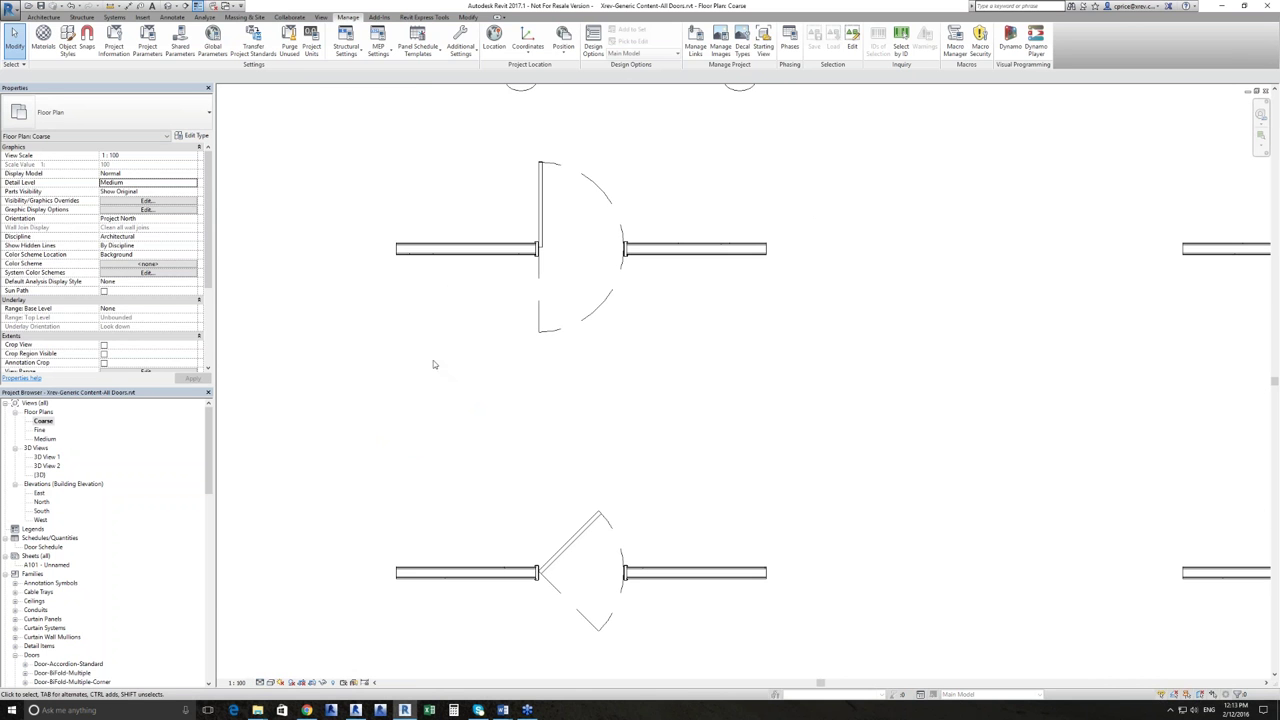
Inspect the frame profiles and swing symbols of the Hinge Single doors up close in plan at Medium detail level.
scroll(545, 258, up, 5)
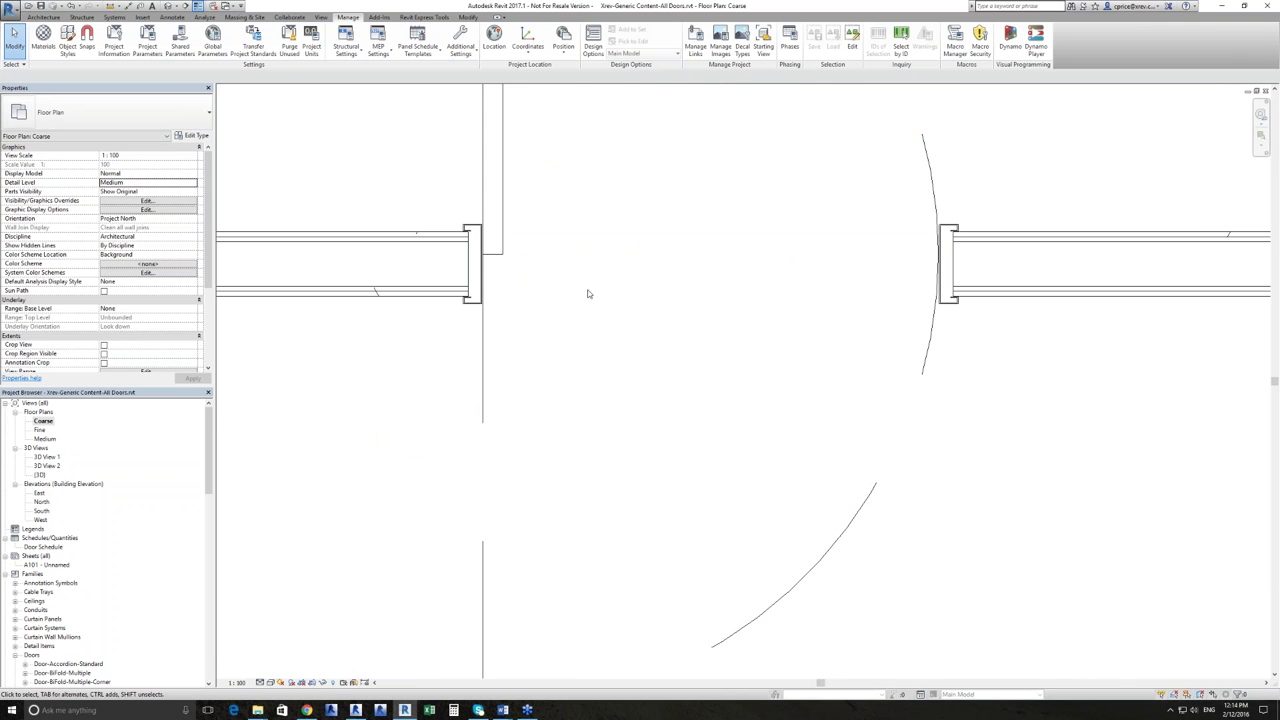
scroll(569, 249, down, 5)
scroll(580, 400, down, 3)
middle_drag(594, 531, 606, 207)
scroll(603, 435, up, 6)
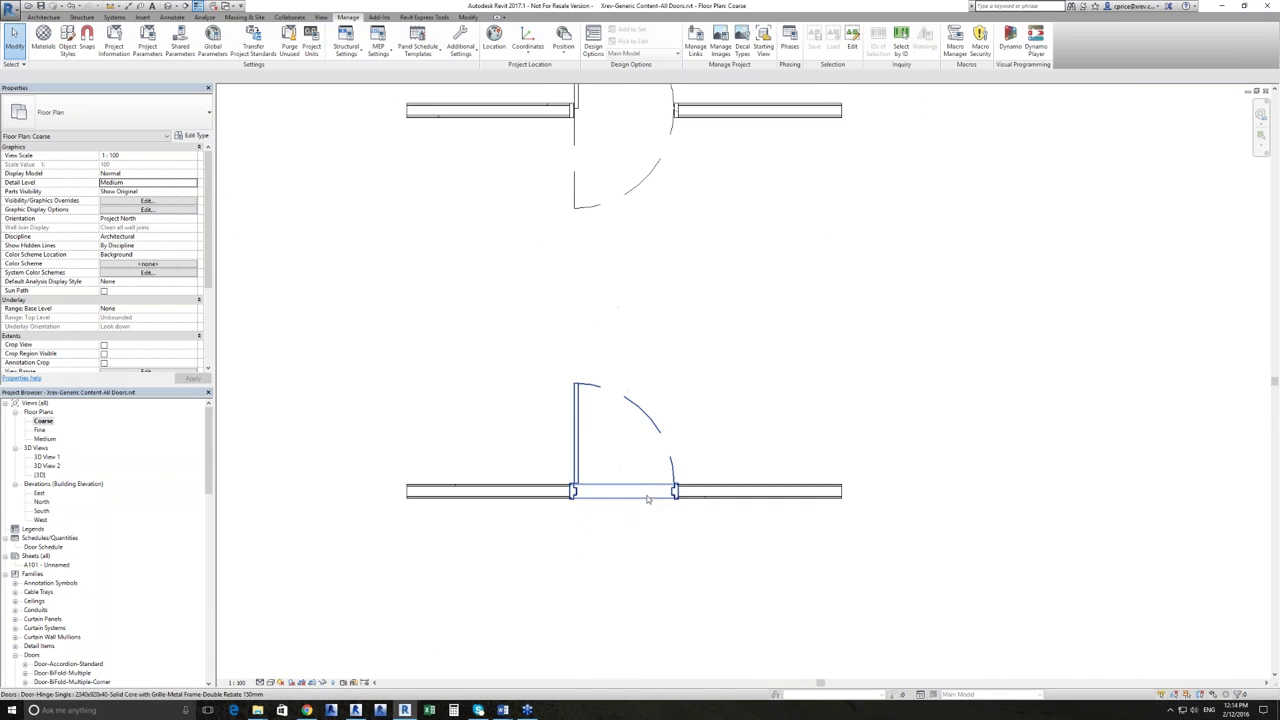
scroll(646, 429, up, 4)
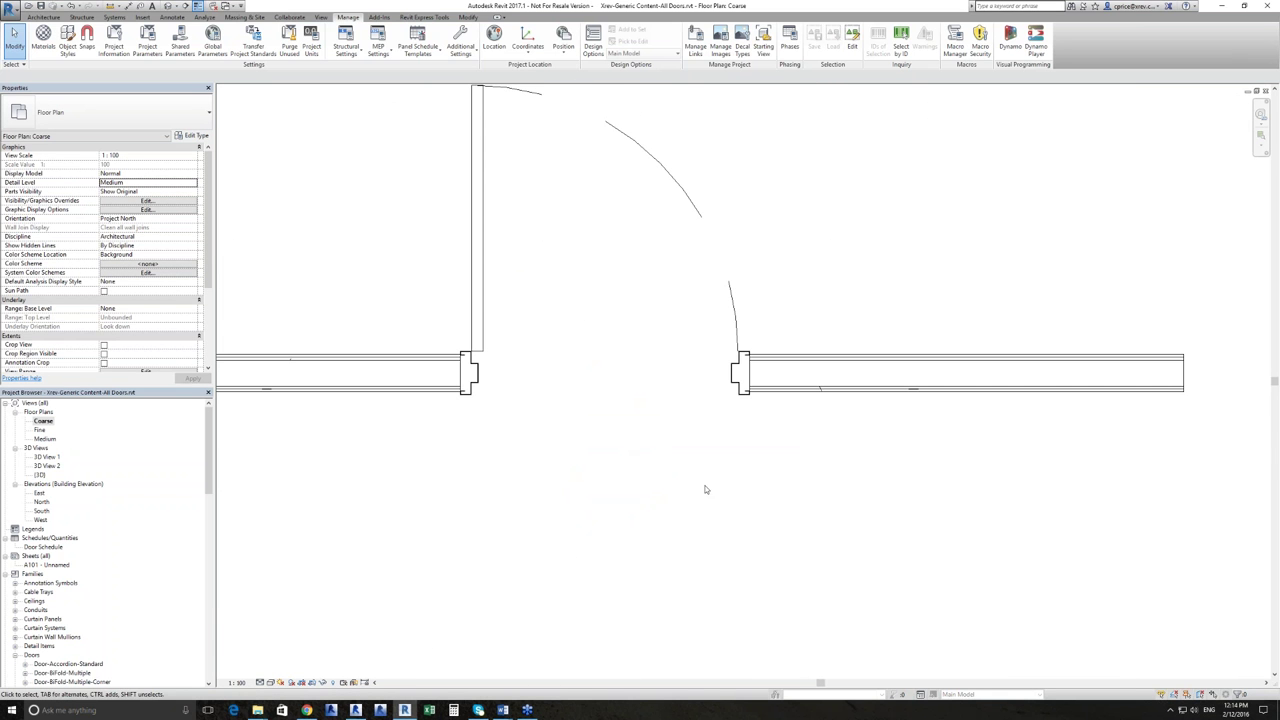
scroll(705, 479, down, 2)
scroll(665, 480, down, 4)
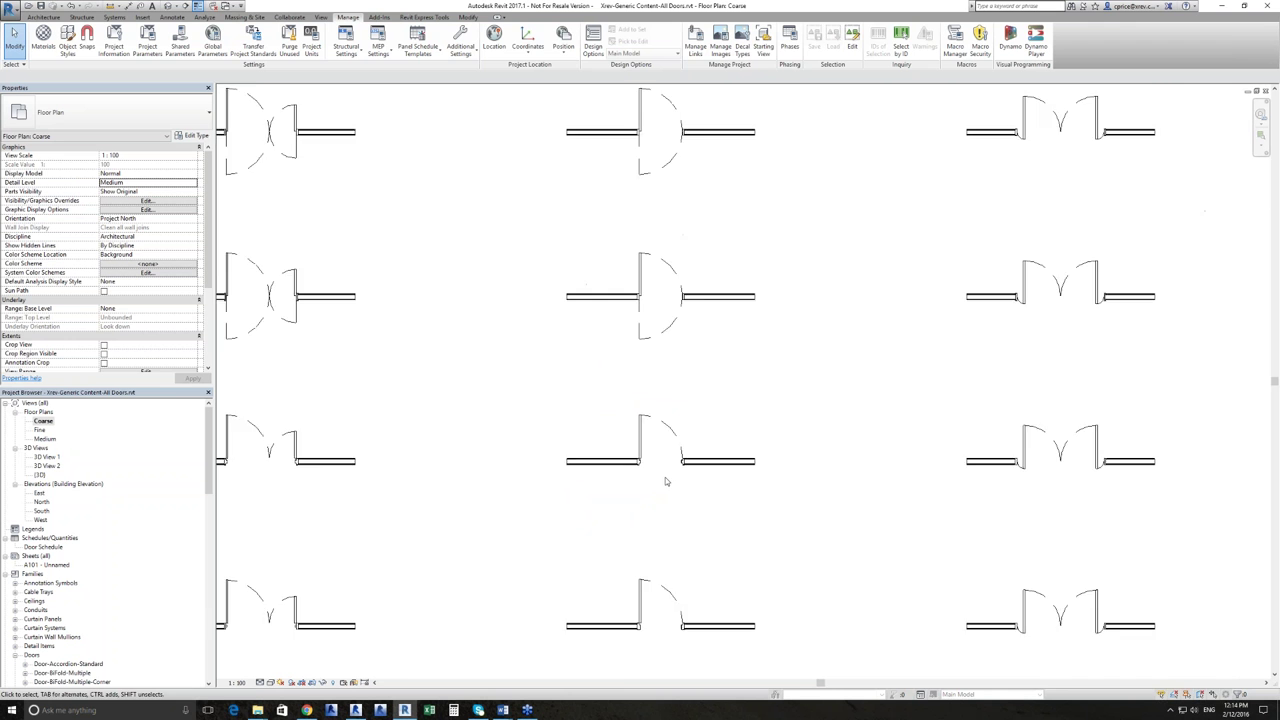
Inspect the Sectional Overhead door symbols in plan, then return to the full plan overview.
scroll(665, 481, down, 2)
key(z)
key(f)
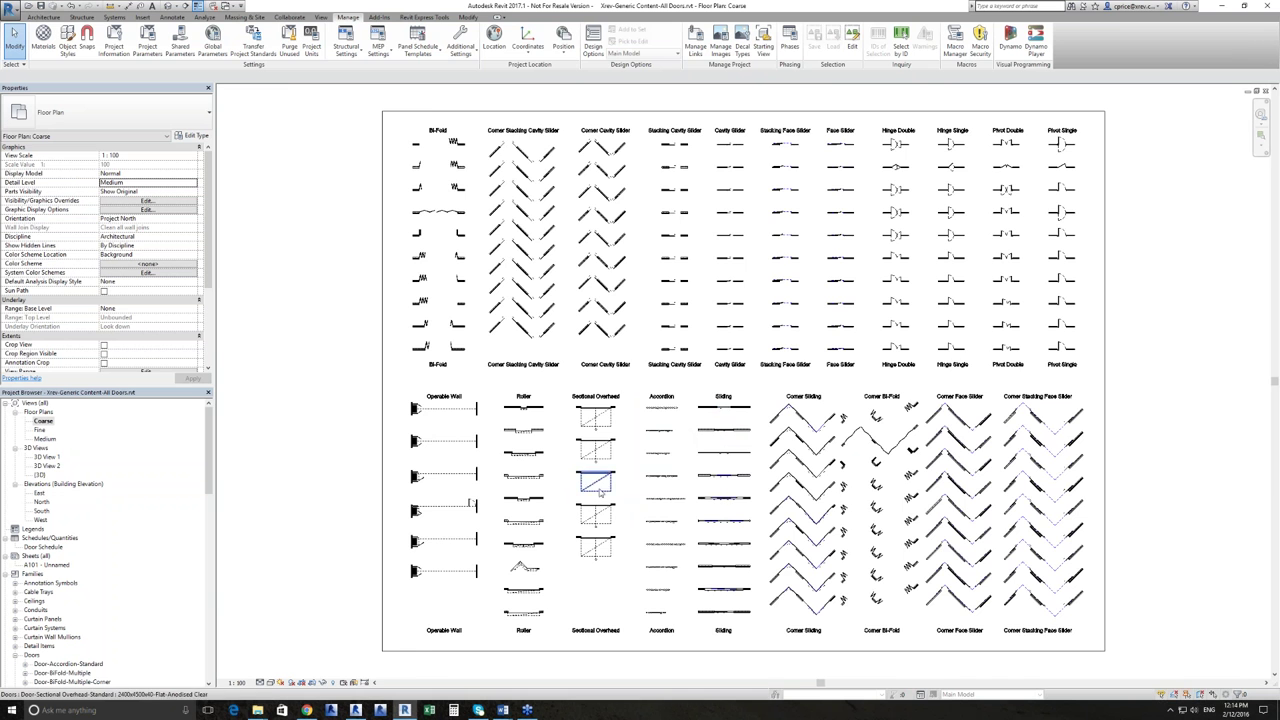
scroll(597, 439, up, 6)
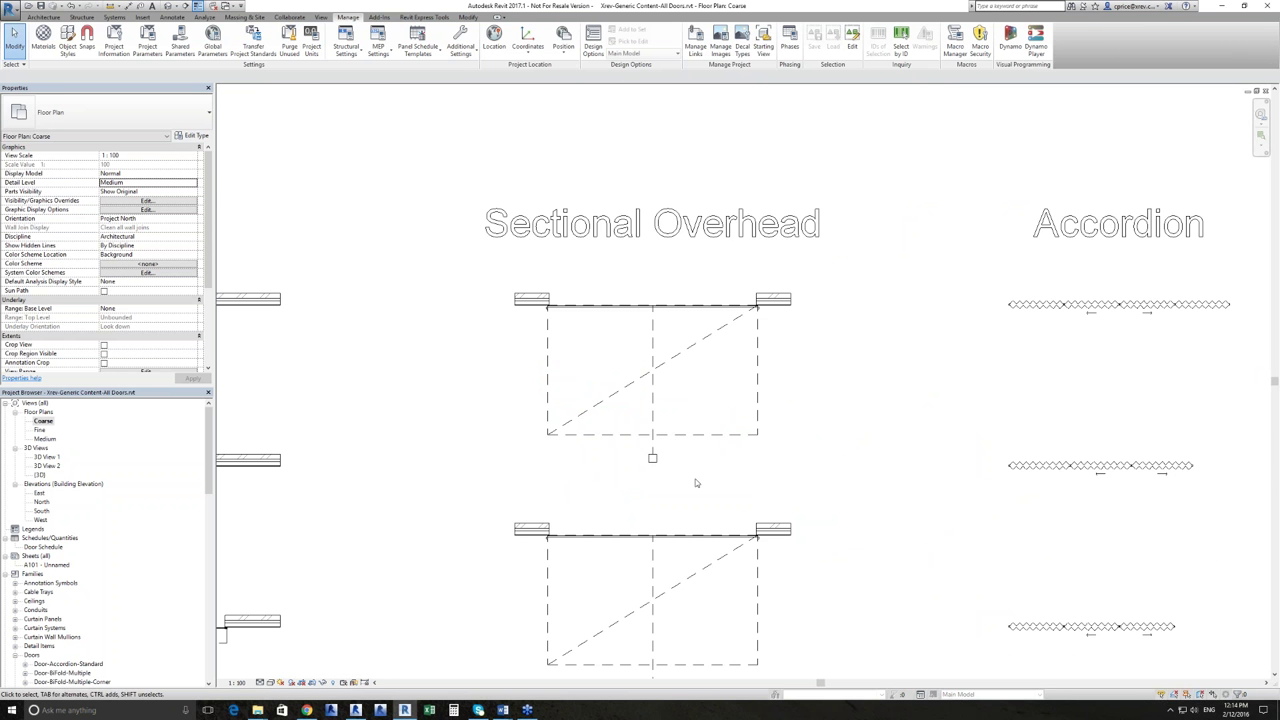
key(z)
key(f)
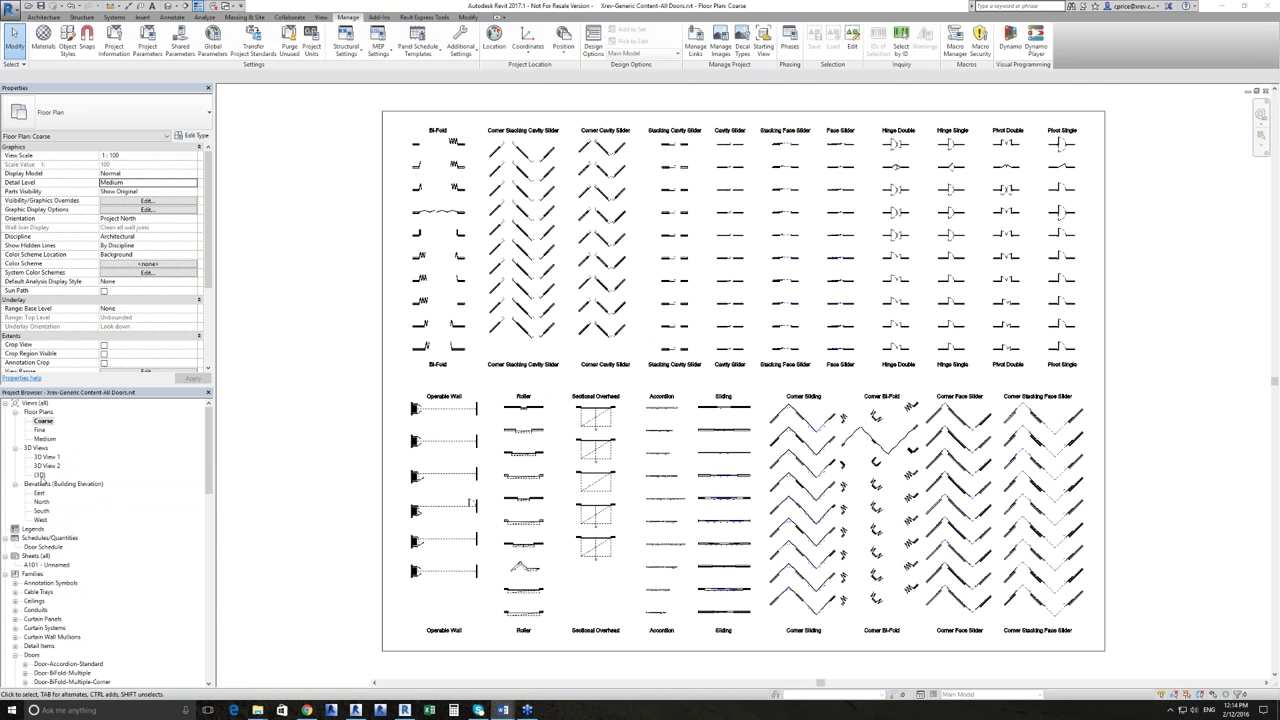
Return to the {3D} view and inspect the access clearance zones around the Hinge Double doors.
double_click(40, 474)
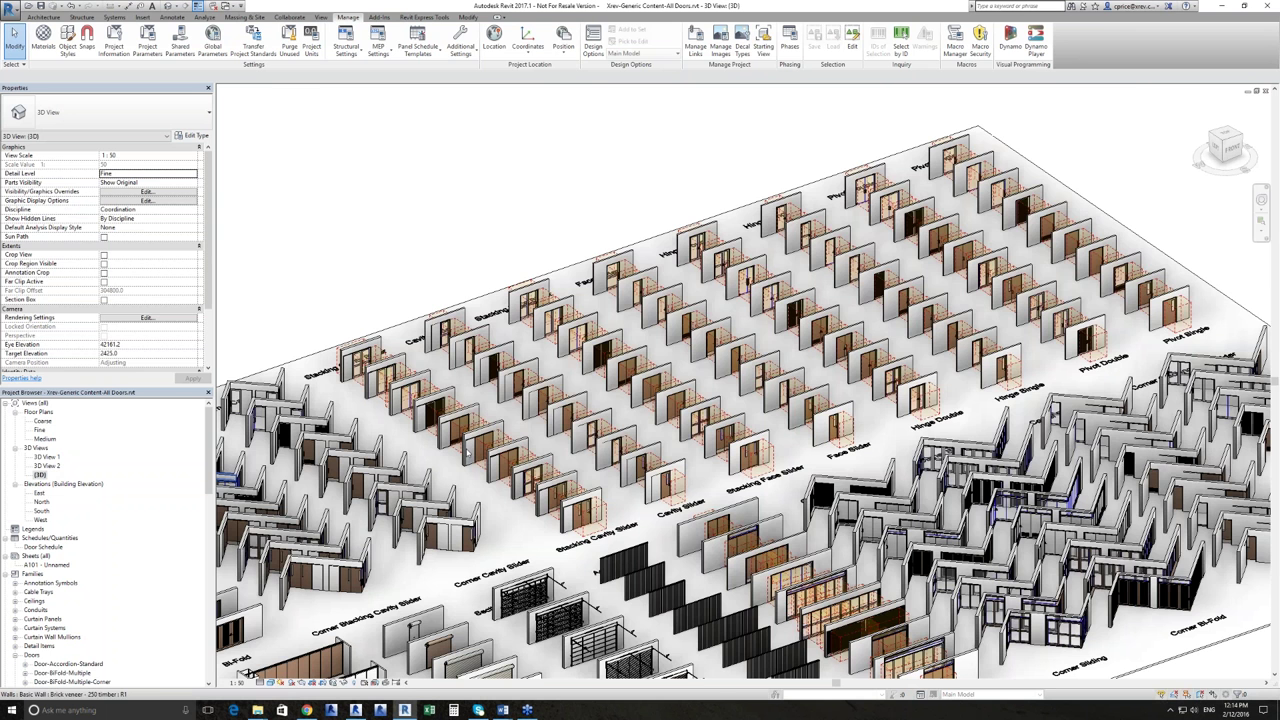
scroll(944, 402, up, 5)
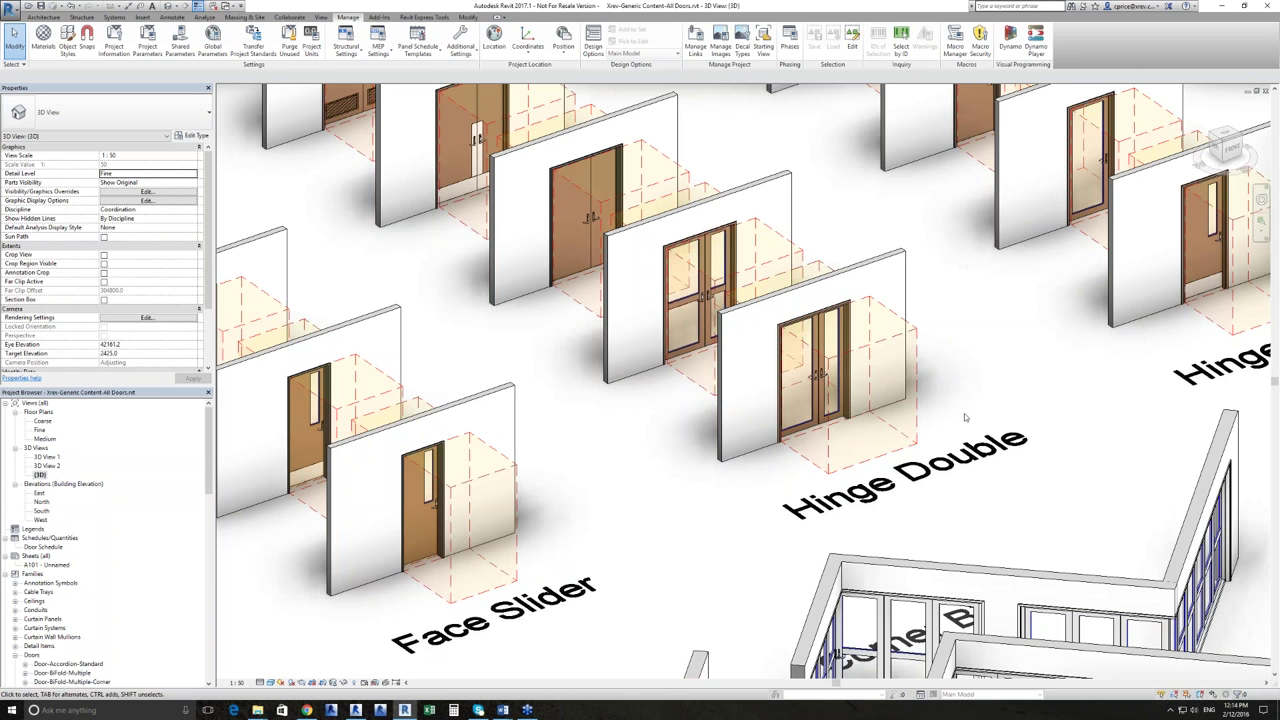
middle_drag(916, 426, 916, 426)
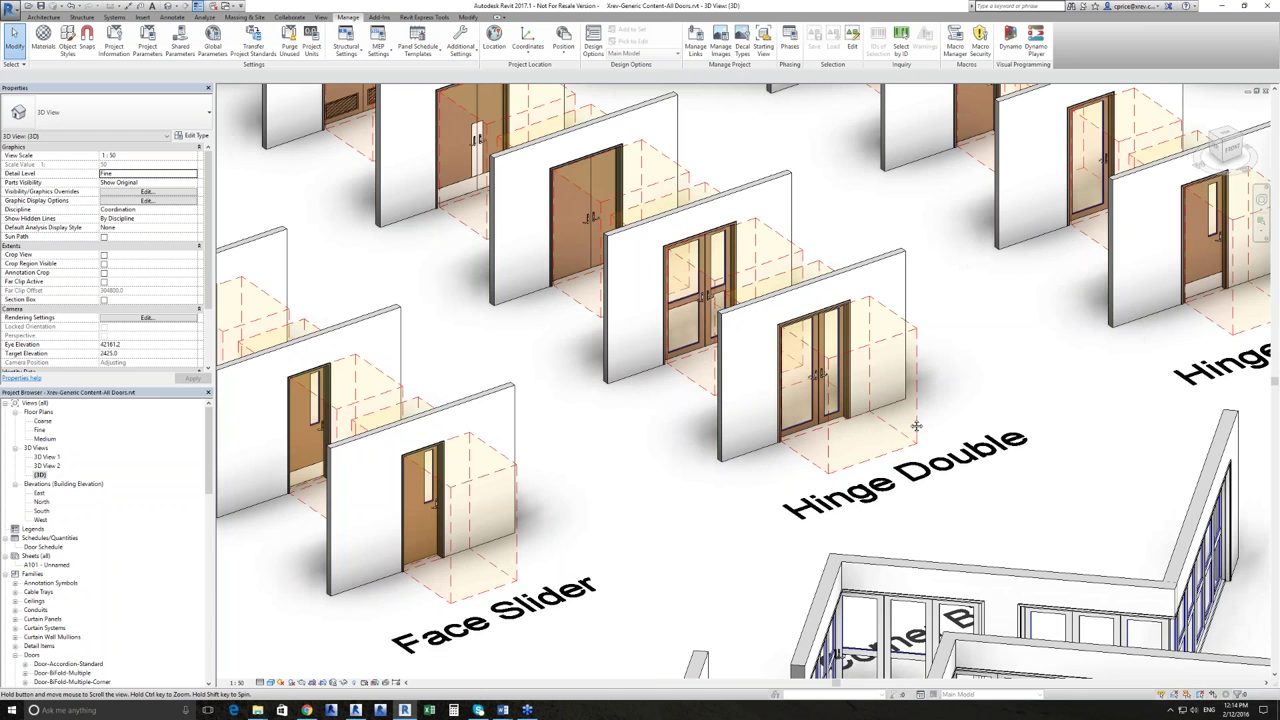
middle_drag(916, 426, 757, 487)
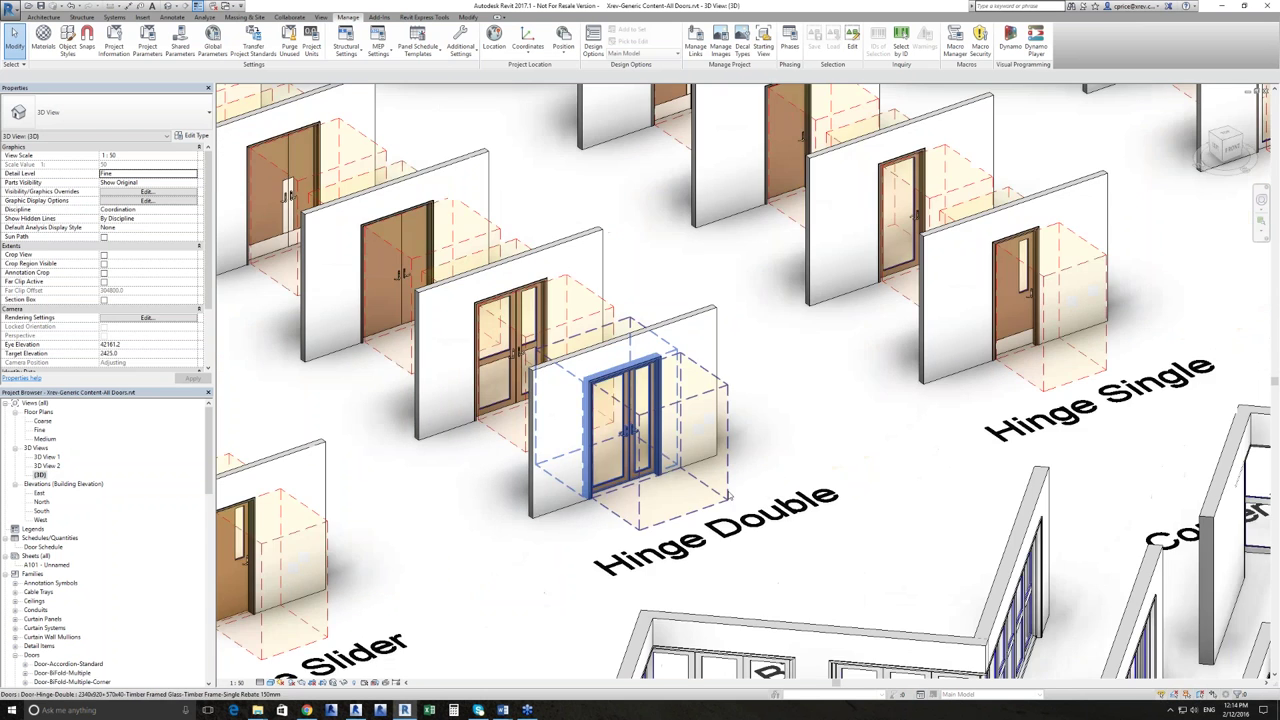
Open the Fine floor plan and examine the clearance zones of the partly open Pivot Double door.
double_click(43, 421)
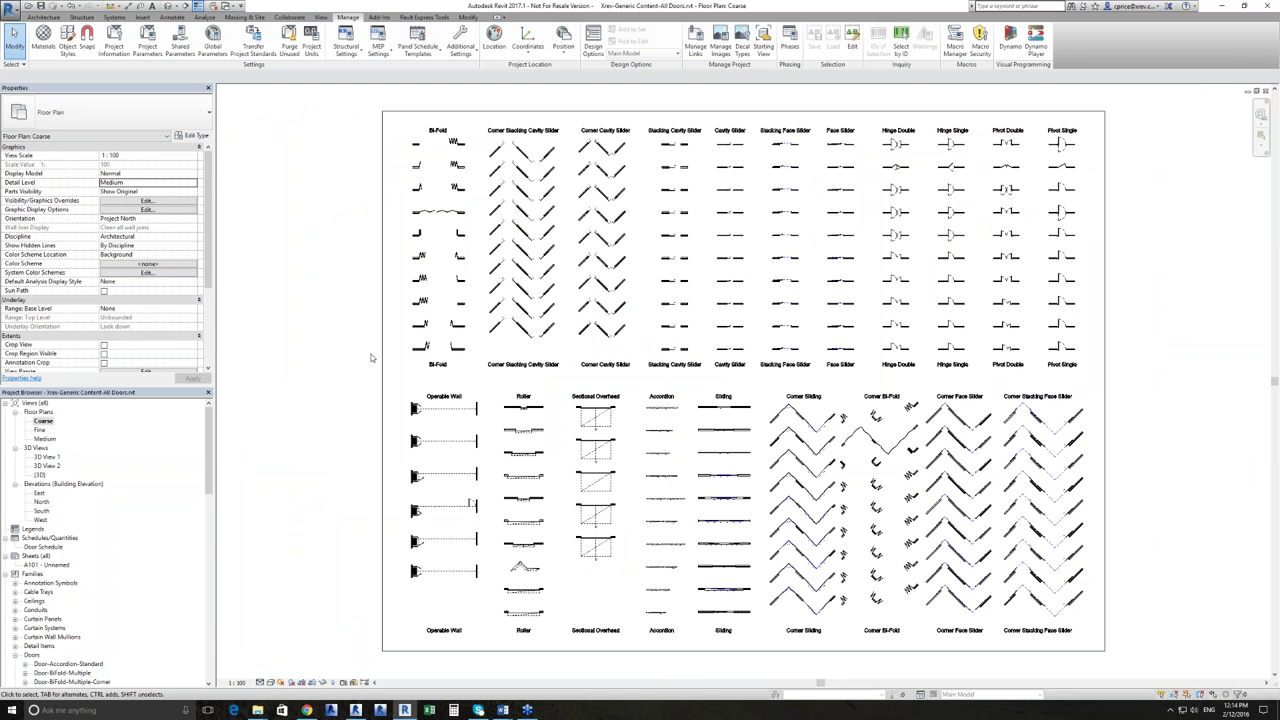
double_click(40, 429)
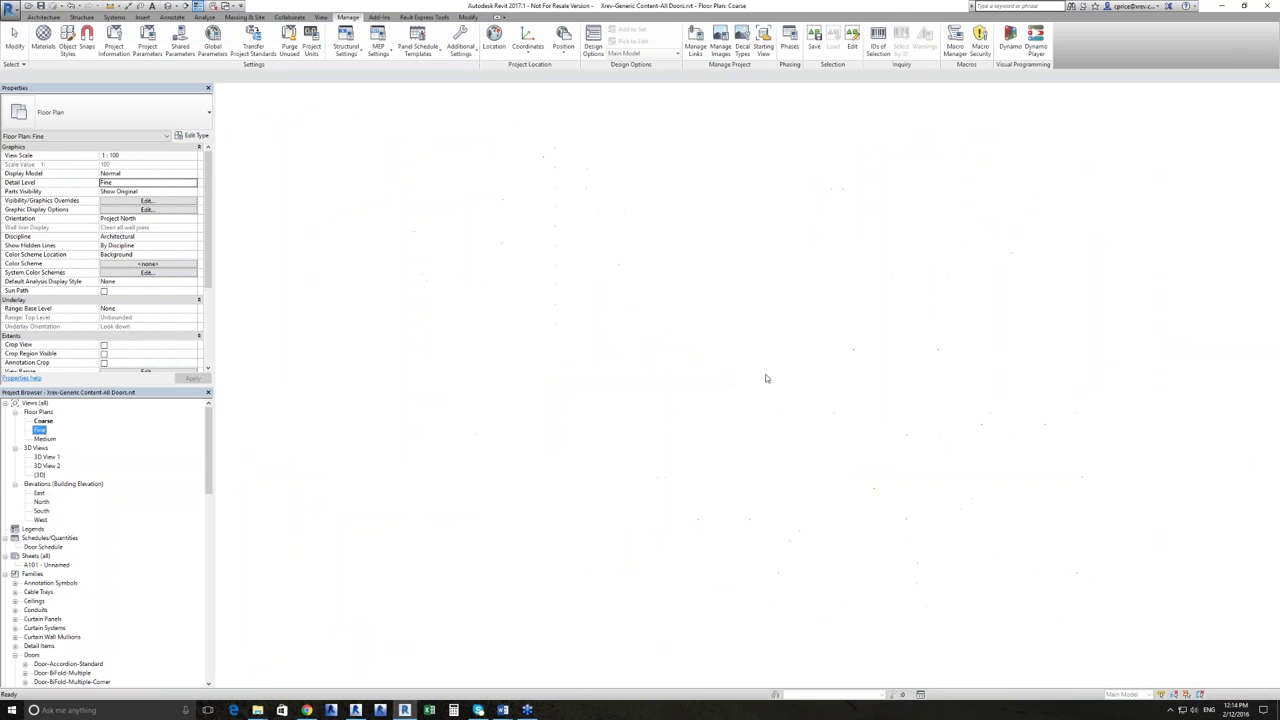
middle_drag(1007, 275, 831, 366)
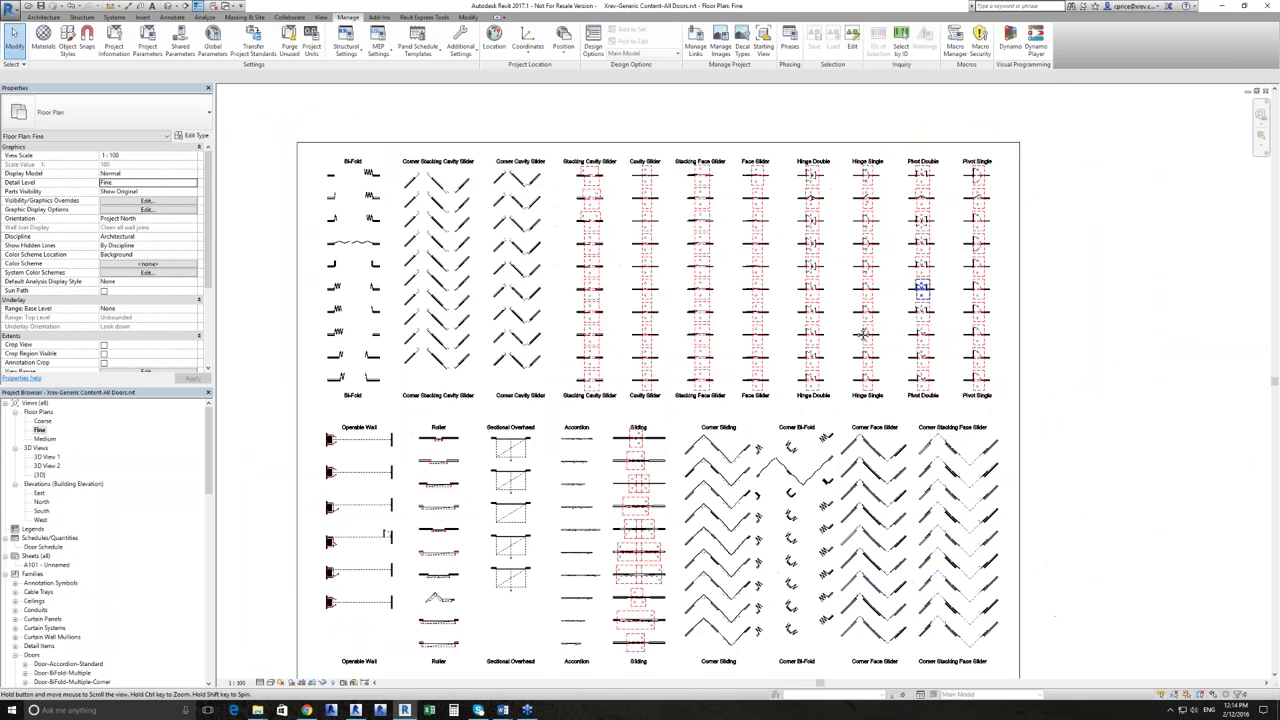
scroll(831, 366, up, 6)
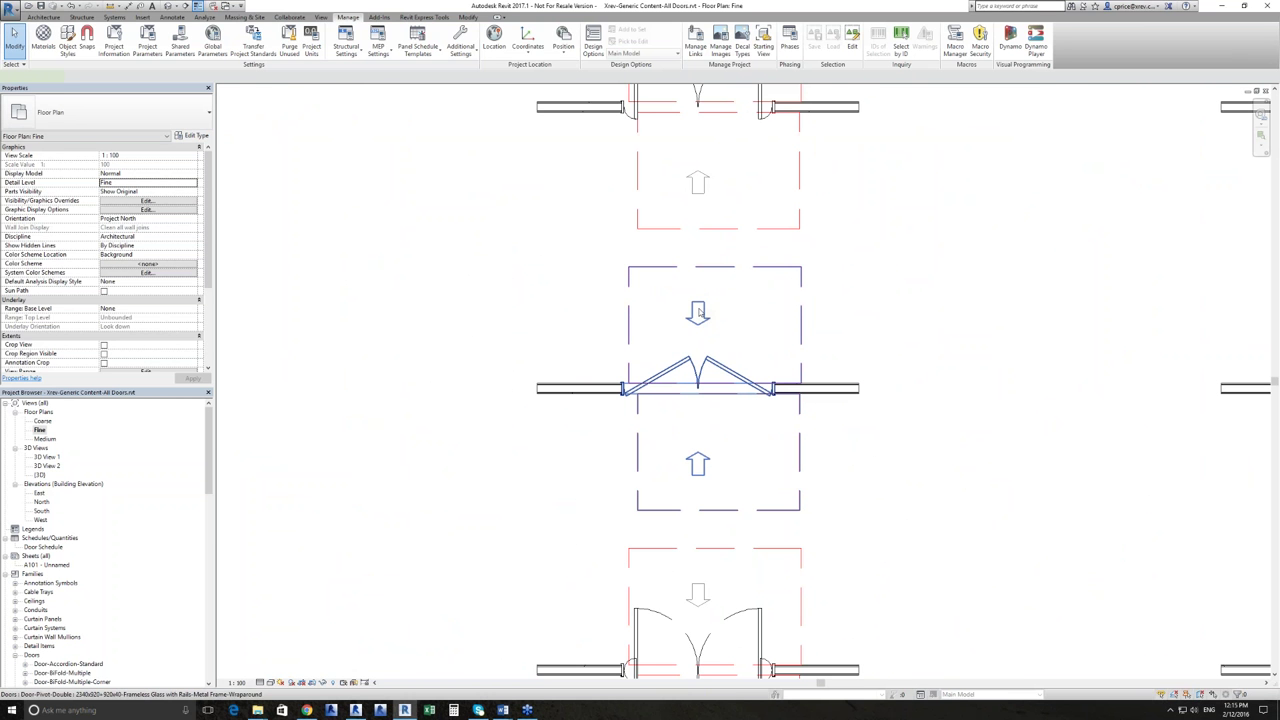
Set the Open Away Approach Type of the partly open Pivot Double door to 0, the hinge side approach.
click(698, 313)
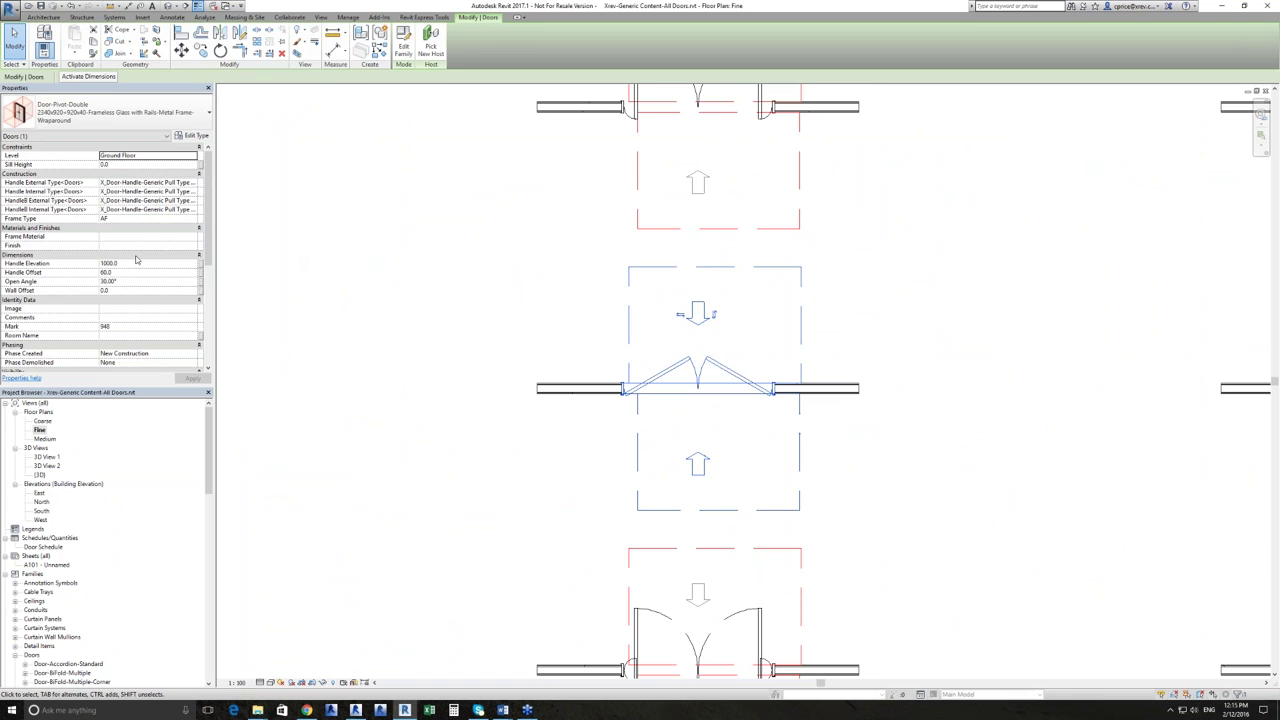
scroll(136, 259, down, 5)
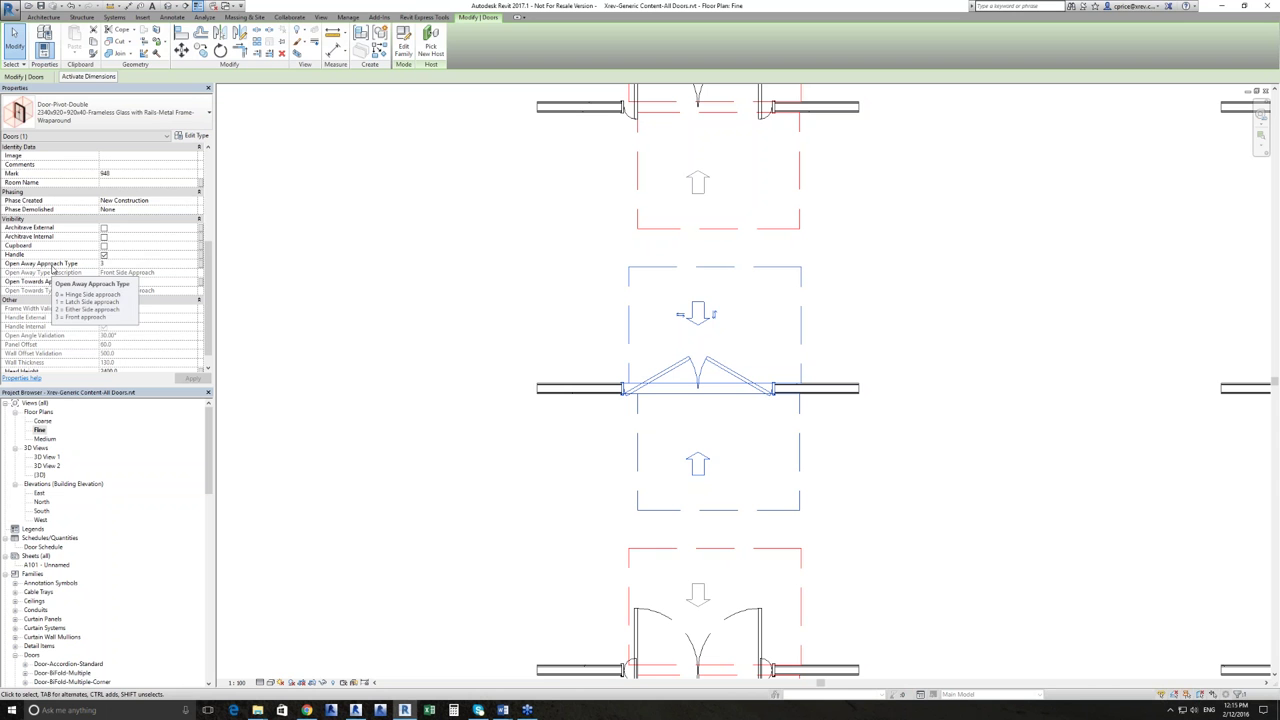
click(128, 263)
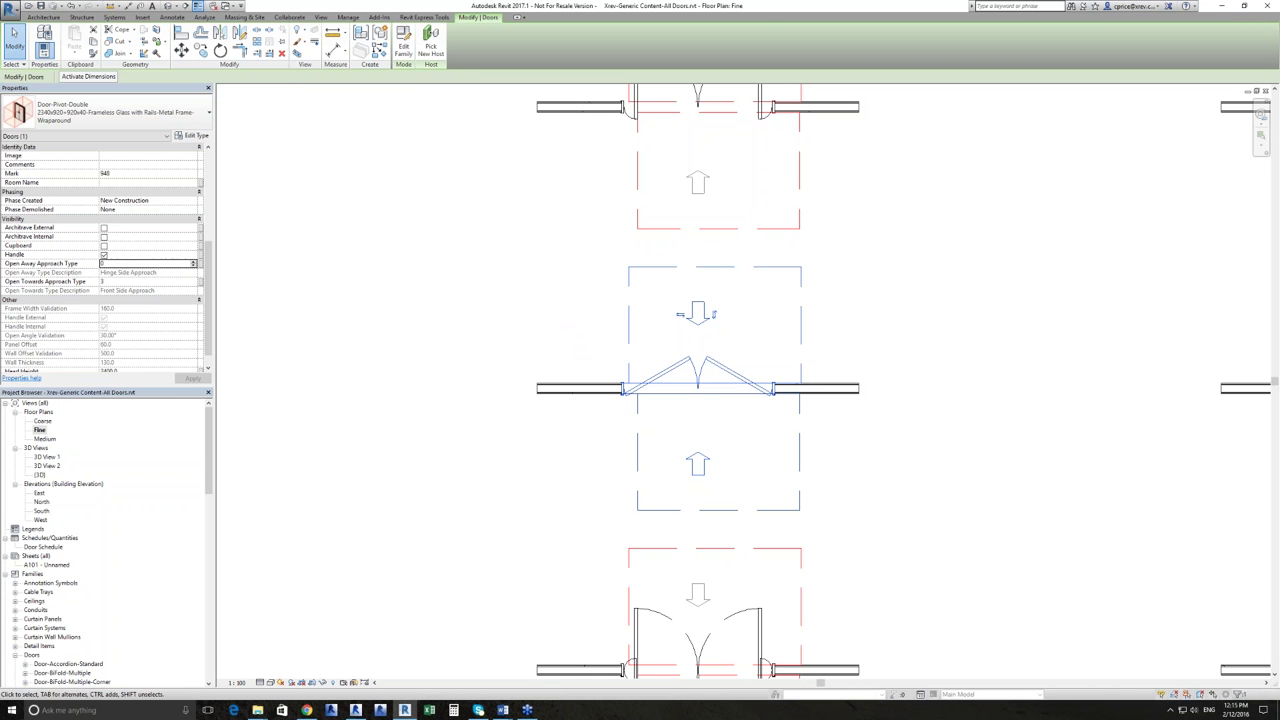
click(688, 432)
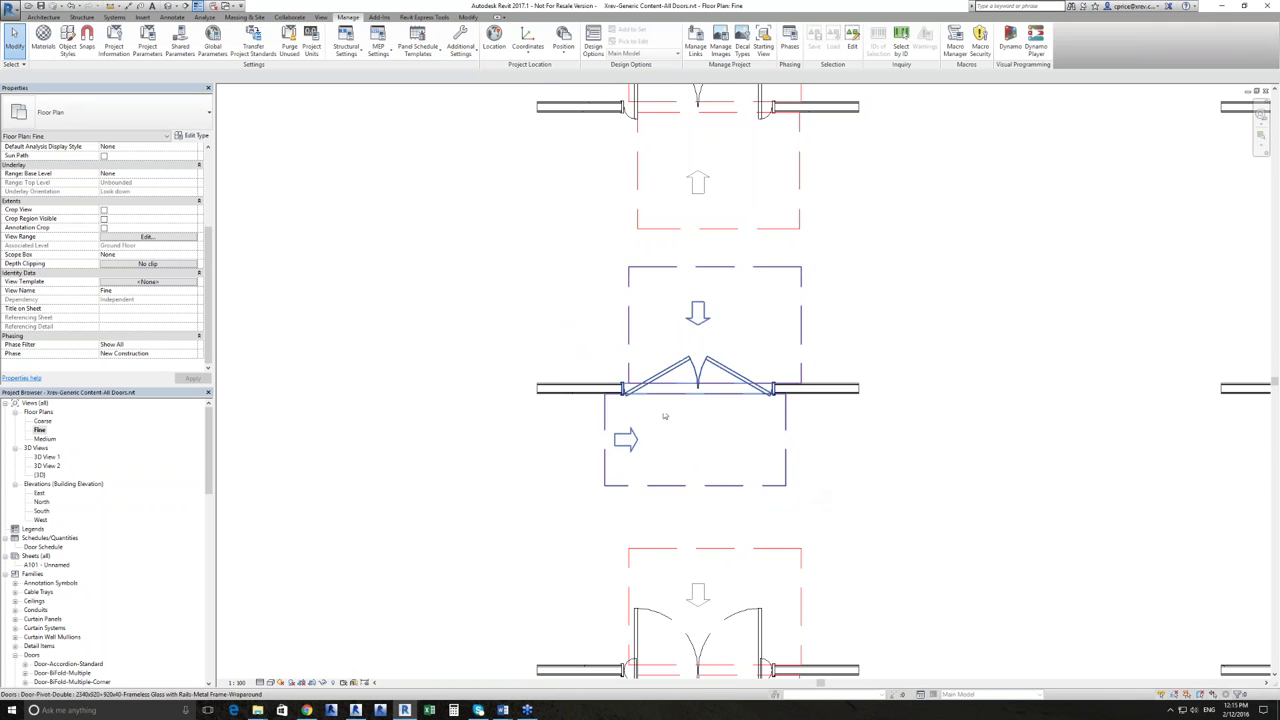
middle_drag(668, 423, 626, 433)
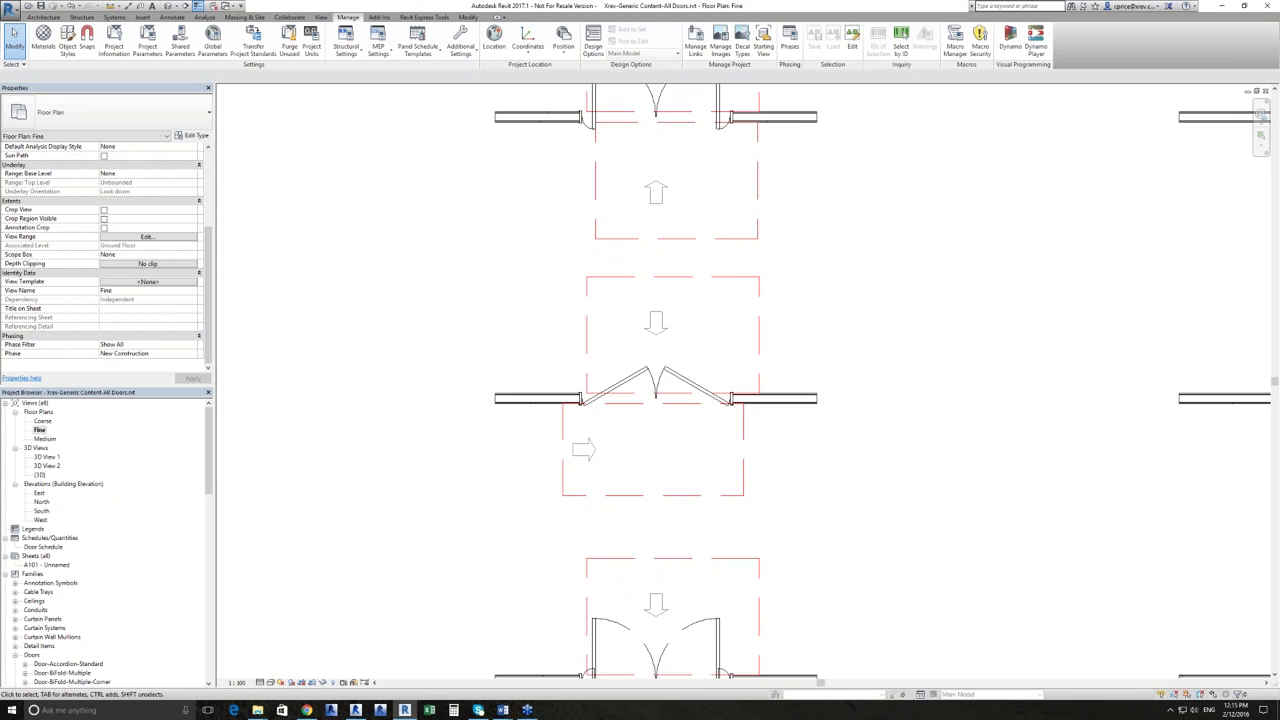
scroll(651, 423, down, 1)
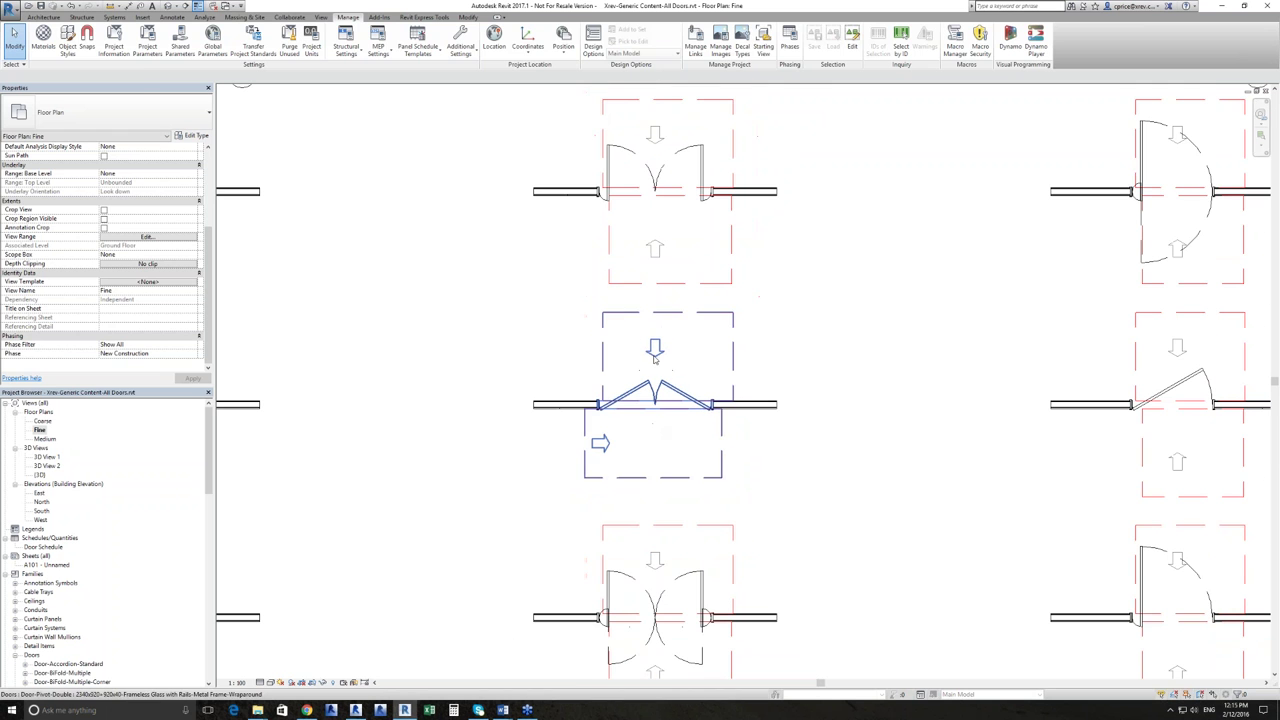
click(655, 359)
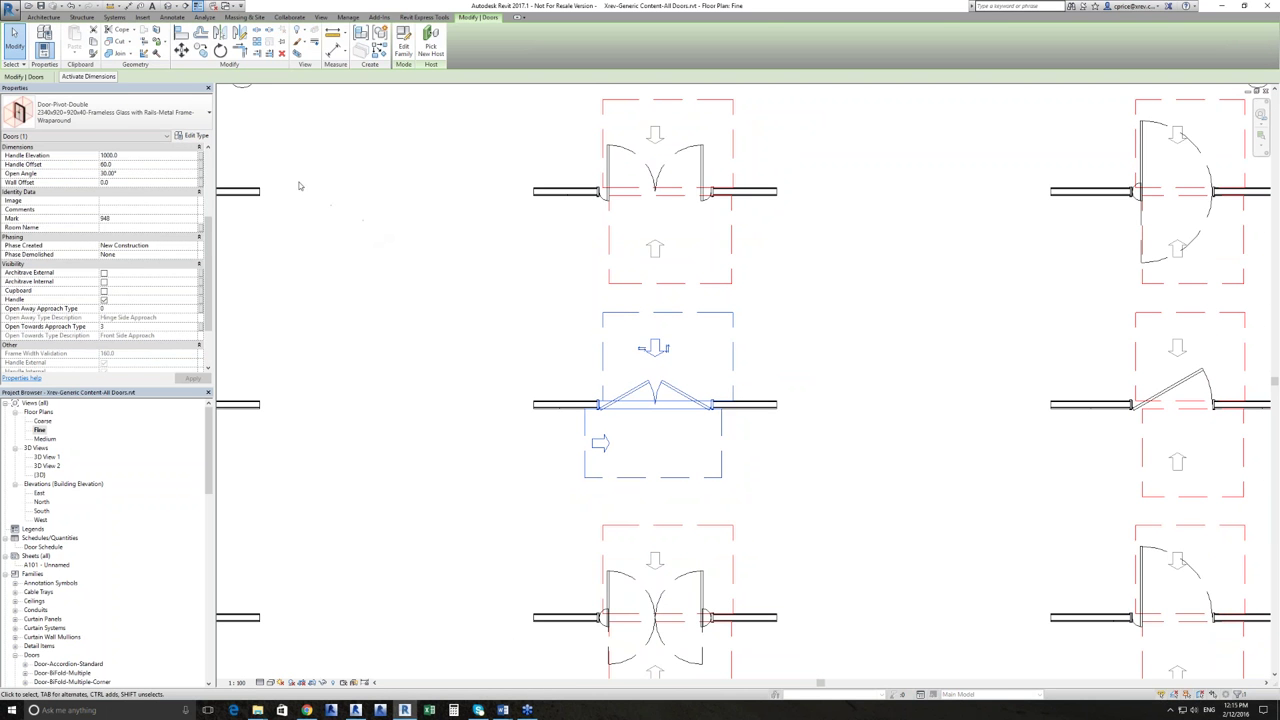
key(Escape)
Change DoorPanelWidth_ANZRS to 820 in the type properties of the partly open door in the Hinge Single column.
scroll(416, 266, down, 2)
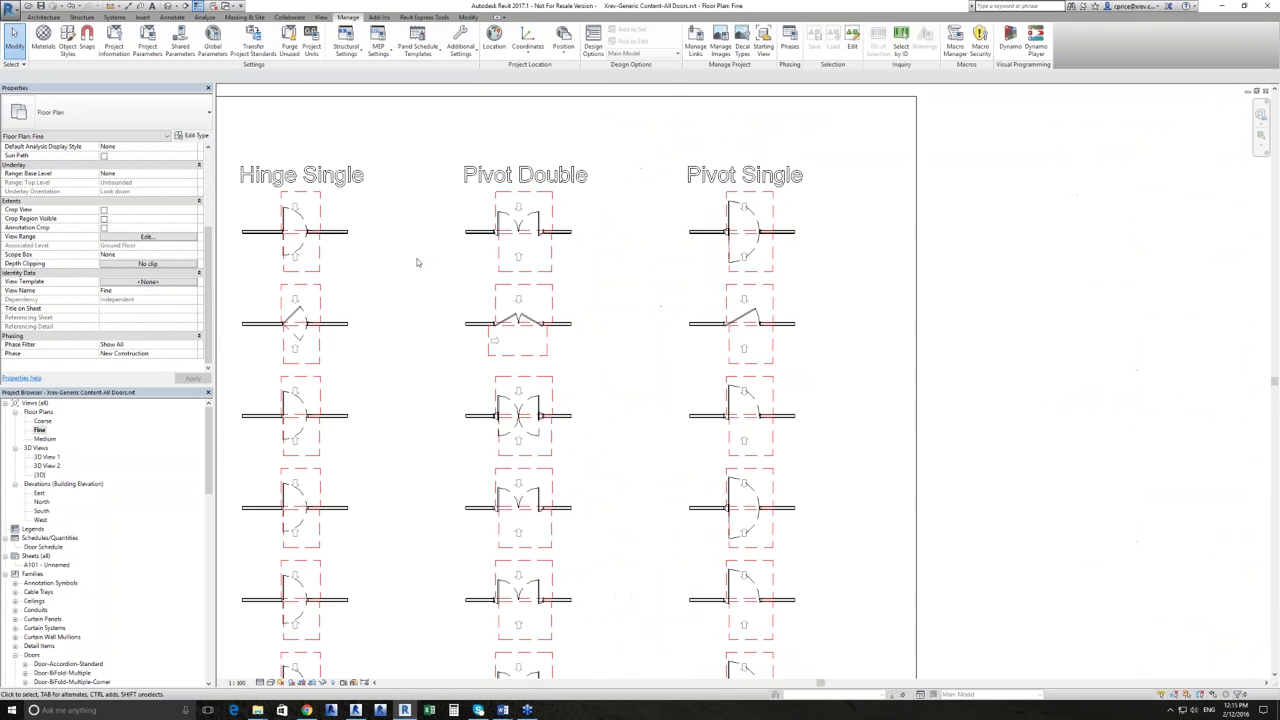
middle_drag(621, 307, 816, 315)
scroll(460, 308, up, 4)
click(625, 385)
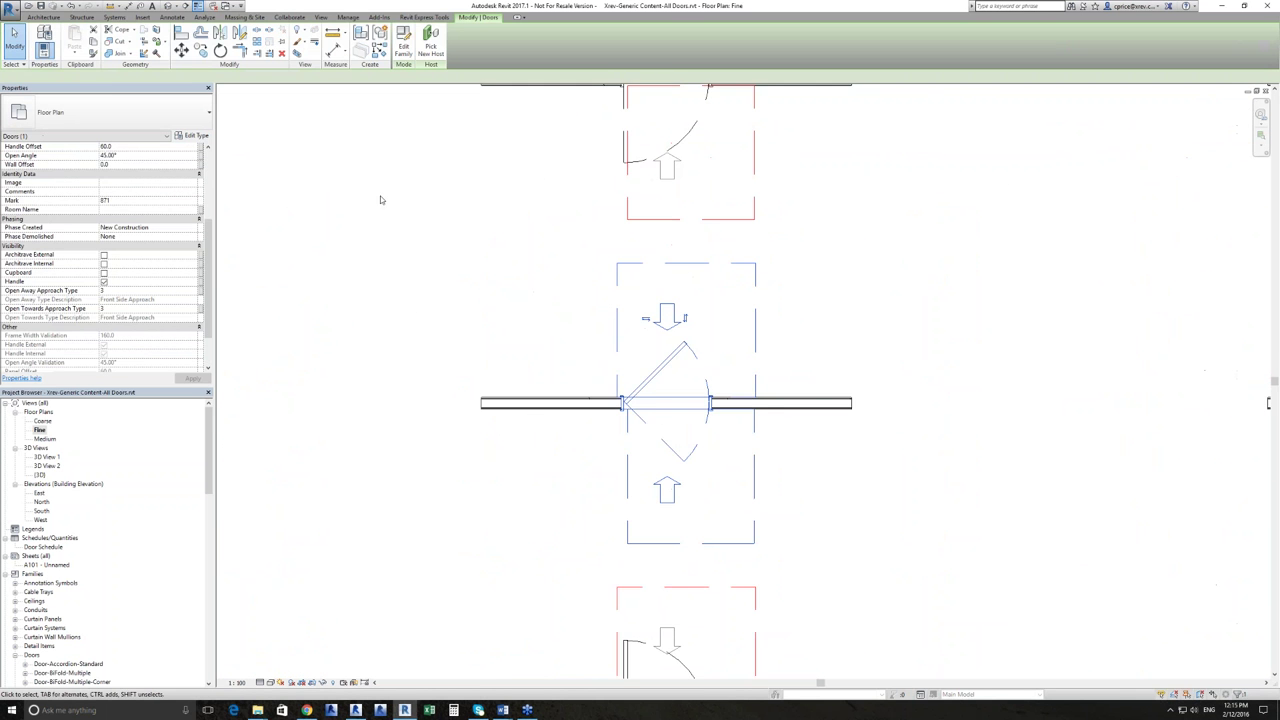
scroll(349, 254, up, 2)
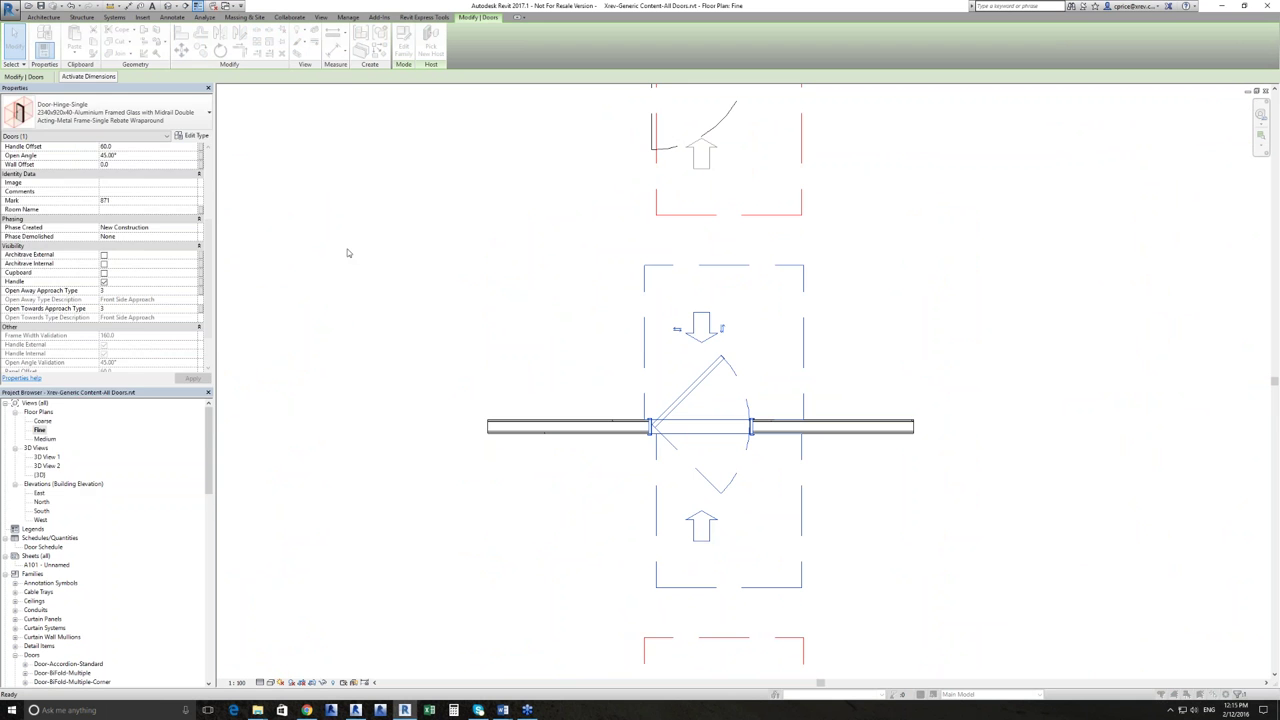
key(e)
key(t)
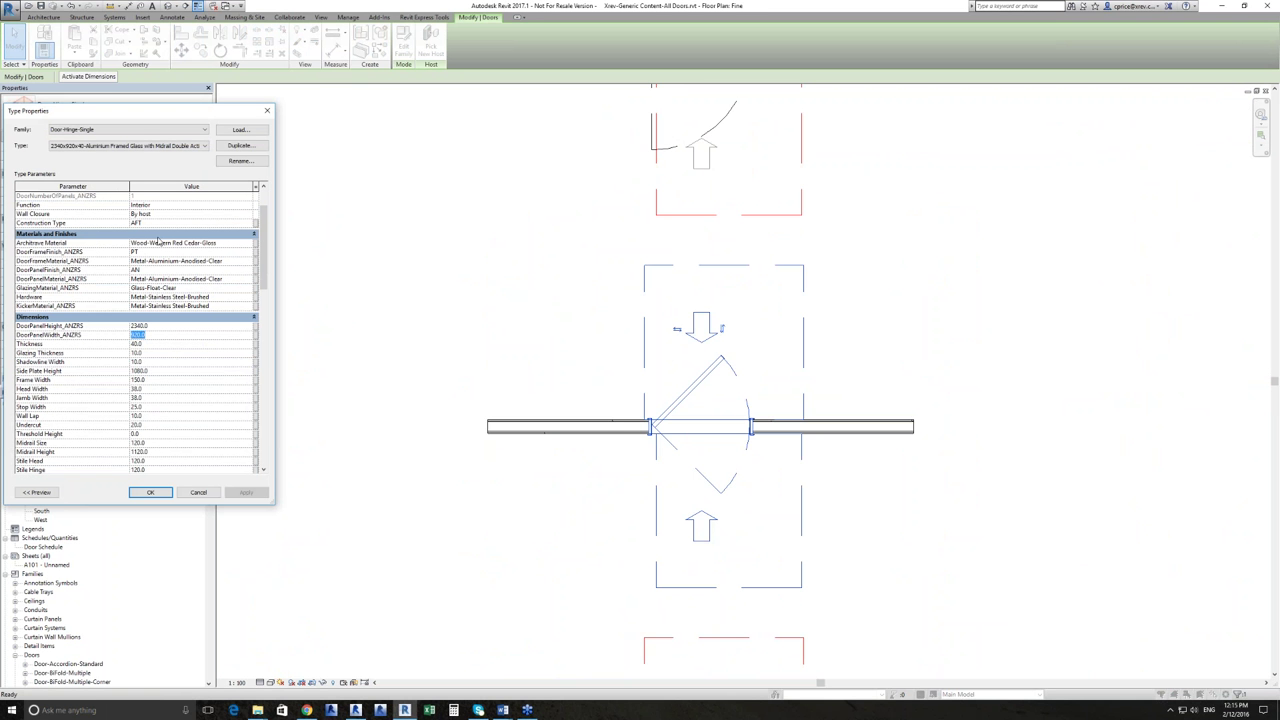
text(820)
click(168, 344)
click(152, 494)
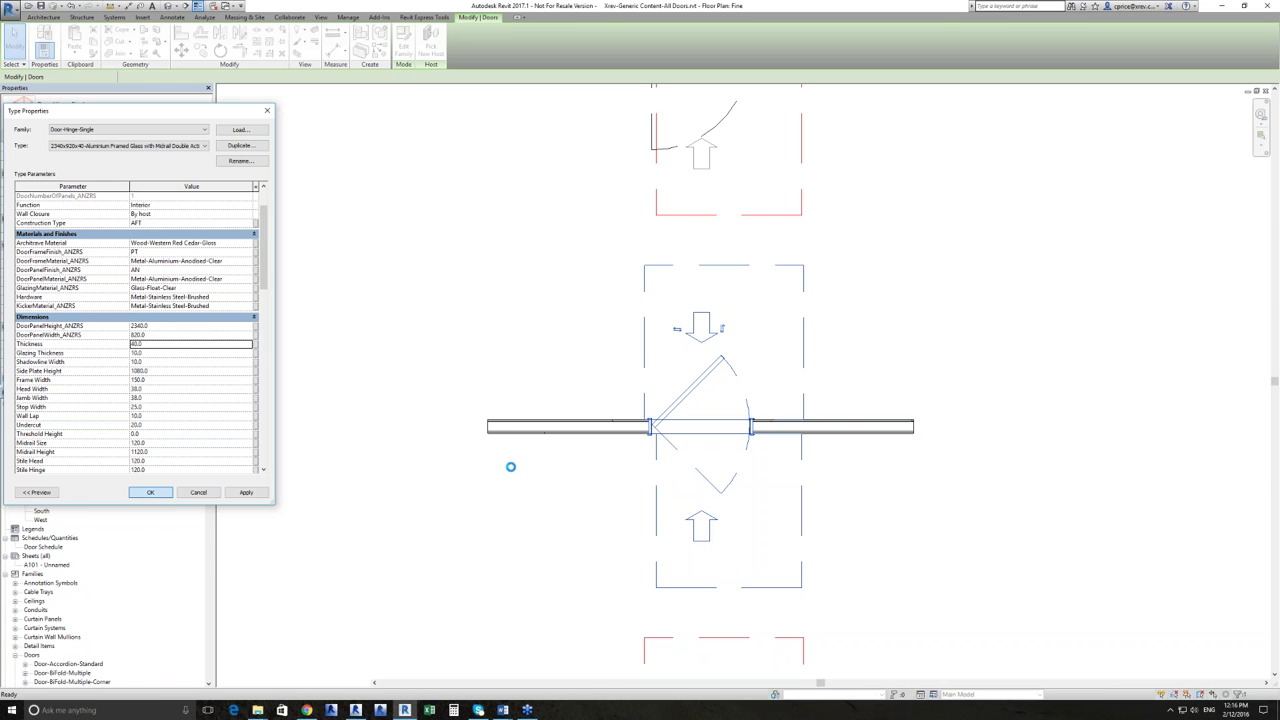
Apply the 820 panel width to the partly open Hinge Single door and check its clearance zones.
key(Return)
click(466, 434)
scroll(661, 556, down, 2)
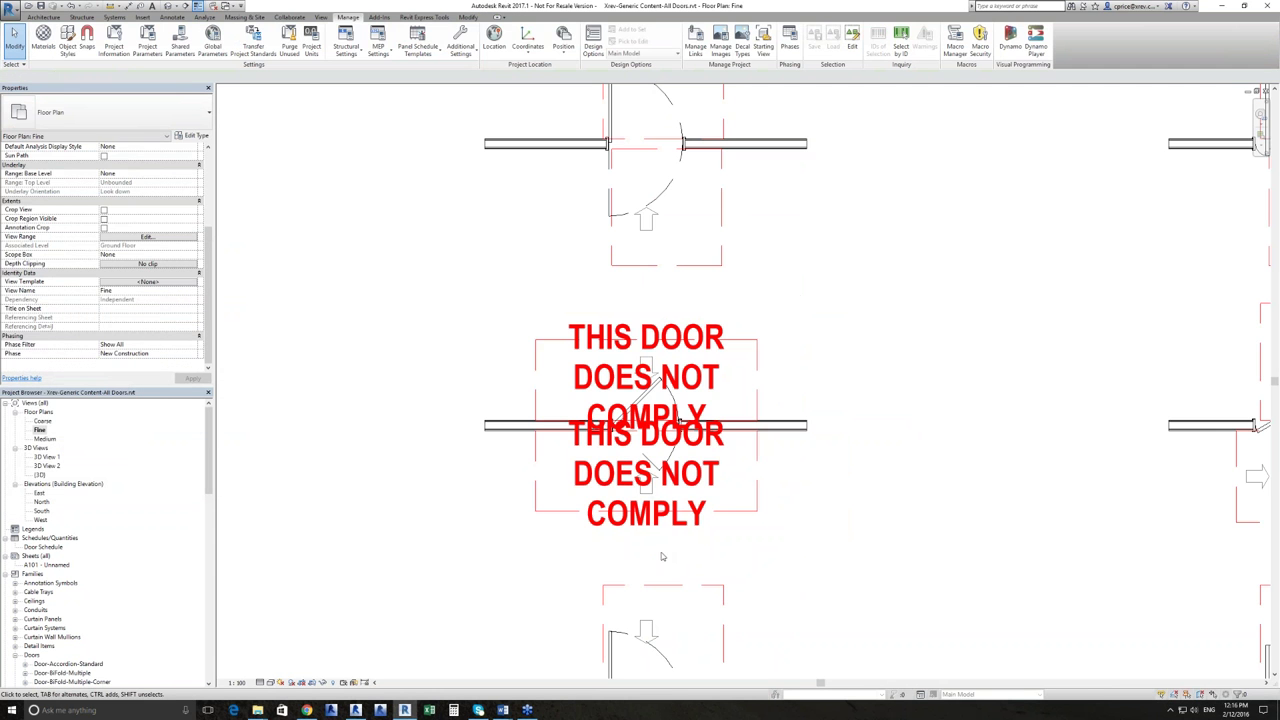
Turn off the Clearance visibility option in the type properties of the partly open Hinge Single door.
click(747, 516)
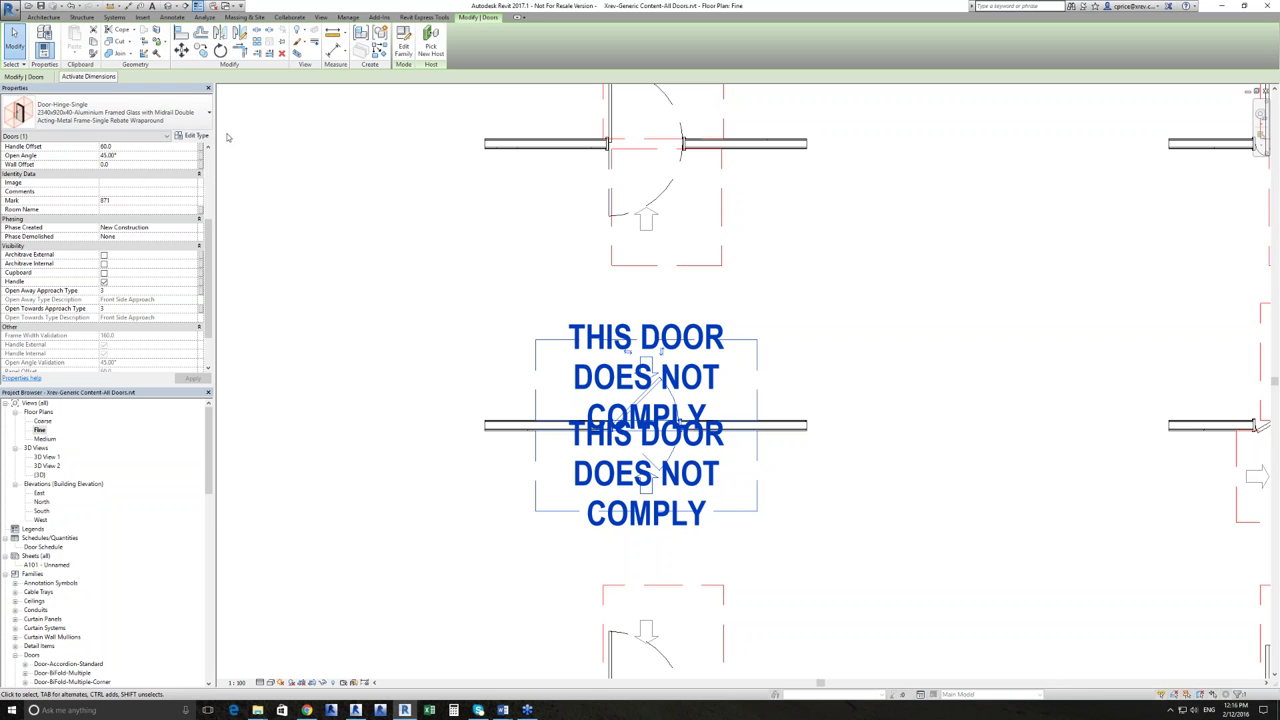
click(195, 135)
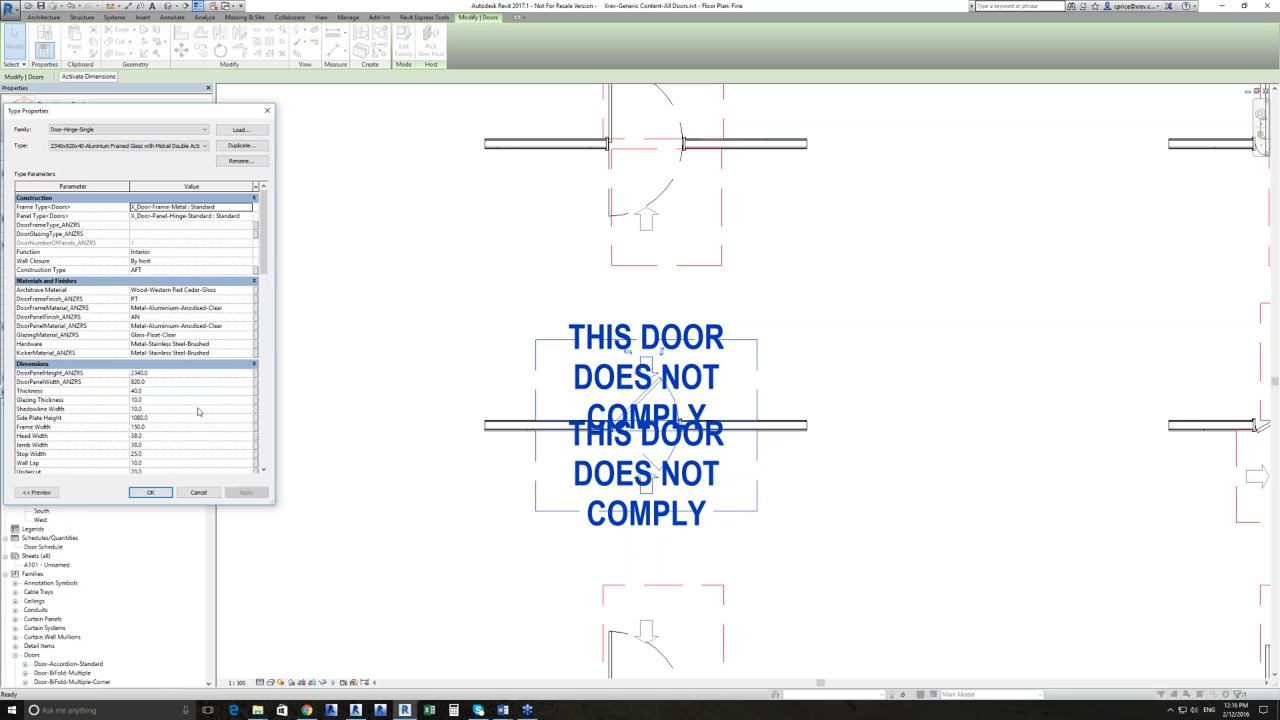
scroll(198, 412, down, 5)
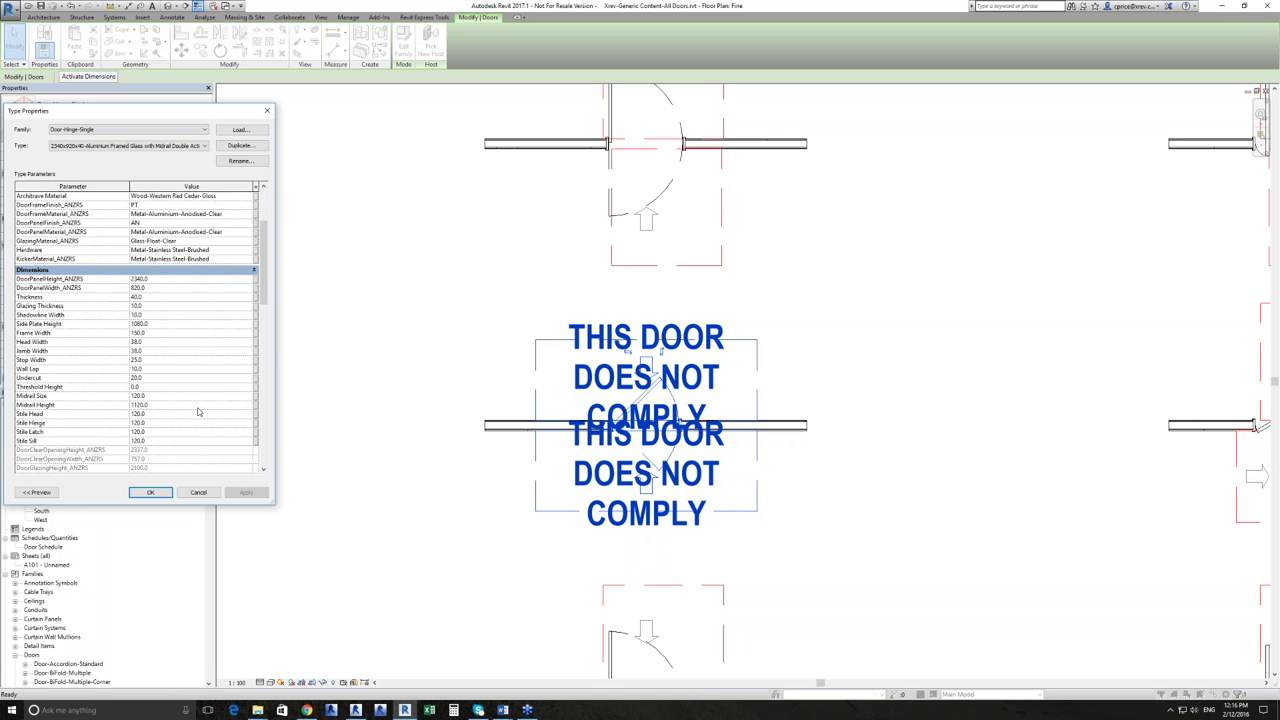
scroll(198, 412, down, 9)
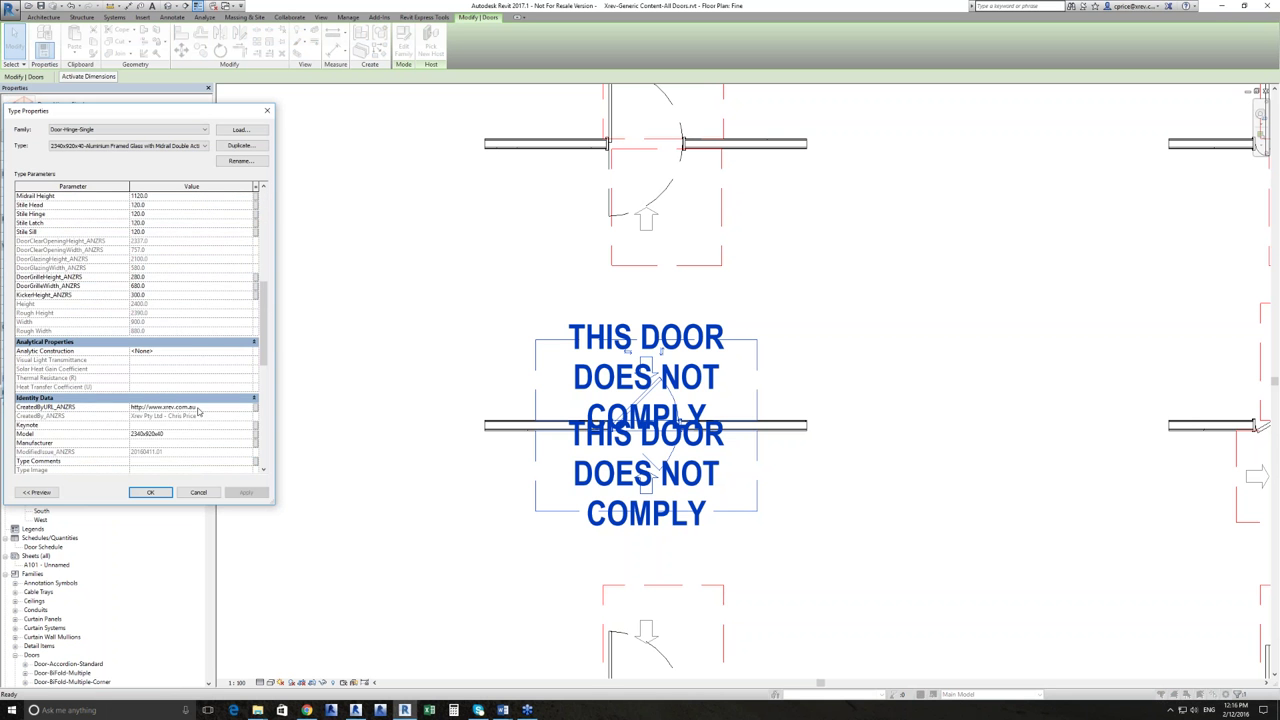
scroll(198, 412, down, 6)
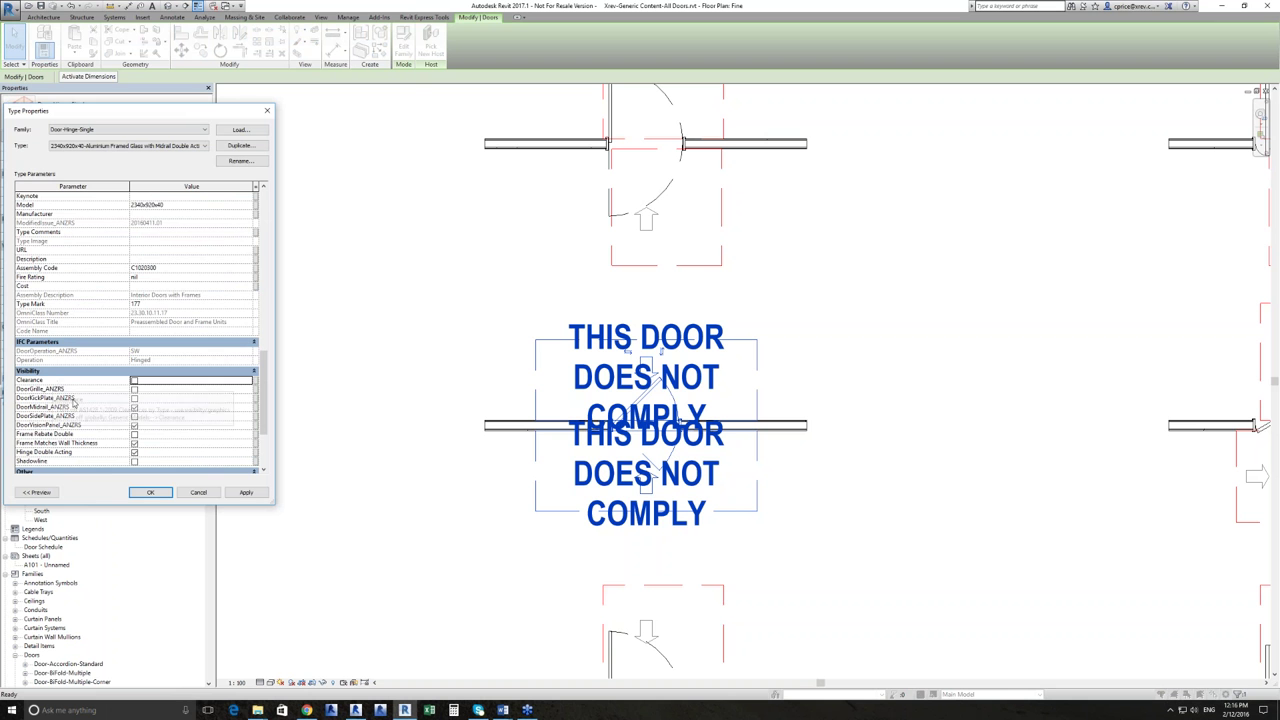
mouse_move(58, 381)
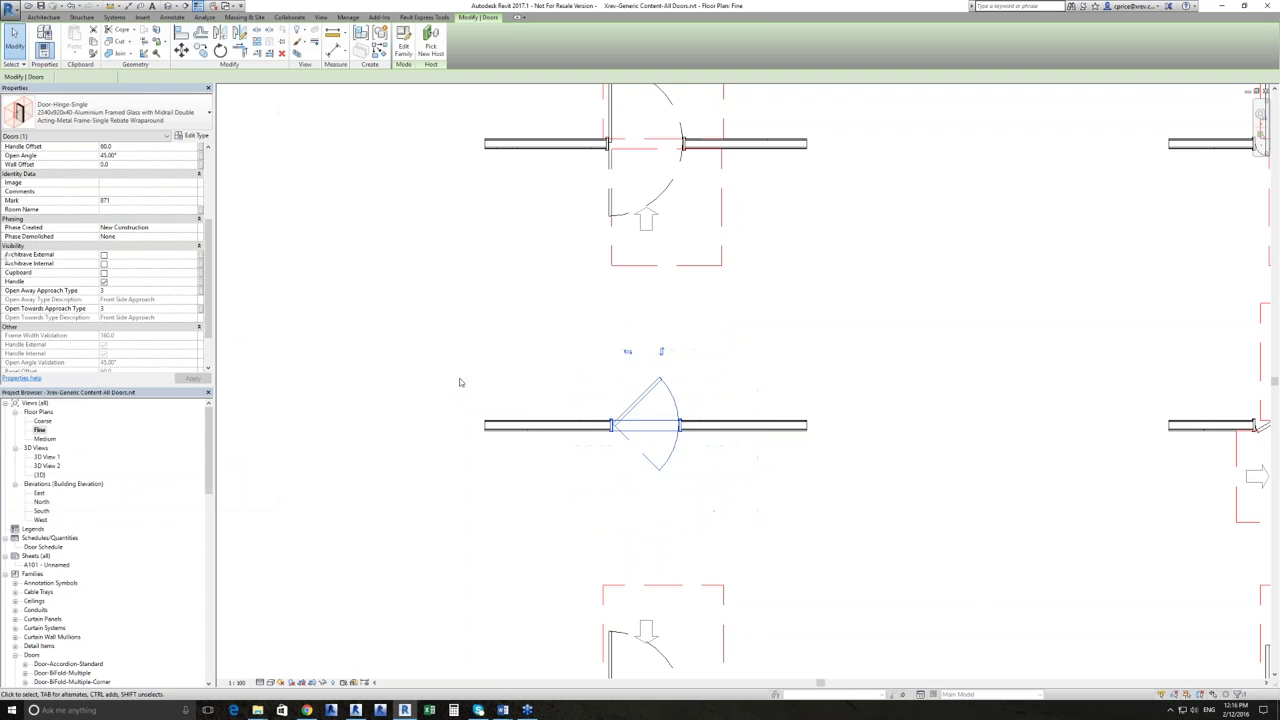
Undo the clearance and panel width changes, and identify the category of the partly open Hinge Single door's clearance zone.
scroll(465, 410, up, 1)
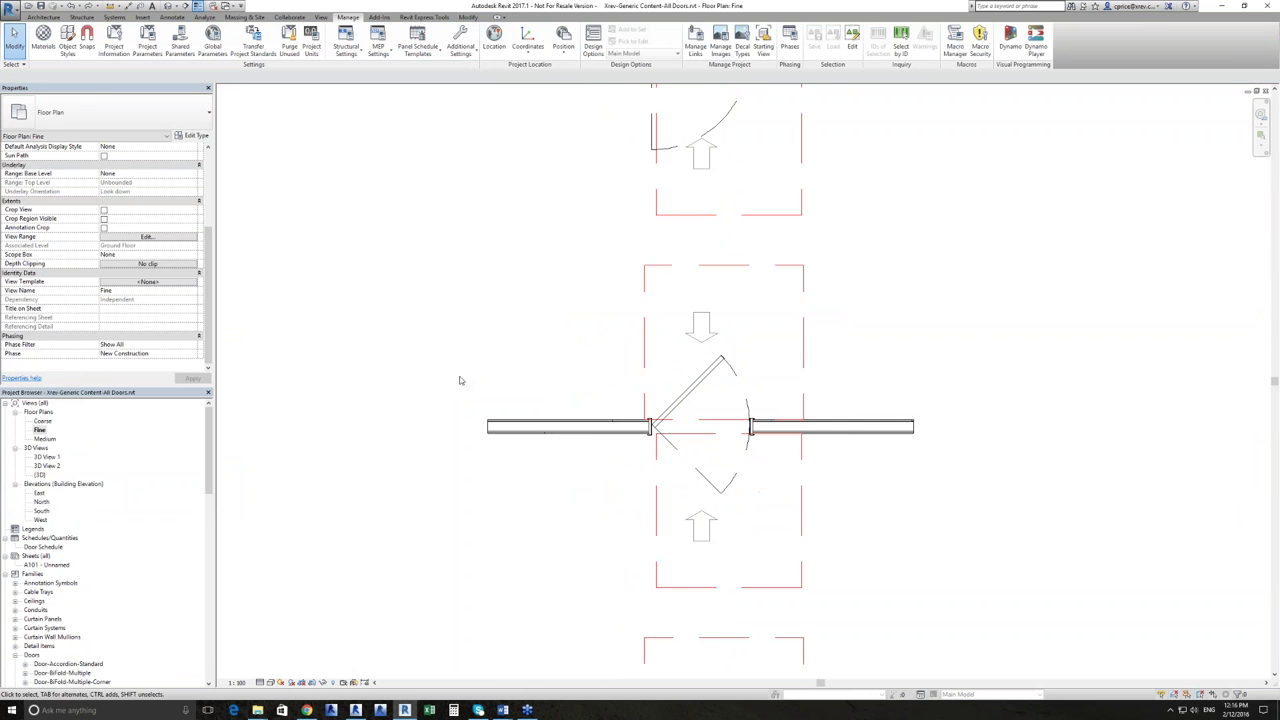
scroll(460, 380, down, 4)
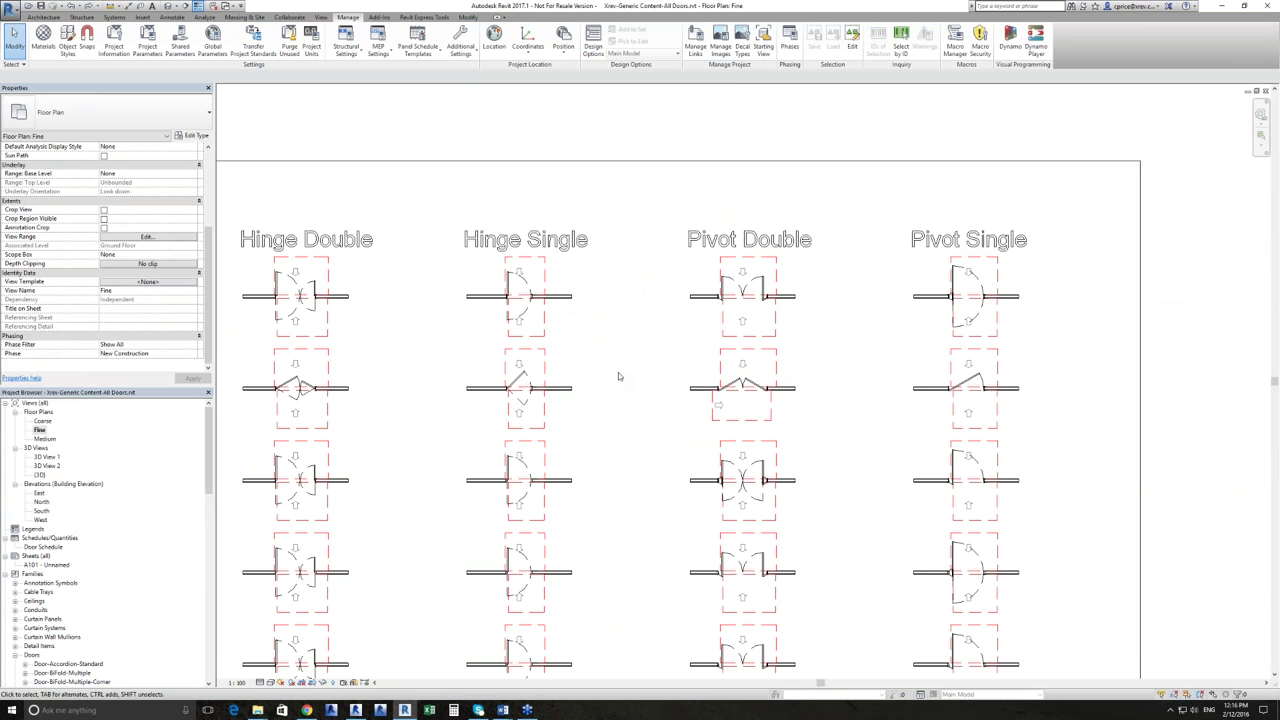
click(544, 369)
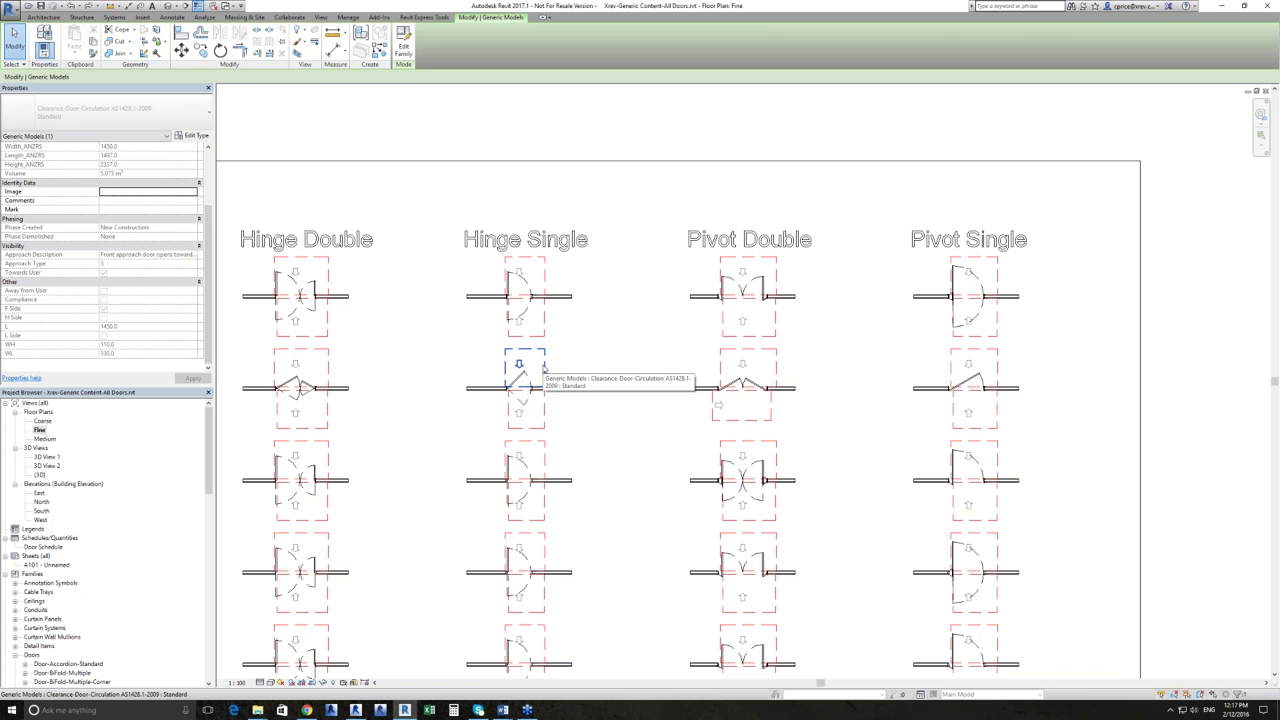
click(598, 352)
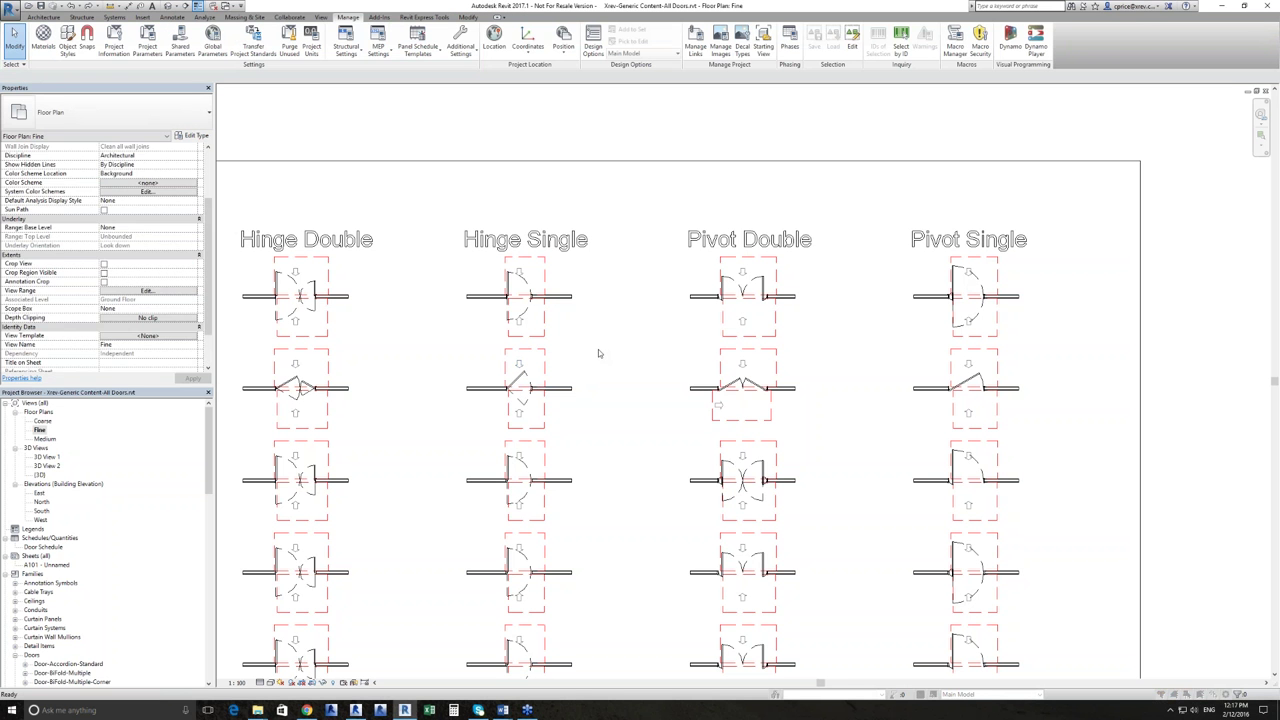
Hide the Arrows and Clearance Zones subcategories of Generic Models in the Fine floor plan's visibility overrides.
key(v)
key(g)
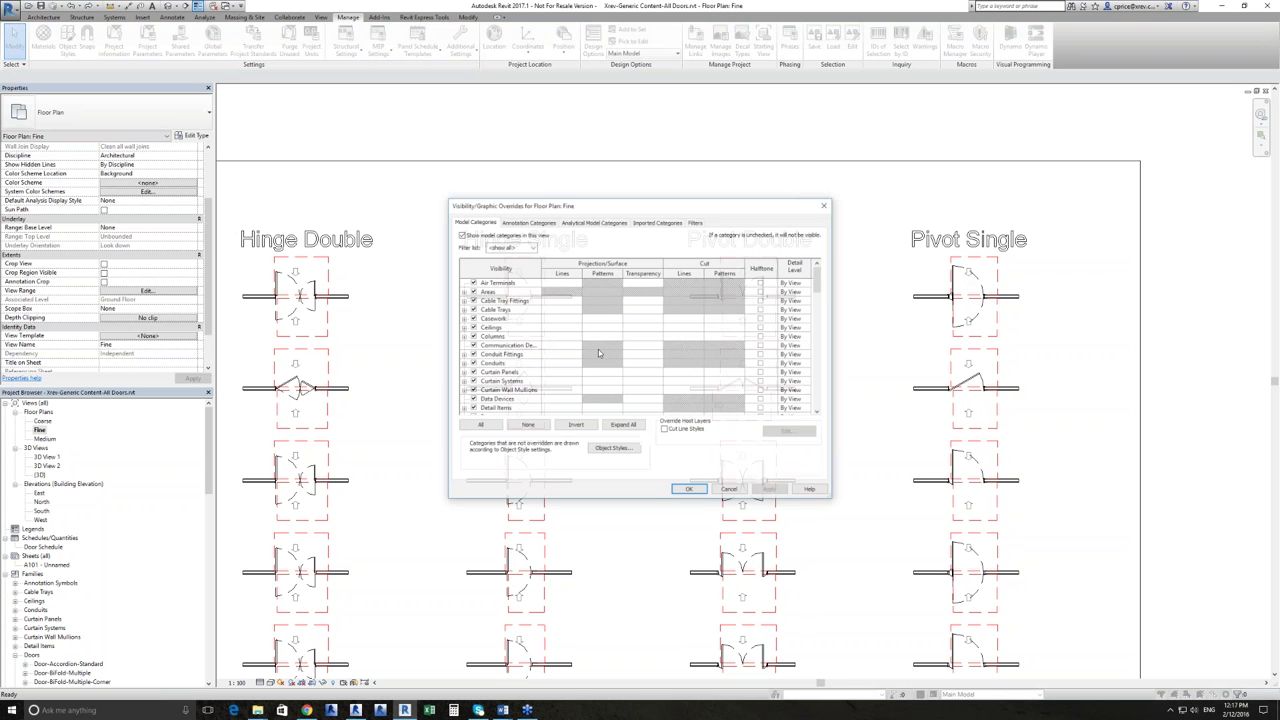
scroll(592, 347, down, 6)
scroll(590, 347, down, 1)
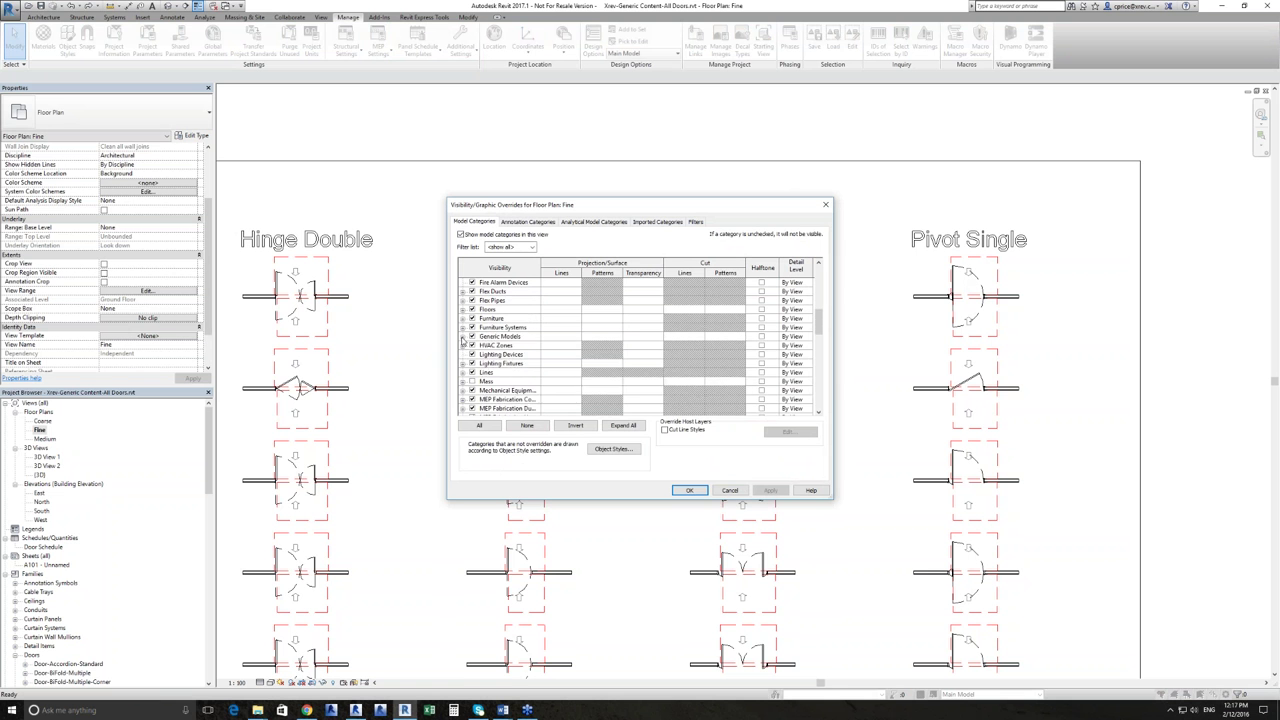
click(463, 381)
scroll(475, 360, down, 2)
click(485, 337)
click(482, 336)
click(482, 327)
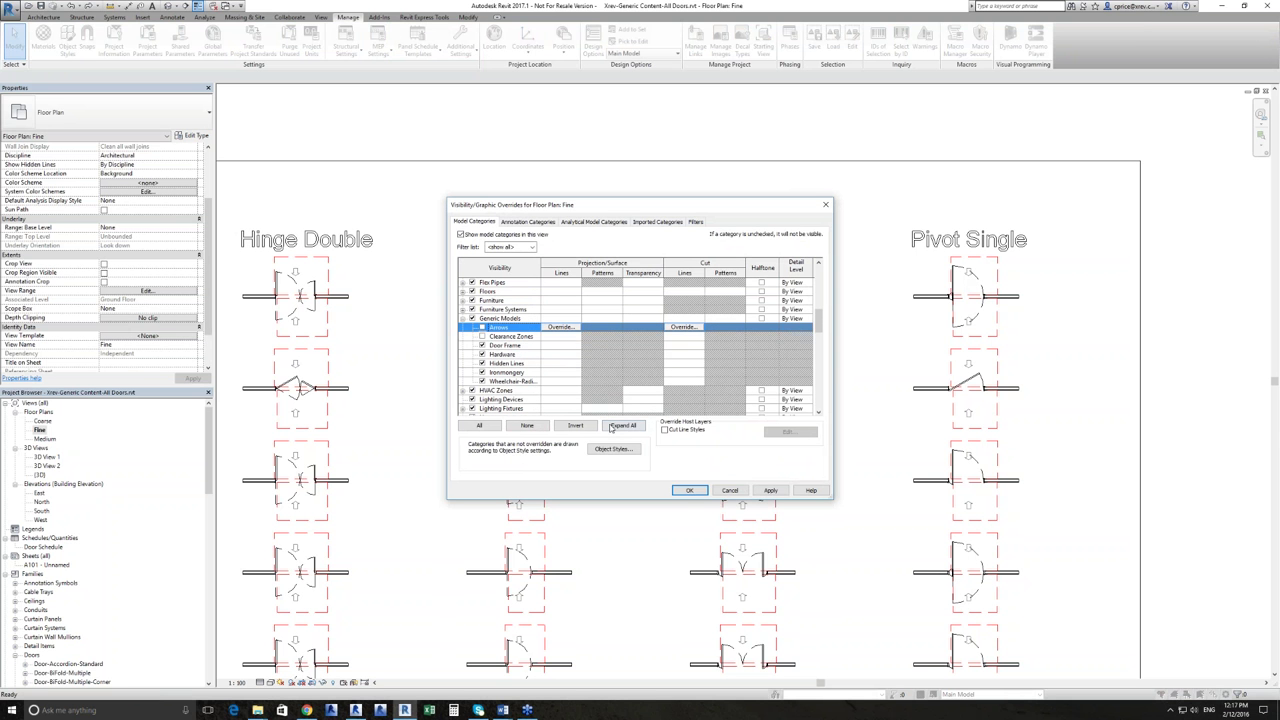
click(688, 490)
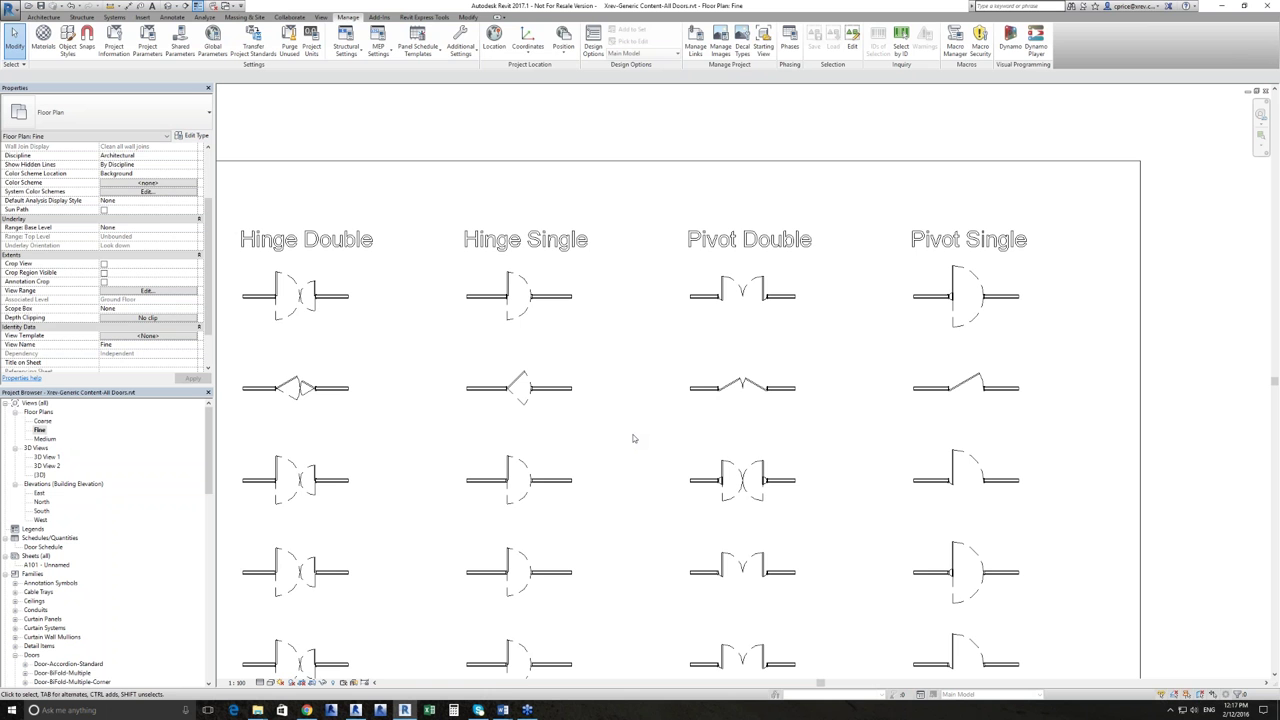
Undo the hiding of the arrows and clearance zones in the Fine floor plan.
key(alt+Tab)
key(alt+Tab)
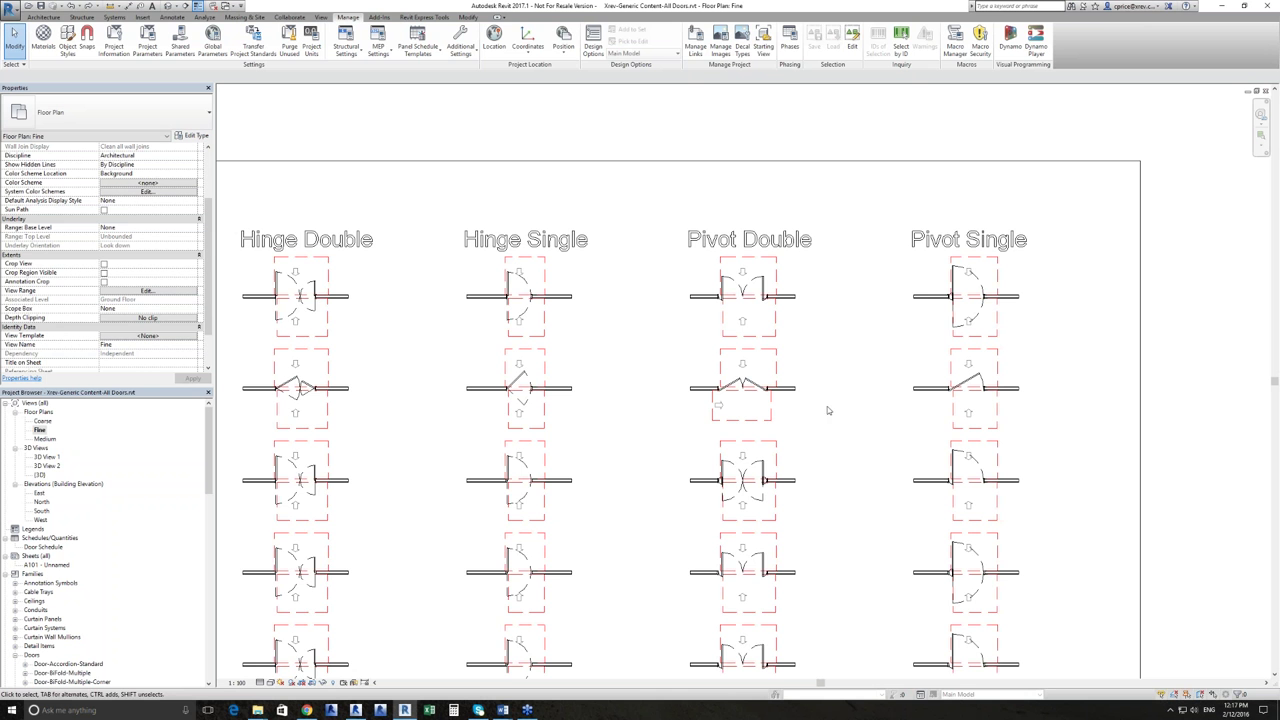
Review the instance properties of the first door in the Pivot Single column.
scroll(828, 398, down, 5)
middle_drag(828, 398, 821, 352)
scroll(816, 348, down, 2)
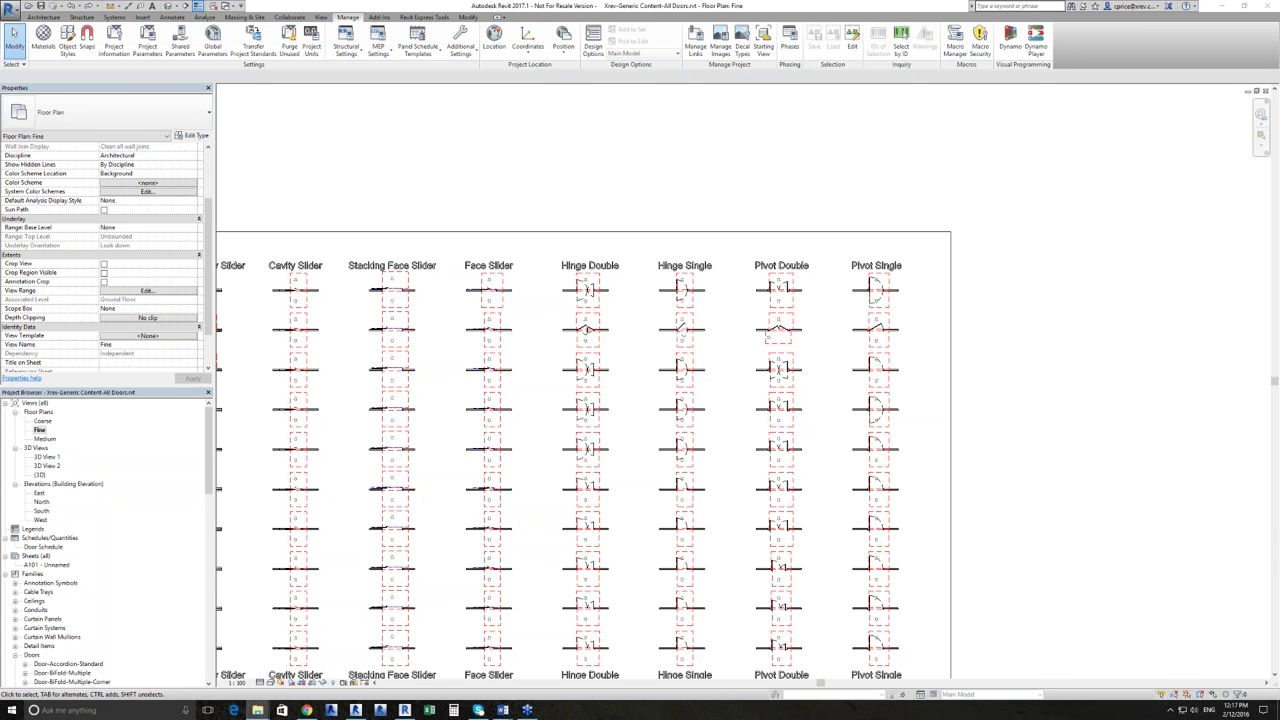
click(878, 288)
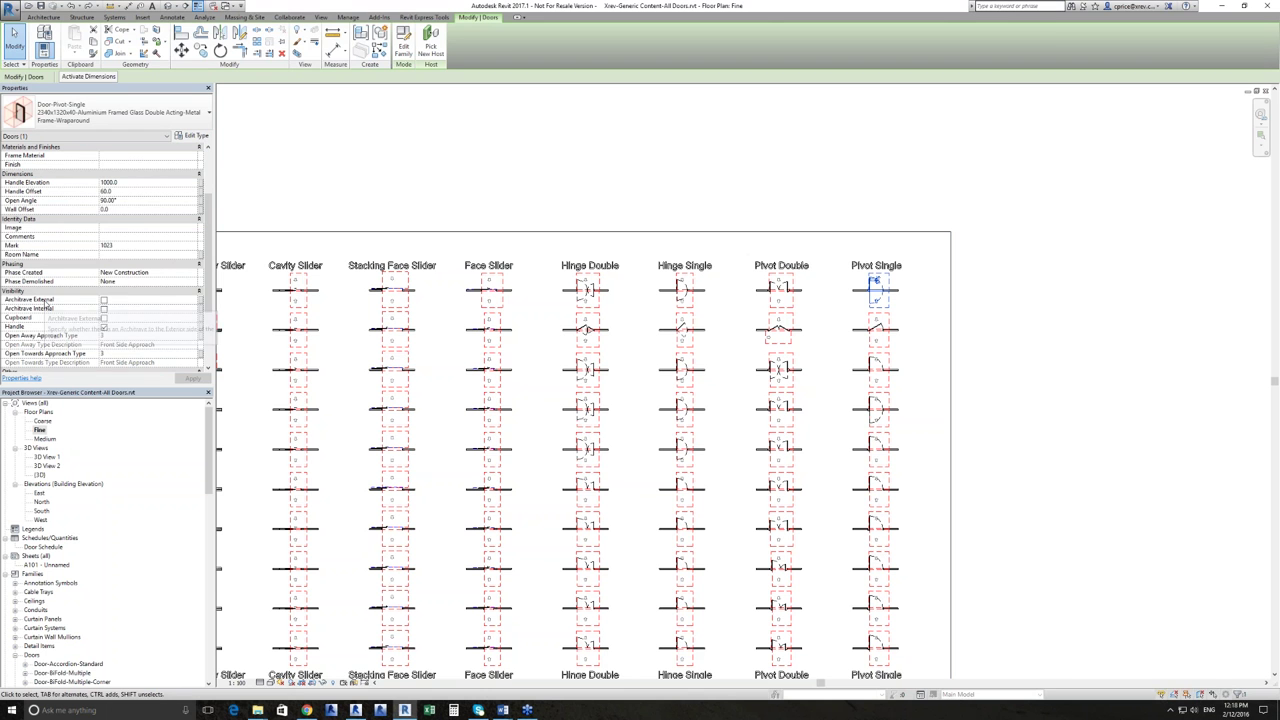
click(796, 165)
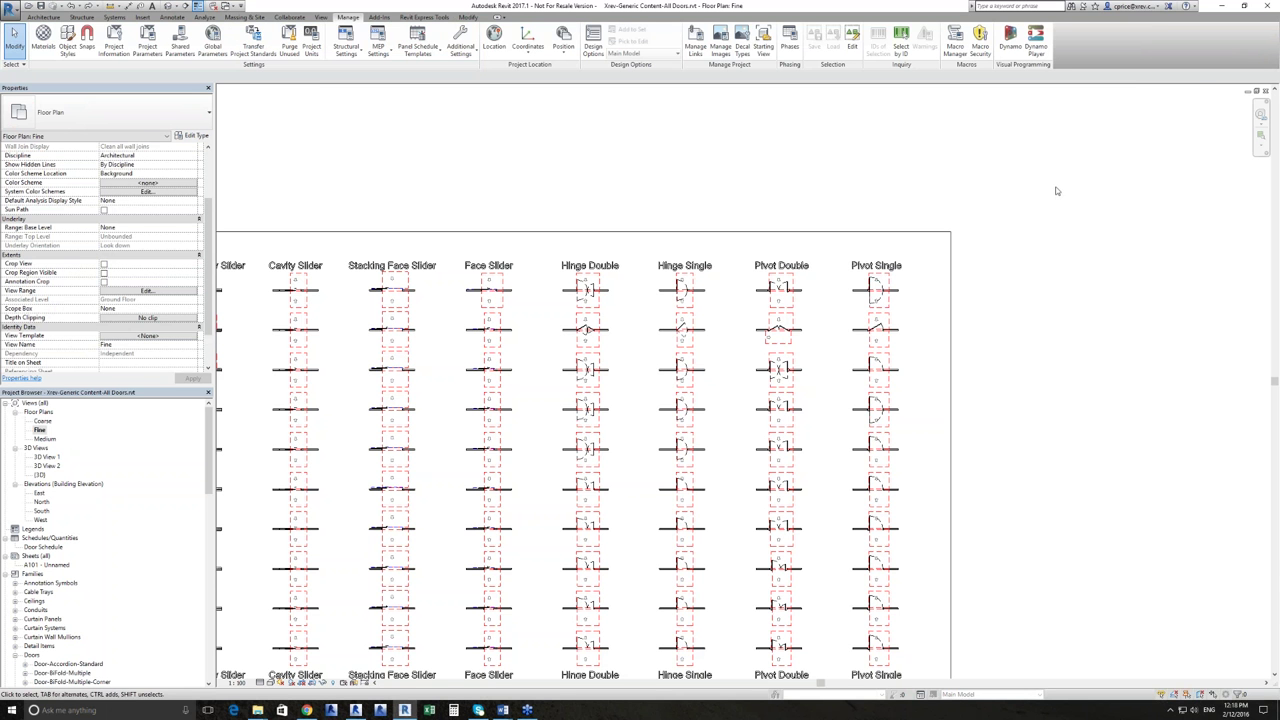
Switch to the Door Suite folder in File Explorer and compare the details of Door-BiFold-Multiple-Corner.rfa and Door-BiFold-Multiple-Corner.txt.
key(alt+Tab)
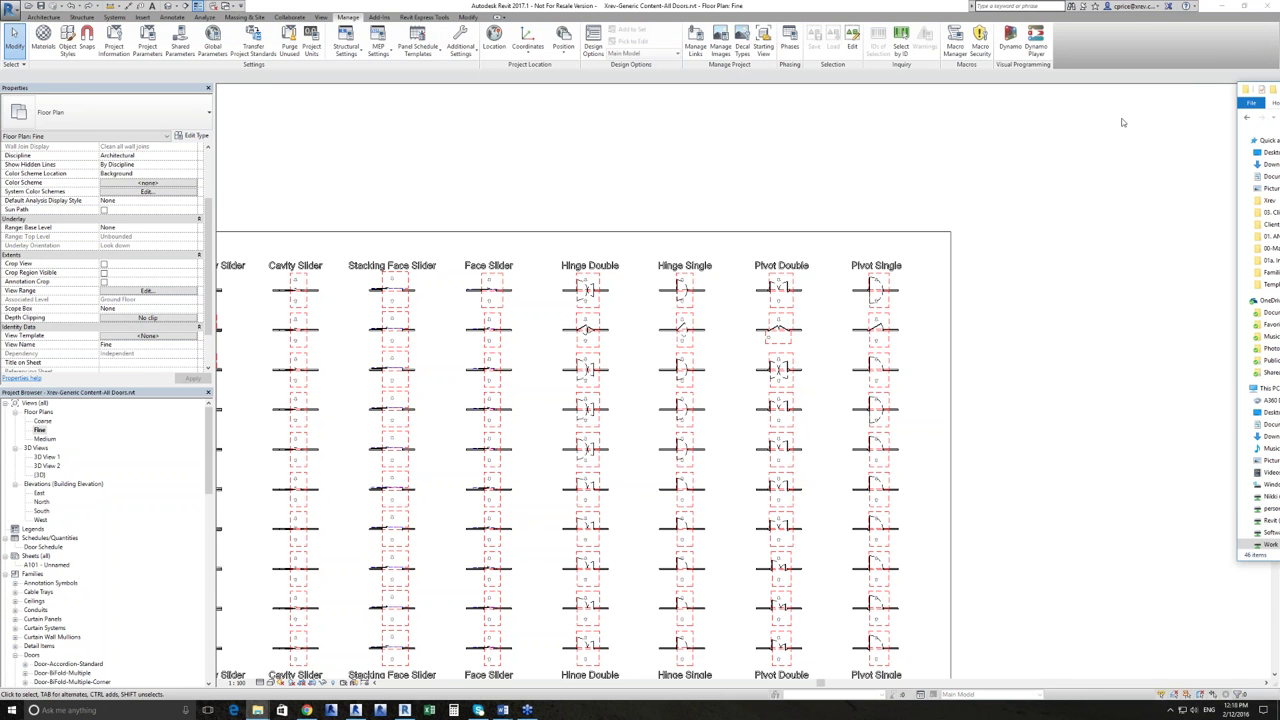
drag(1122, 122, 449, 128)
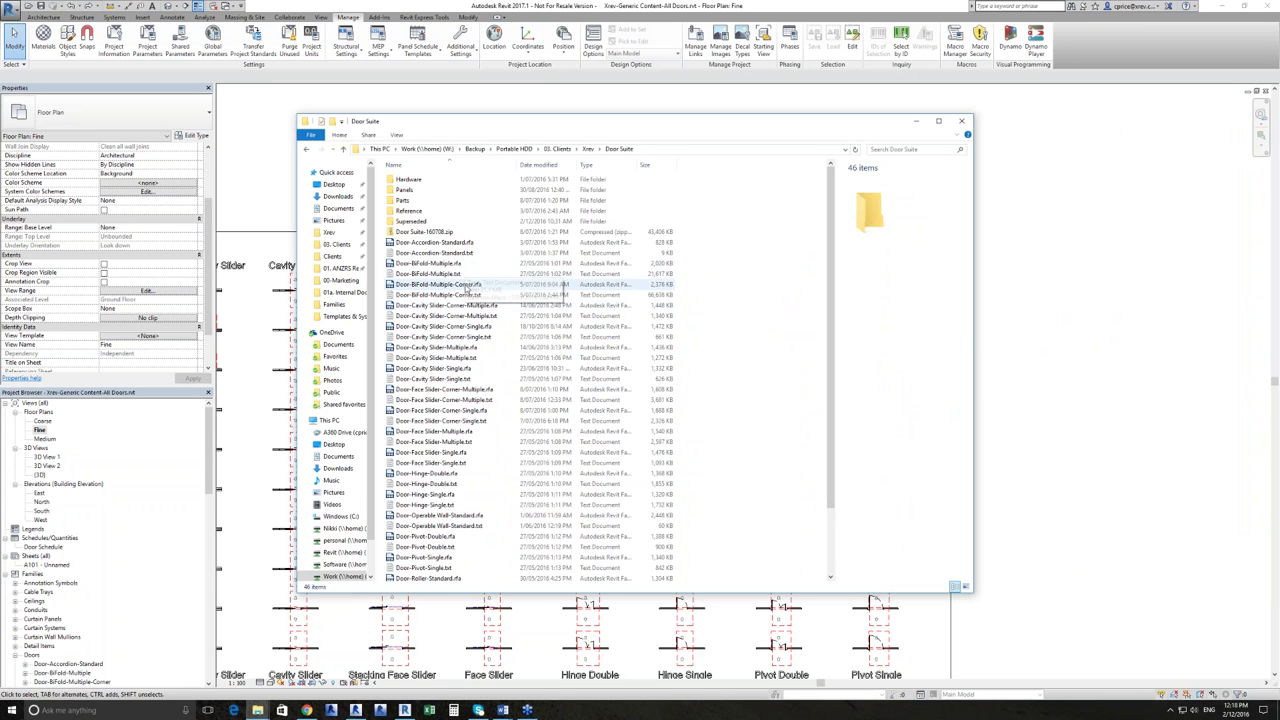
click(466, 286)
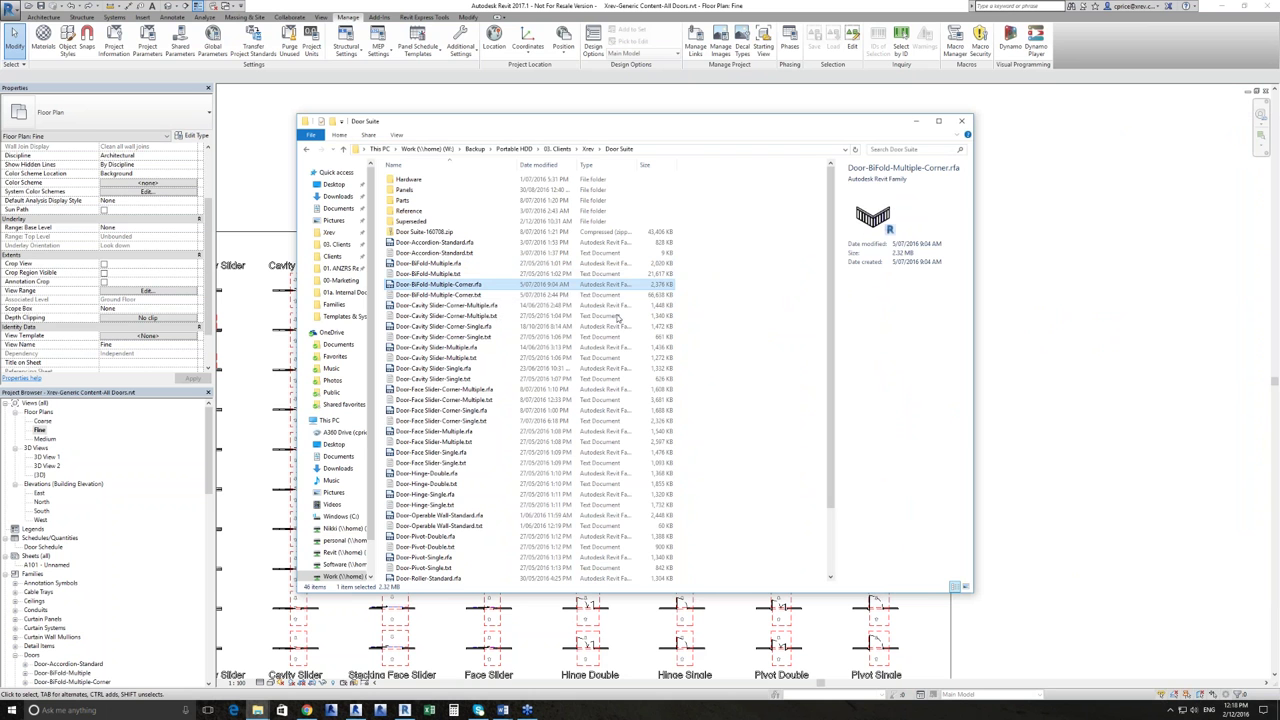
click(672, 296)
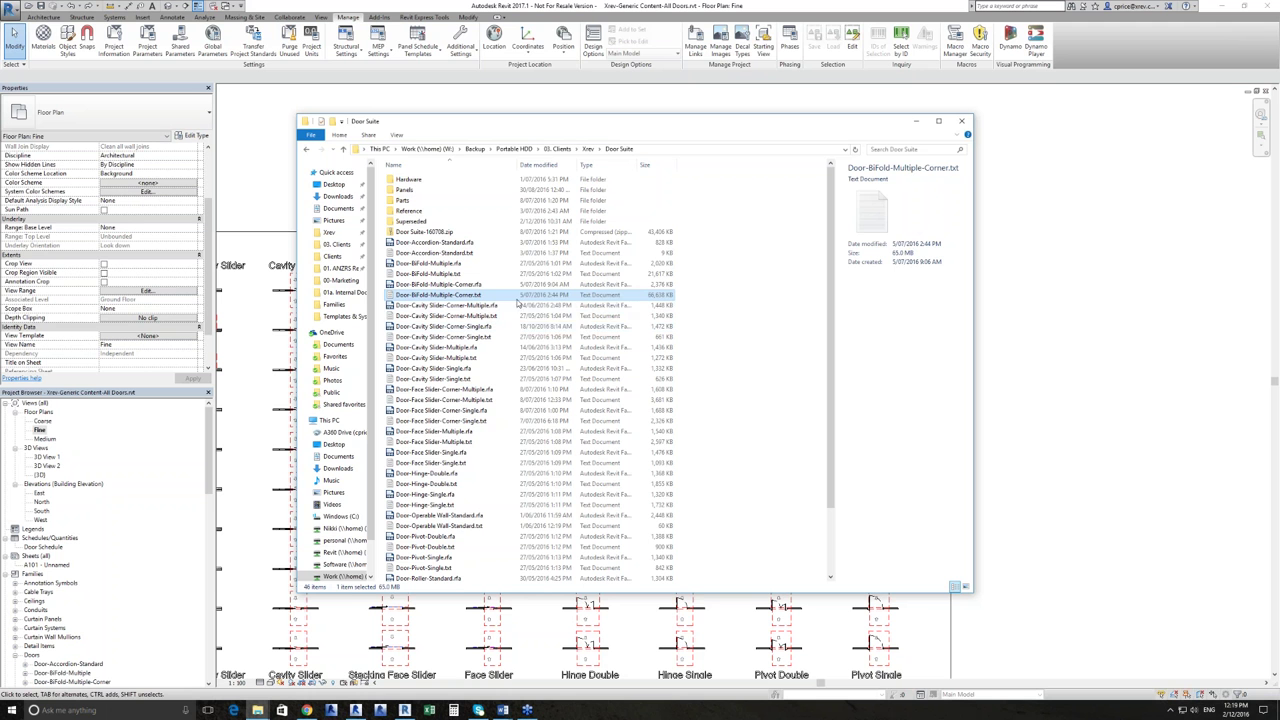
Rename Door-BiFold-Multiple-Corner.txt to Door-BiFold-Multiple-Corner.csv, accept the extension change, and open the file in Excel.
click(440, 295)
key(End)
key(BackSpace)
key(BackSpace)
key(BackSpace)
text(csv)
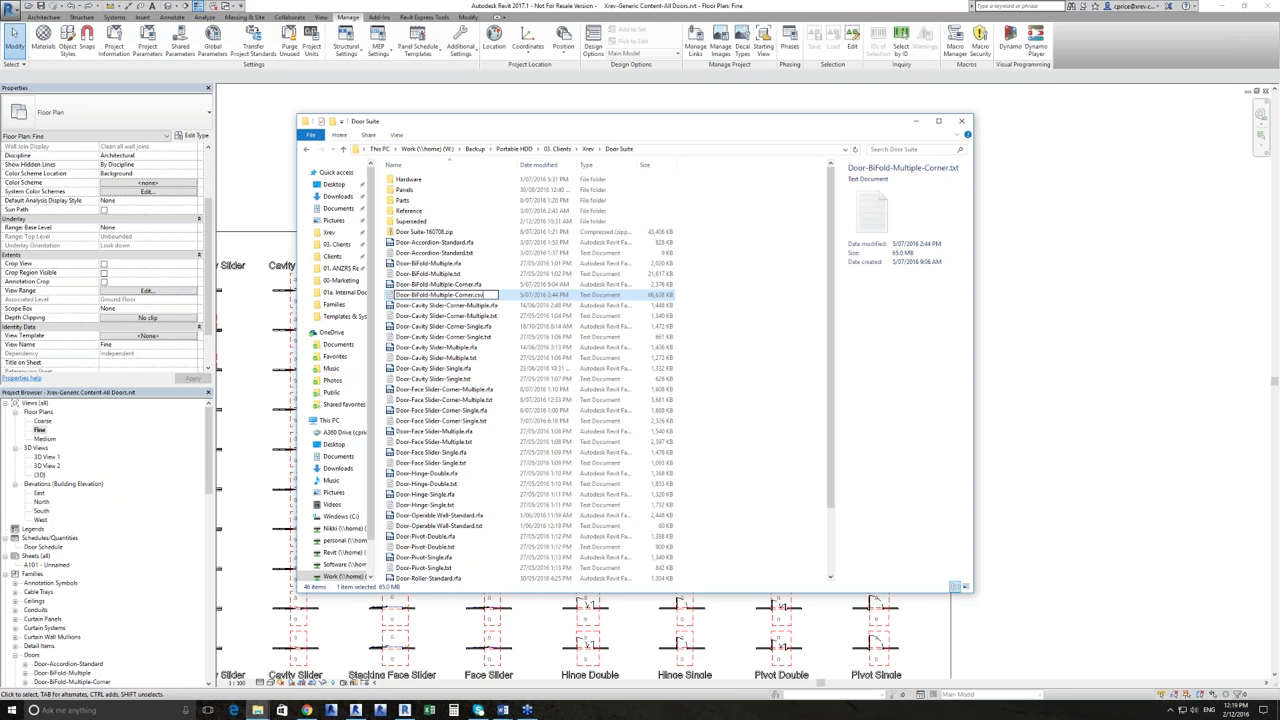
key(Return)
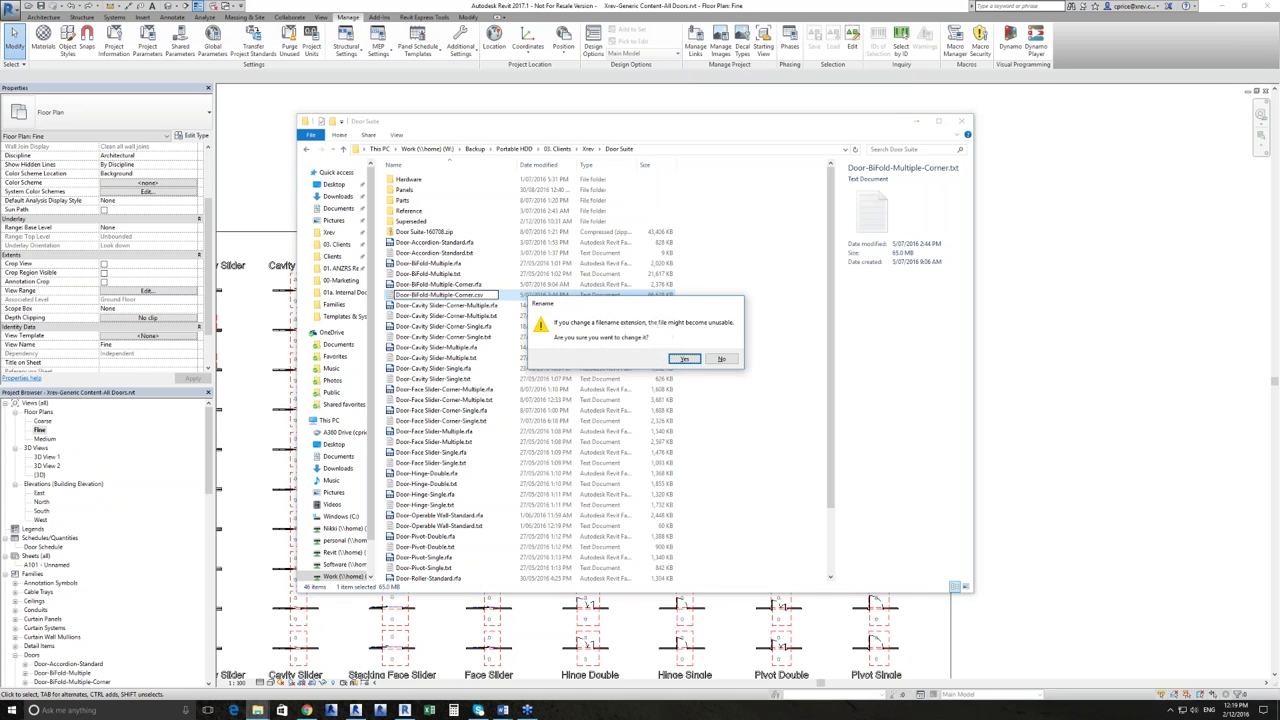
key(Return)
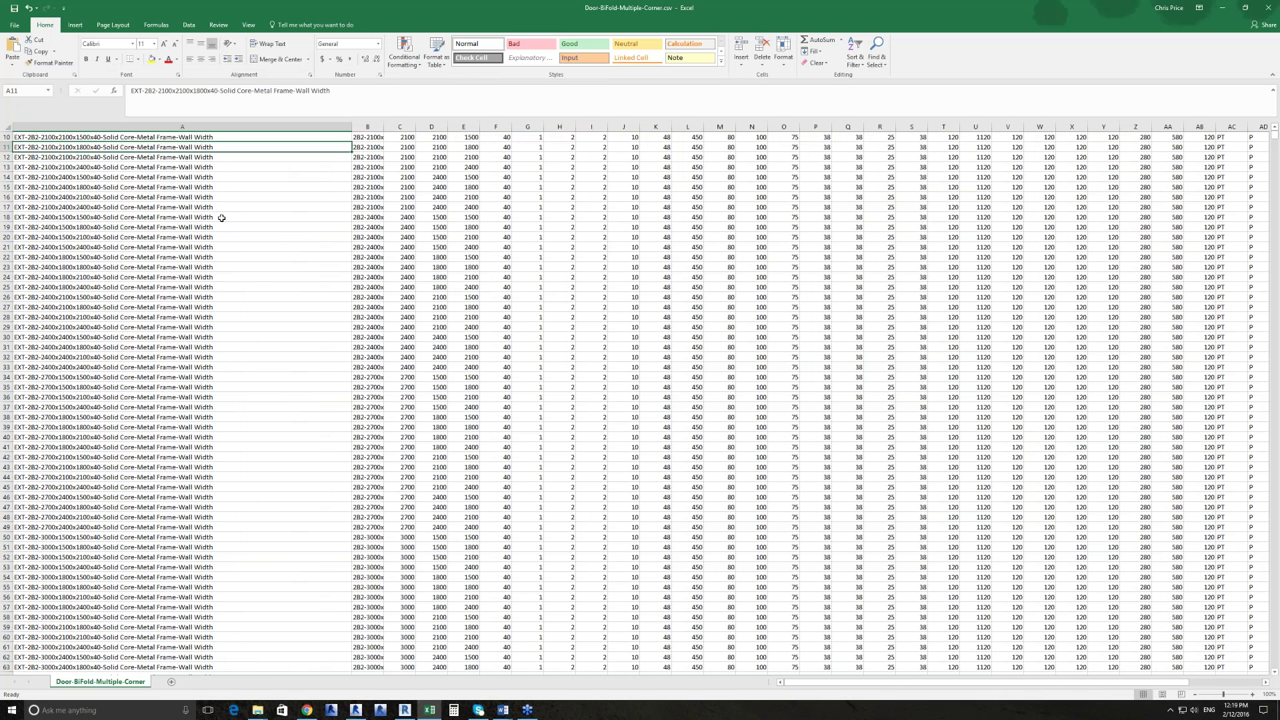
Examine the type names and parameter columns of the catalog with the Model column widened, and close the workbook without saving.
scroll(222, 218, up, 3)
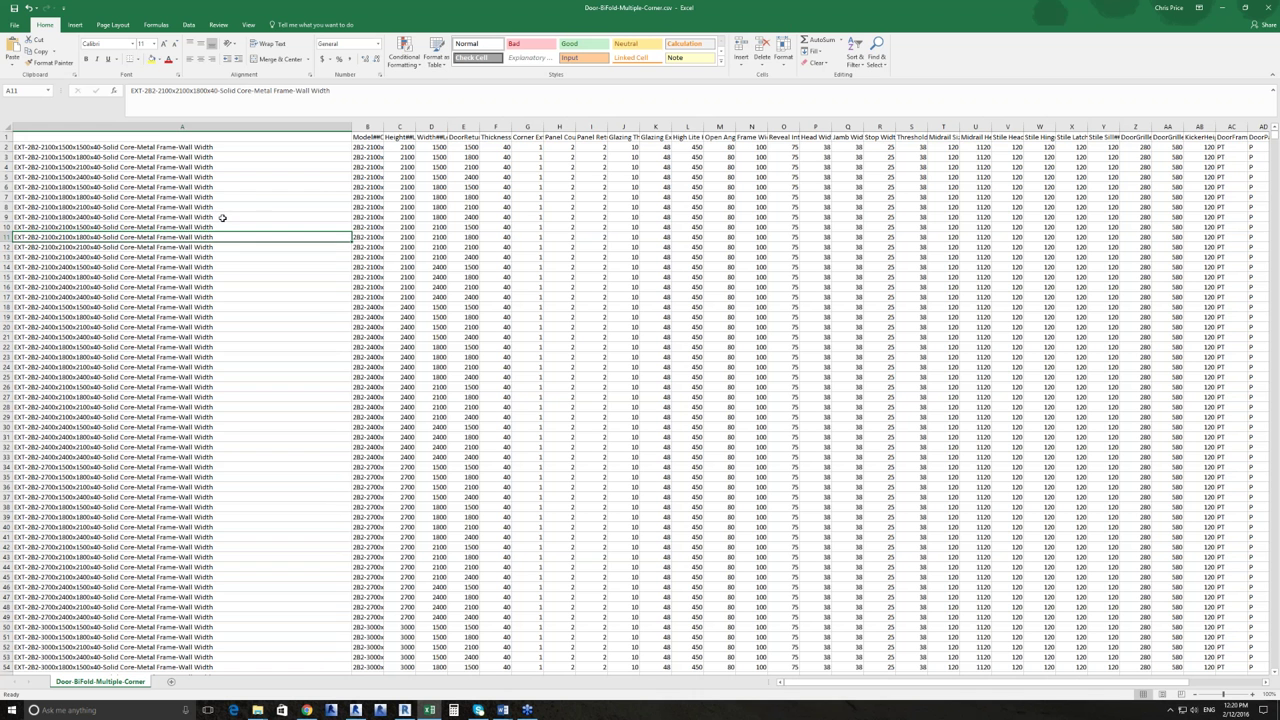
click(266, 207)
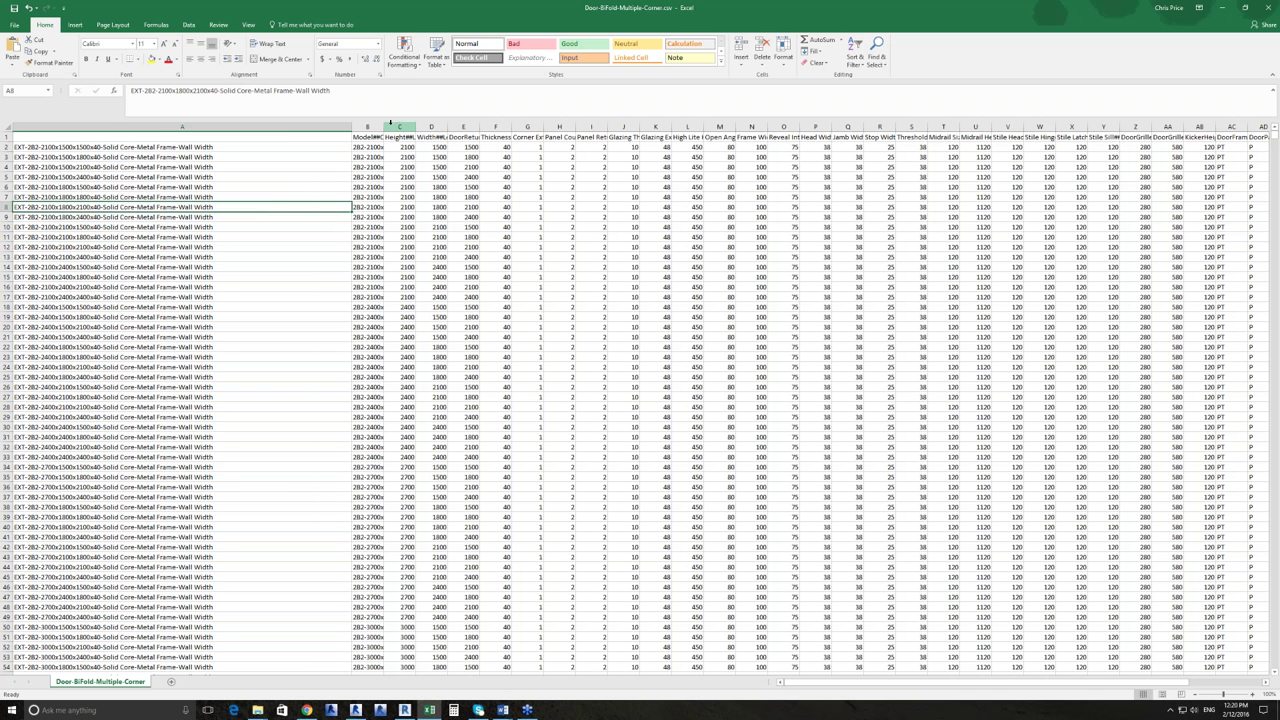
drag(385, 124, 385, 124)
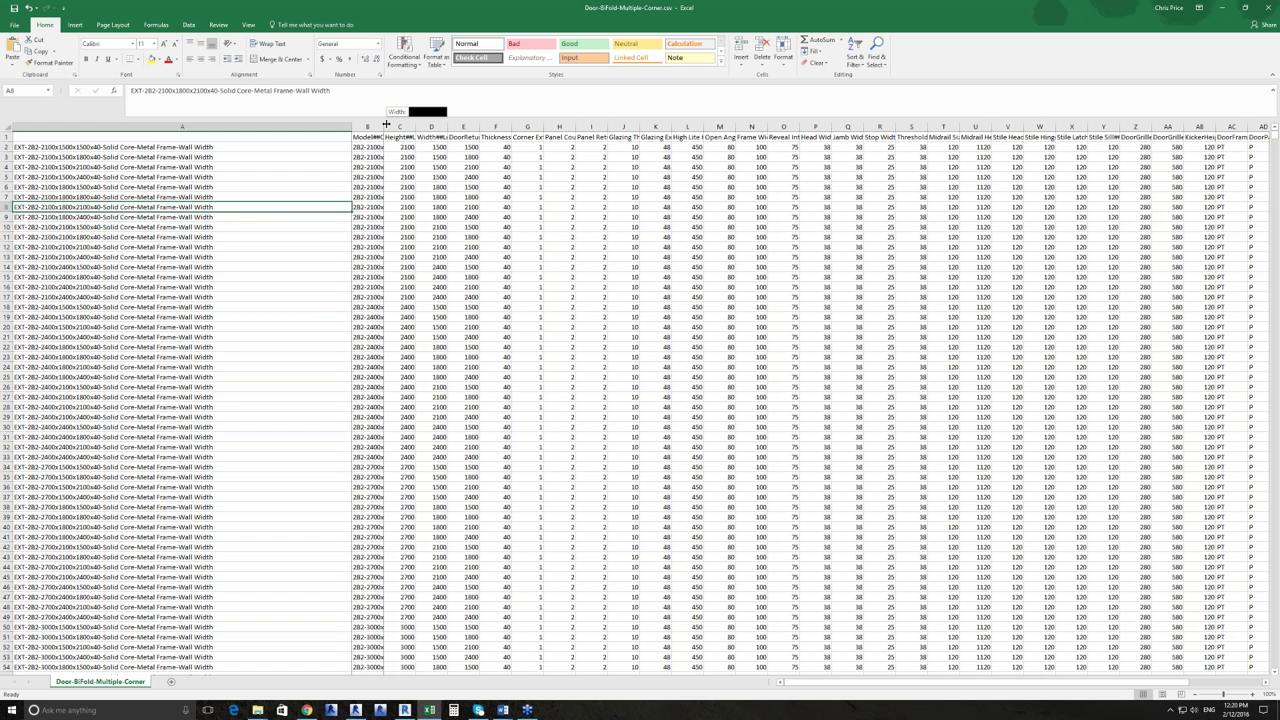
drag(385, 124, 430, 124)
click(390, 136)
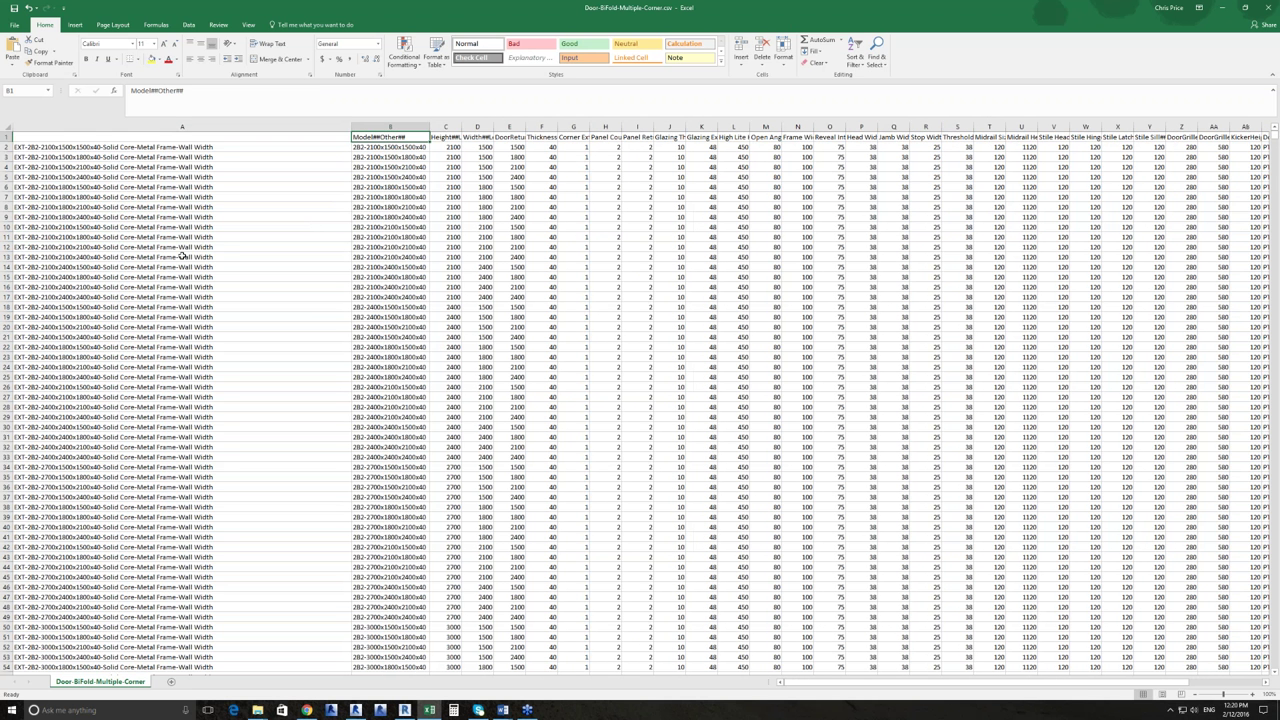
click(183, 256)
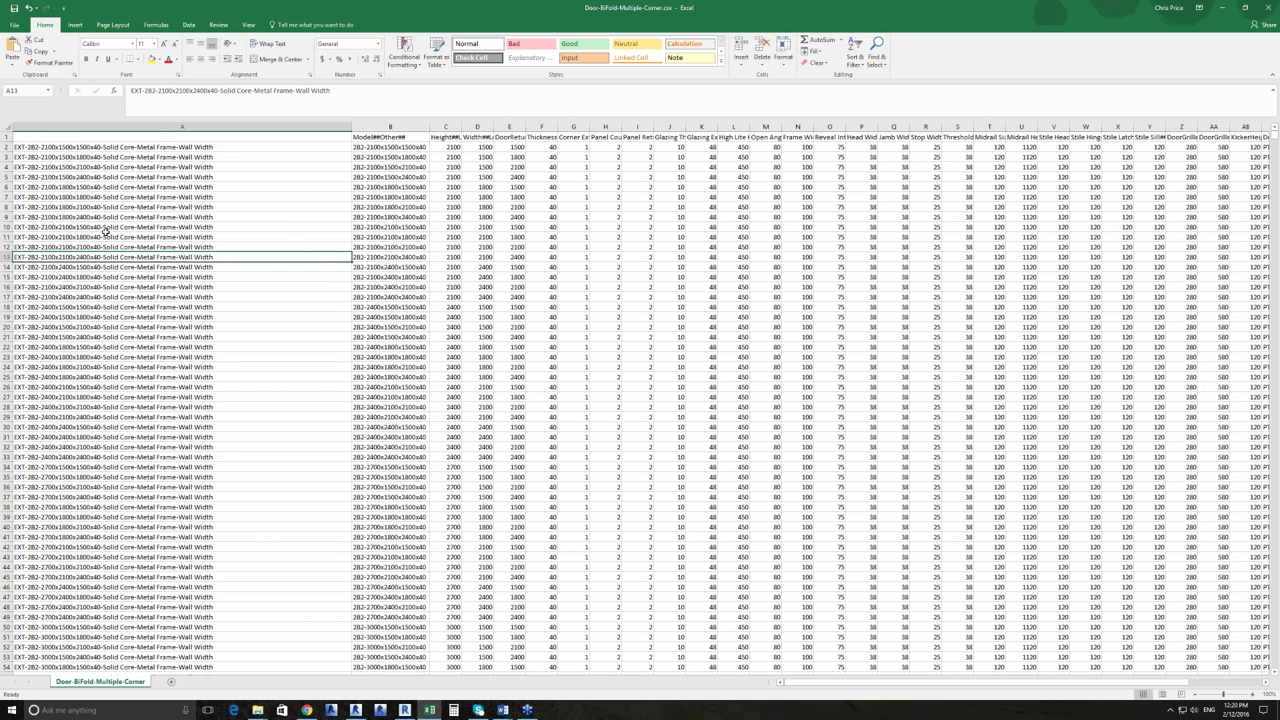
scroll(106, 229, down, 1)
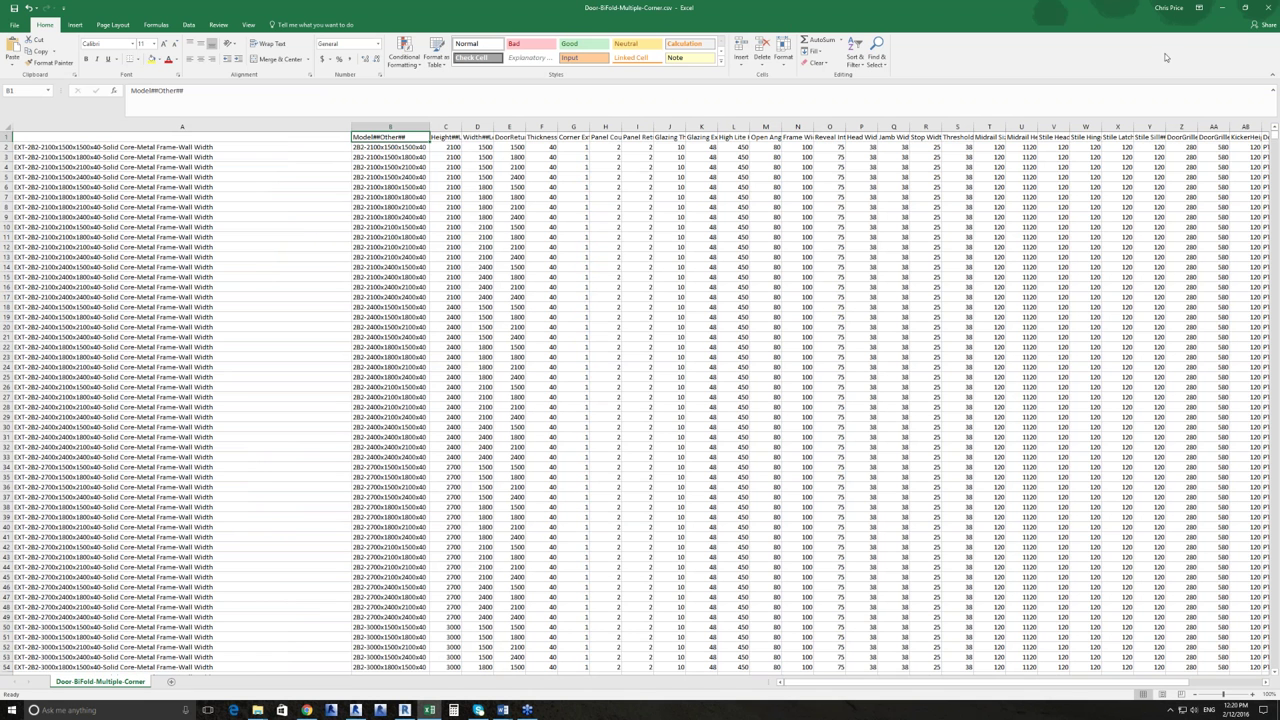
click(1262, 8)
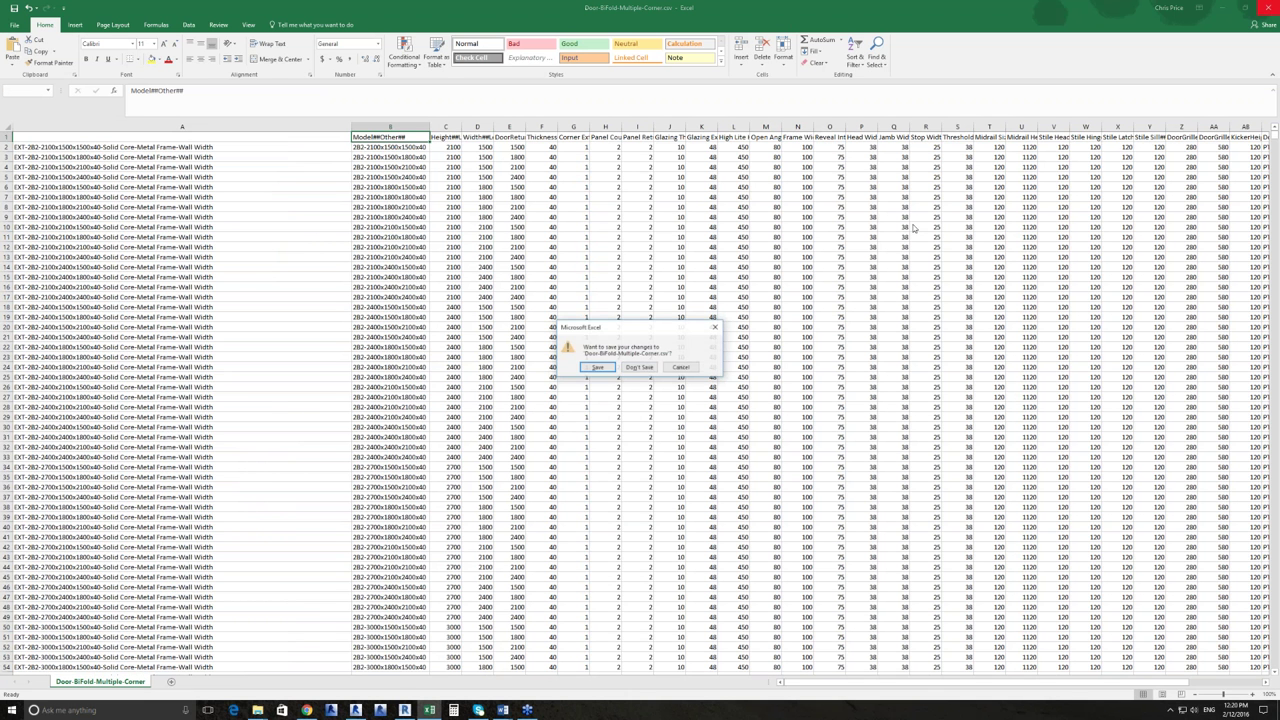
click(646, 368)
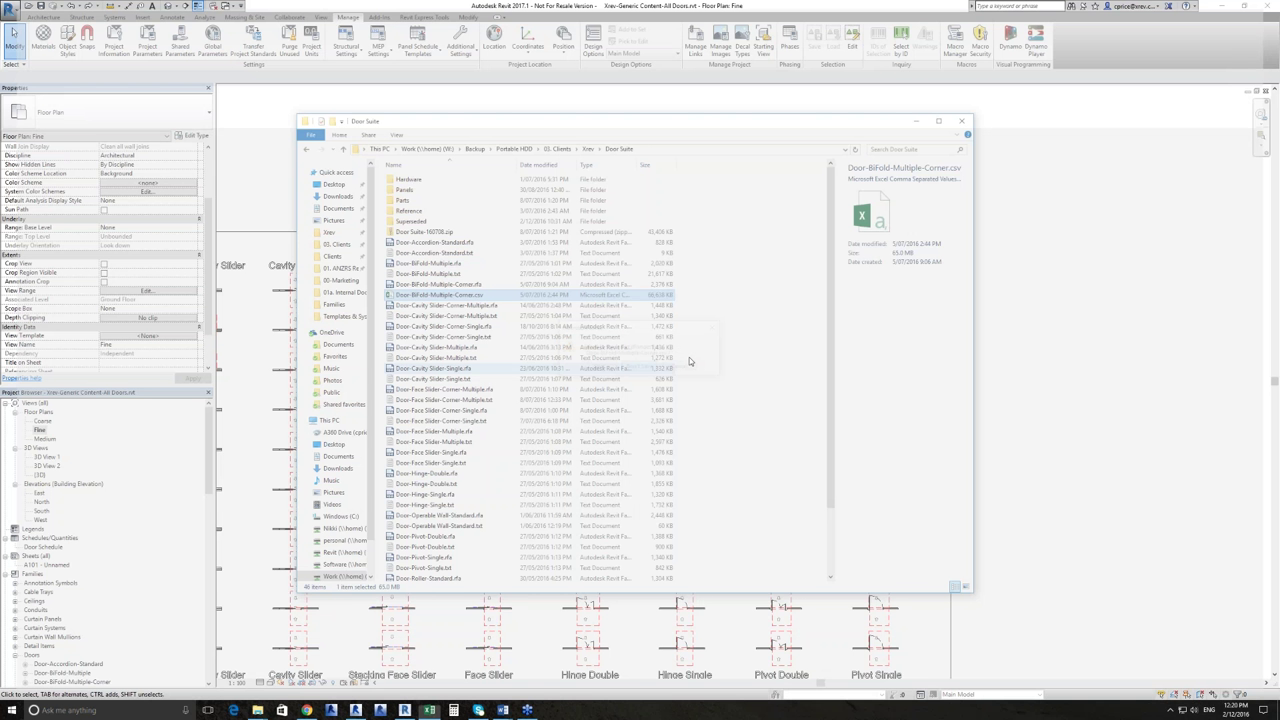
Rename the catalog file back to Door-BiFold-Multiple-Corner.txt.
key(F2)
text(txt)
key(Return)
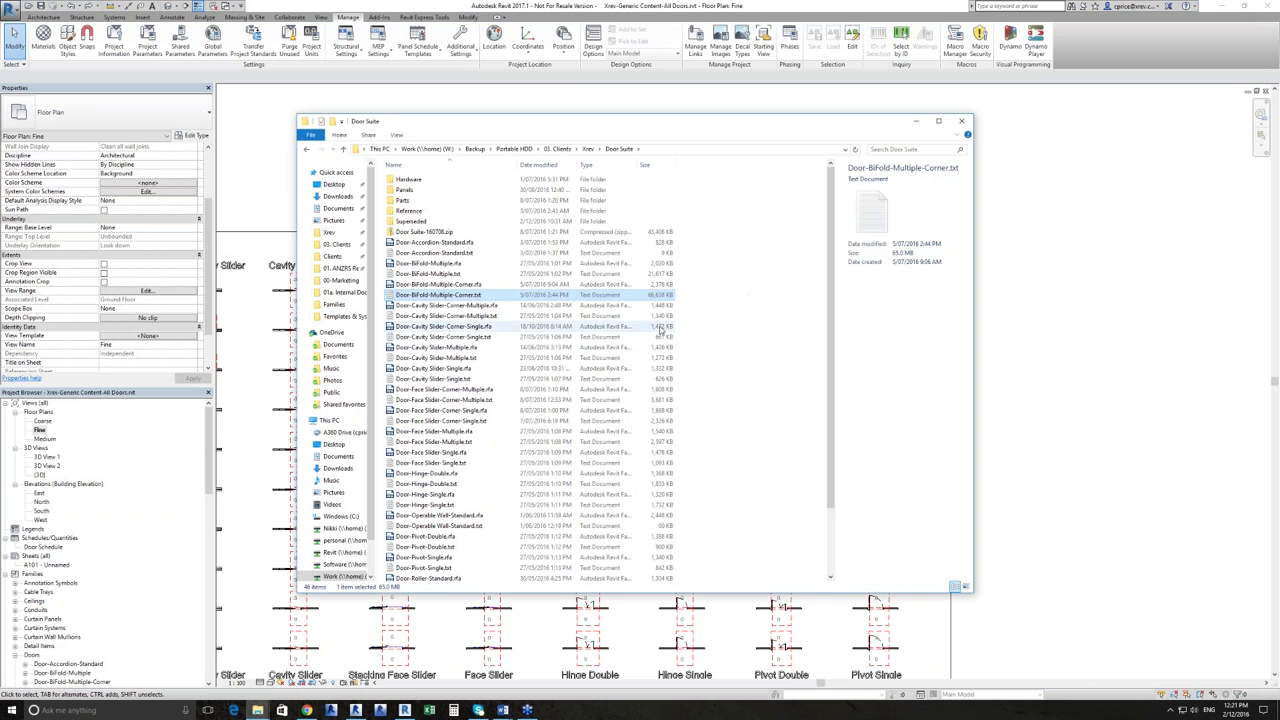
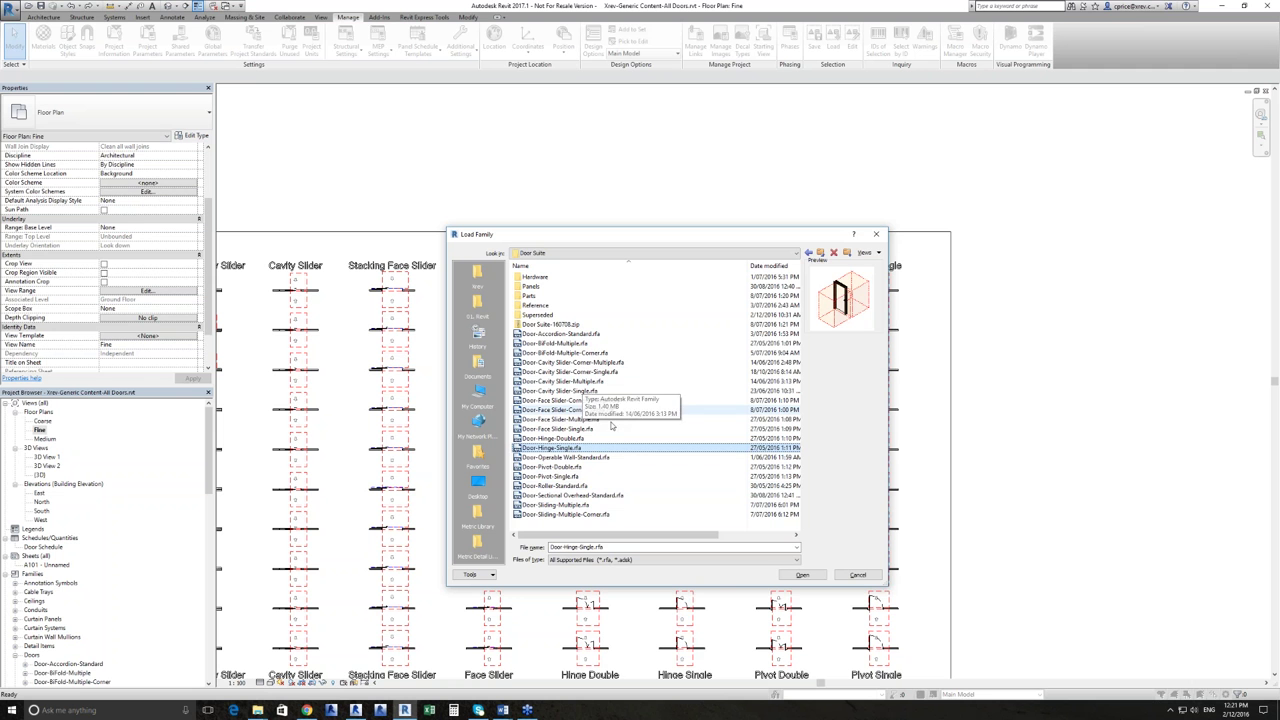
Open Door-Hinge-Single.rfa for loading, check the file's details in the Door Suite folder in File Explorer, and return to Revit's type list.
click(804, 576)
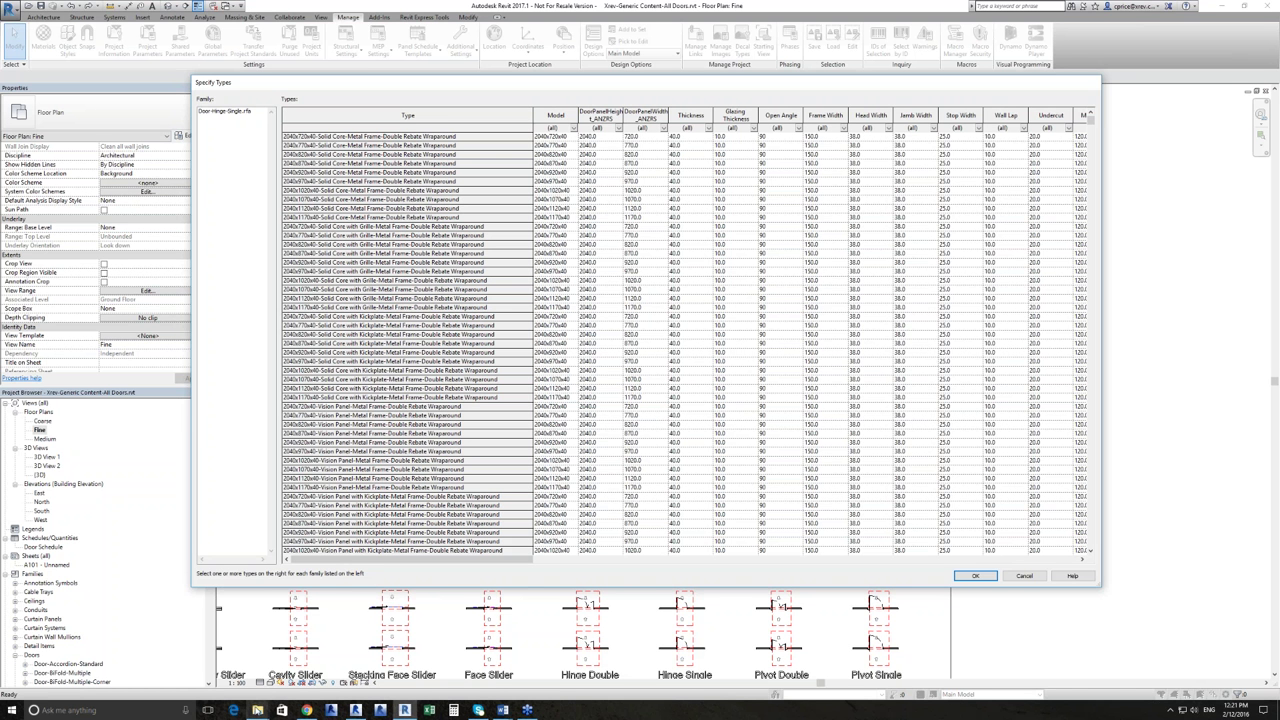
click(257, 710)
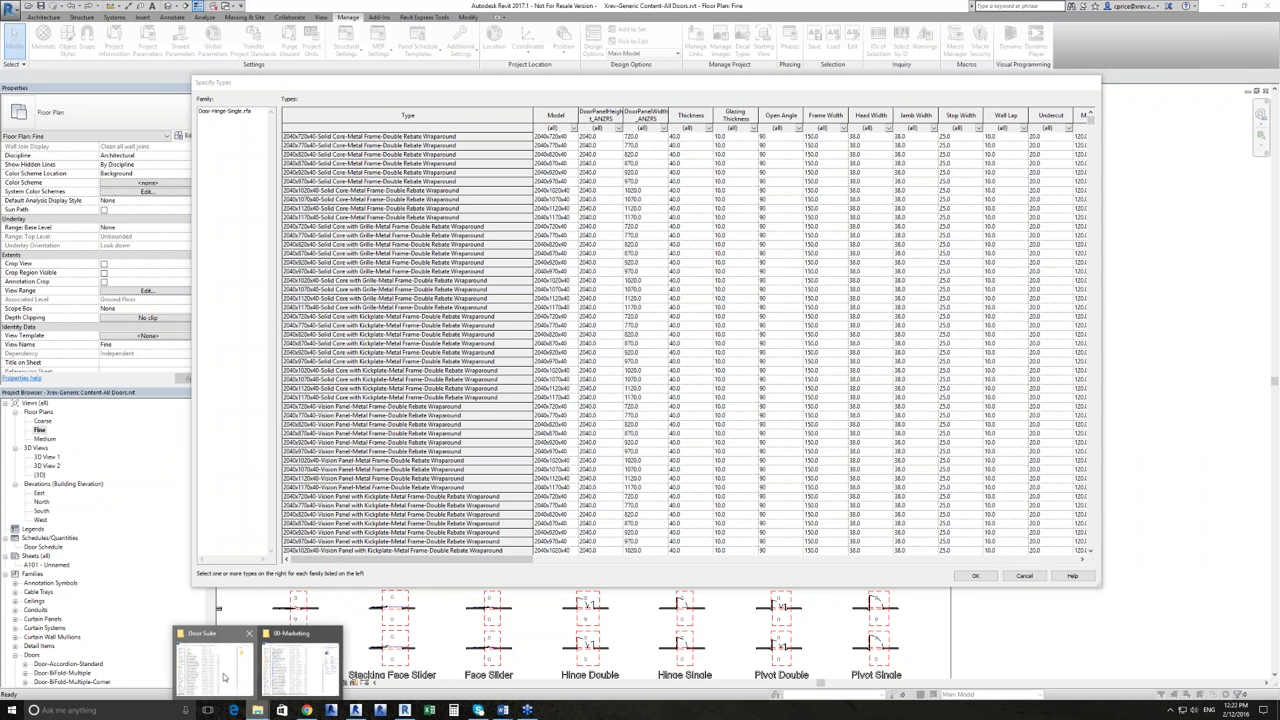
click(224, 678)
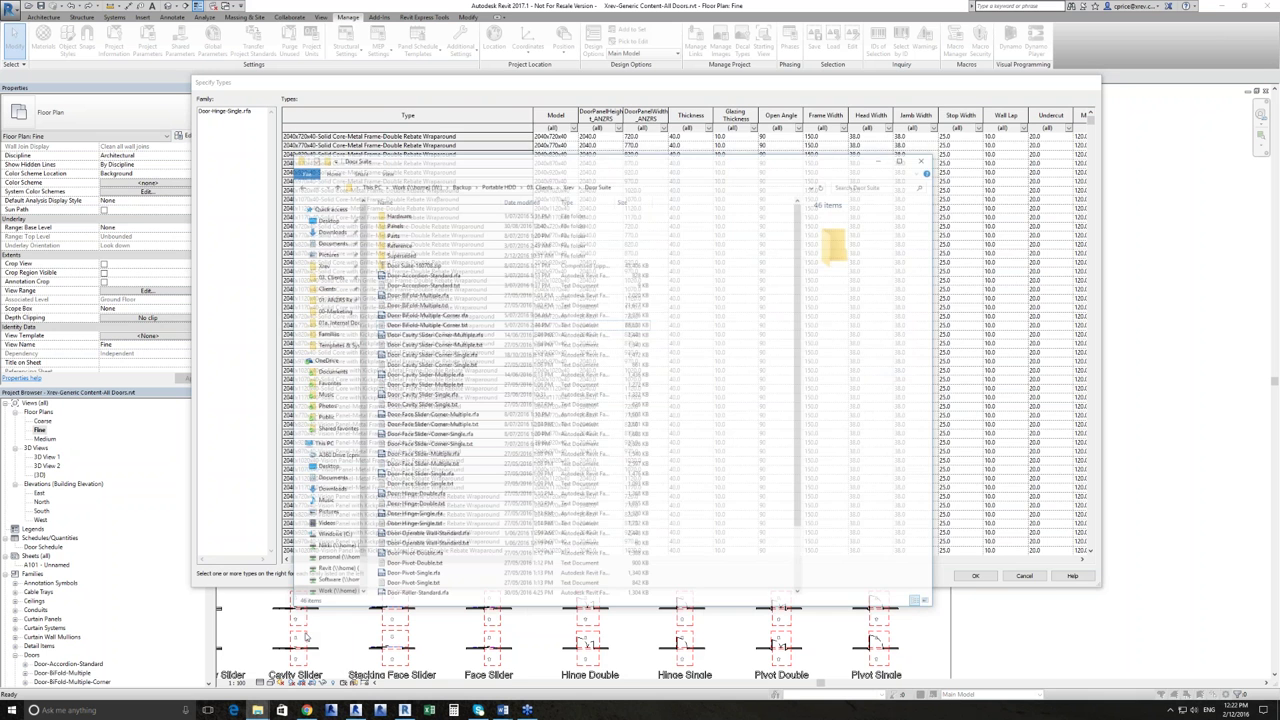
click(660, 496)
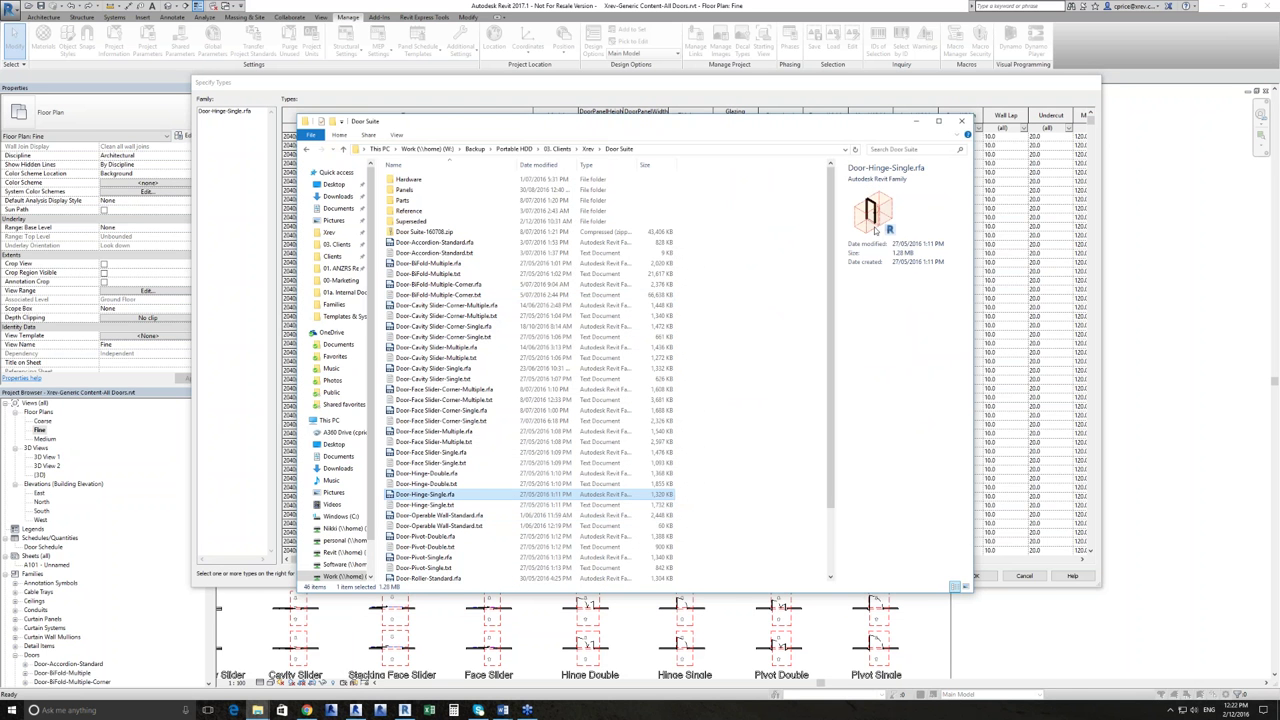
click(914, 123)
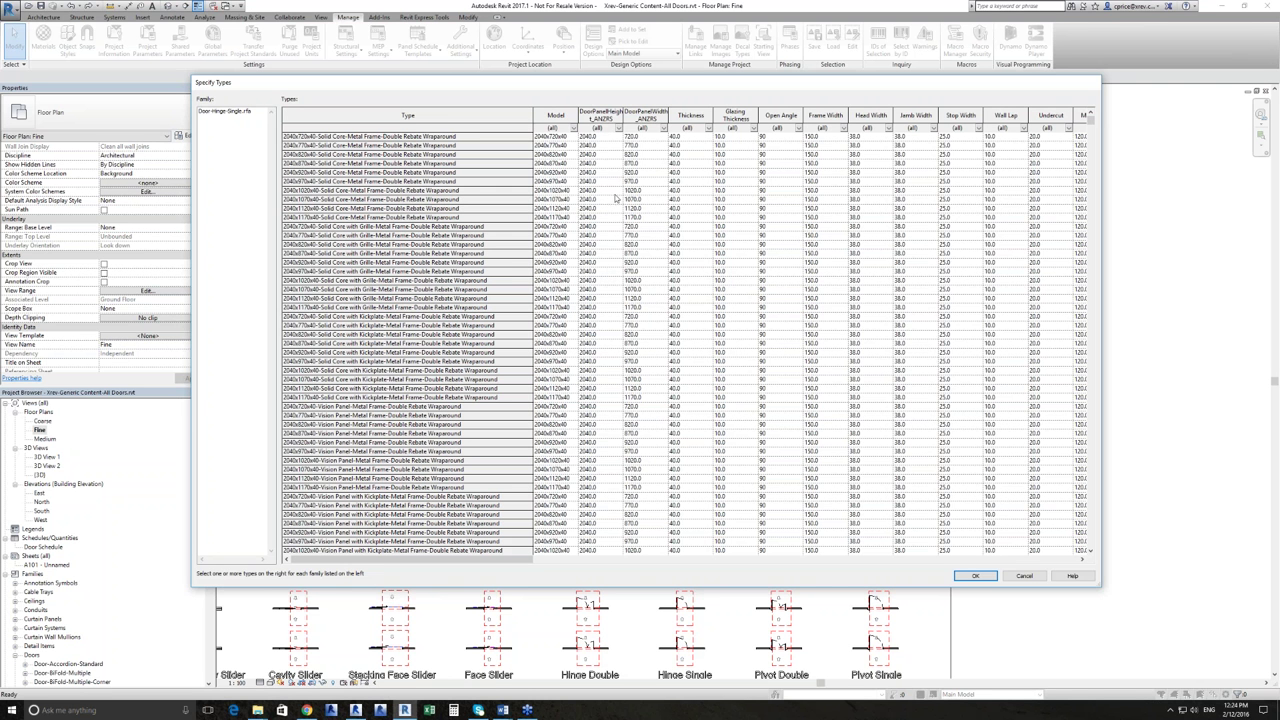
Filter the hinge single door types to a panel height of 2340 and a panel width of 820.
click(618, 129)
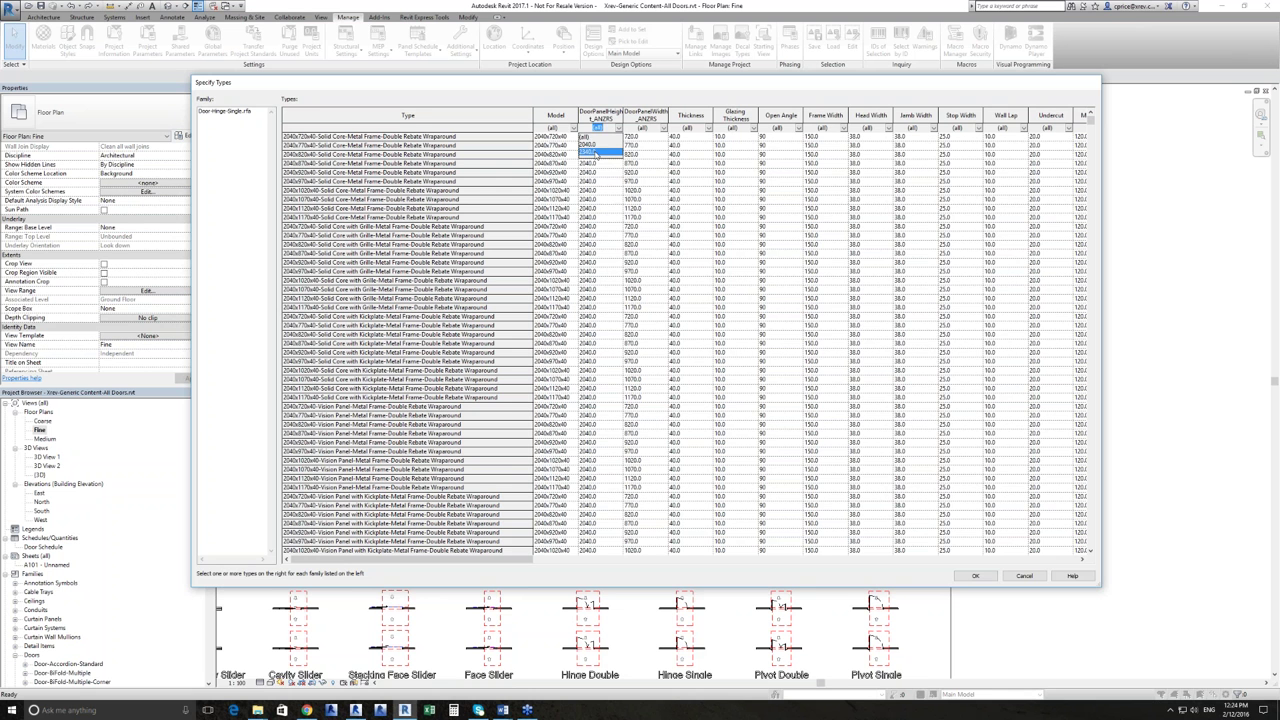
click(597, 152)
click(663, 129)
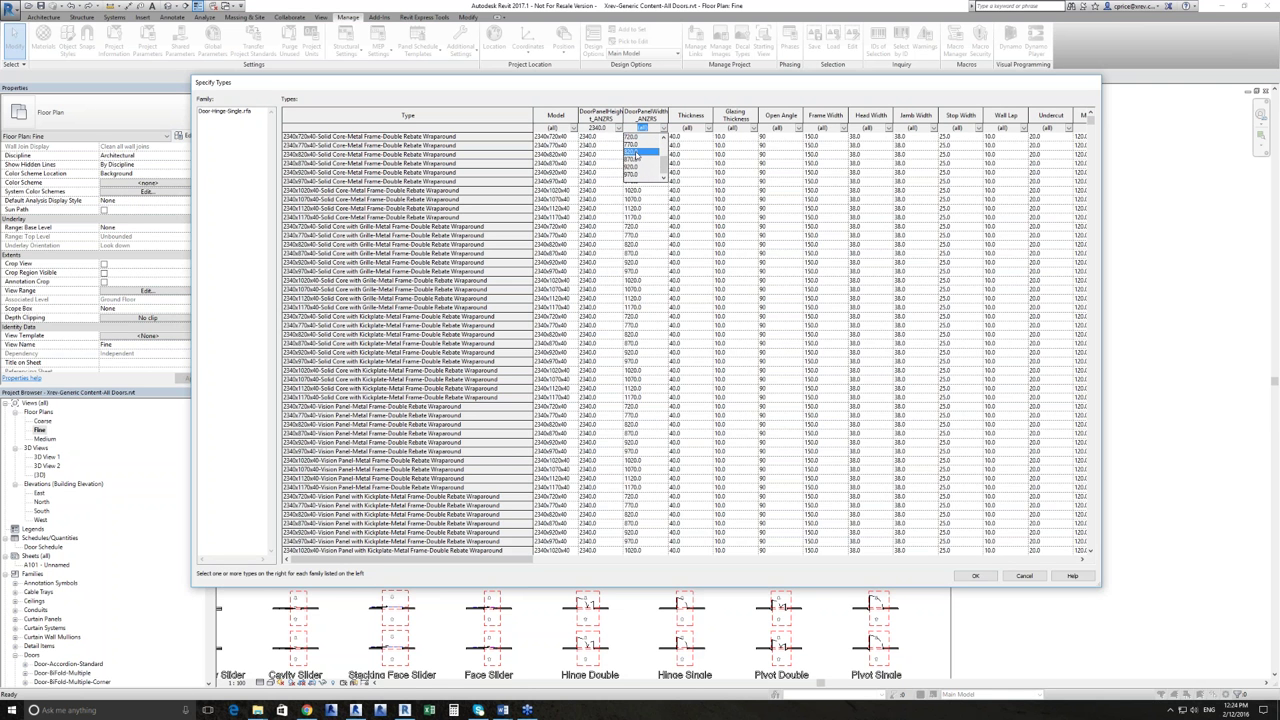
click(634, 153)
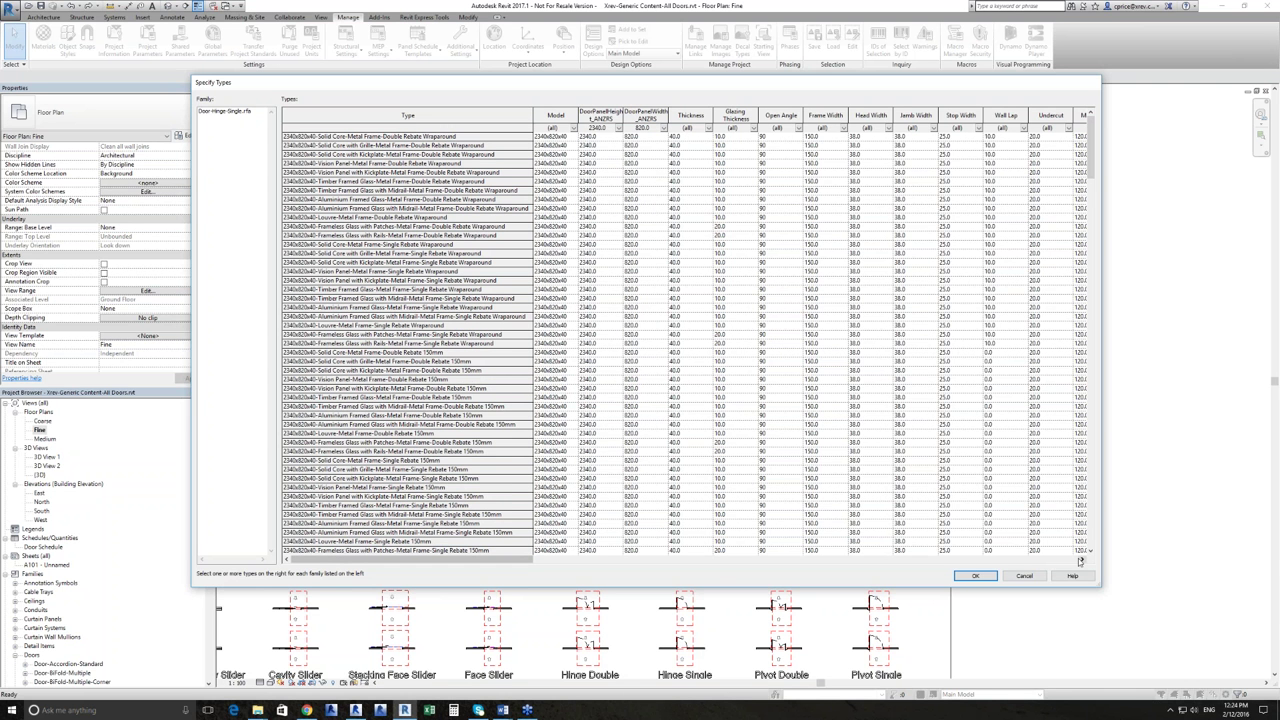
Filter the catalog's Frame Type column to an X_Door-Frame entry and DoorGrille_ANZRS to 1.
click(1080, 560)
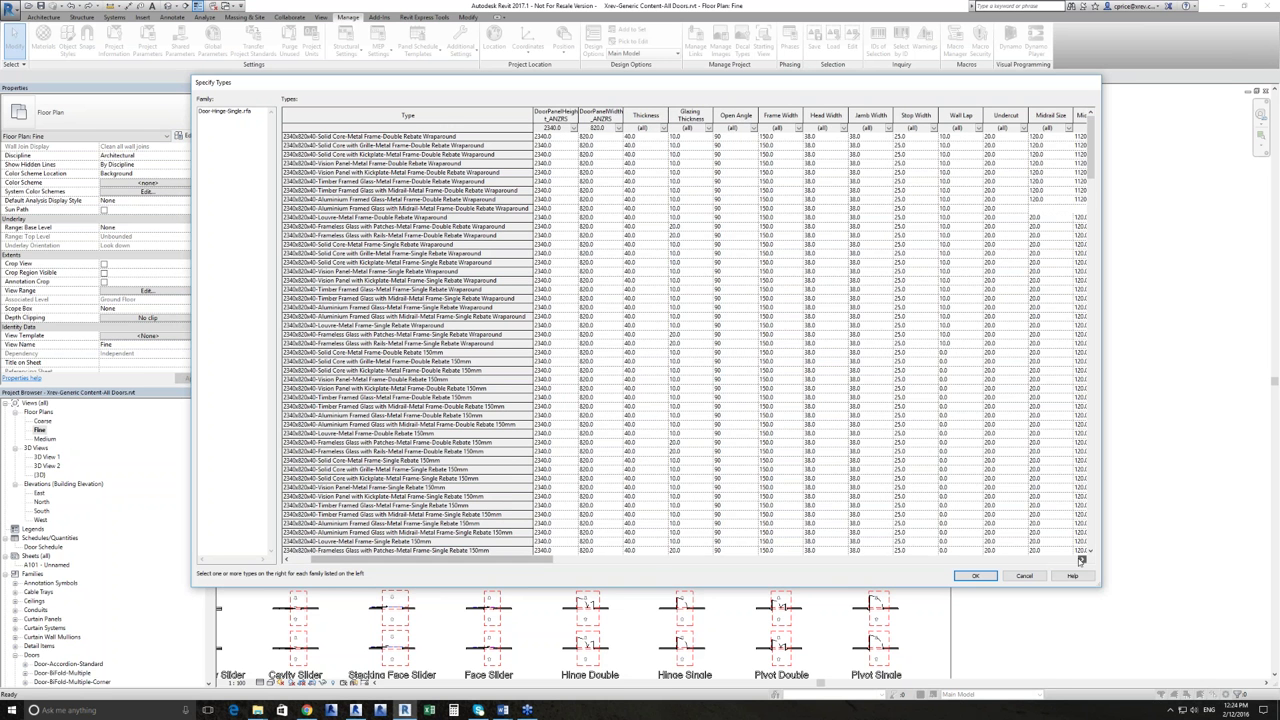
click(1080, 560)
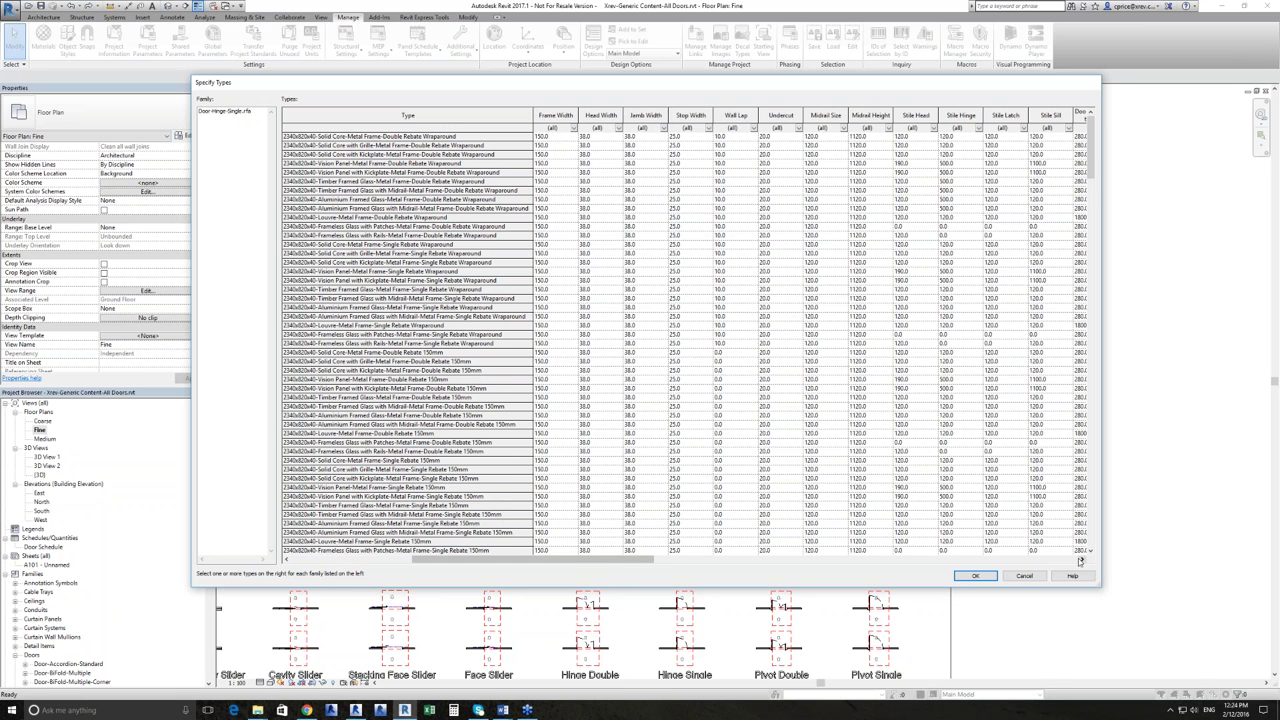
click(1080, 560)
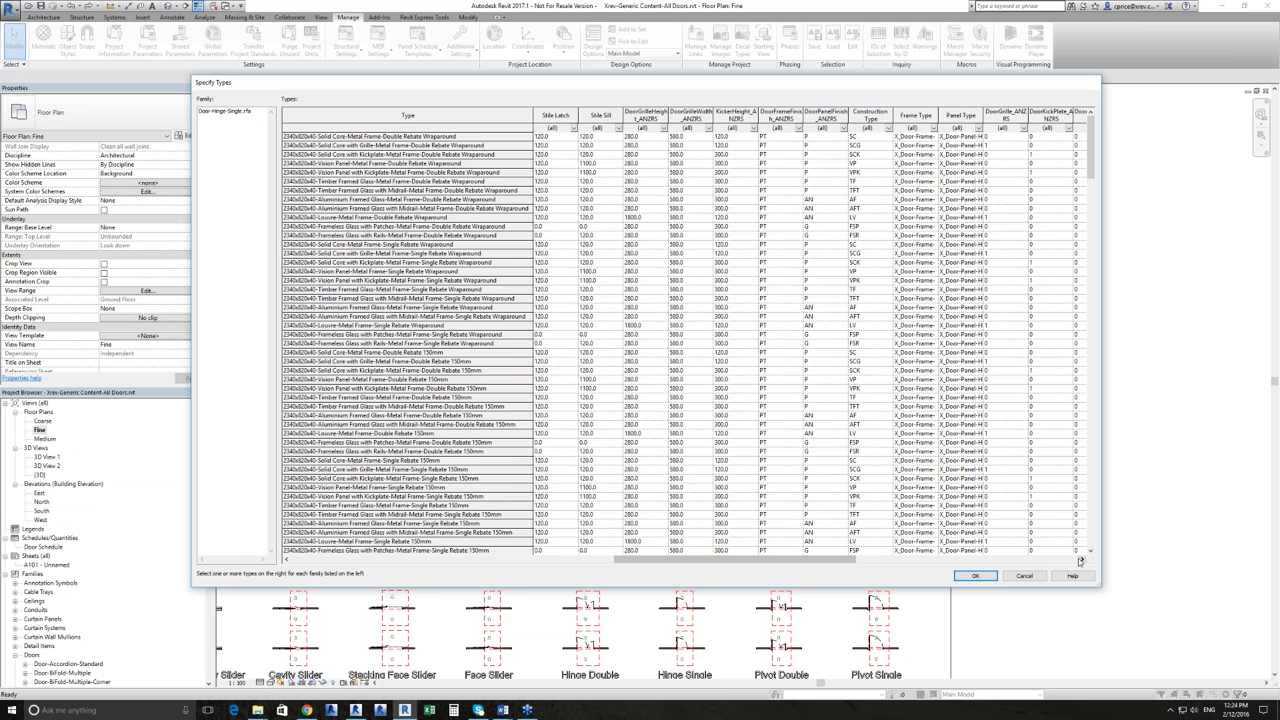
click(1080, 560)
click(934, 129)
click(935, 130)
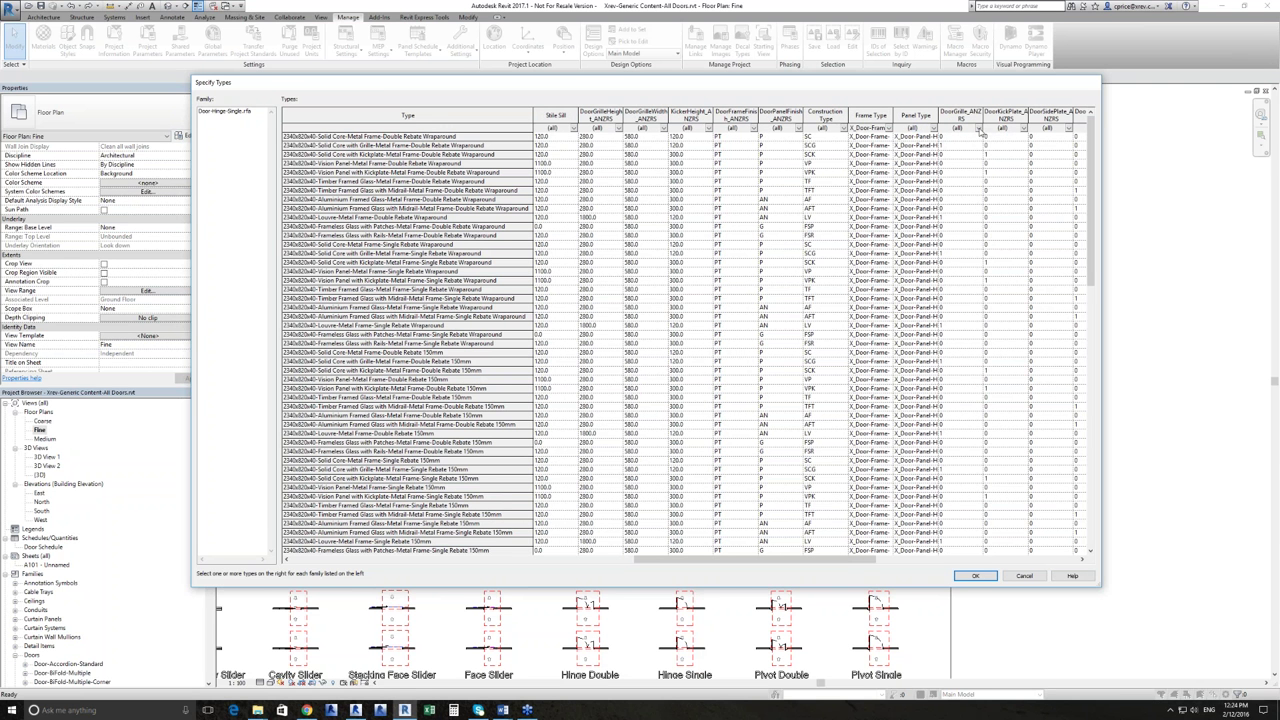
click(978, 130)
click(970, 154)
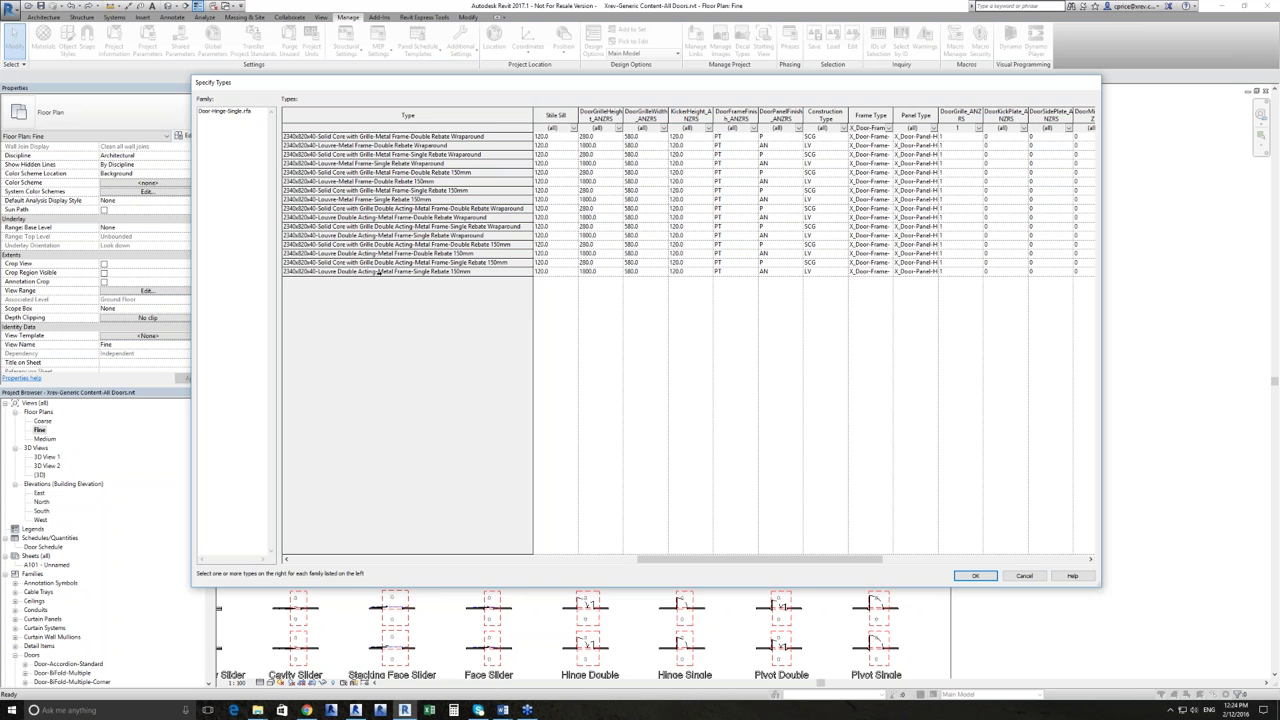
Select the two Solid Core with Grille 150mm types and the Louvre Double Acting Single Rebate Wraparound type, and cancel the load.
click(410, 190)
ctrl+click(400, 235)
ctrl+click(400, 172)
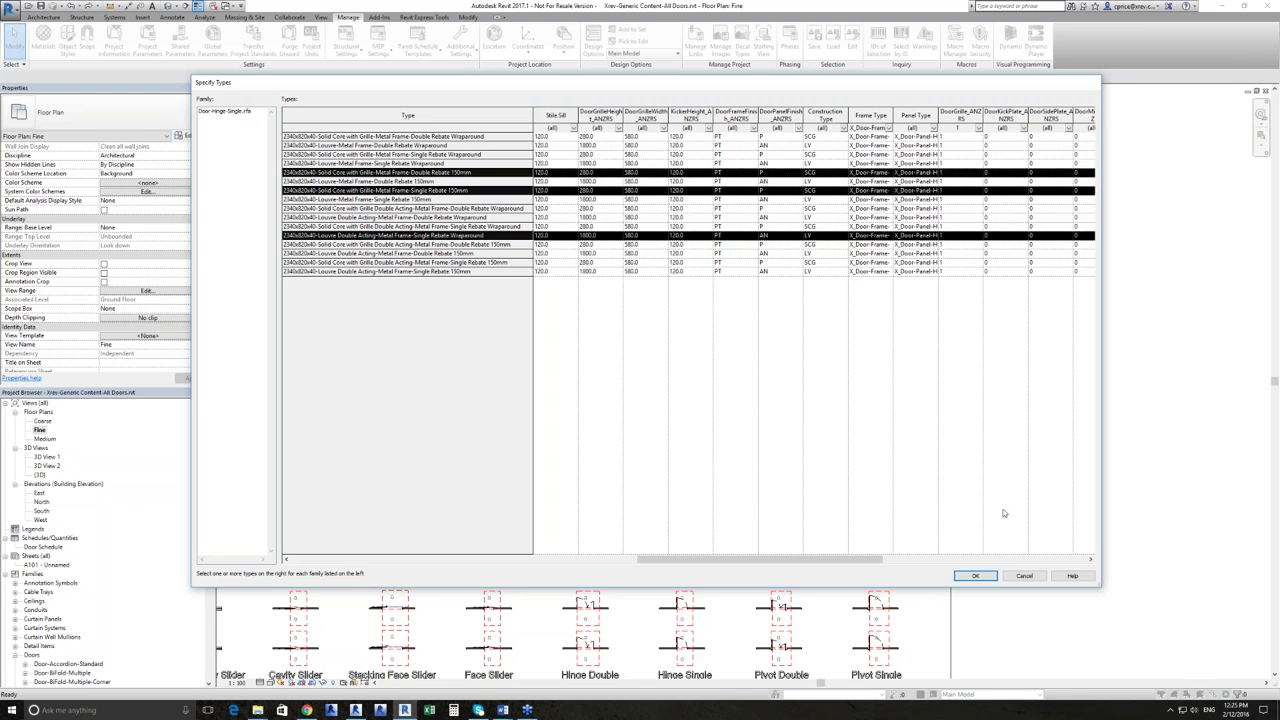
click(1030, 577)
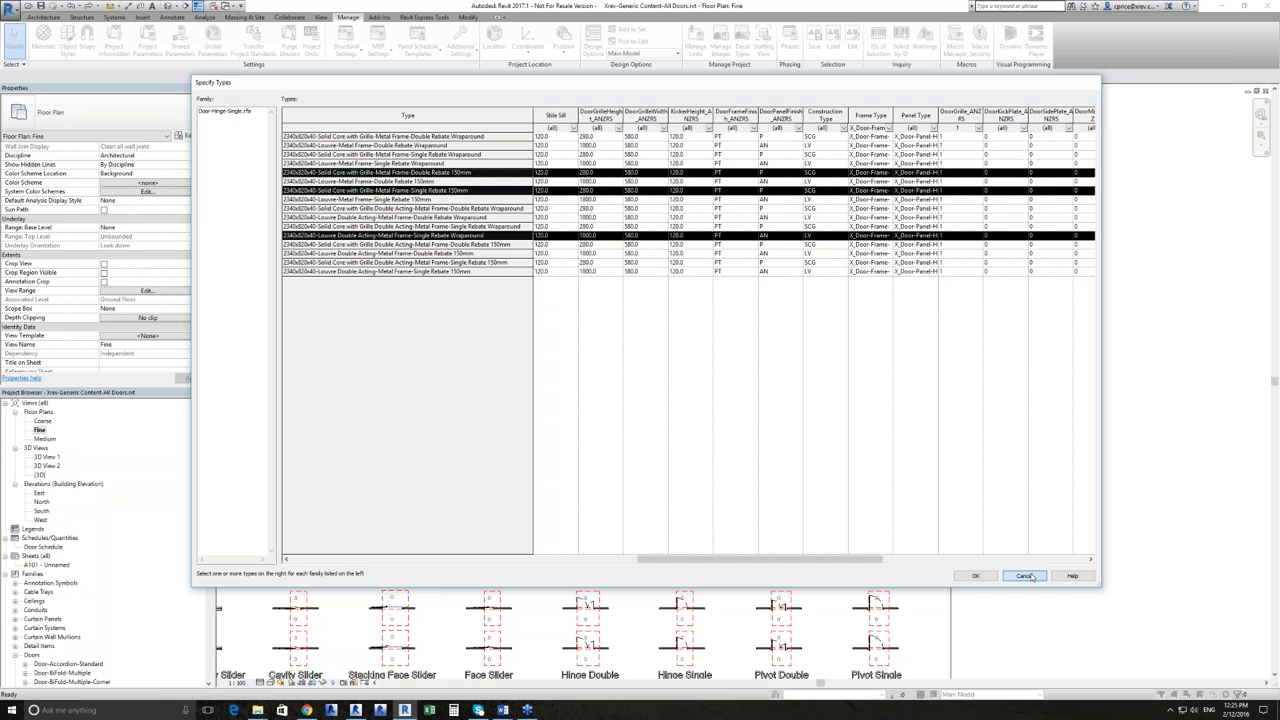
Switch to the Door Suite folder in File Explorer, open its Hardware folder, and show the handle families as thumbnail icons.
scroll(1035, 548, down, 2)
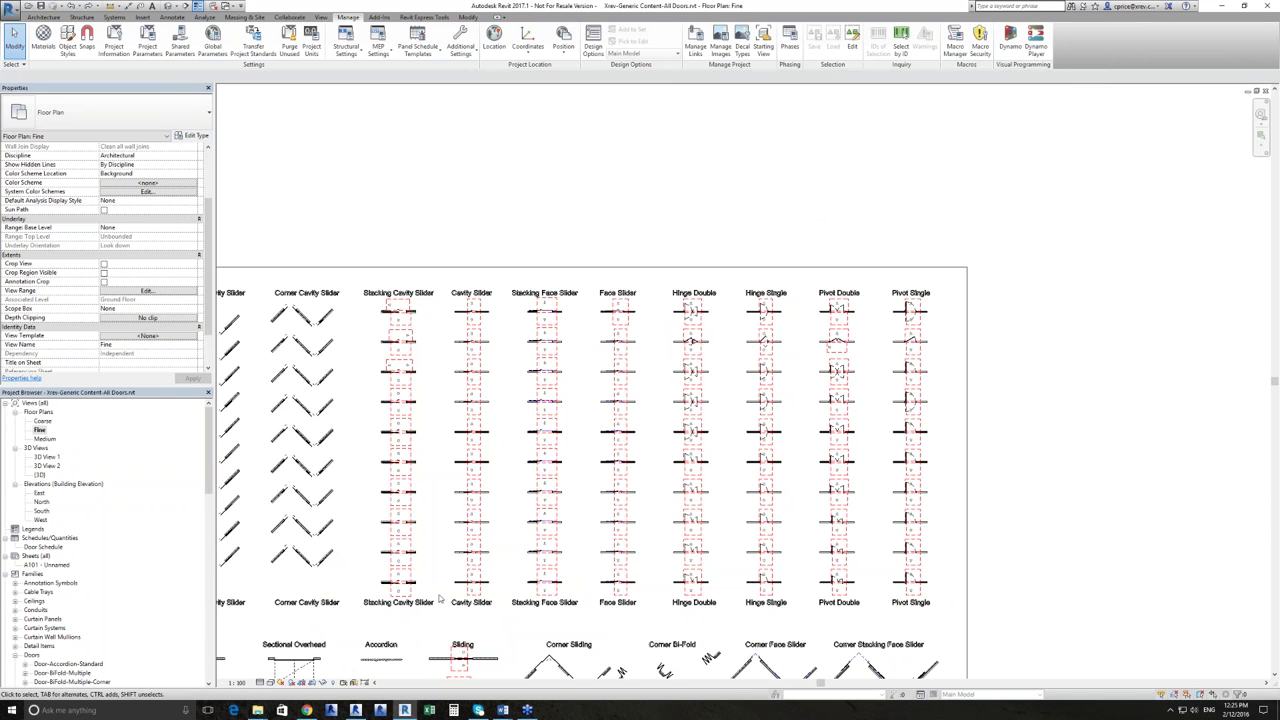
mouse_move(258, 711)
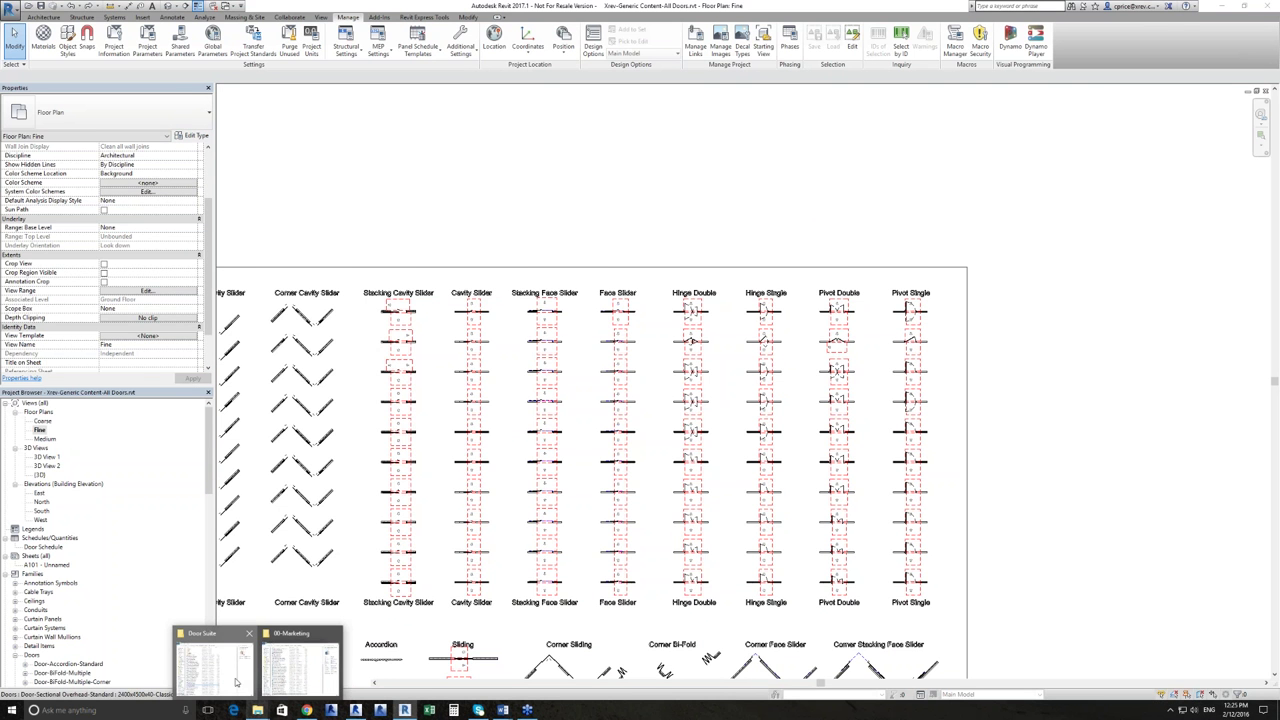
click(212, 660)
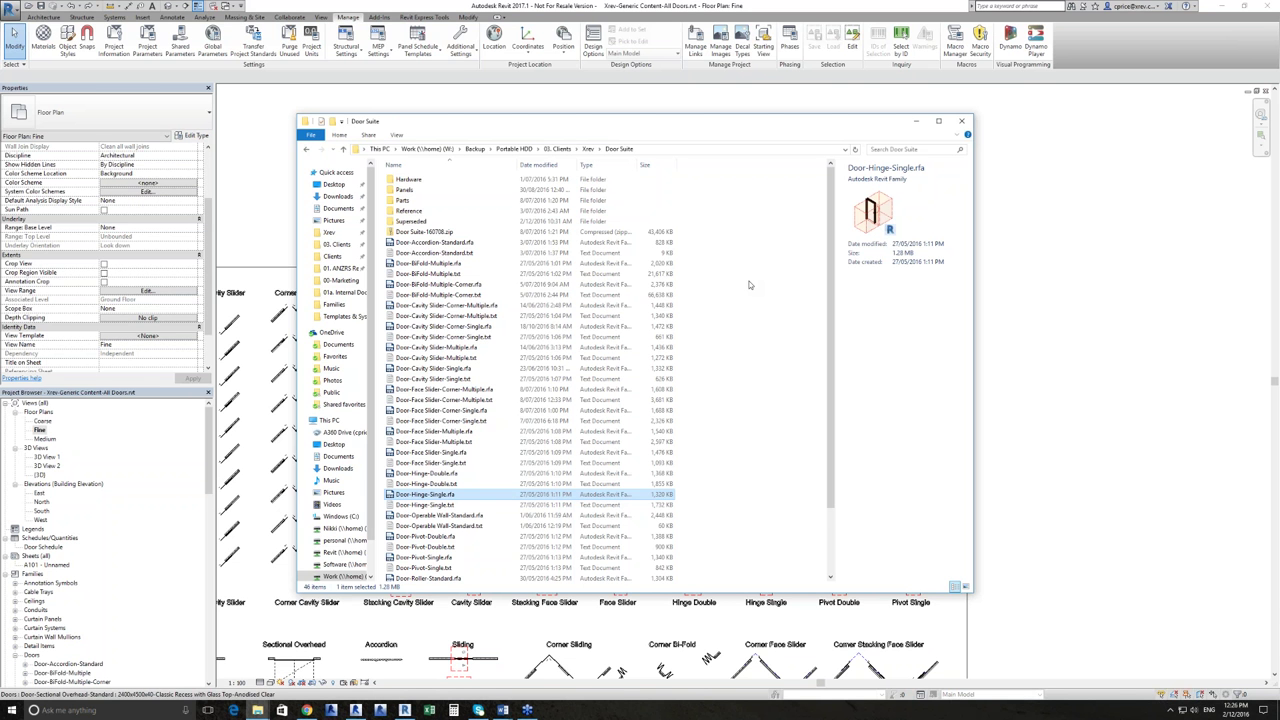
click(782, 236)
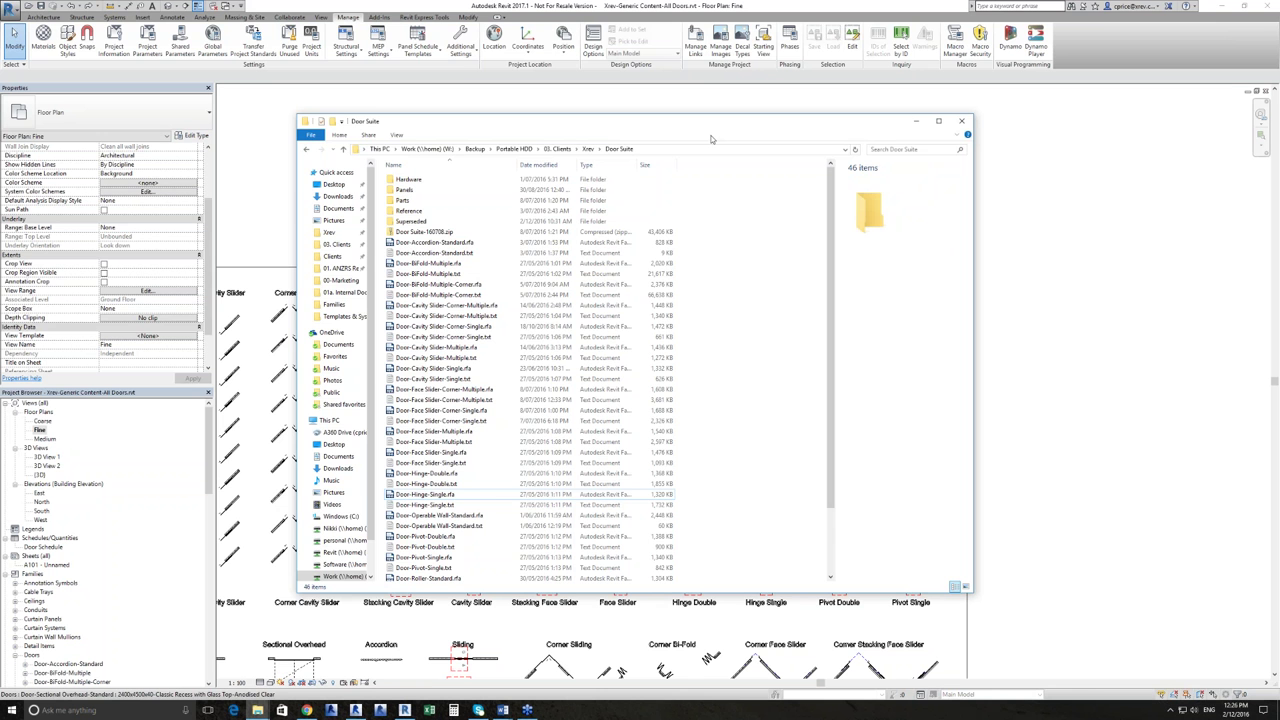
drag(711, 139, 799, 129)
double_click(512, 180)
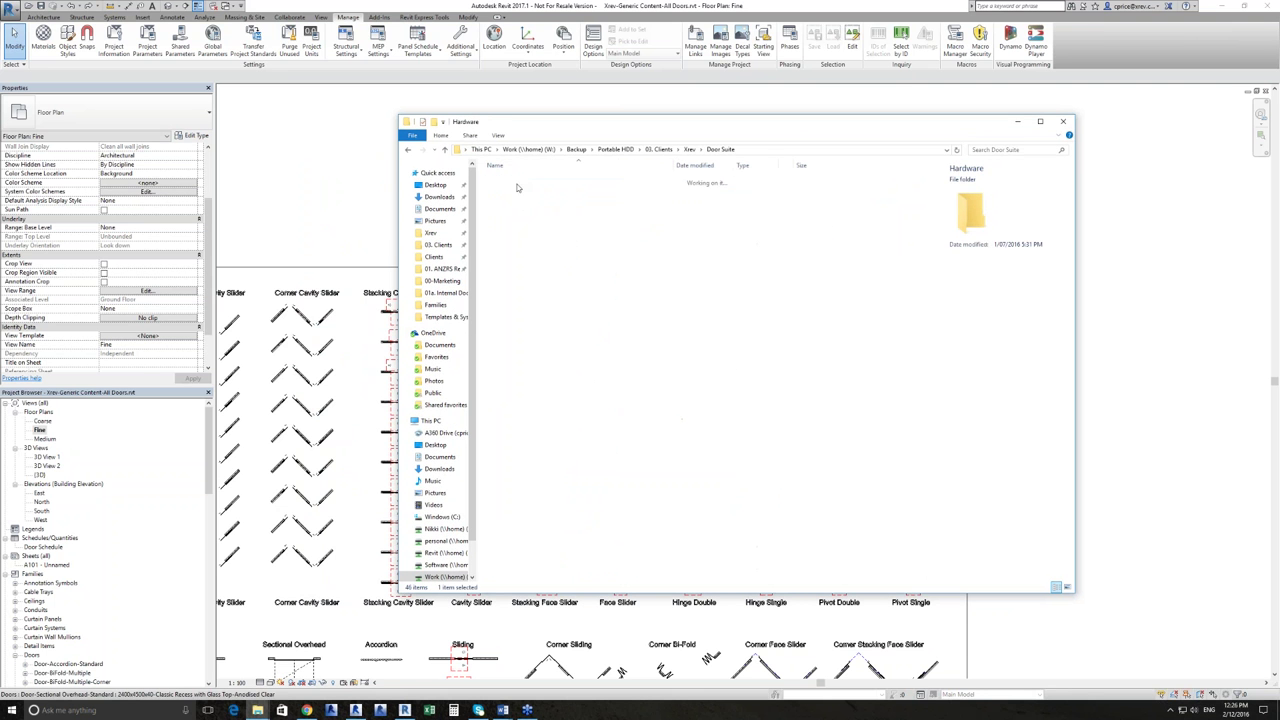
right_click(574, 286)
click(735, 314)
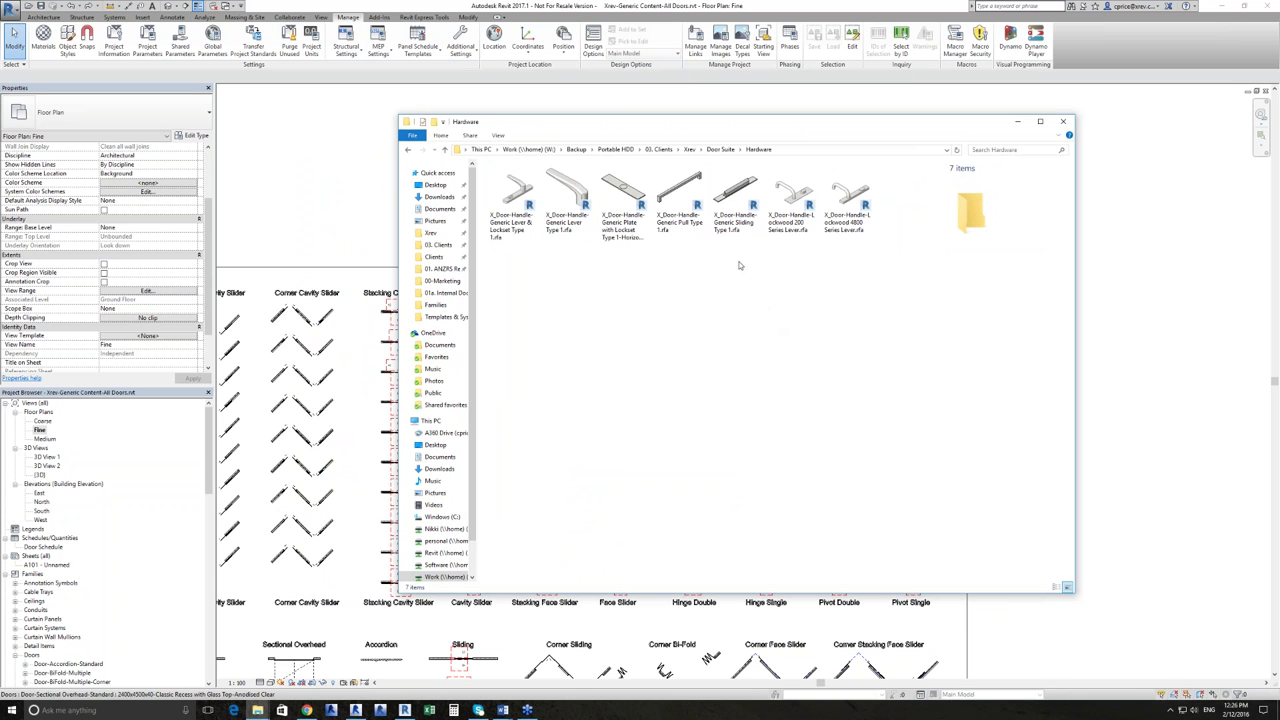
Show the Panels folder's families as thumbnail icons, check the details of X_Door-Panel-Slider-Contained-Standard.rfa, and return to Revit.
click(720, 149)
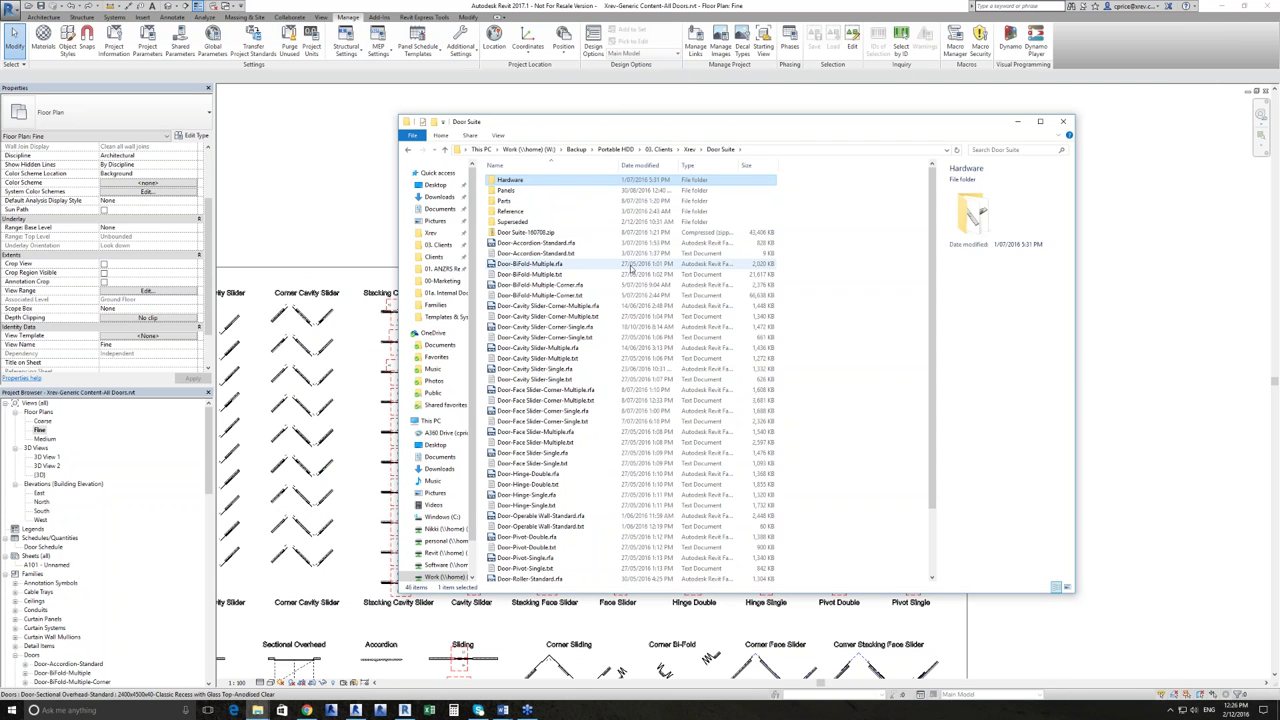
double_click(518, 193)
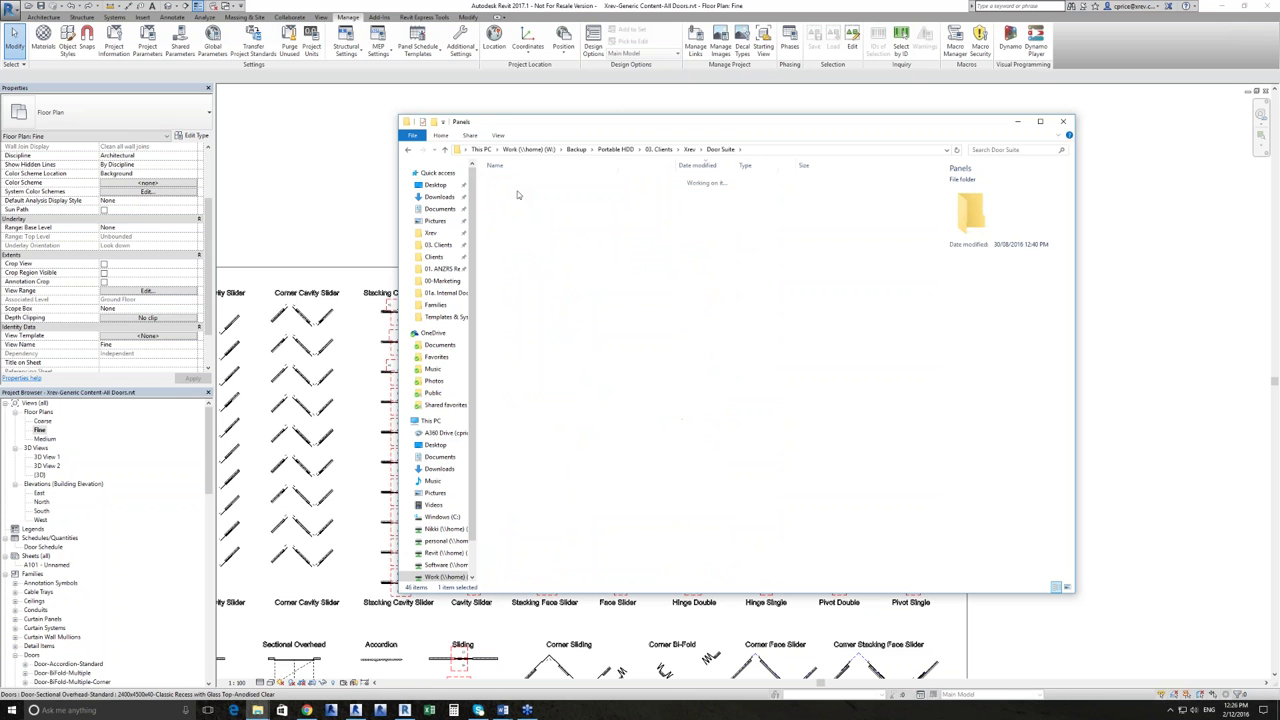
right_click(578, 368)
mouse_move(600, 374)
click(707, 384)
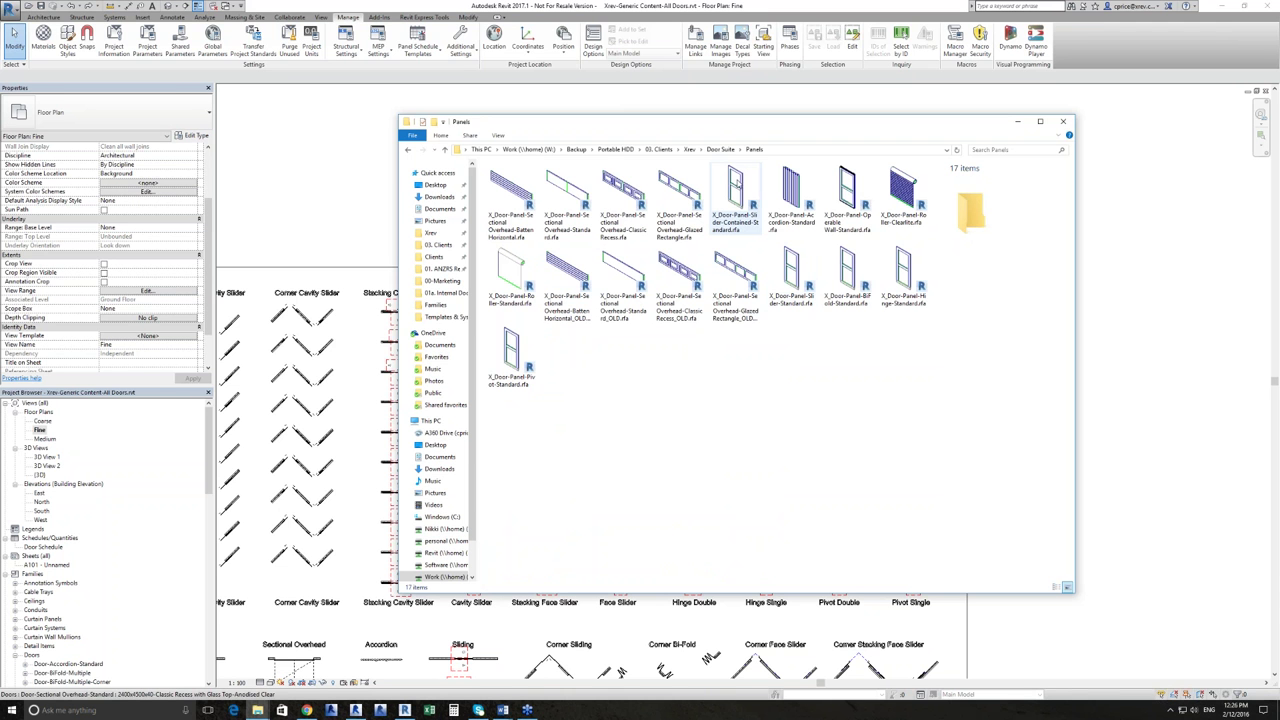
mouse_move(740, 192)
mouse_down()
mouse_move(765, 200)
mouse_move(744, 213)
mouse_up()
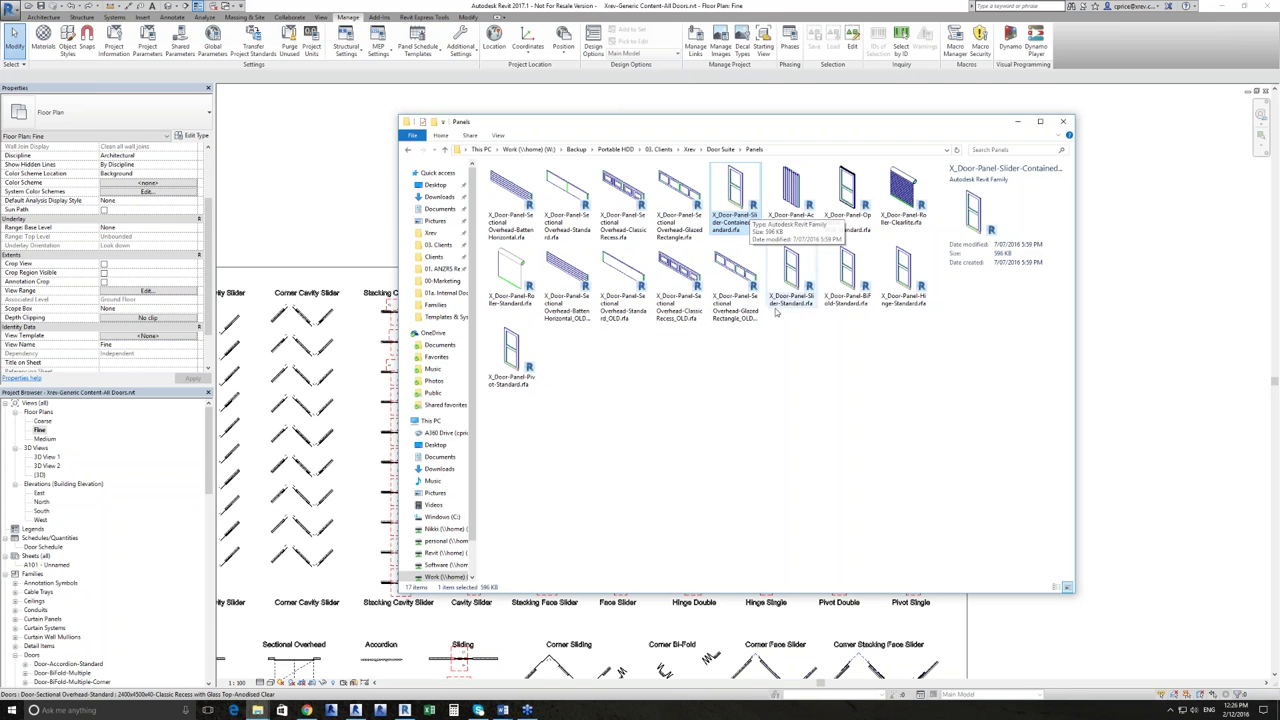
click(706, 340)
click(740, 200)
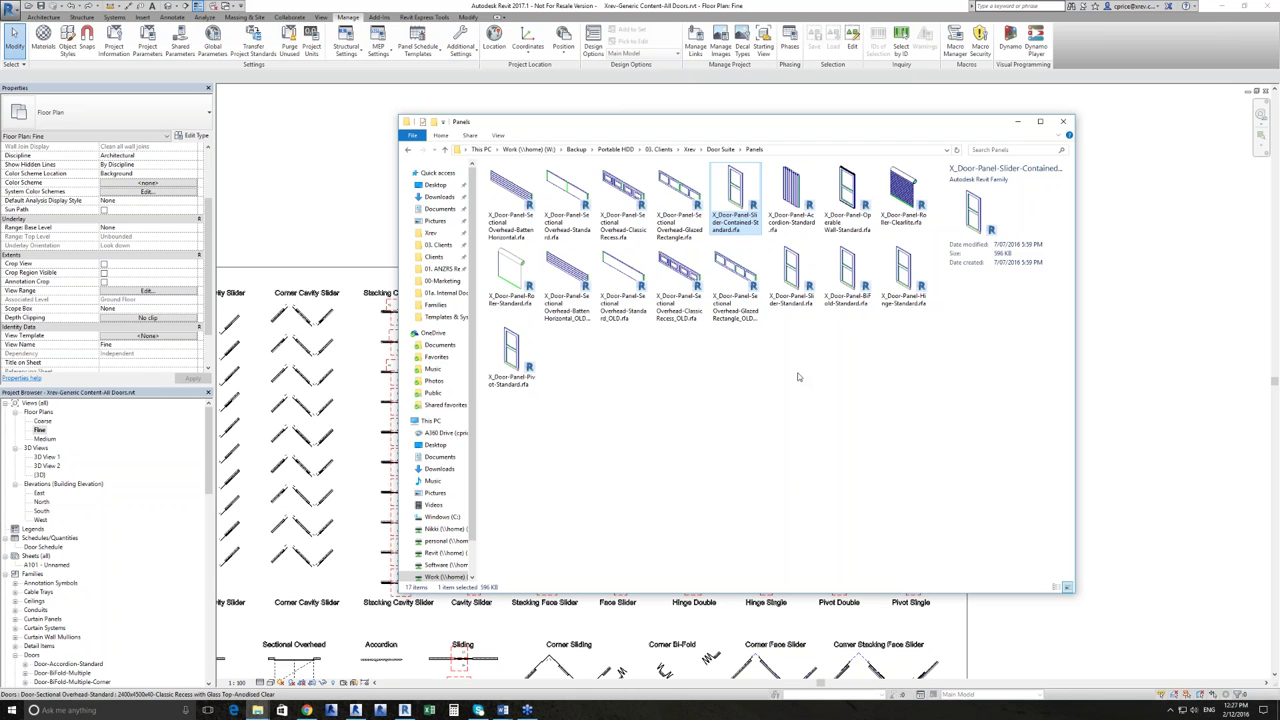
click(1018, 123)
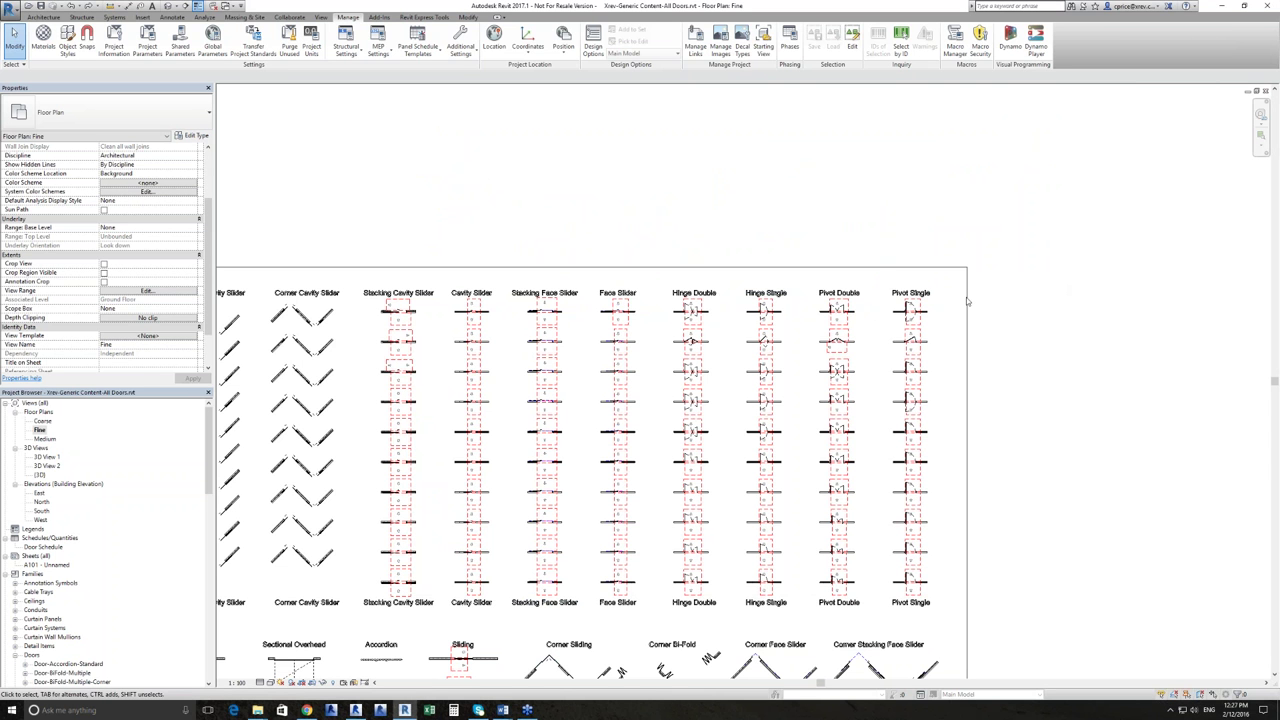
Select the first Pivot Single door in the floor plan to inspect its instance properties.
scroll(967, 300, up, 5)
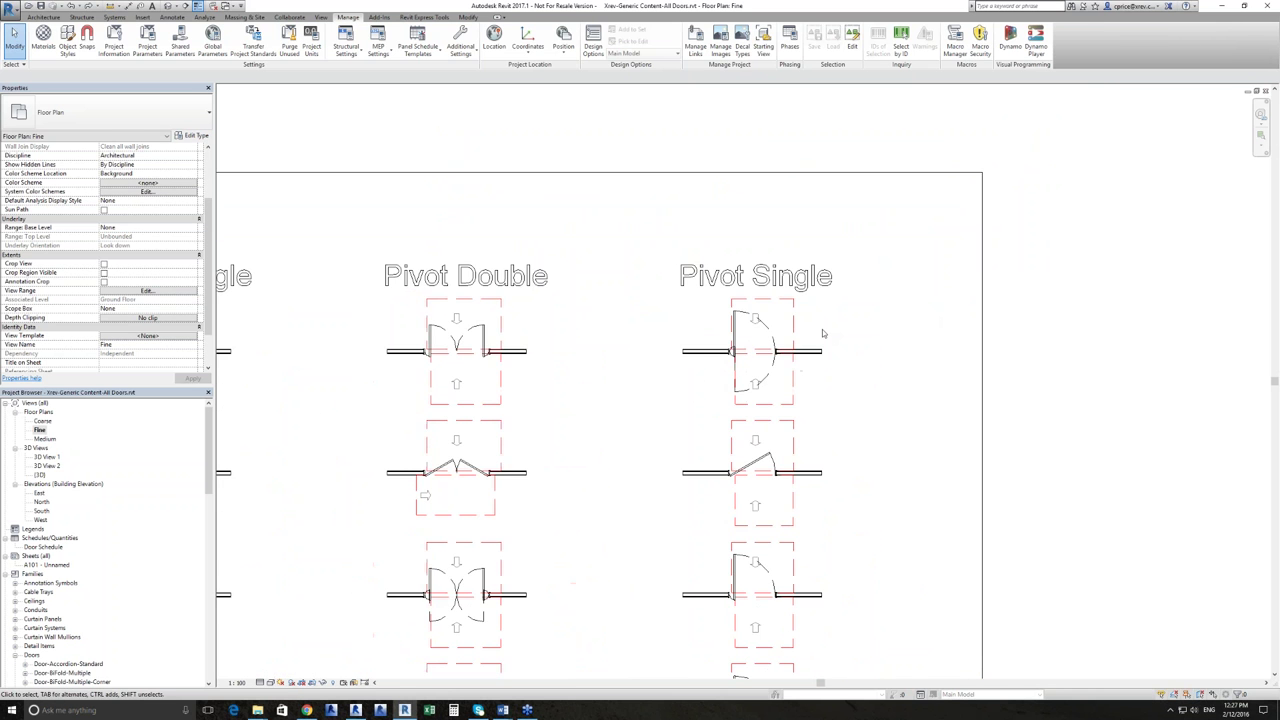
scroll(823, 333, up, 2)
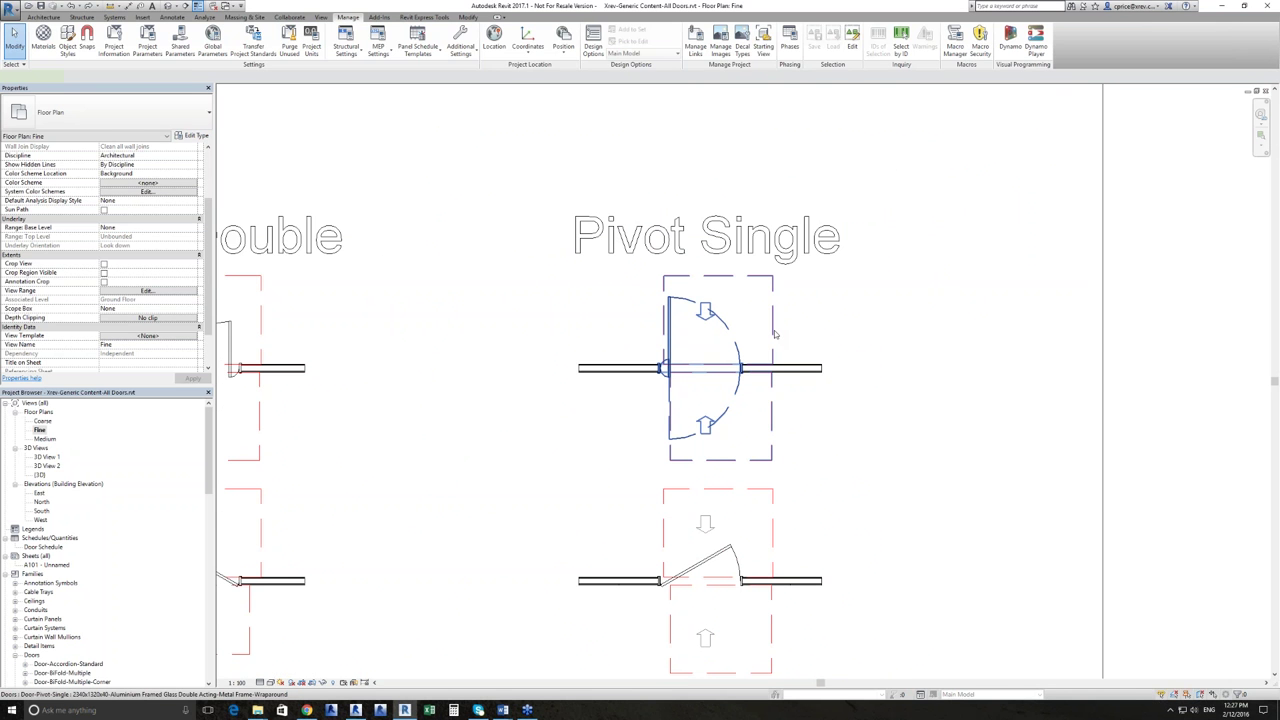
click(775, 334)
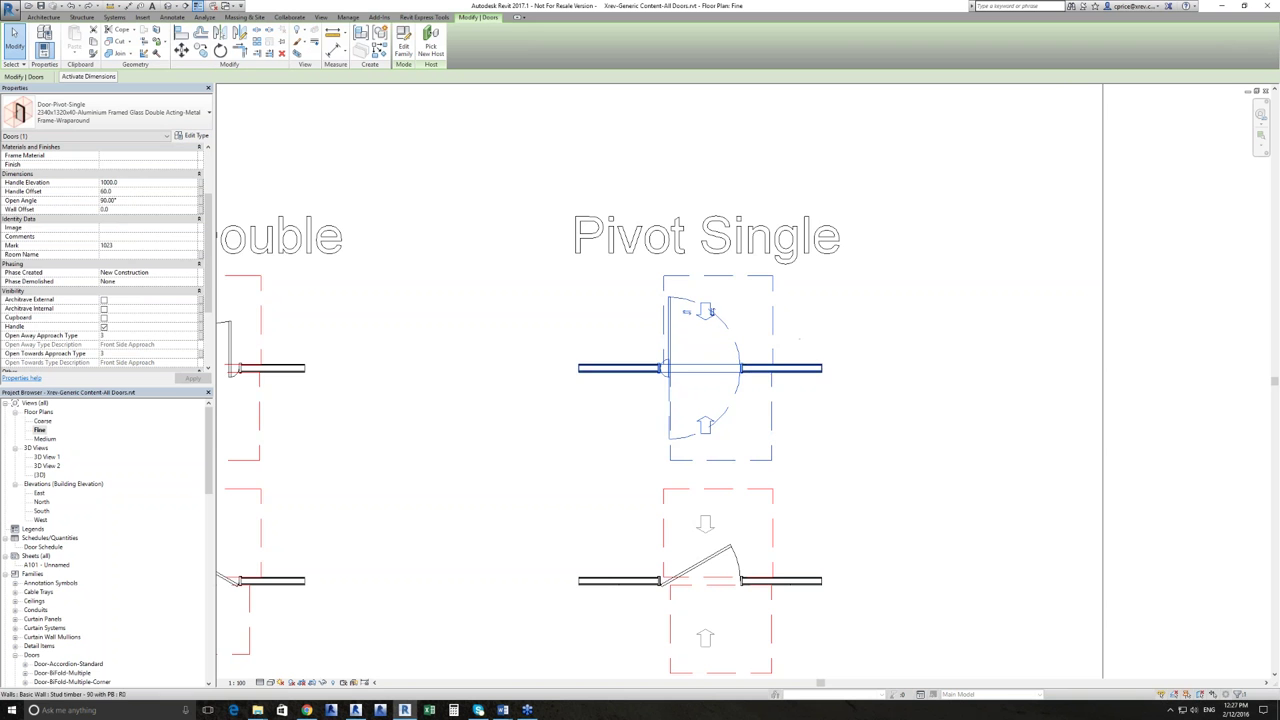
scroll(780, 368, down, 1)
scroll(780, 368, down, 5)
scroll(760, 375, up, 4)
scroll(750, 347, up, 1)
scroll(920, 357, down, 5)
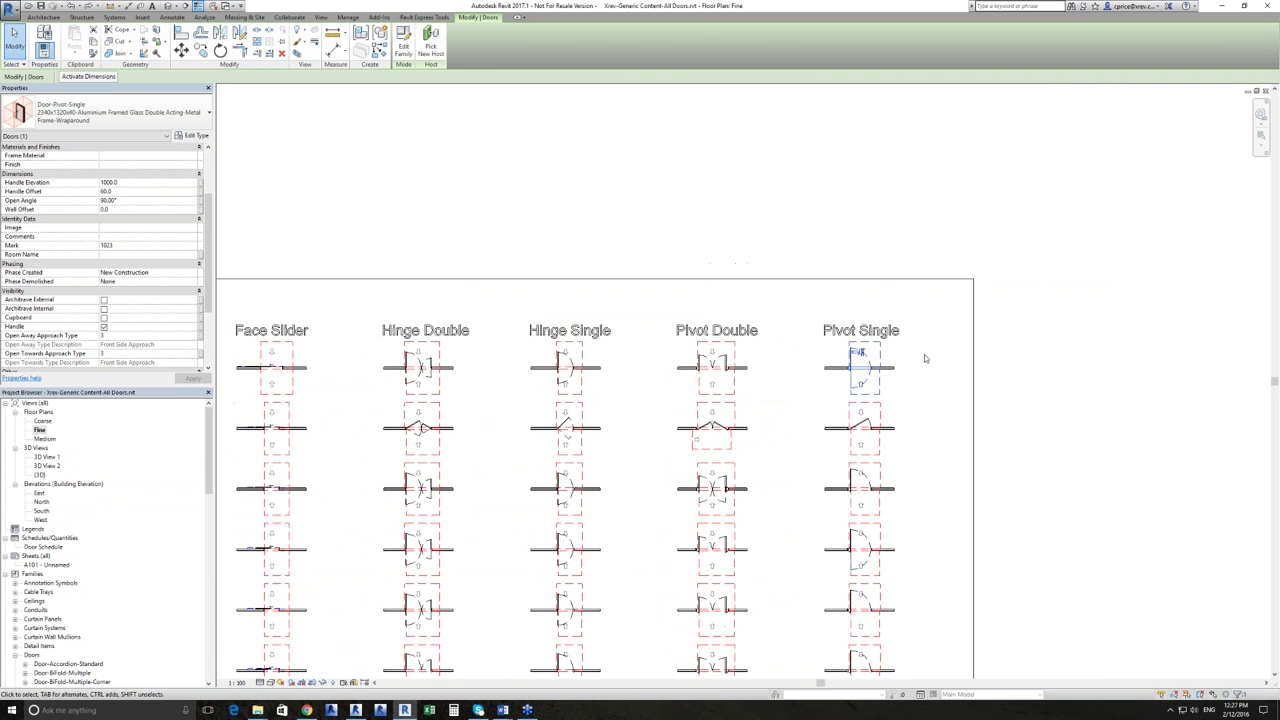
Select the first Hinge Single door and examine its external and internal handle type properties.
scroll(630, 365, up, 5)
click(665, 380)
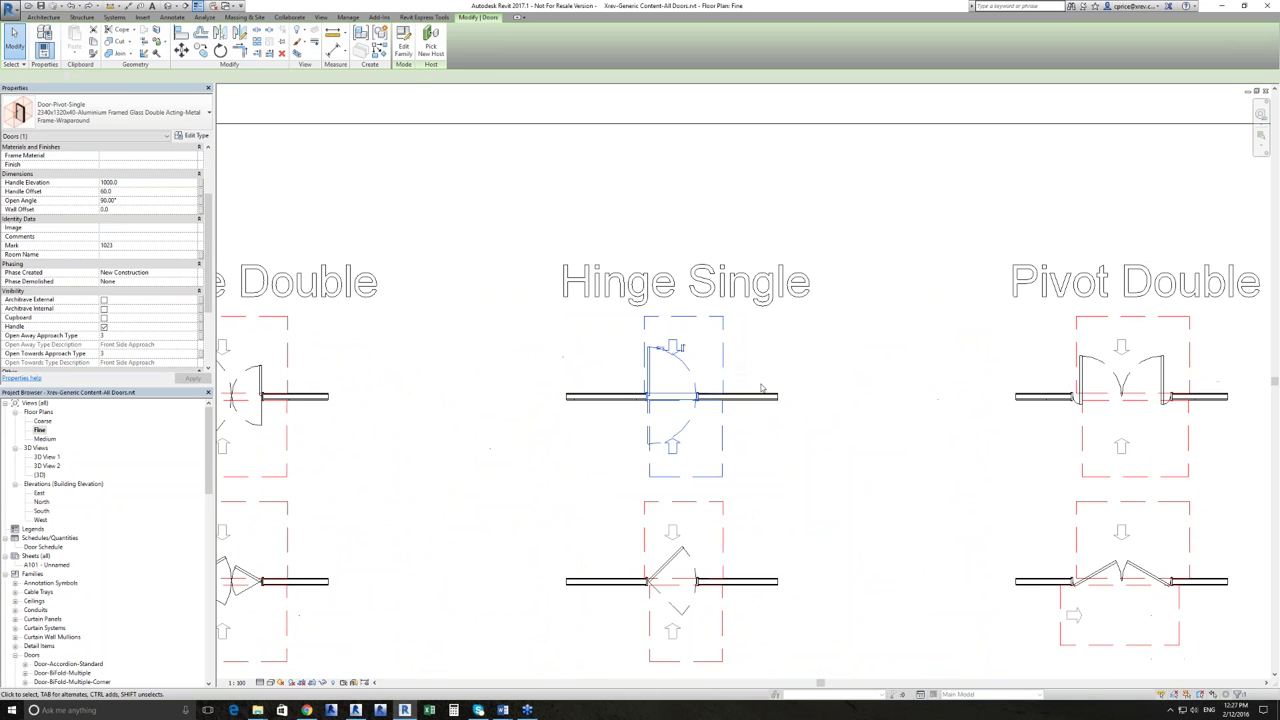
middle_drag(760, 385, 759, 384)
scroll(784, 502, up, 1)
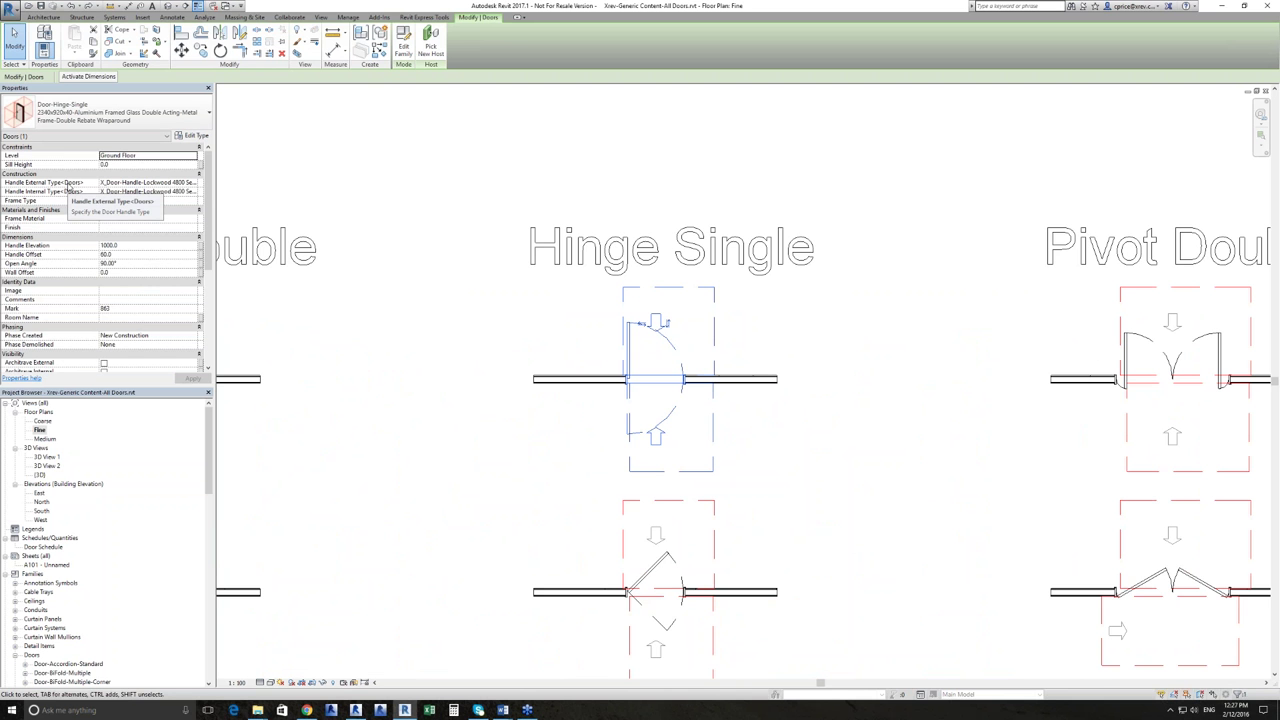
scroll(880, 333, down, 1)
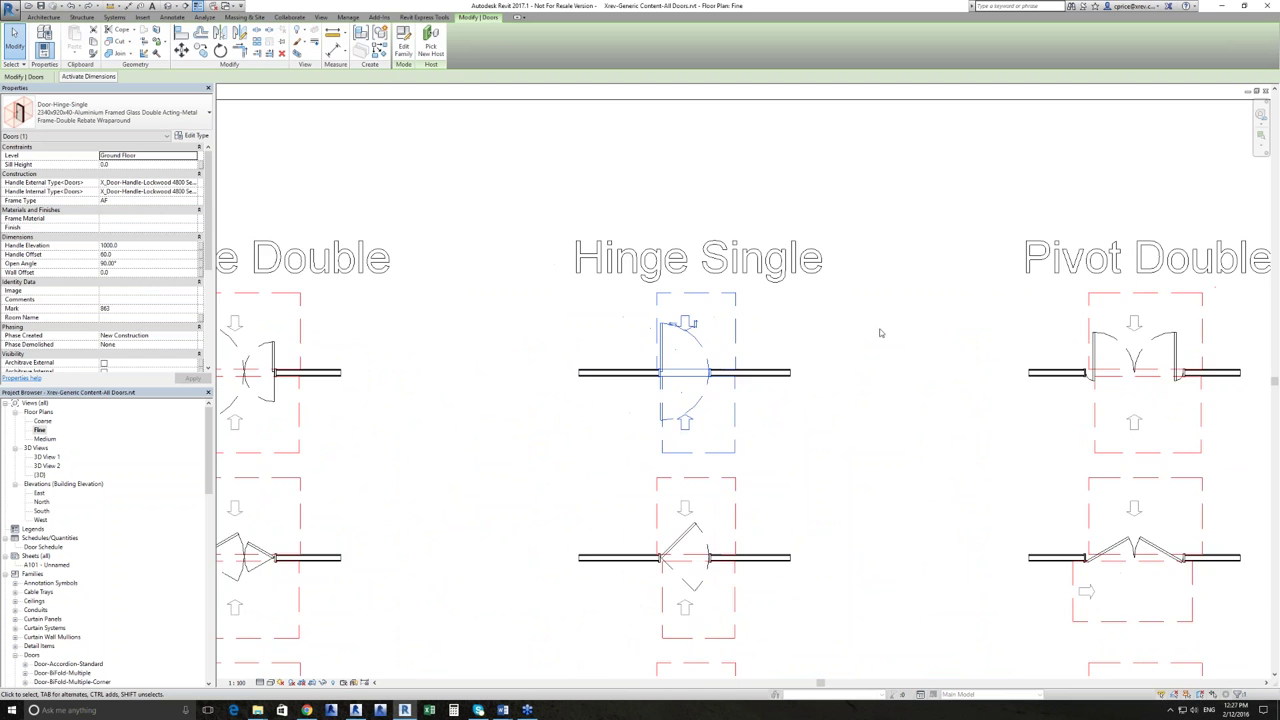
Compare the handle properties of the first Hinge Double and Hinge Single doors, and check the single door's handle elevation, offset and open angle.
scroll(880, 333, down, 2)
click(400, 355)
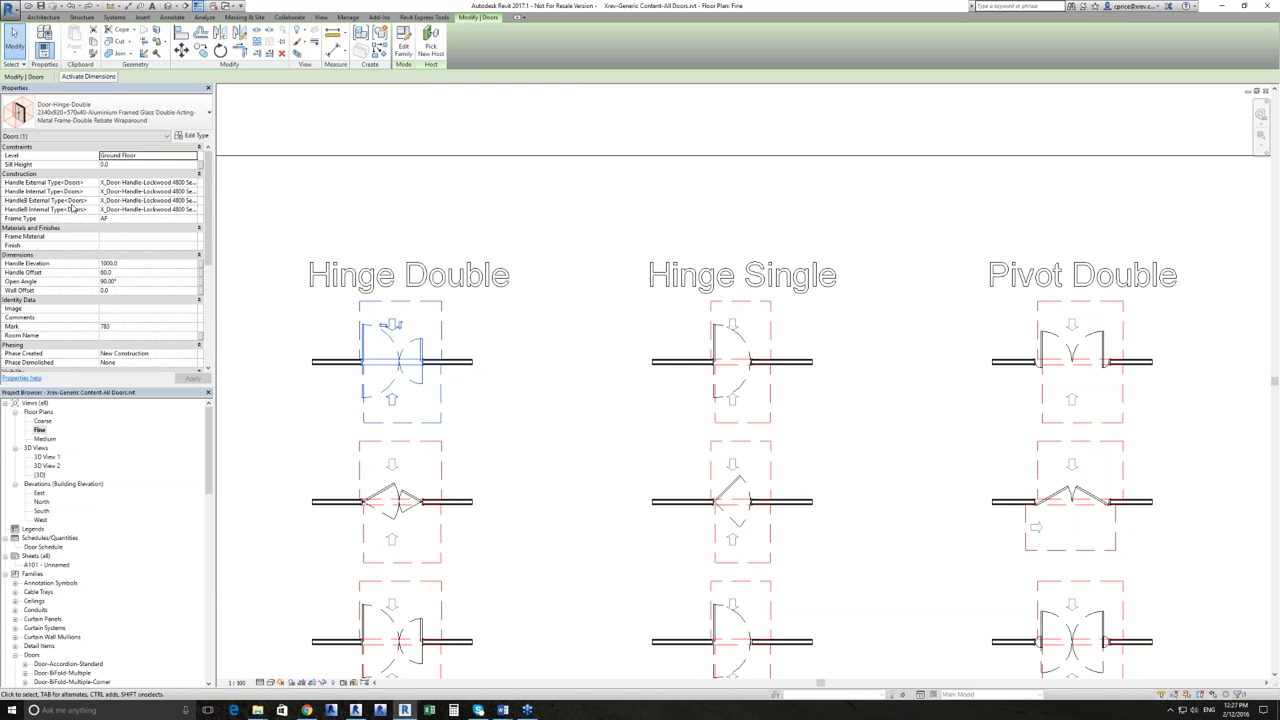
click(722, 345)
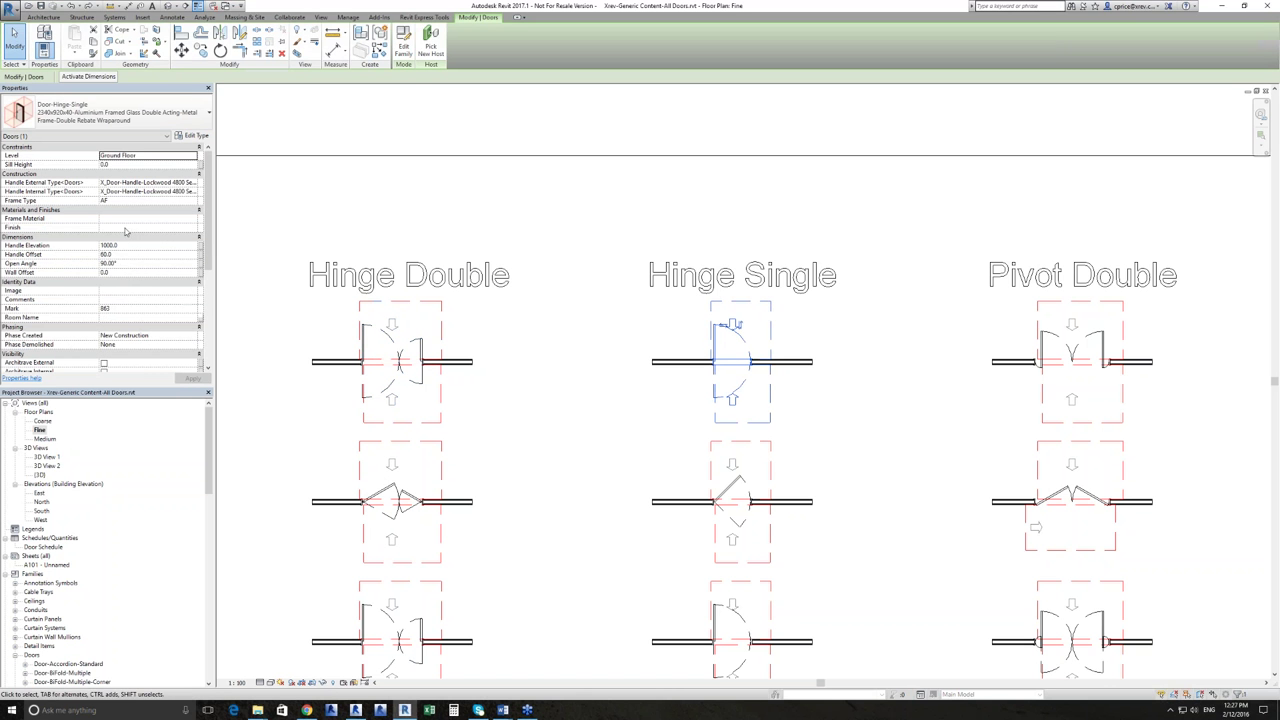
click(131, 247)
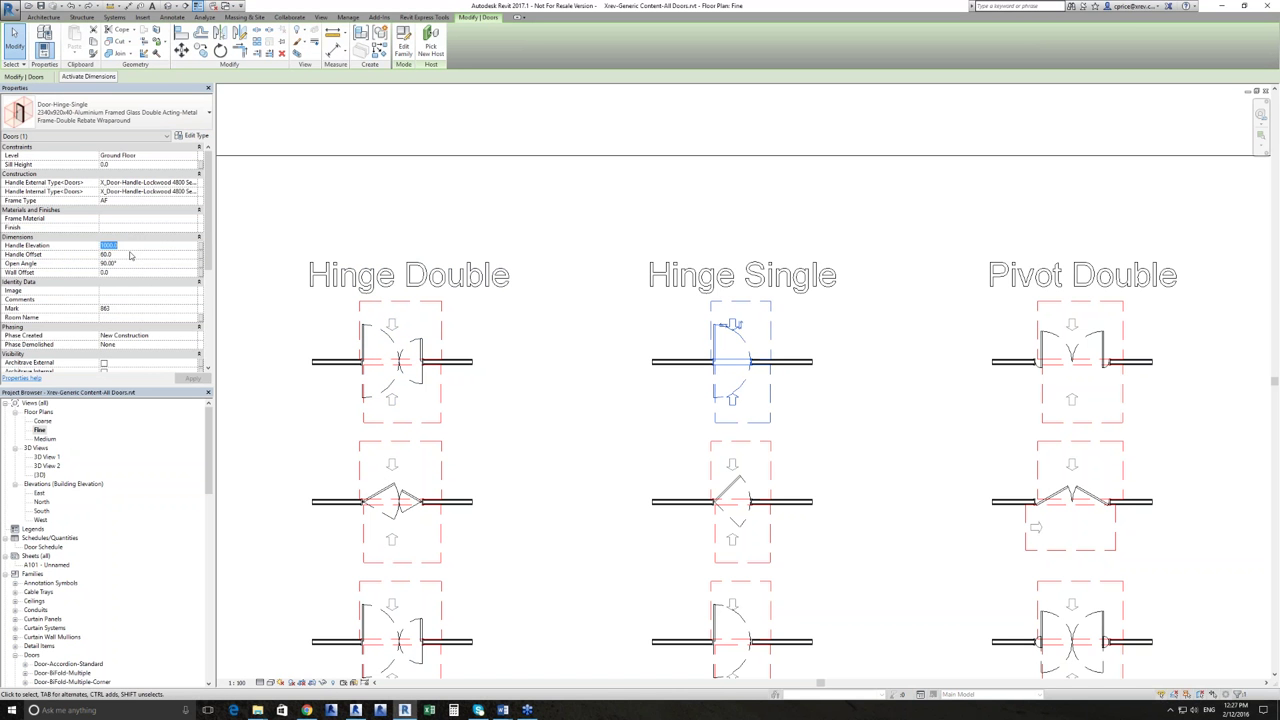
key(Tab)
key(Tab)
scroll(130, 279, down, 1)
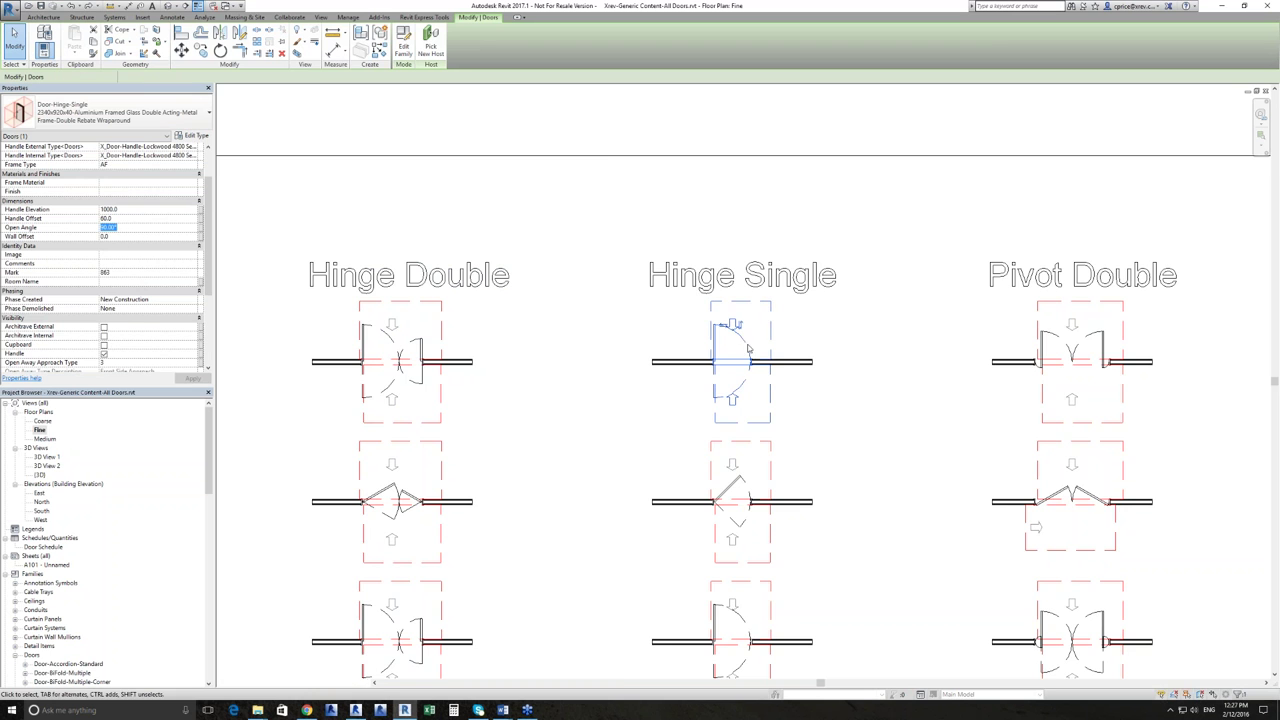
Try a wall offset of 150 on the first Hinge Single door and set it back to 0.
scroll(741, 358, up, 5)
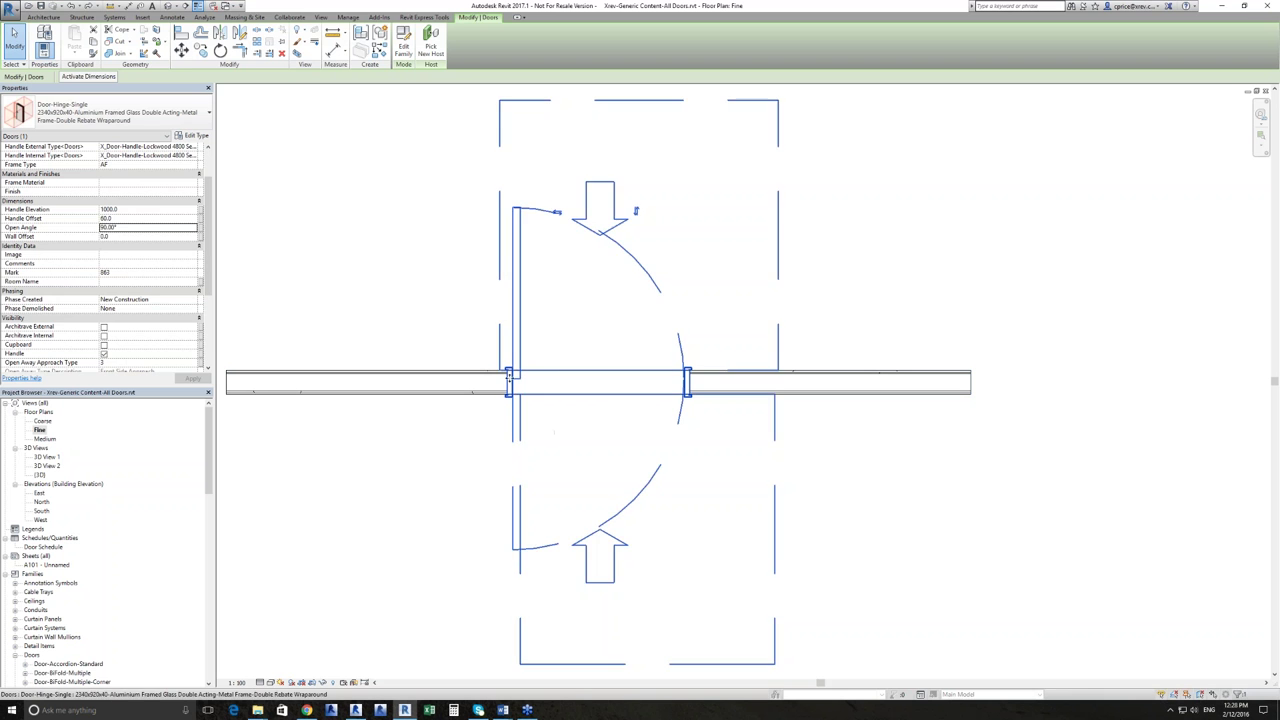
click(140, 236)
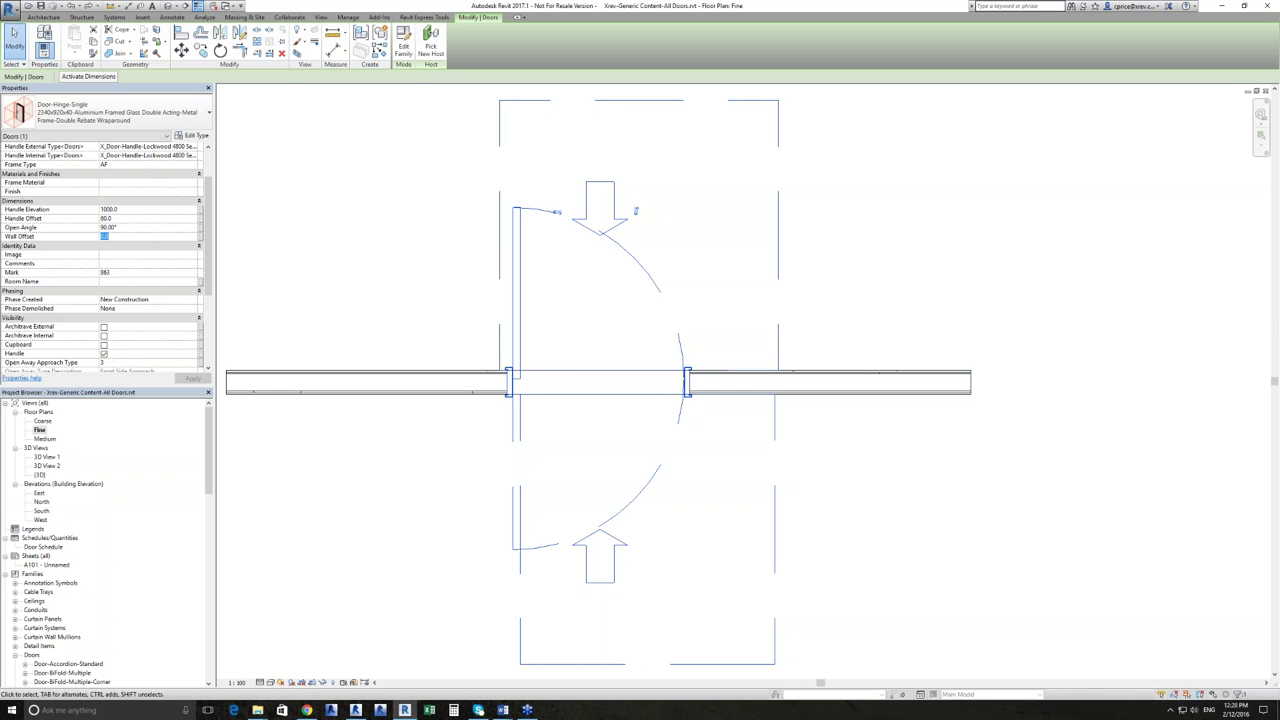
text(150)
key(Return)
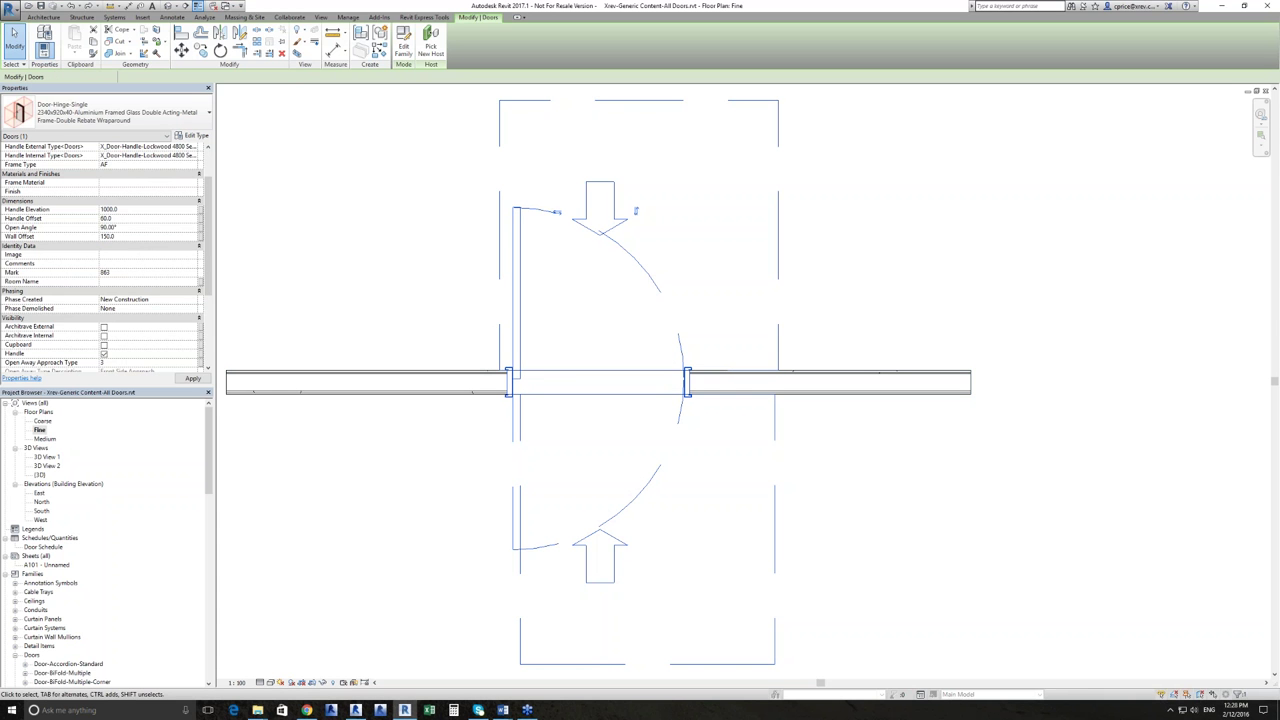
click(140, 236)
text(0)
click(424, 332)
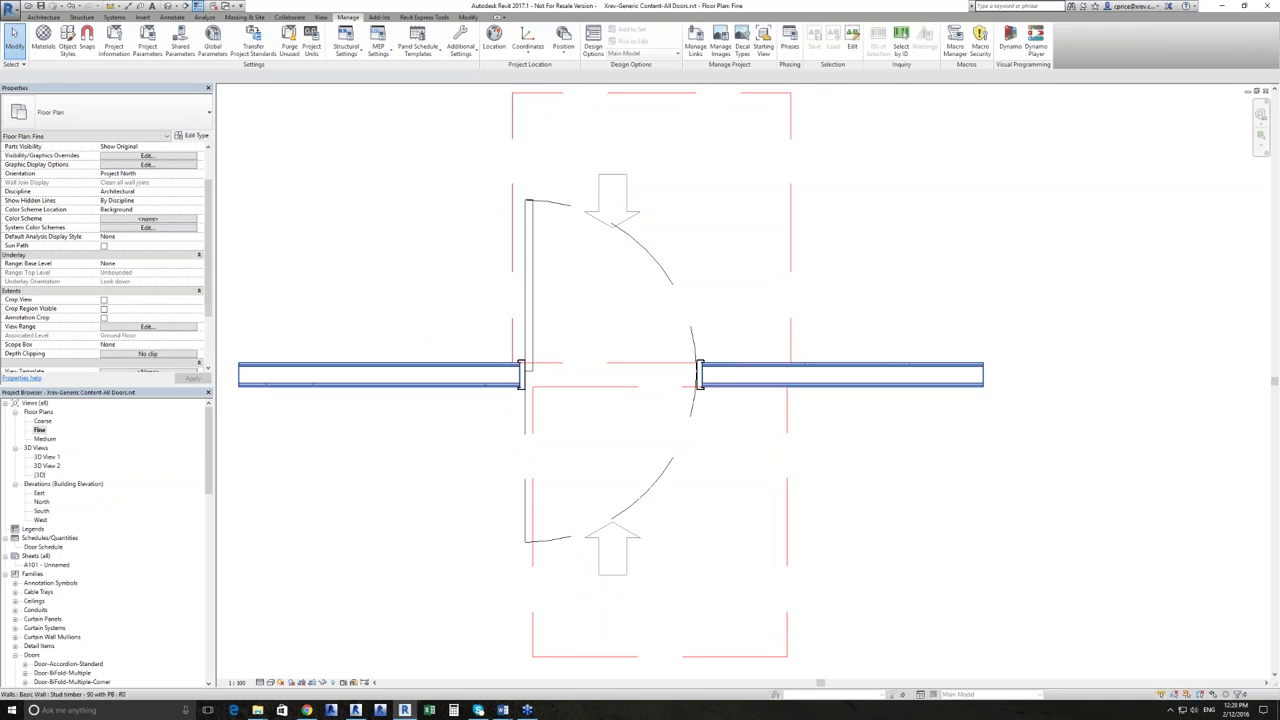
Select the Hinge Single door again and inspect how its metal frame wraps around the wall ends.
click(524, 376)
scroll(529, 378, up, 3)
scroll(524, 378, up, 2)
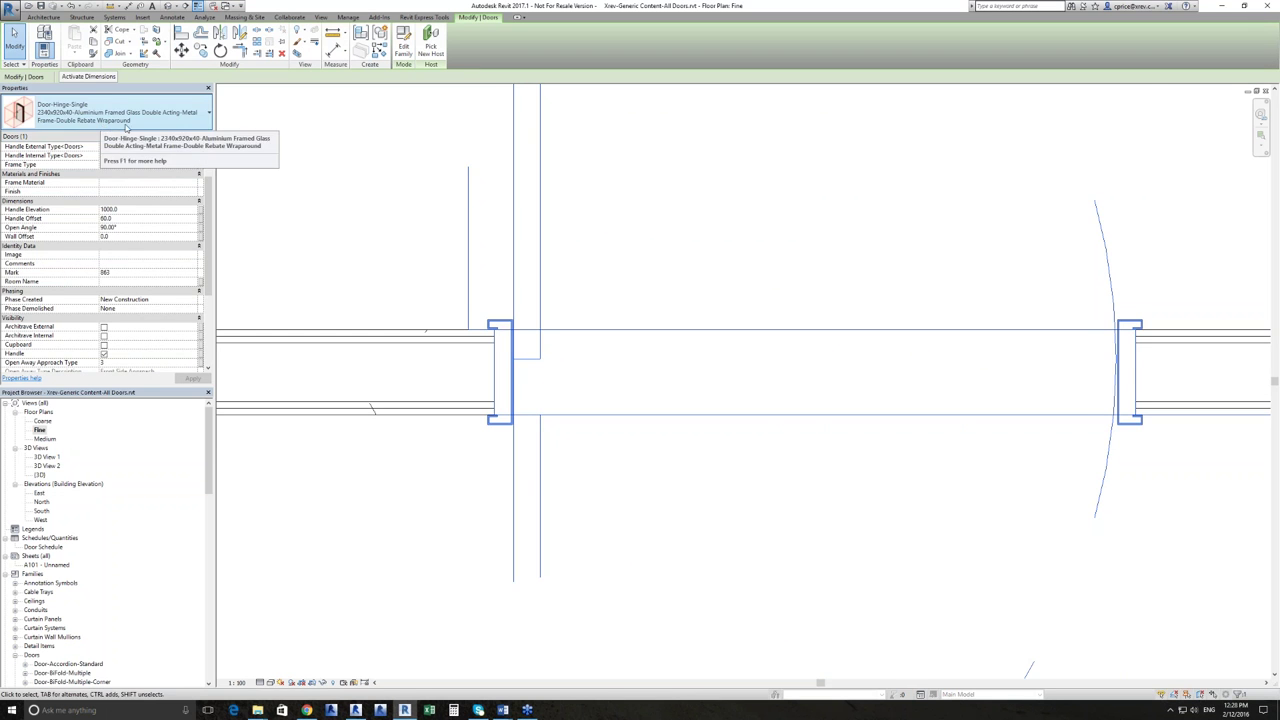
scroll(456, 271, down, 3)
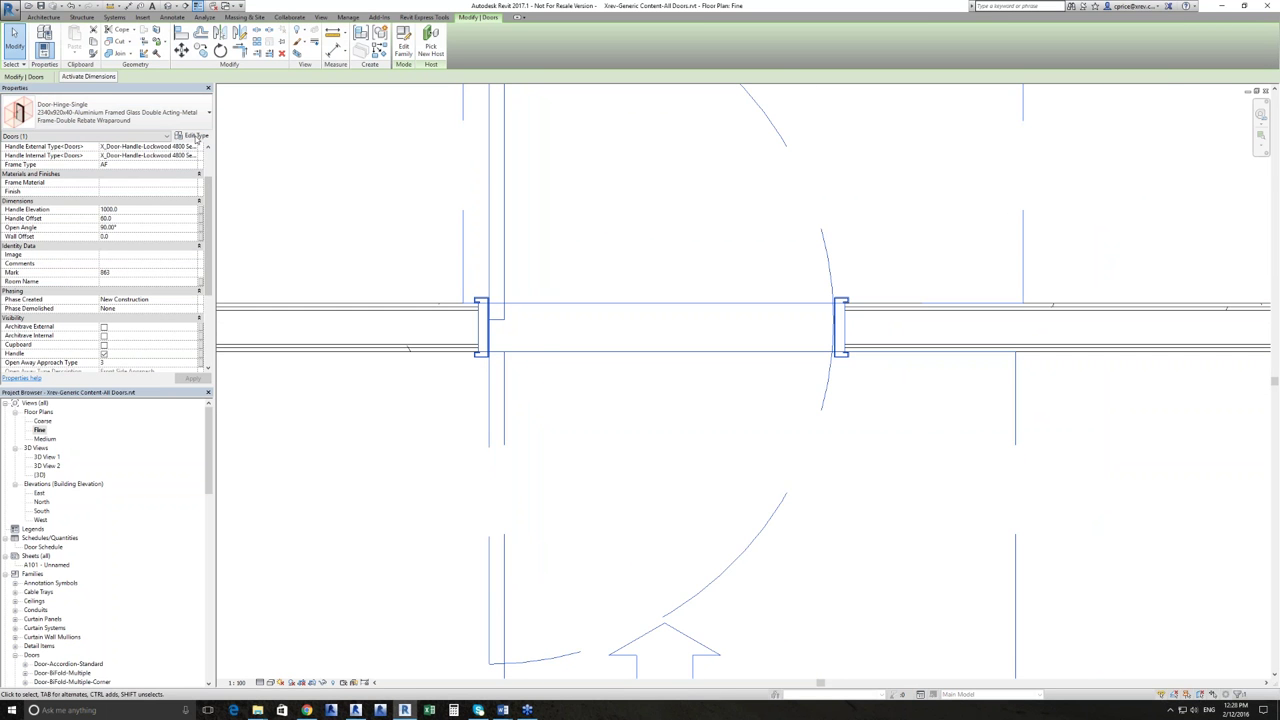
scroll(530, 350, down, 4)
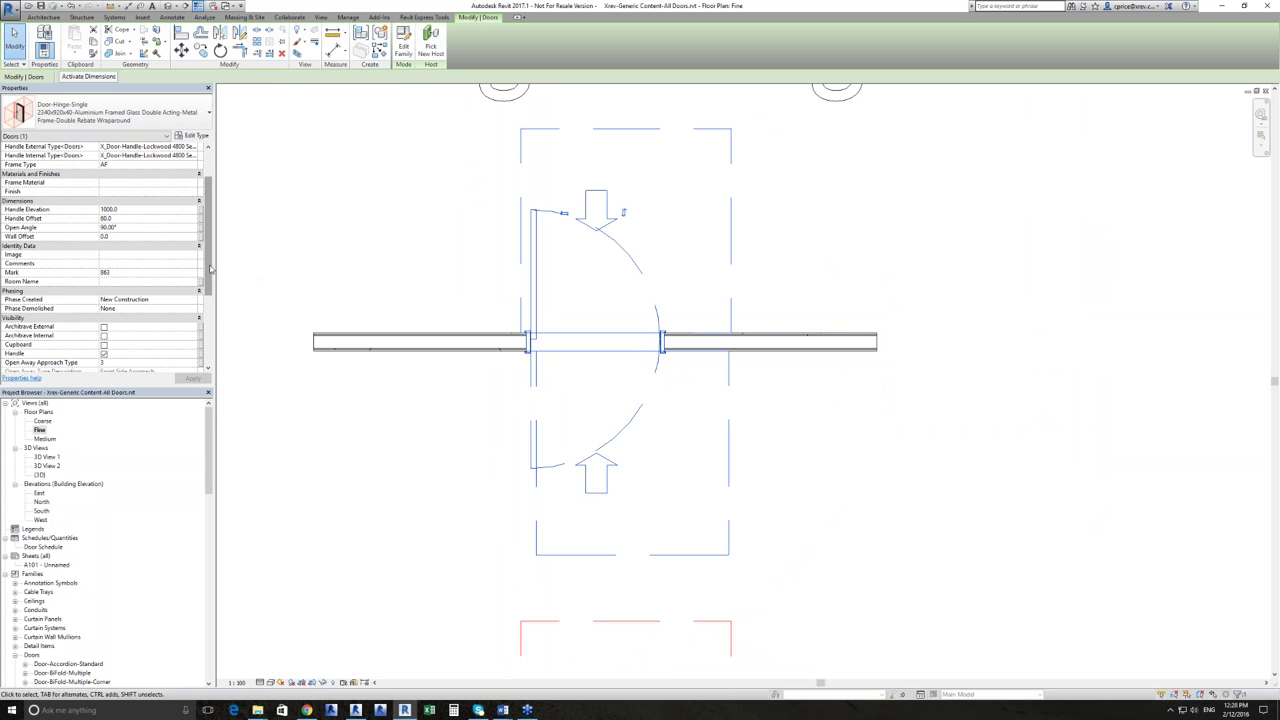
Review the selected door's instance visibility options, including architraves, cupboard, handle and approach types.
drag(210, 270, 211, 312)
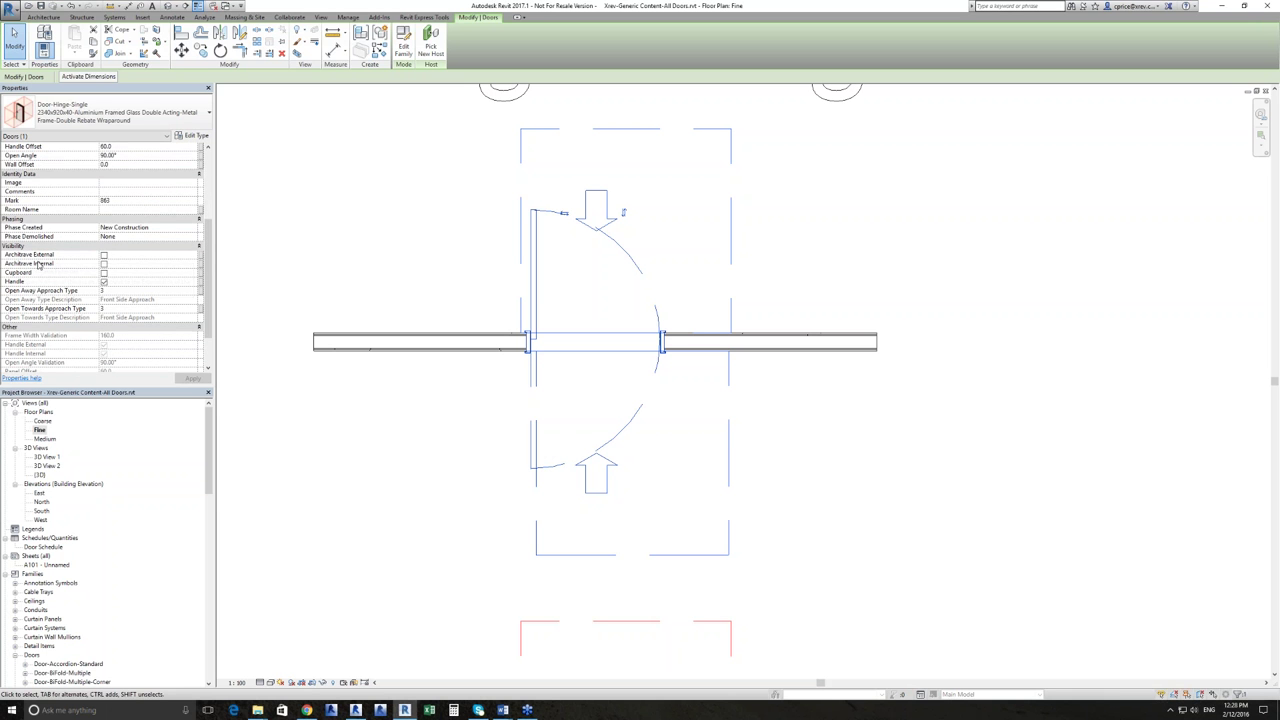
mouse_move(40, 276)
mouse_move(58, 300)
scroll(58, 300, up, 5)
Open the Hinge Single door's type properties and examine its frame type, panel type, materials and finishes.
click(192, 136)
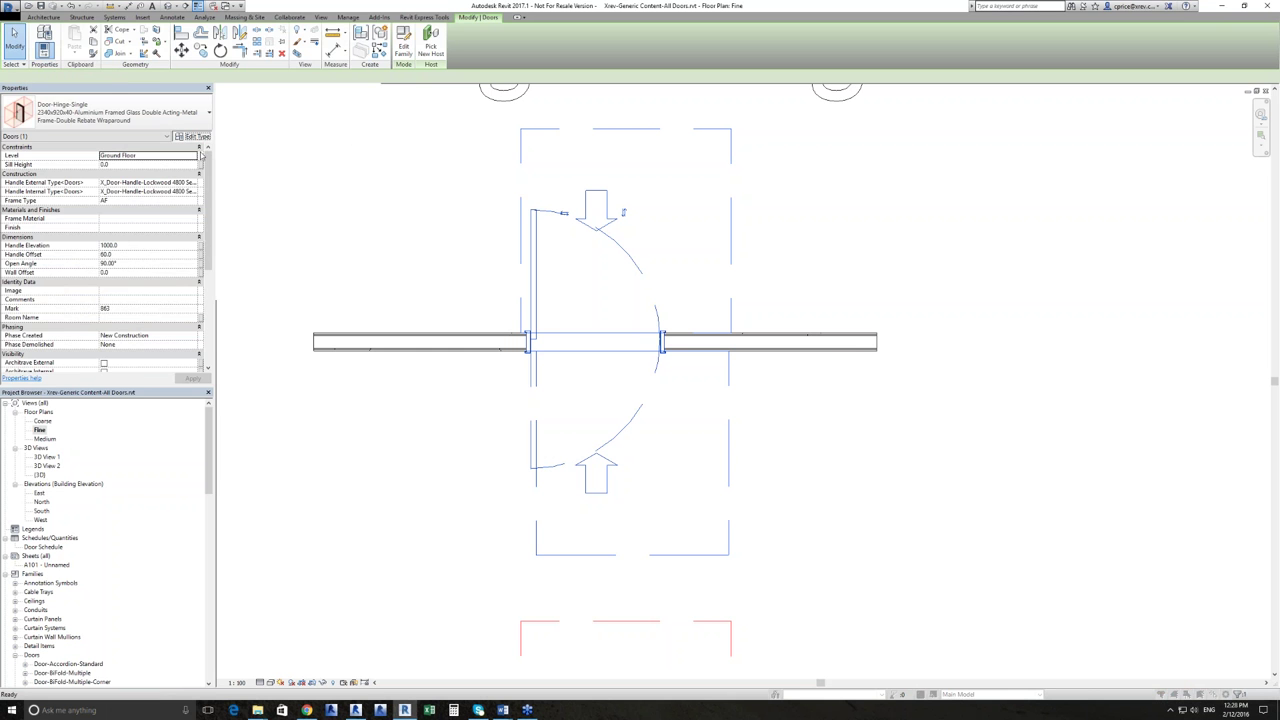
click(248, 208)
click(240, 213)
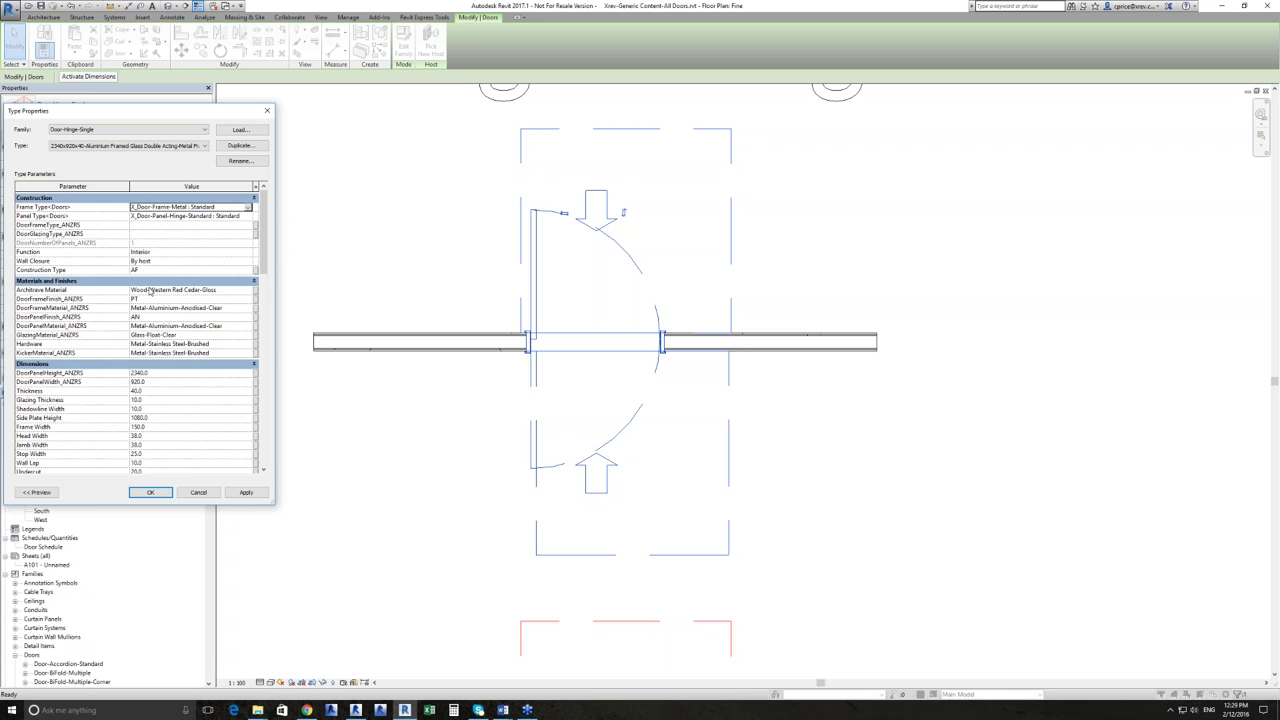
scroll(150, 289, down, 2)
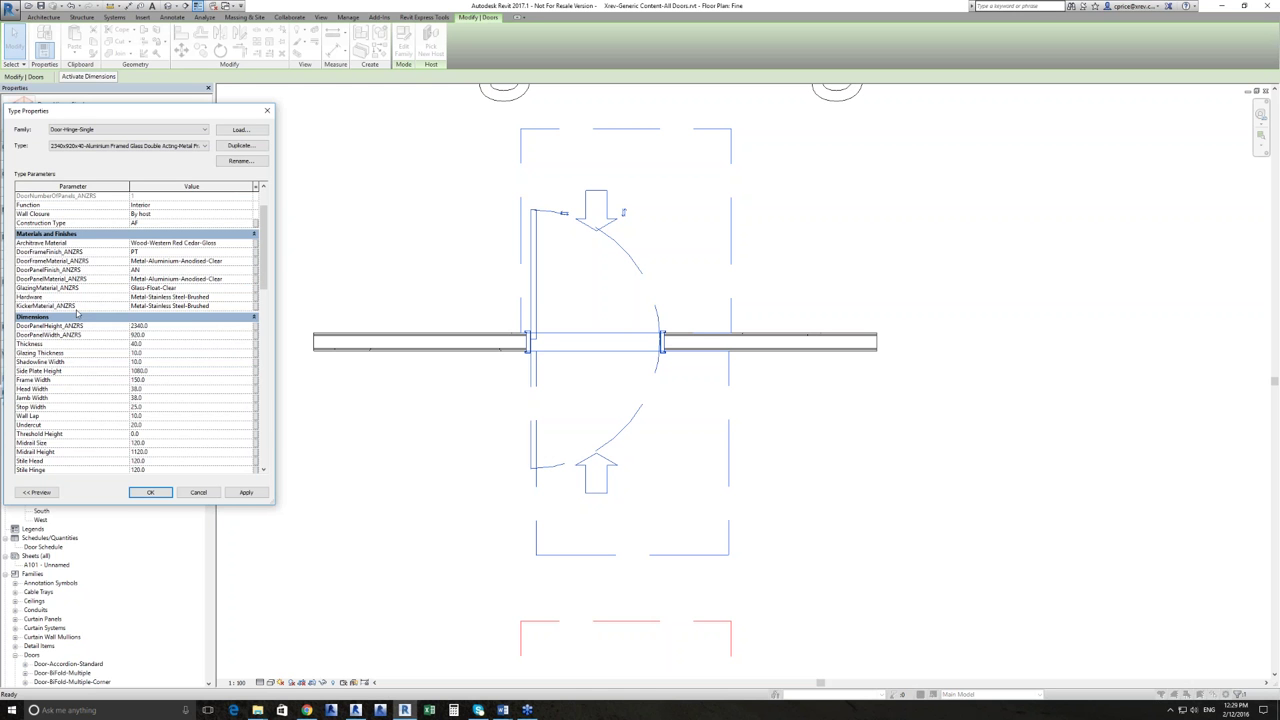
scroll(77, 313, down, 4)
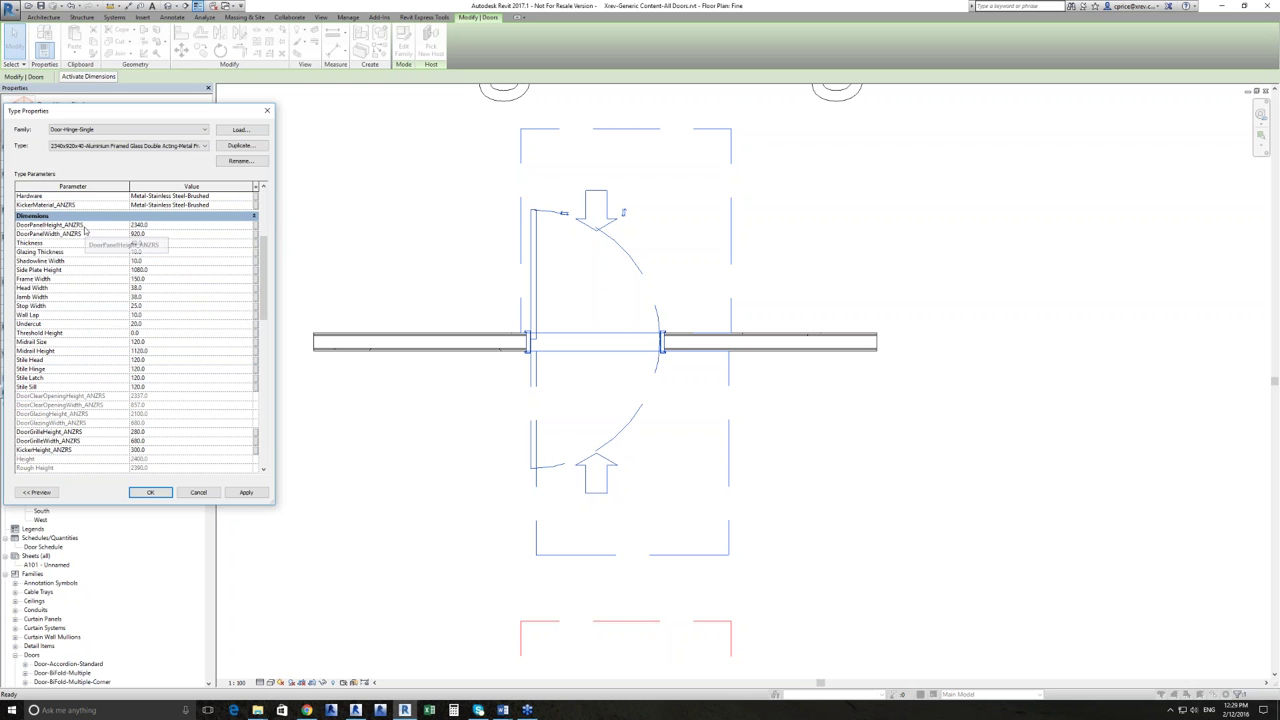
Examine the type's dimension parameters, including panel width, glazing thickness, frame widths, stiles, grille and kicker sizes.
click(147, 232)
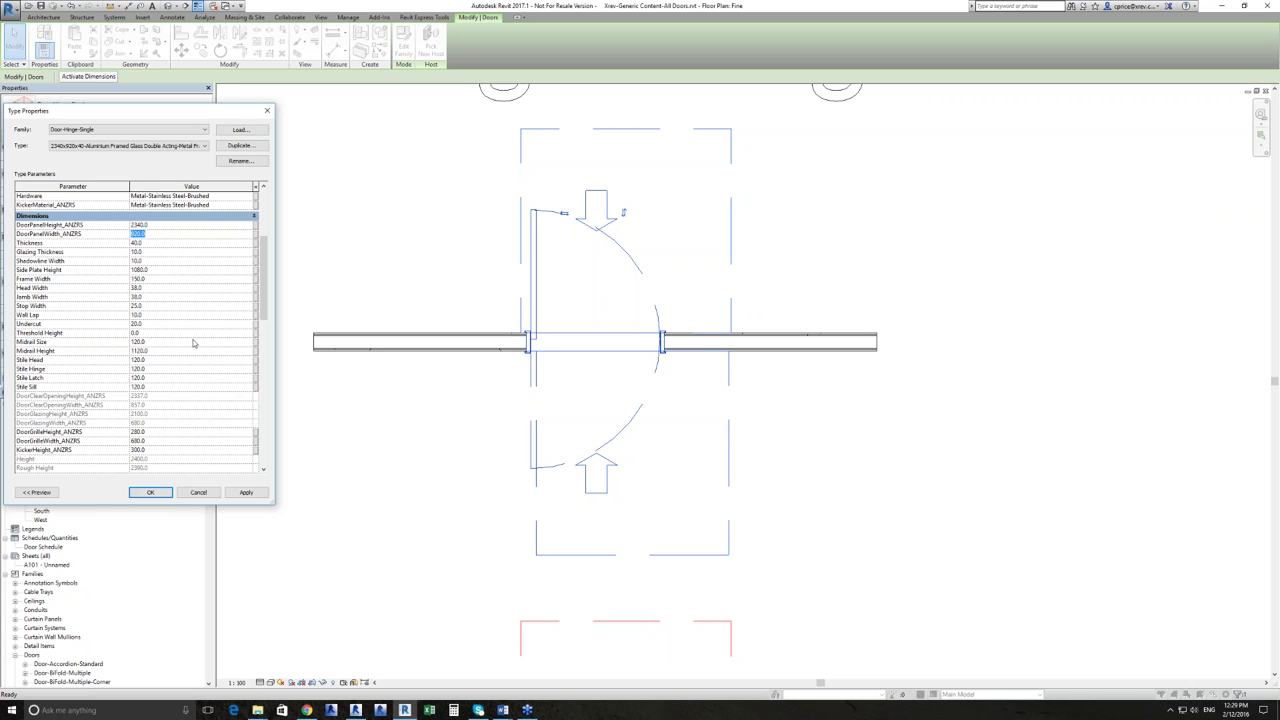
scroll(194, 343, down, 3)
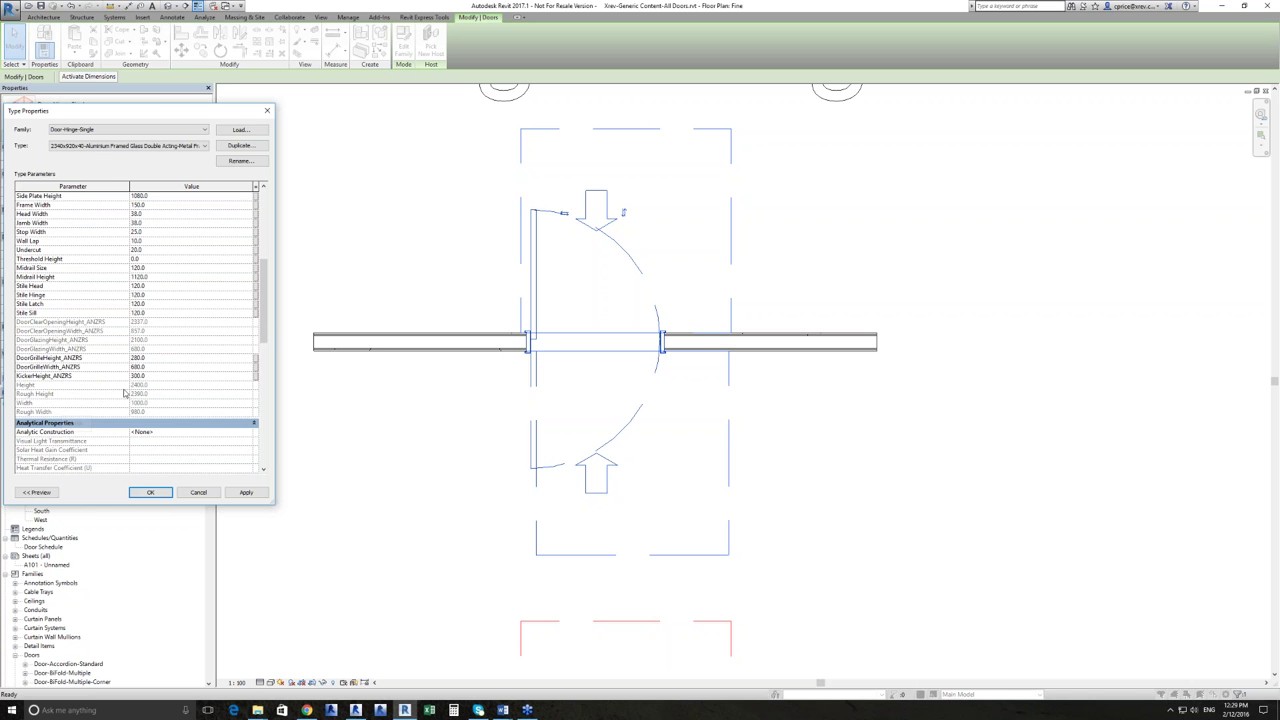
scroll(157, 321, up, 5)
click(161, 287)
click(153, 307)
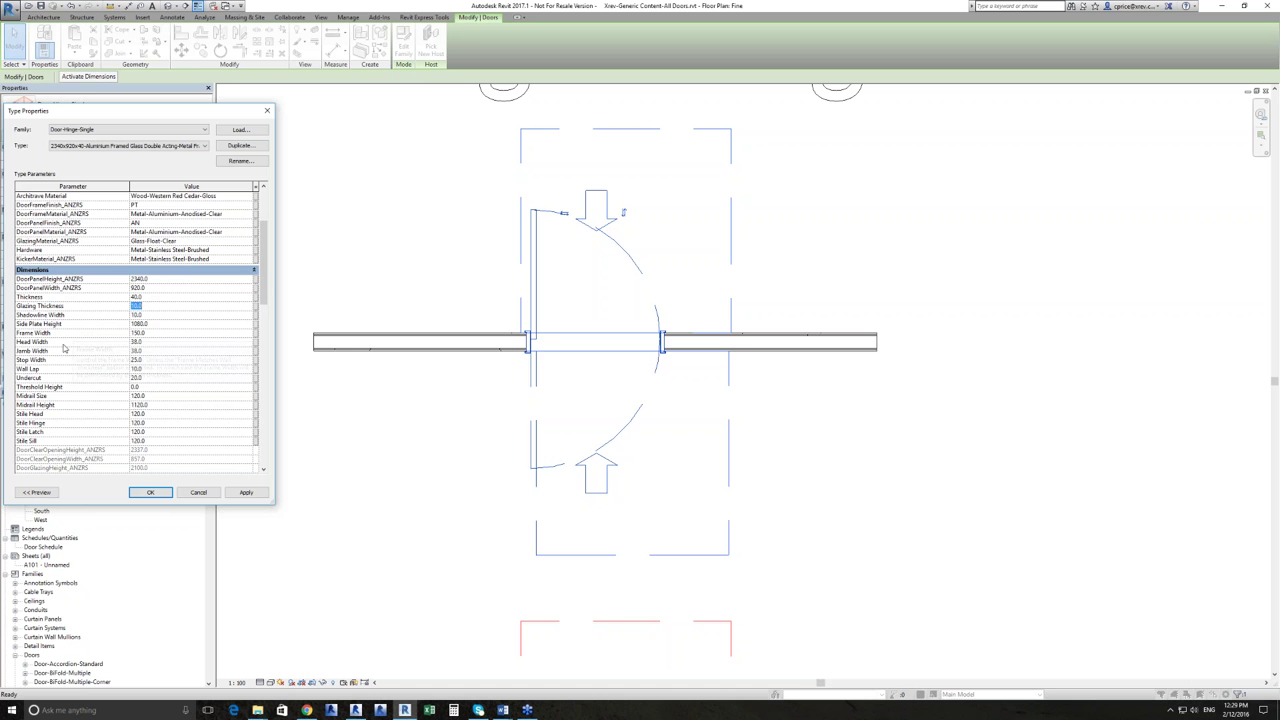
scroll(152, 382, down, 3)
scroll(118, 404, down, 4)
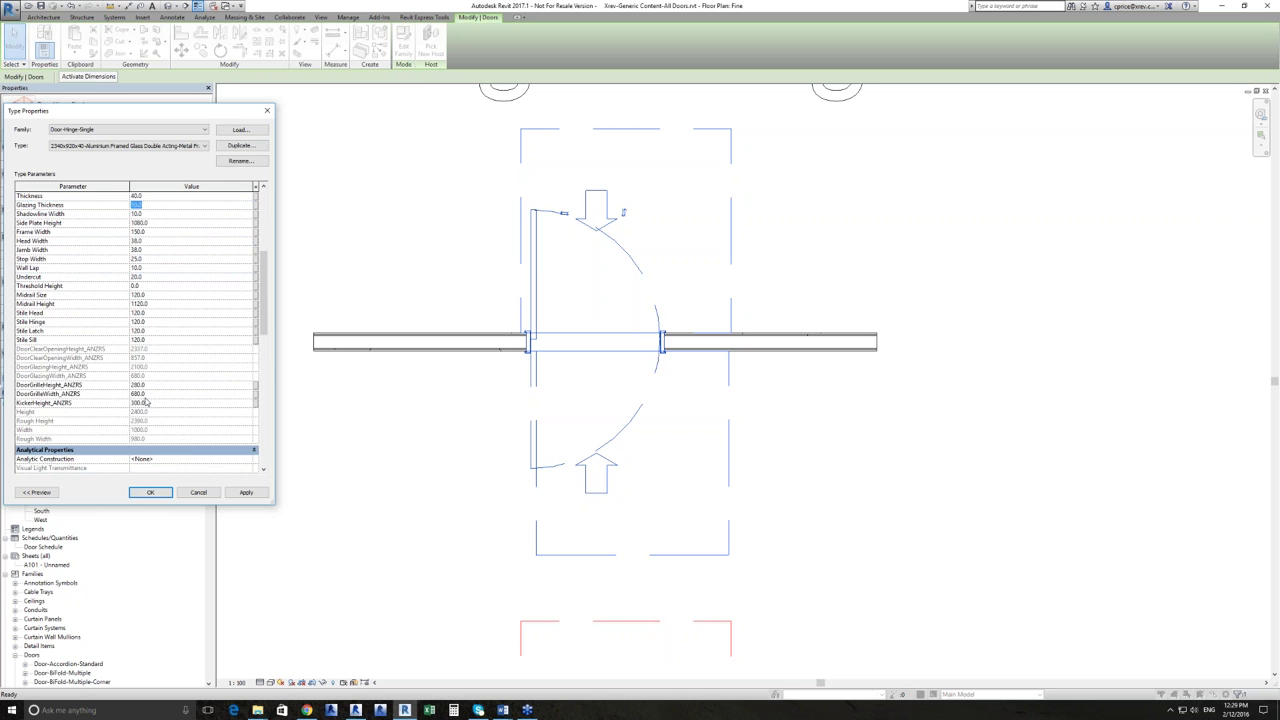
Review the type's identity data and visibility parameters, and close the type properties without saving changes.
scroll(145, 400, down, 10)
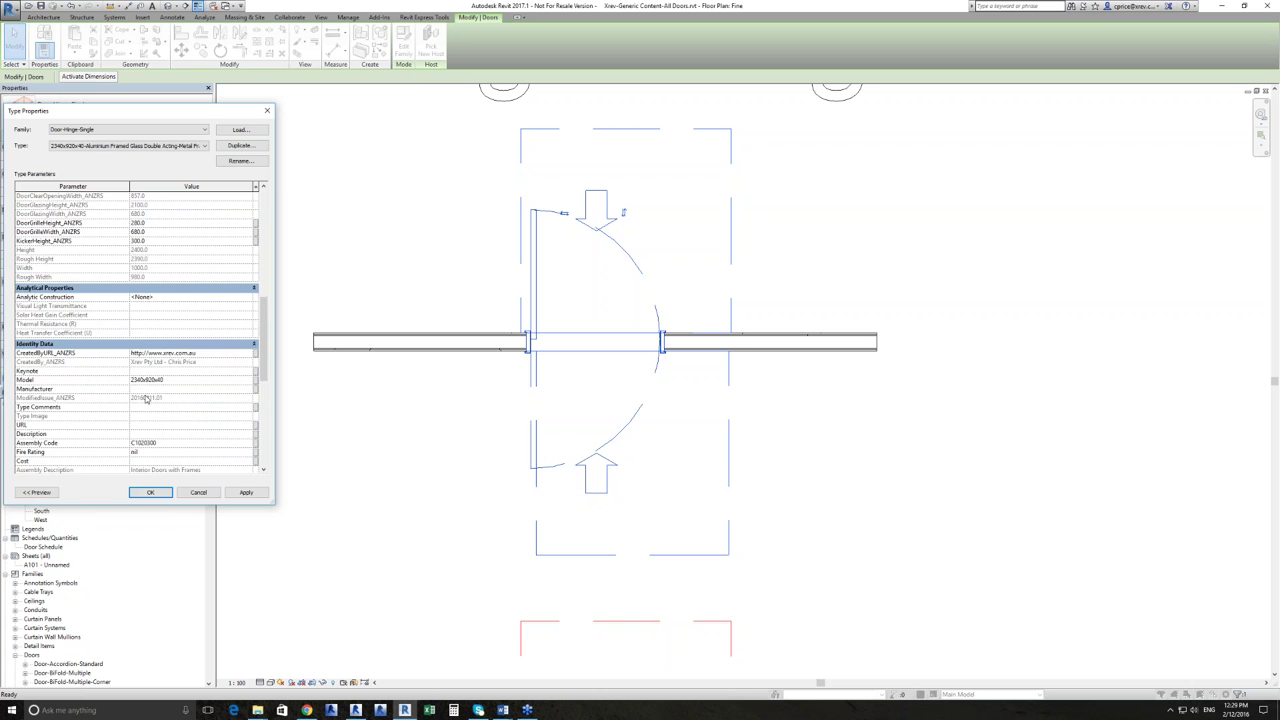
scroll(145, 398, down, 3)
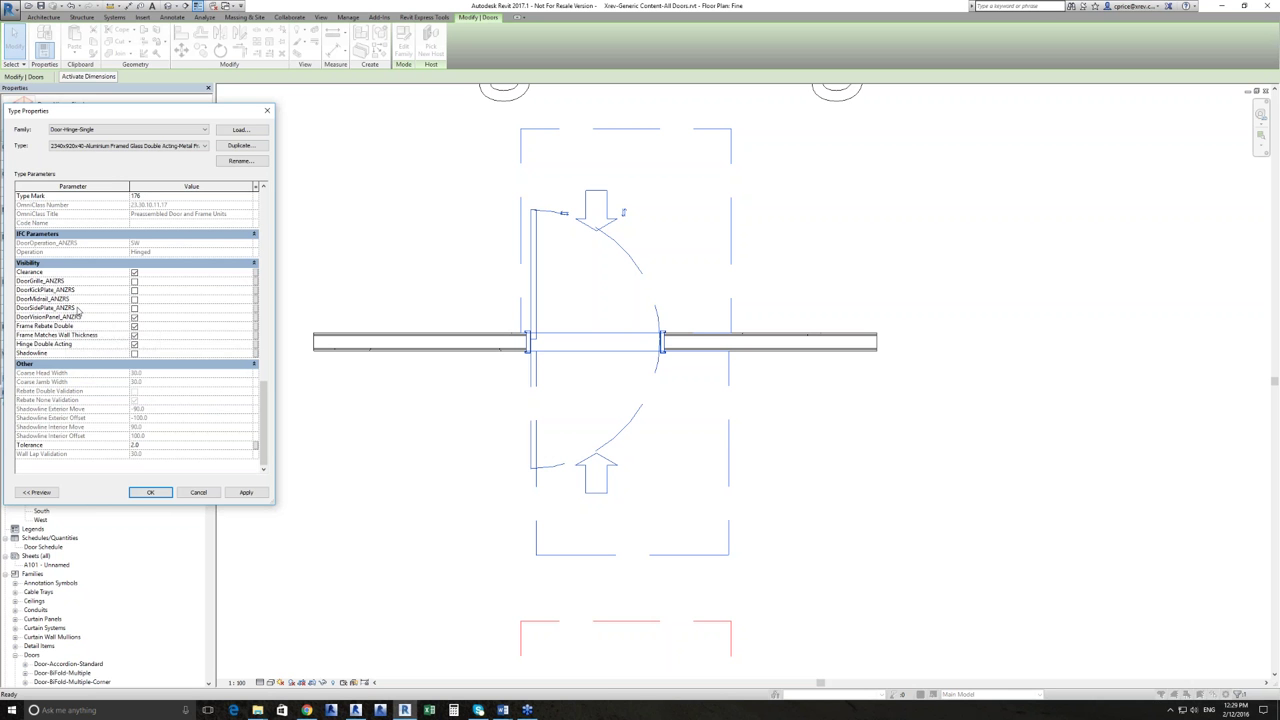
scroll(87, 347, up, 1)
scroll(87, 347, down, 1)
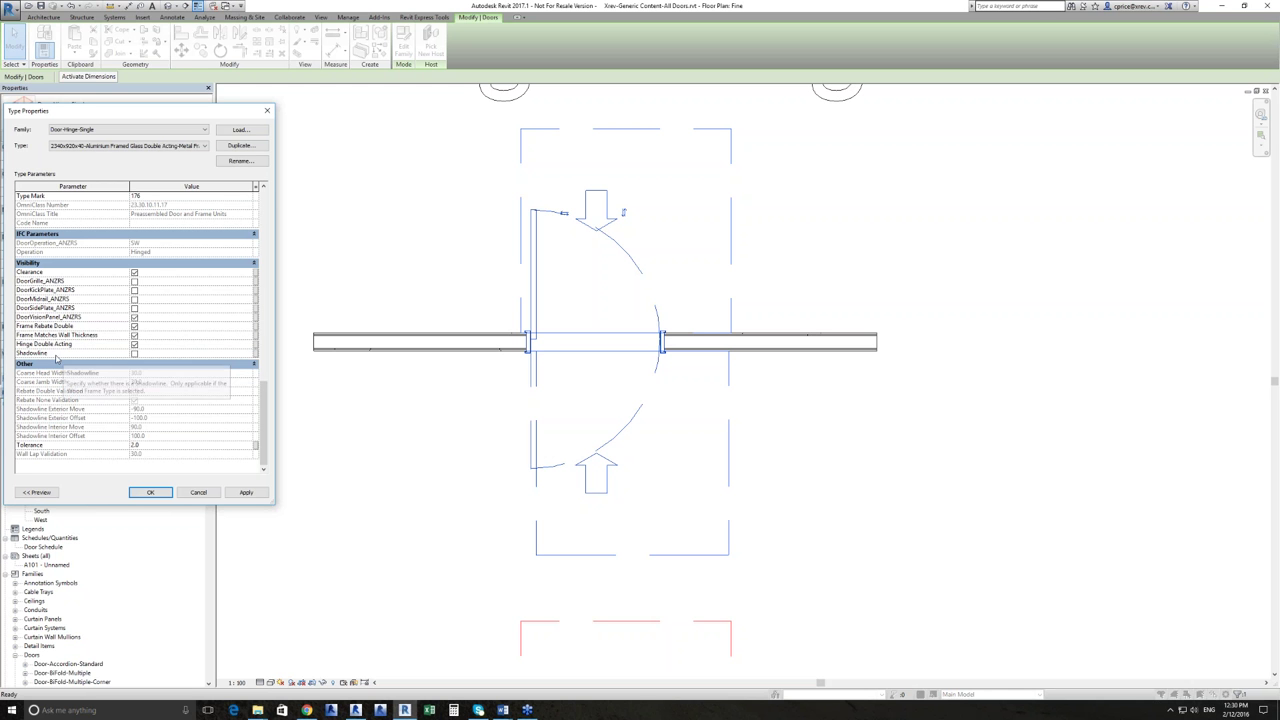
click(205, 493)
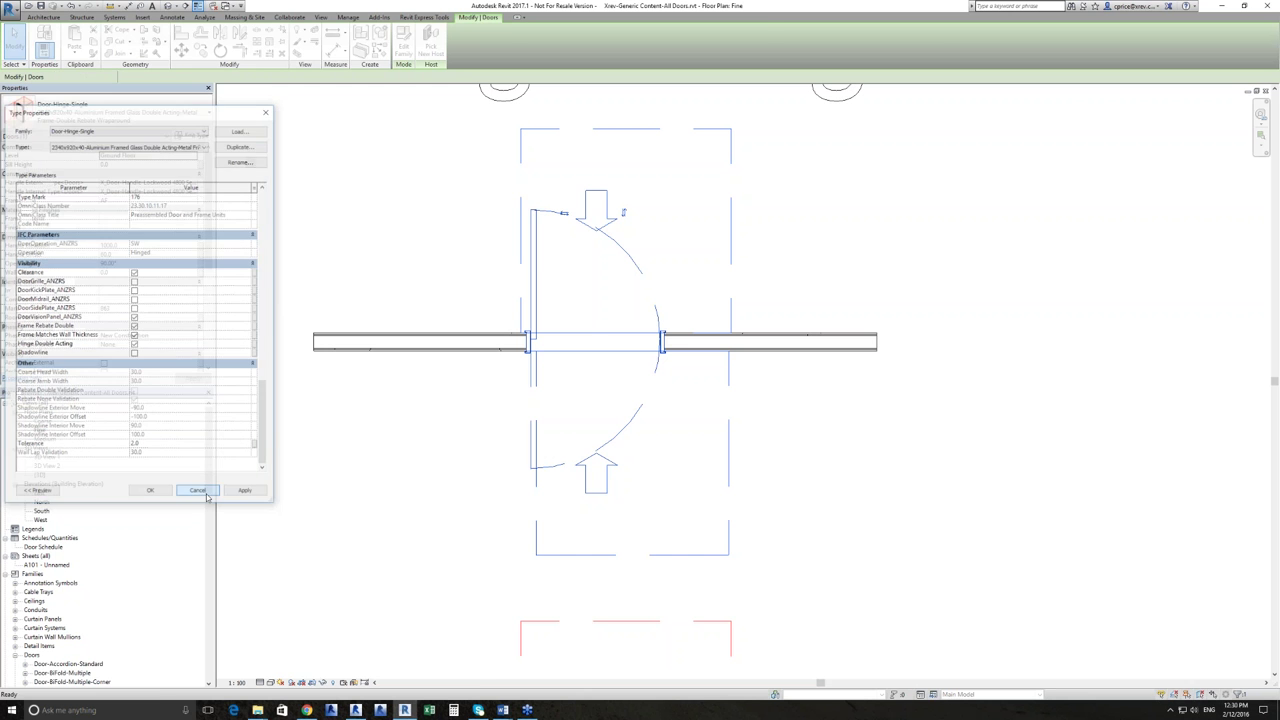
Deselect the door and inspect the frame and panel detail of another Hinge Single door in plan.
click(466, 254)
scroll(475, 620, down, 5)
scroll(383, 475, up, 6)
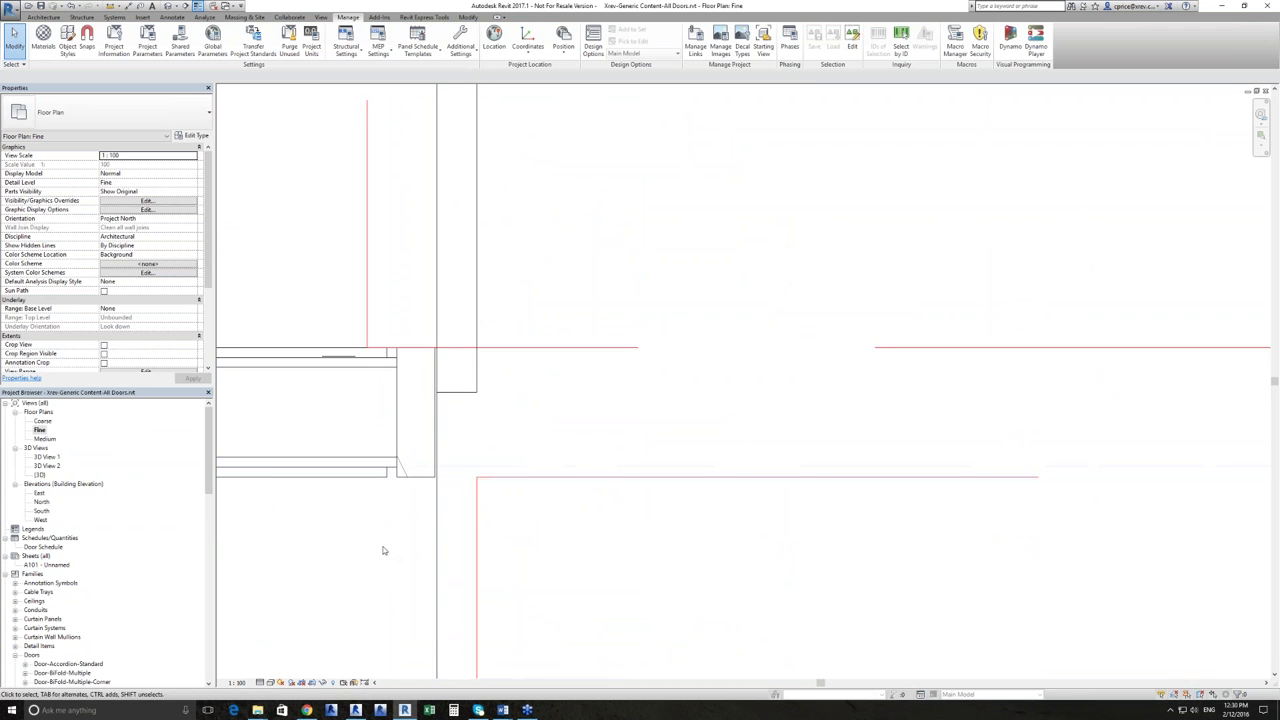
scroll(390, 480, down, 3)
scroll(388, 408, down, 5)
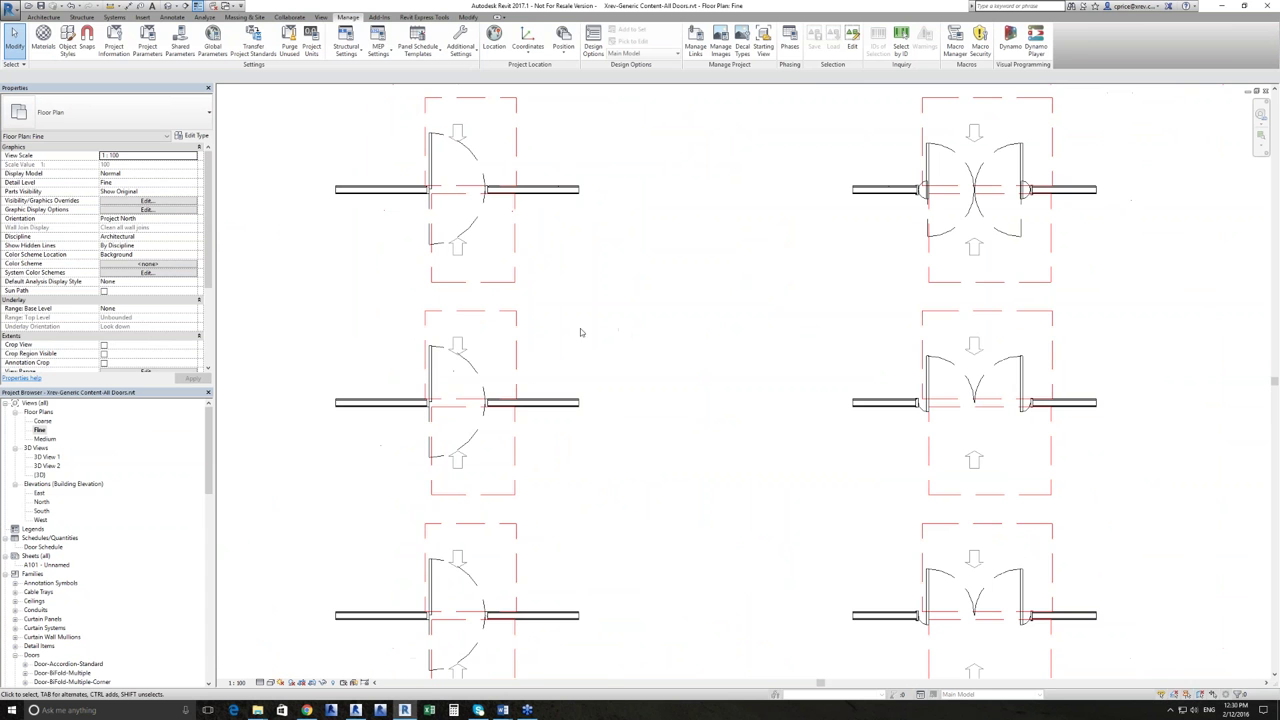
Select a Face Slider Single door in the floor plan and review its handle, architrave, approach type and wall validation properties.
scroll(590, 315, down, 6)
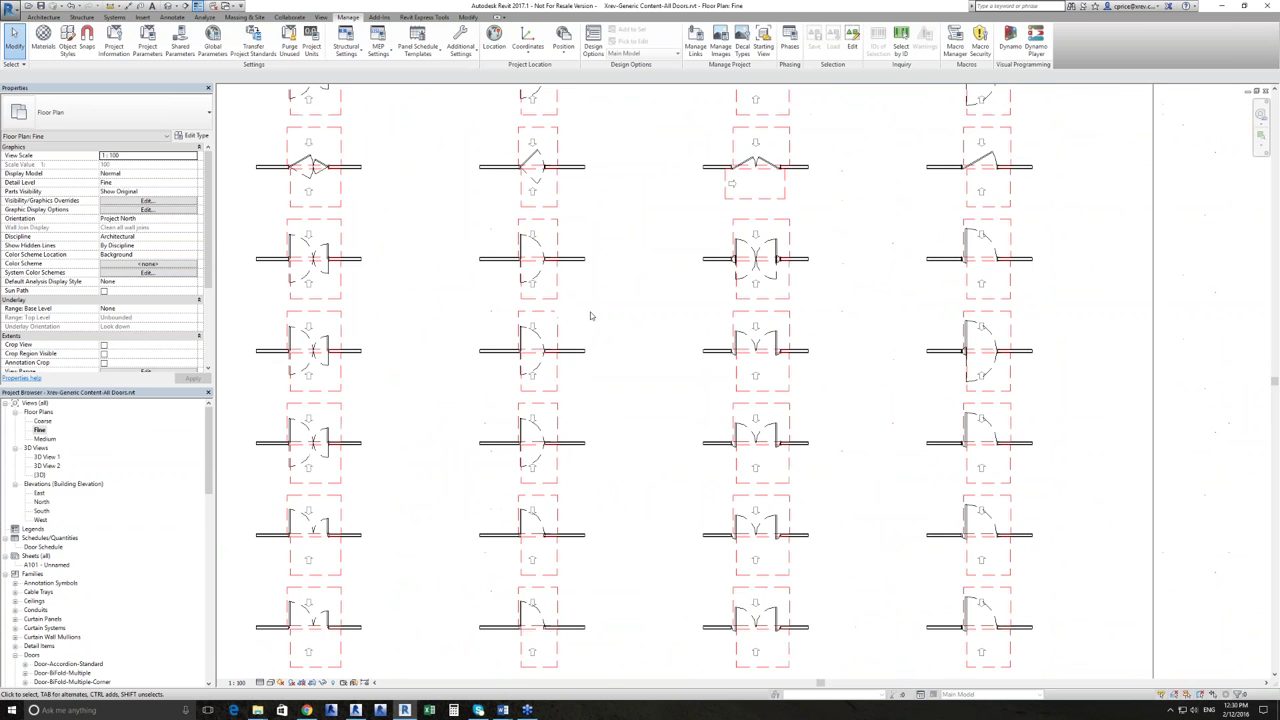
middle_drag(570, 339, 704, 465)
middle_drag(435, 338, 771, 334)
scroll(714, 296, up, 3)
scroll(714, 296, up, 5)
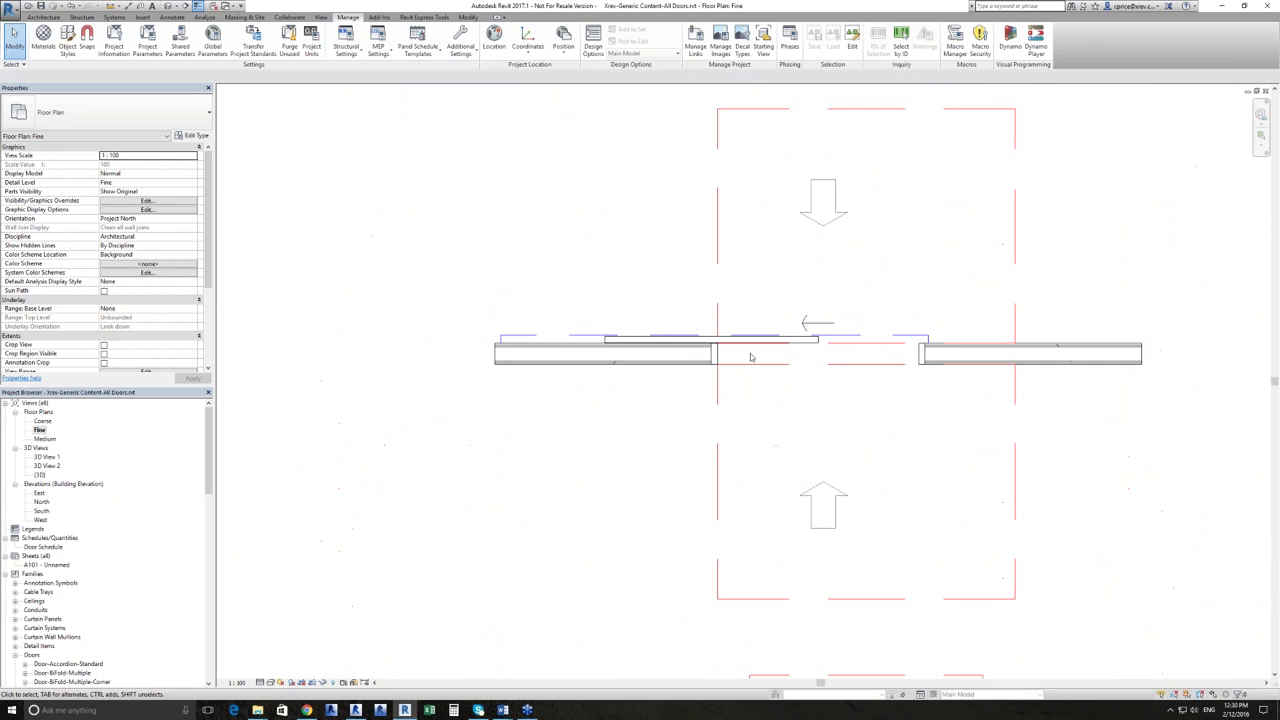
click(729, 337)
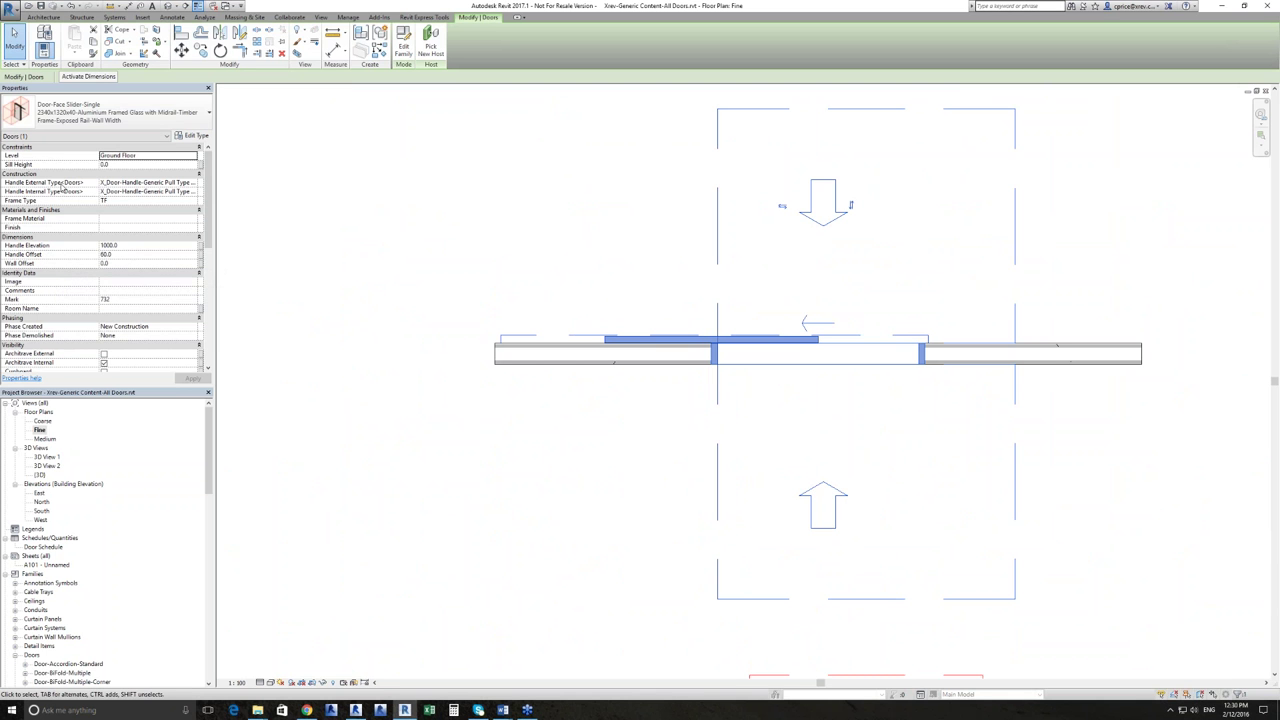
scroll(69, 262, down, 4)
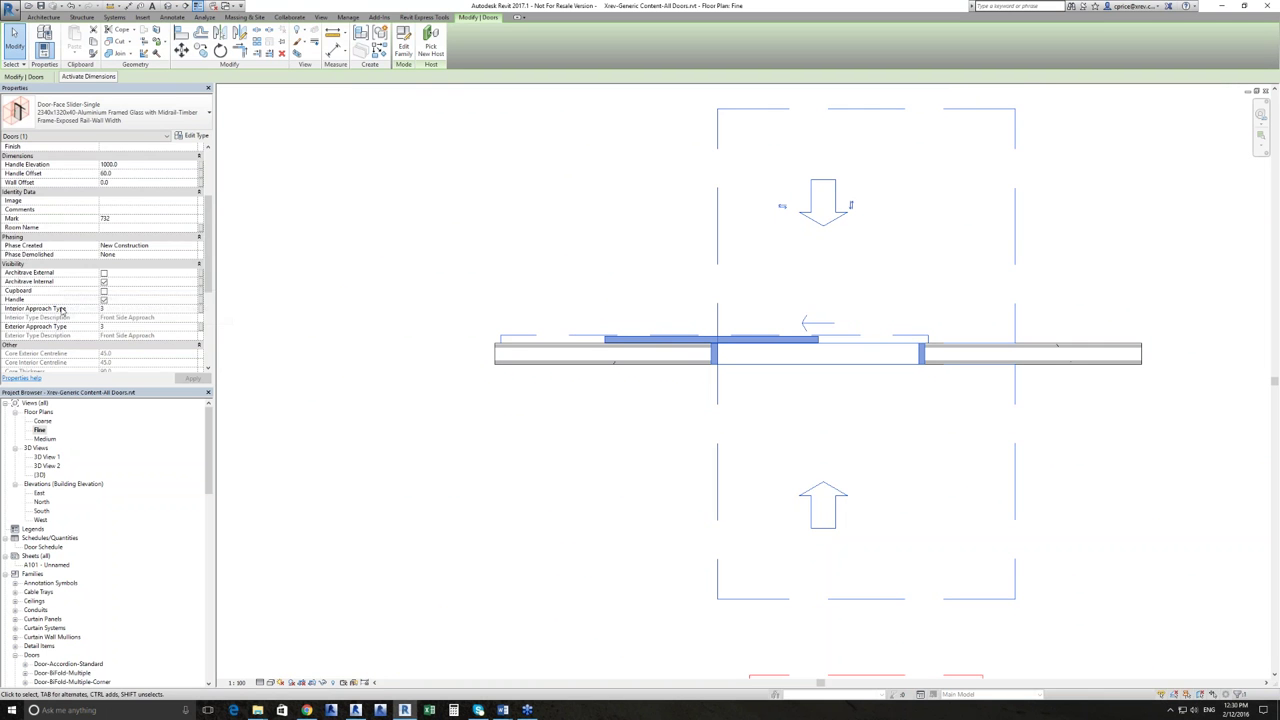
scroll(66, 310, down, 2)
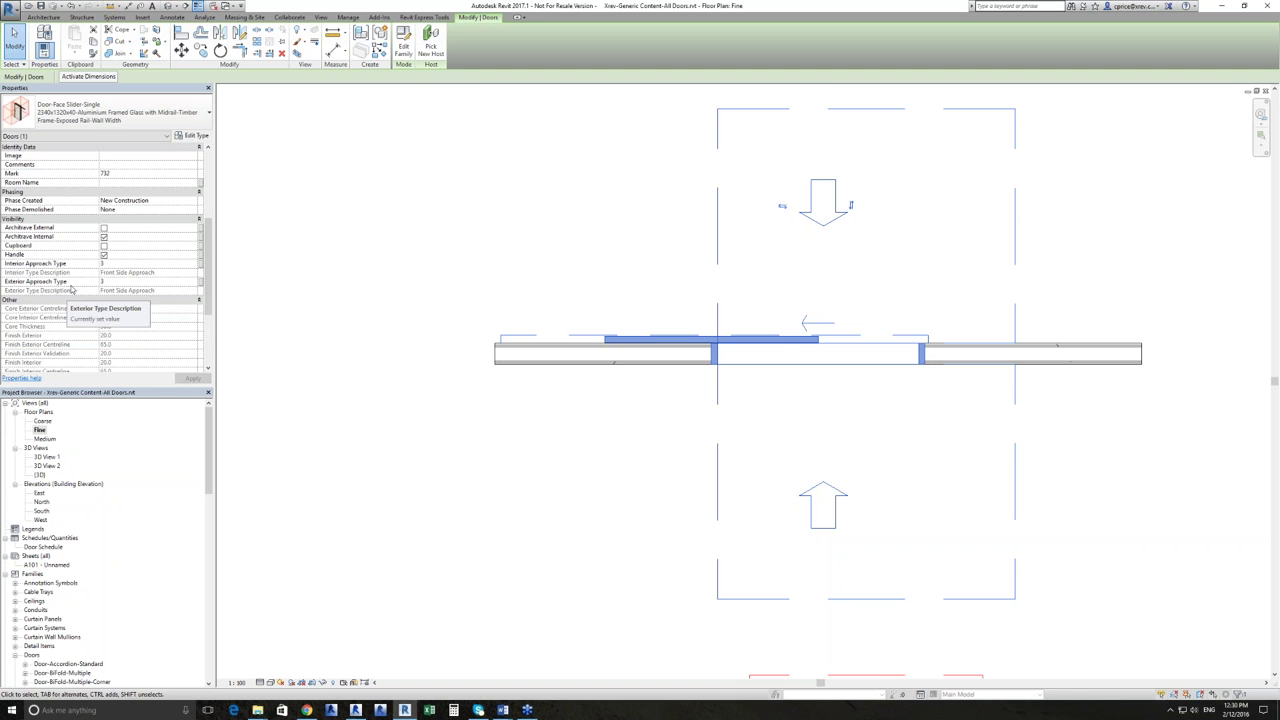
scroll(73, 275, down, 5)
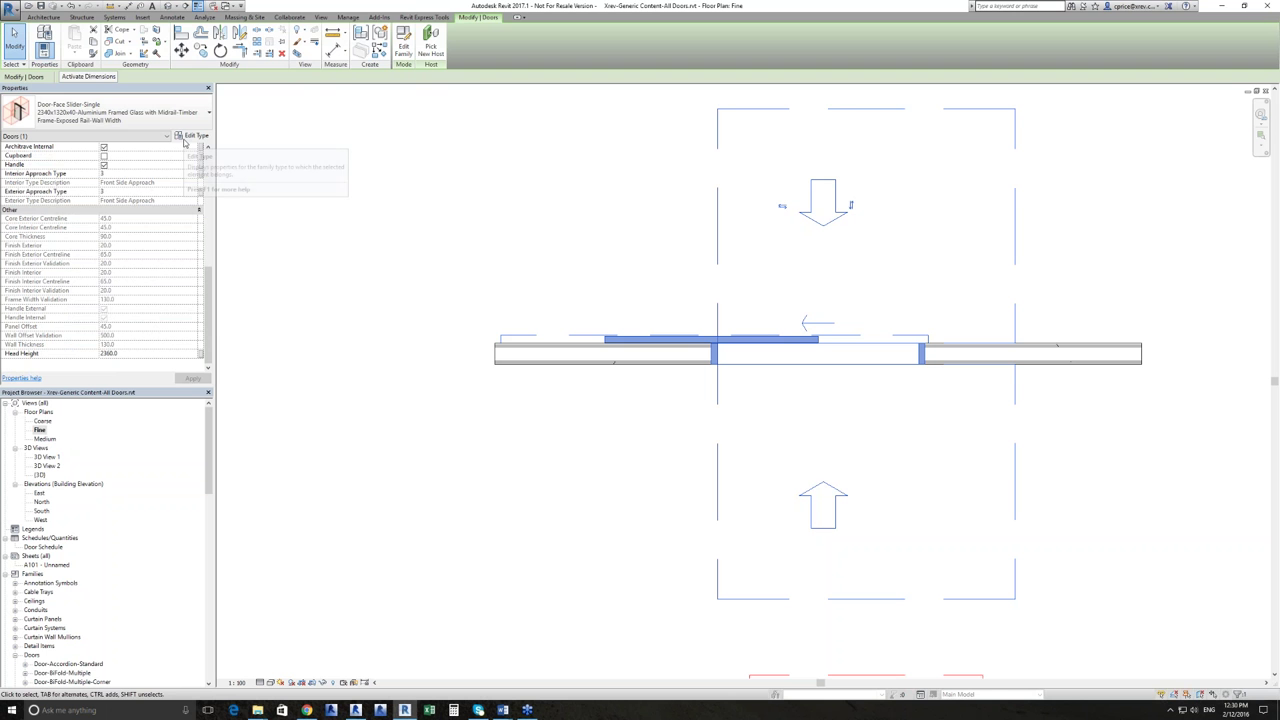
Review the Face Slider door type's construction, material, dimension and visibility parameters, and close the type properties without saving changes.
click(189, 139)
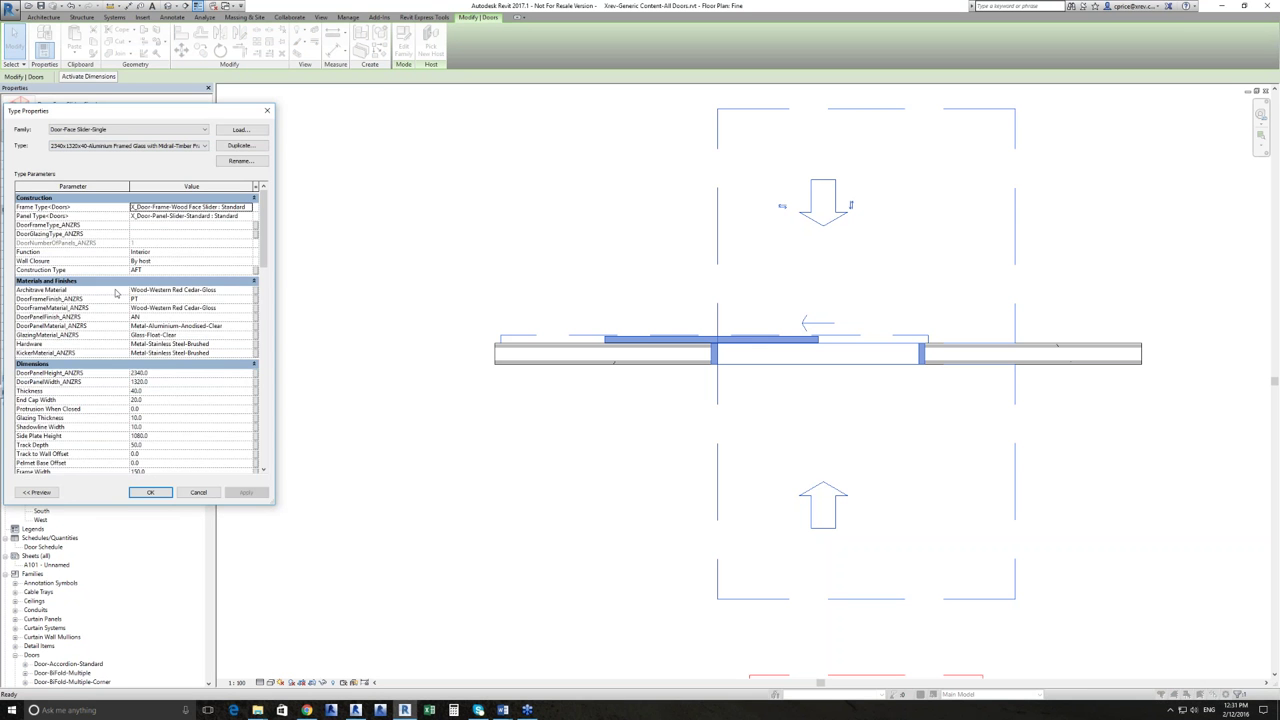
scroll(115, 293, down, 7)
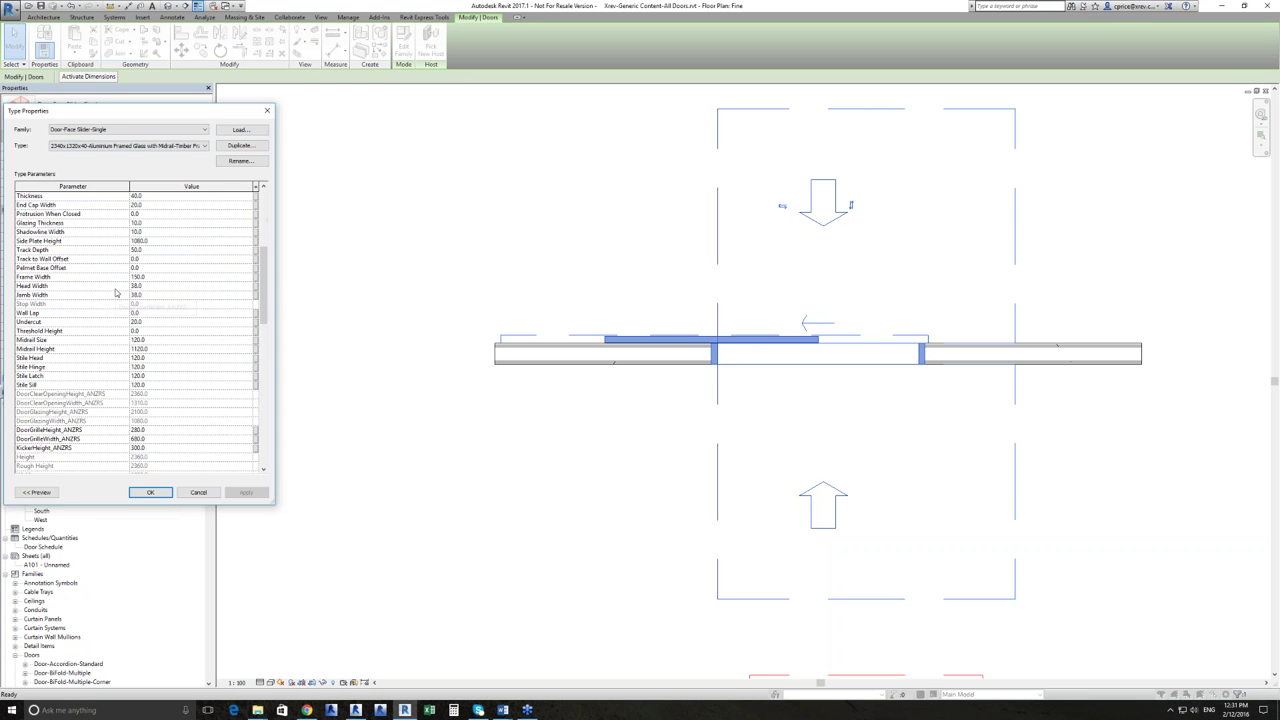
scroll(95, 260, up, 7)
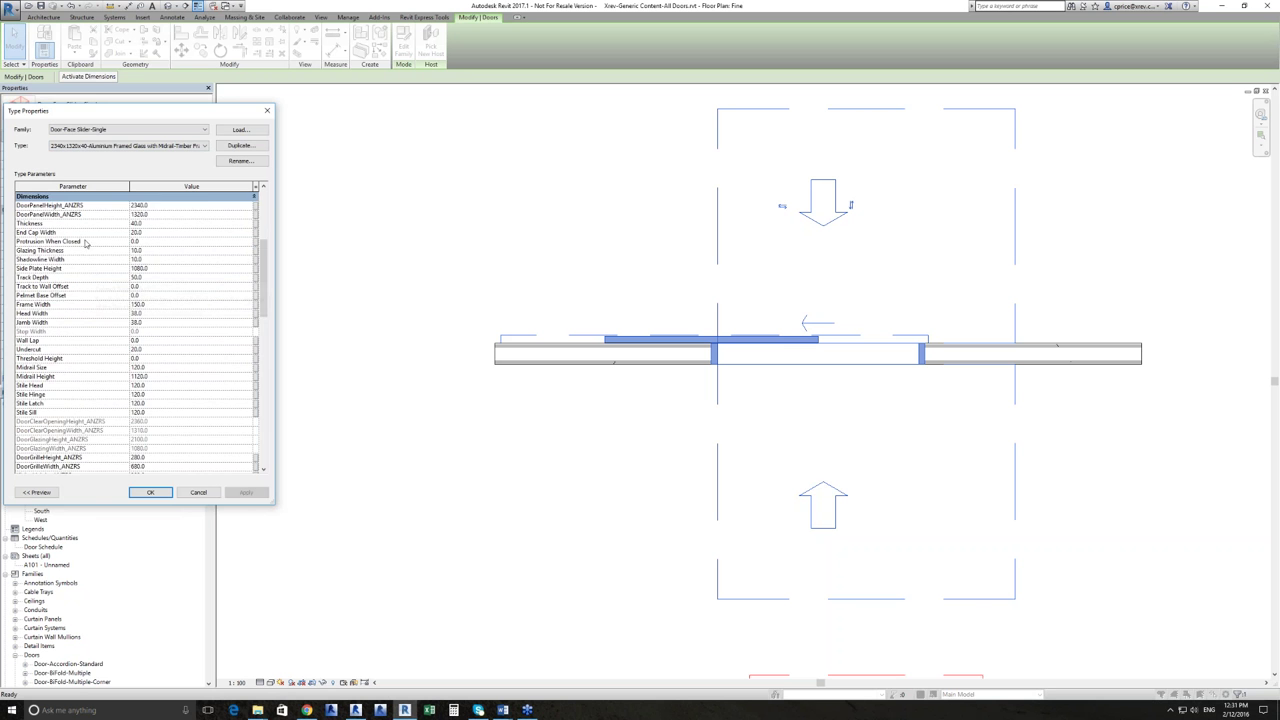
scroll(98, 230, down, 3)
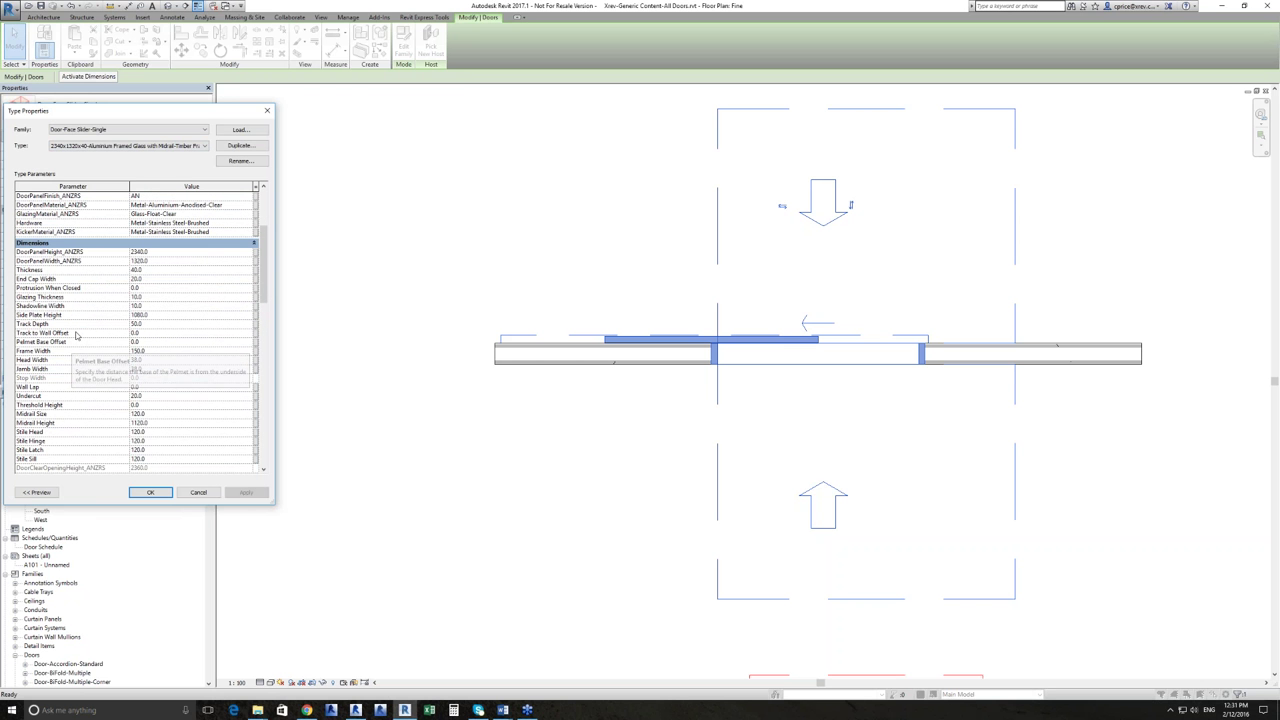
scroll(81, 355, down, 3)
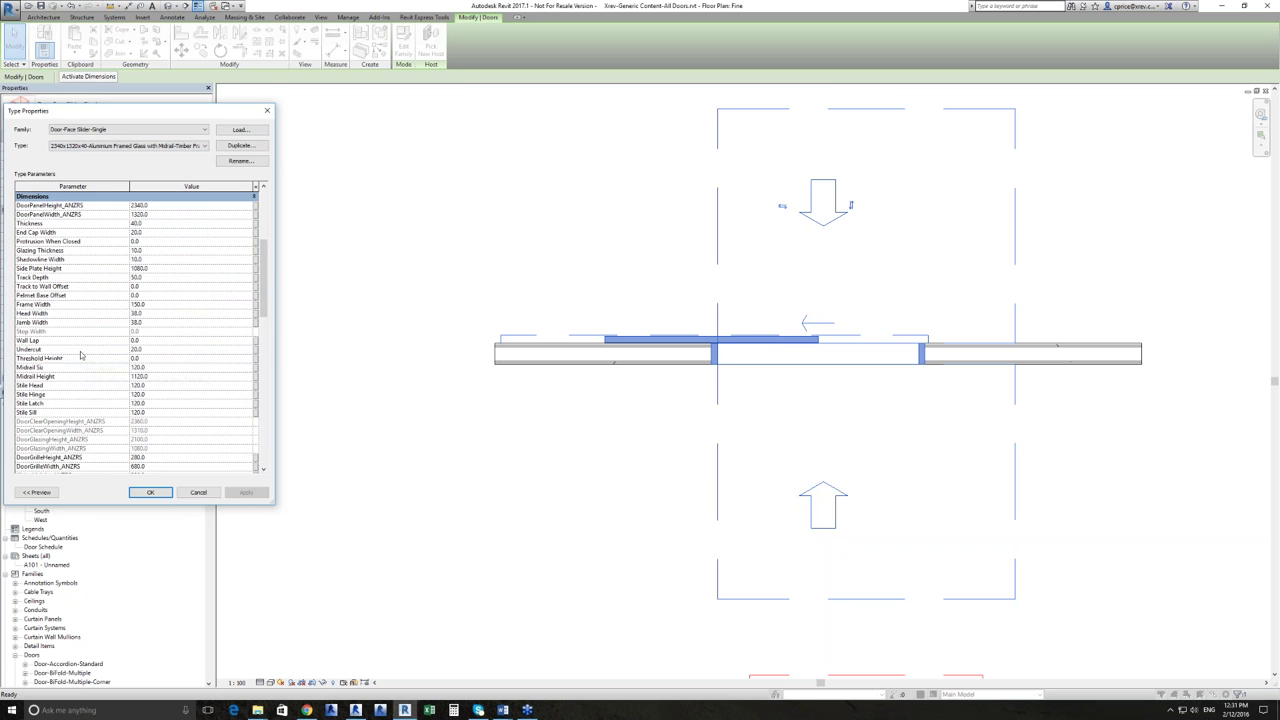
scroll(83, 360, down, 2)
scroll(83, 360, down, 4)
scroll(50, 410, down, 7)
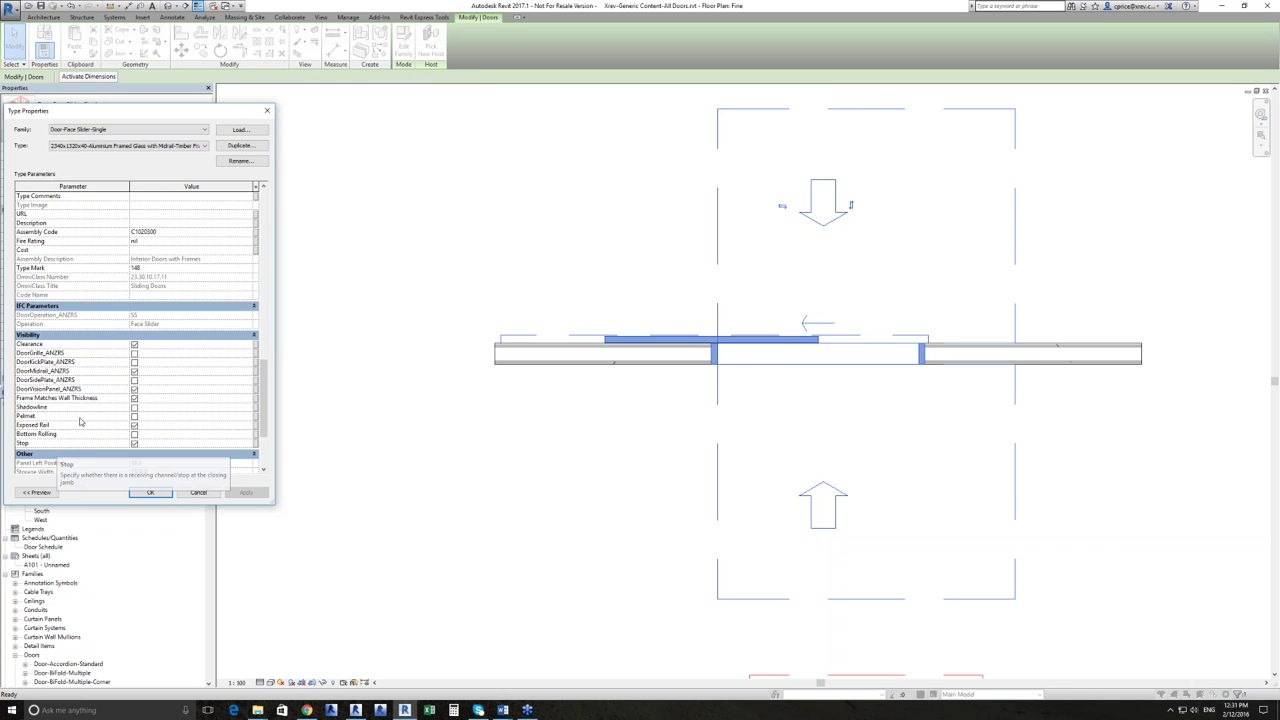
click(199, 493)
Deselect the door, switch to the All Doors {3D} view, and orbit around to the back of the Face Slider row.
click(326, 254)
click(227, 6)
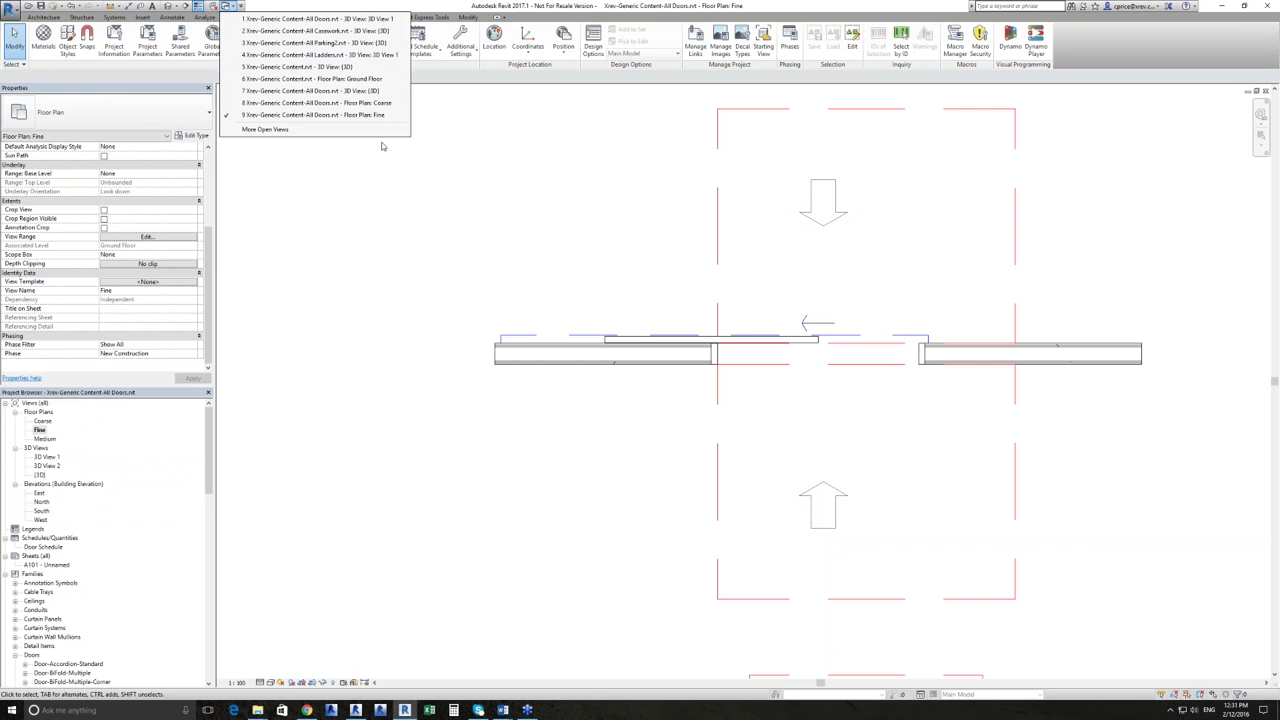
click(378, 91)
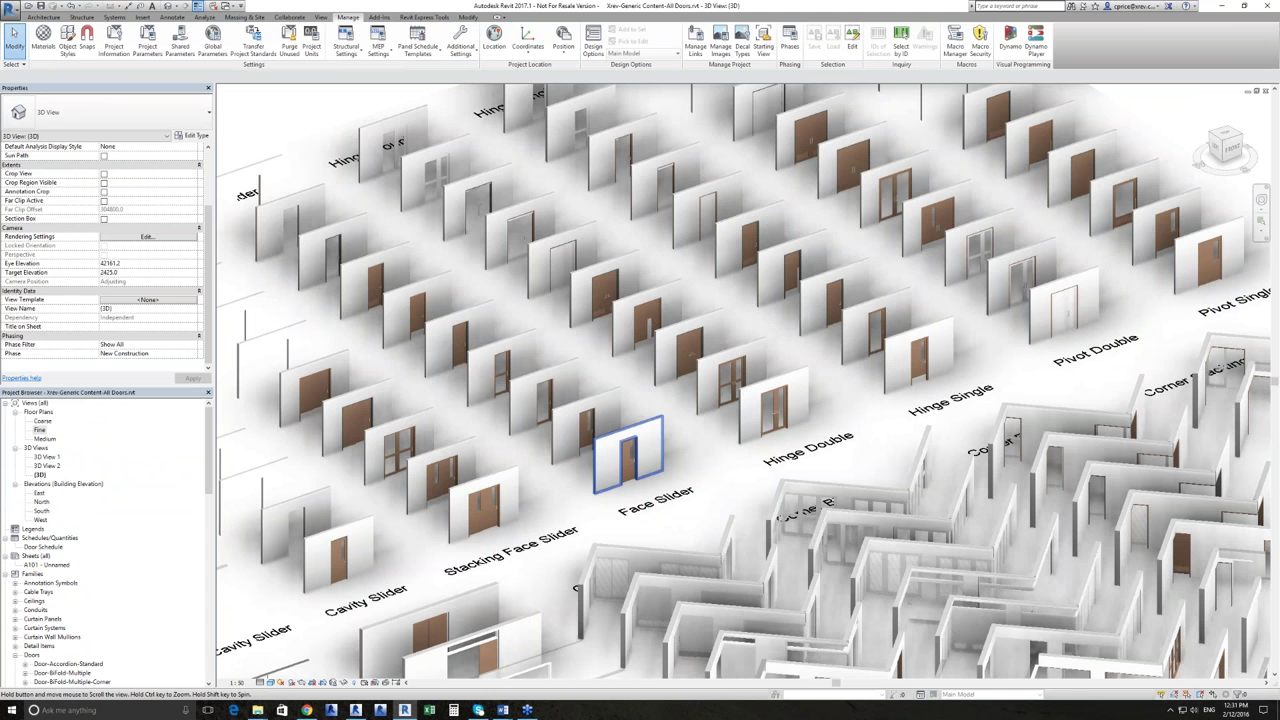
click(628, 455)
shift+middle_drag(628, 455, 715, 543)
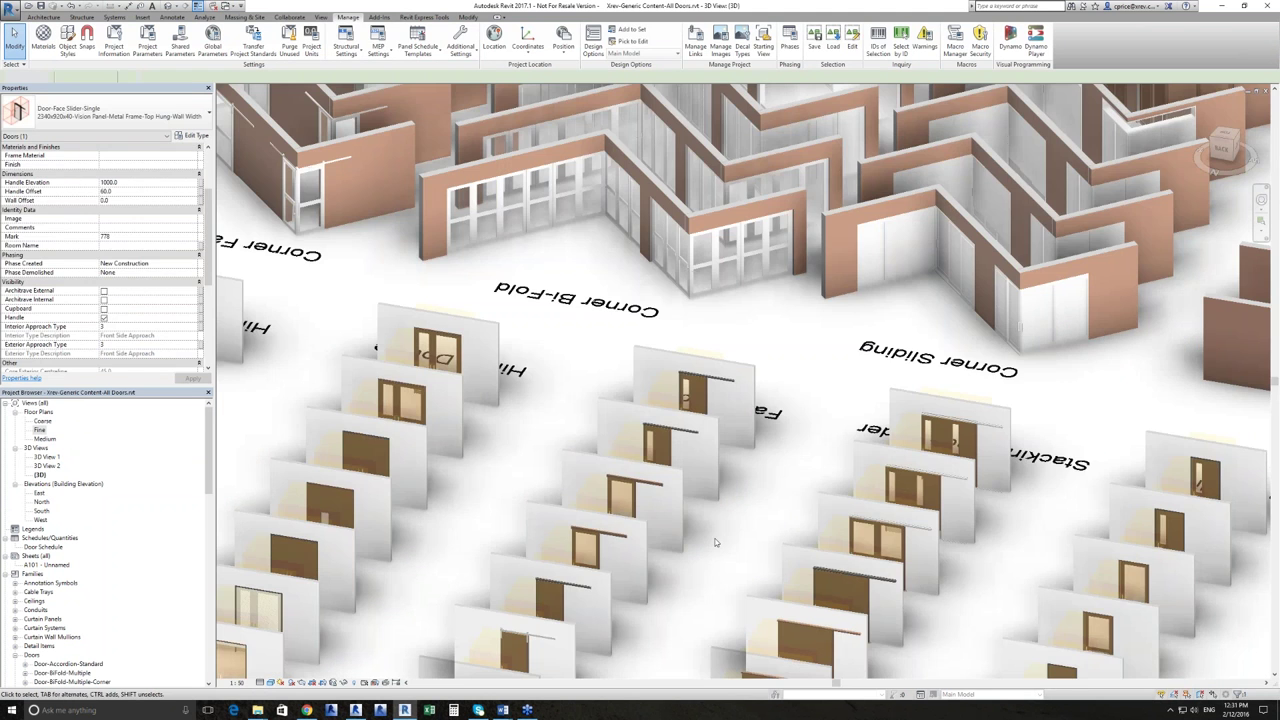
scroll(715, 543, up, 10)
key(Escape)
Inspect the exposed rails, bottom-rolling tracks and pelmets above the Face Slider doors in 3D.
middle_drag(914, 349, 843, 450)
scroll(753, 340, up, 4)
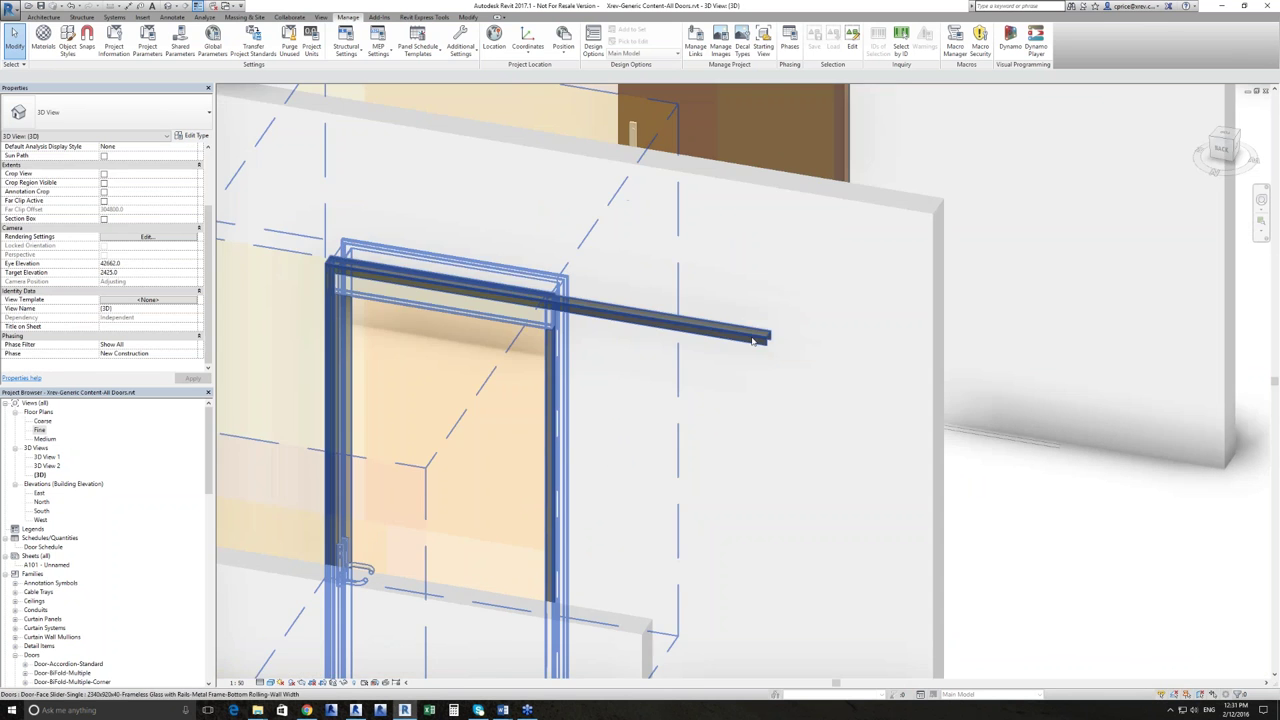
middle_drag(1011, 363, 1193, 241)
scroll(812, 393, down, 2)
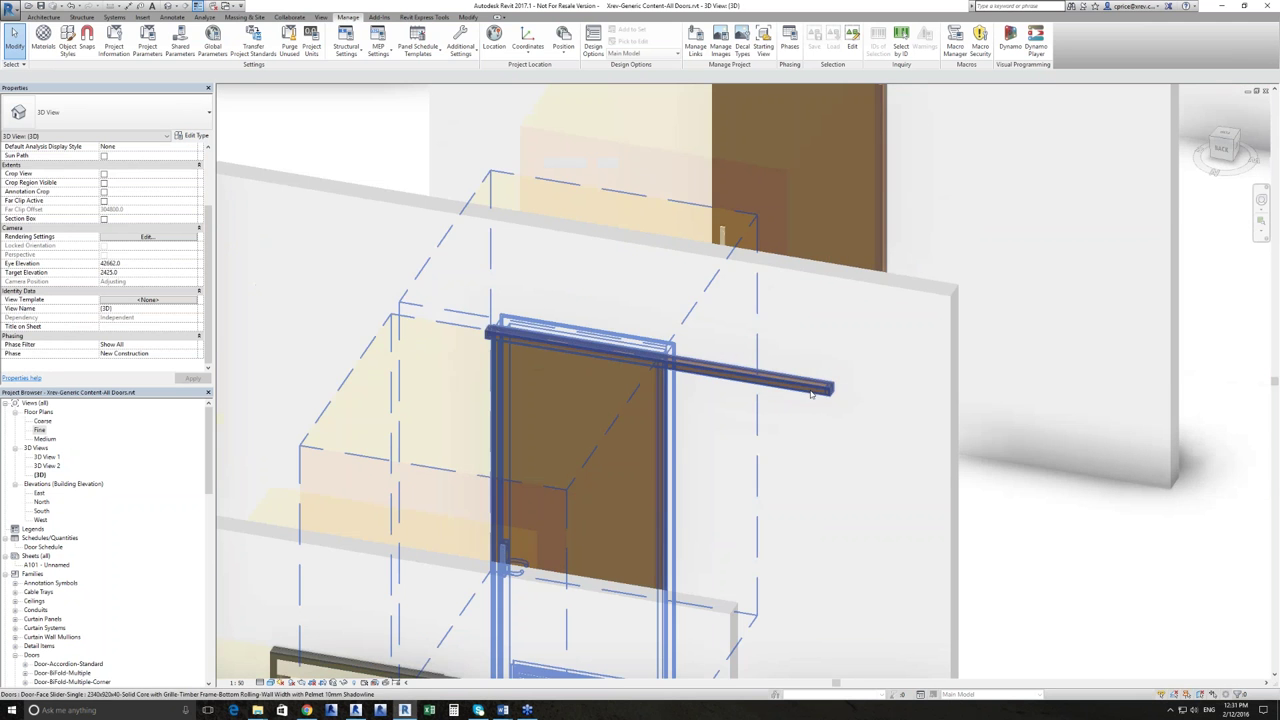
middle_drag(812, 393, 802, 520)
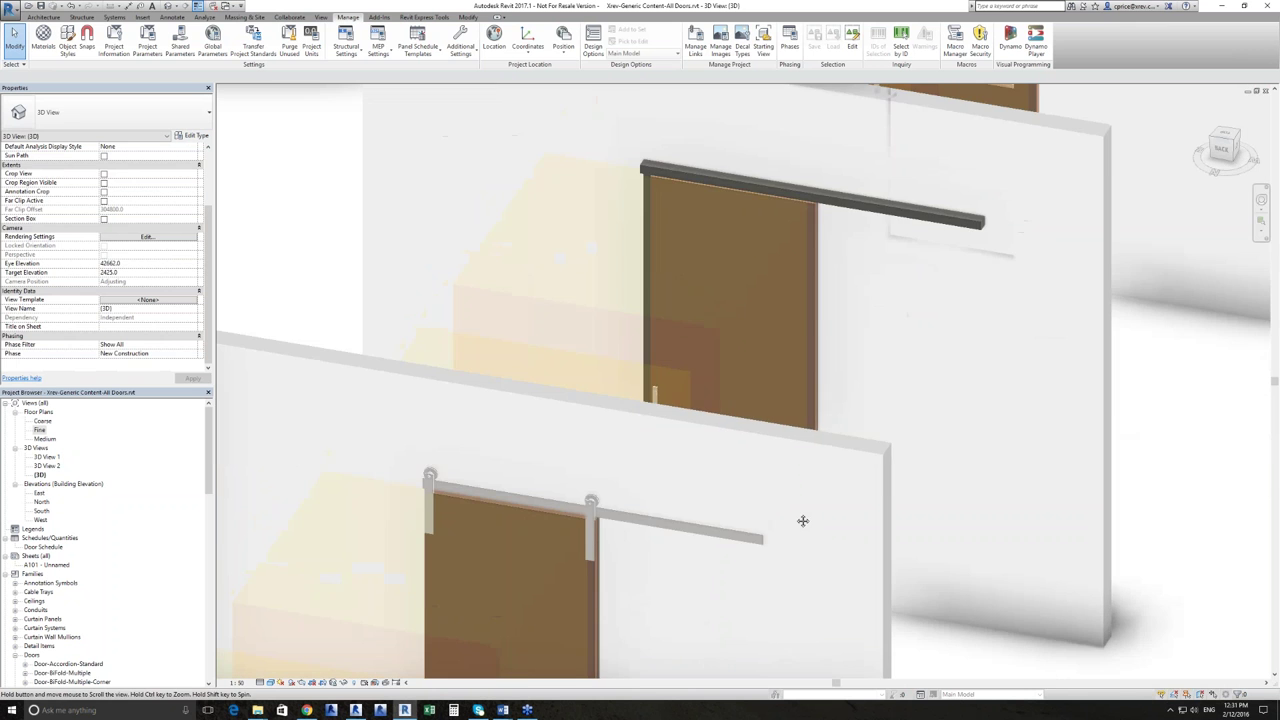
scroll(731, 600, down, 2)
middle_drag(891, 430, 790, 497)
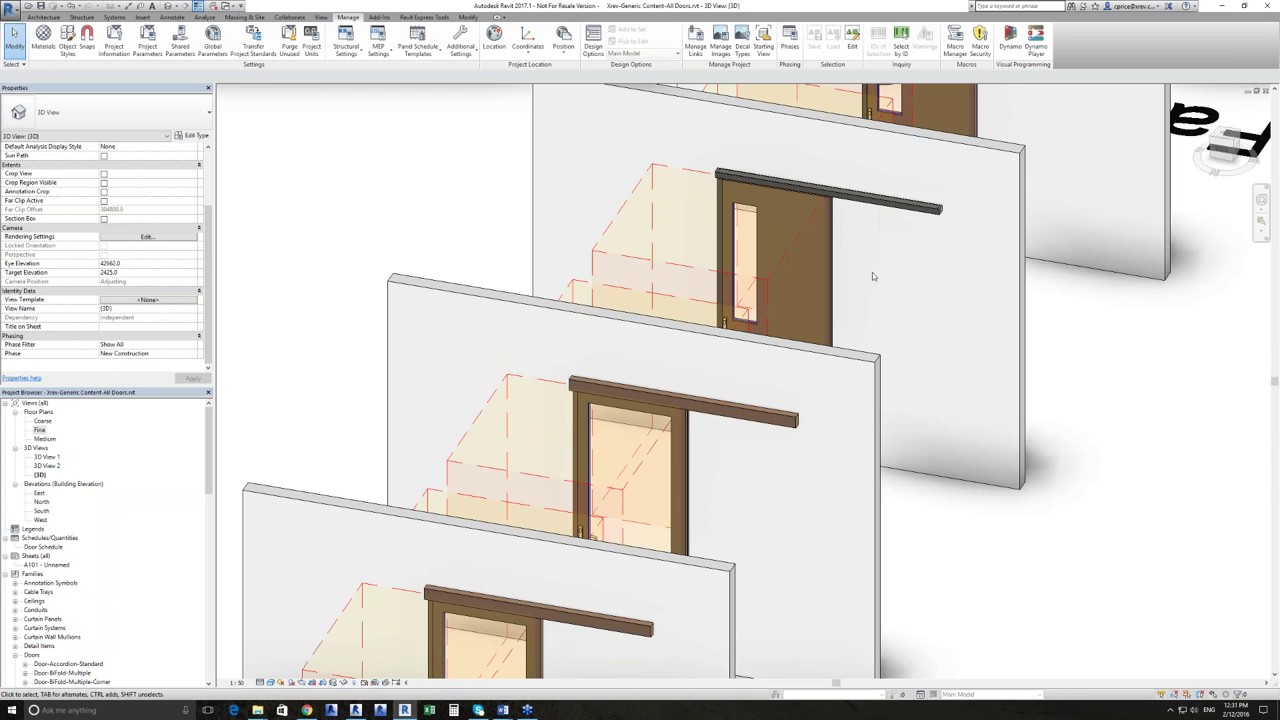
scroll(960, 434, down, 3)
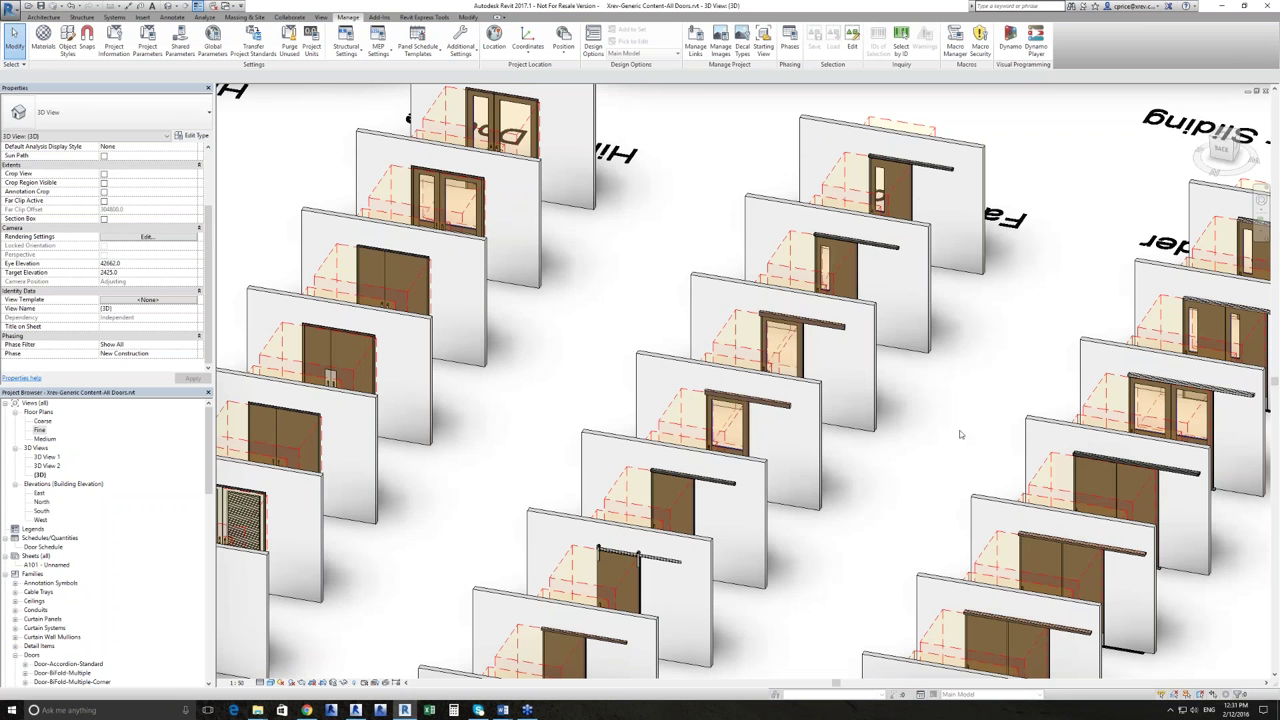
Examine the Stacking Face Slider doors, check the frameless glass bottom-rolling one, and look over the neighbouring Cavity Slider row.
scroll(758, 607, down, 3)
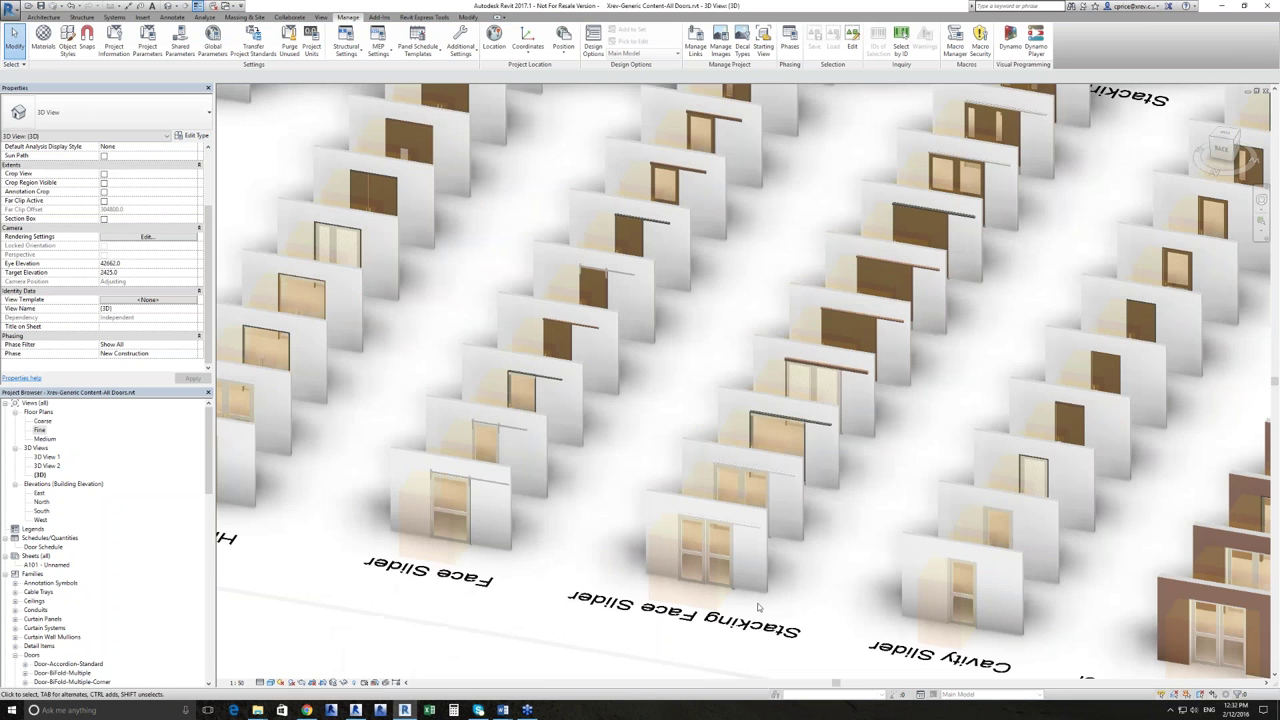
scroll(914, 347, up, 4)
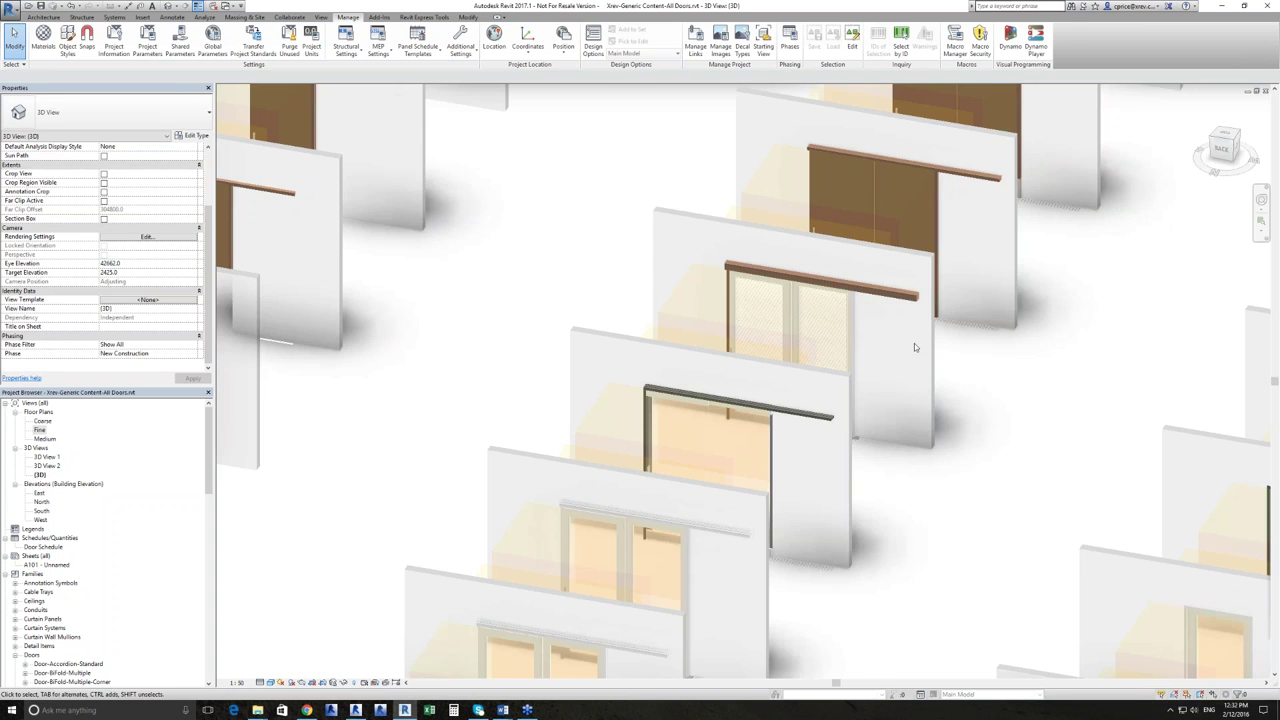
scroll(783, 386, down, 3)
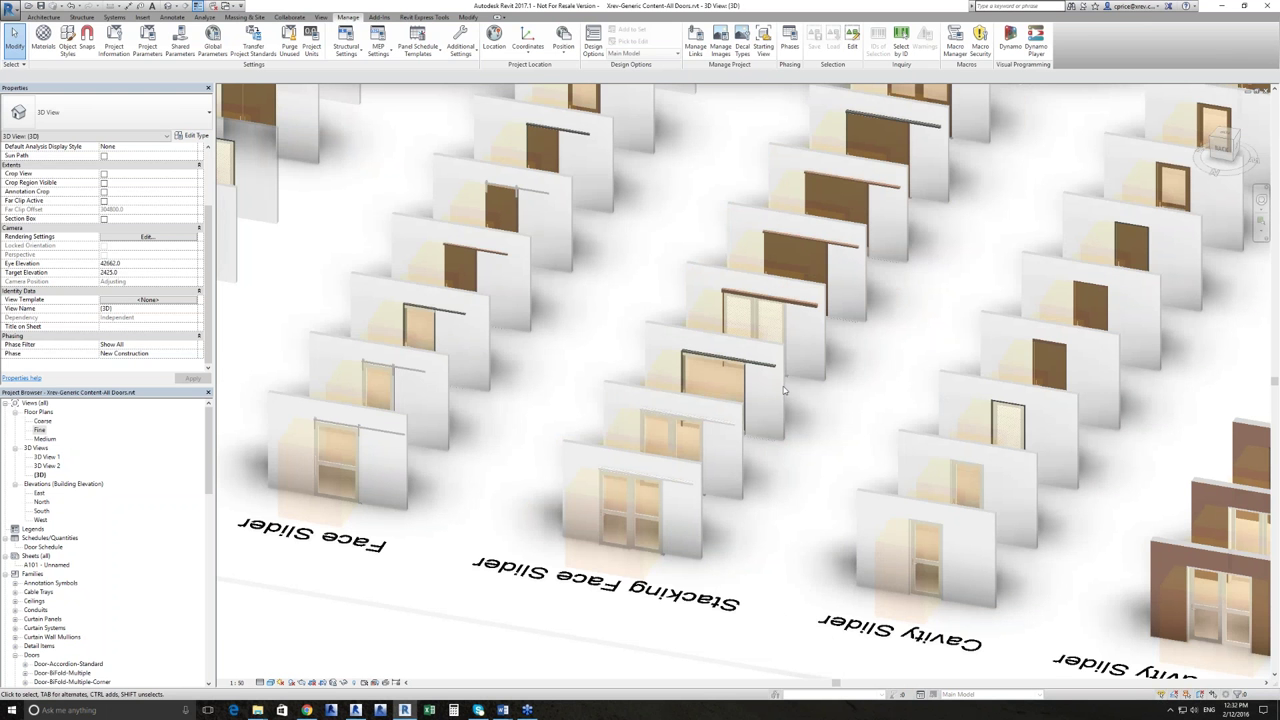
scroll(783, 386, up, 1)
click(775, 385)
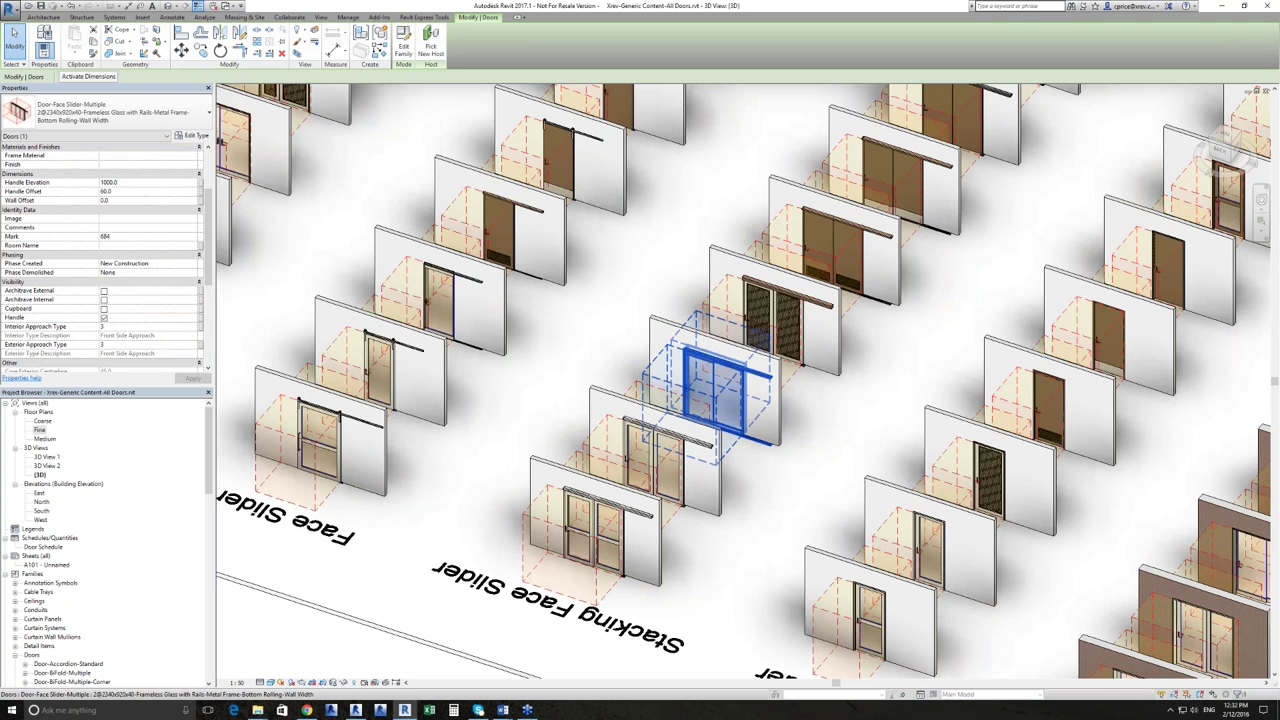
key(Escape)
middle_drag(1117, 450, 912, 390)
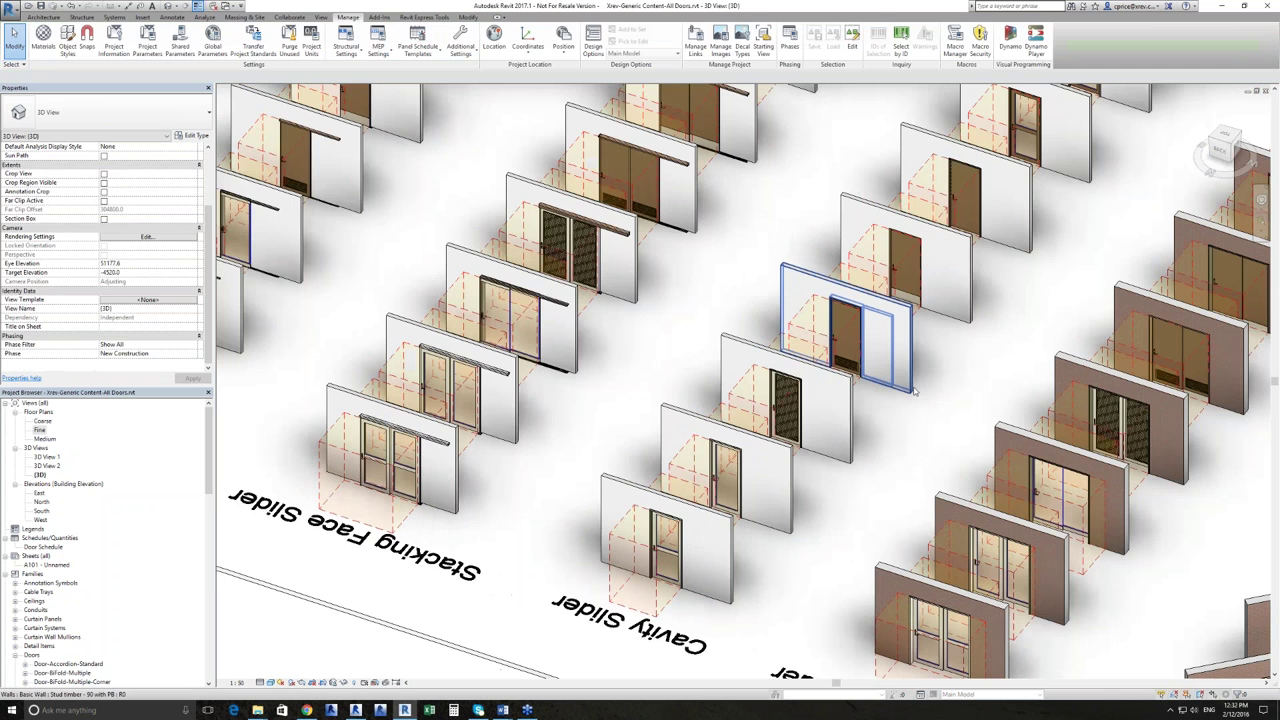
Return to the Fine floor plan and inspect the wall cavity, pocket stud and jamb detail of a Cavity Slider door.
key(ctrl+Tab)
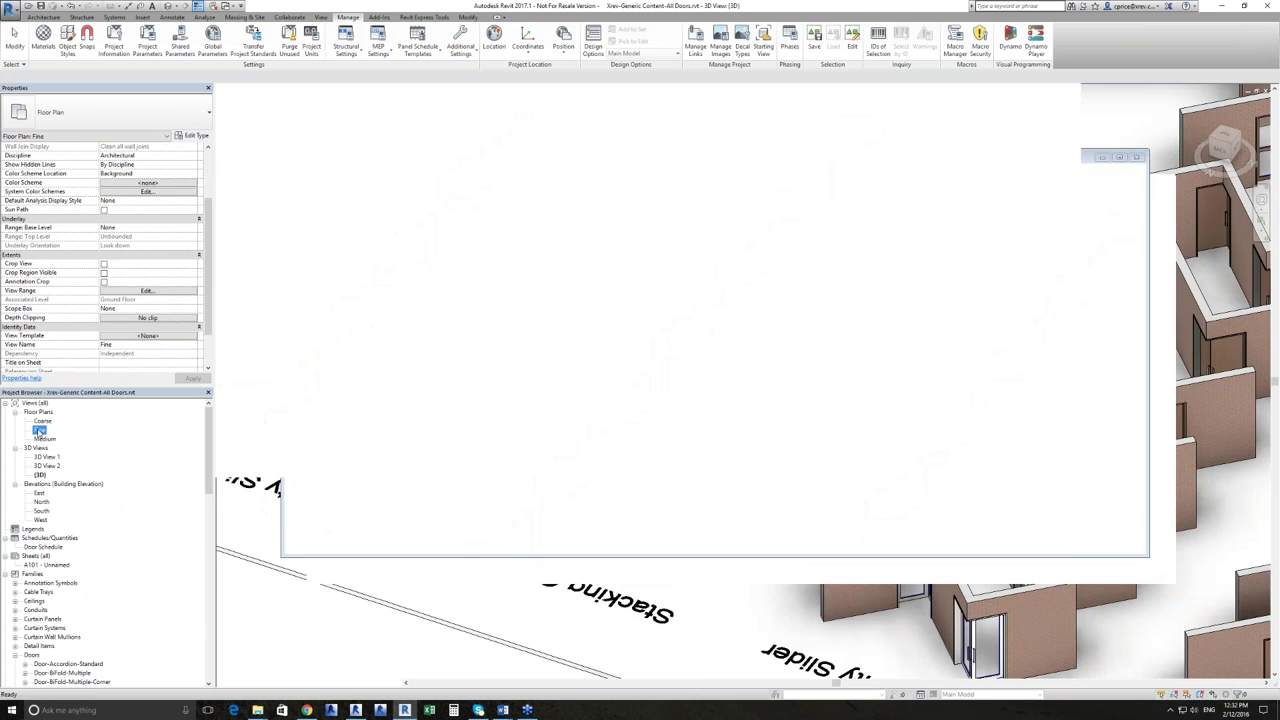
middle_drag(608, 420, 958, 390)
scroll(600, 438, up, 10)
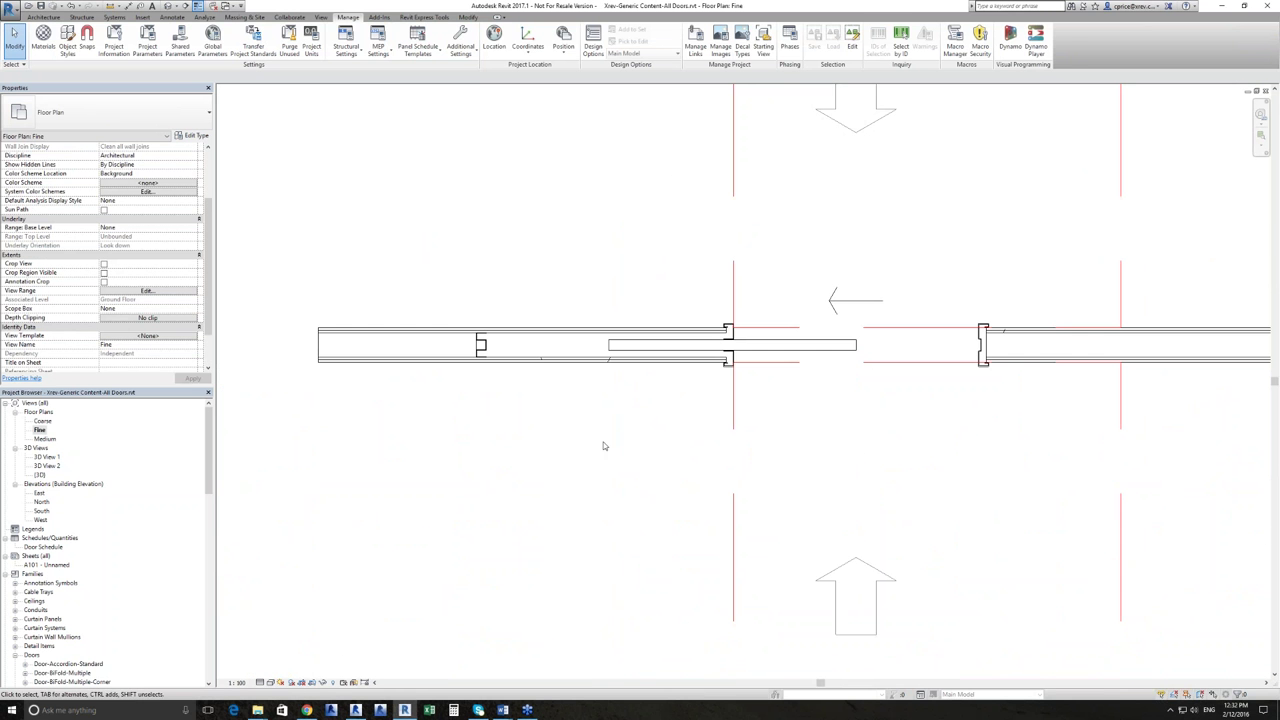
scroll(478, 350, up, 4)
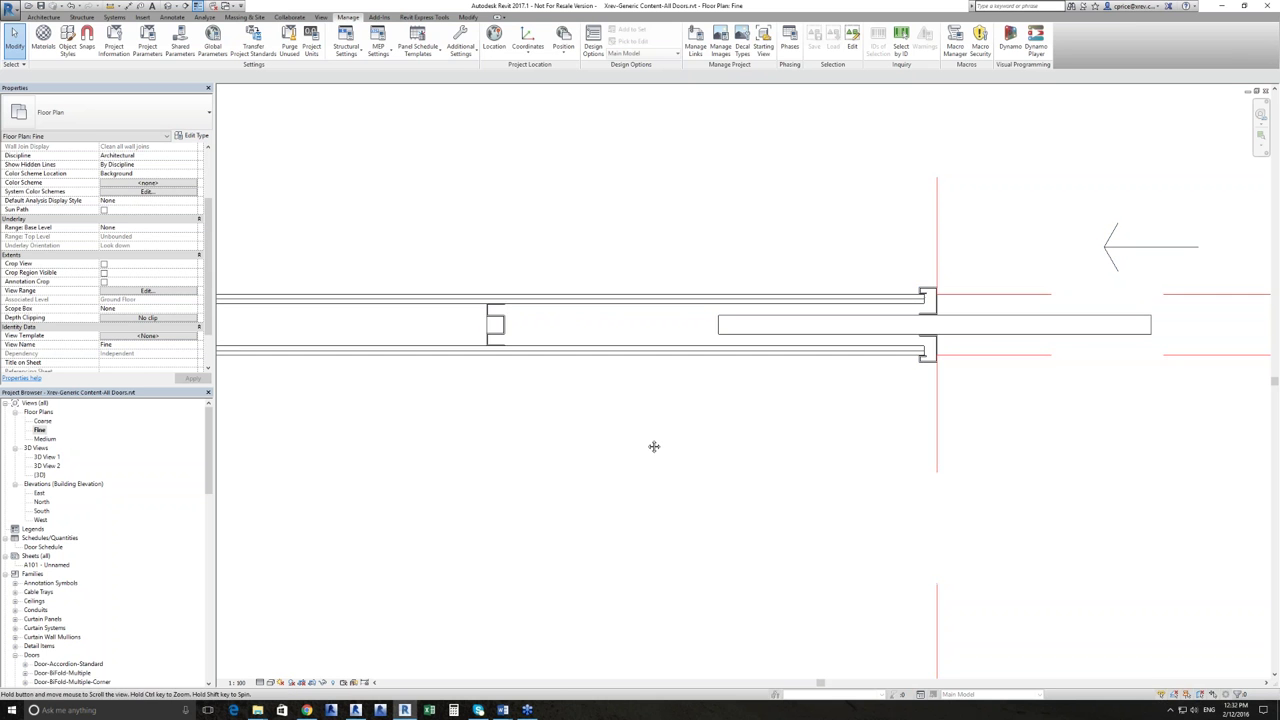
middle_drag(637, 426, 660, 463)
scroll(594, 426, down, 1)
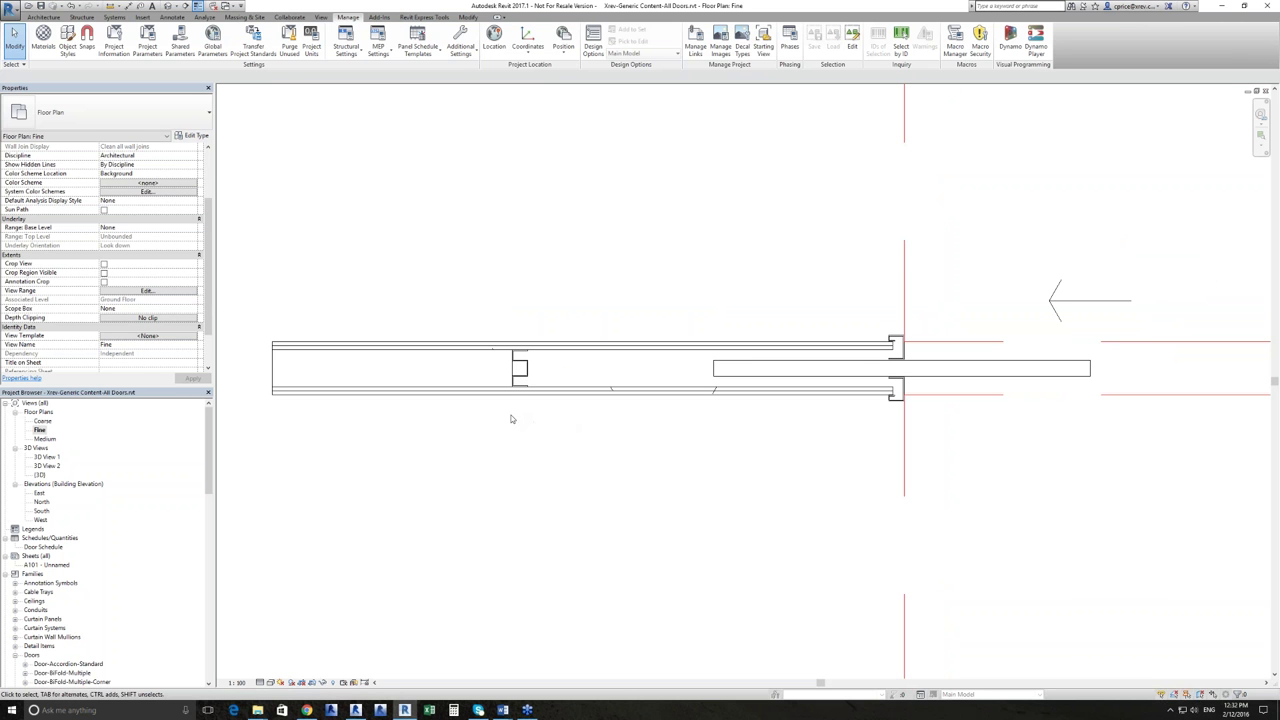
scroll(514, 383, down, 1)
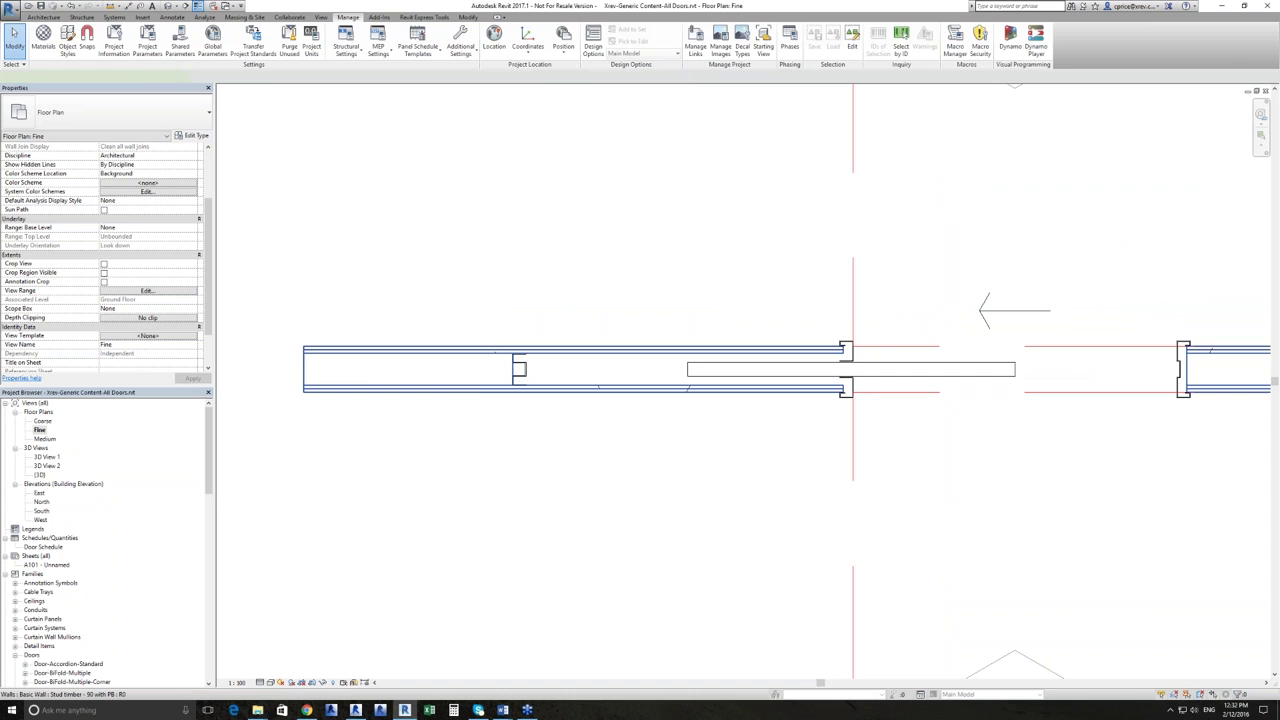
Duplicate the wall type "Stud timber - 90 with PB" of the Cavity Slider's host wall, keeping the suggested name.
click(493, 387)
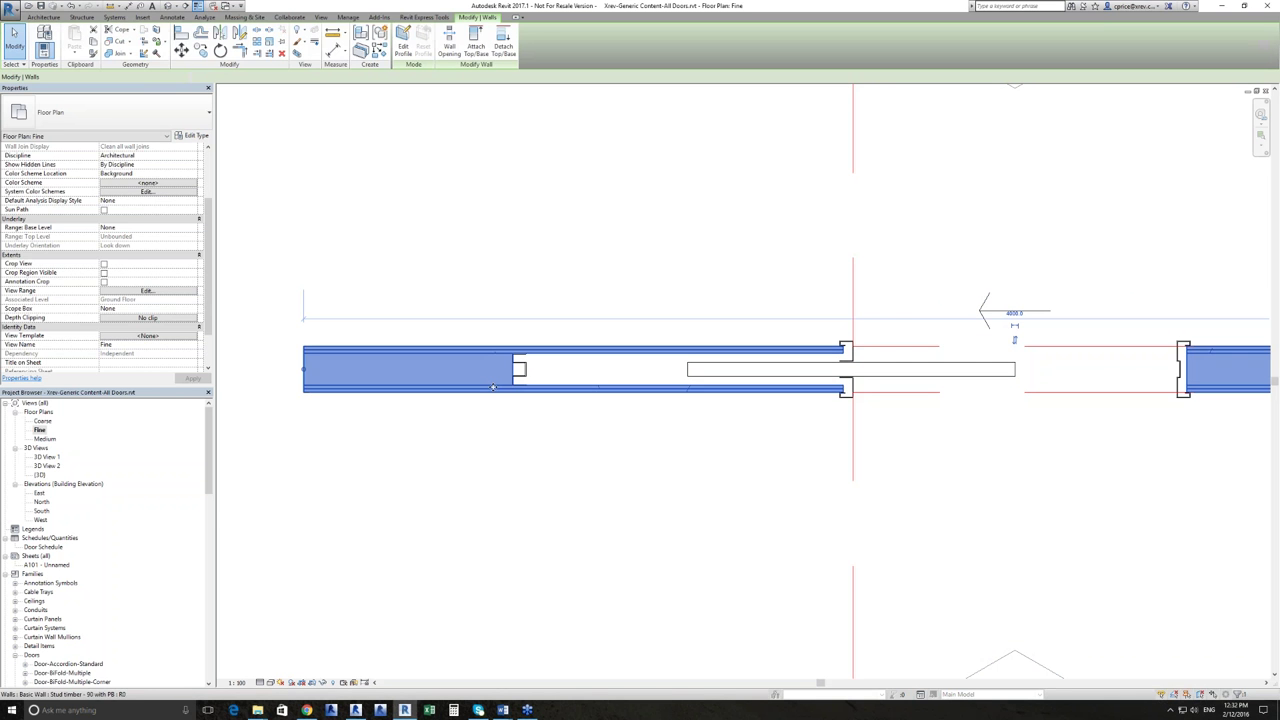
click(200, 137)
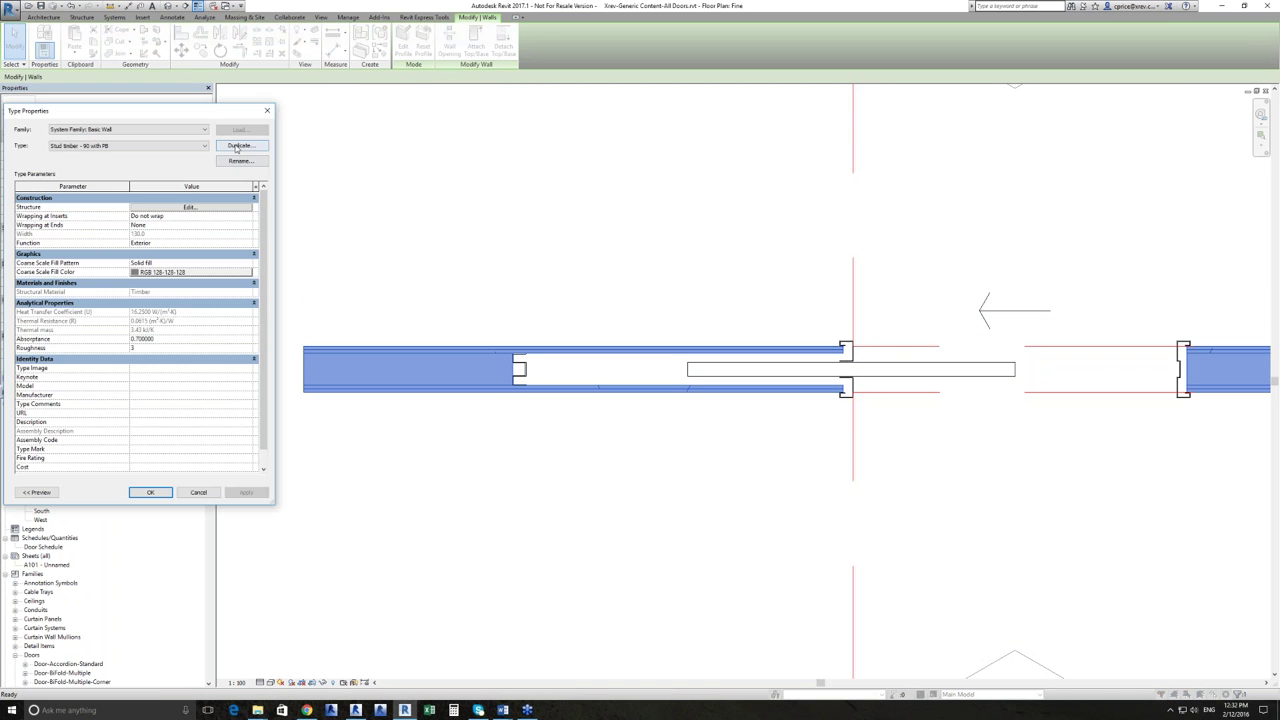
click(237, 147)
click(143, 331)
Delete one 10 mm gypsum wall board finish layer from the exterior side of the duplicated wall type's structure.
click(190, 207)
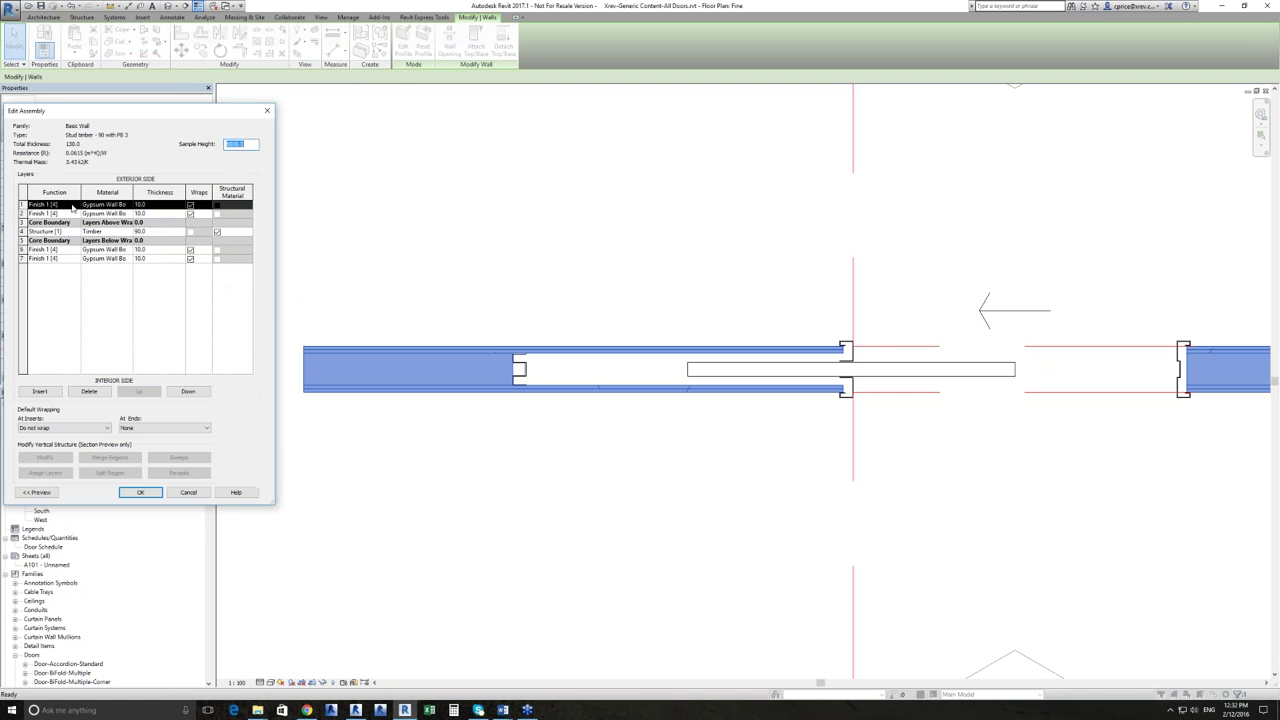
click(90, 392)
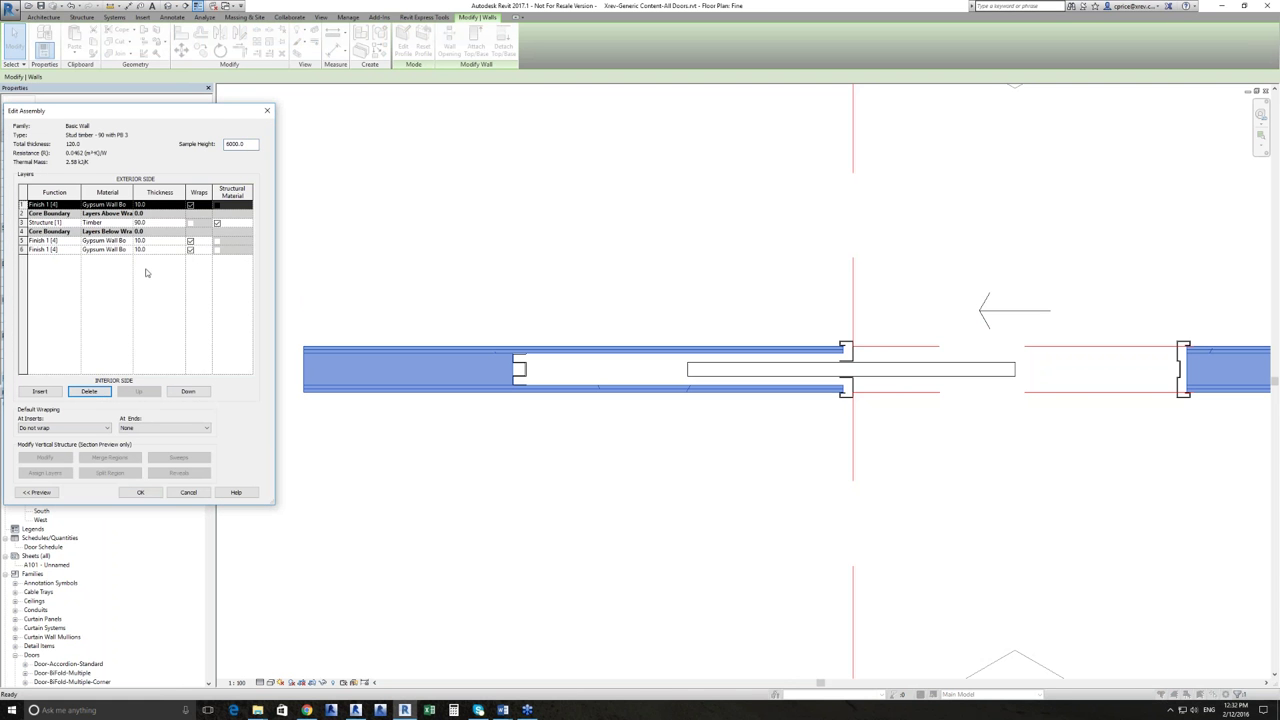
click(150, 493)
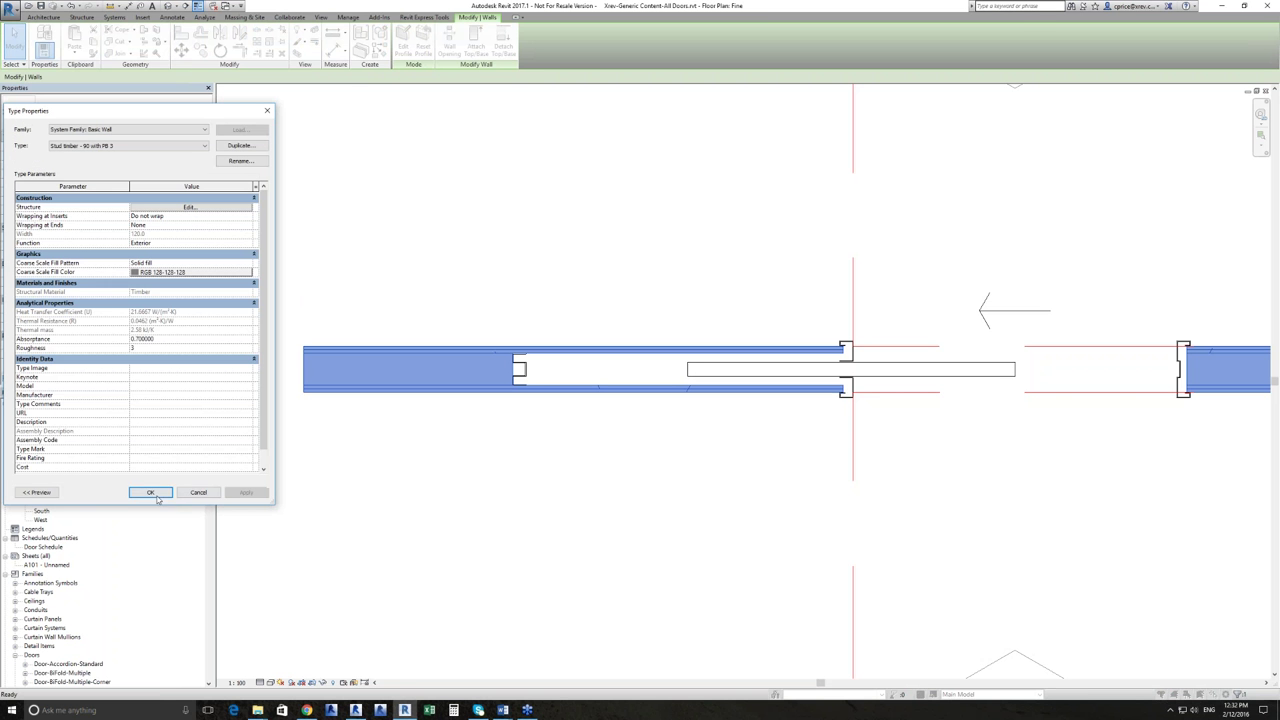
click(183, 496)
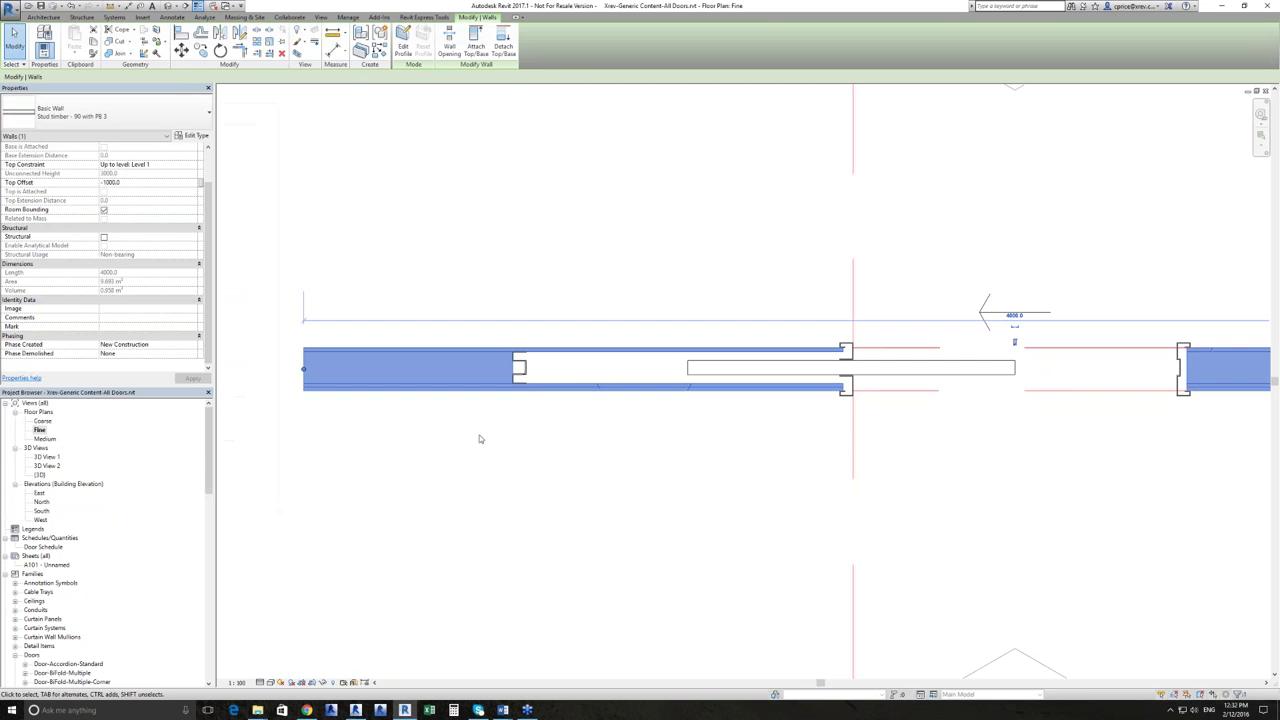
Deselect the wall and check how the Cavity Slider's frame and pocket fit the revised wall in plan.
click(594, 406)
scroll(594, 406, up, 1)
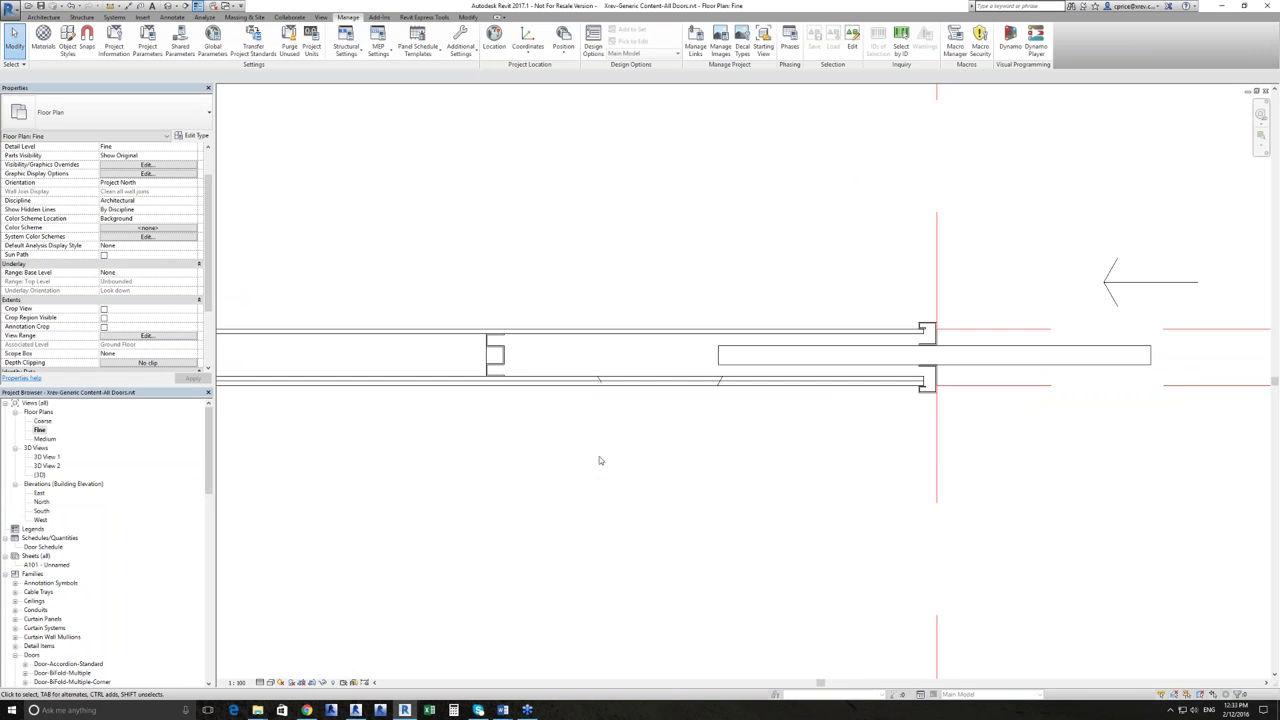
middle_drag(604, 434, 506, 464)
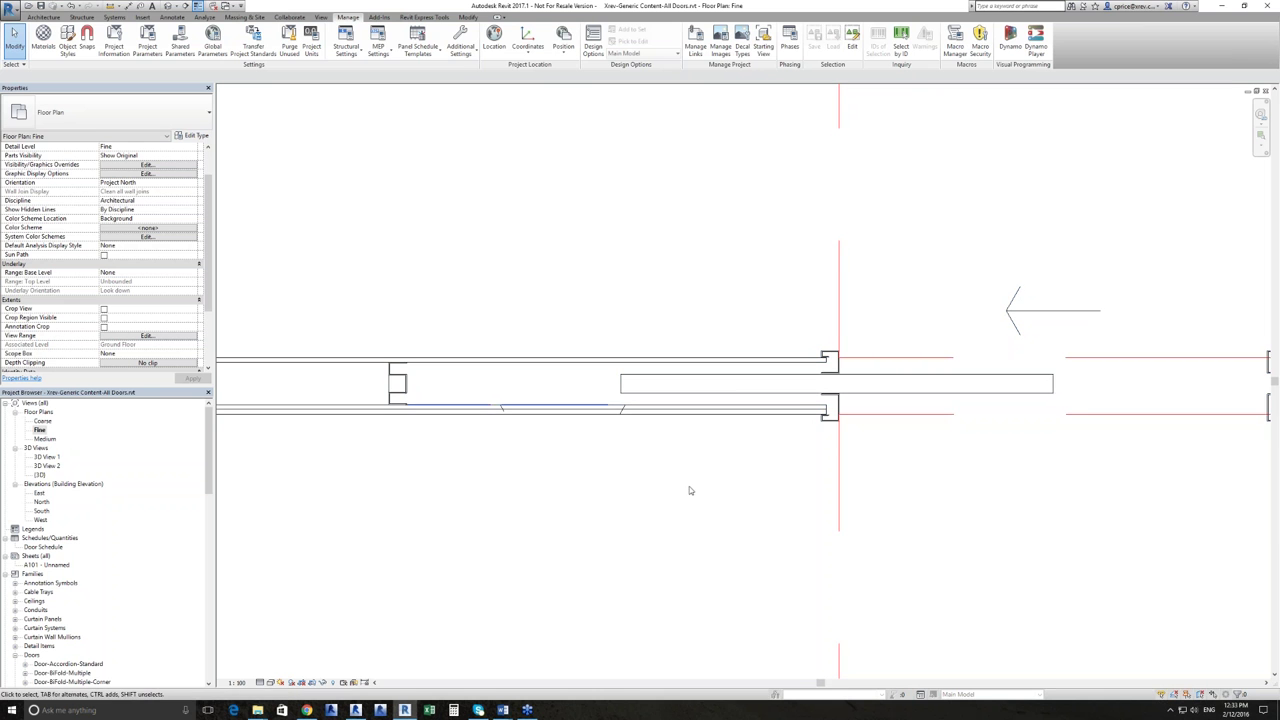
Locate a Cavity Slider Multiple door in a brick-faced wall in plan and inspect its stacked panels and wall pocket.
scroll(655, 390, down, 6)
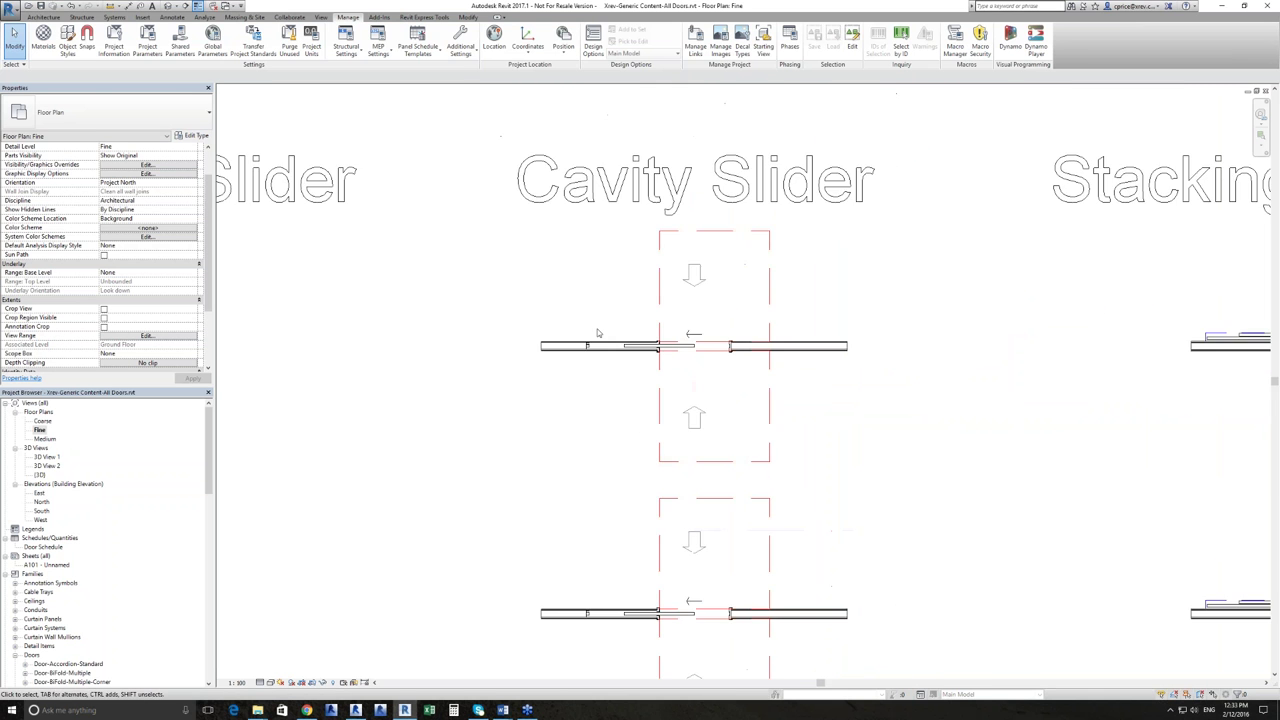
scroll(597, 331, down, 3)
scroll(600, 340, down, 2)
middle_drag(499, 404, 843, 386)
middle_drag(521, 293, 766, 329)
scroll(858, 336, up, 5)
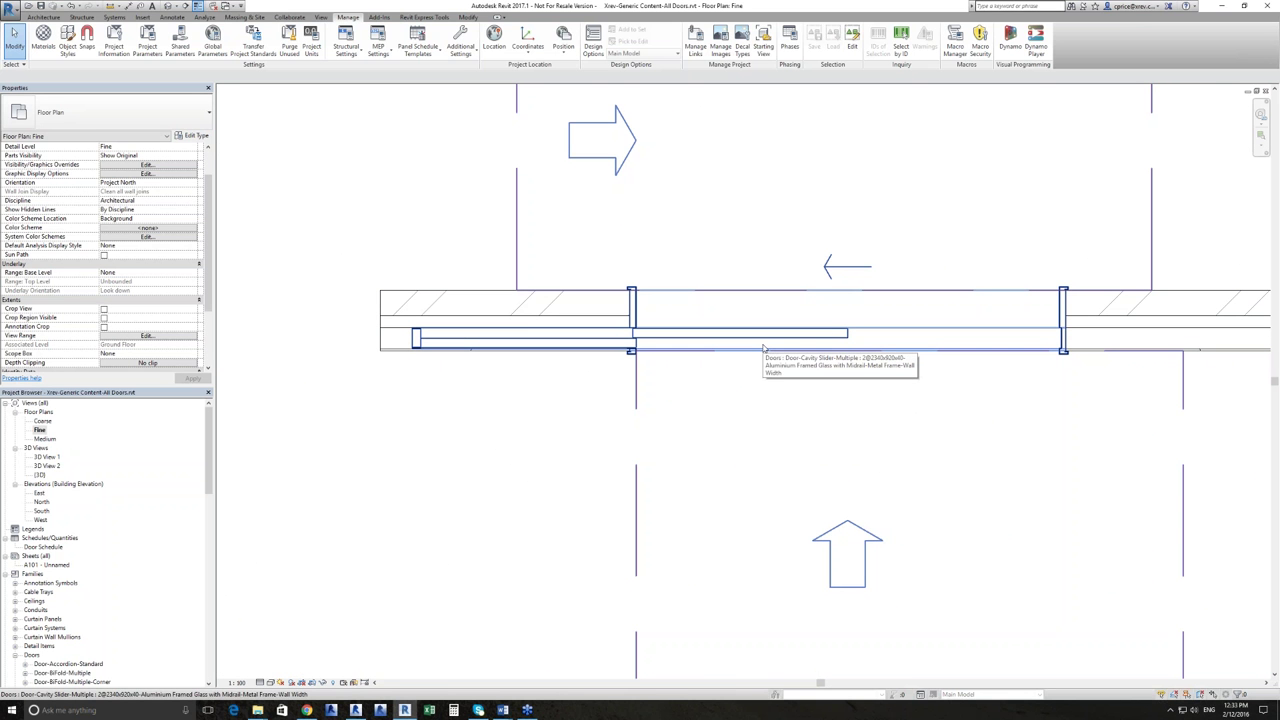
scroll(850, 370, down, 3)
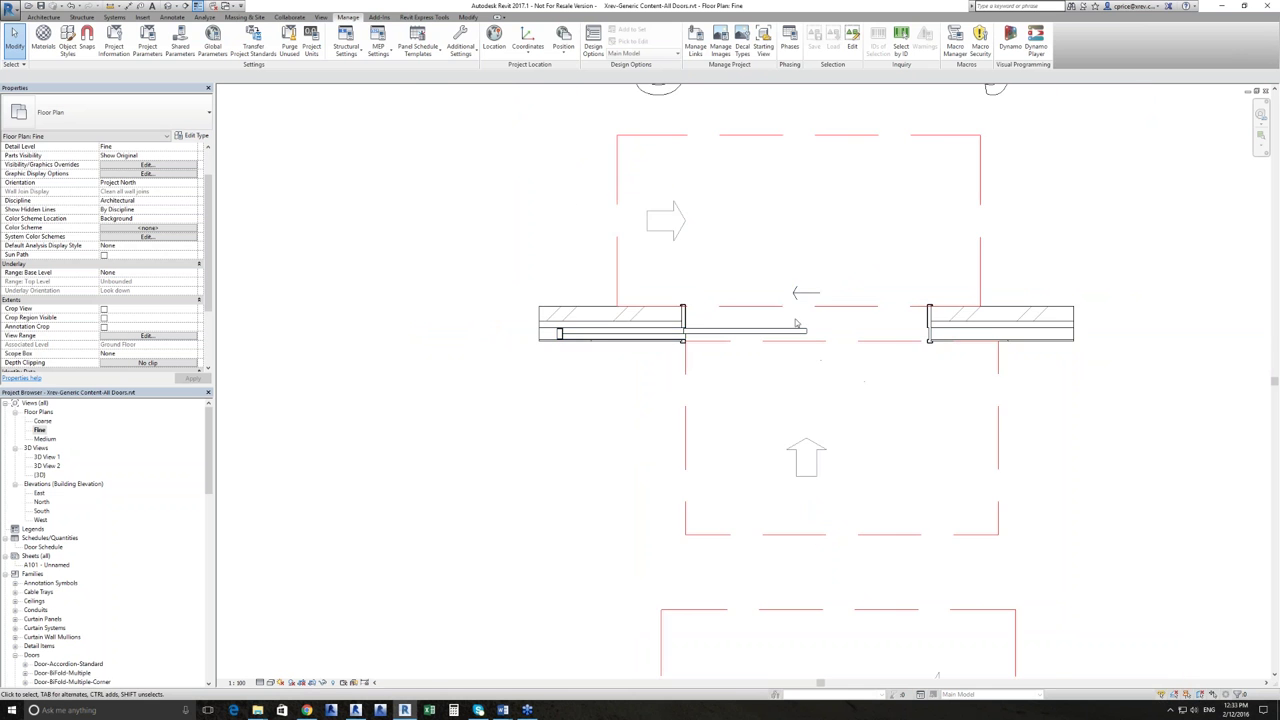
Review the type properties of a single Corner Cavity Slider door in plan, down to its visibility and other parameters, without changing them.
scroll(860, 377, down, 2)
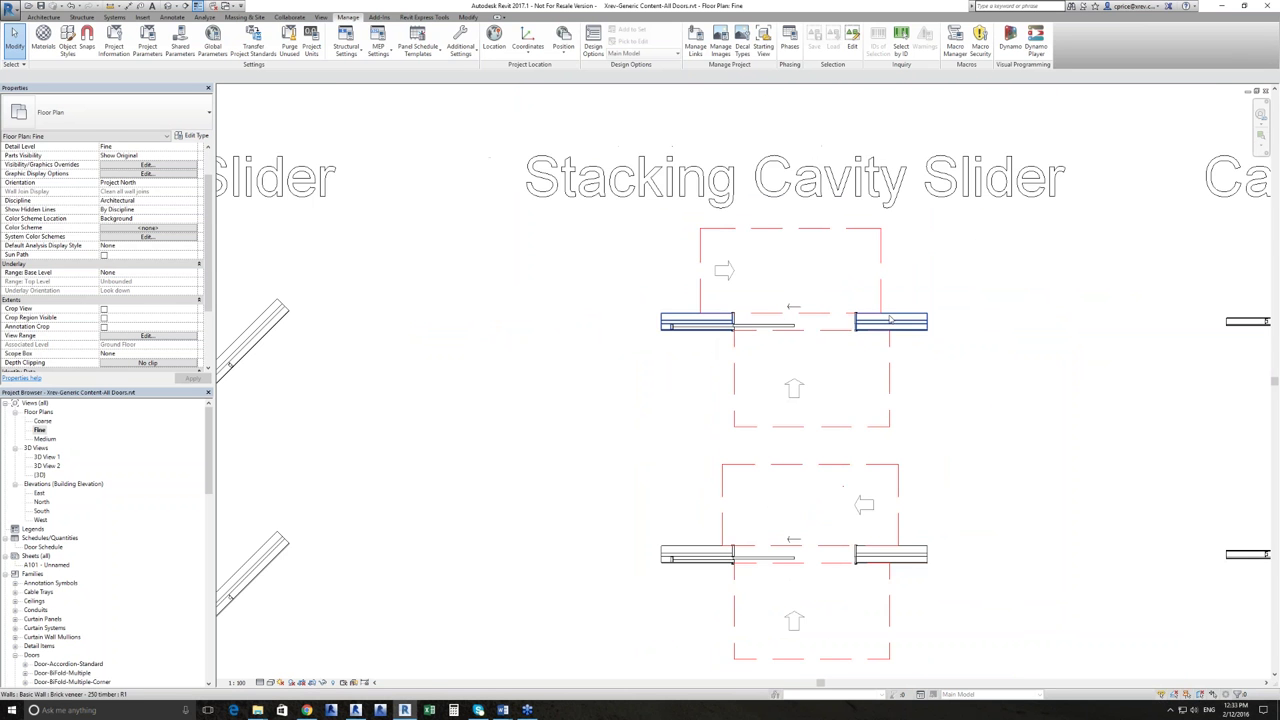
scroll(890, 320, down, 2)
middle_drag(700, 325, 889, 323)
scroll(620, 283, up, 3)
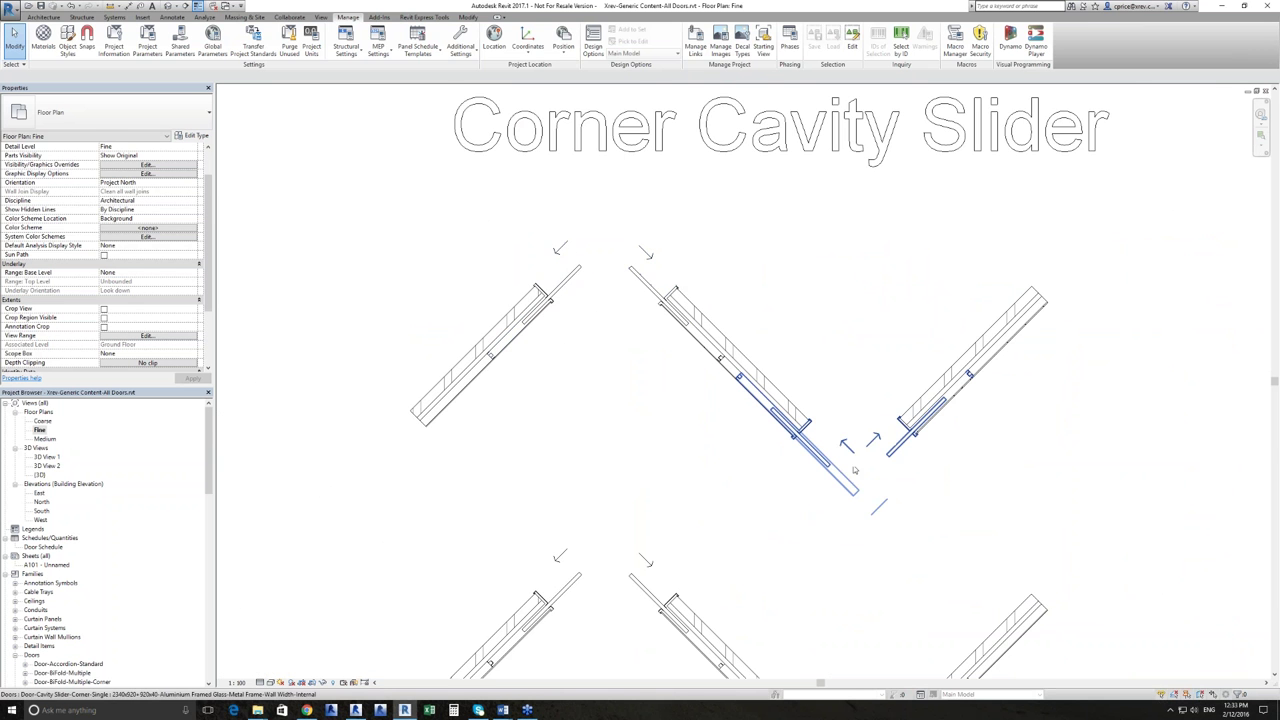
scroll(826, 453, up, 1)
scroll(826, 453, up, 2)
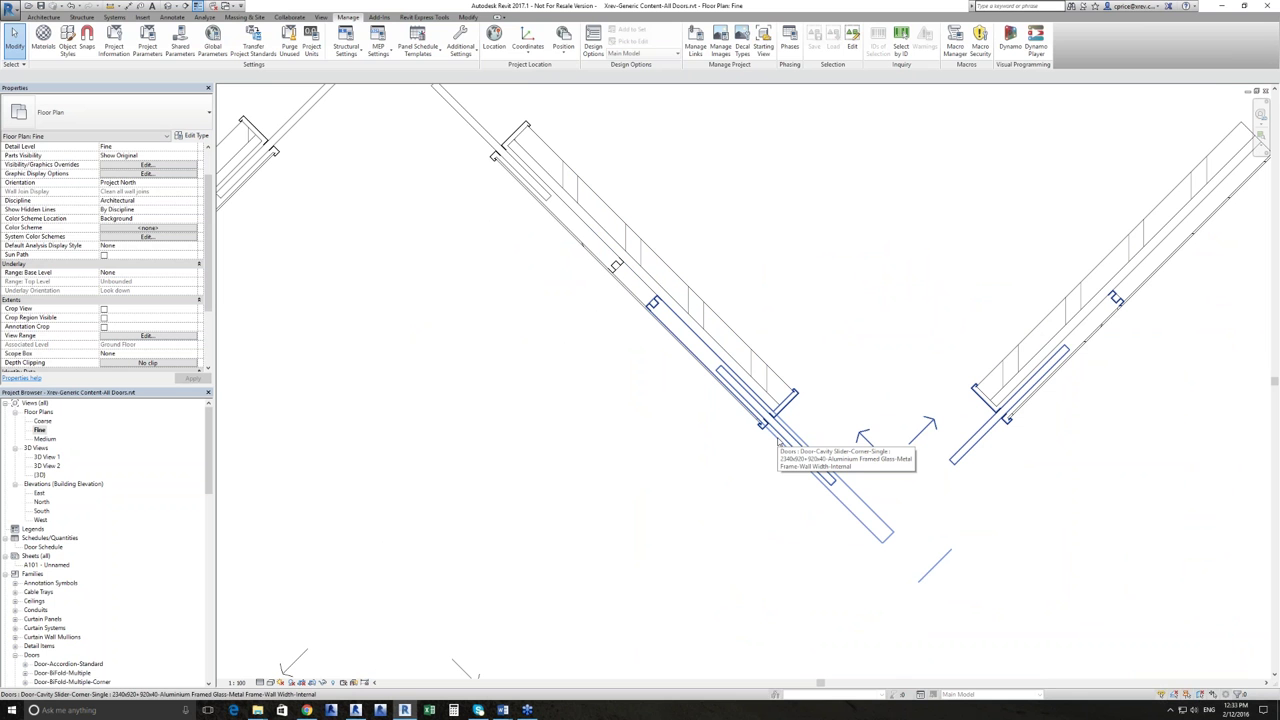
click(778, 440)
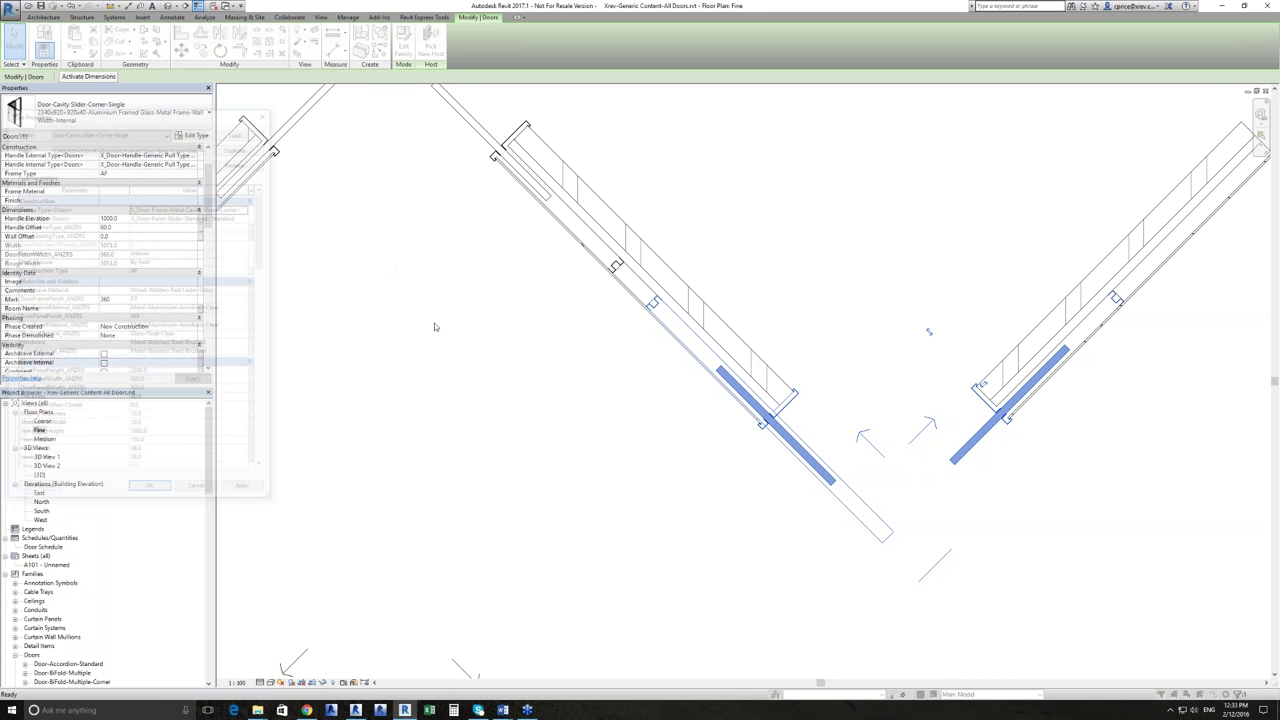
key(t)
key(p)
scroll(150, 351, down, 10)
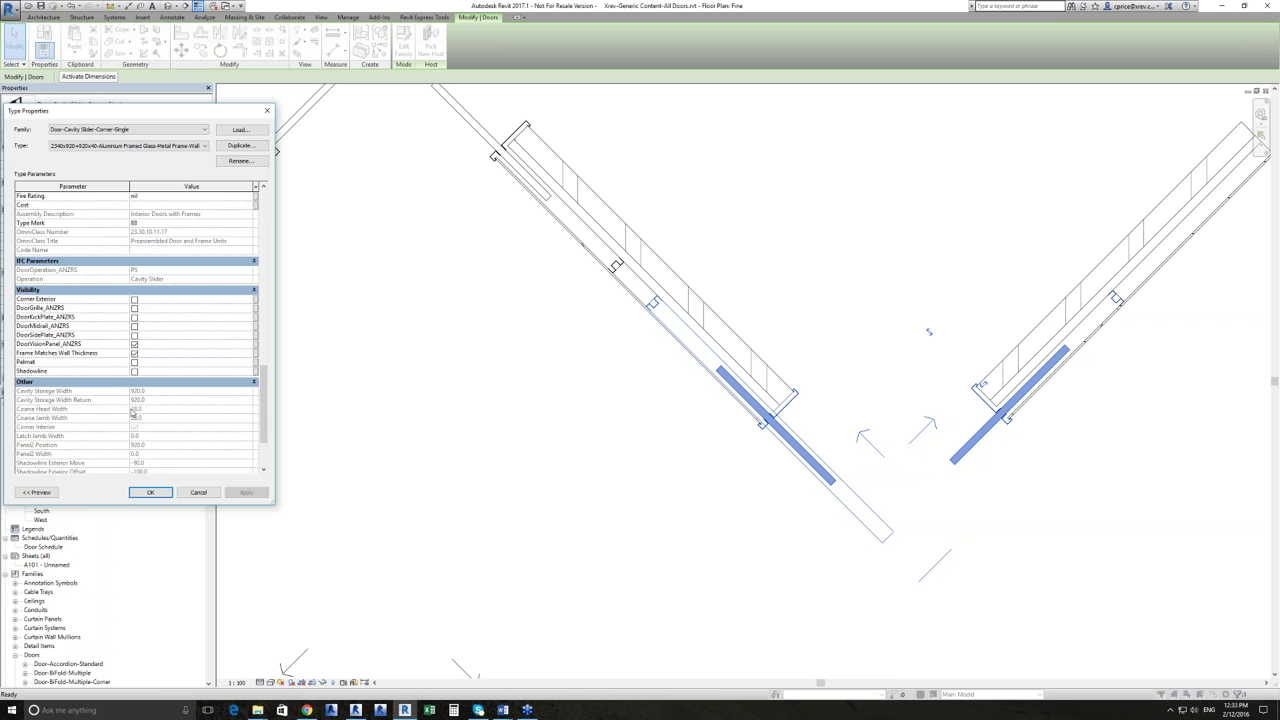
click(199, 492)
click(595, 424)
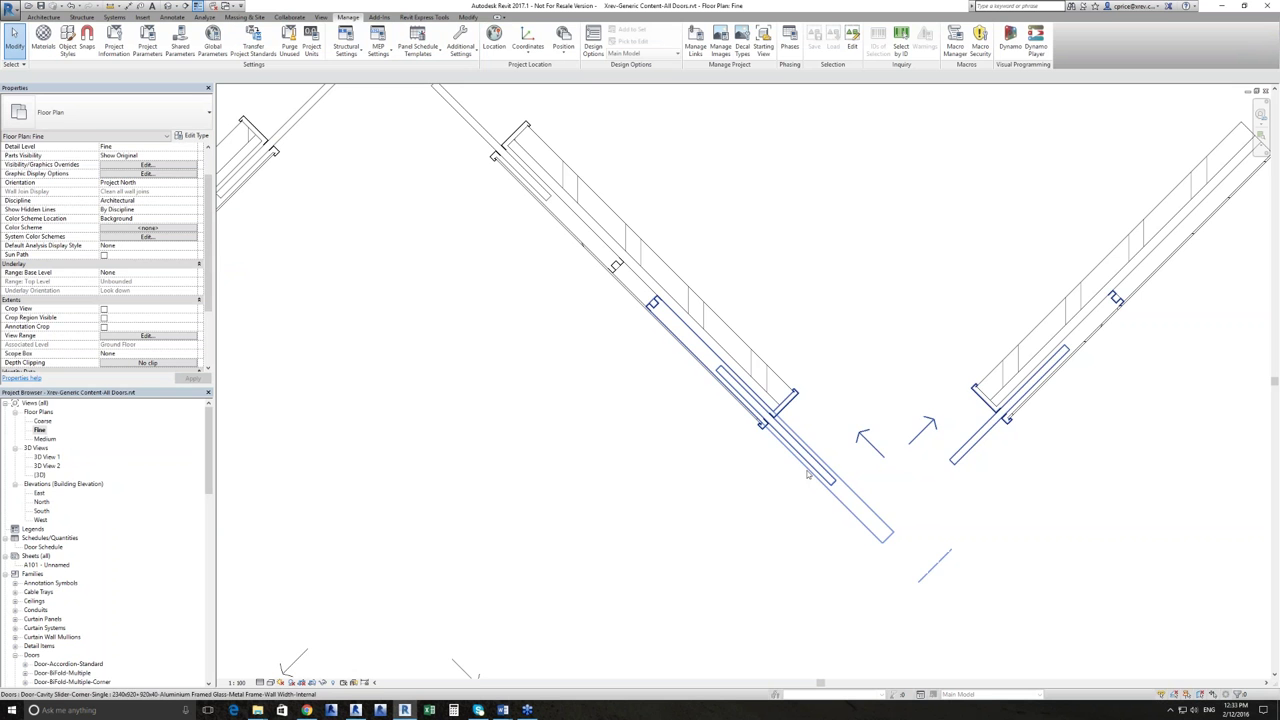
Open the family of a single Corner Cavity Slider door from the plan for editing.
scroll(808, 474, down, 4)
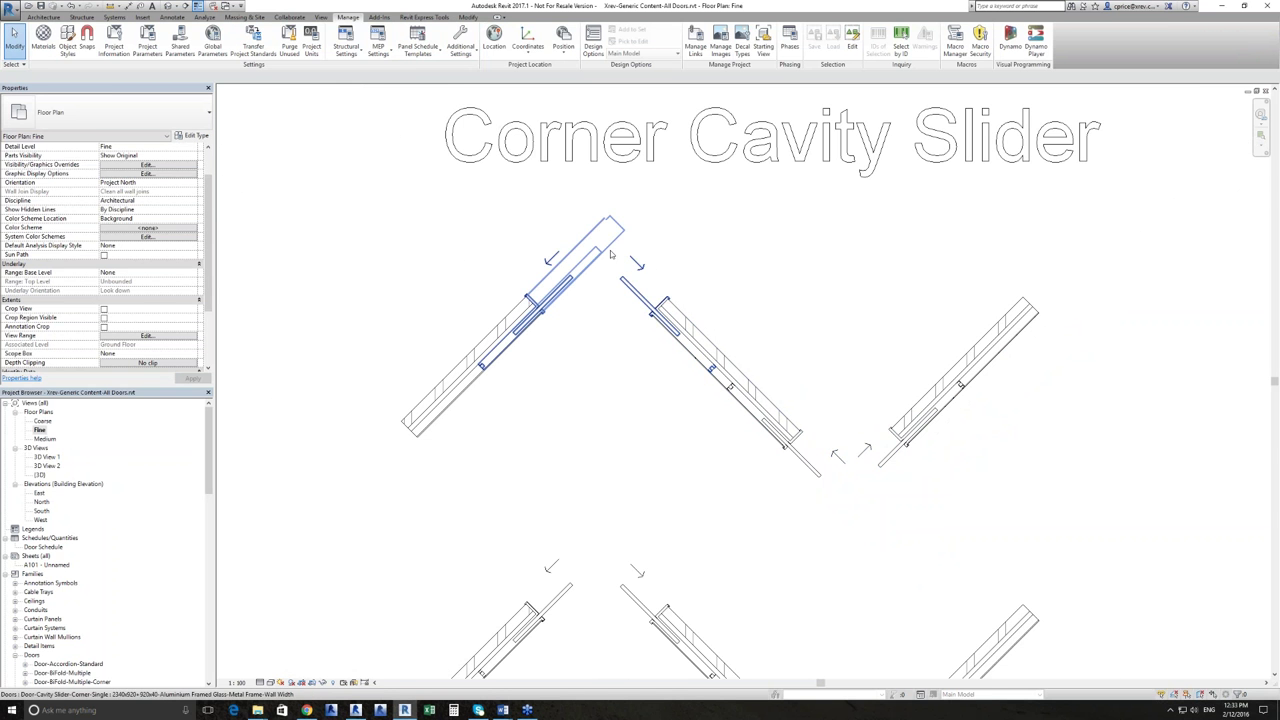
scroll(611, 254, down, 3)
middle_drag(571, 323, 650, 297)
middle_drag(550, 340, 647, 312)
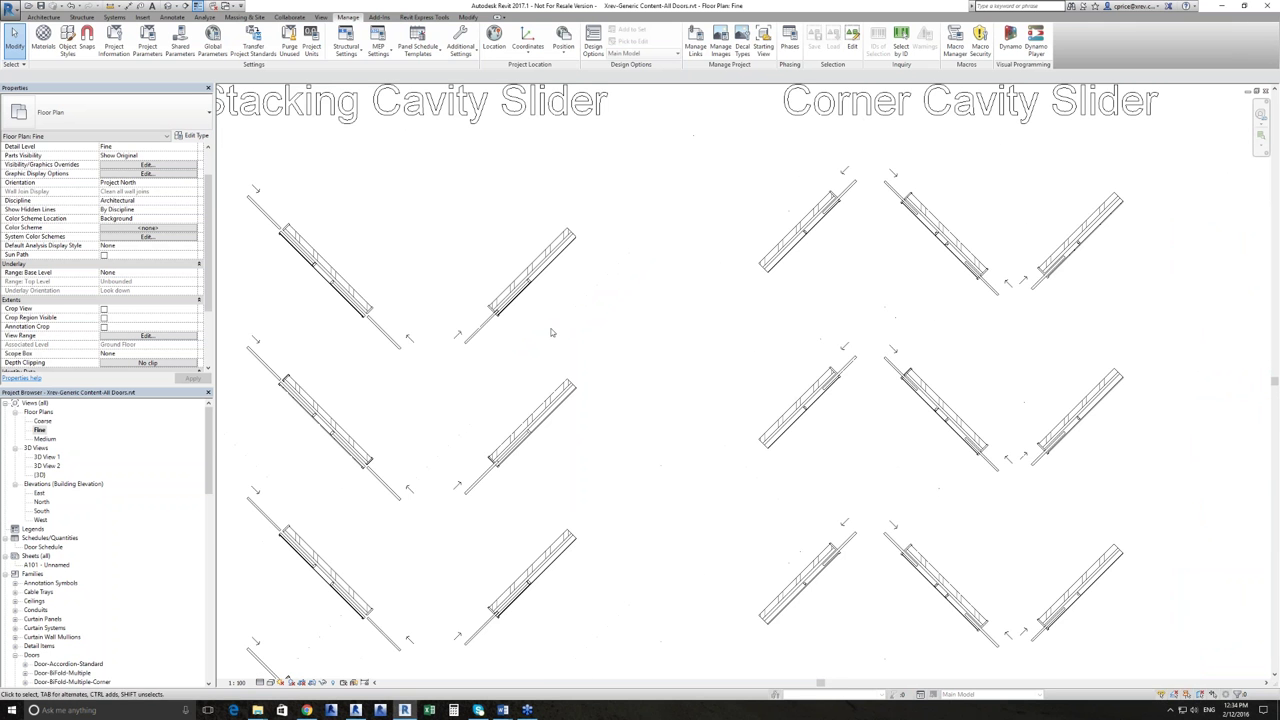
scroll(975, 401, up, 4)
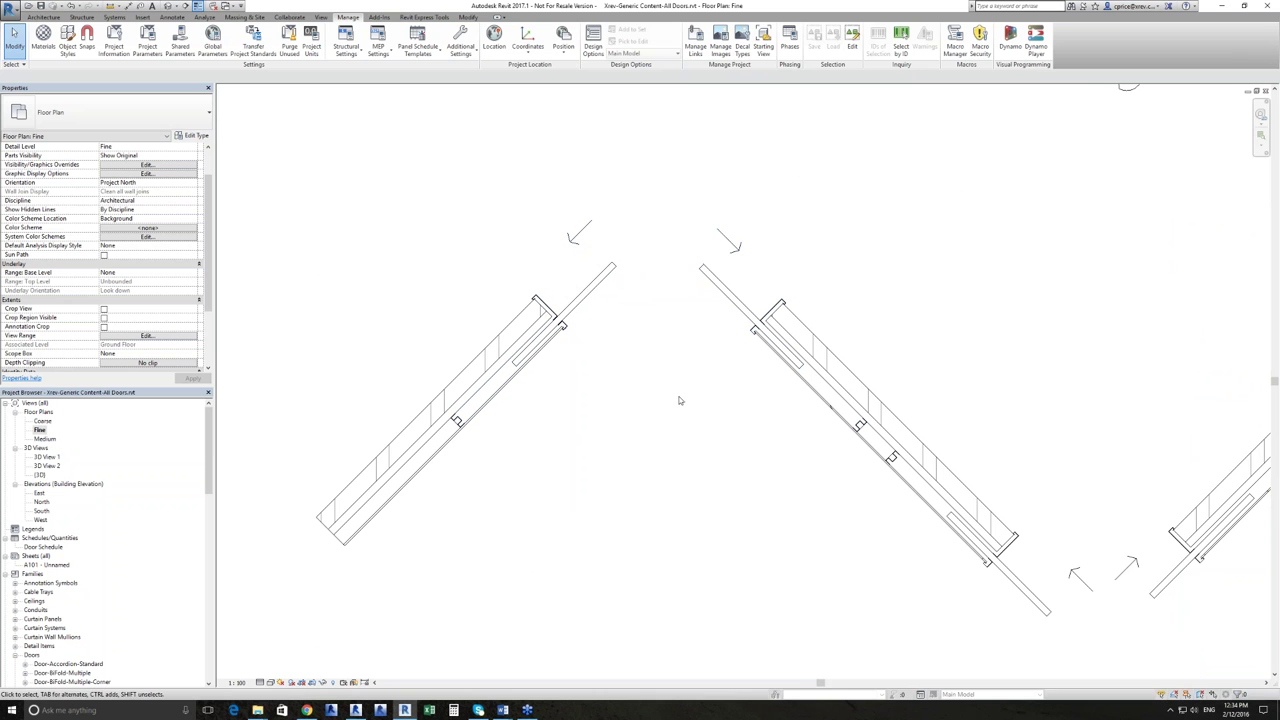
click(642, 225)
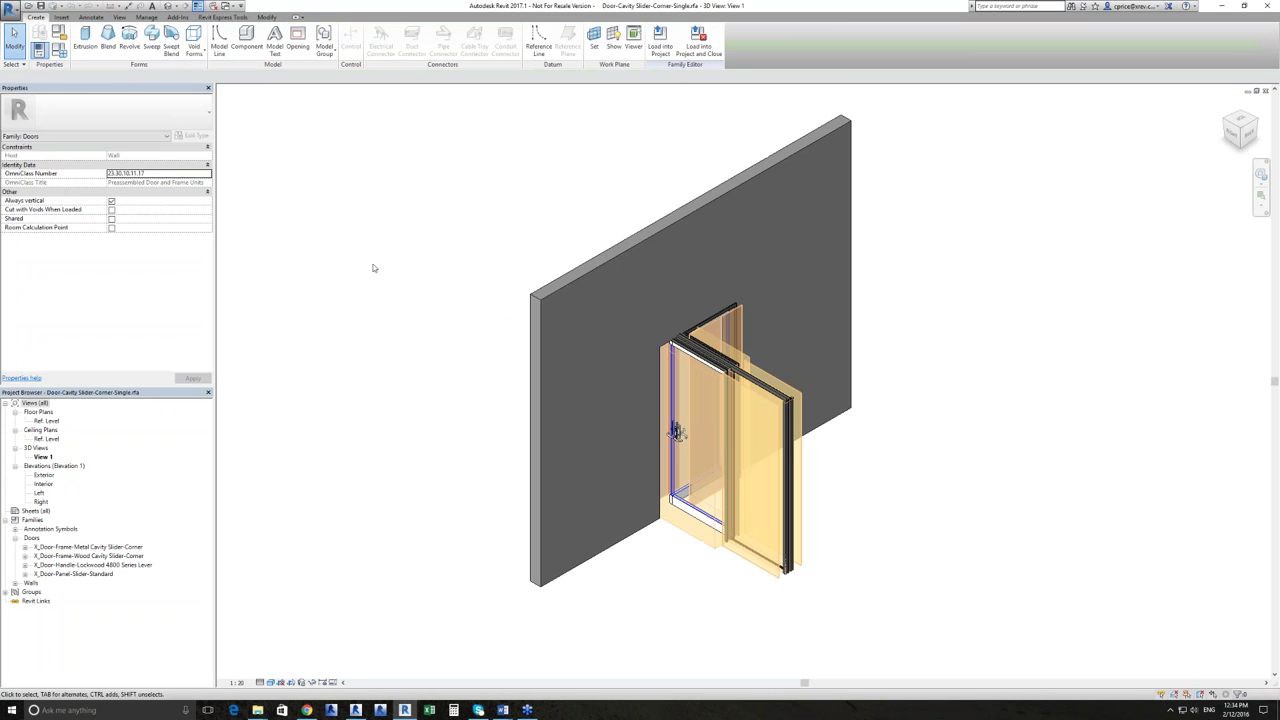
Temporarily hide the host wall in the family's 3D view and inspect the corner door's frame and panels from the front.
click(535, 346)
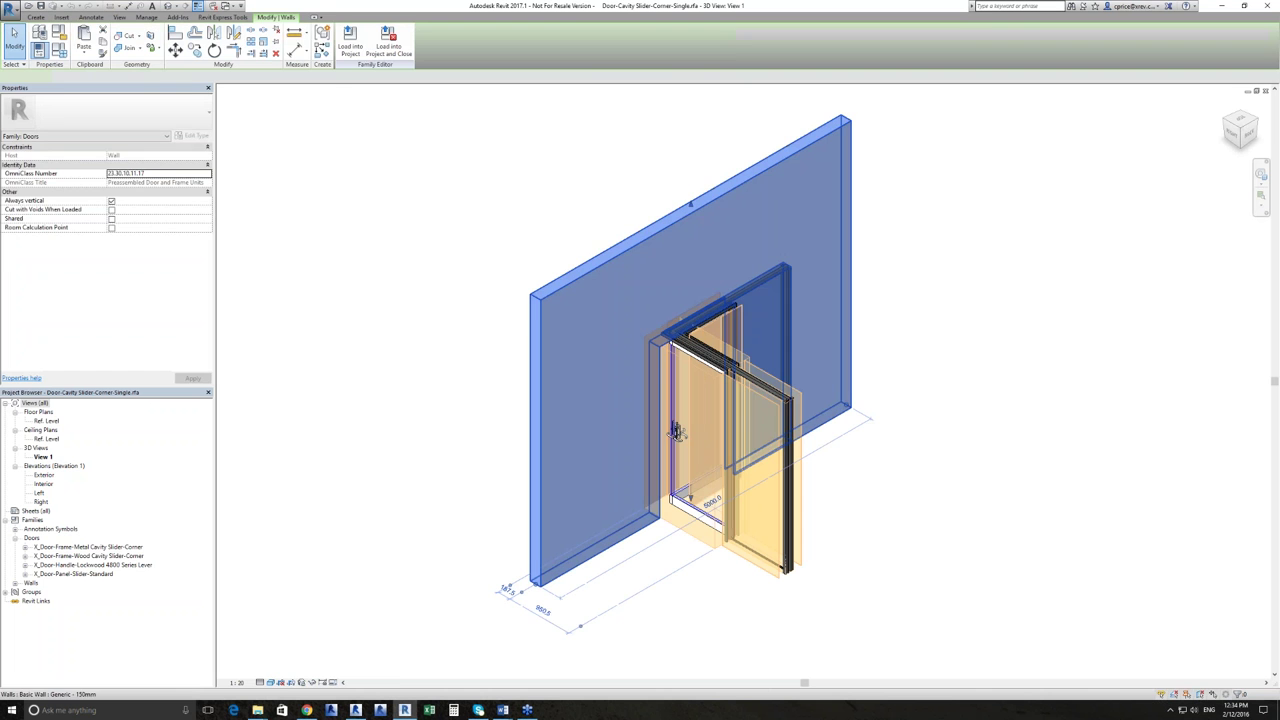
click(312, 682)
click(352, 659)
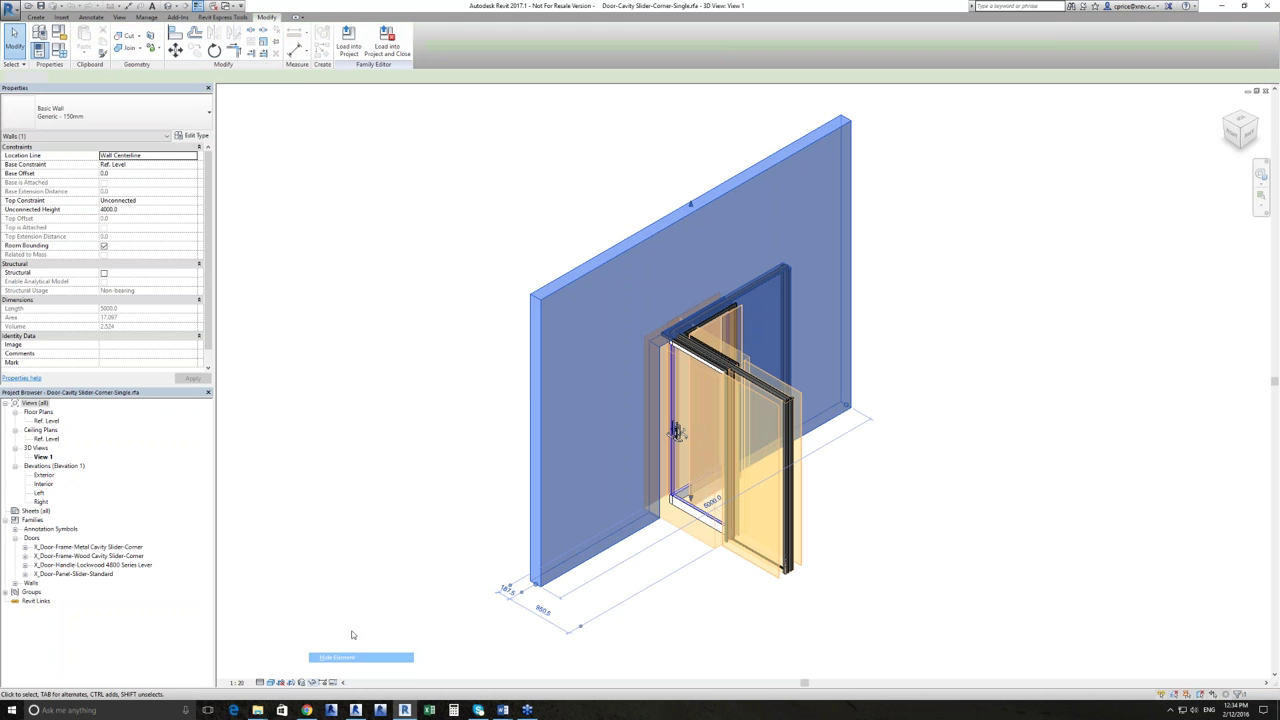
shift+middle_drag(487, 553, 409, 273)
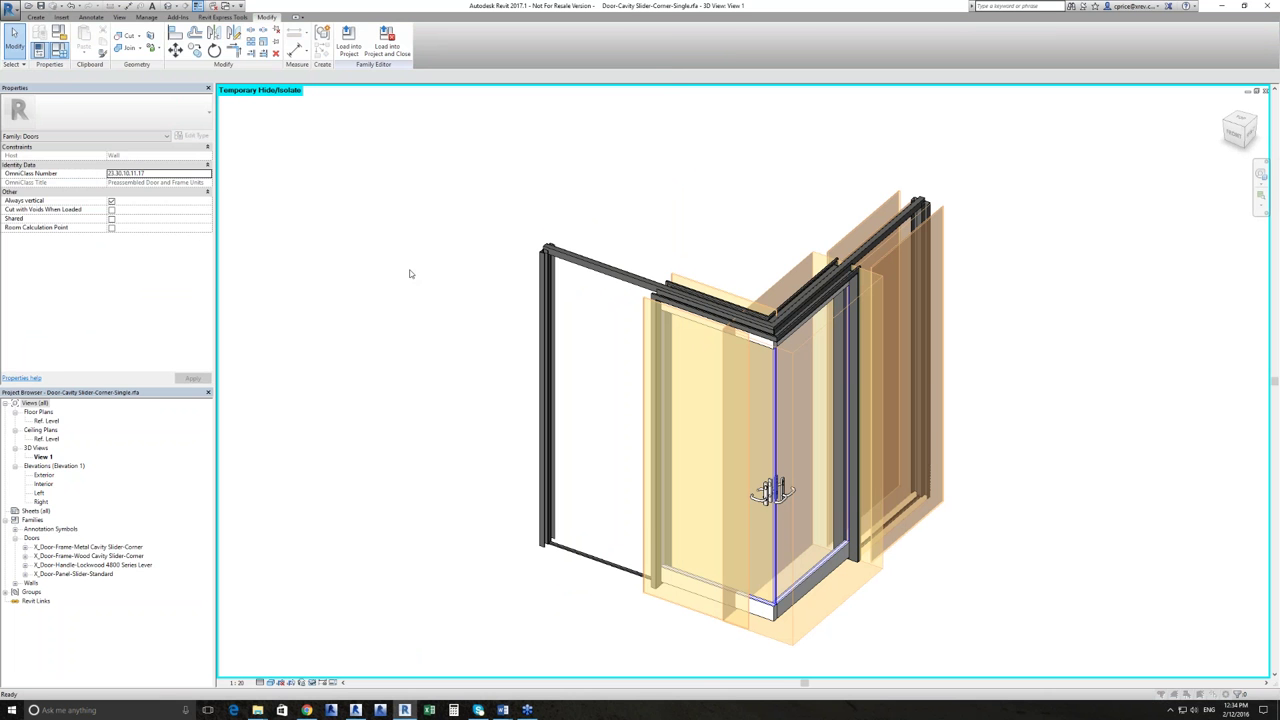
Review the corner door family's type parameters and the formulas driving its cavity, frame and finish calculations.
key(f)
key(t)
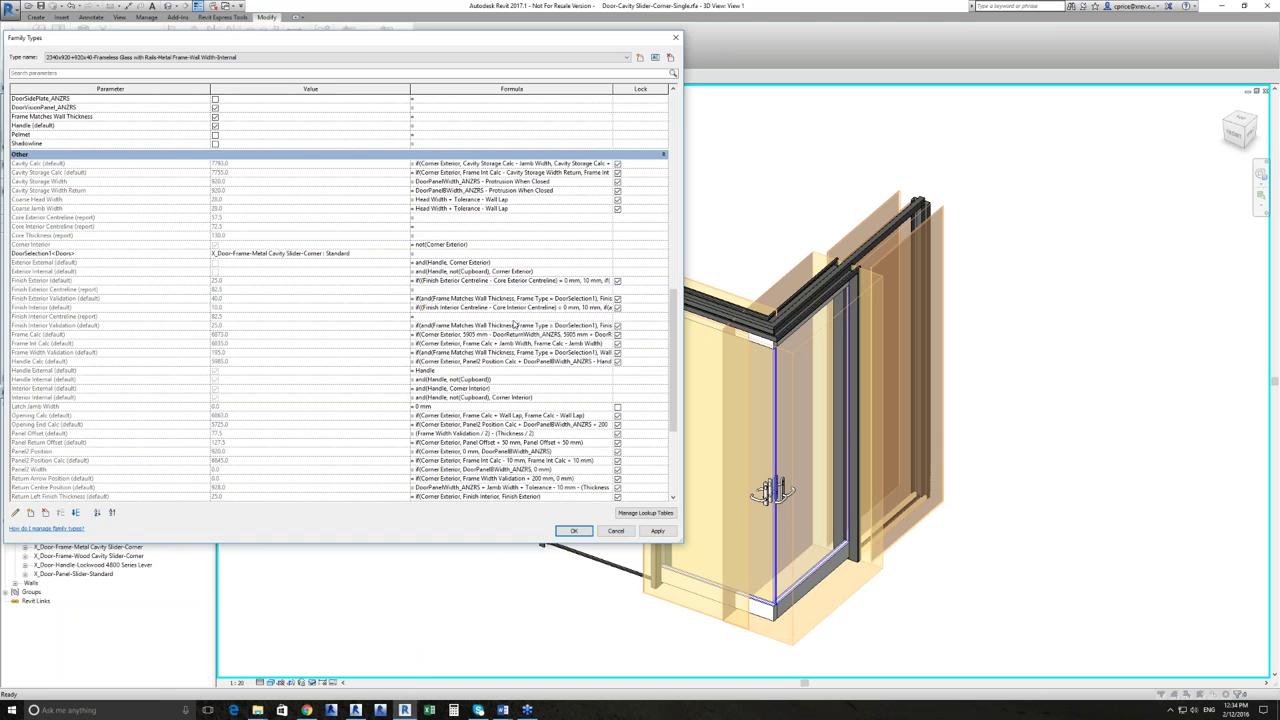
scroll(370, 236, down, 1)
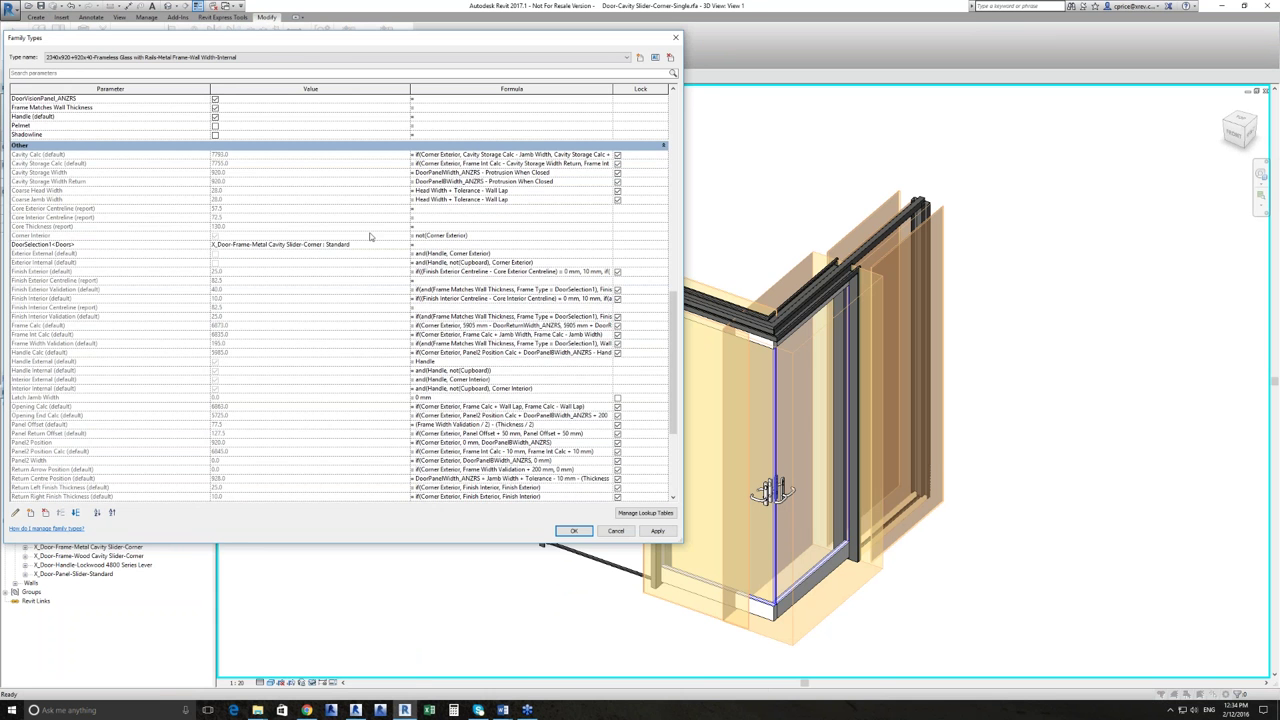
scroll(547, 489, down, 8)
click(574, 530)
Examine the reference planes and dimensions in the family's Ref. Level floor plan and close the family.
double_click(47, 420)
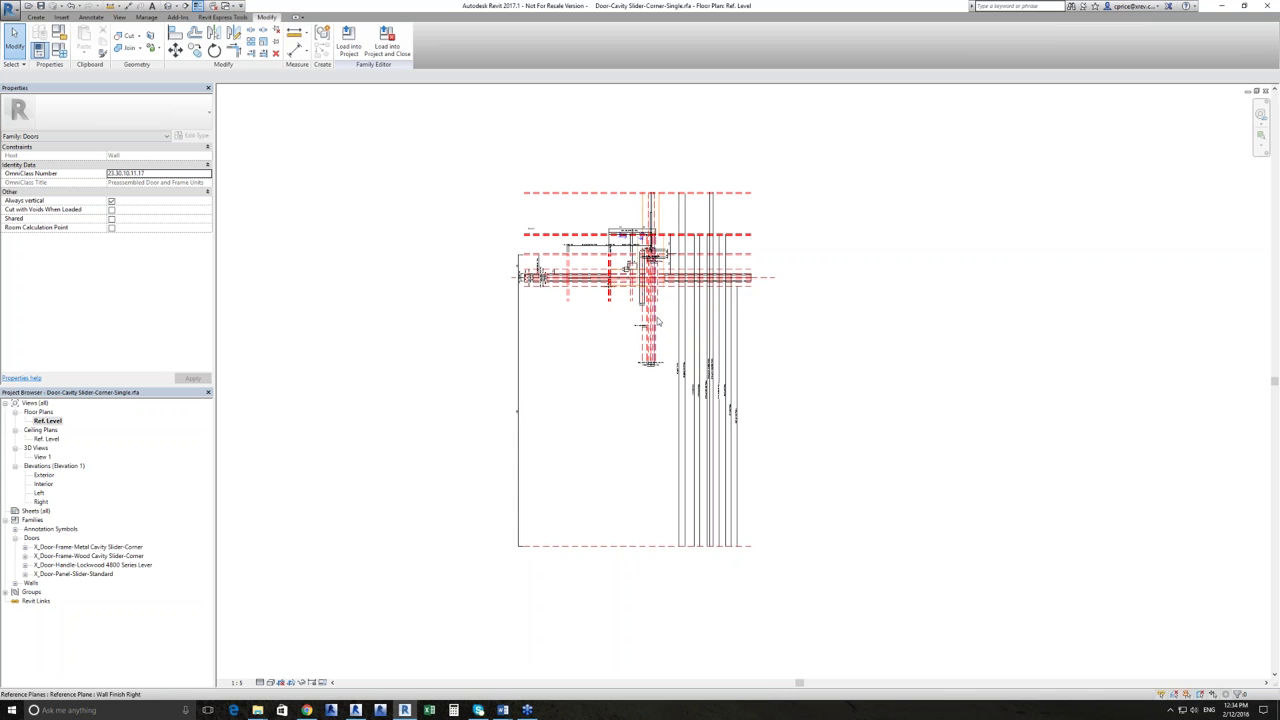
scroll(655, 320, up, 2)
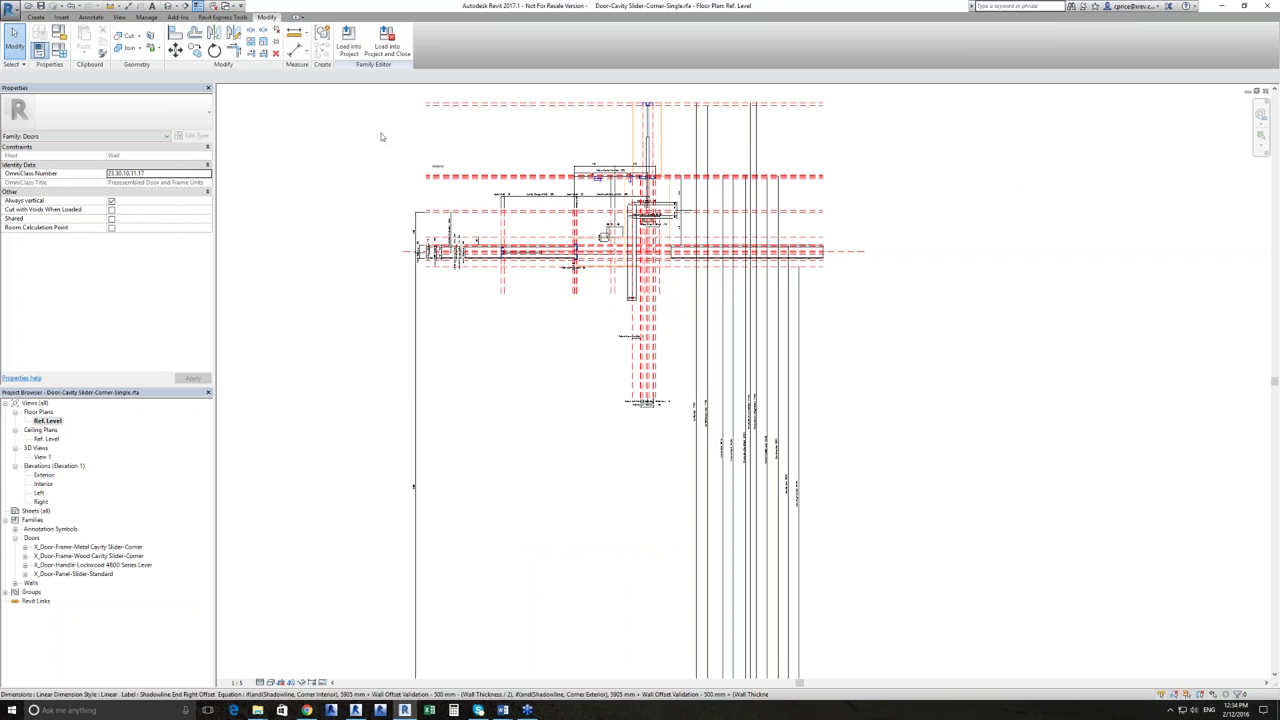
click(13, 12)
click(36, 272)
click(652, 362)
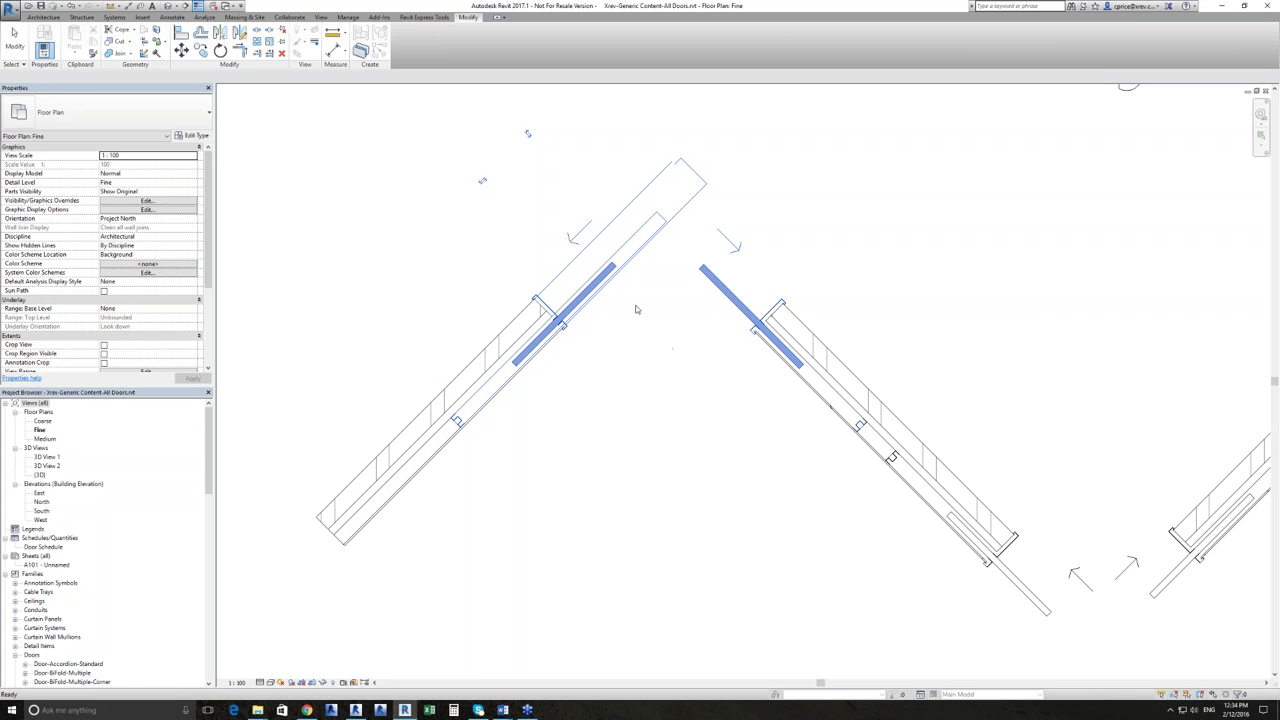
Look over the rows of corner cavity sliders in plan and switch to the door project's {3D} view.
scroll(634, 316, down, 3)
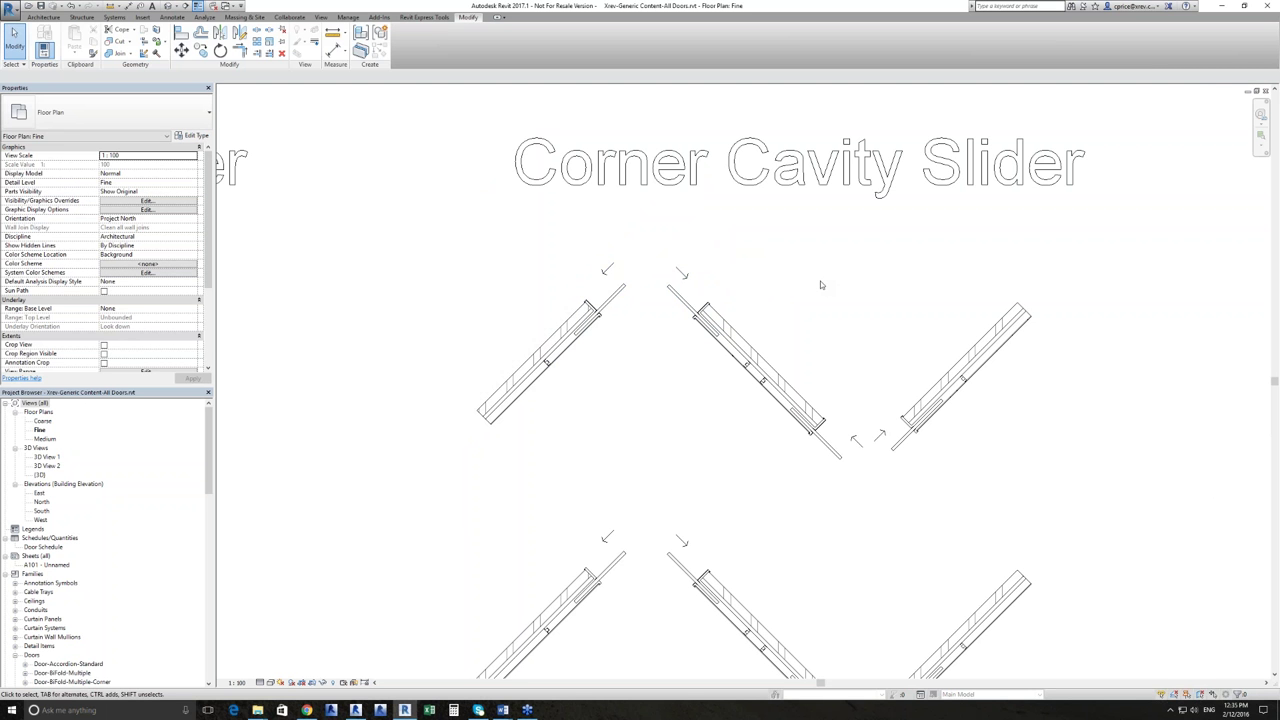
scroll(809, 266, down, 4)
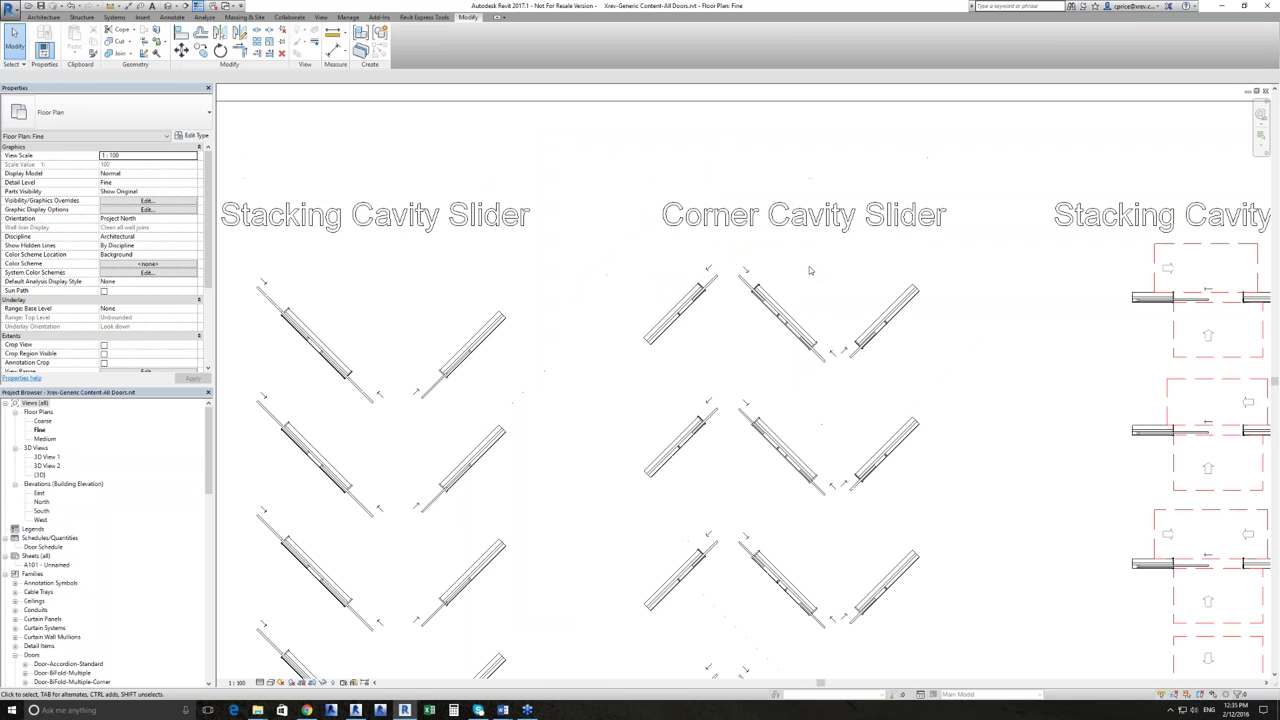
scroll(726, 291, down, 3)
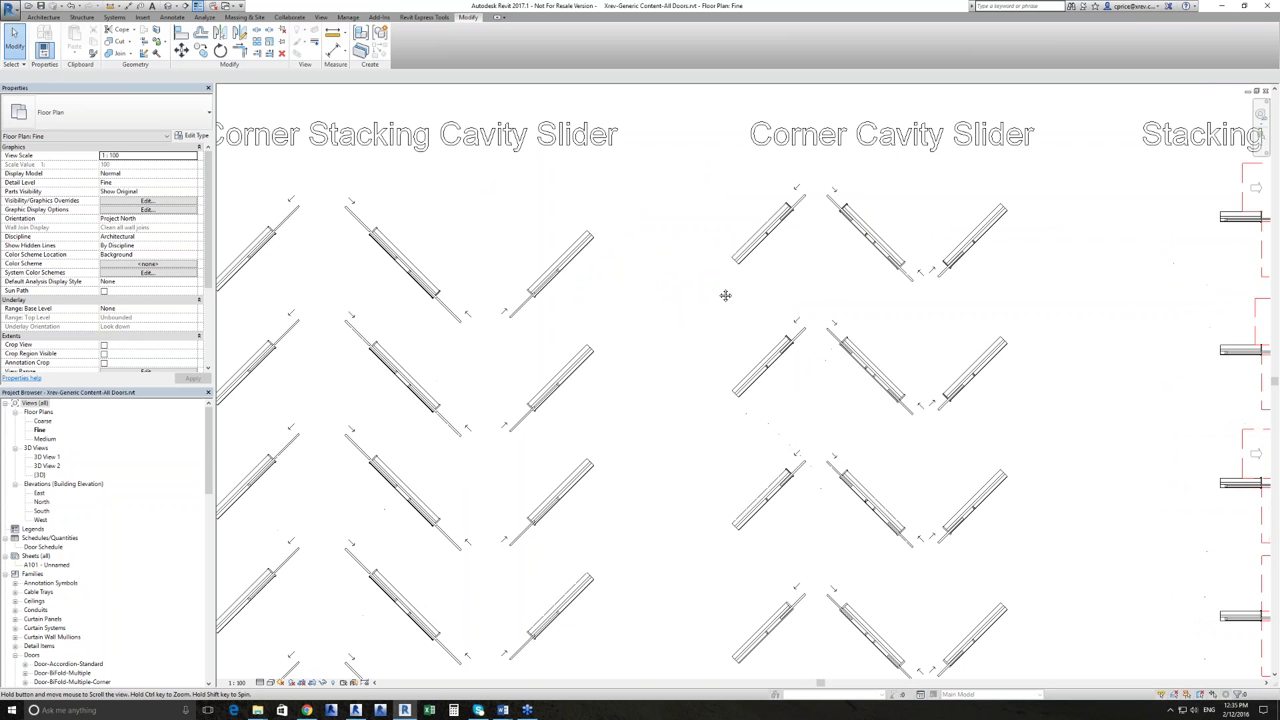
click(227, 6)
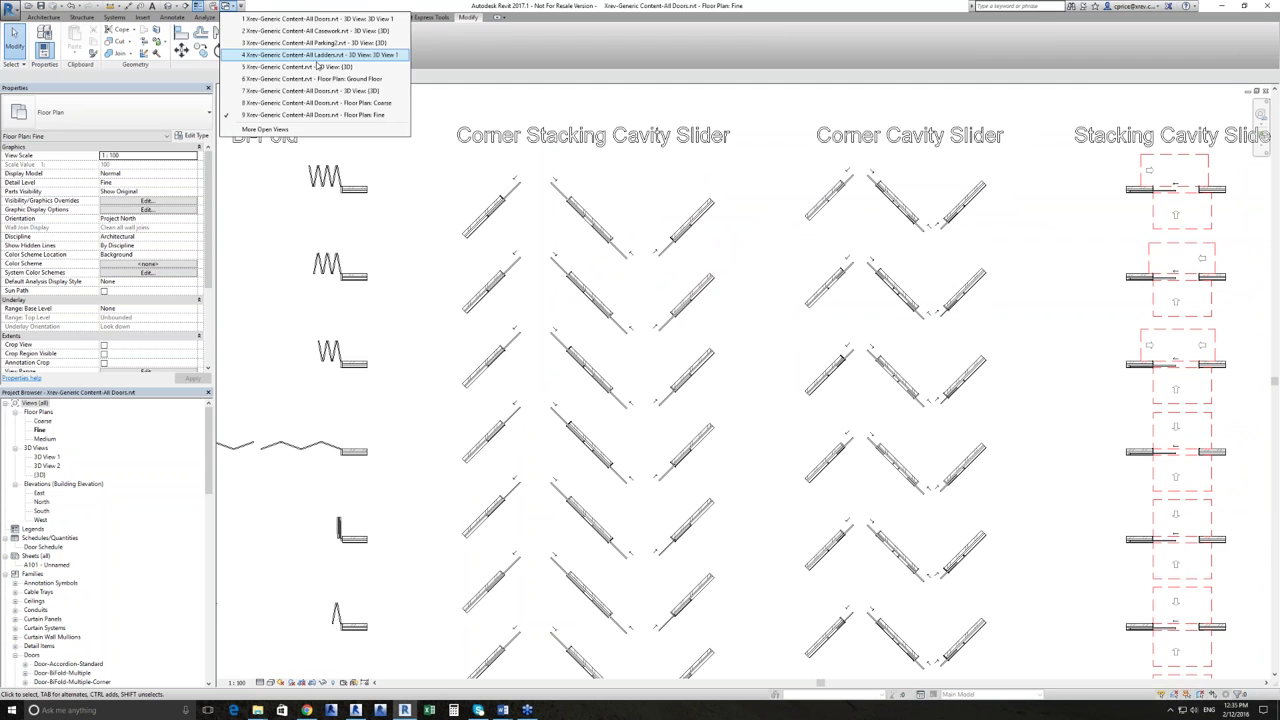
click(380, 90)
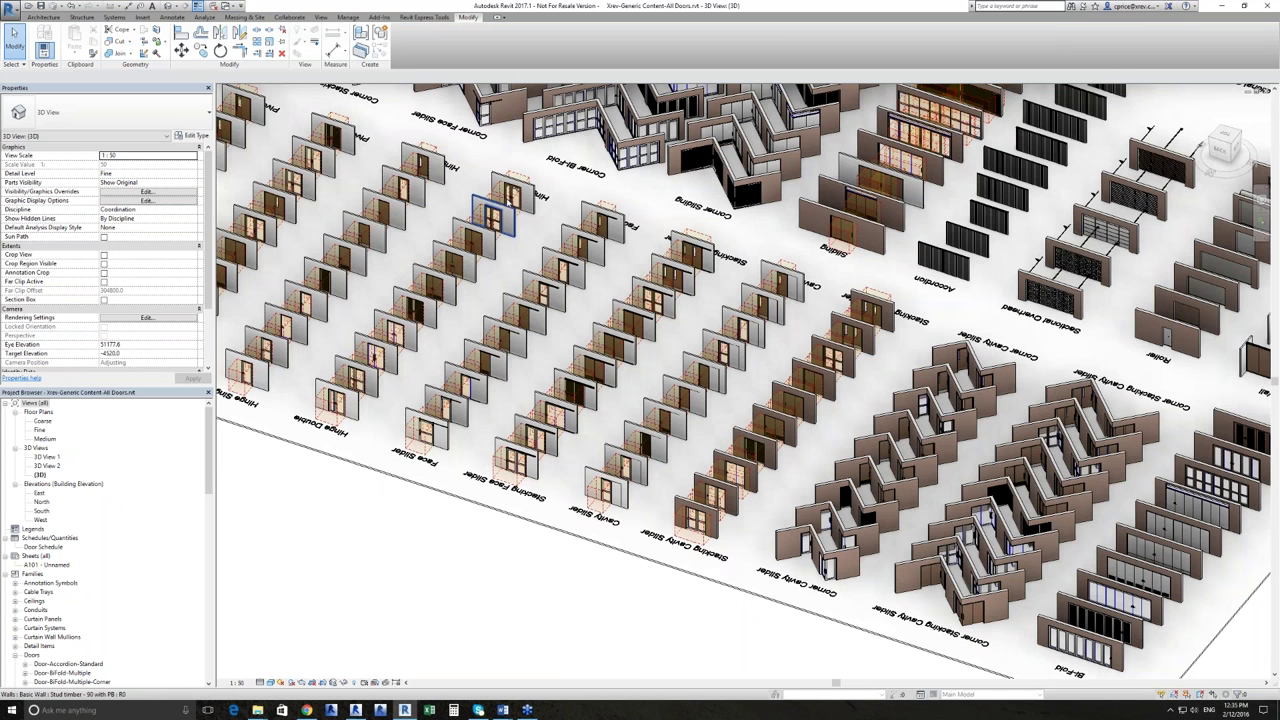
Inspect the Corner Stacking Cavity Slider doors in the brick-faced walls up close in 3D.
shift+middle_drag(510, 200, 835, 340)
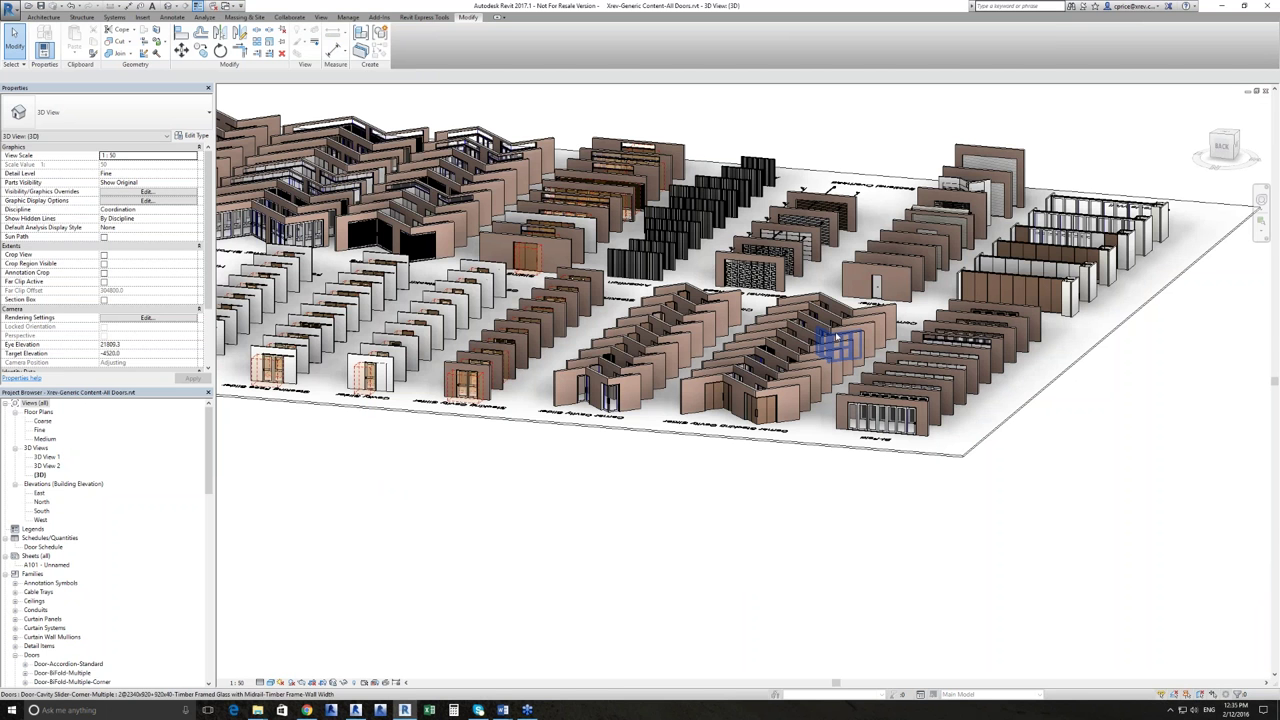
scroll(838, 342, up, 5)
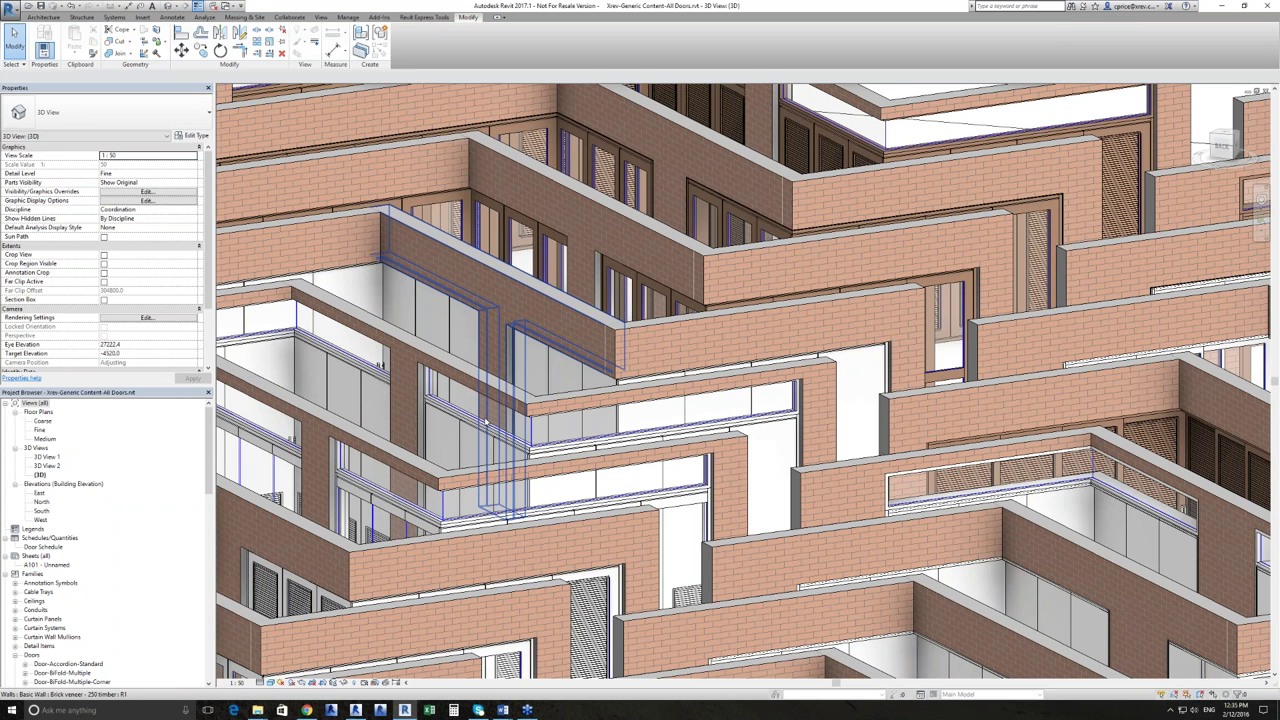
scroll(675, 428, up, 3)
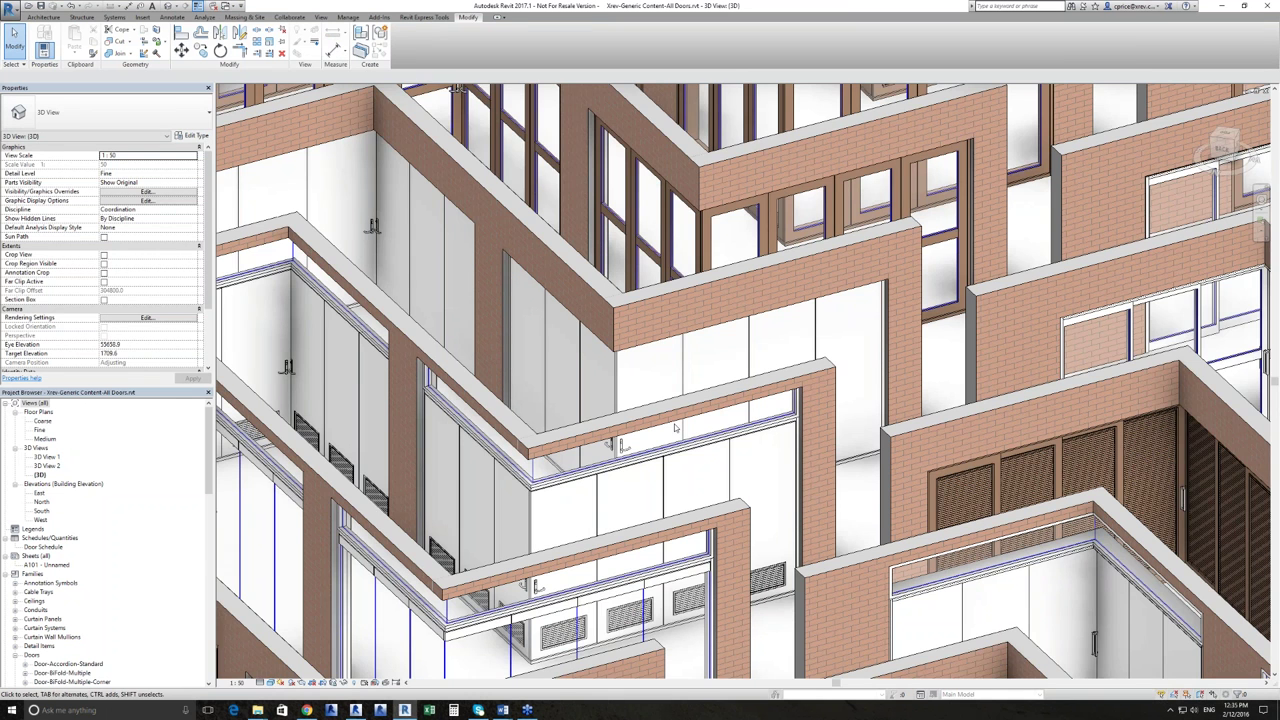
scroll(731, 529, down, 5)
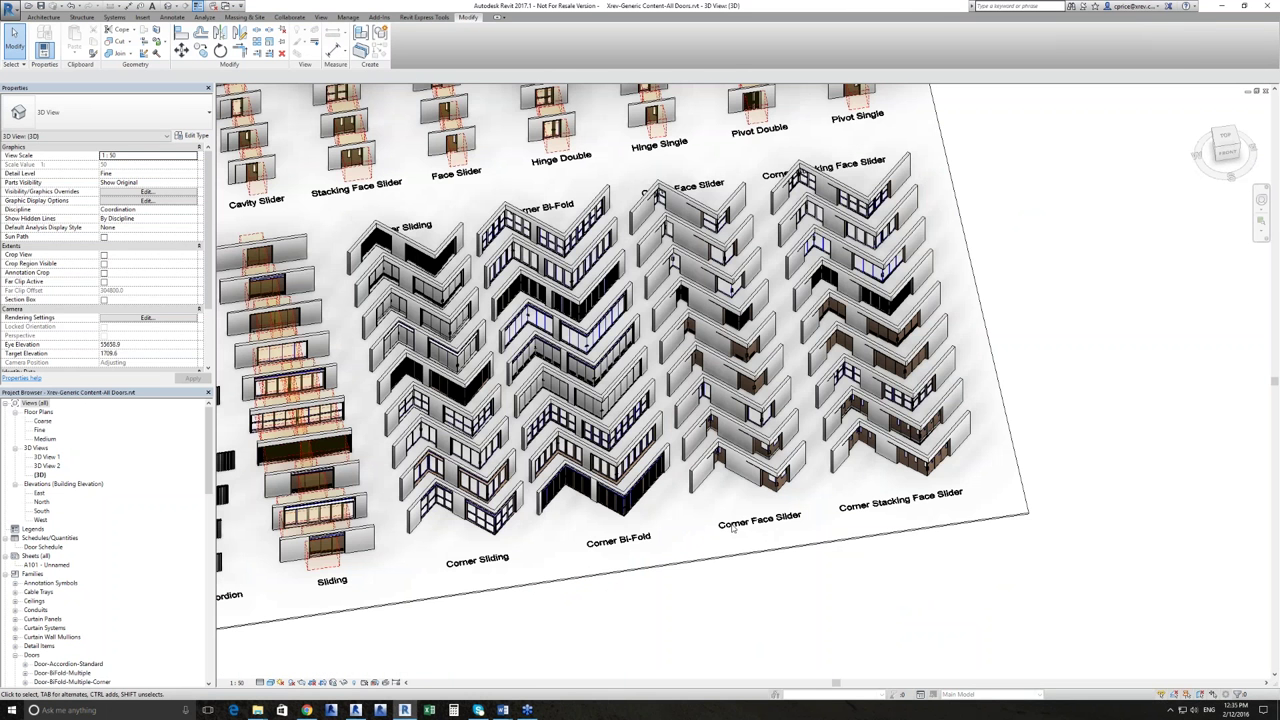
Survey the whole door library in 3D and examine the Operable Wall doors, their mixed panels and end stacking pockets.
shift+middle_drag(731, 529, 383, 574)
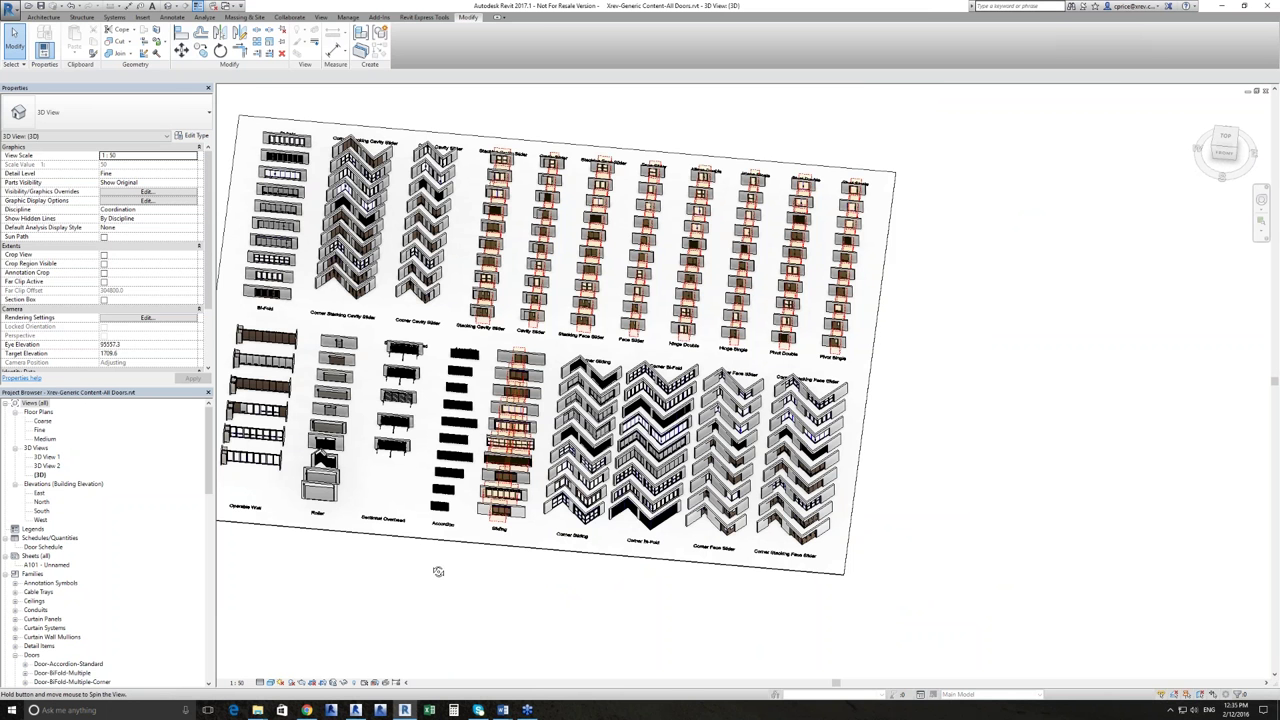
shift+middle_drag(438, 571, 456, 566)
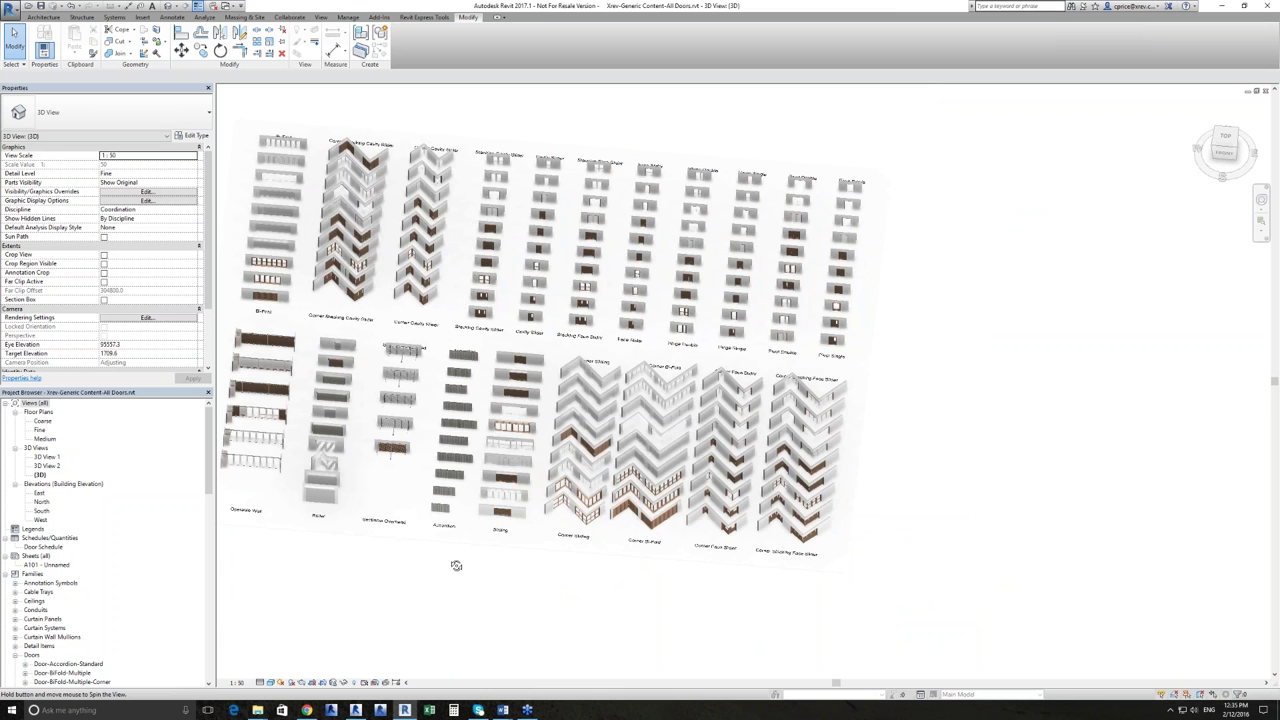
scroll(456, 566, up, 5)
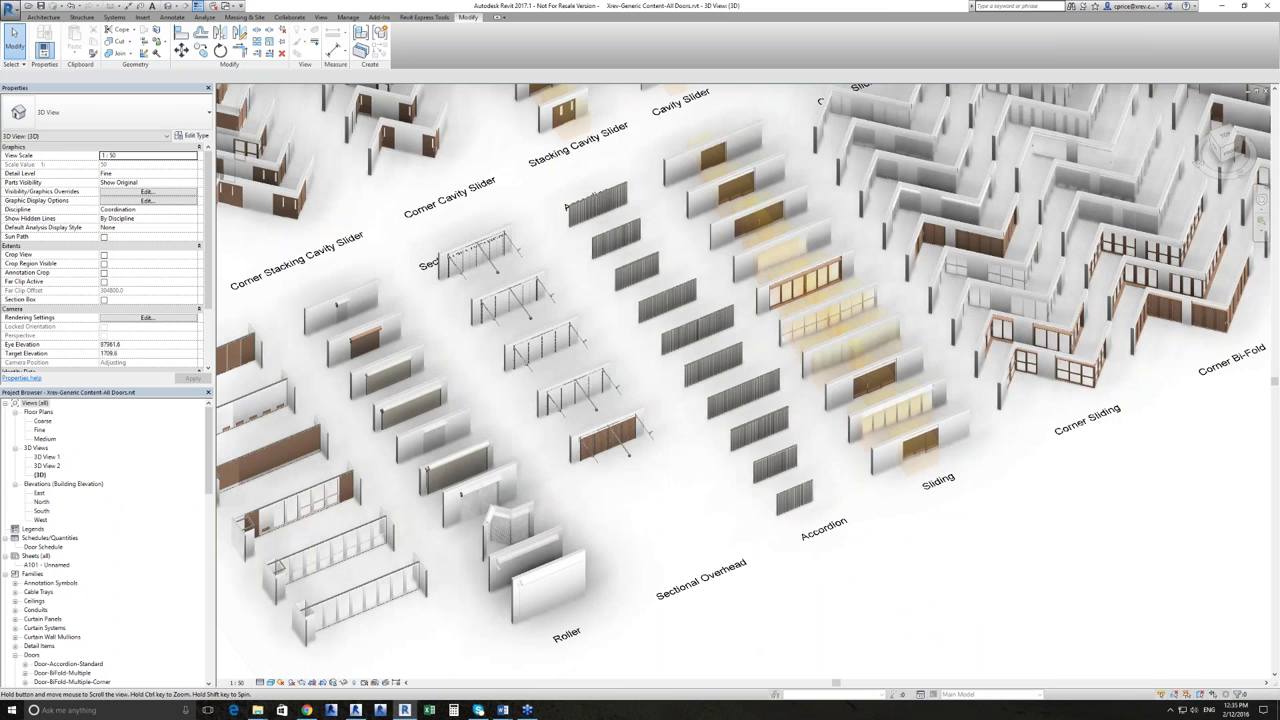
scroll(614, 523, up, 3)
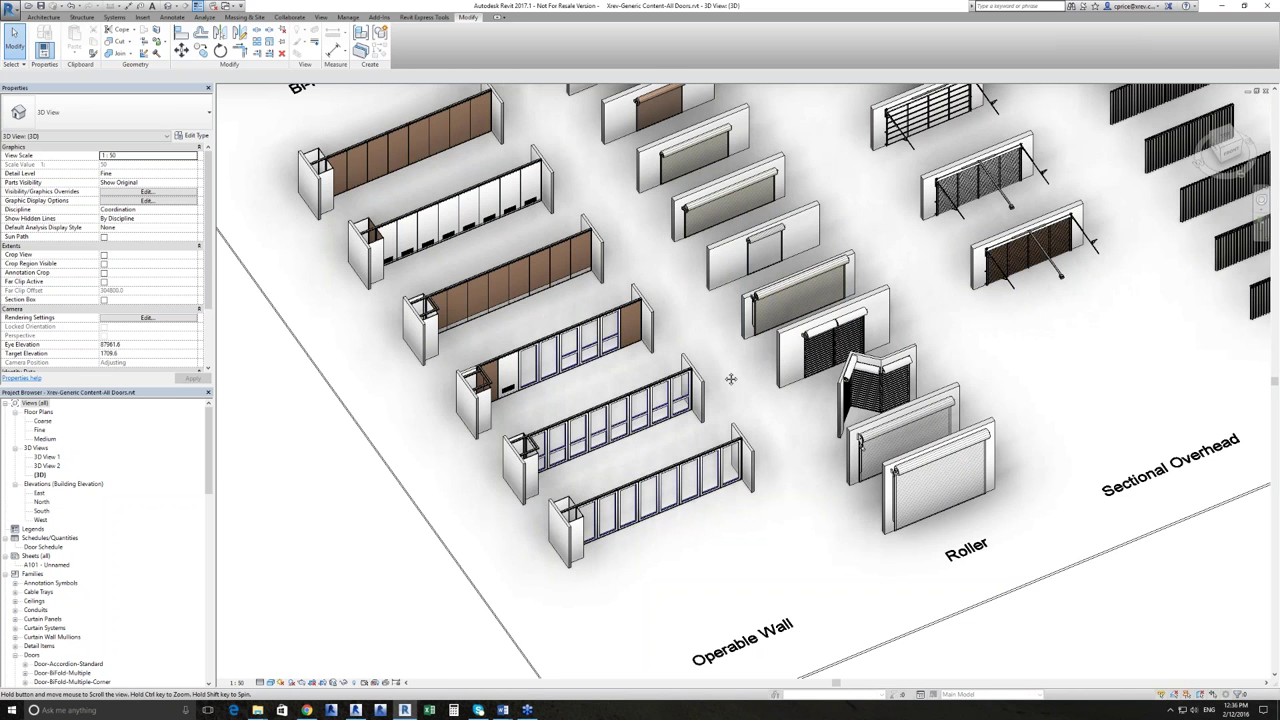
middle_drag(731, 378, 729, 381)
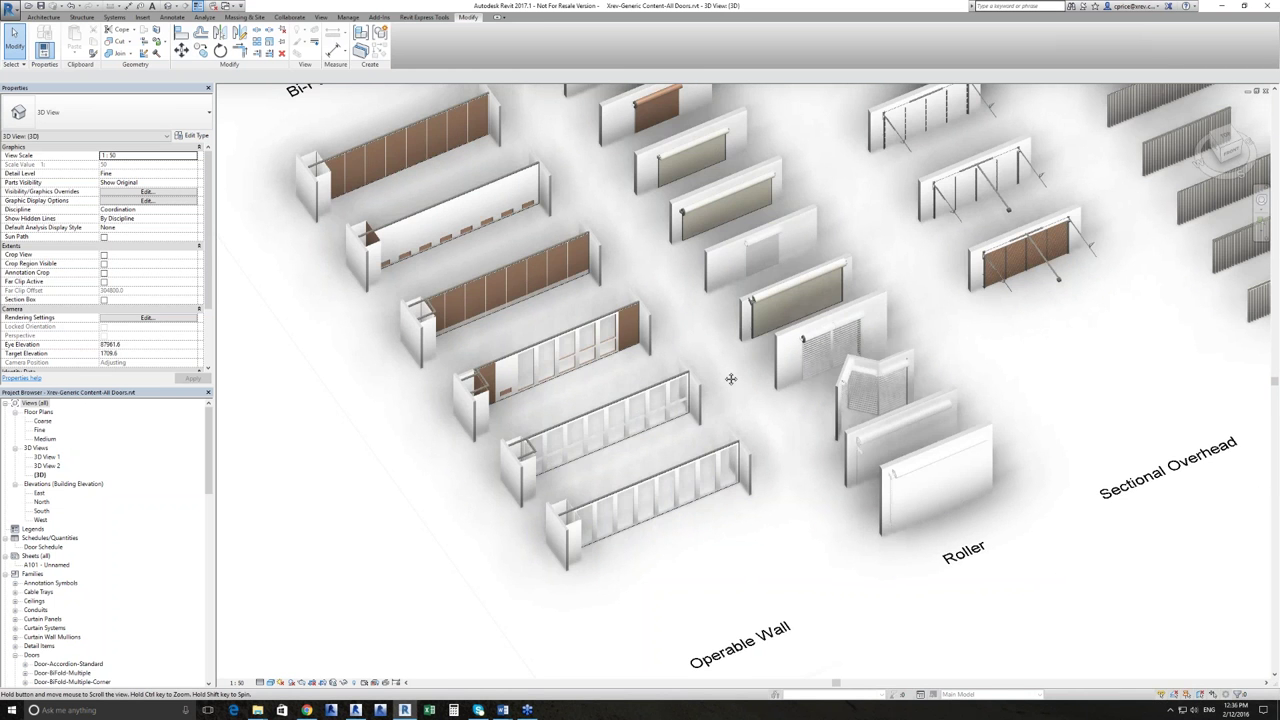
scroll(731, 378, up, 6)
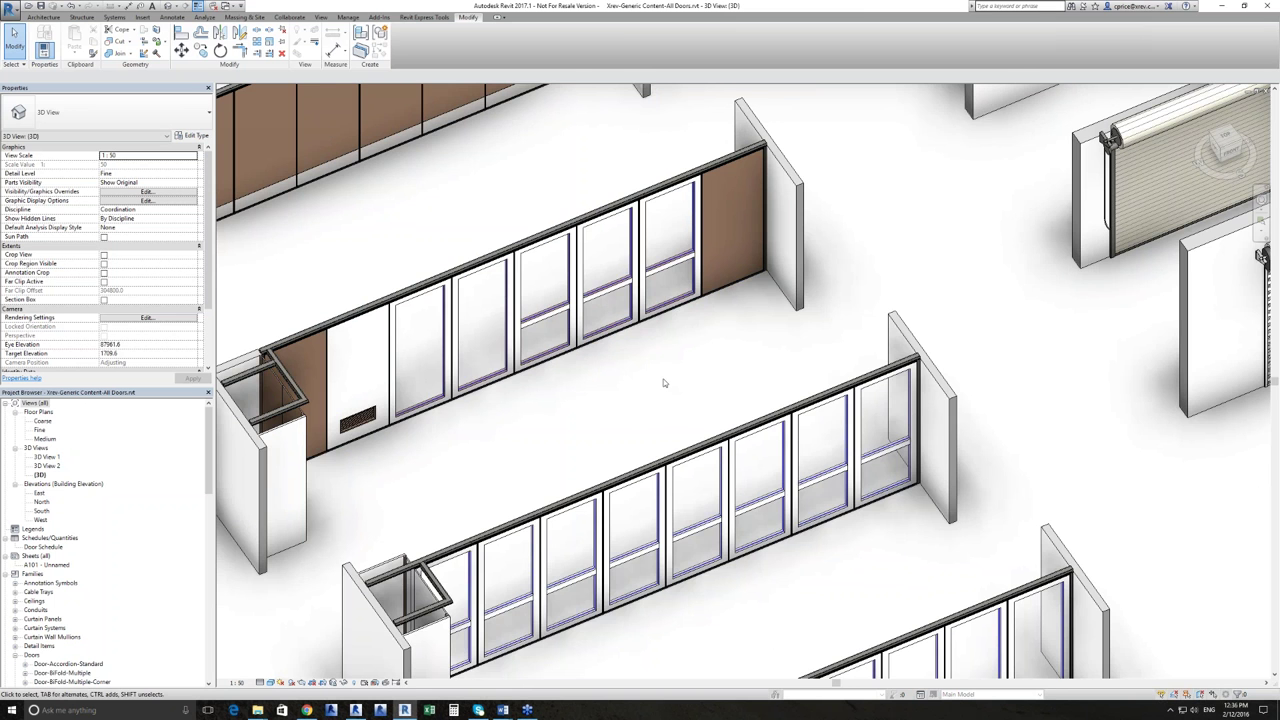
scroll(663, 382, down, 2)
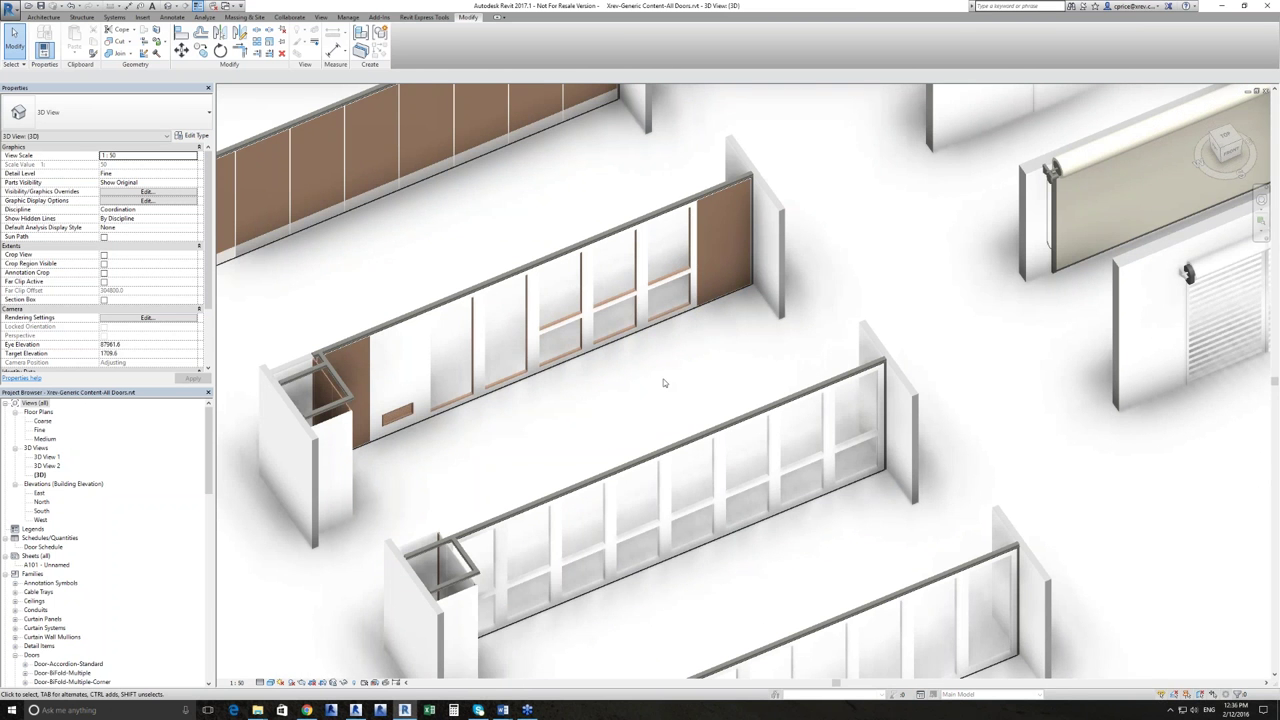
scroll(663, 382, down, 1)
middle_drag(663, 382, 730, 371)
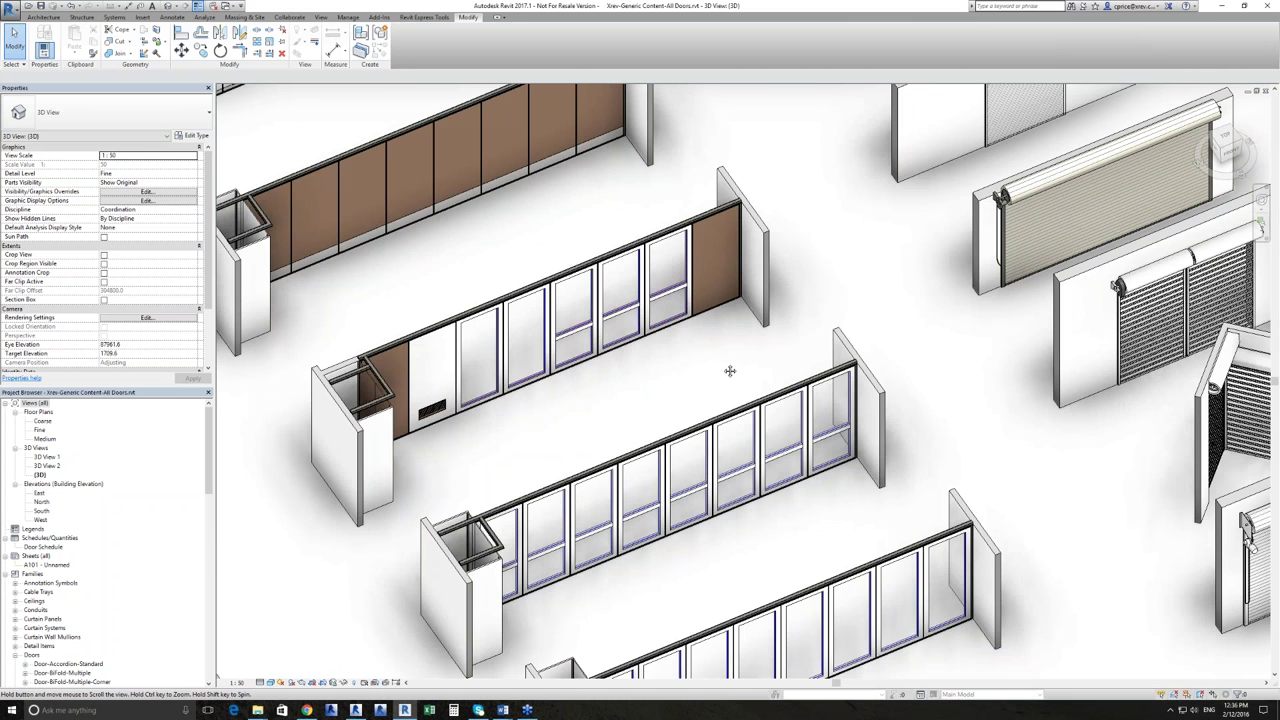
Inspect the row of Roller doors in straight walls in 3D, including their drums, motors, chains and curtain finishes.
middle_drag(730, 371, 380, 390)
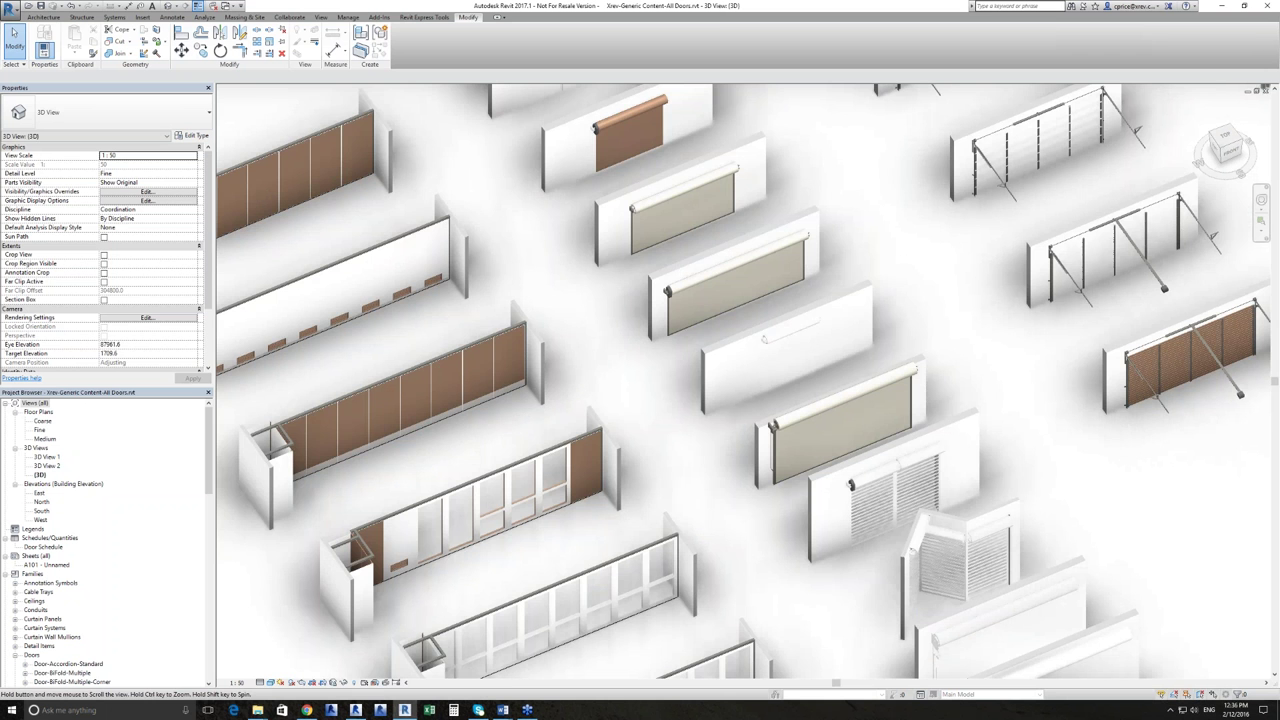
scroll(540, 365, up, 3)
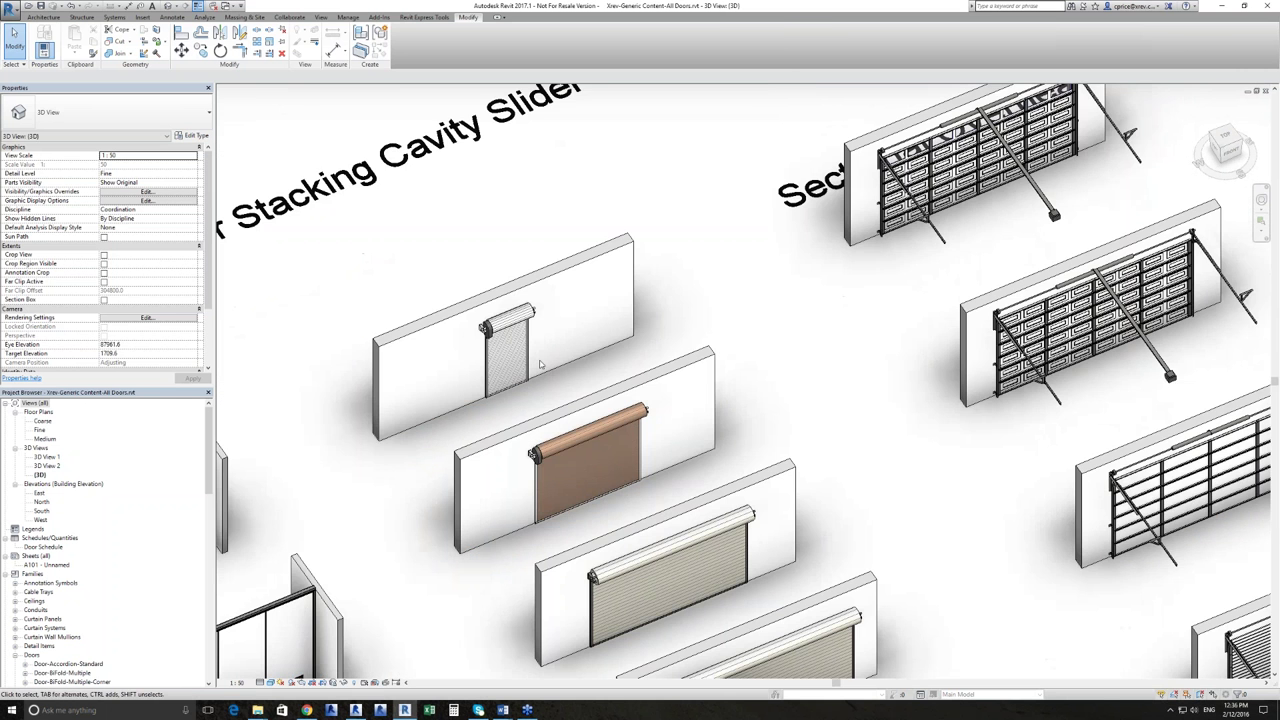
scroll(540, 365, up, 2)
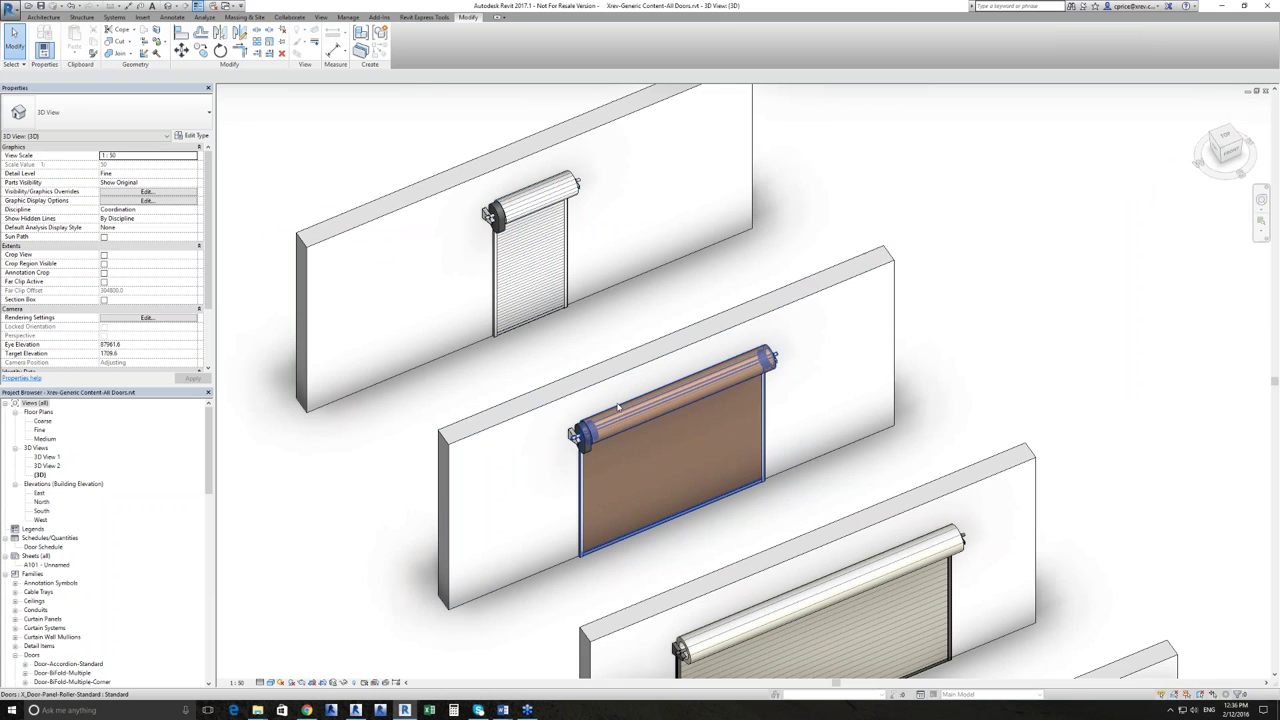
middle_drag(619, 407, 563, 282)
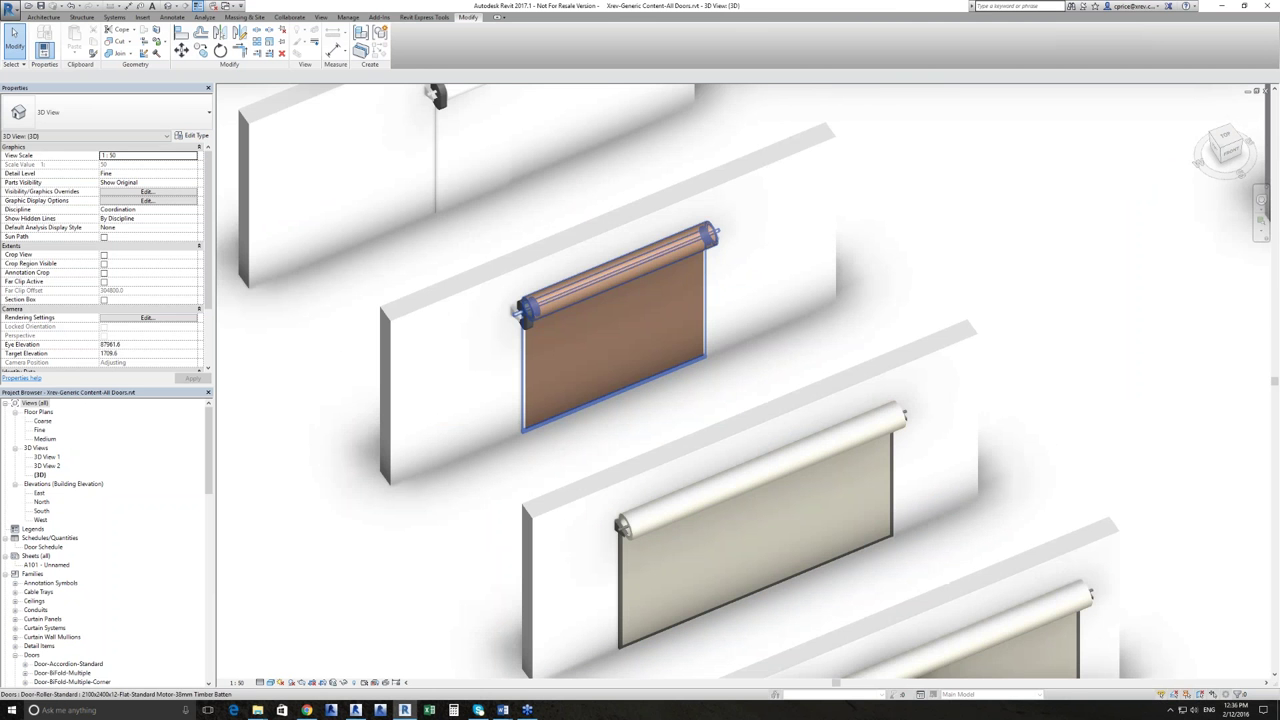
middle_drag(614, 330, 524, 115)
middle_drag(795, 476, 695, 254)
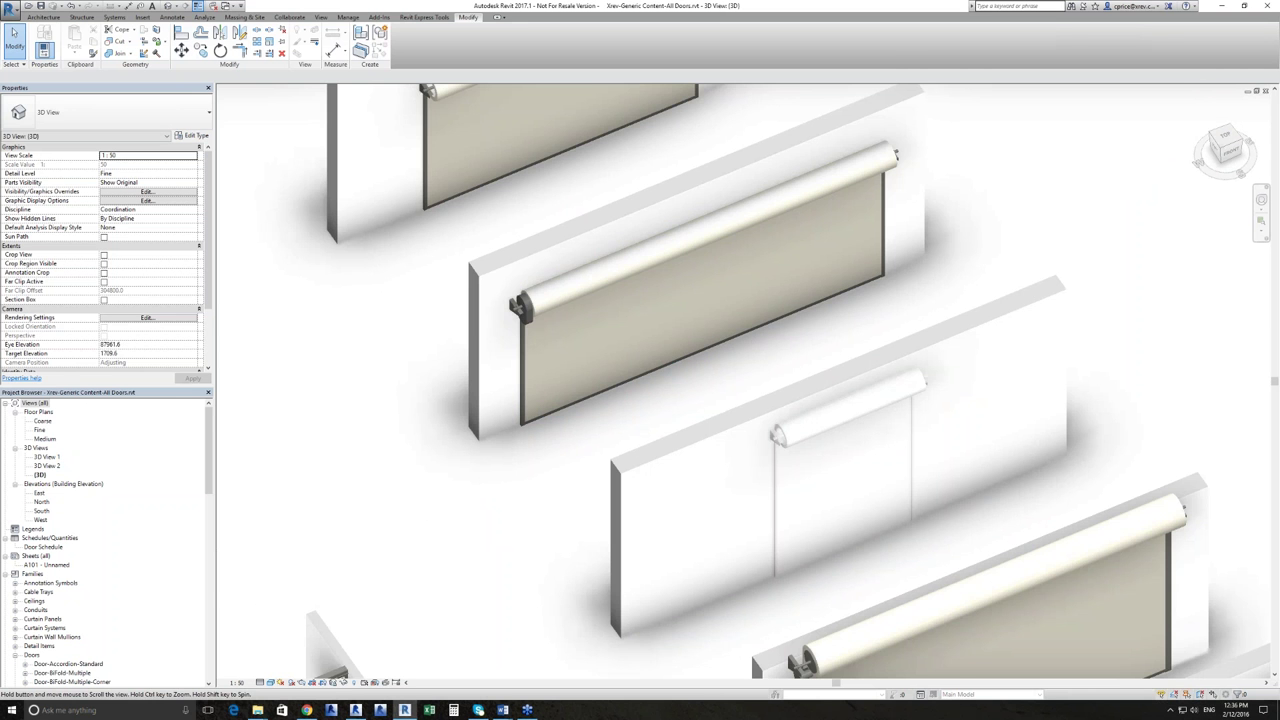
middle_drag(750, 653, 576, 315)
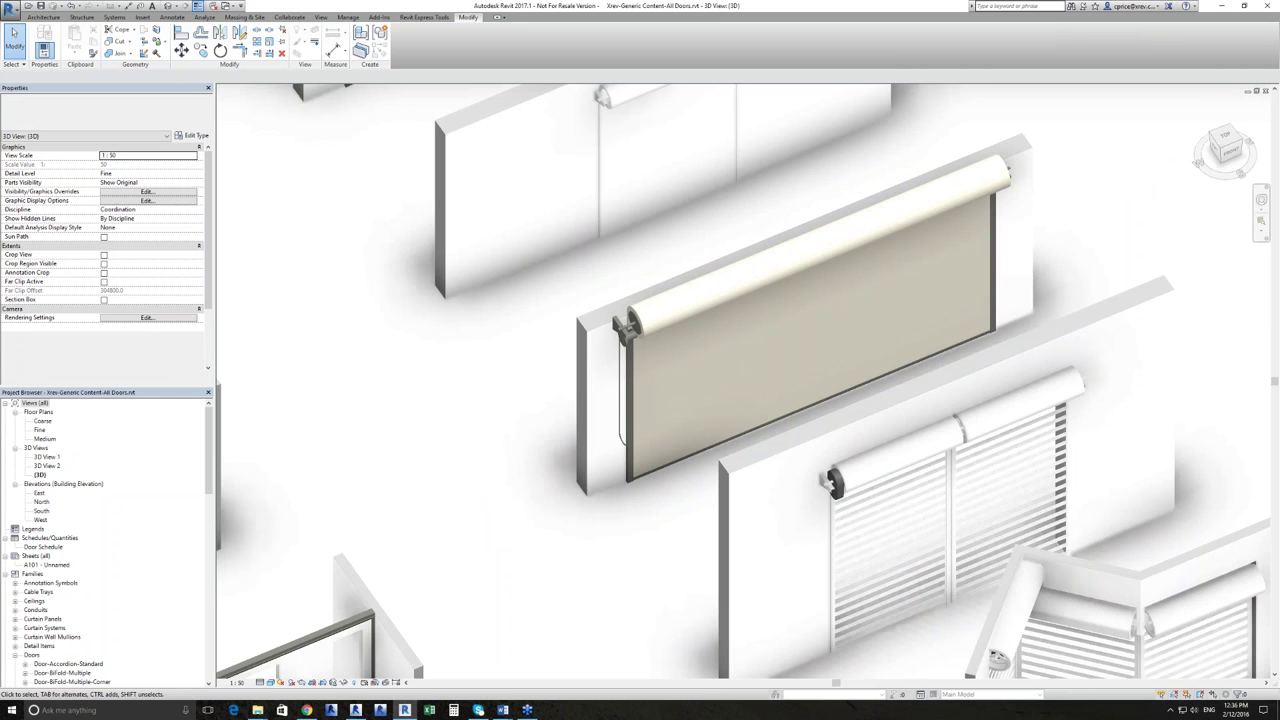
scroll(820, 470, down, 1)
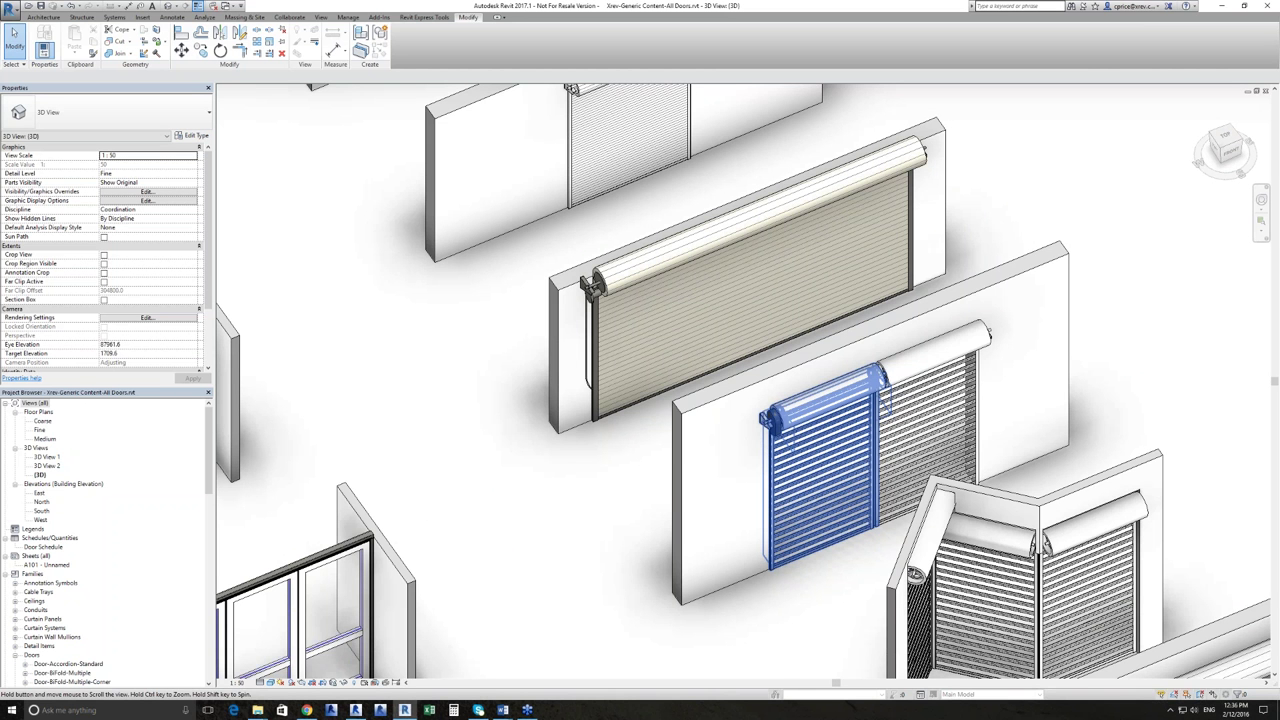
Examine the side-by-side and angled corner roller shutters up close in 3D.
middle_drag(960, 585, 667, 366)
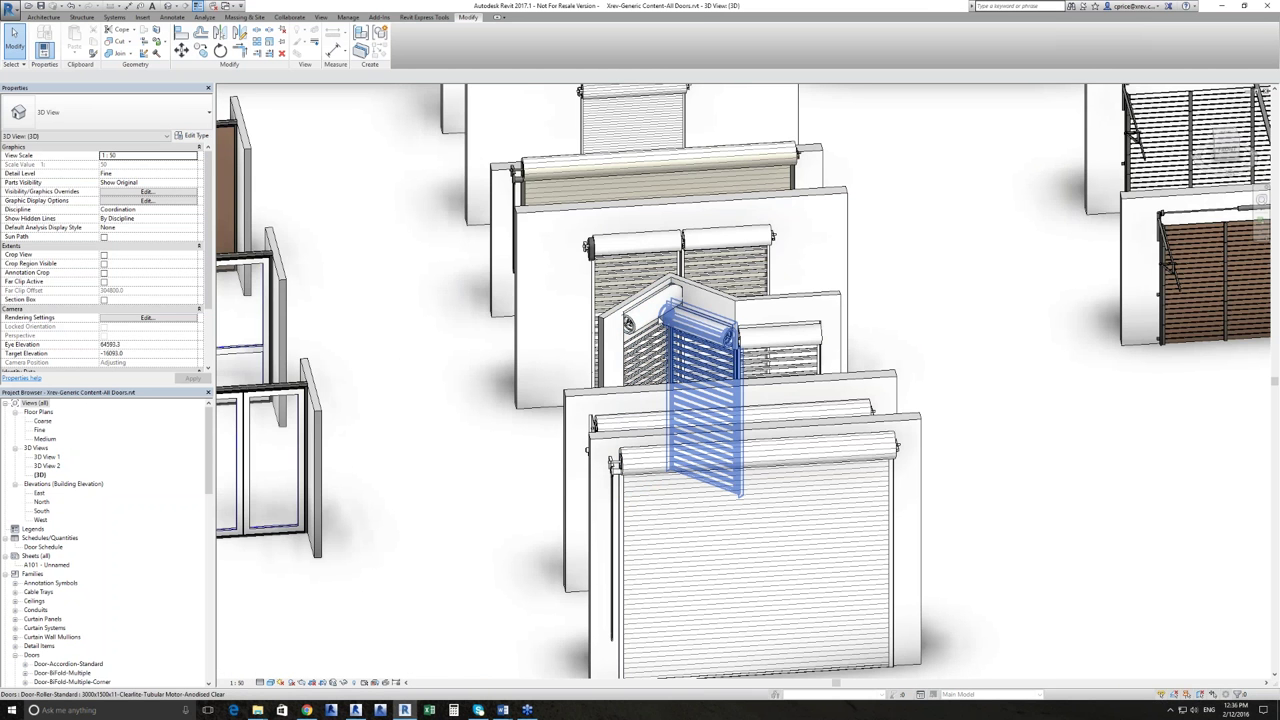
shift+middle_drag(788, 368, 792, 375)
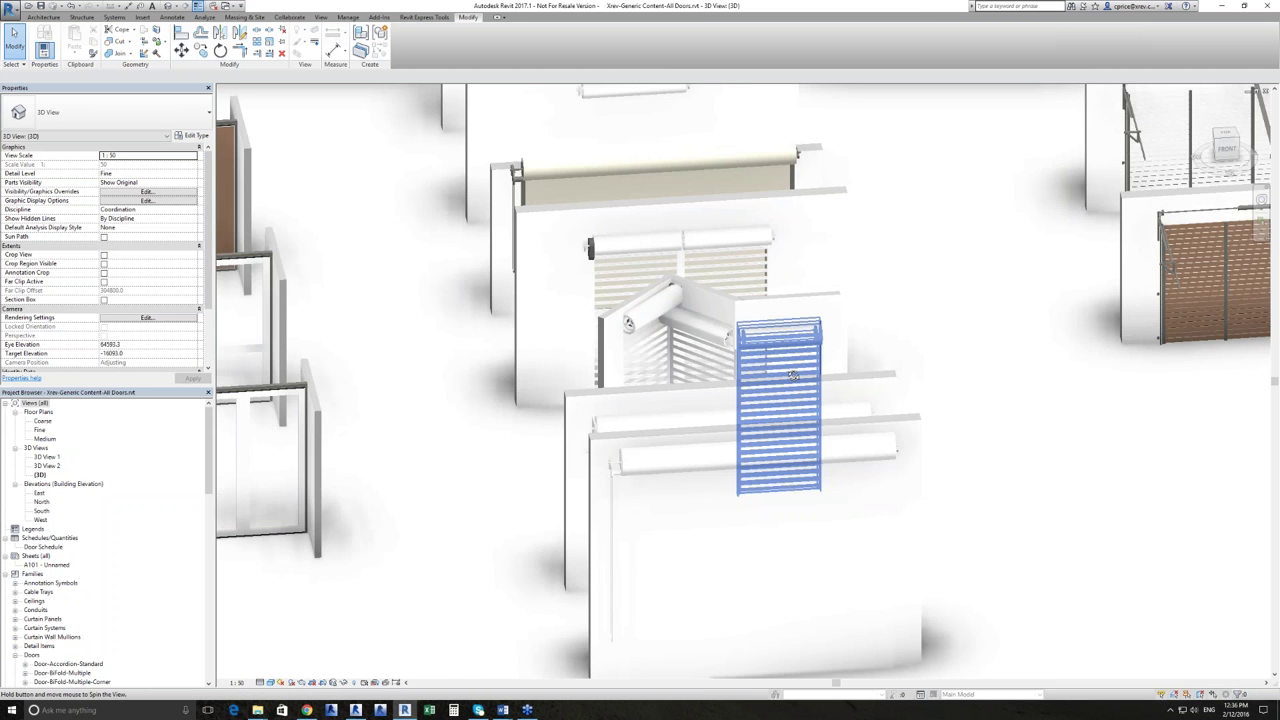
shift+middle_drag(792, 375, 762, 455)
scroll(762, 455, up, 5)
Switch to the door project's Fine floor plan and survey the full layout of door types.
key(ctrl+Tab)
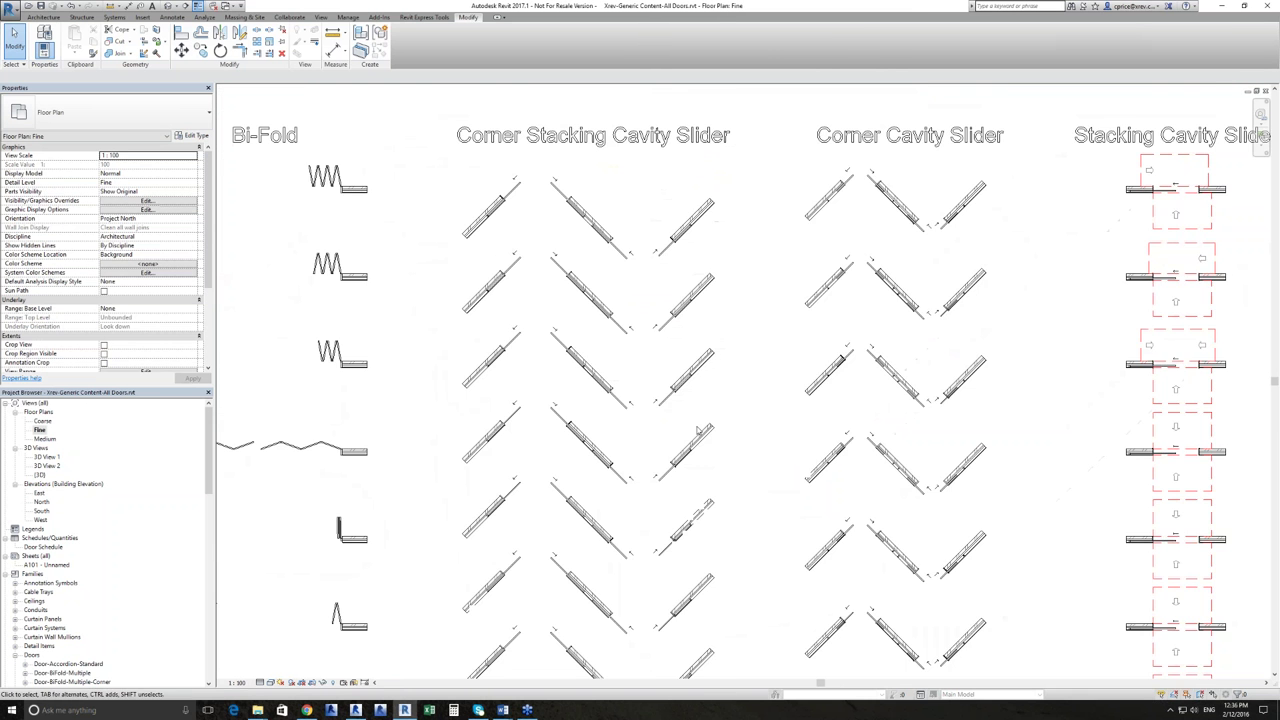
scroll(543, 309, down, 5)
scroll(634, 400, up, 6)
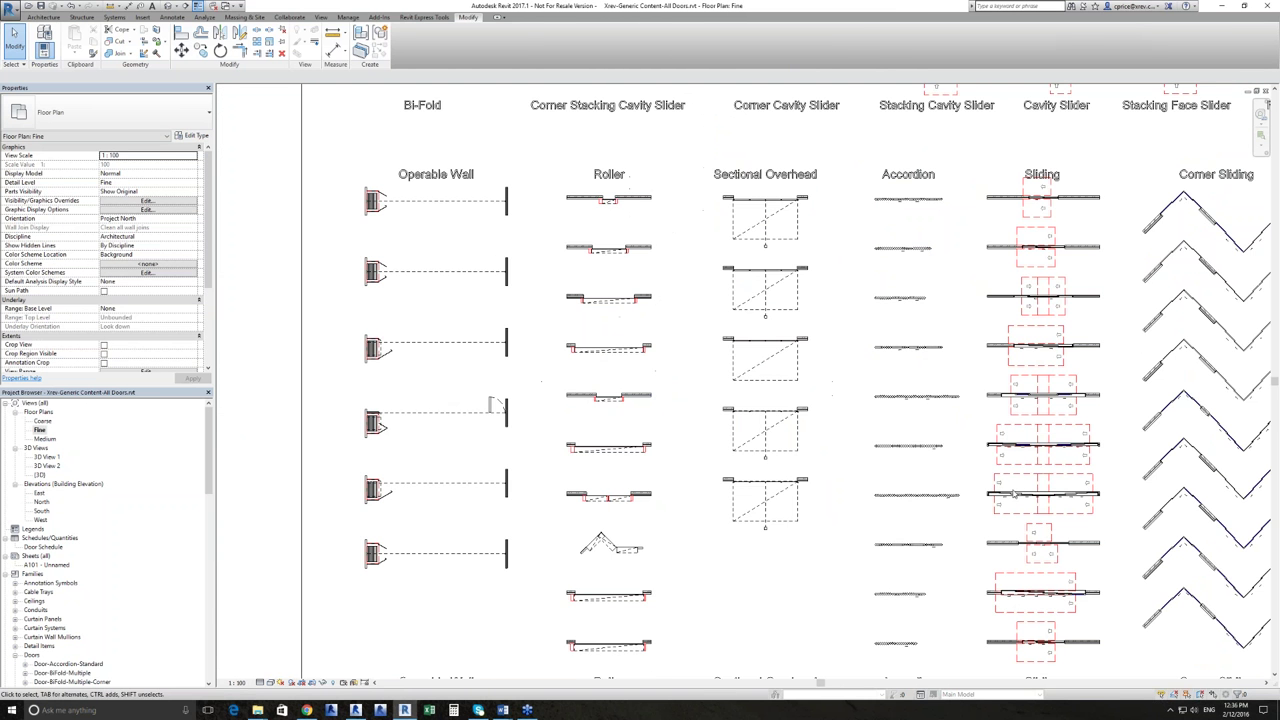
middle_drag(1043, 494, 559, 389)
scroll(705, 472, down, 3)
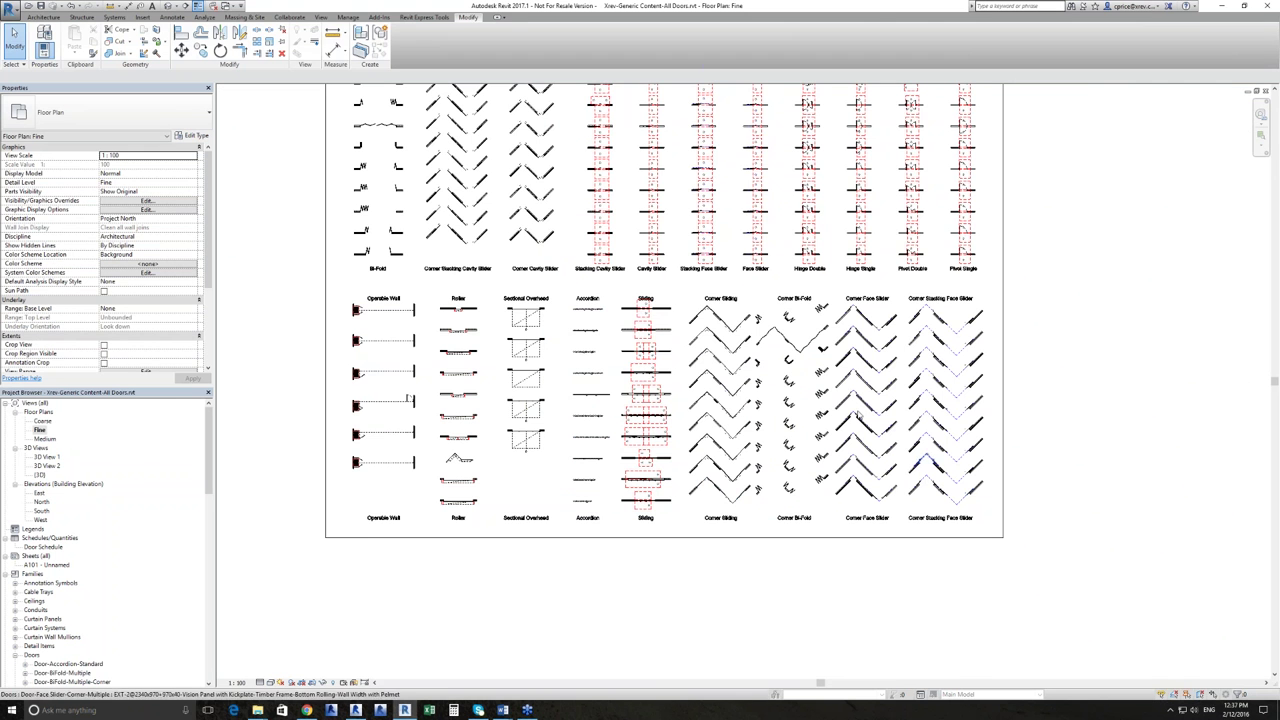
middle_drag(725, 376, 755, 487)
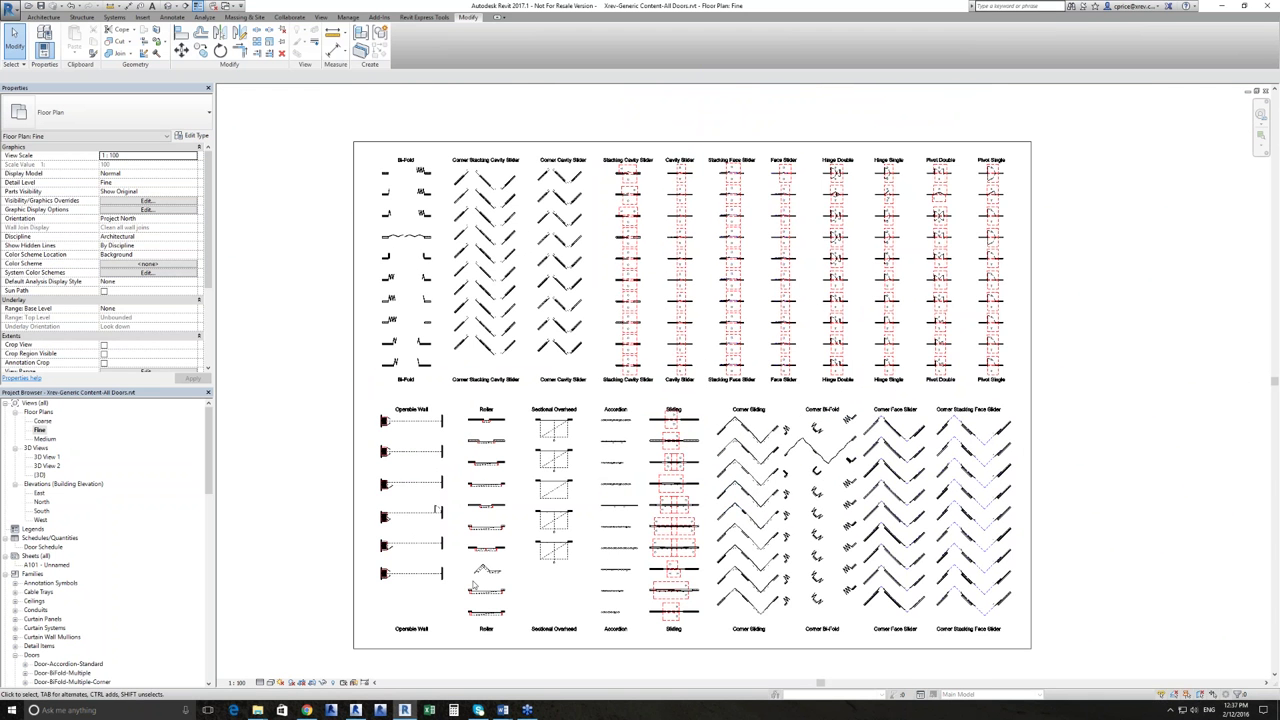
Examine how the guides and curtains of the angled roller shutters meet at the corners in plan.
scroll(476, 582, up, 10)
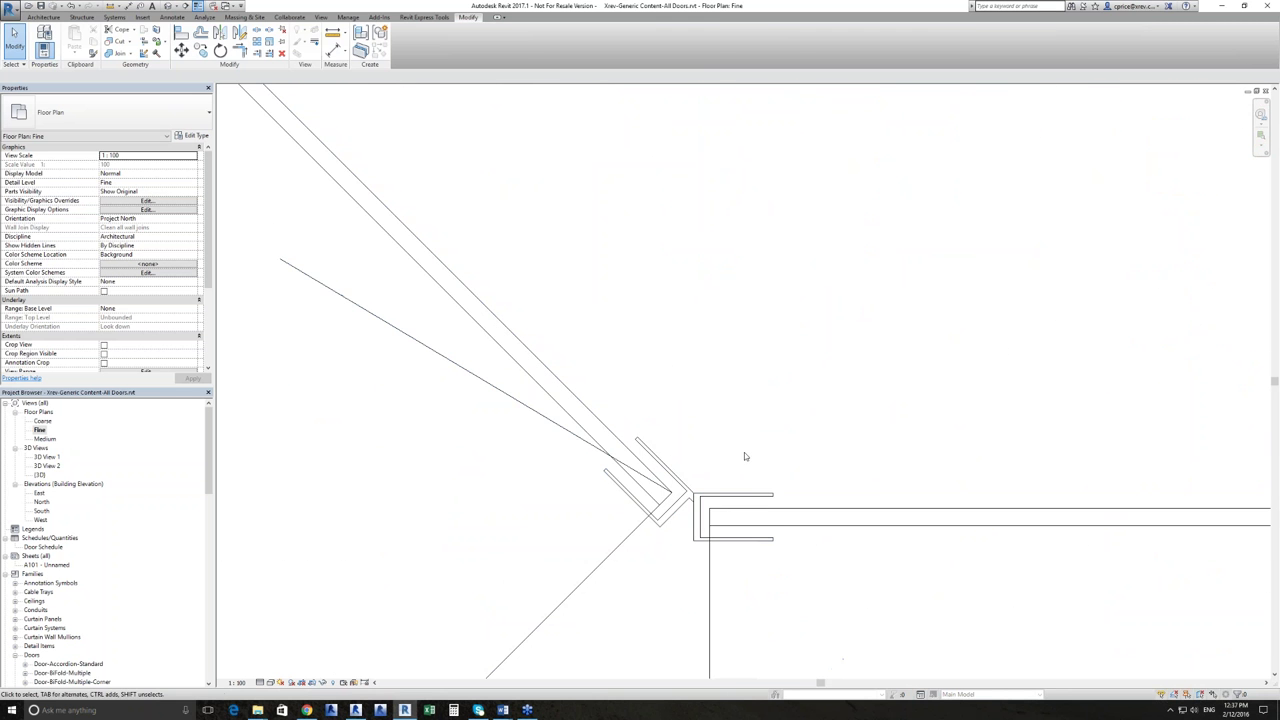
scroll(743, 457, down, 2)
scroll(744, 457, down, 4)
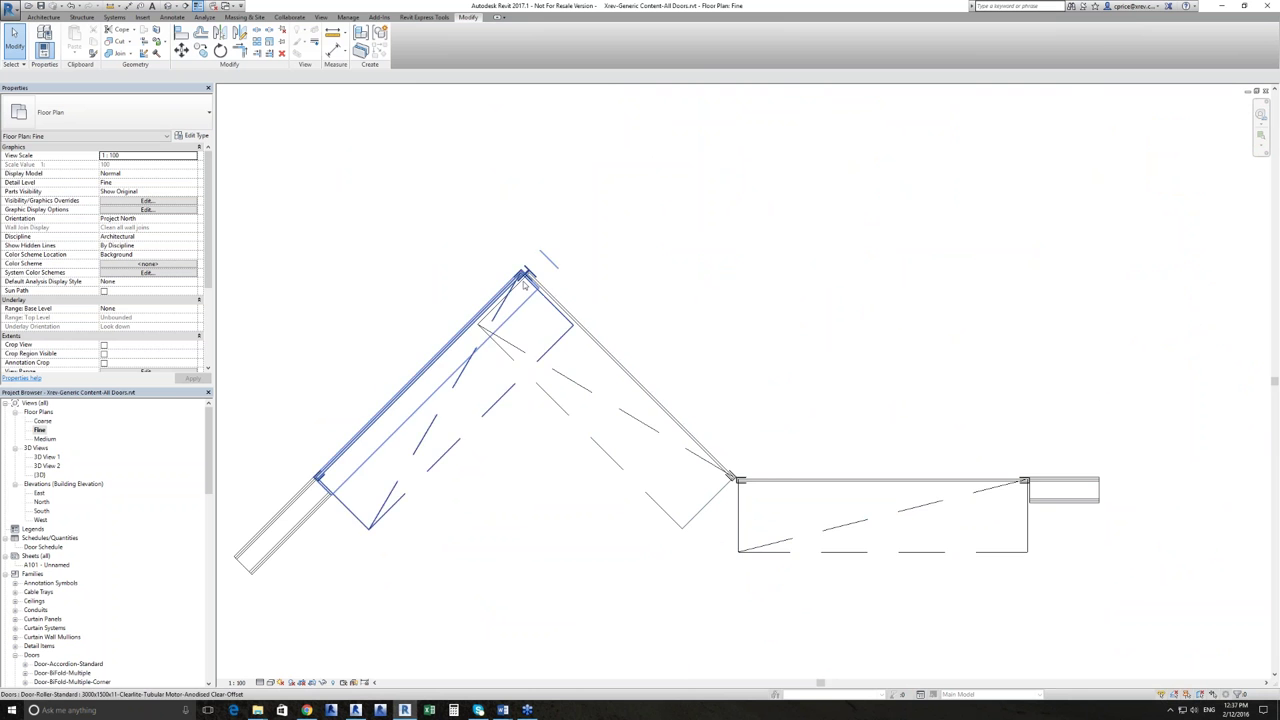
scroll(522, 285, up, 3)
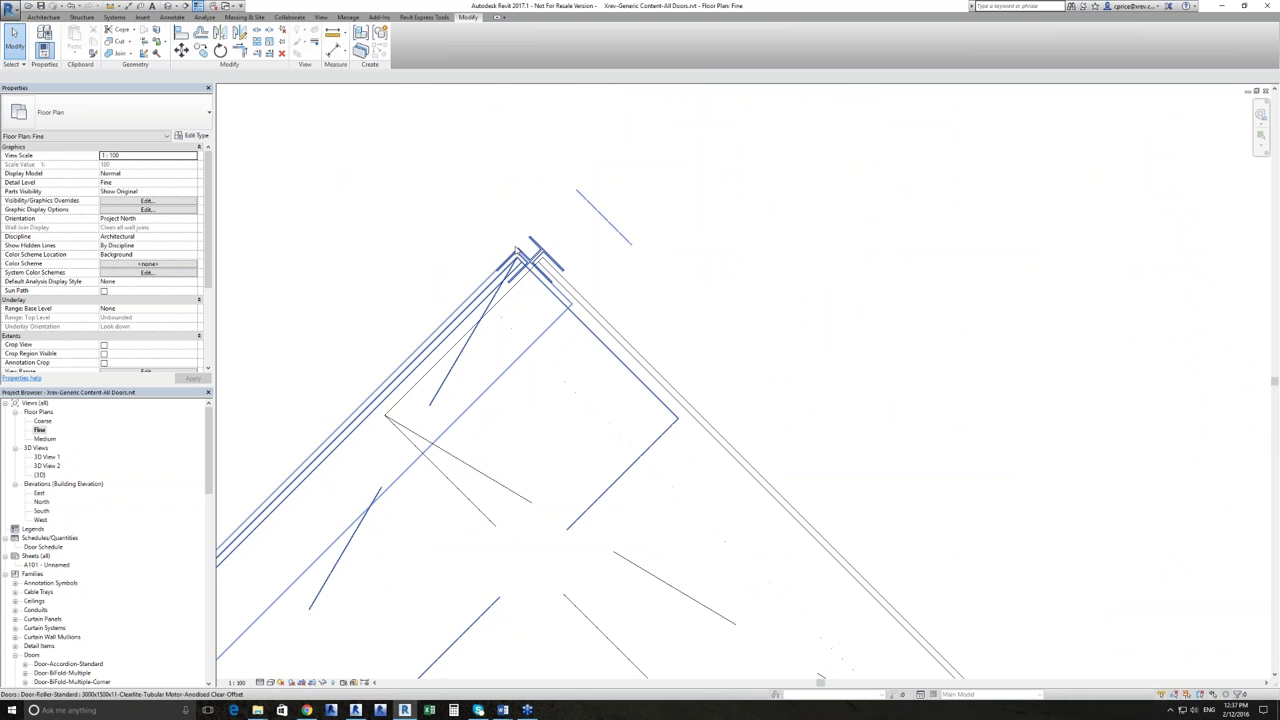
scroll(516, 249, down, 6)
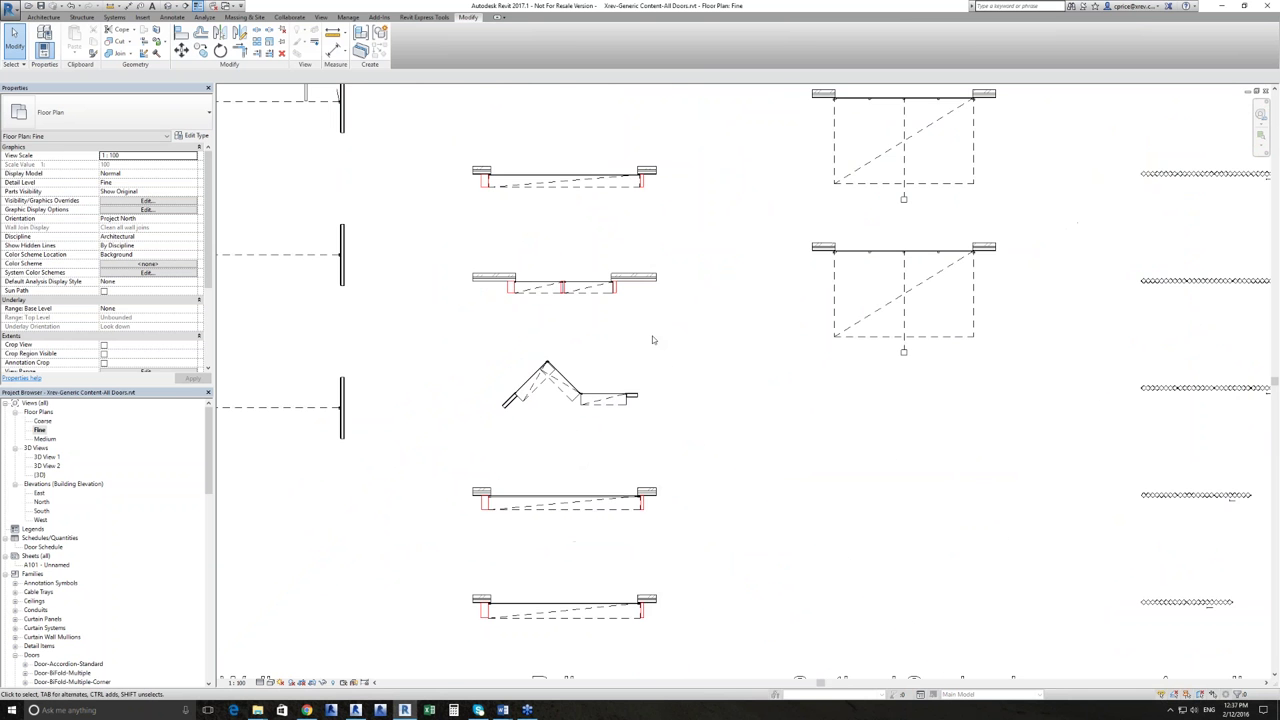
Examine the paired roller shutter in plan, checking its shared centre guide and the clearance zones beside the guides.
scroll(652, 340, down, 2)
middle_drag(691, 366, 694, 370)
scroll(518, 345, up, 5)
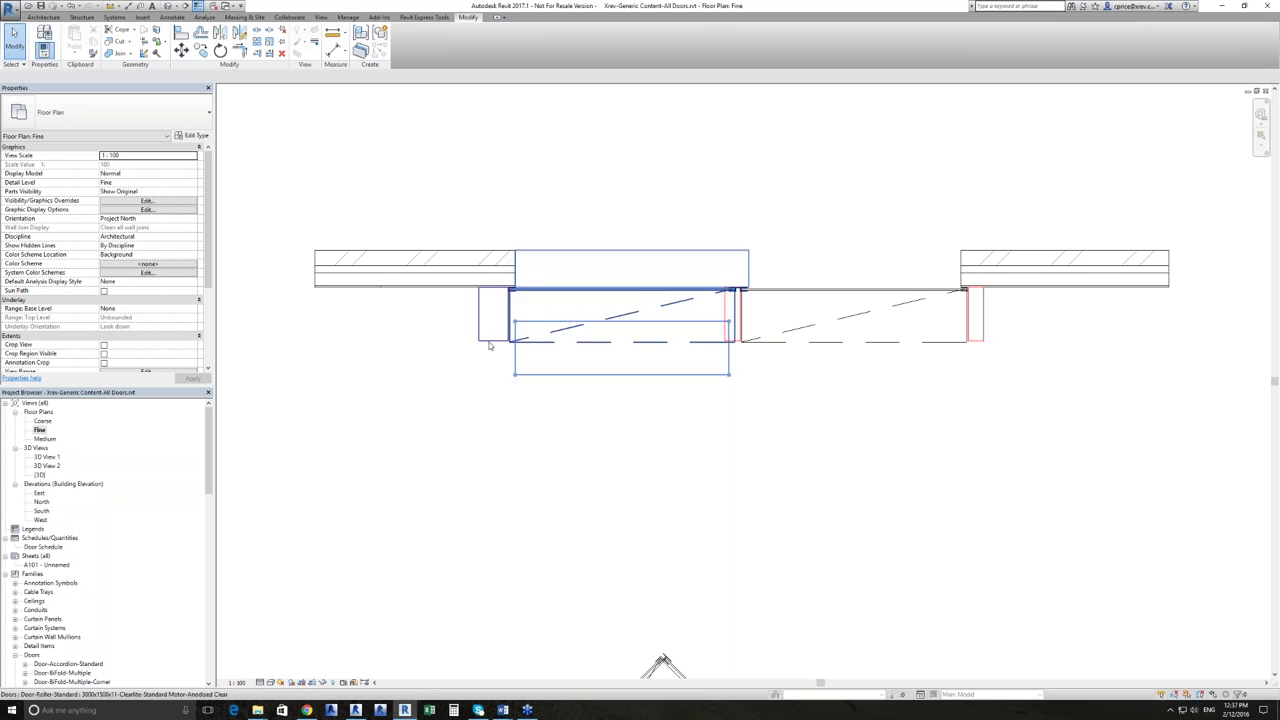
scroll(482, 360, down, 3)
scroll(468, 365, down, 3)
scroll(716, 421, down, 4)
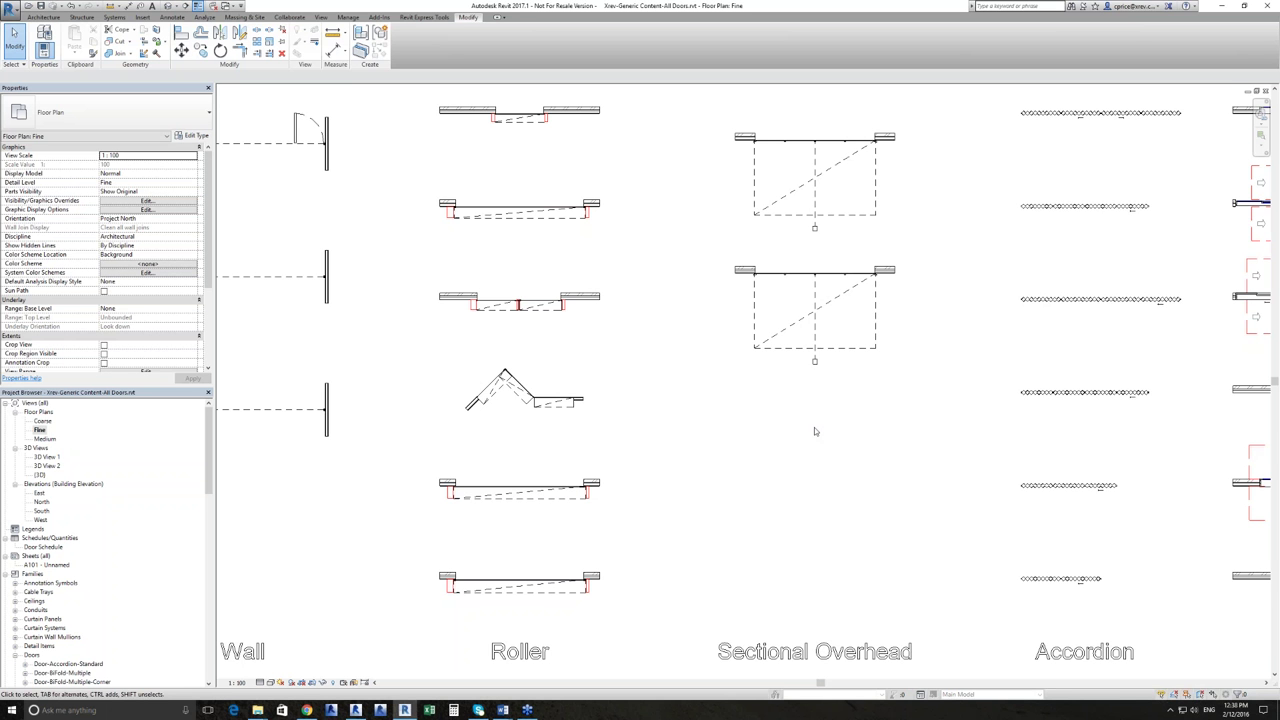
Look over the Operable Wall, Roller, Sectional Overhead, Accordion and Sliding doors in plan.
scroll(720, 400, down, 2)
middle_drag(821, 418, 584, 481)
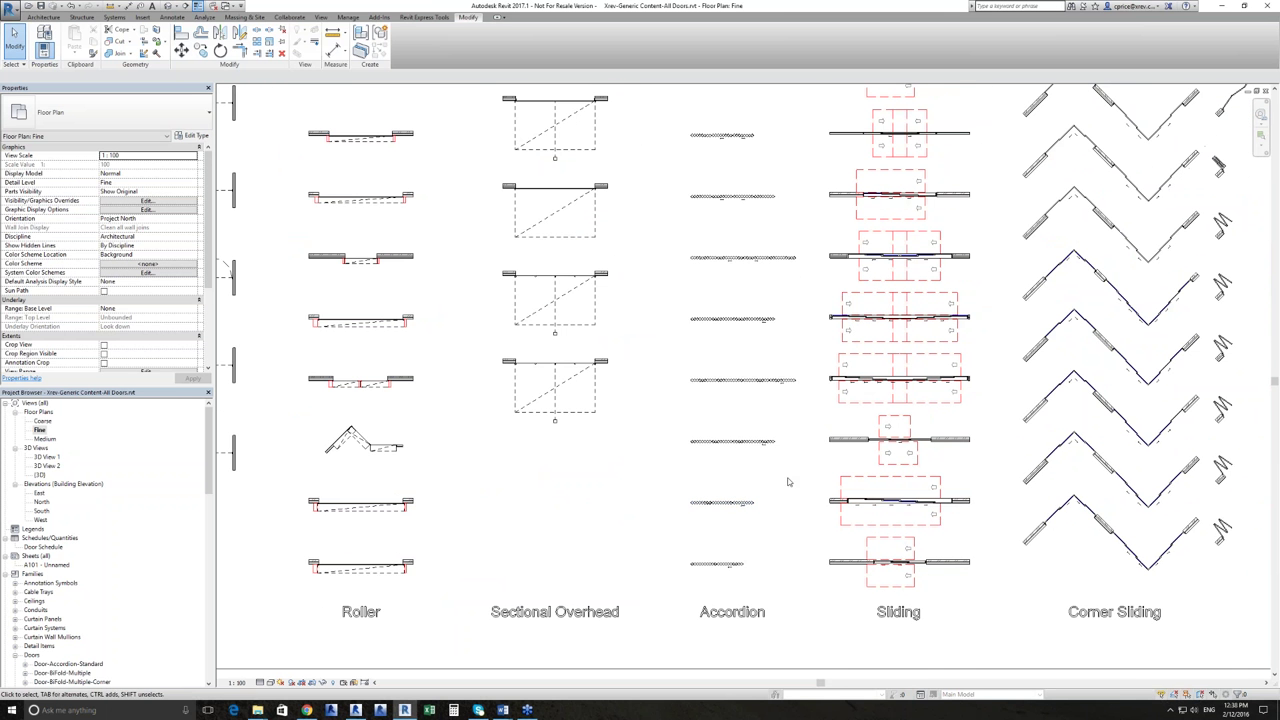
scroll(796, 459, down, 2)
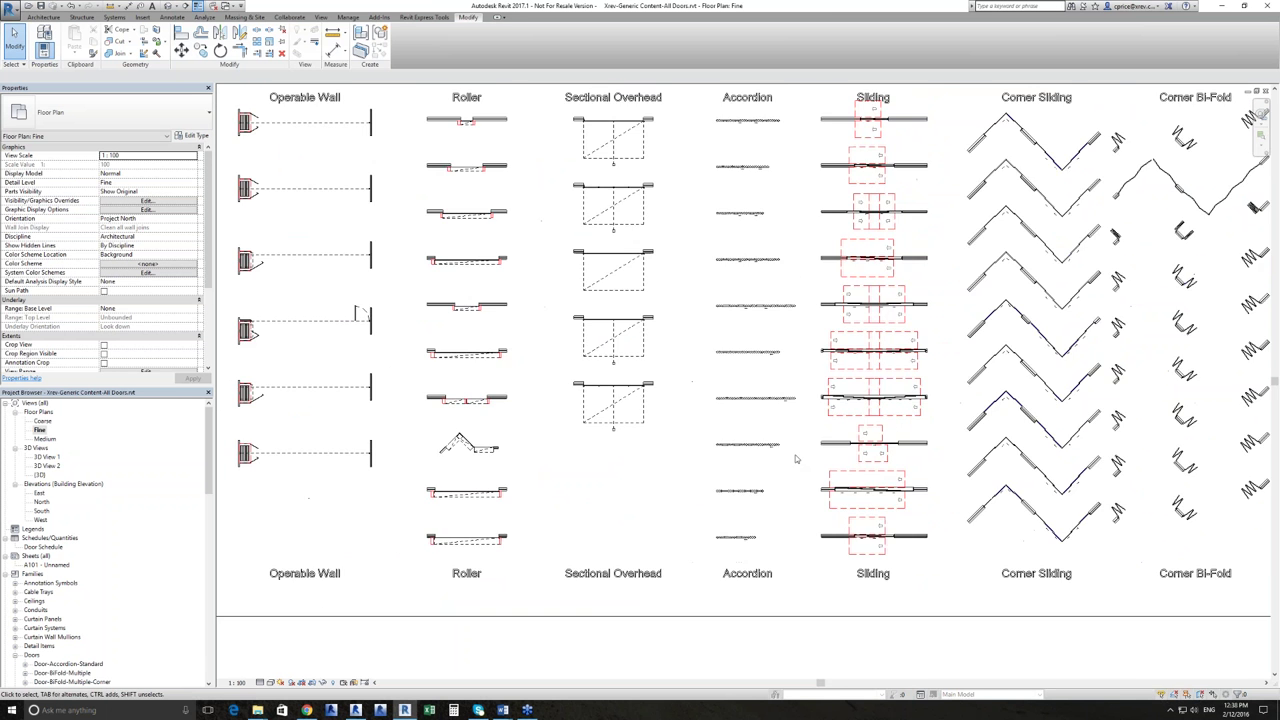
mouse_move(797, 457)
middle_down()
mouse_move(634, 480)
mouse_move(660, 485)
middle_up()
scroll(660, 485, up, 4)
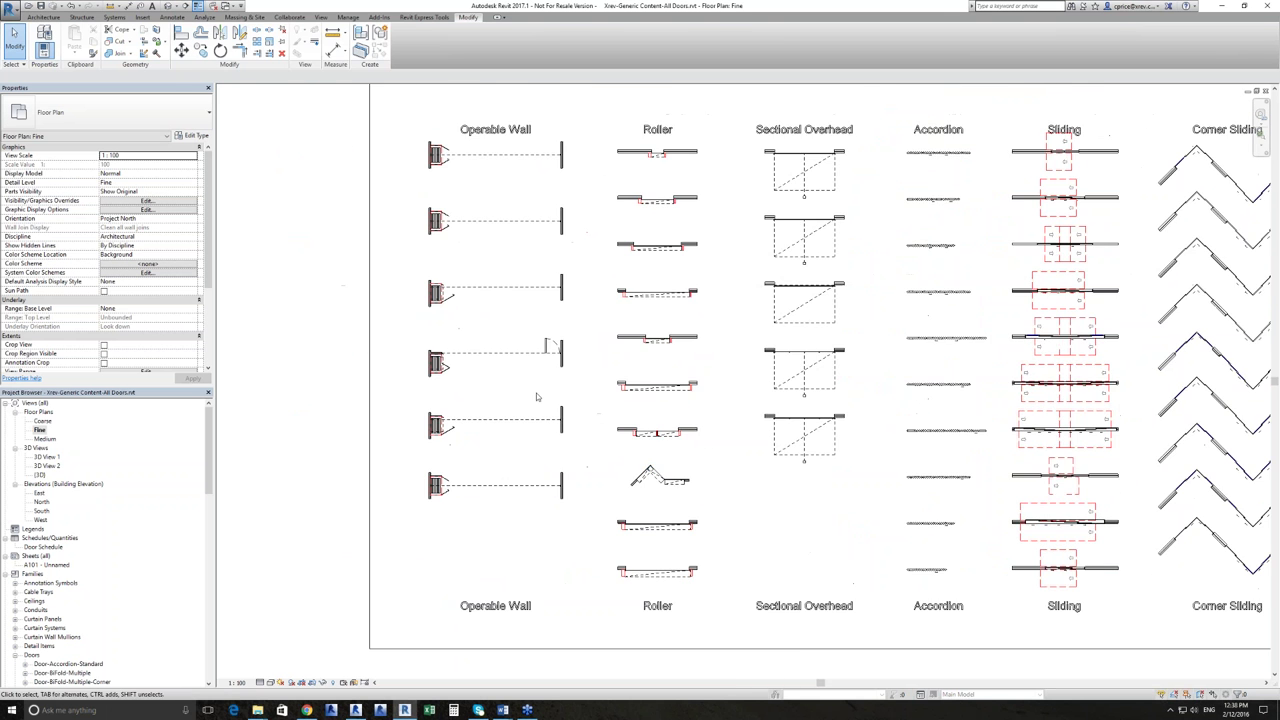
Switch to the door project's {3D} view and survey the Sectional Overhead, Accordion and Sliding doors within the whole library.
click(216, 6)
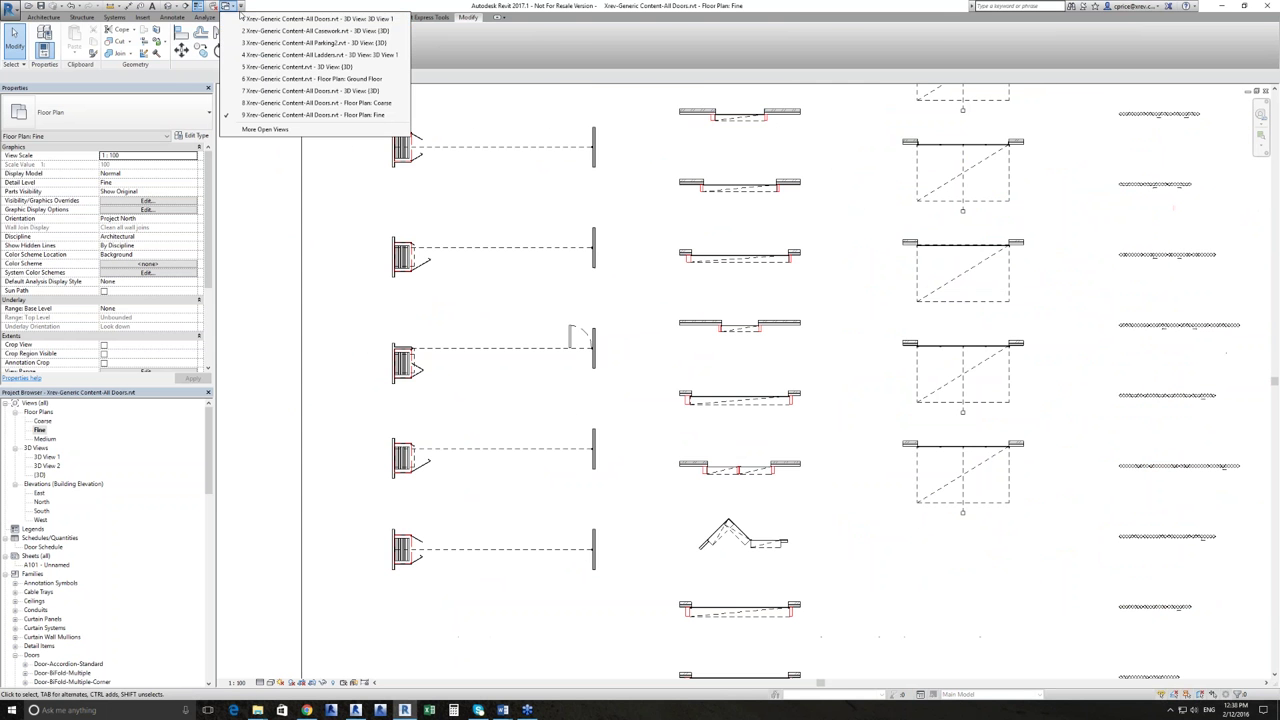
click(371, 91)
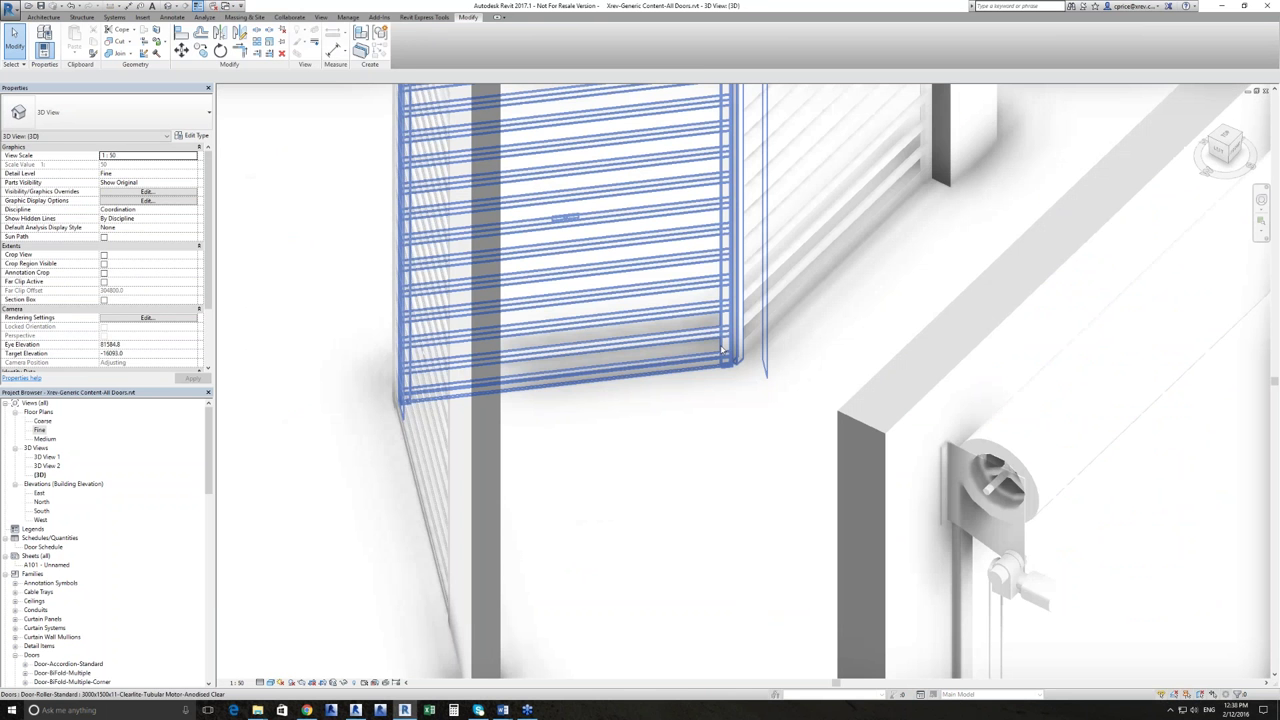
scroll(722, 350, down, 5)
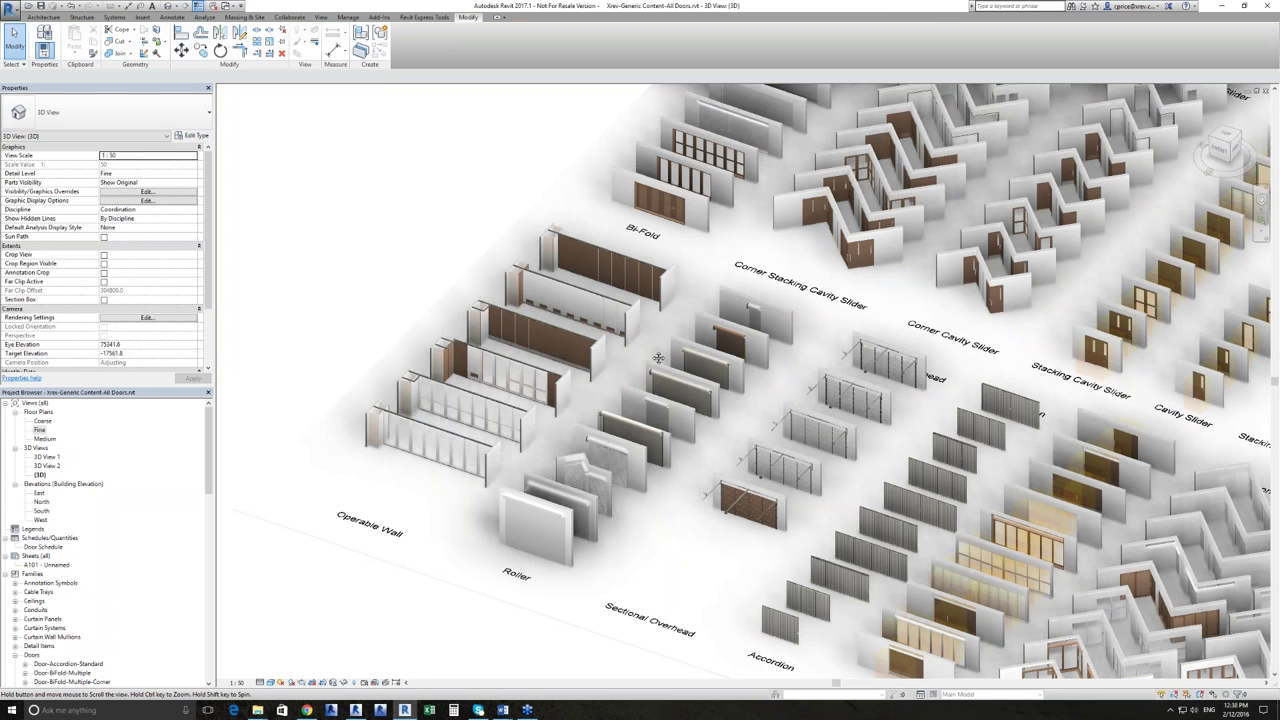
middle_drag(658, 358, 577, 251)
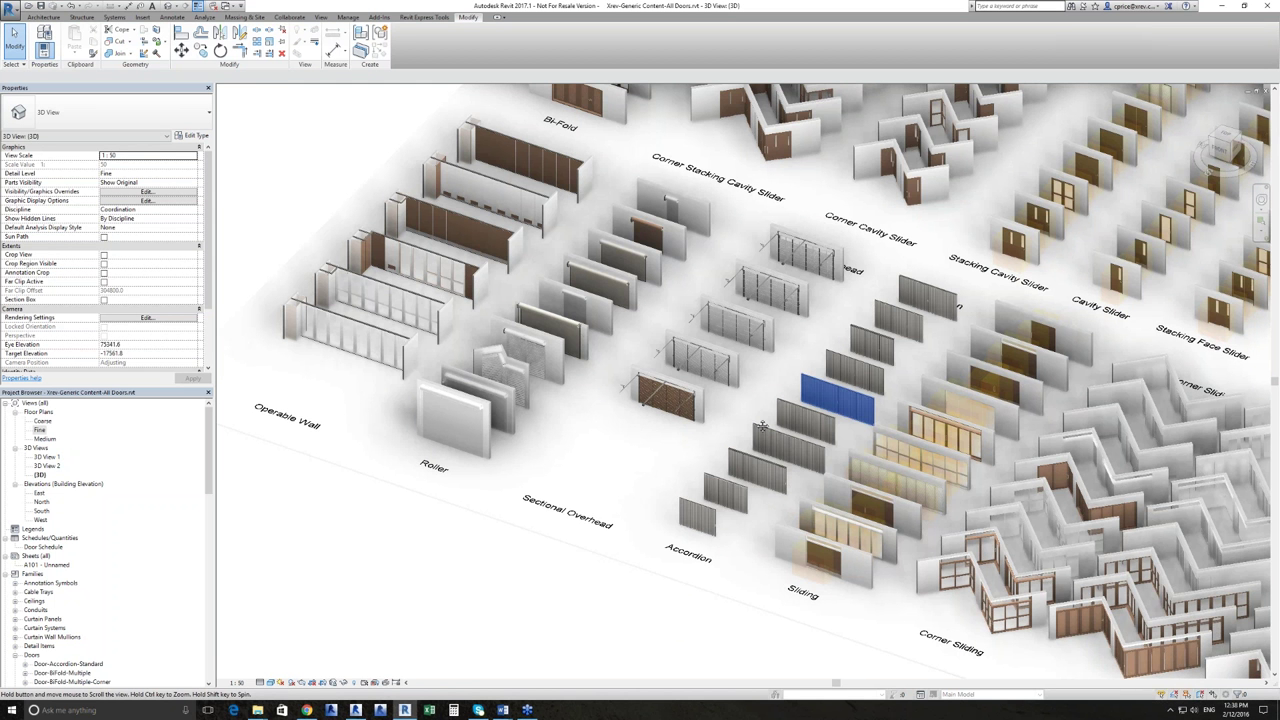
middle_drag(762, 425, 678, 451)
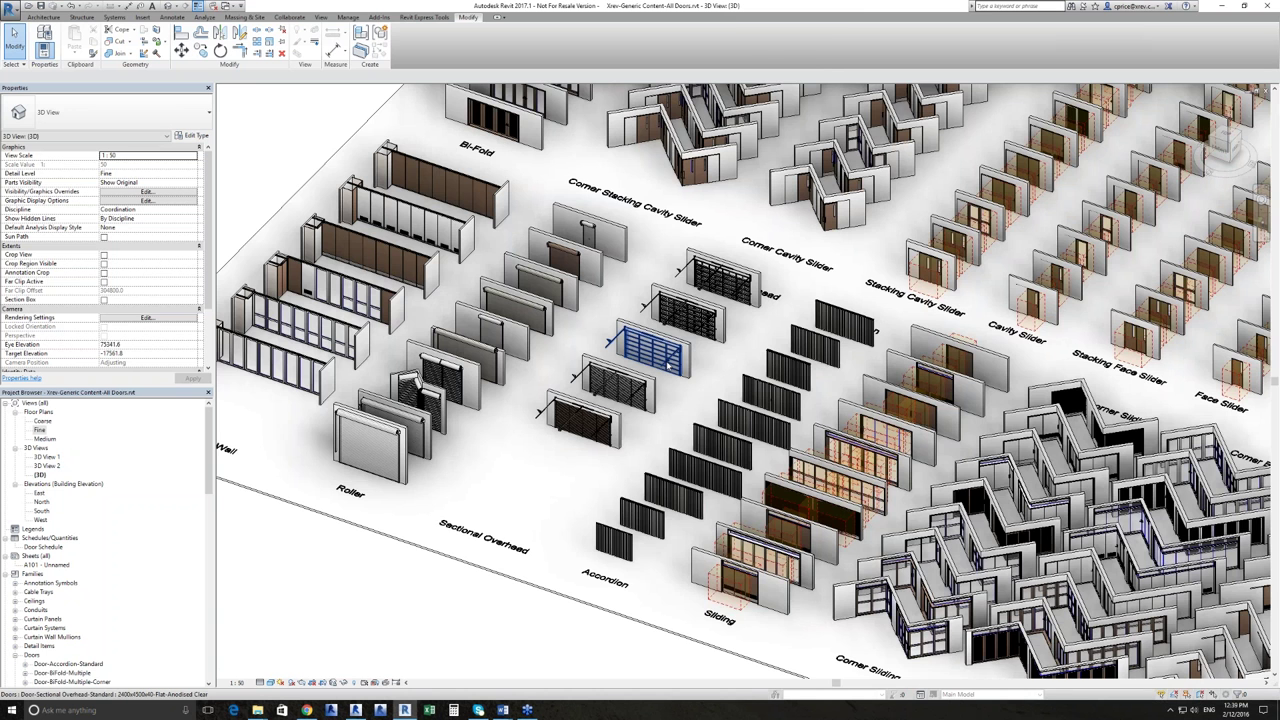
scroll(668, 365, down, 3)
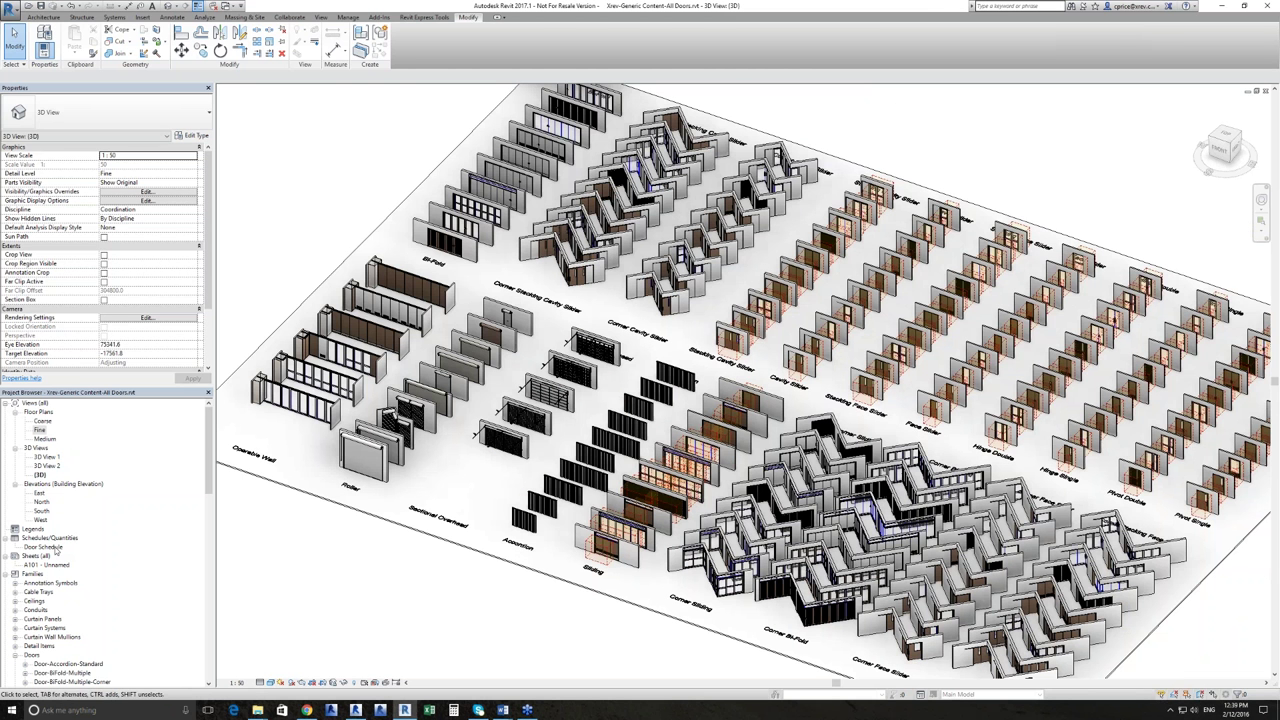
Open the Door Schedule and review its size, accessories, materials, identity and classification columns across the door types.
click(55, 548)
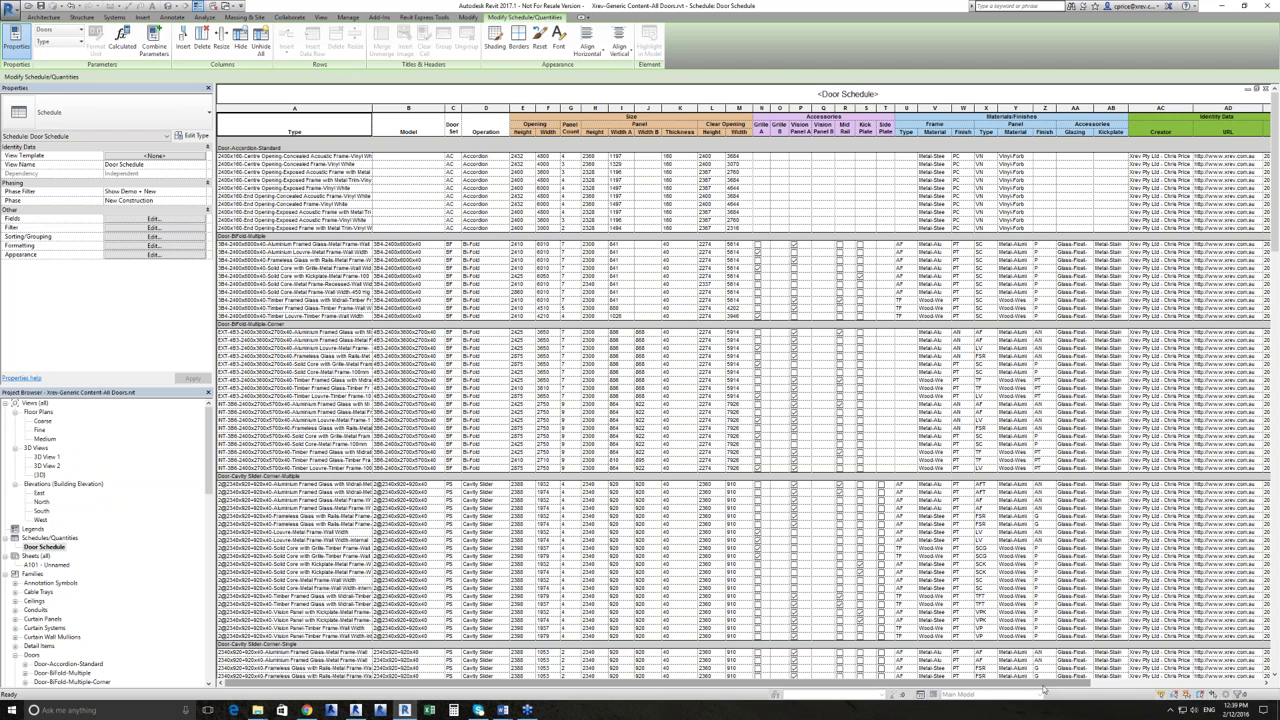
drag(1043, 688, 1108, 688)
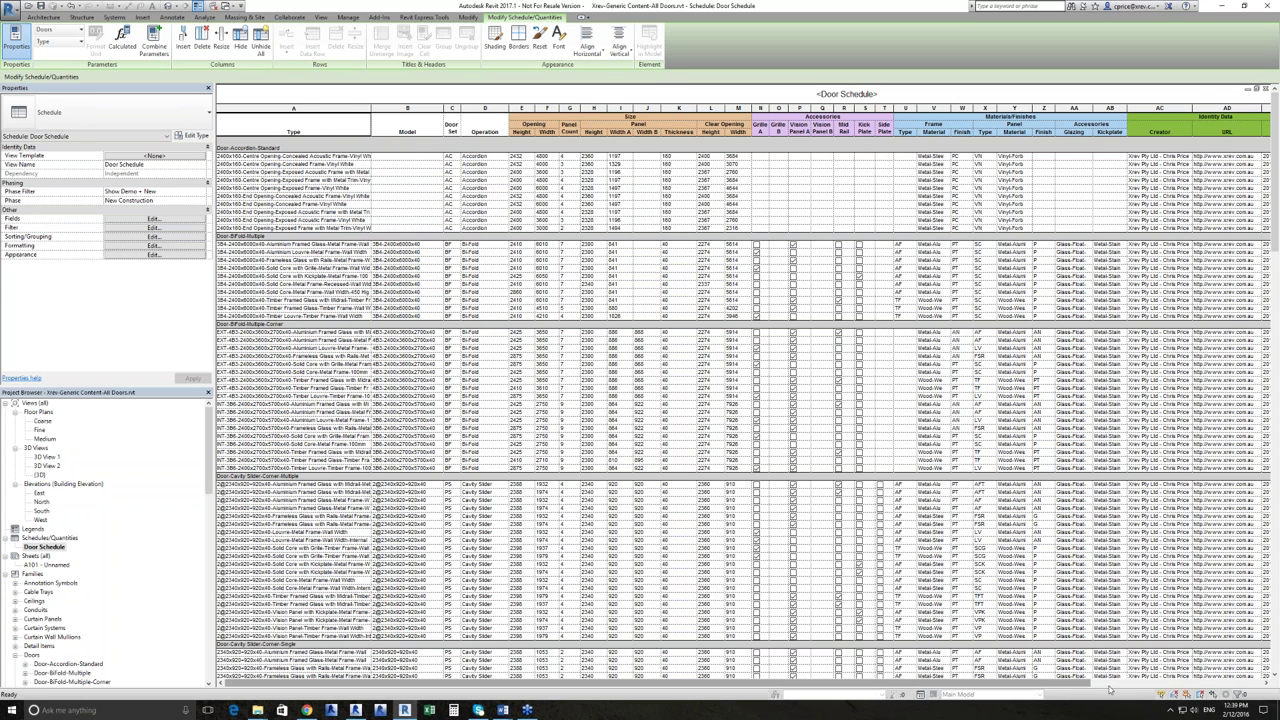
click(1108, 688)
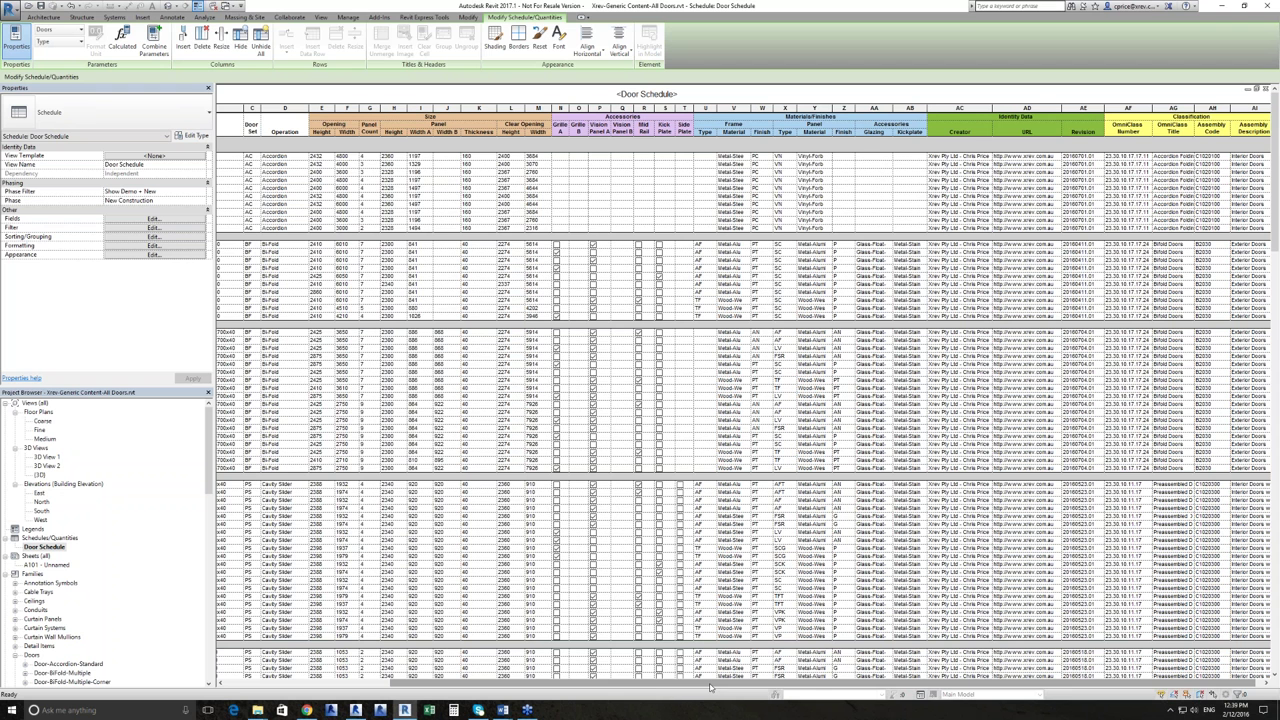
drag(710, 688, 684, 686)
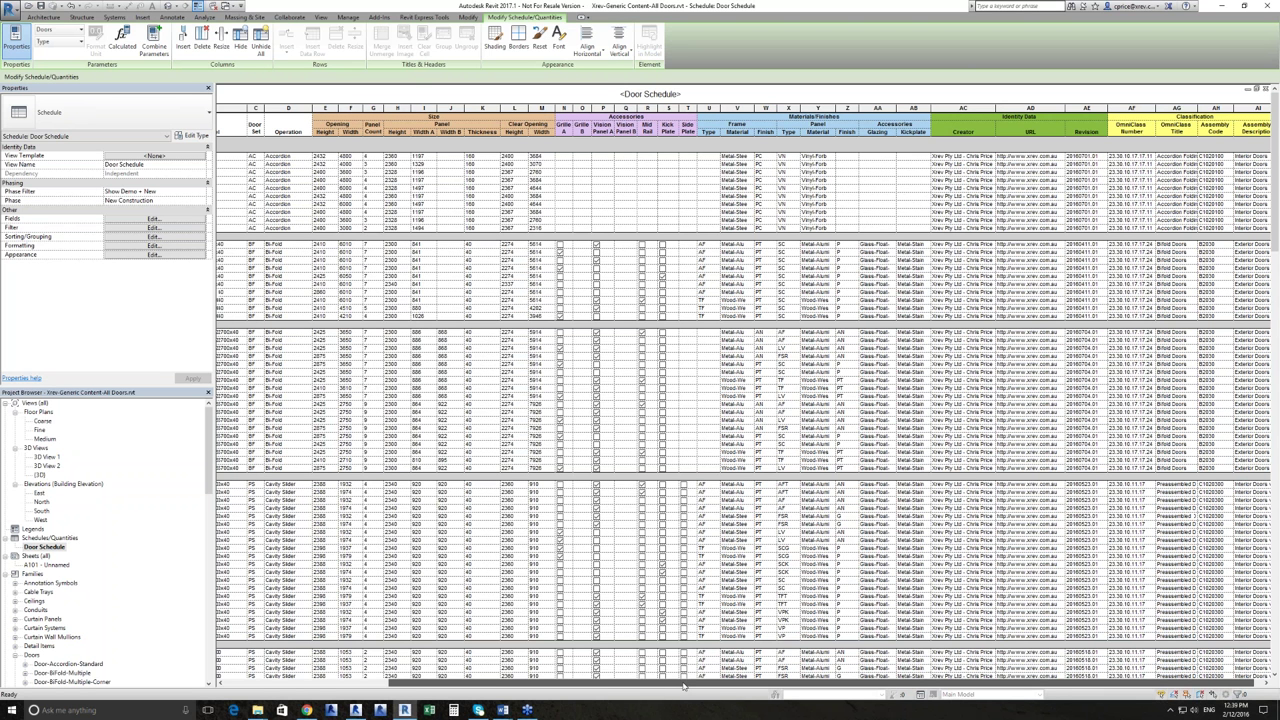
scroll(684, 660, down, 15)
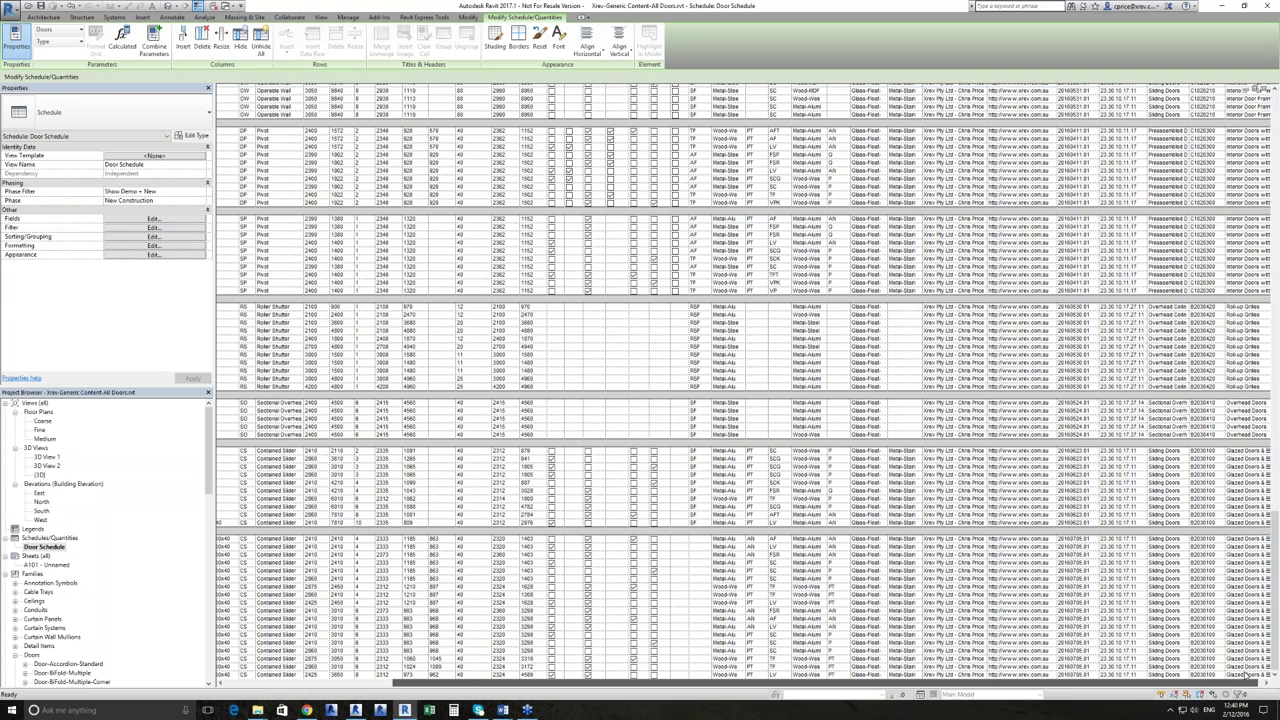
scroll(1246, 677, up, 15)
Switch to the {3D} view of Xrev-Generic Content-All Casework.rvt and look at the casework groups.
click(227, 6)
click(305, 30)
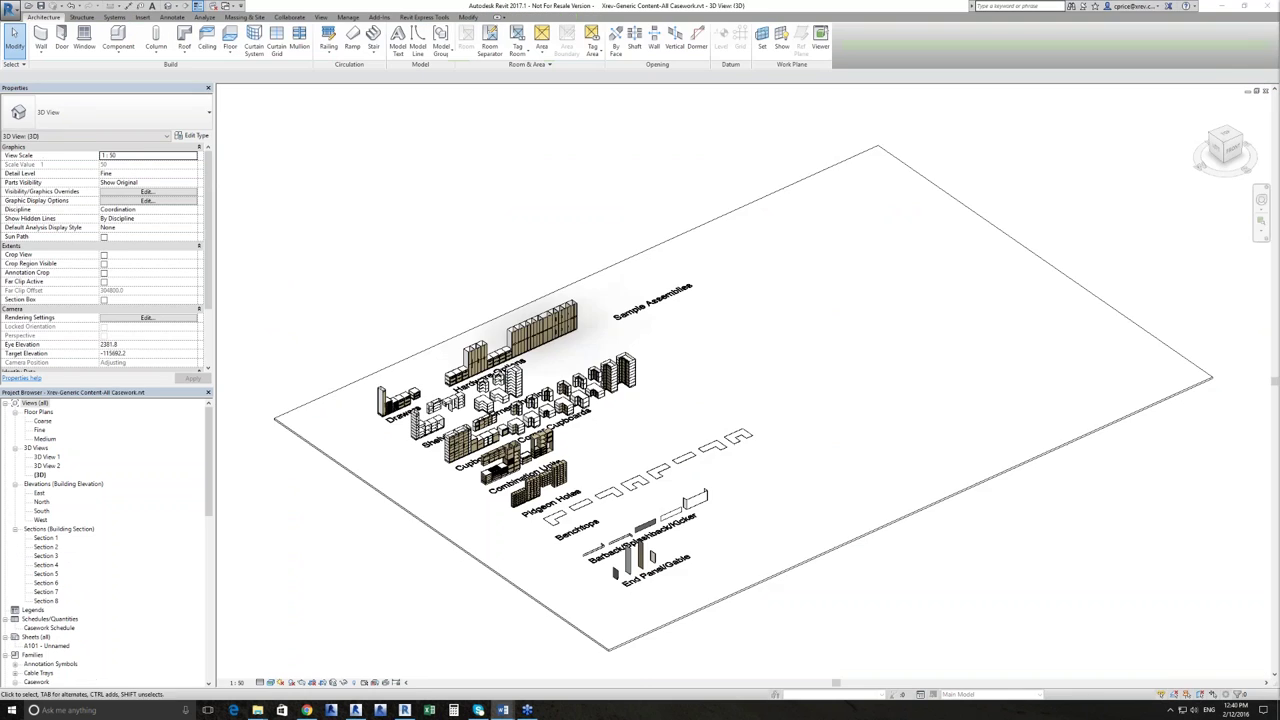
scroll(351, 451, up, 3)
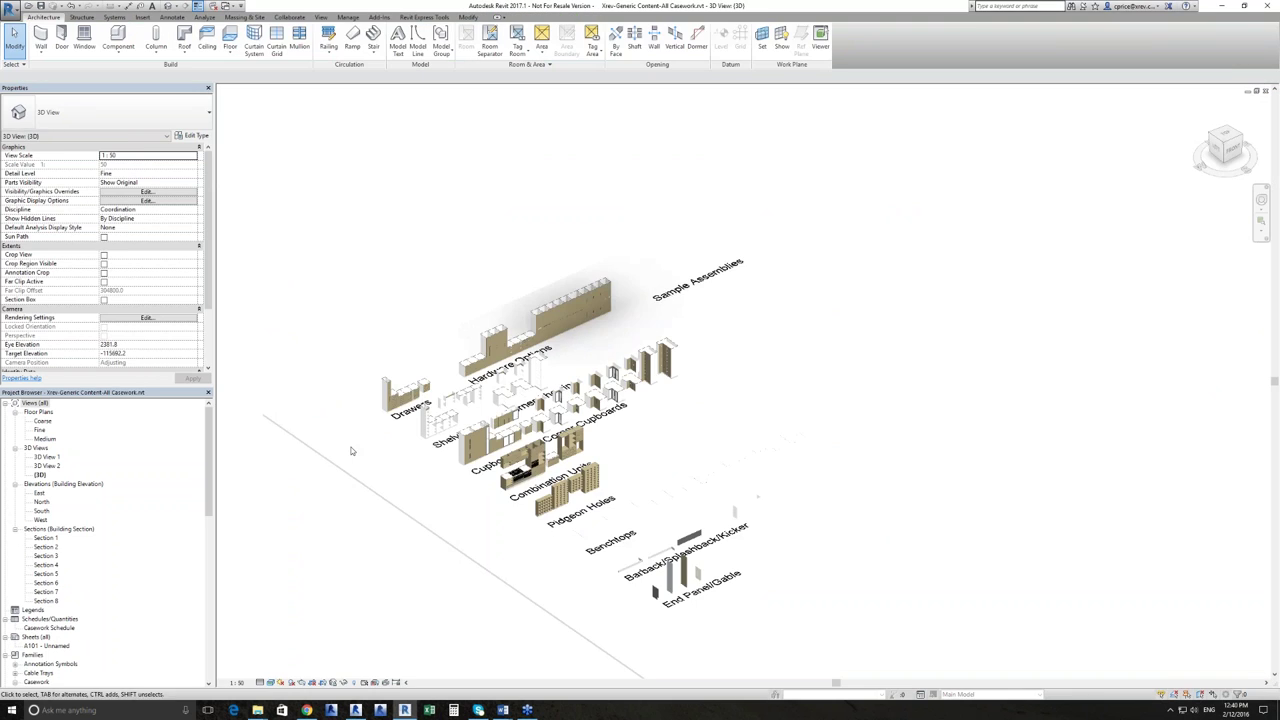
Examine the Drawers units up close and survey the casework groups from Hardware Options down to Benchtops.
scroll(351, 451, up, 4)
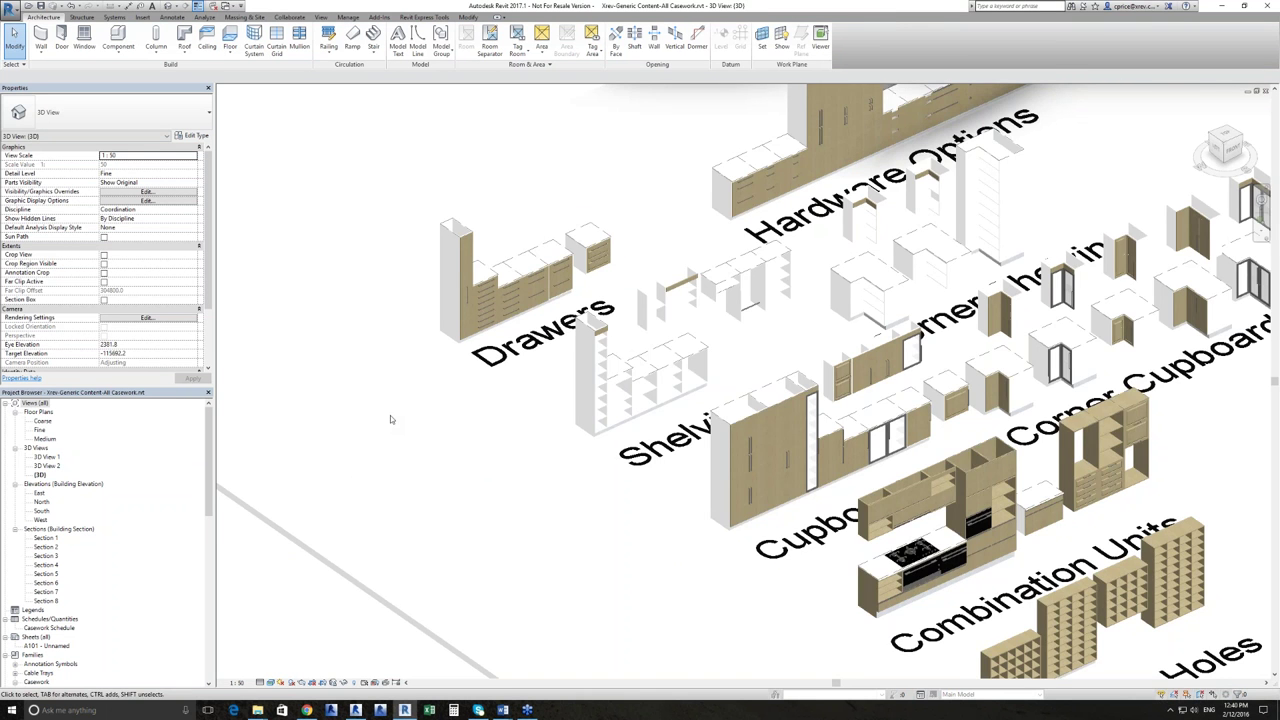
scroll(487, 421, up, 2)
middle_drag(487, 421, 421, 587)
scroll(421, 587, up, 1)
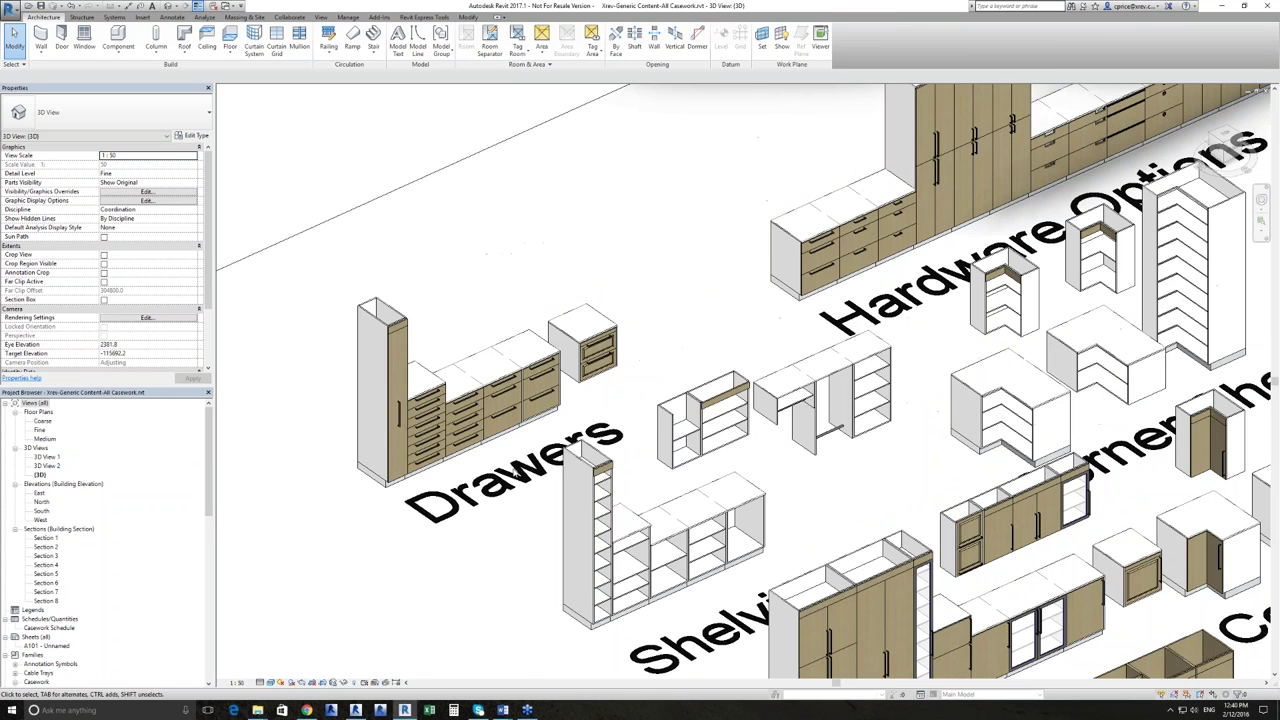
scroll(897, 440, down, 6)
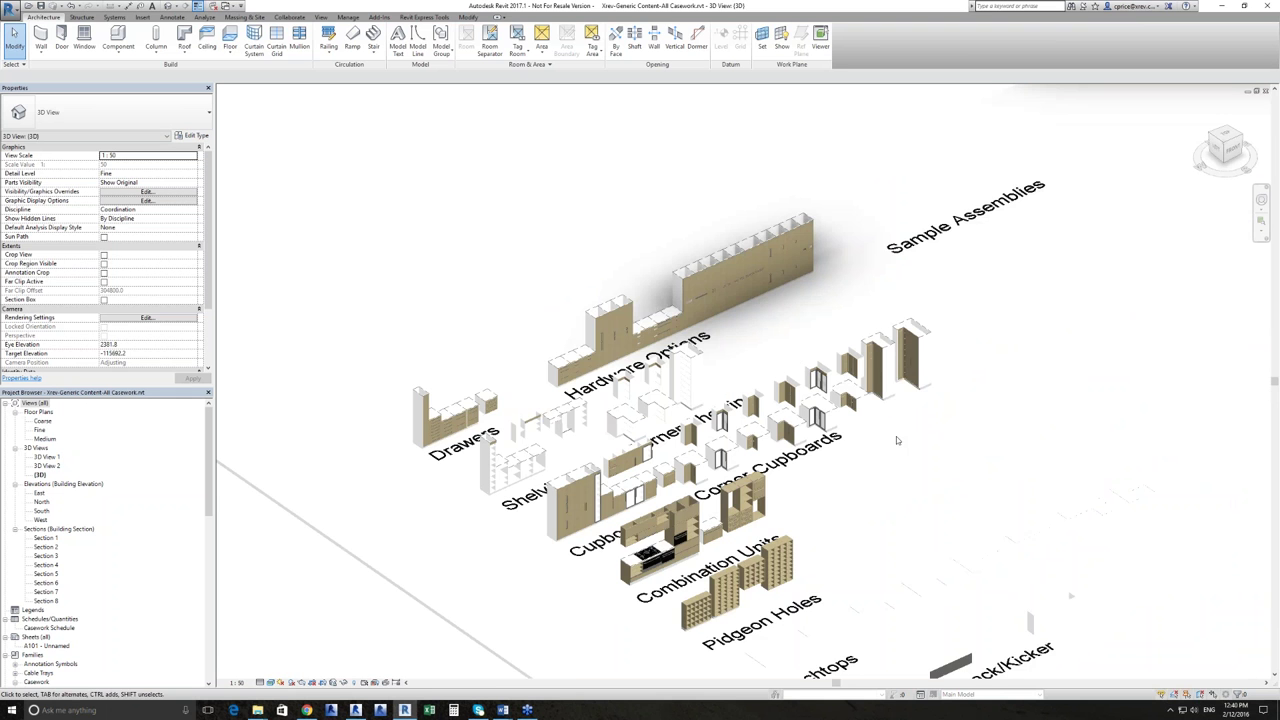
middle_drag(700, 420, 672, 340)
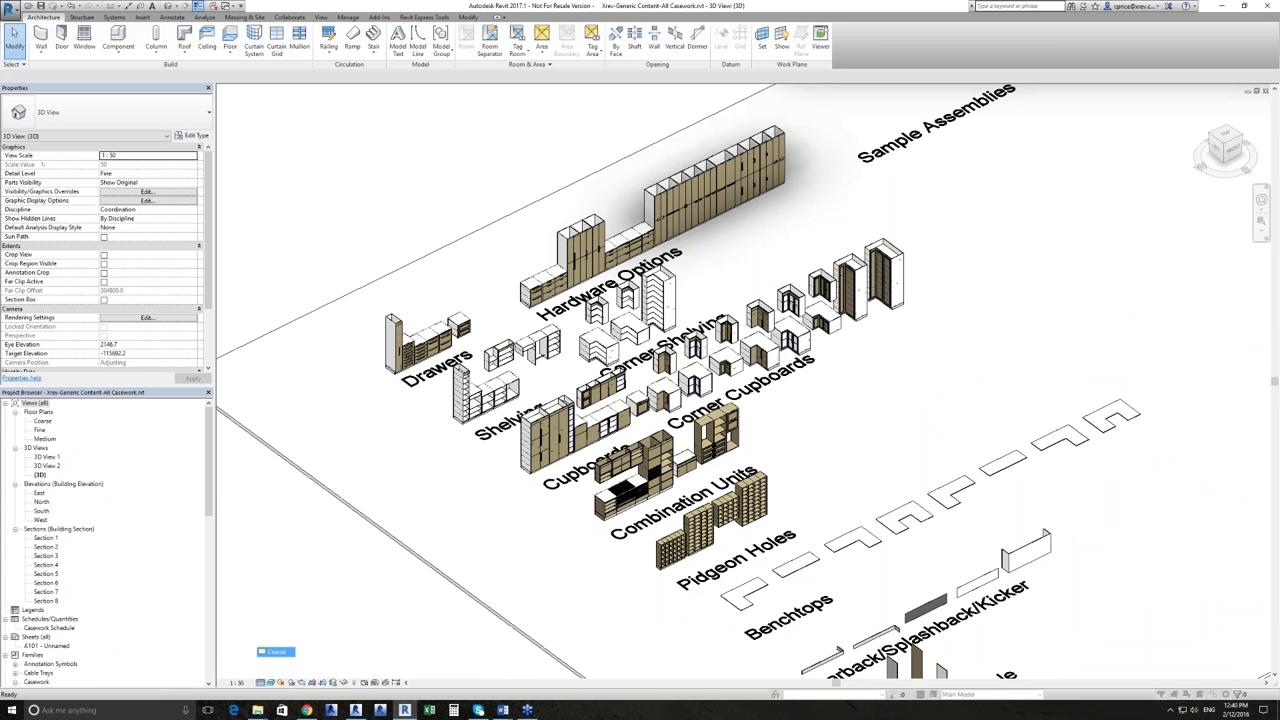
Set the 3D view's detail level to Medium and inspect the fronts of the Drawers units and neighbouring casework.
click(699, 392)
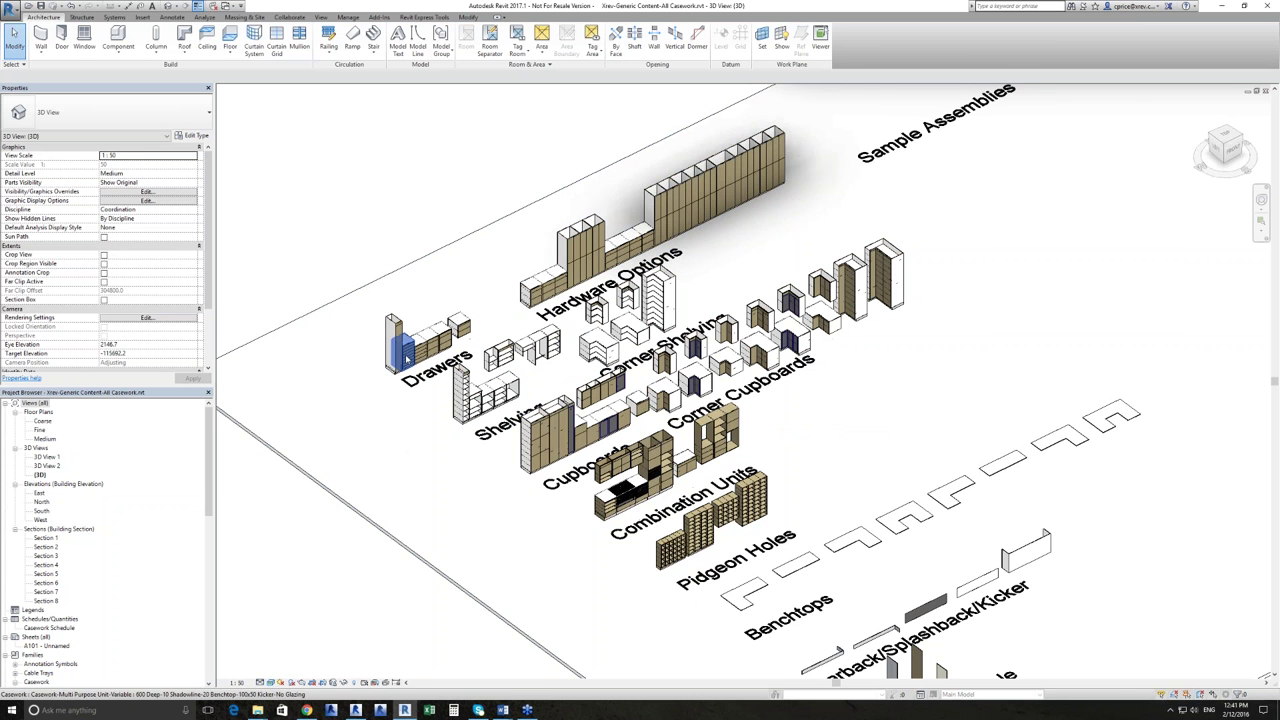
scroll(406, 358, up, 2)
scroll(406, 358, up, 5)
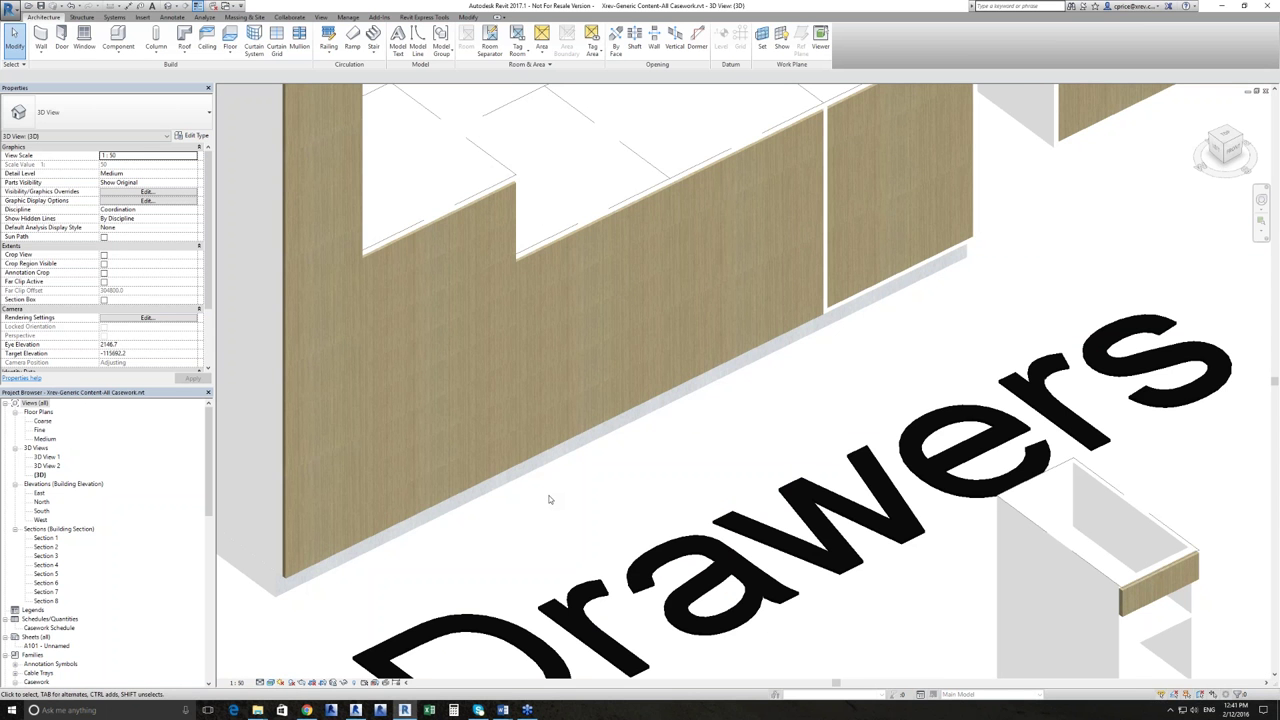
scroll(548, 499, down, 5)
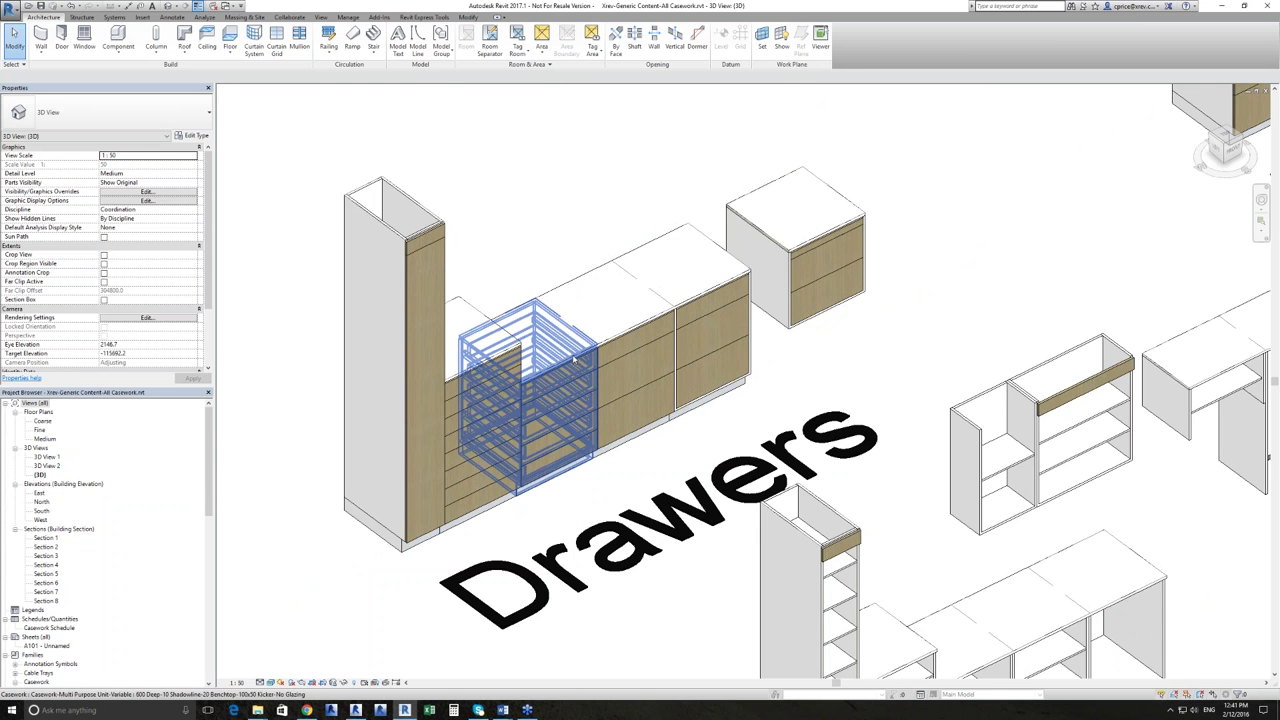
scroll(574, 358, down, 1)
scroll(574, 358, down, 1)
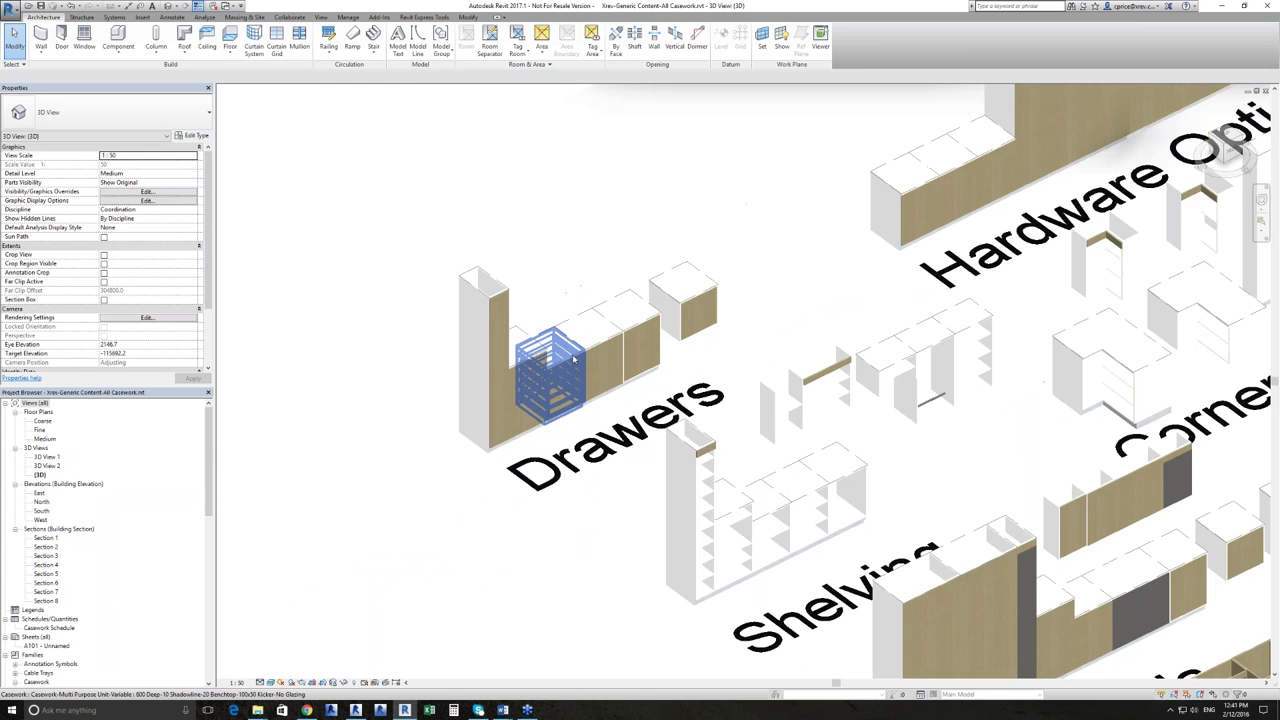
scroll(574, 358, down, 1)
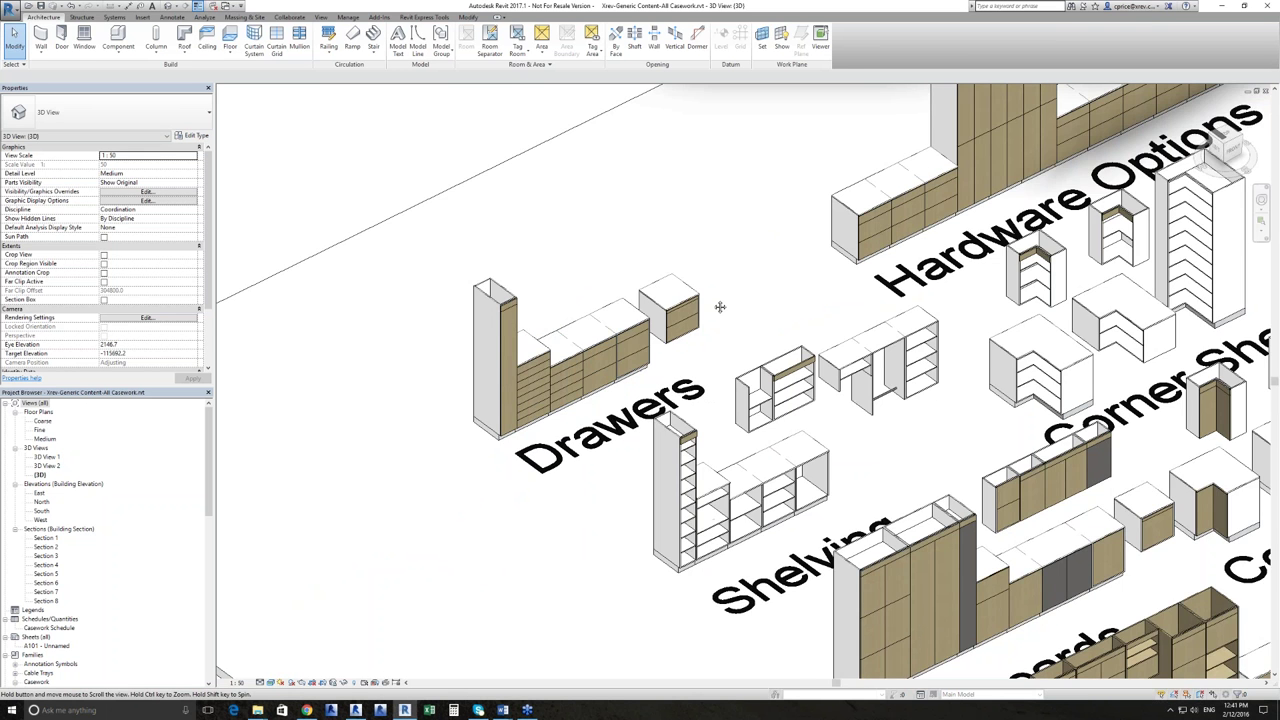
Set the detail level to Fine and inspect the handles and cut-out pulls on the Hardware Options drawers and cupboards.
middle_drag(720, 306, 631, 351)
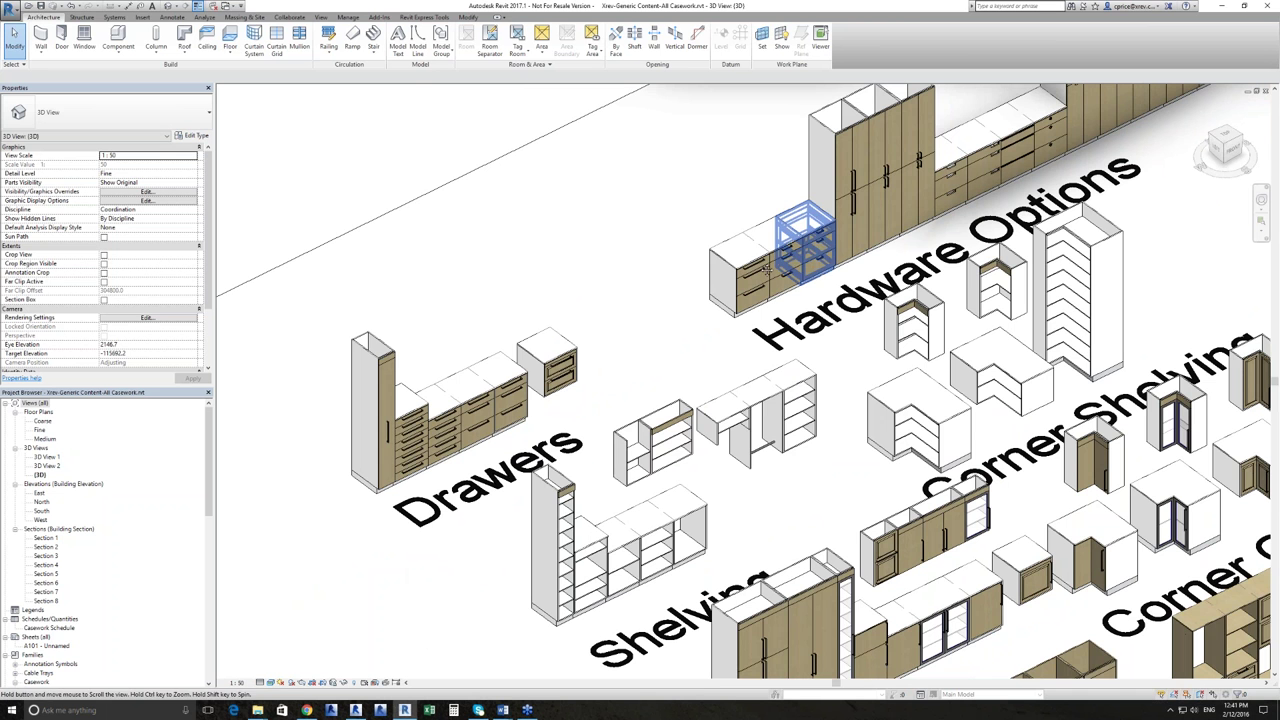
middle_drag(767, 269, 705, 271)
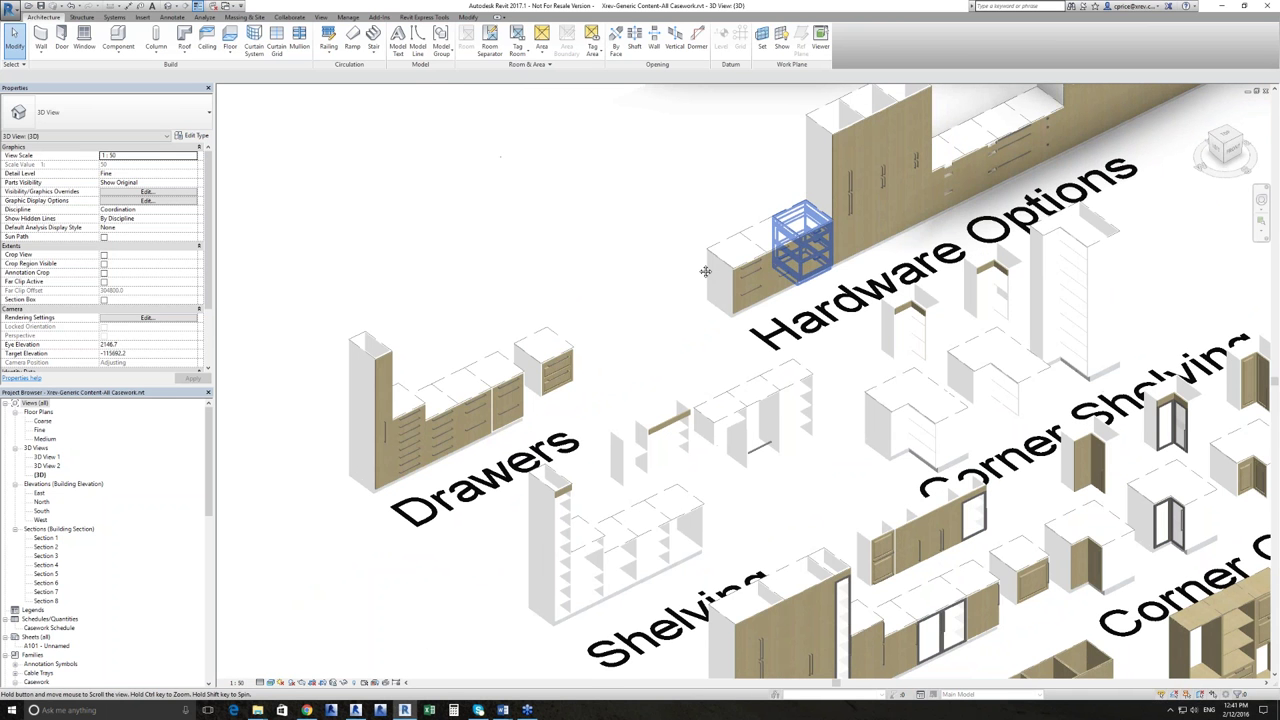
scroll(787, 220, up, 3)
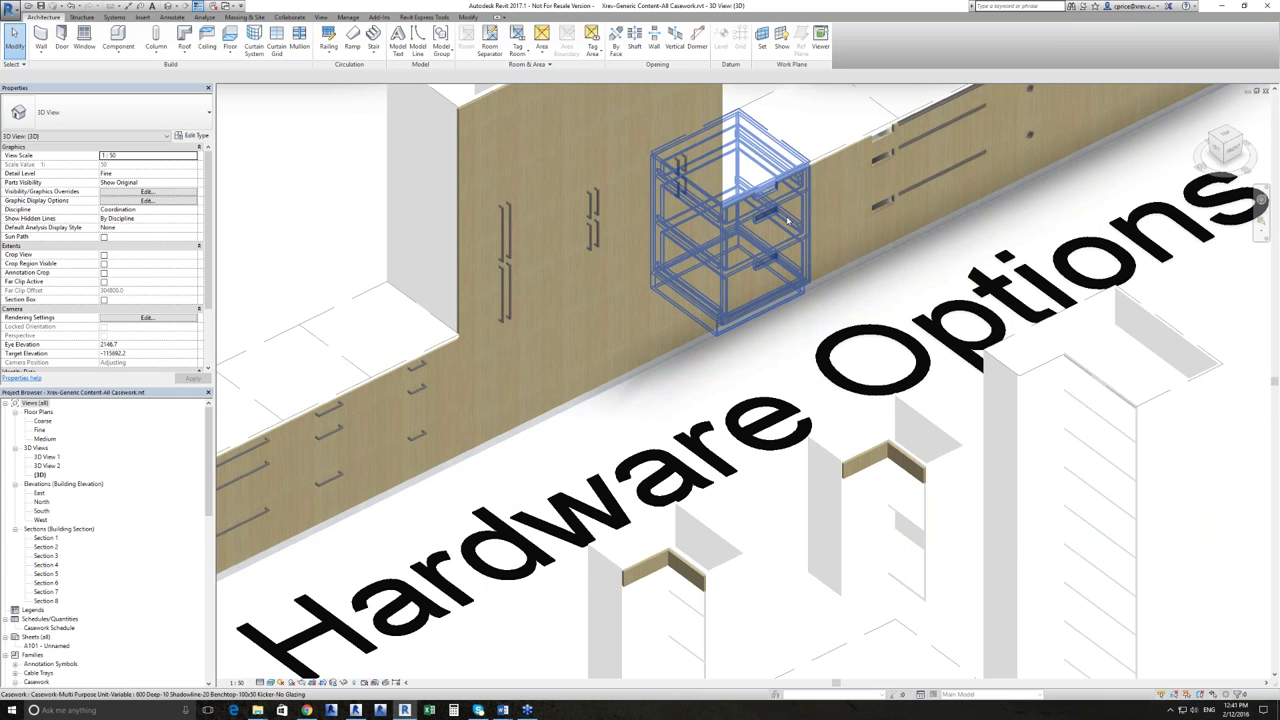
scroll(622, 325, up, 5)
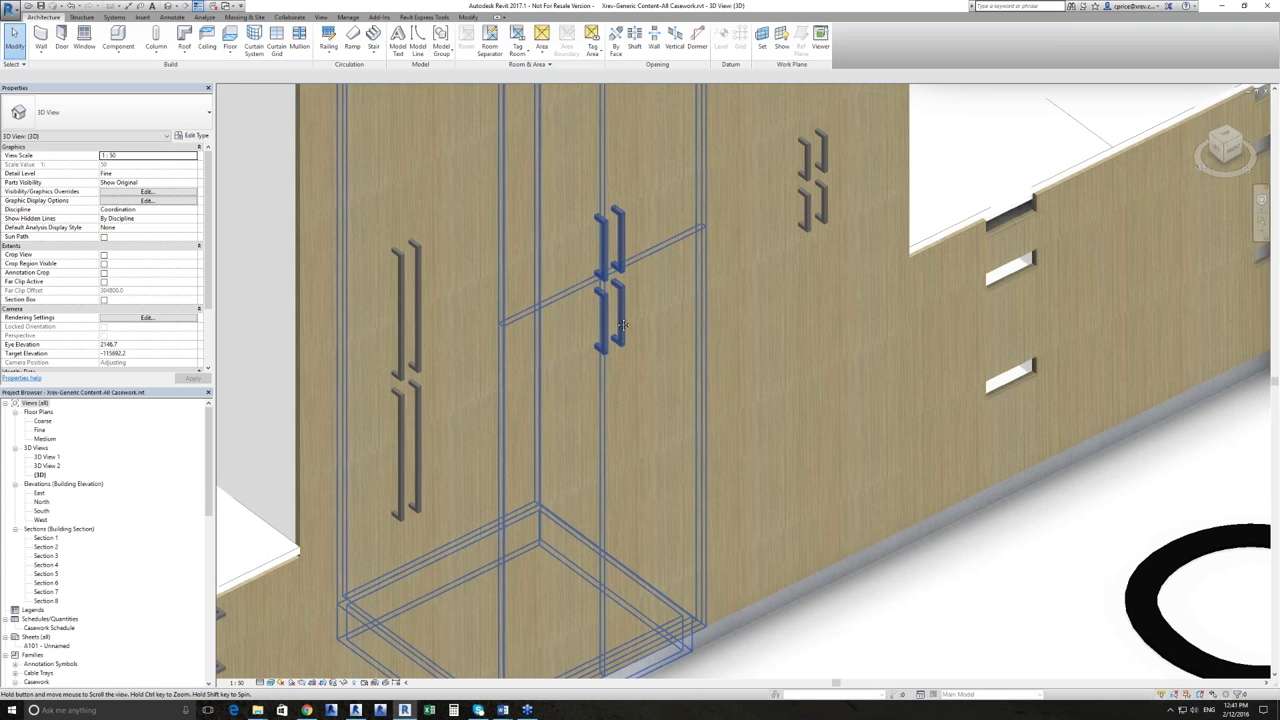
middle_drag(622, 325, 592, 380)
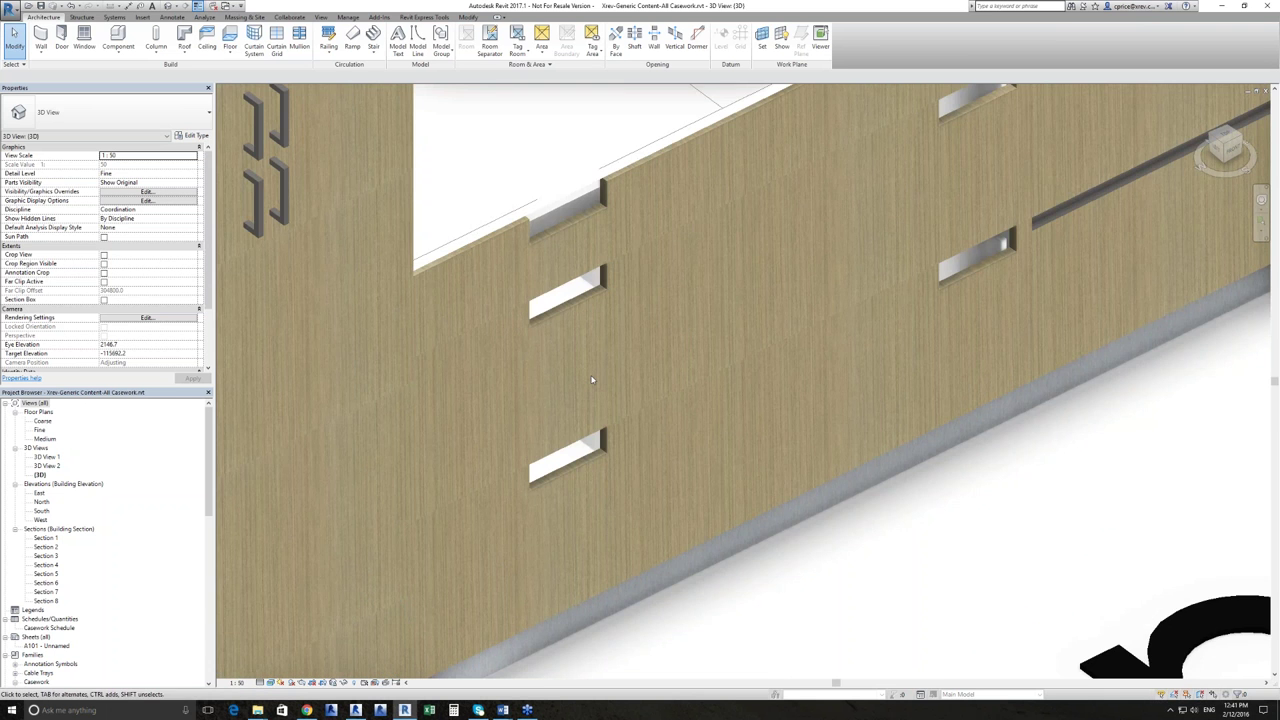
Look over the slot pulls and round finger holes on the low units and the handle variations on the tall Hardware Options cupboards.
scroll(592, 380, down, 2)
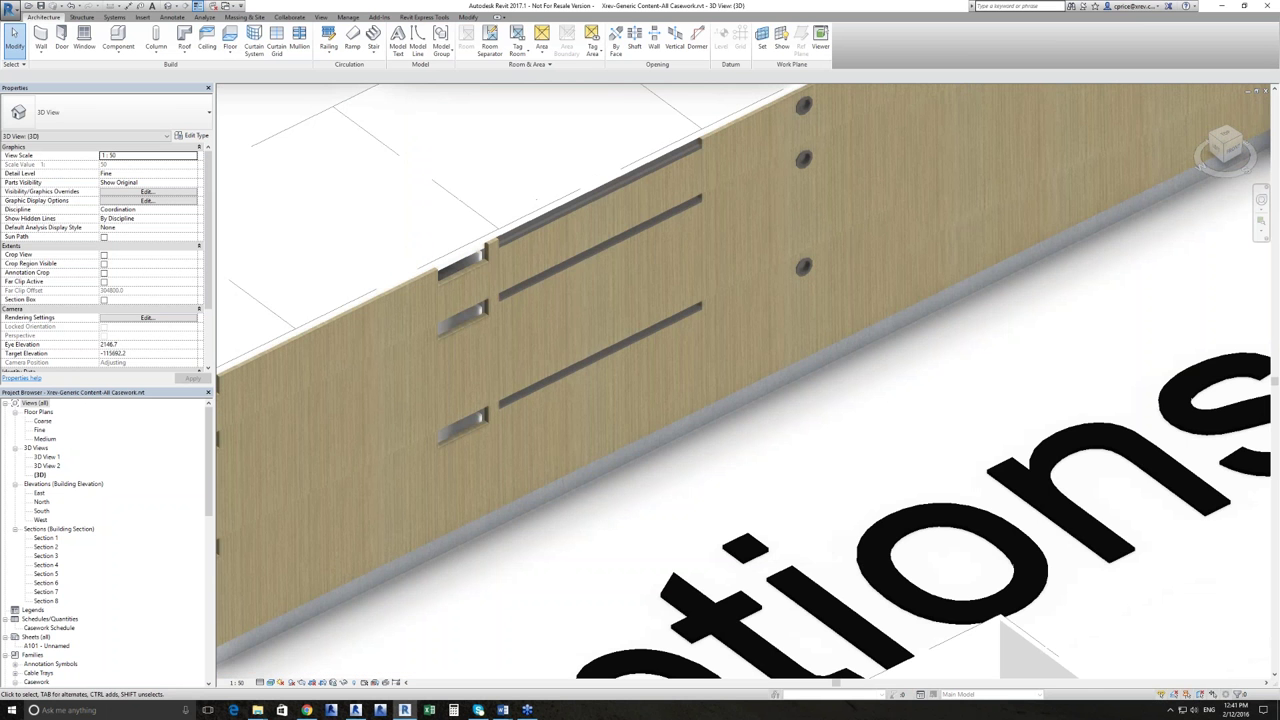
middle_drag(1040, 130, 888, 223)
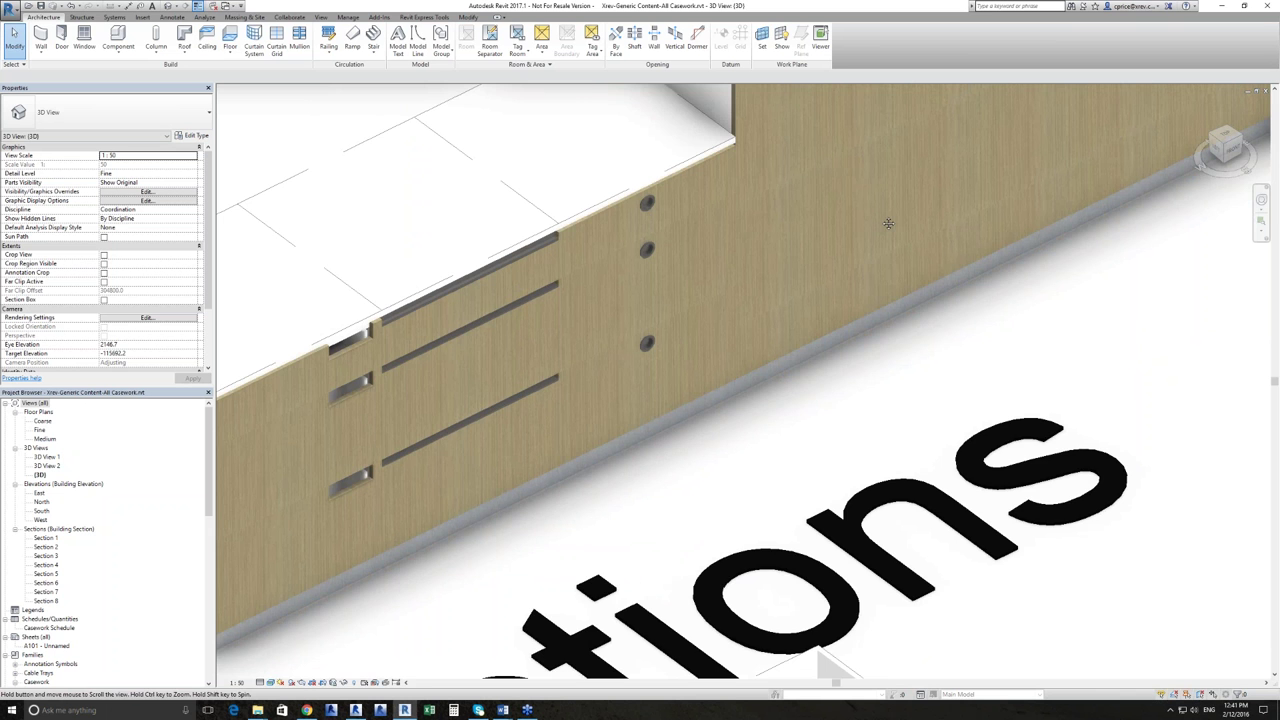
scroll(594, 388, up, 3)
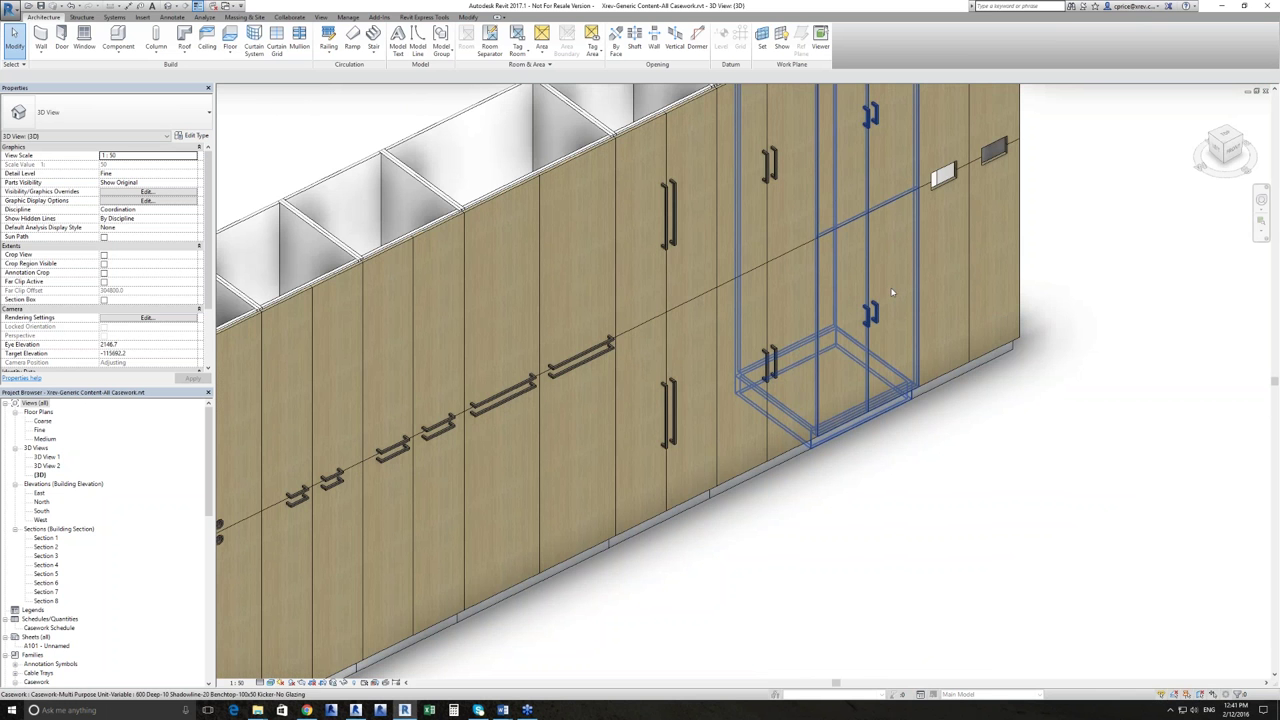
scroll(978, 207, down, 3)
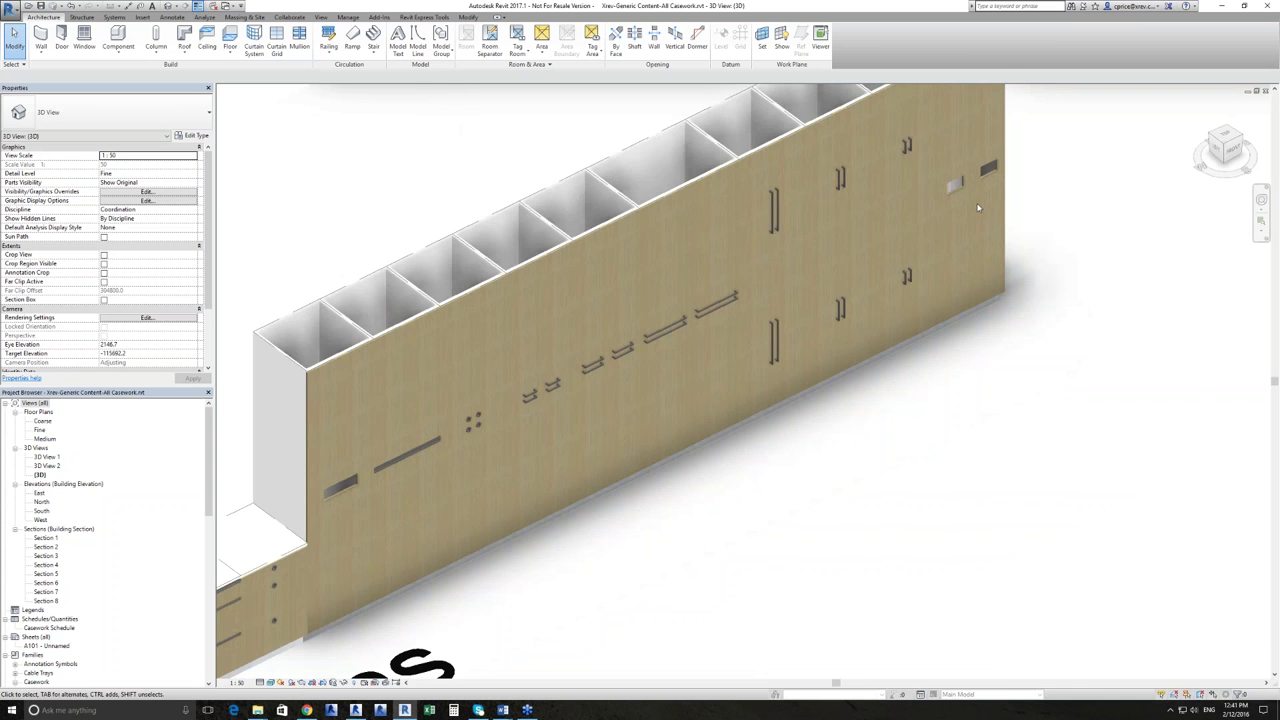
Examine the handle styles and drawer fronts on the cabinets in the Hardware Options and Drawers groups.
scroll(978, 207, down, 4)
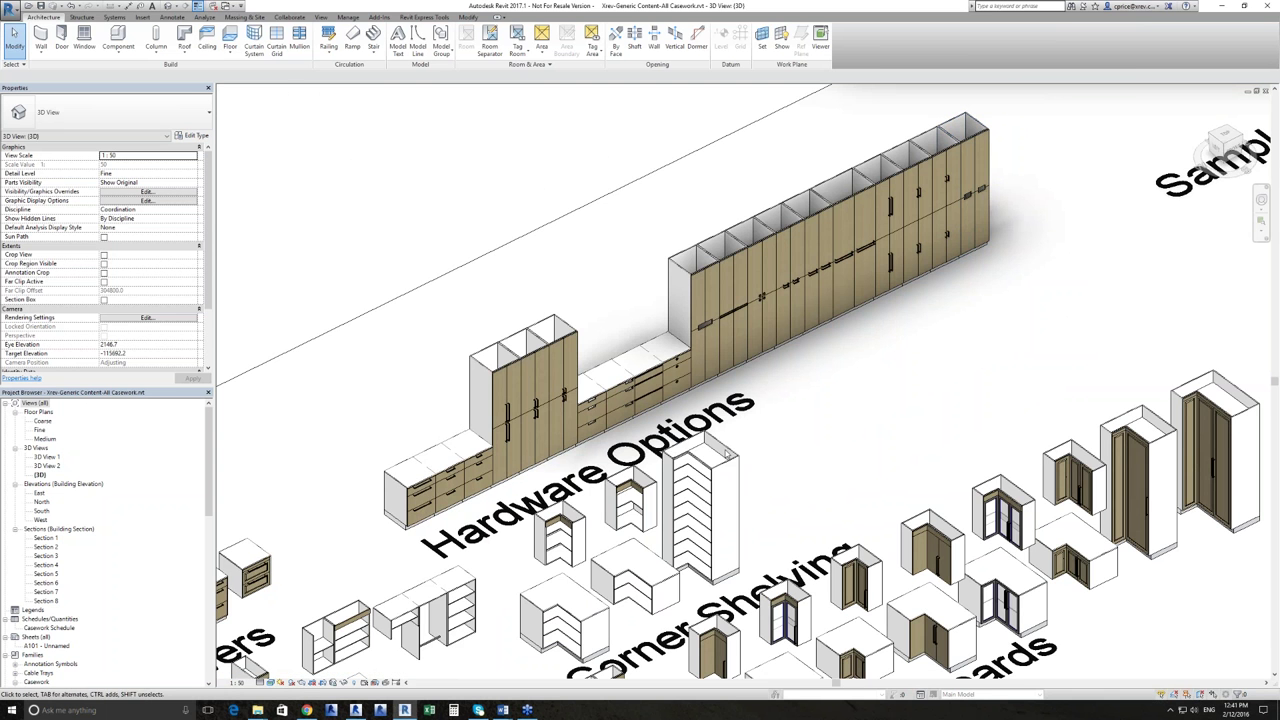
middle_drag(305, 602, 595, 402)
scroll(594, 402, up, 8)
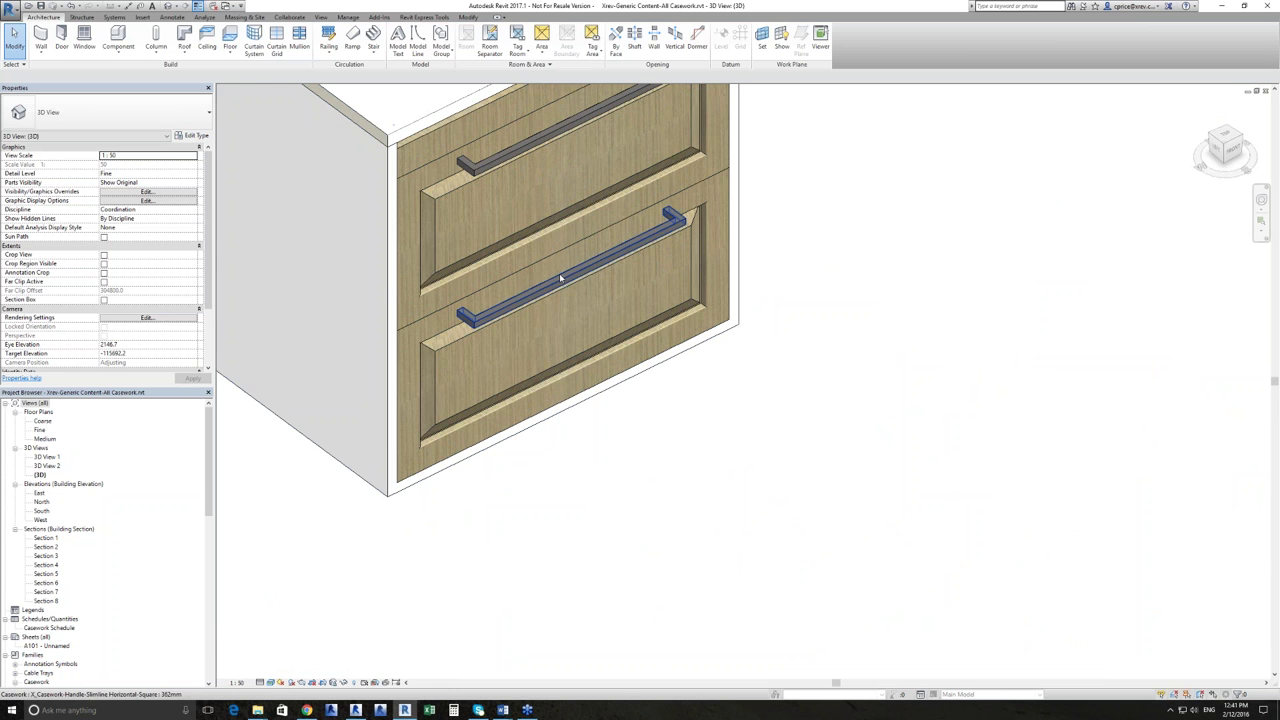
scroll(561, 278, down, 4)
scroll(914, 237, down, 2)
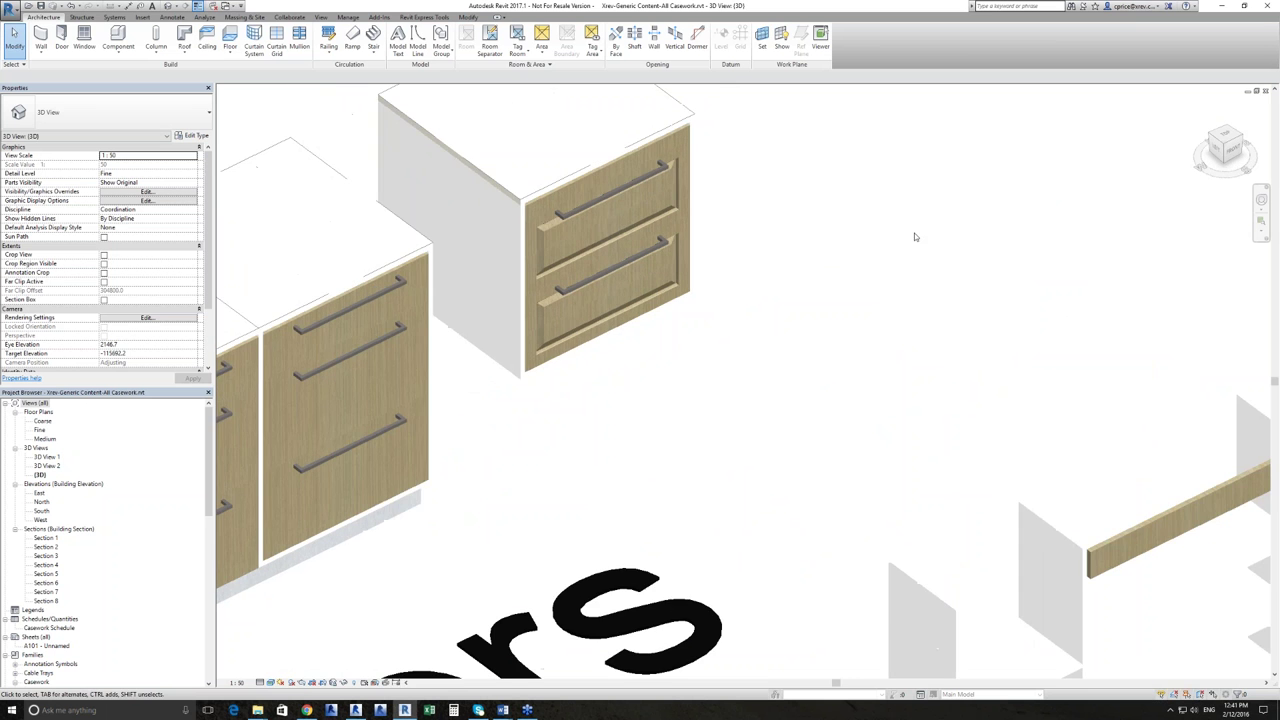
scroll(914, 237, down, 2)
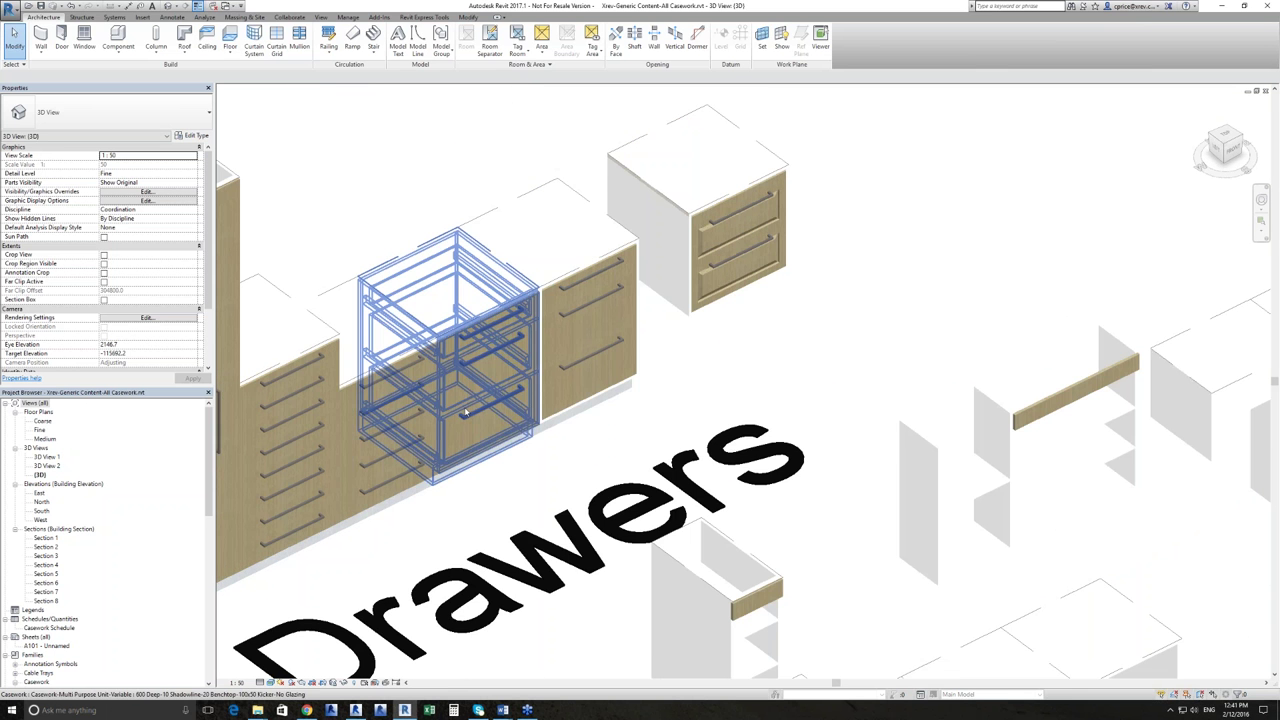
scroll(465, 412, up, 3)
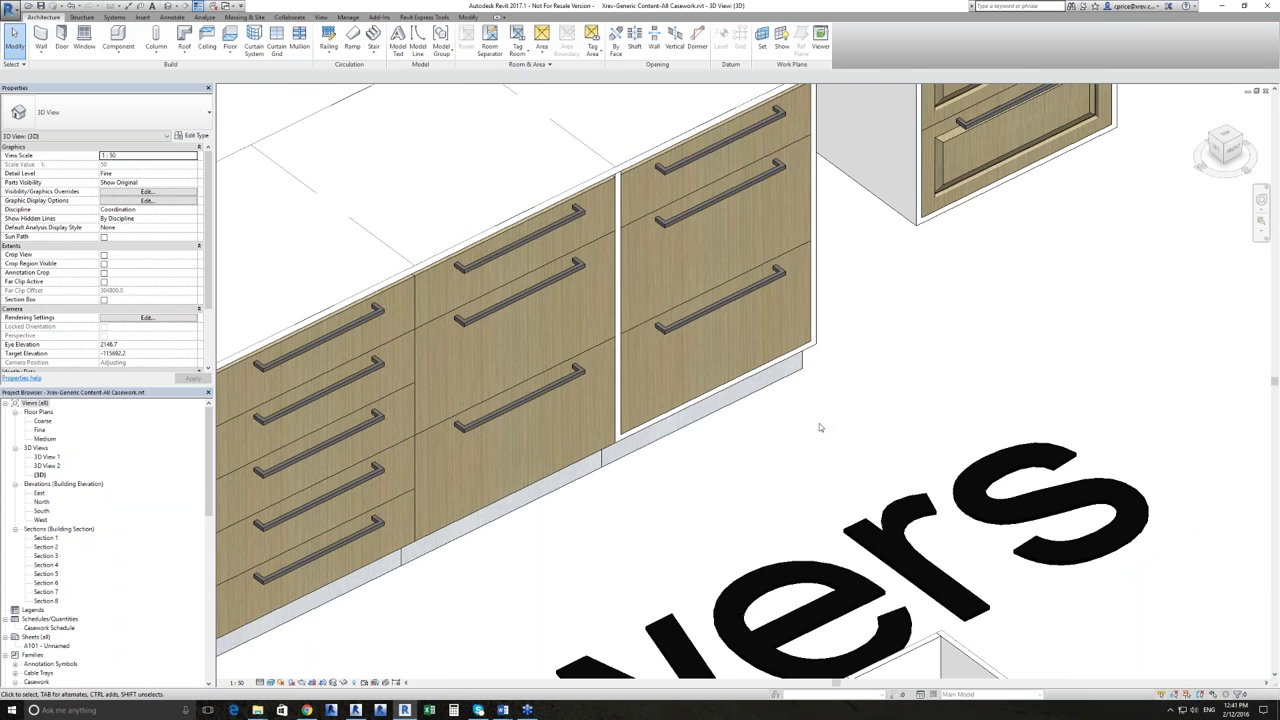
middle_drag(819, 423, 757, 506)
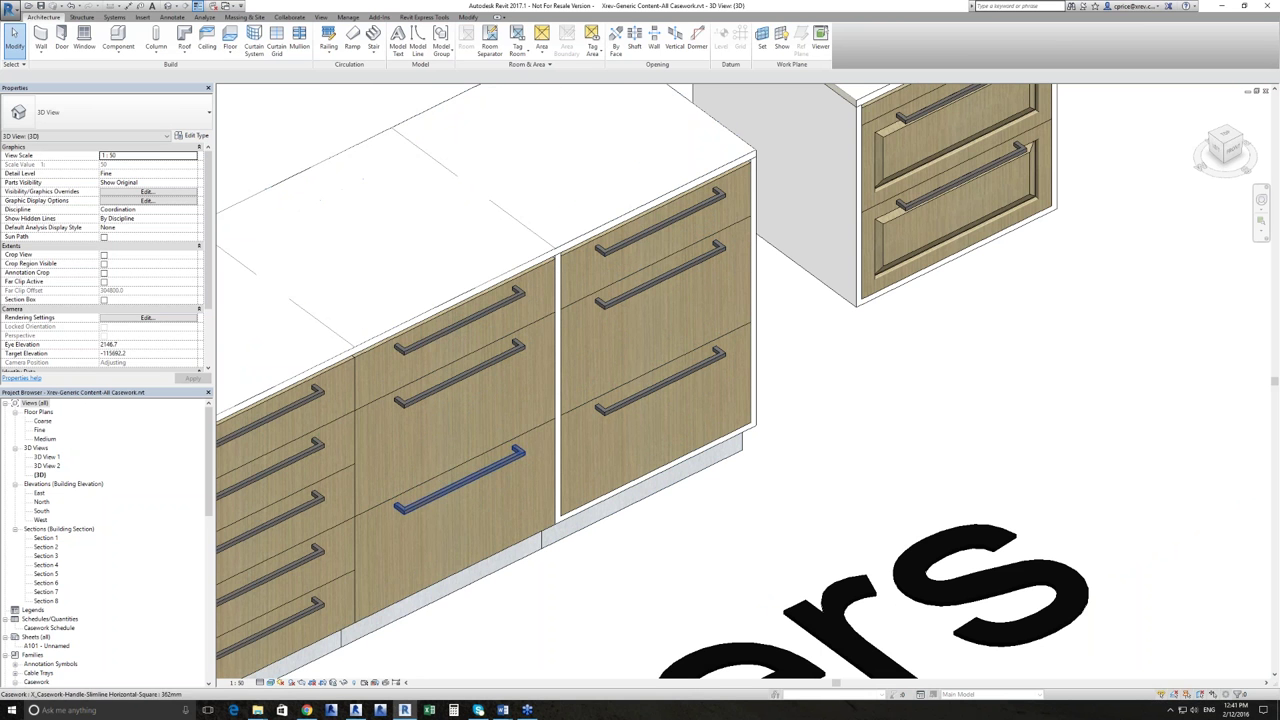
drag(455, 480, 800, 365)
scroll(800, 365, down, 5)
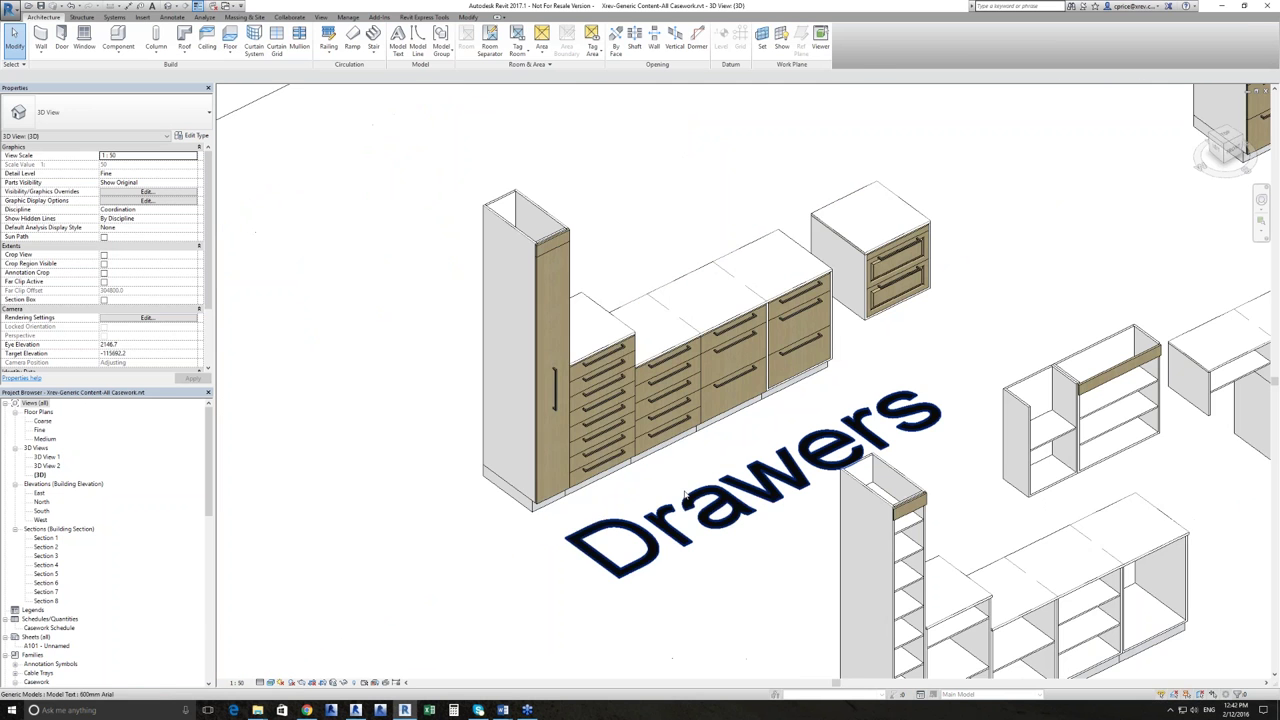
Select the many-drawer cabinet beside the tall unit in the Drawers group and review its visibility parameters, including Bay Count.
middle_drag(685, 496, 647, 498)
click(566, 486)
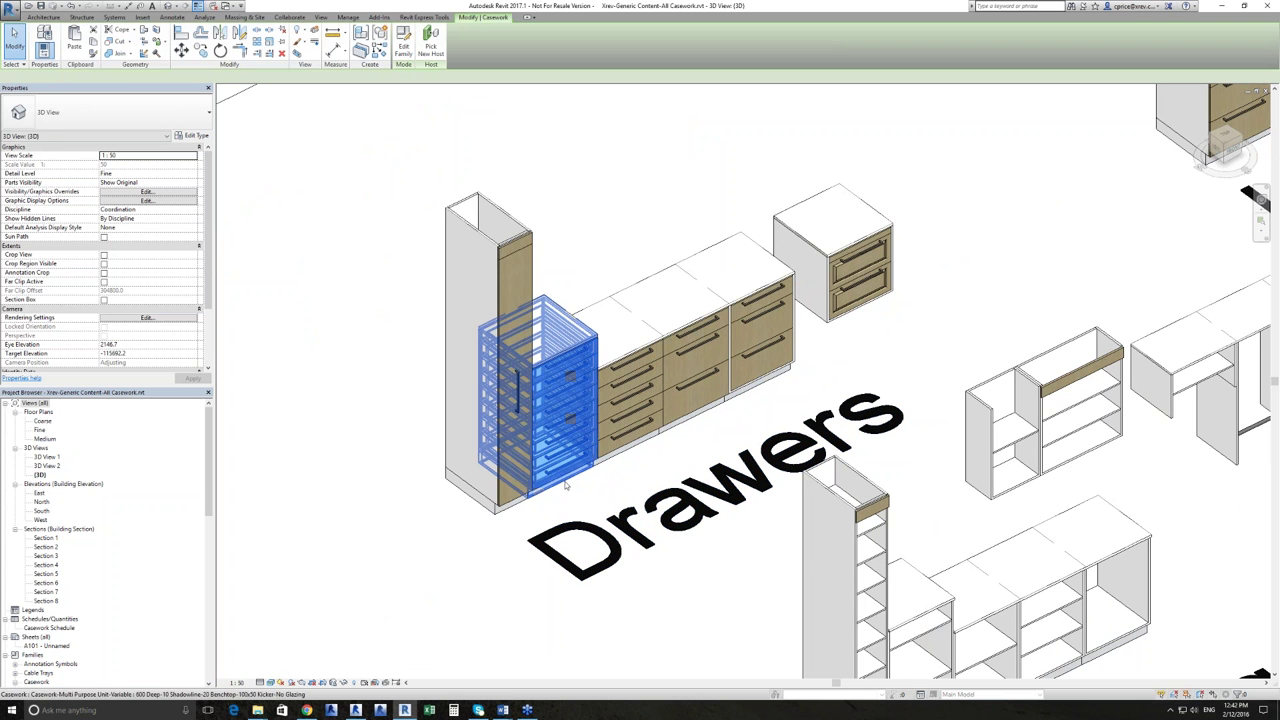
scroll(78, 322, down, 4)
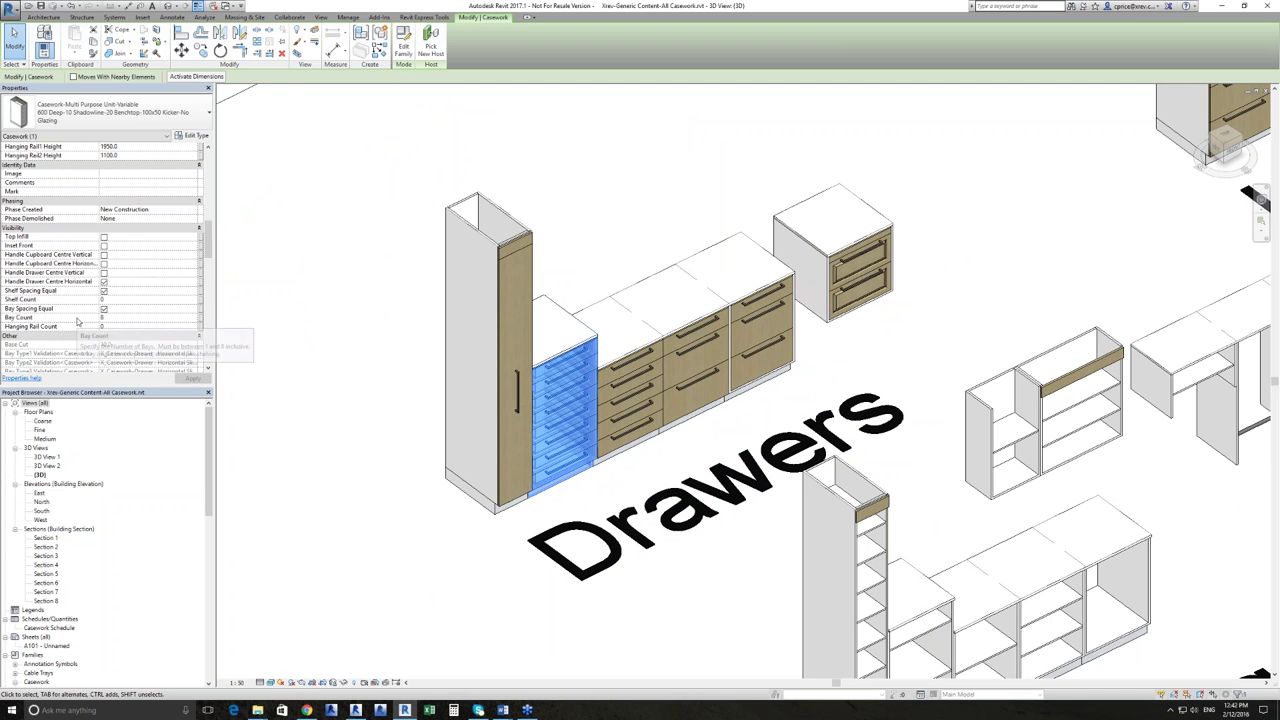
click(342, 312)
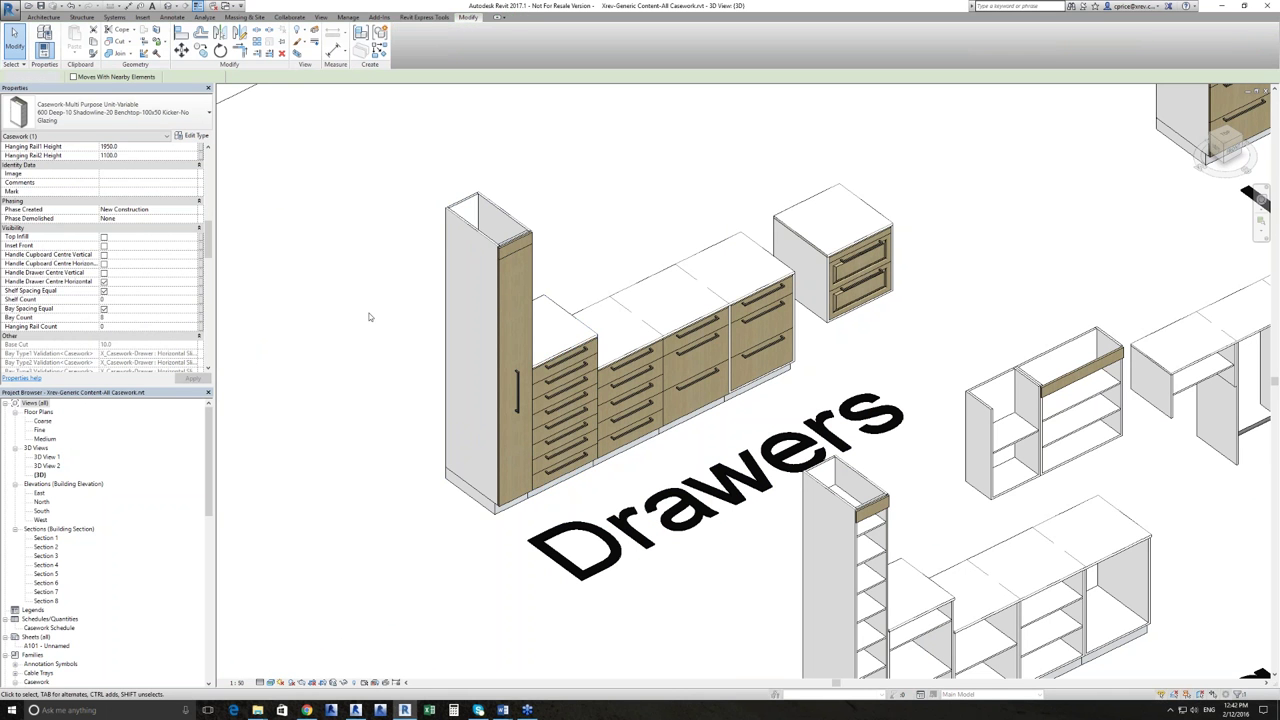
Select the tall single-drawer unit in the Drawers group and review its bay type and dimension parameters.
scroll(369, 317, down, 4)
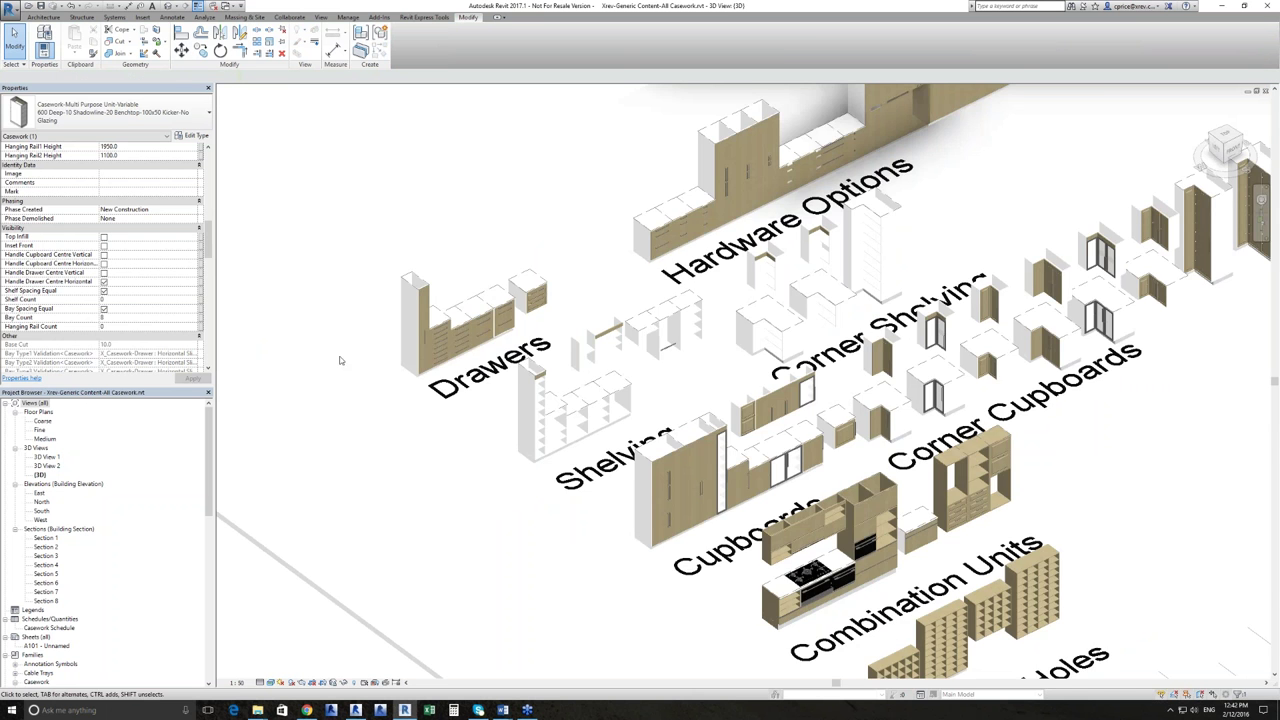
middle_drag(340, 360, 270, 430)
scroll(352, 447, up, 4)
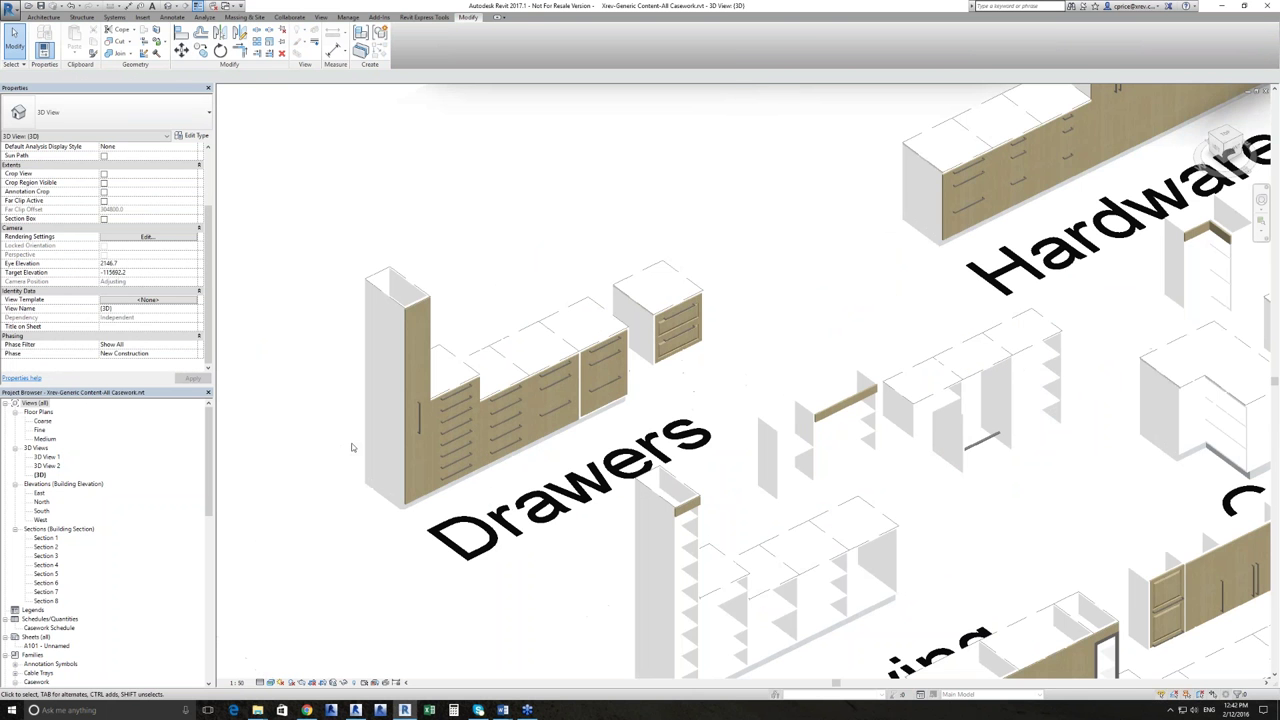
scroll(352, 447, up, 4)
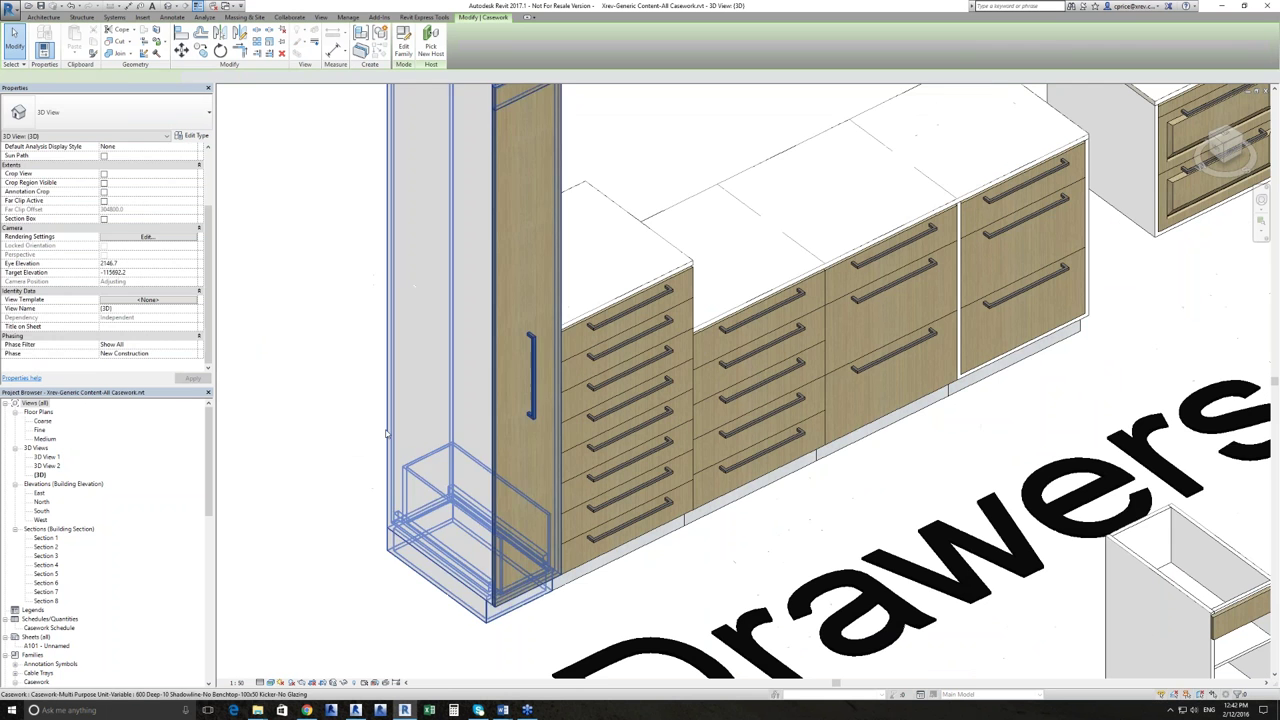
click(392, 345)
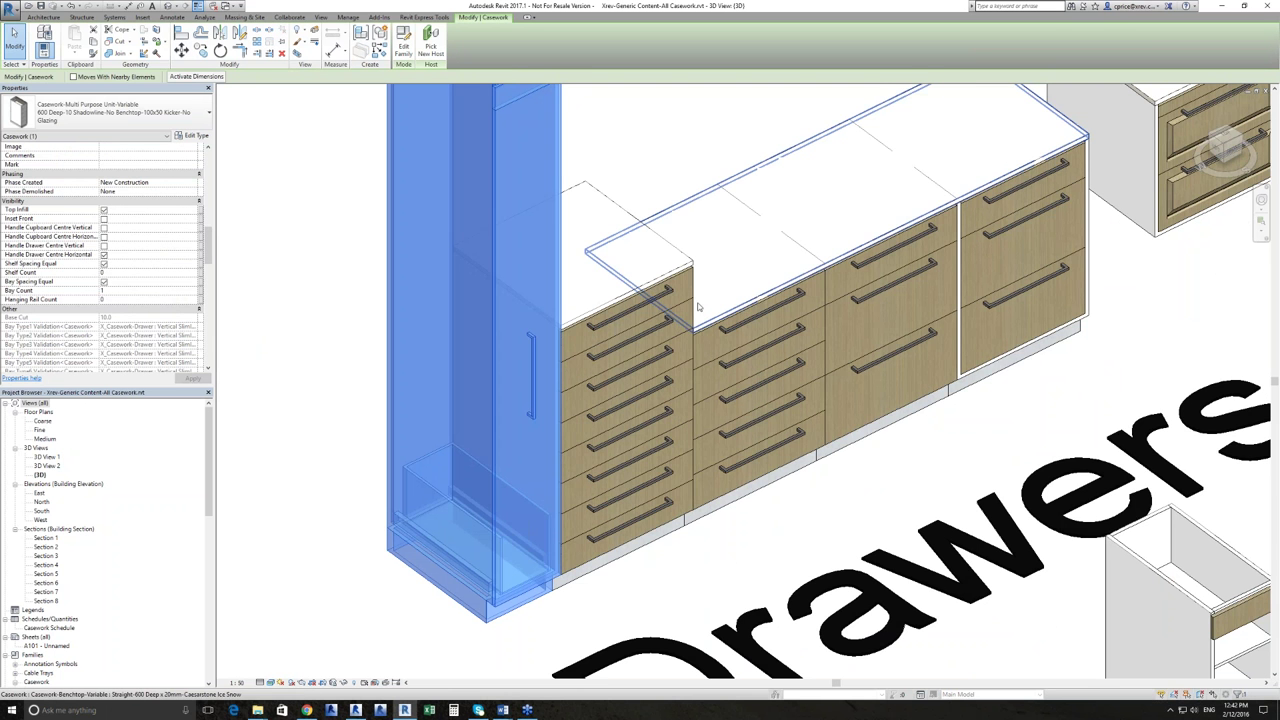
scroll(136, 299, up, 10)
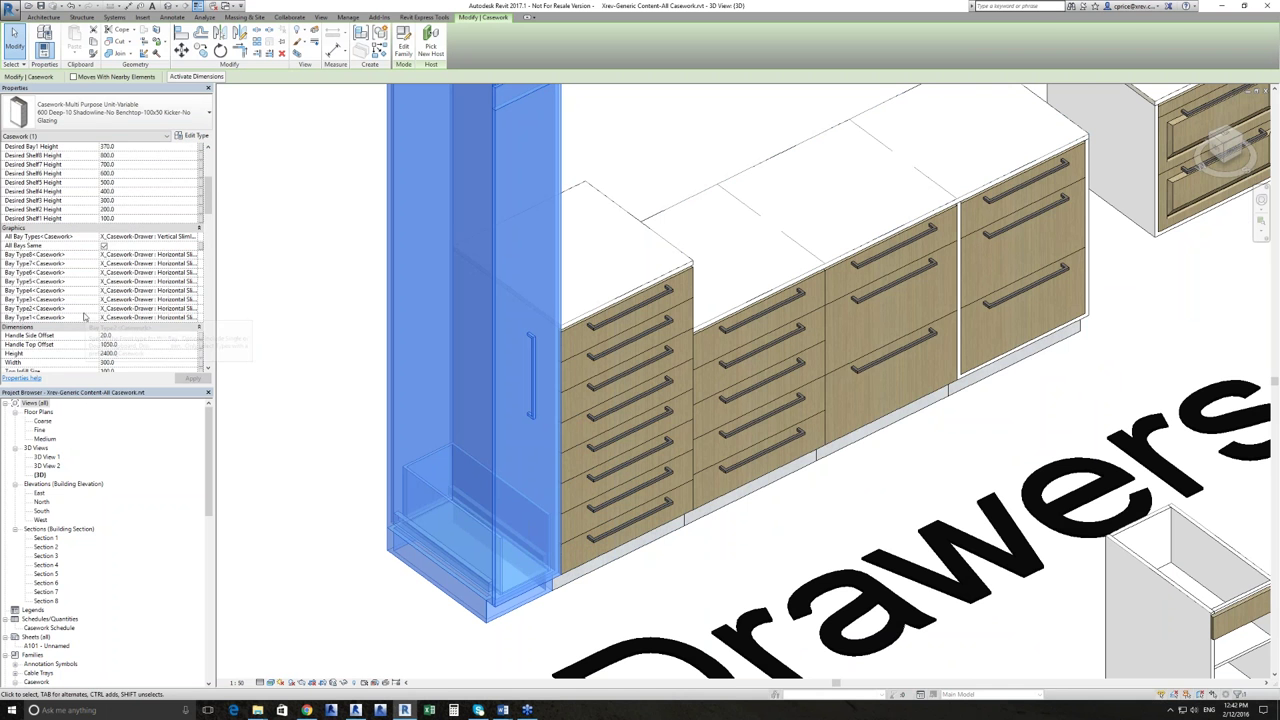
Browse the drawer and cupboard door options available for the tall unit's Bay Type1, keeping the current choice, and deselect the unit.
click(172, 323)
click(194, 318)
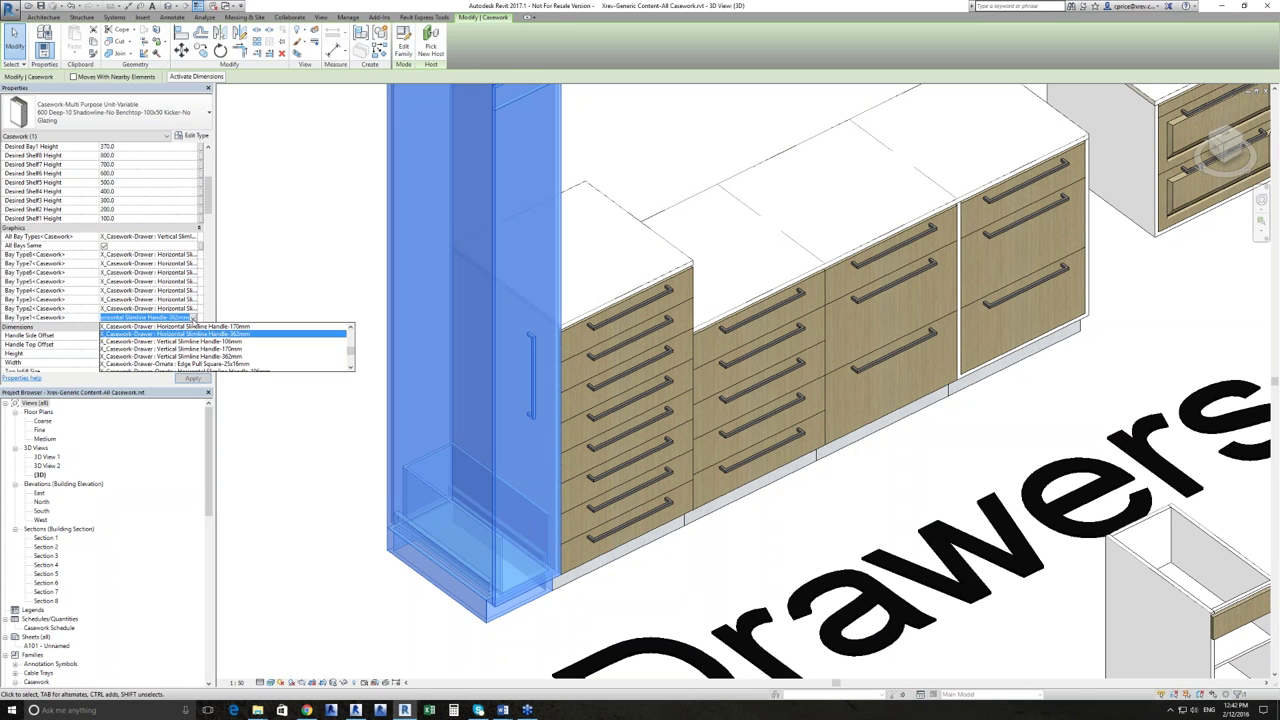
scroll(210, 335, down, 2)
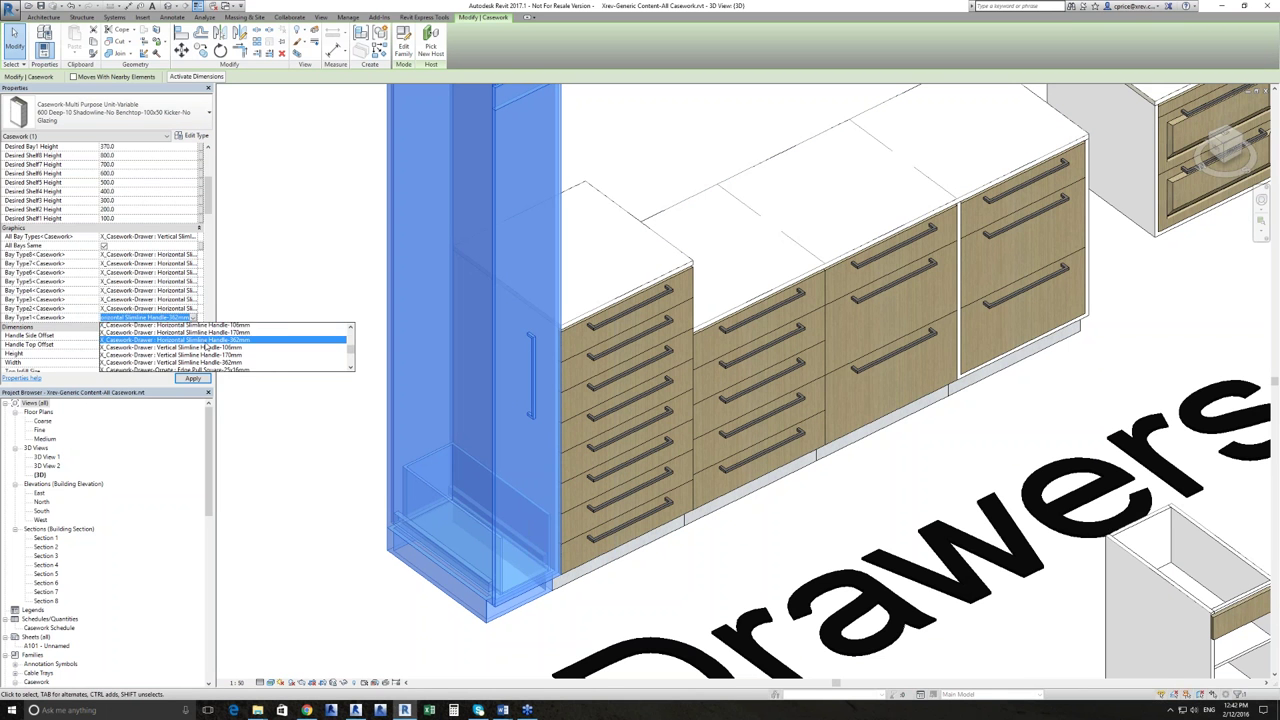
scroll(195, 350, up, 3)
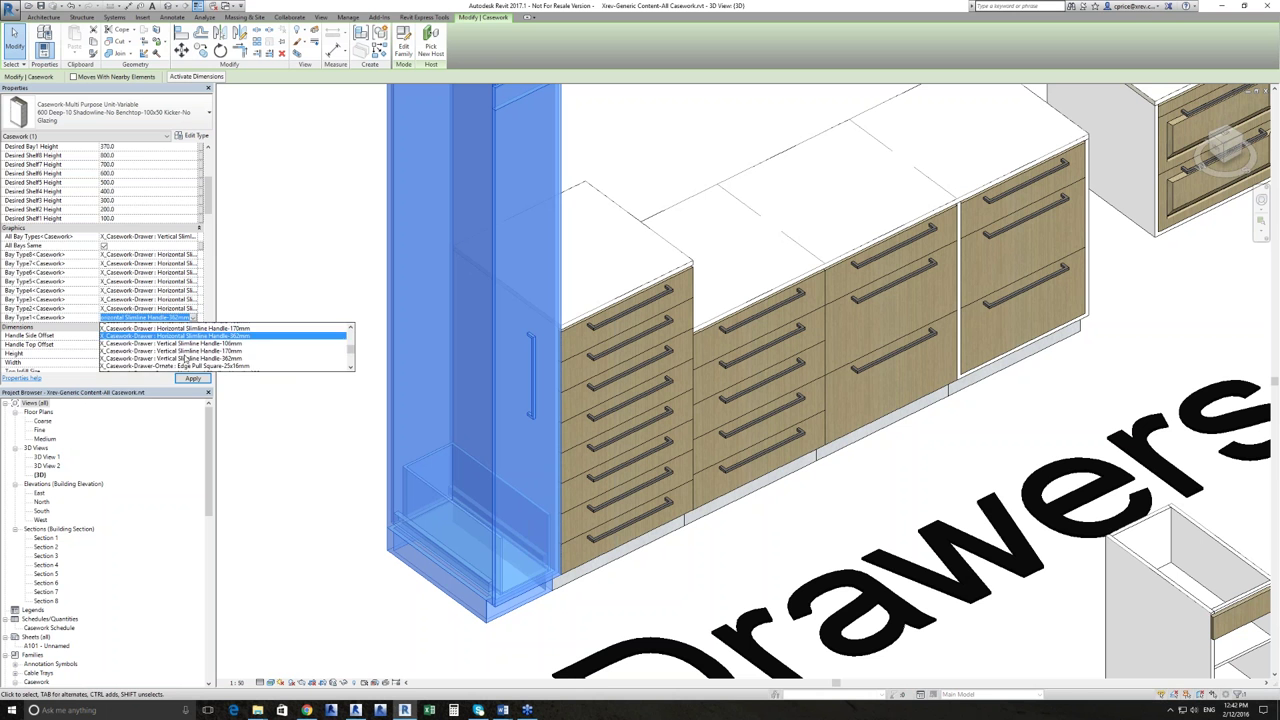
scroll(185, 359, down, 5)
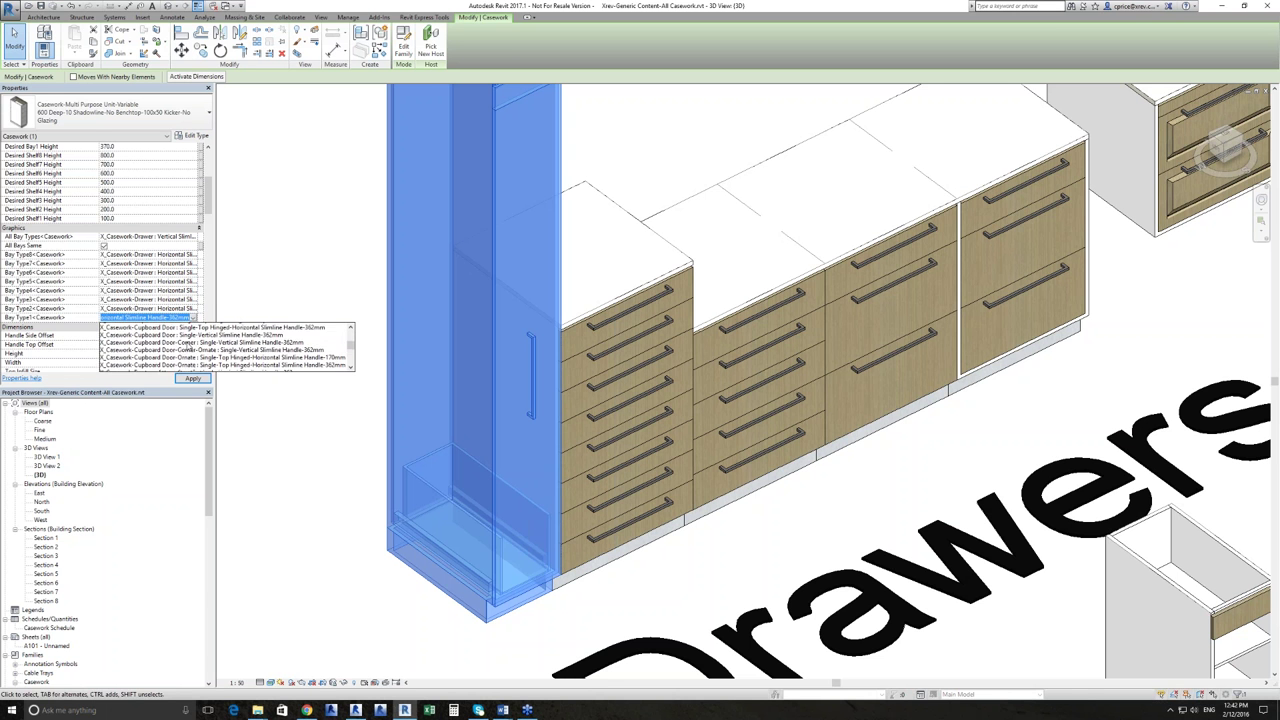
scroll(190, 344, up, 5)
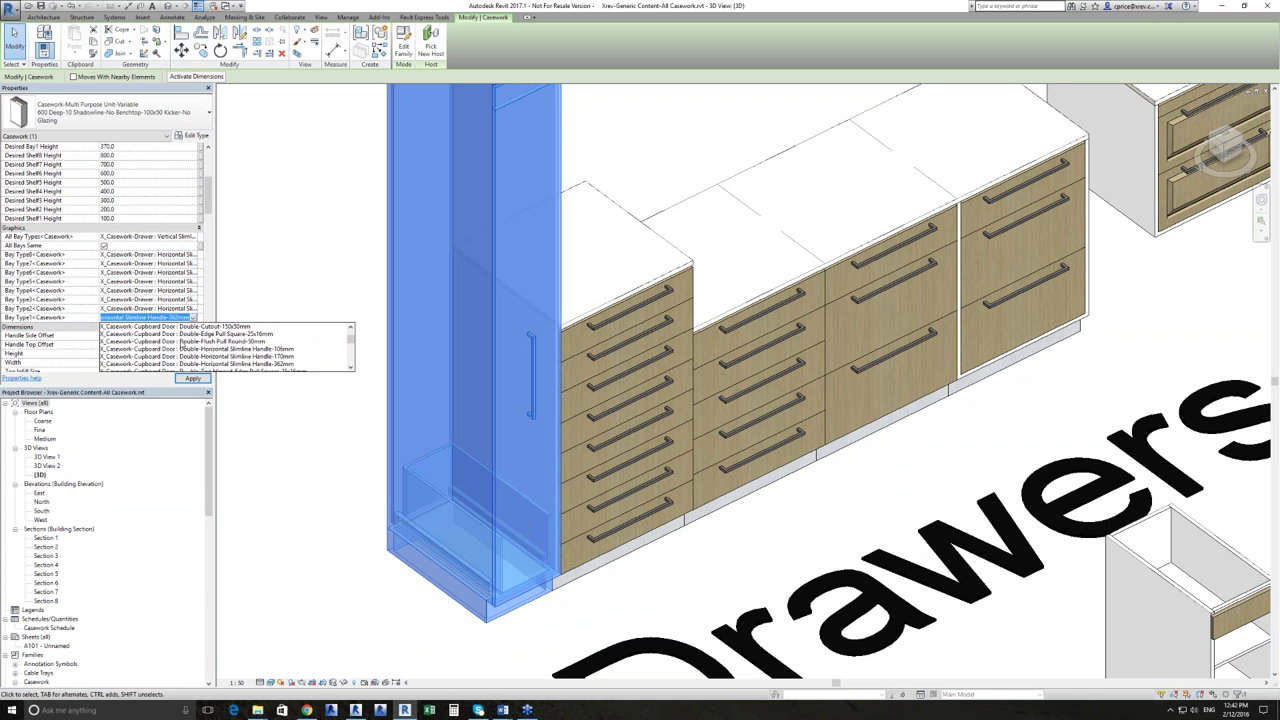
click(253, 288)
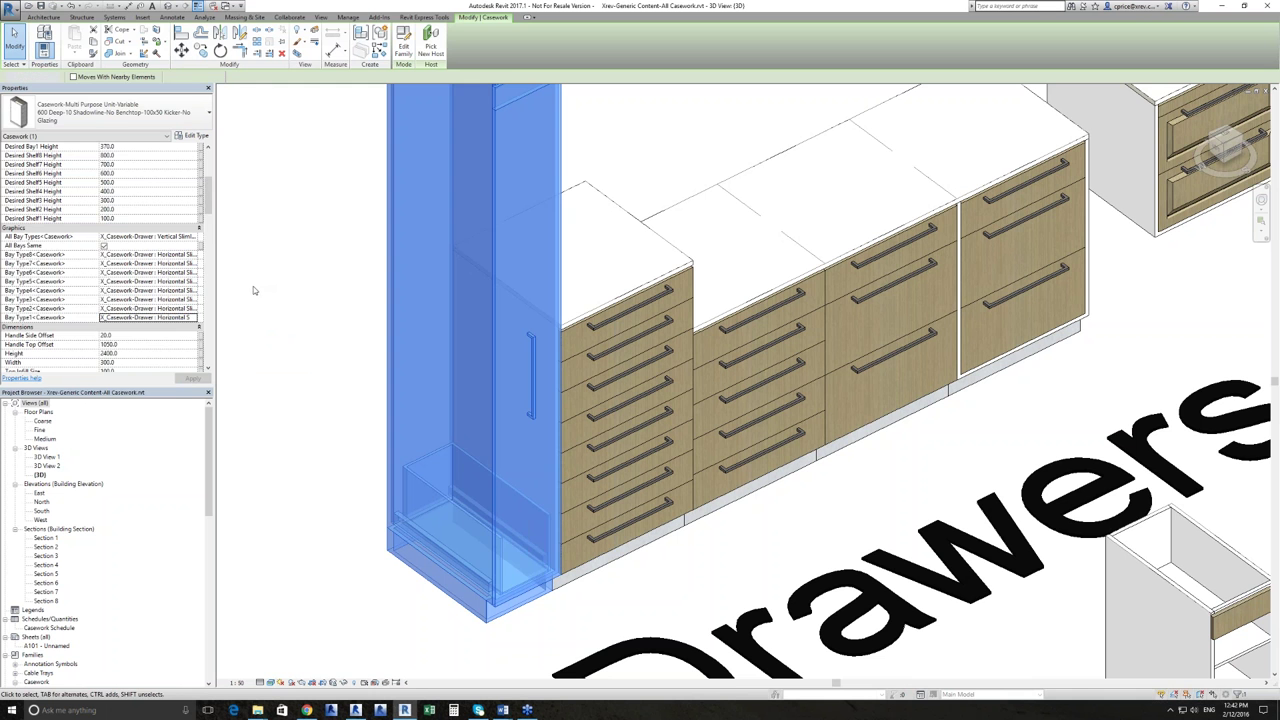
click(253, 290)
Try Shelf Spacing Equal on the three-shelf cabinet beside the tall unit in the Shelving group.
scroll(348, 361, down, 5)
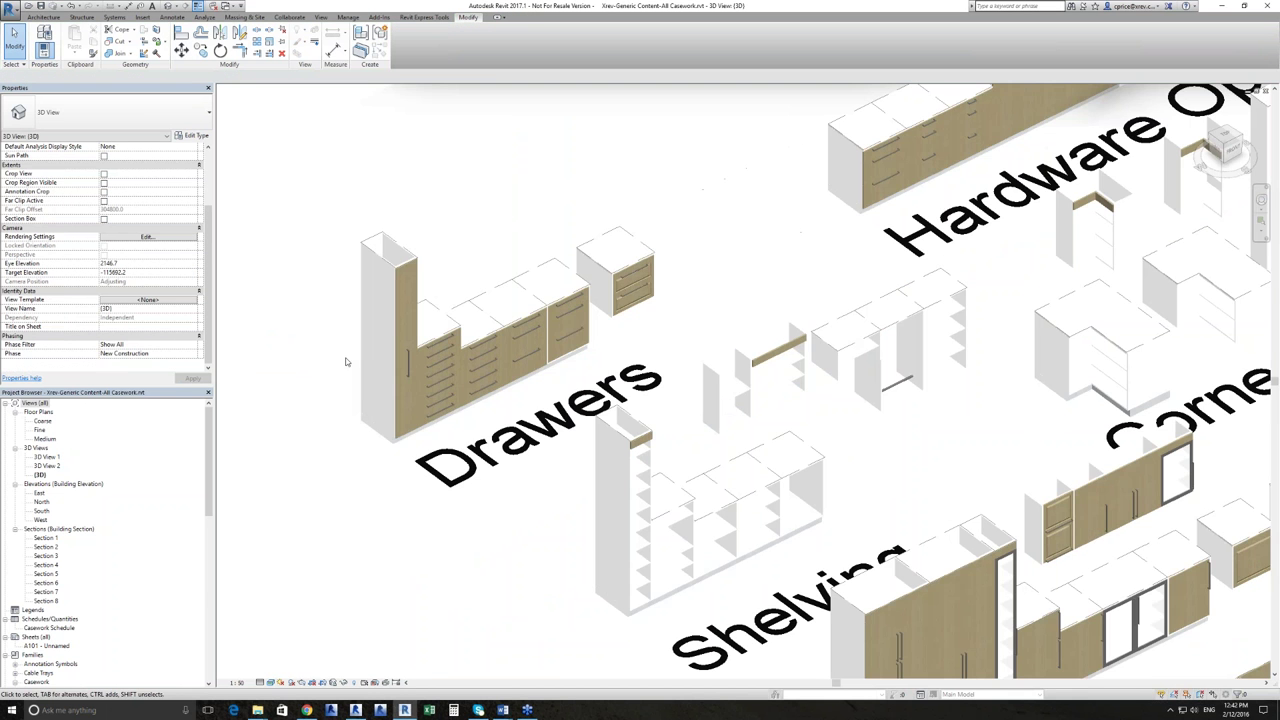
middle_drag(628, 452, 540, 382)
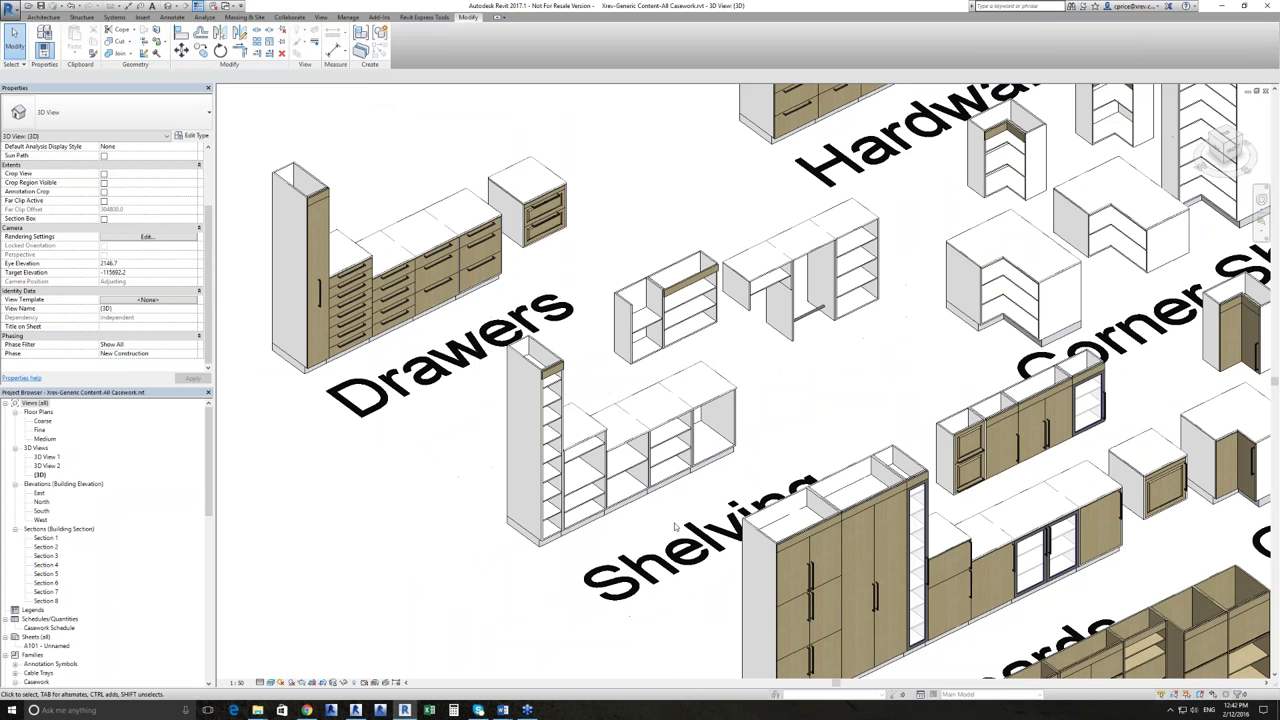
scroll(675, 527, up, 2)
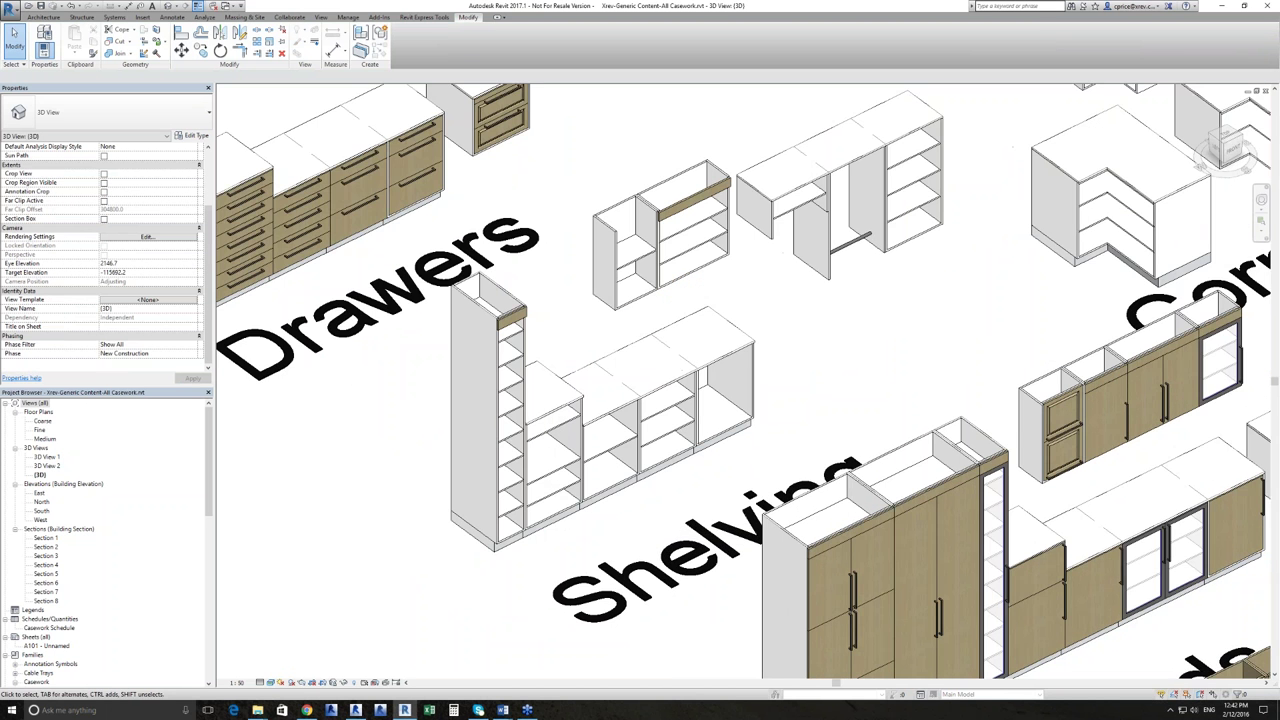
scroll(578, 550, up, 5)
click(565, 465)
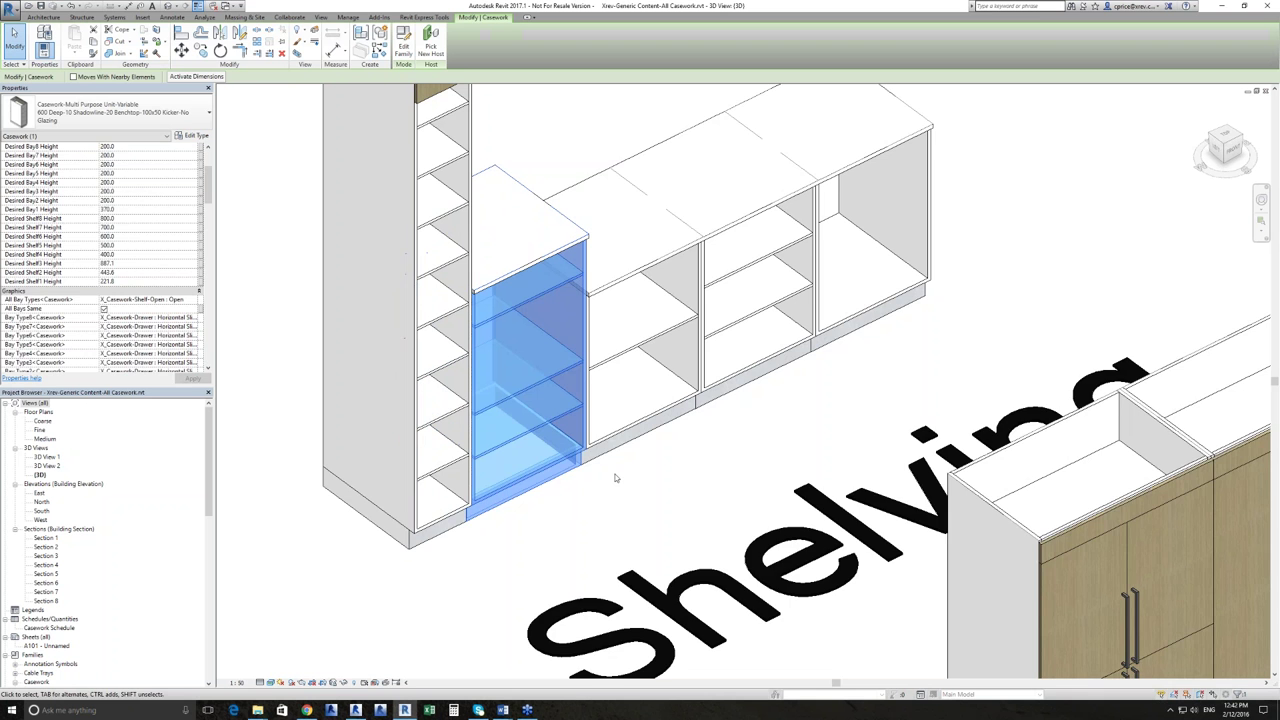
middle_drag(616, 478, 632, 536)
scroll(102, 330, down, 4)
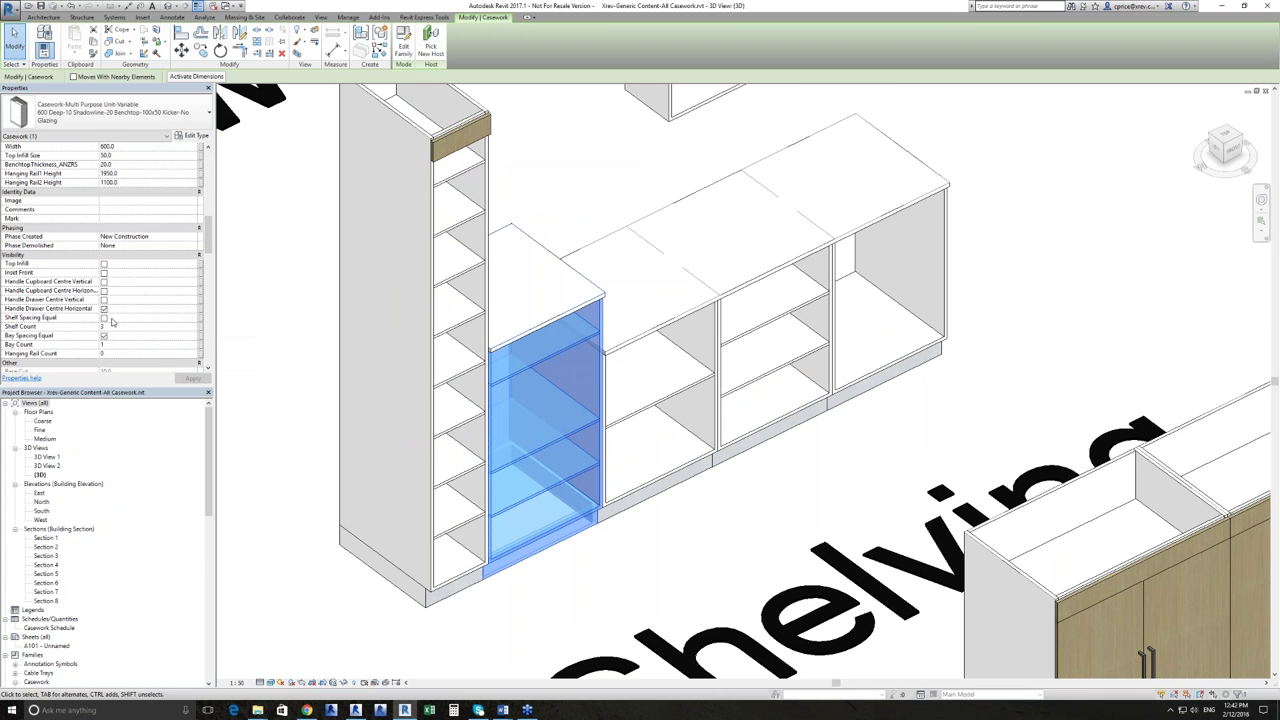
click(104, 317)
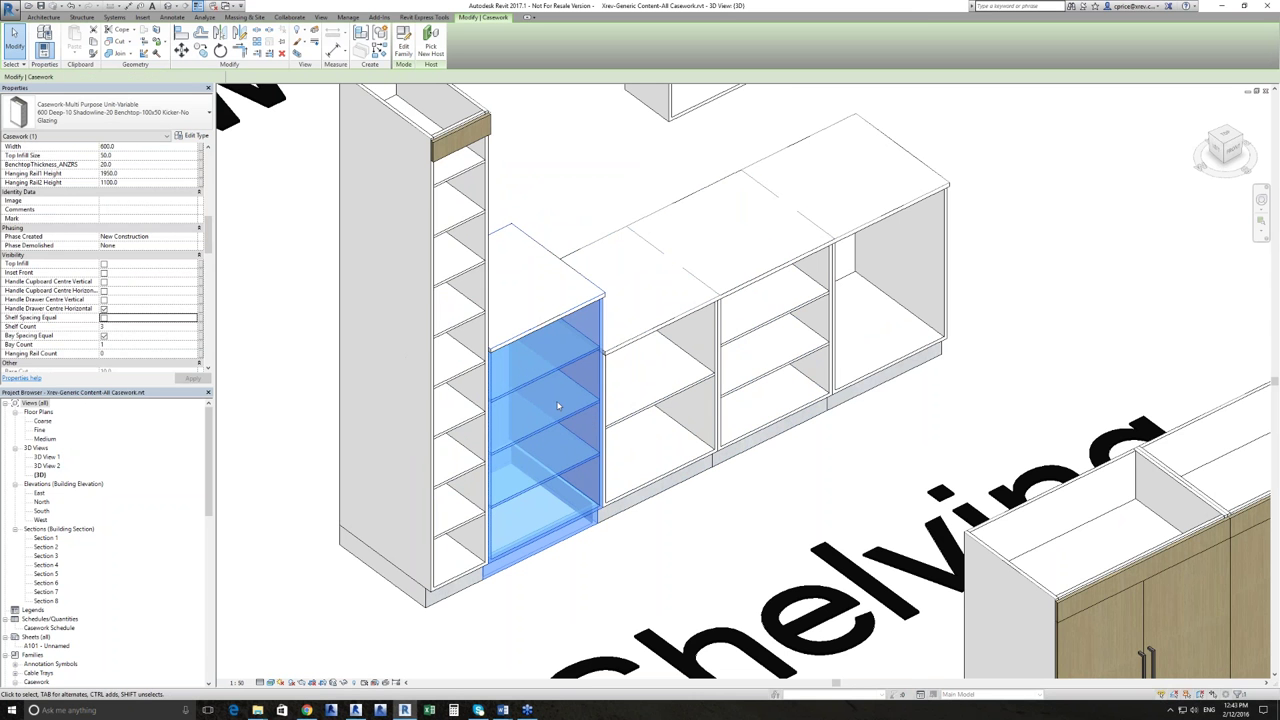
Review the selected shelving cabinet's desired shelf and bay heights and its bay height sums, and deselect it.
scroll(86, 237, up, 4)
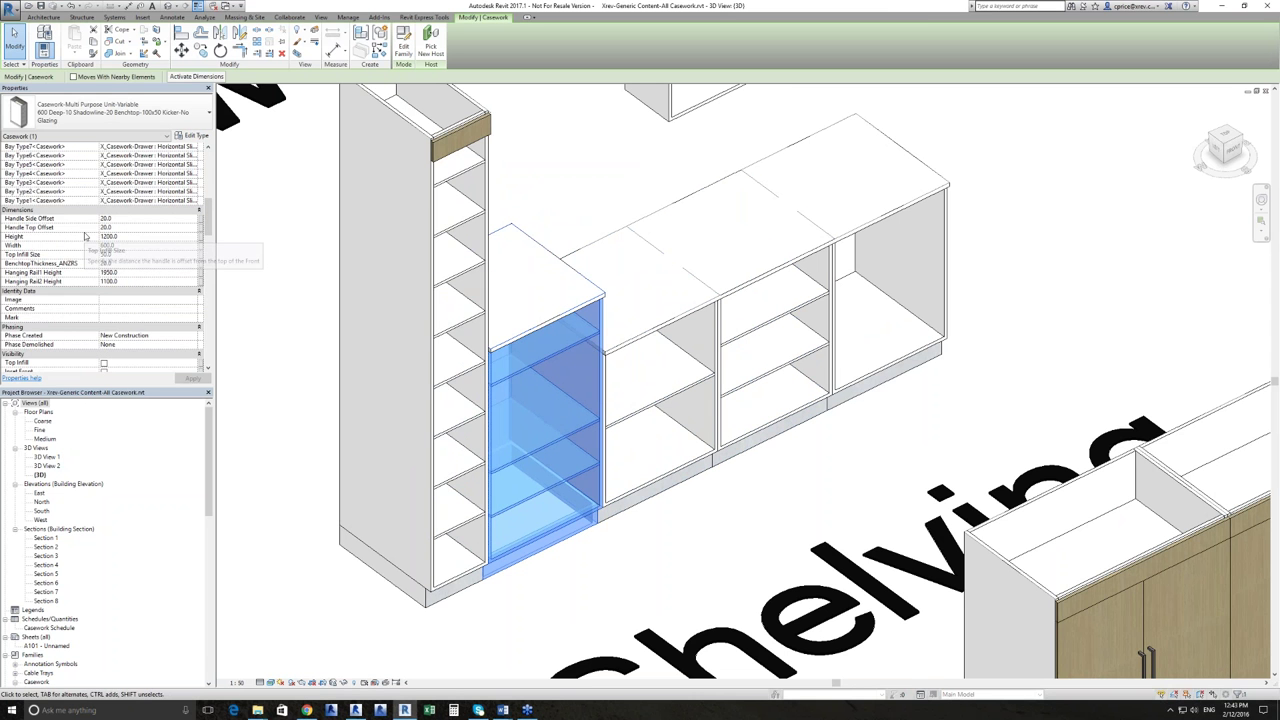
scroll(84, 242, up, 4)
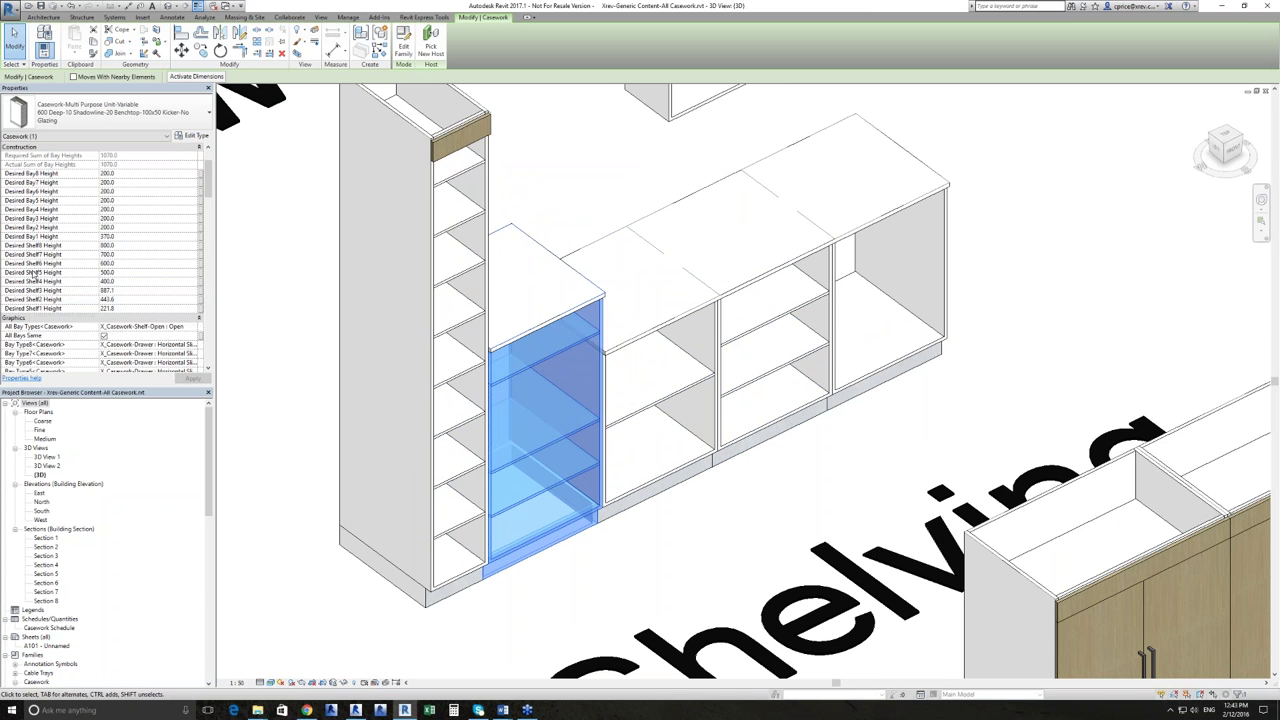
scroll(84, 280, up, 2)
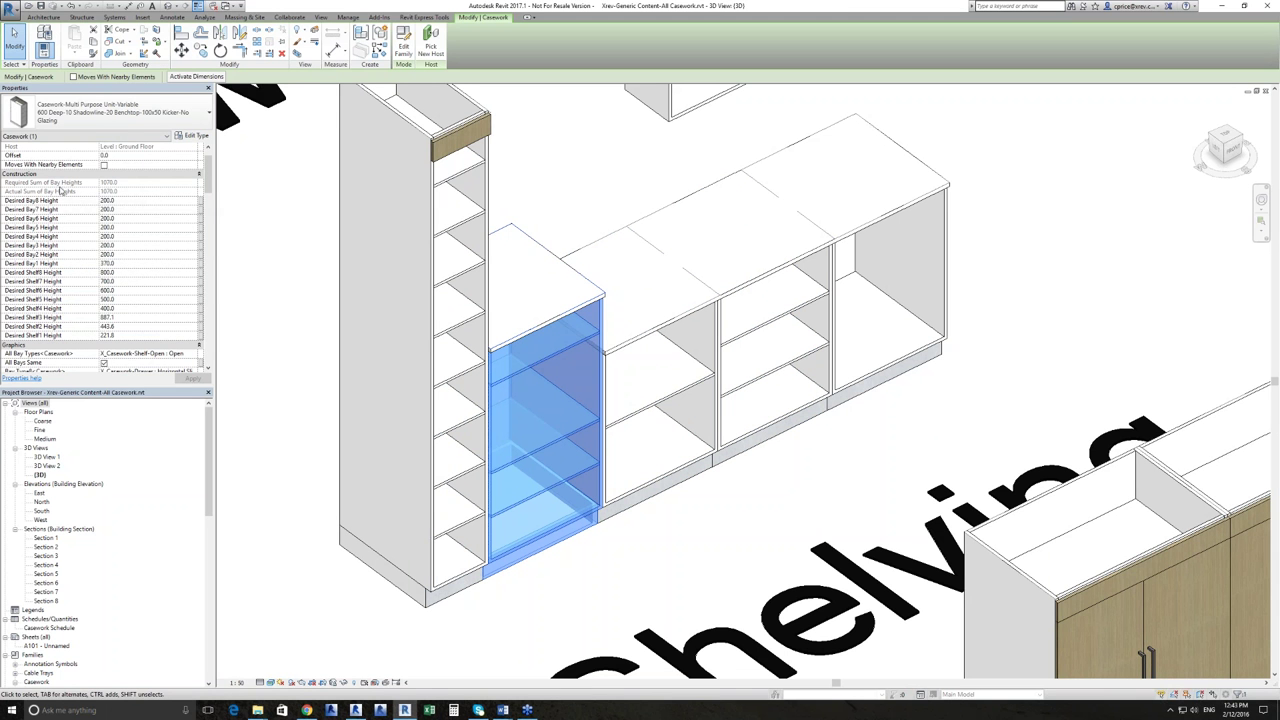
mouse_move(62, 194)
scroll(529, 417, down, 2)
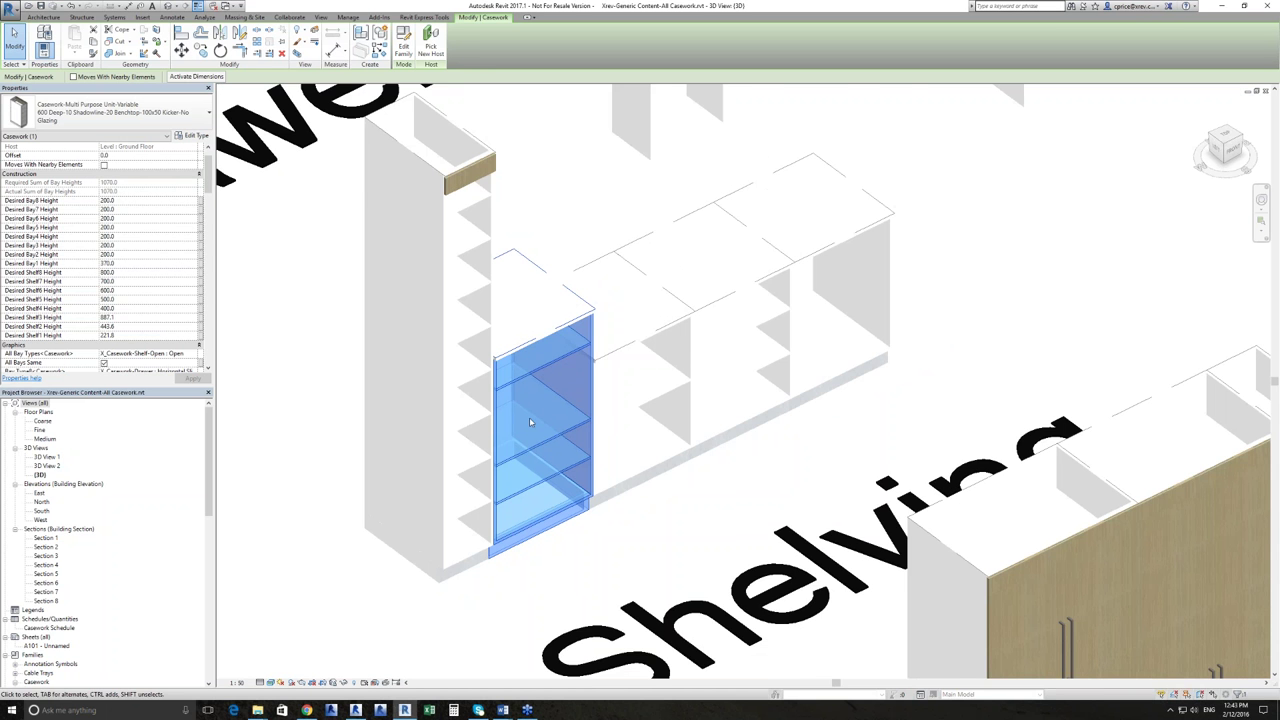
scroll(546, 307, down, 2)
key(Escape)
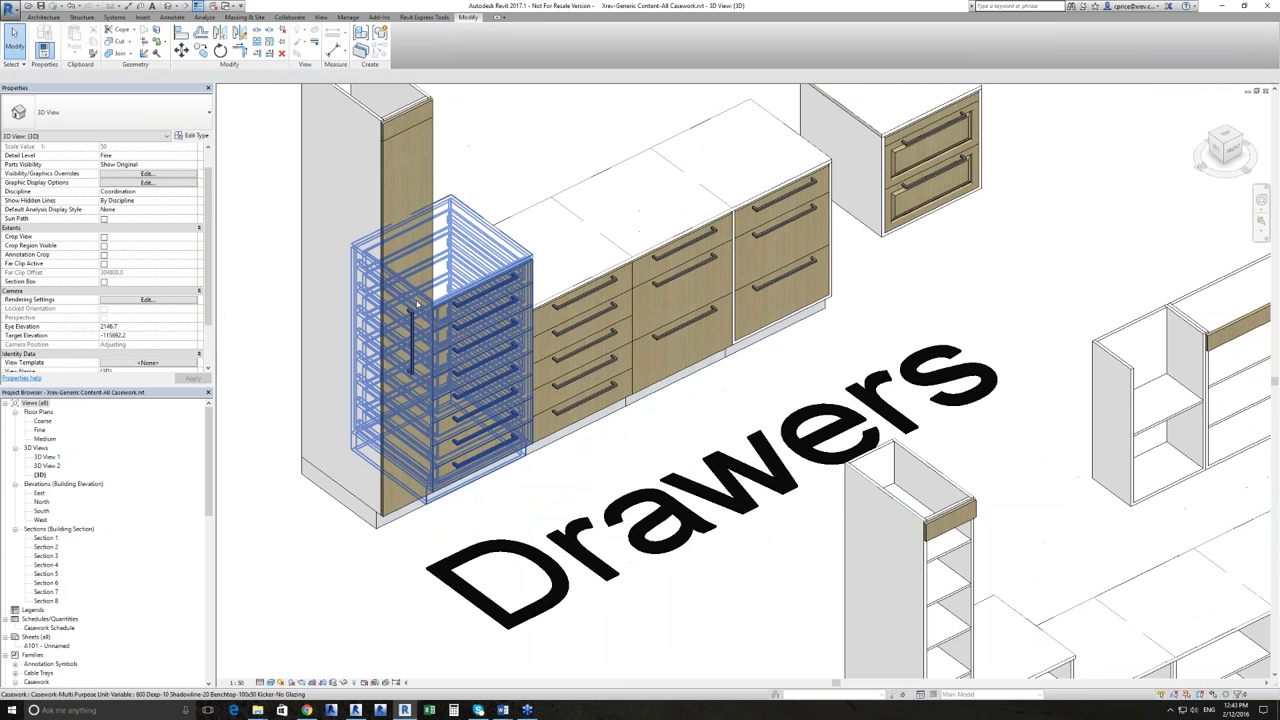
Select the backless hanging-rail unit in the Shelving group and view its two rails from a lower angle.
scroll(418, 304, down, 3)
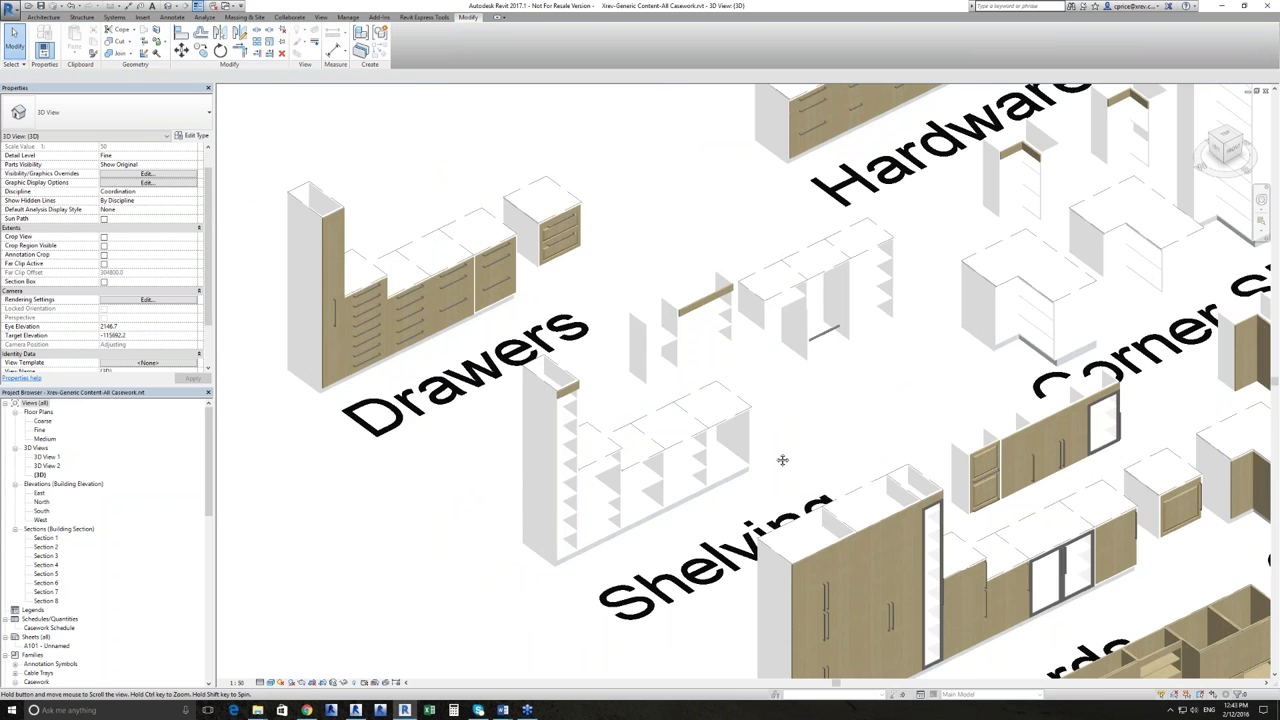
middle_drag(782, 460, 564, 430)
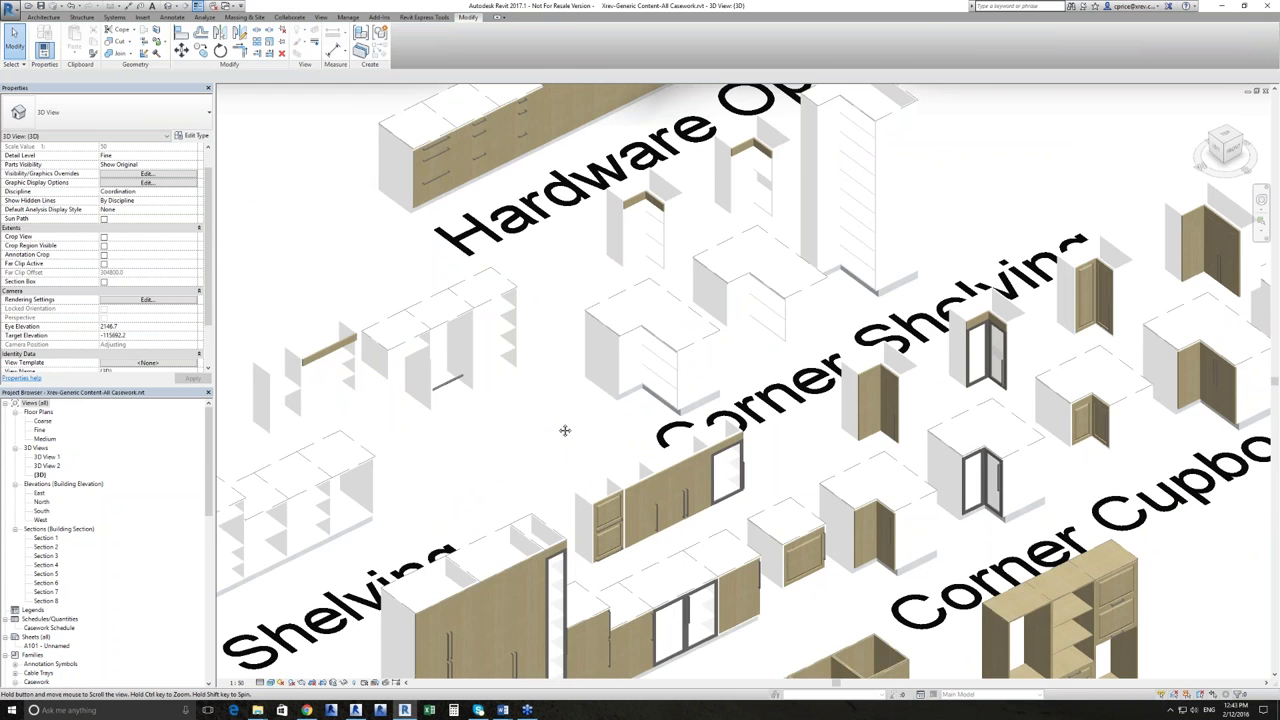
middle_drag(432, 410, 557, 398)
click(557, 398)
scroll(557, 398, up, 2)
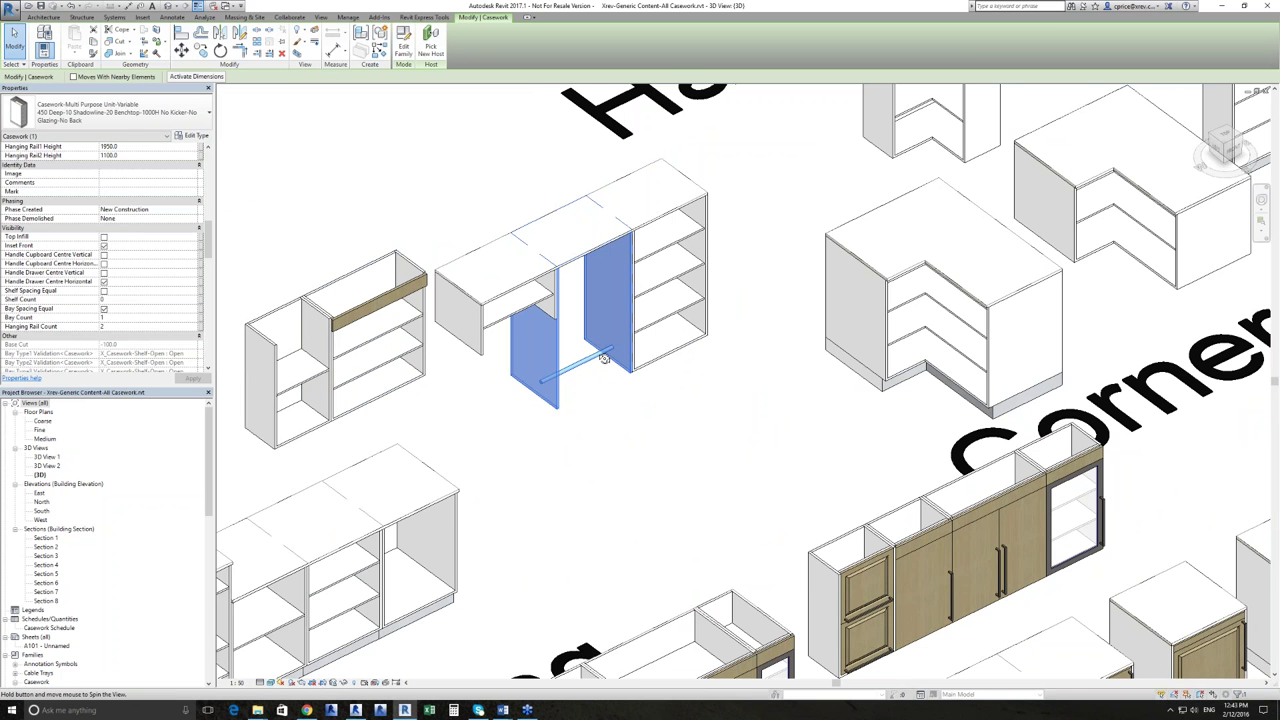
shift+middle_drag(604, 358, 582, 266)
Select the overhead shelving unit with the timber top infill, review its height, bay type, dimension and visibility parameters, and deselect it.
click(380, 223)
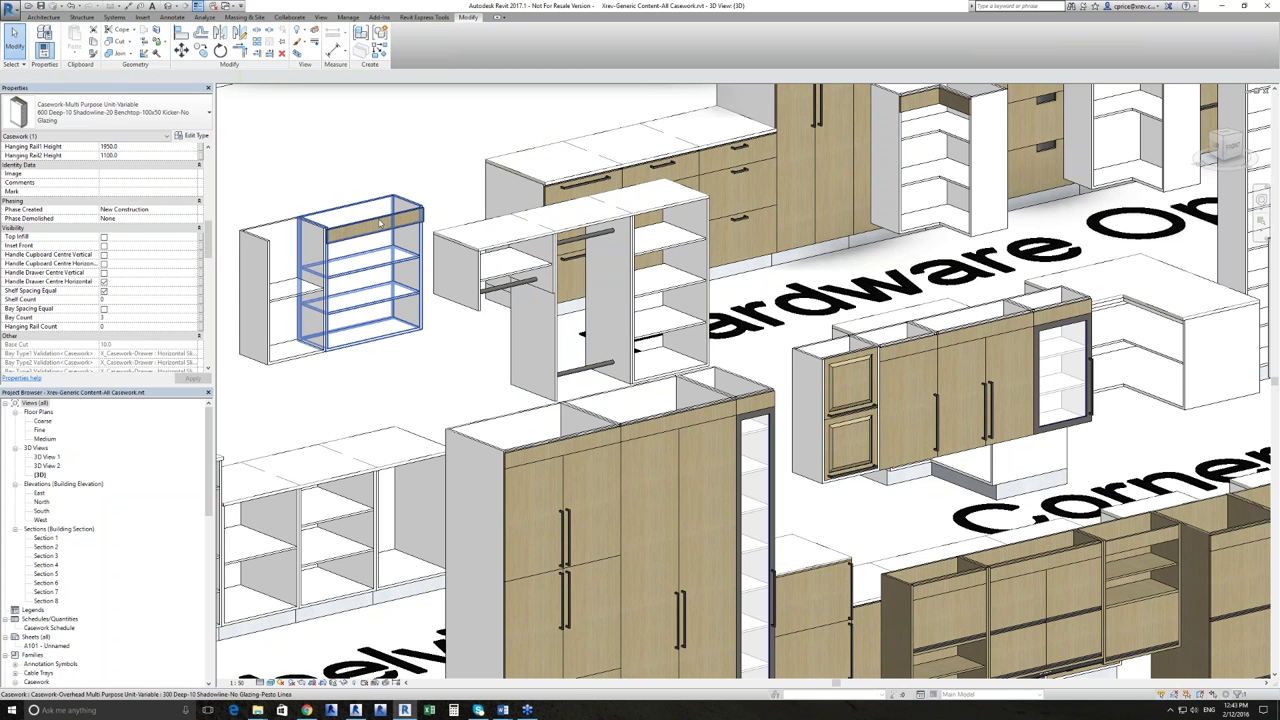
click(380, 223)
scroll(152, 288, up, 3)
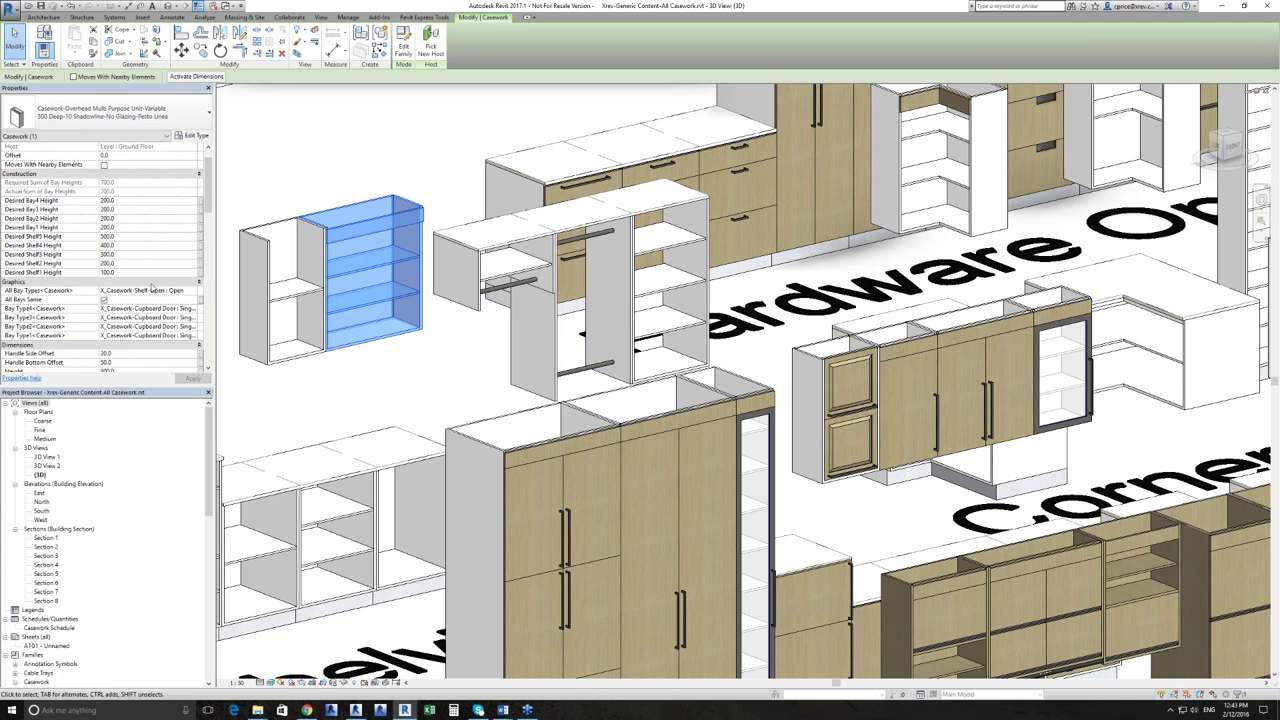
scroll(152, 289, down, 5)
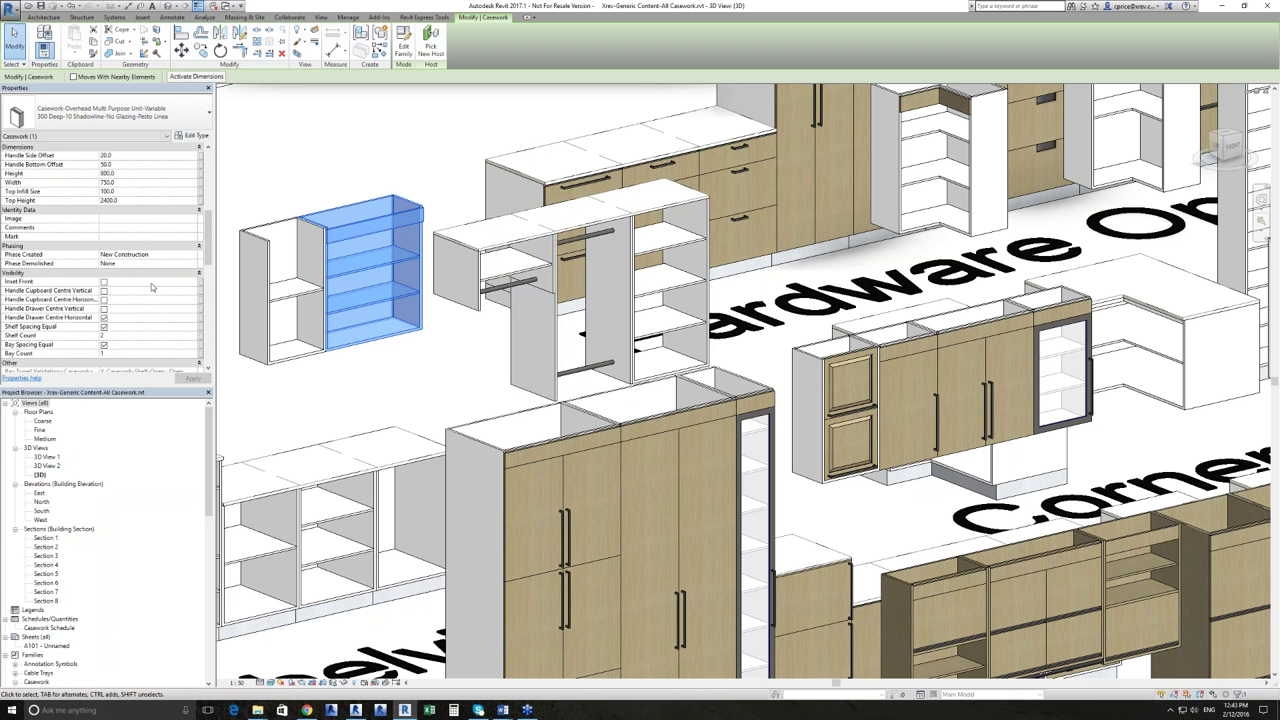
scroll(60, 270, down, 1)
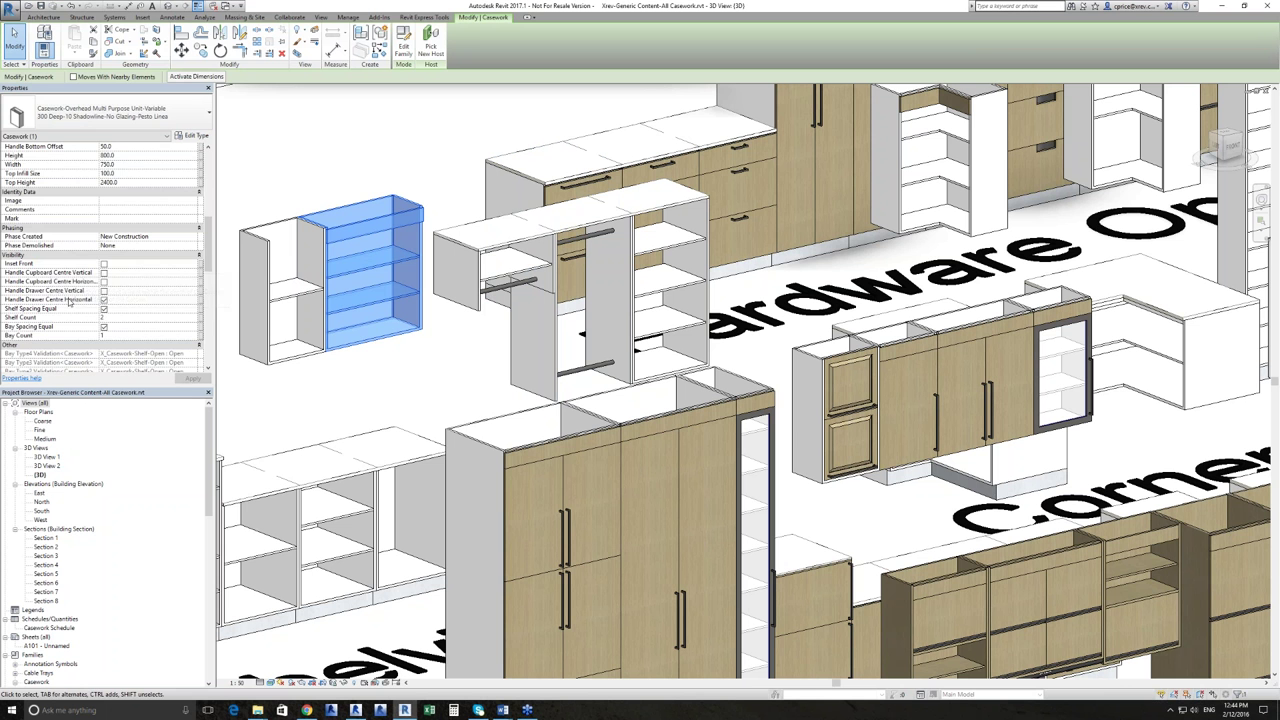
scroll(69, 303, down, 10)
click(494, 353)
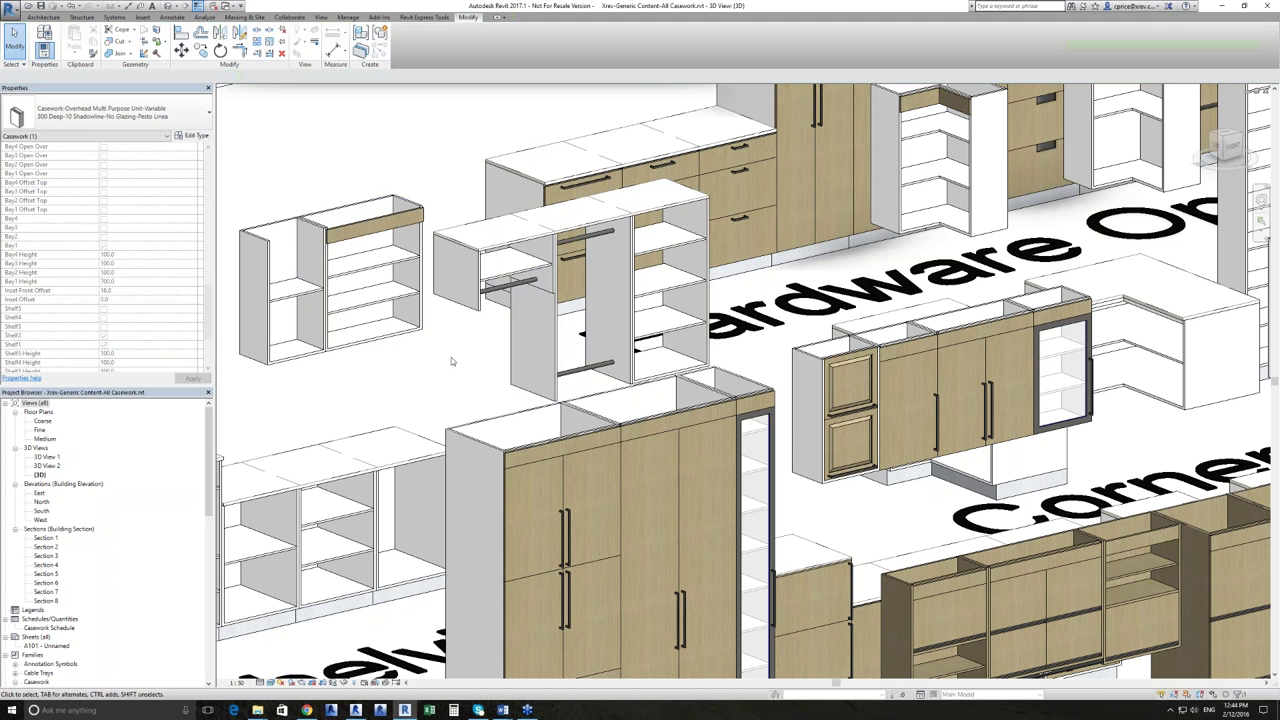
Select the base corner shelving unit and review its type properties, covering materials, depths, and handle, kicker and glazing visibility.
scroll(486, 350, down, 3)
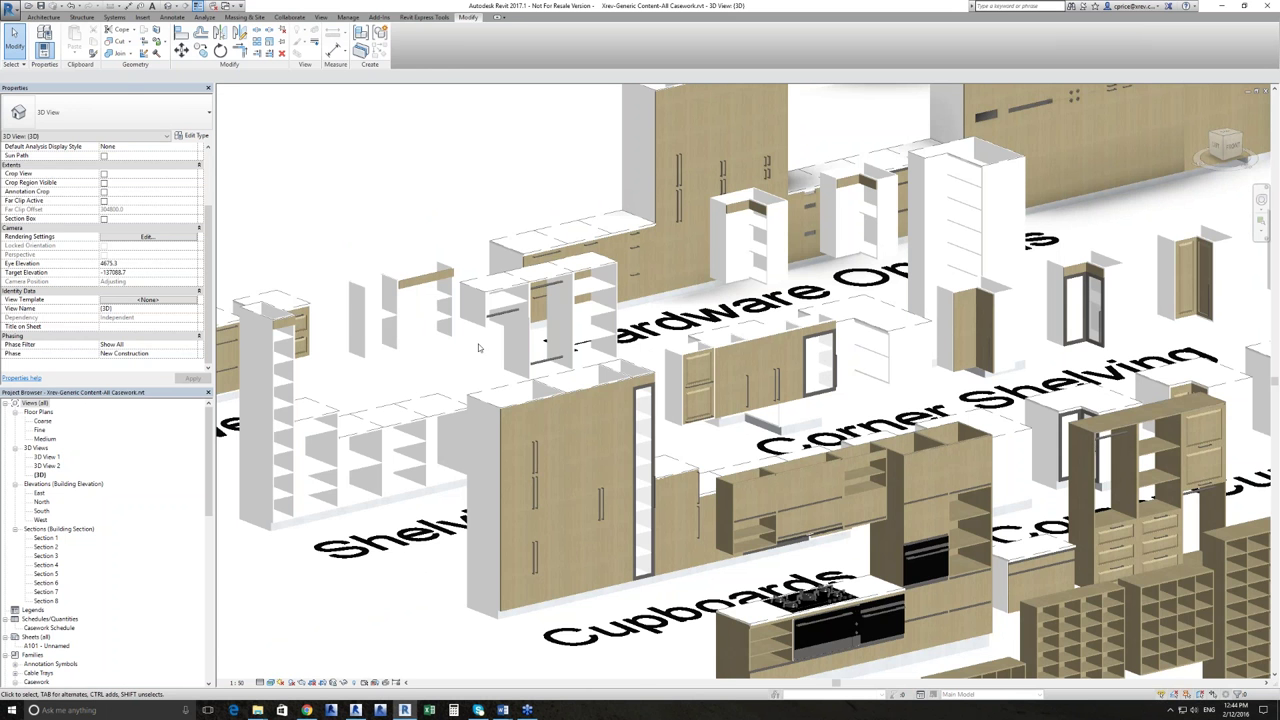
click(432, 310)
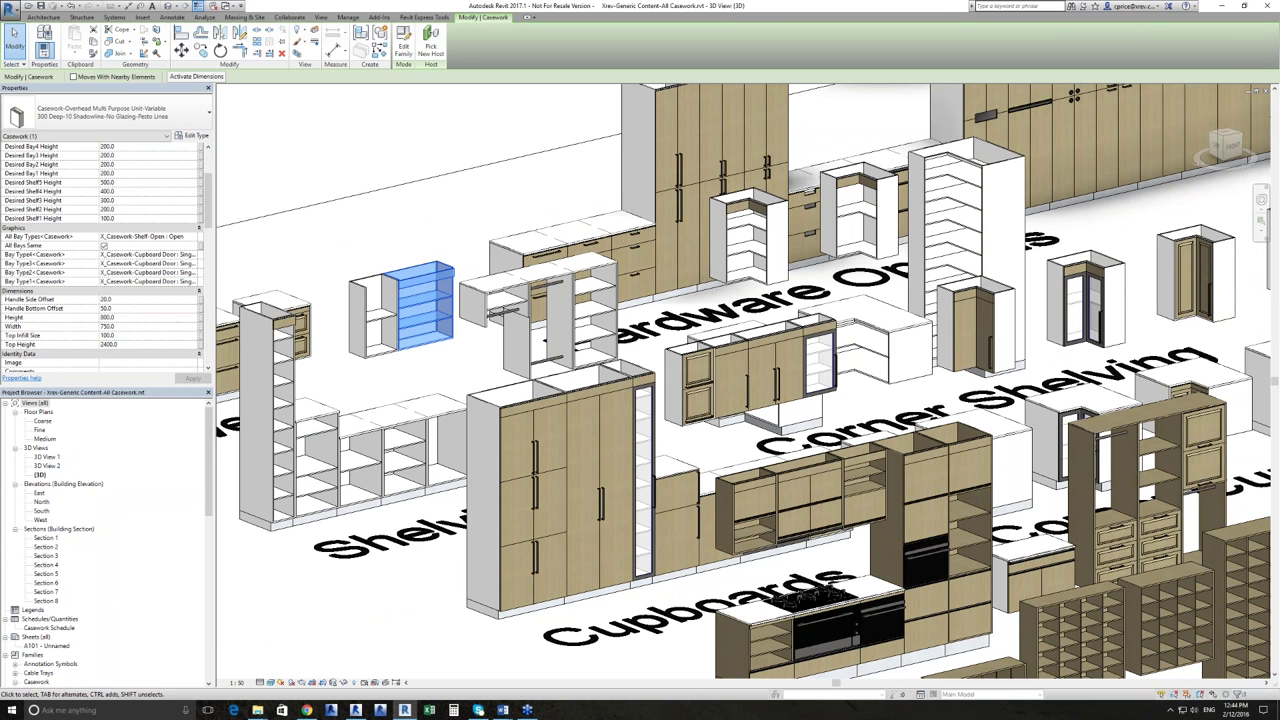
scroll(624, 348, up, 3)
click(624, 348)
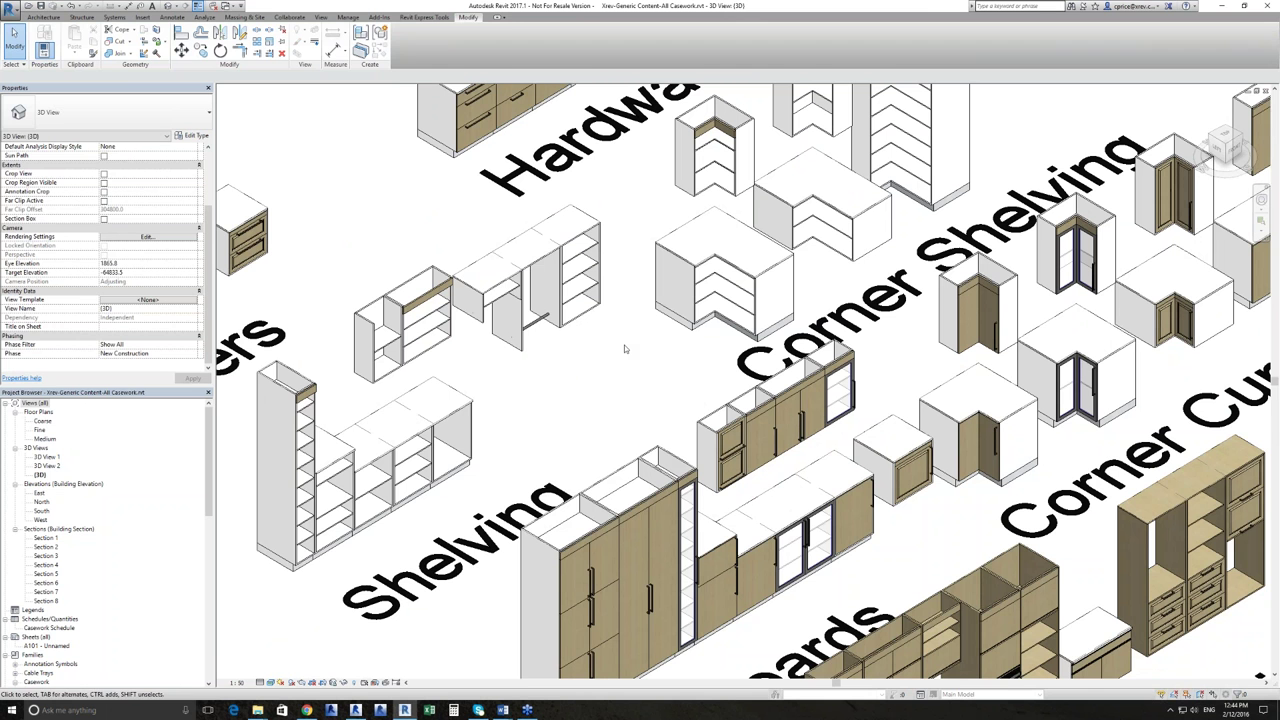
click(712, 322)
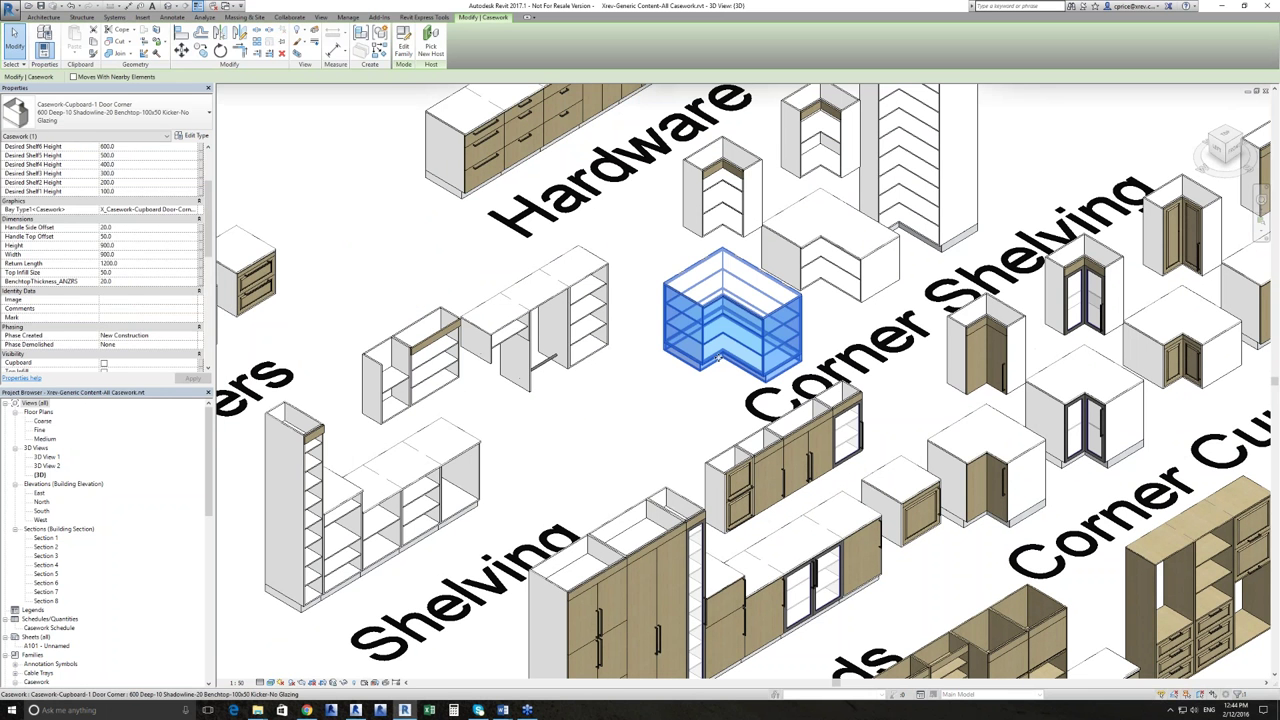
click(193, 135)
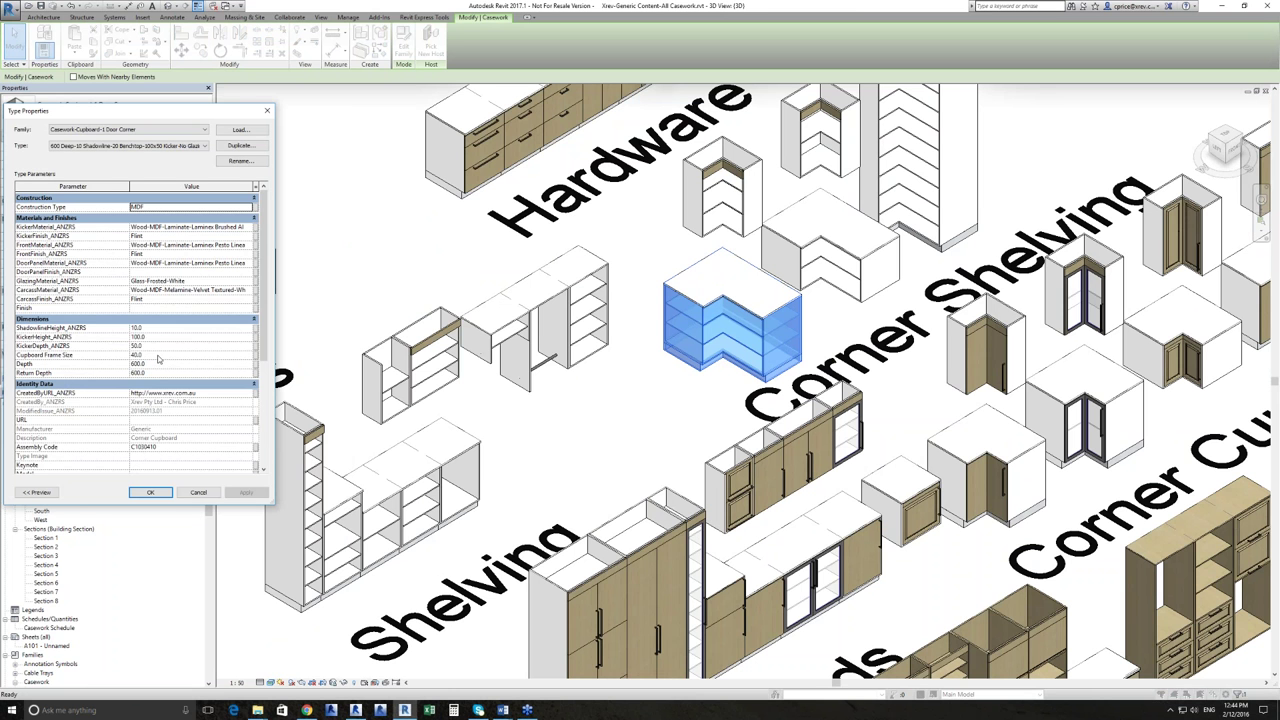
scroll(158, 358, down, 5)
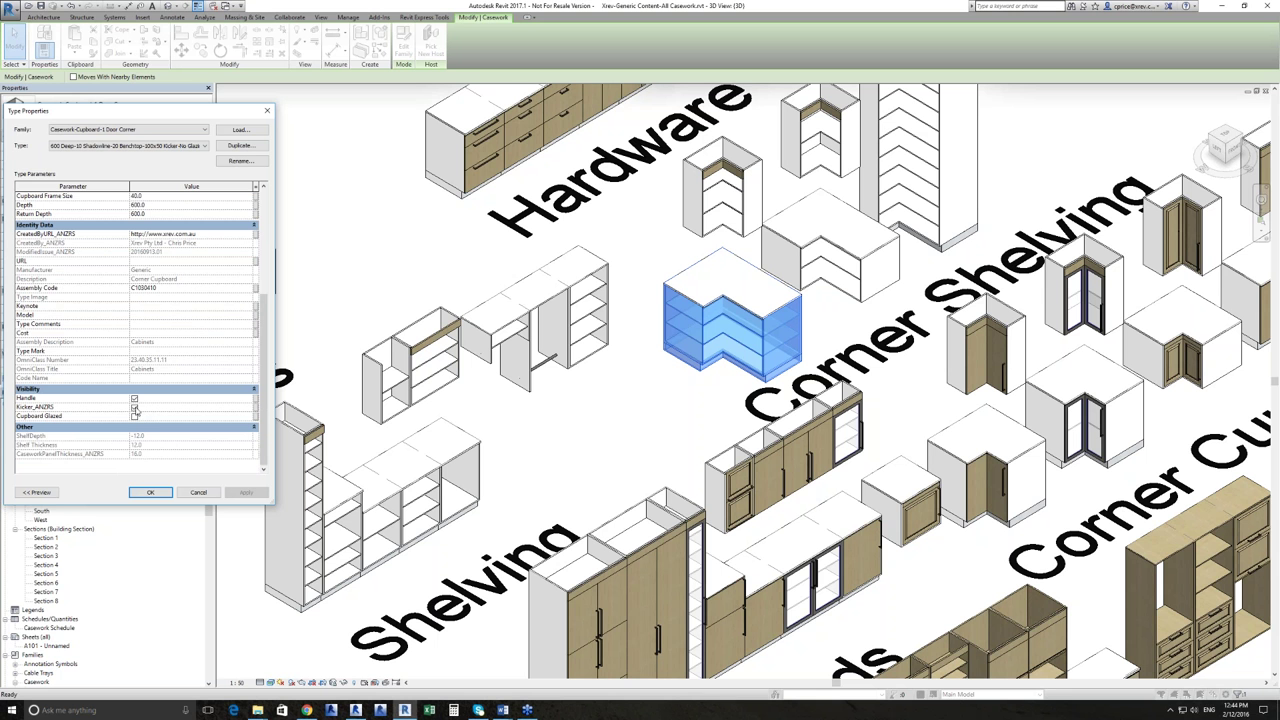
click(134, 407)
click(151, 493)
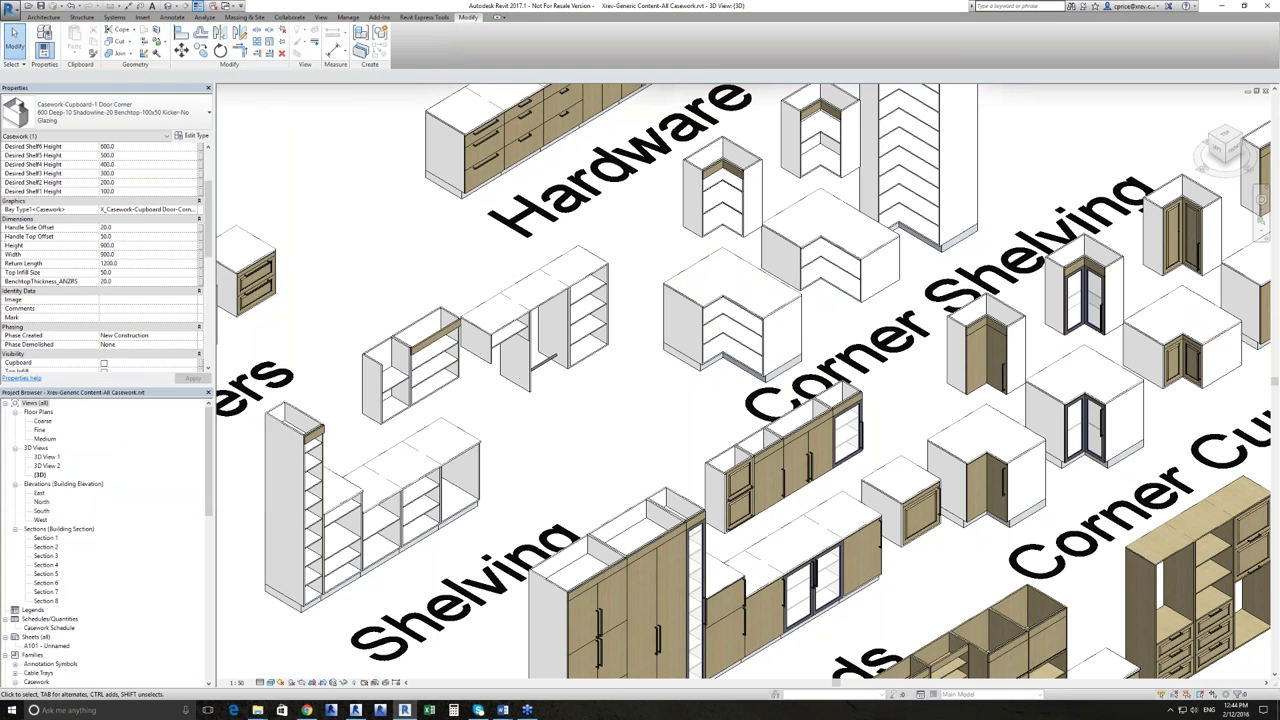
Select the tall shelf-and-drawer unit beside the oven tower in the Combination Units group and look at it up close.
middle_drag(450, 451, 441, 447)
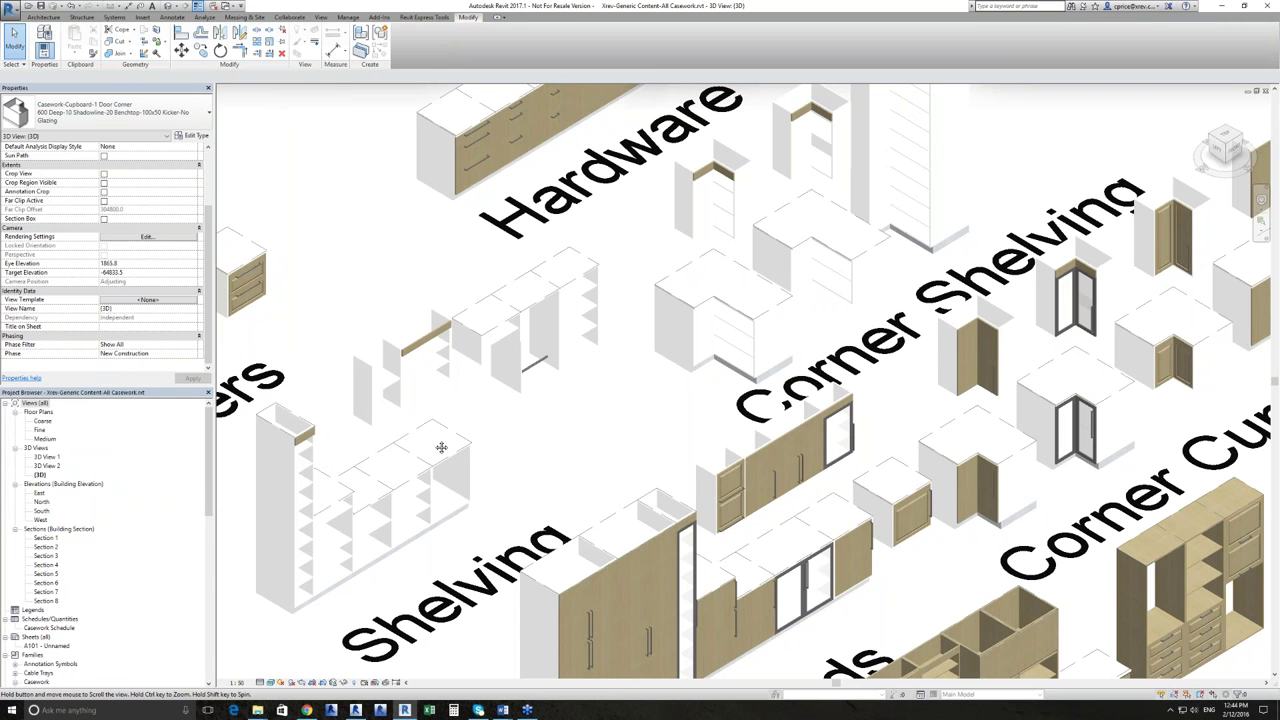
scroll(441, 447, down, 3)
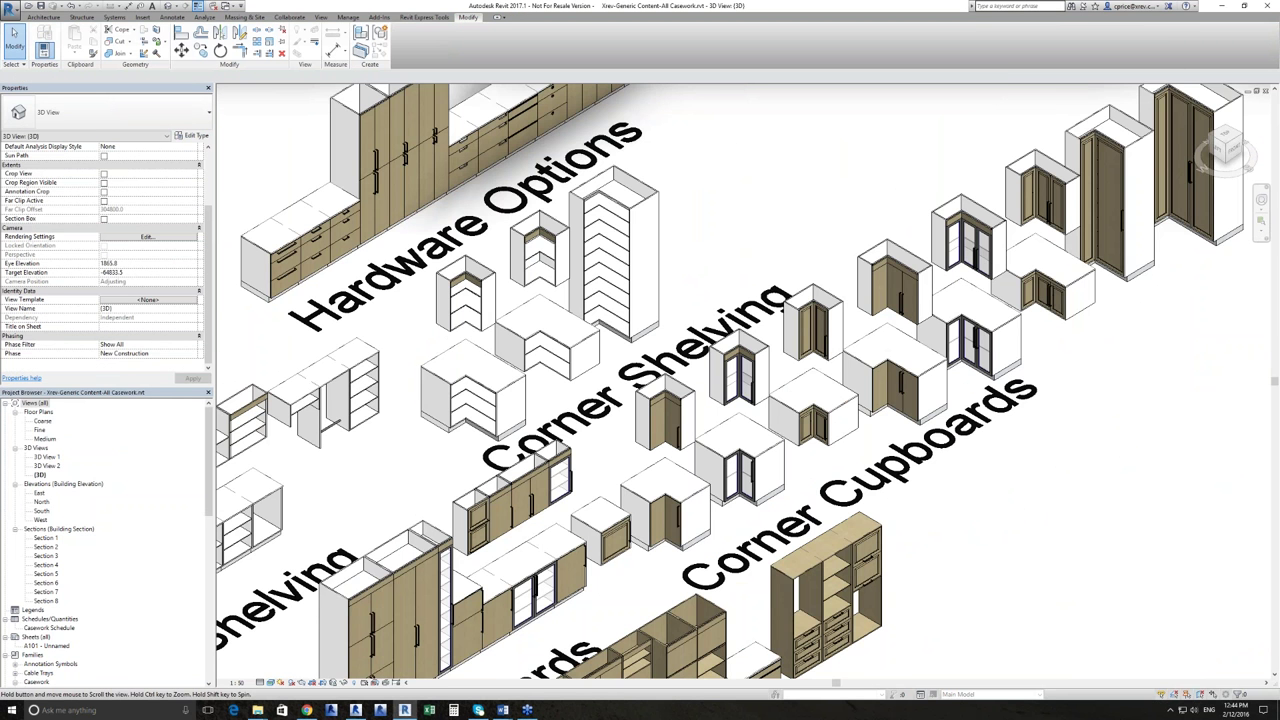
middle_drag(884, 680, 727, 526)
scroll(727, 526, down, 2)
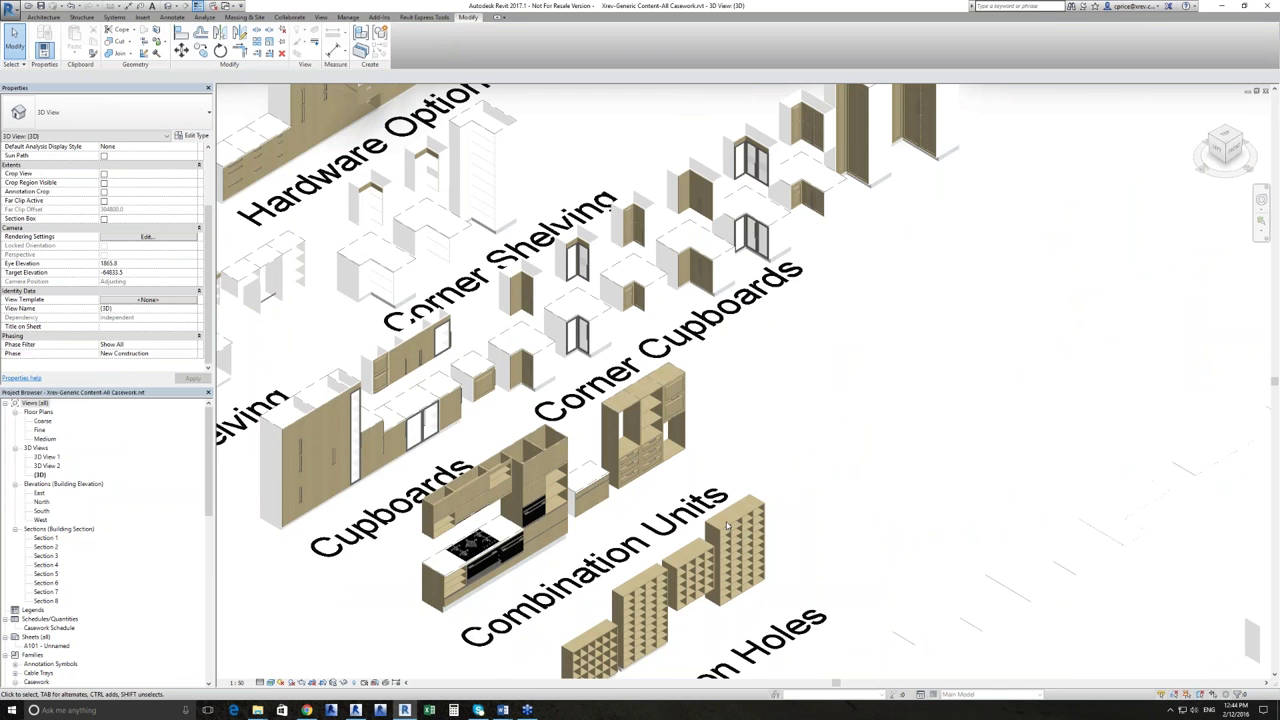
scroll(621, 556, up, 1)
scroll(622, 558, up, 2)
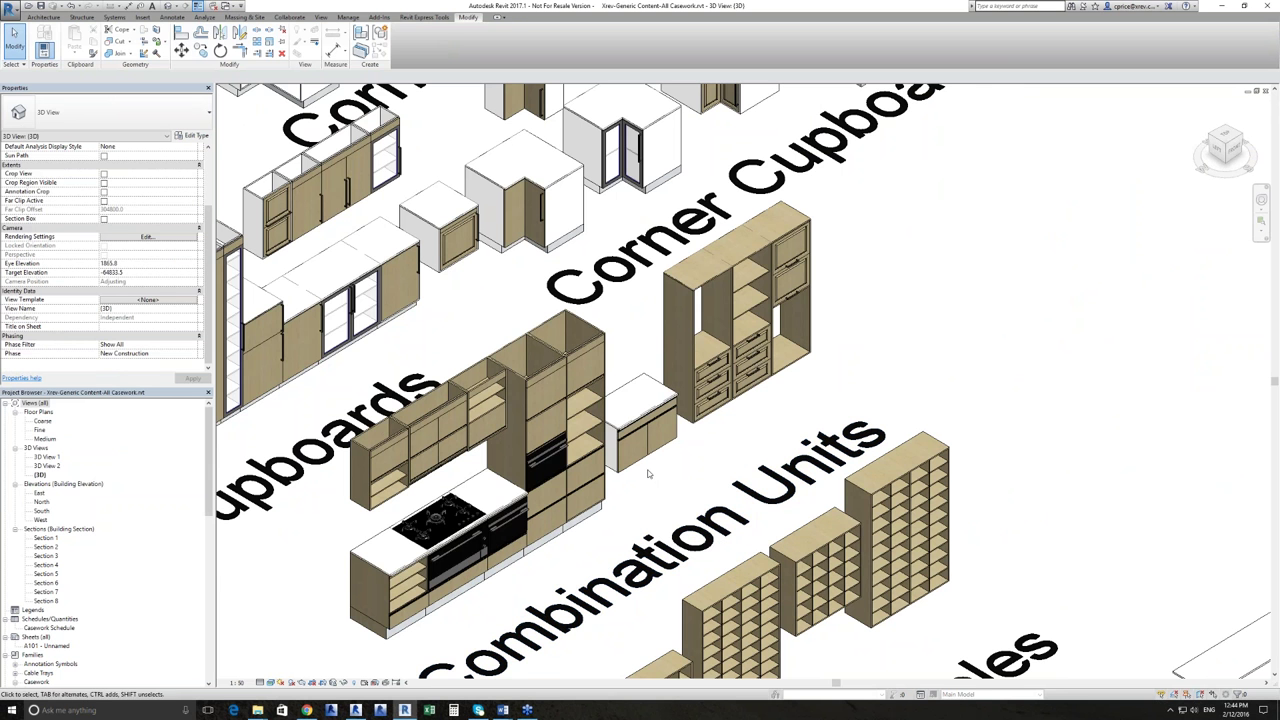
click(580, 490)
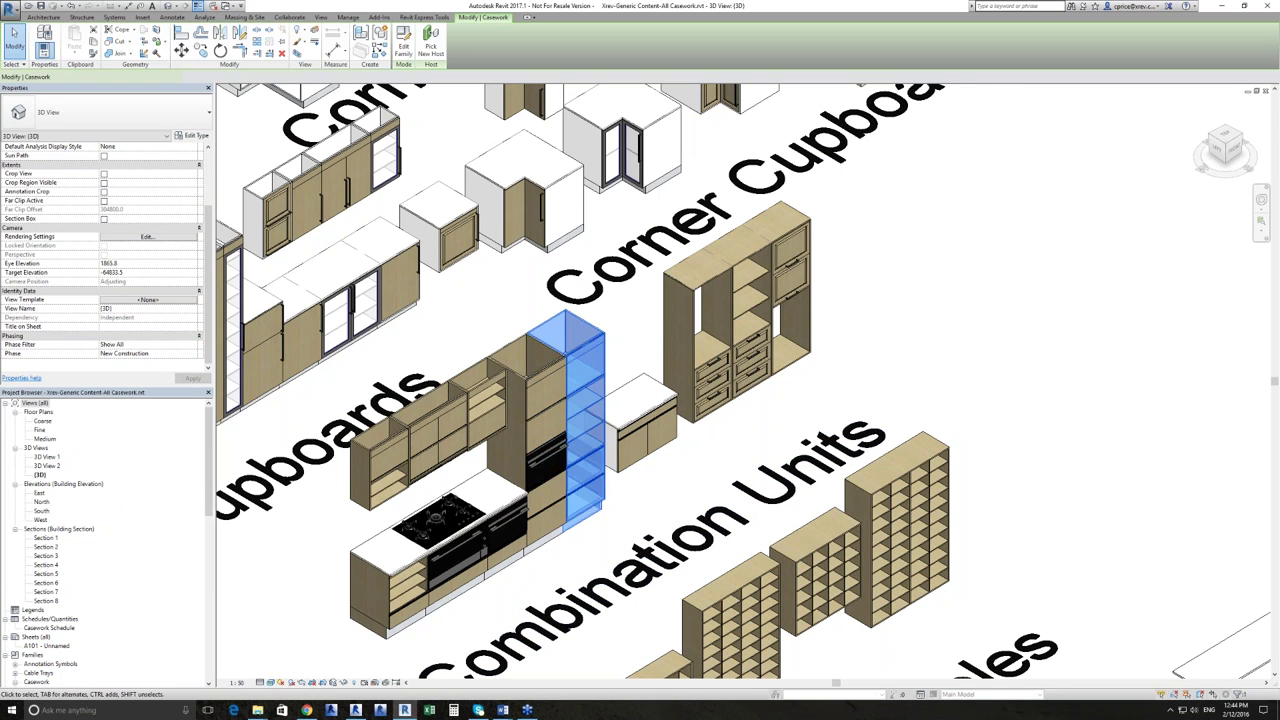
shift+middle_drag(585, 505, 570, 490)
Review the tall combination unit's shelf and bay counts, bay types, desired heights and infill settings.
scroll(60, 250, down, 5)
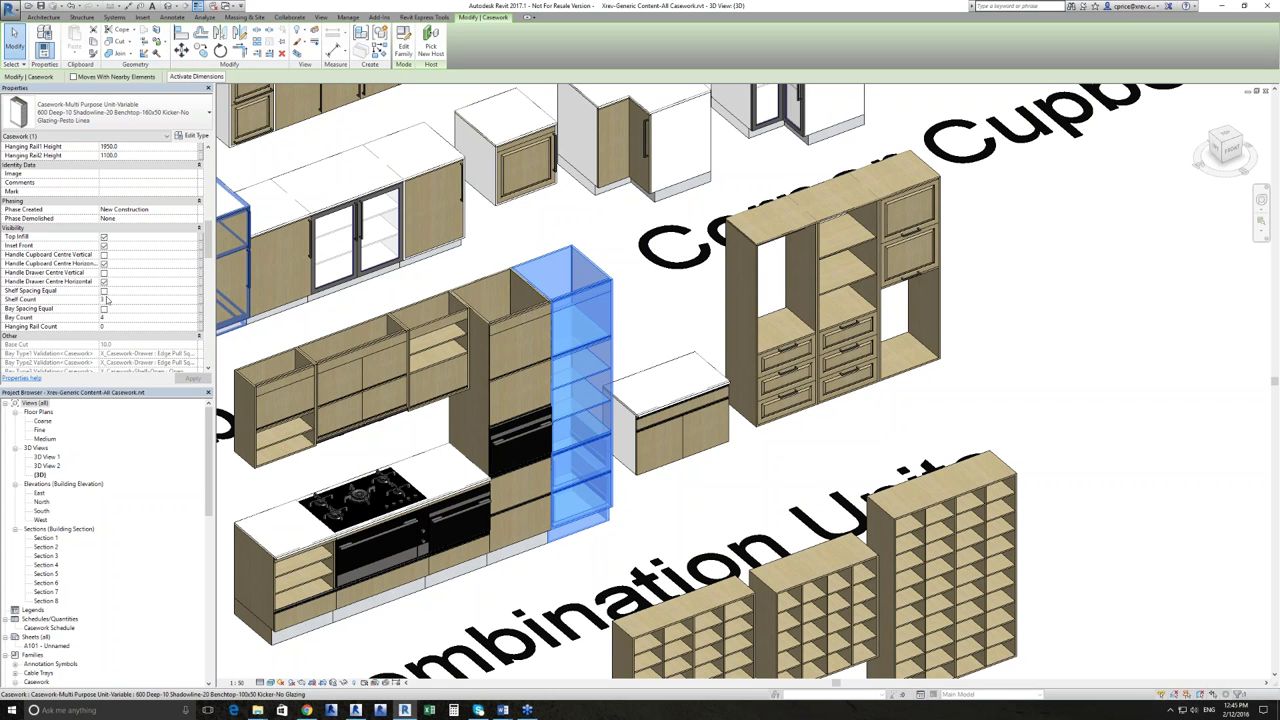
scroll(86, 305, up, 10)
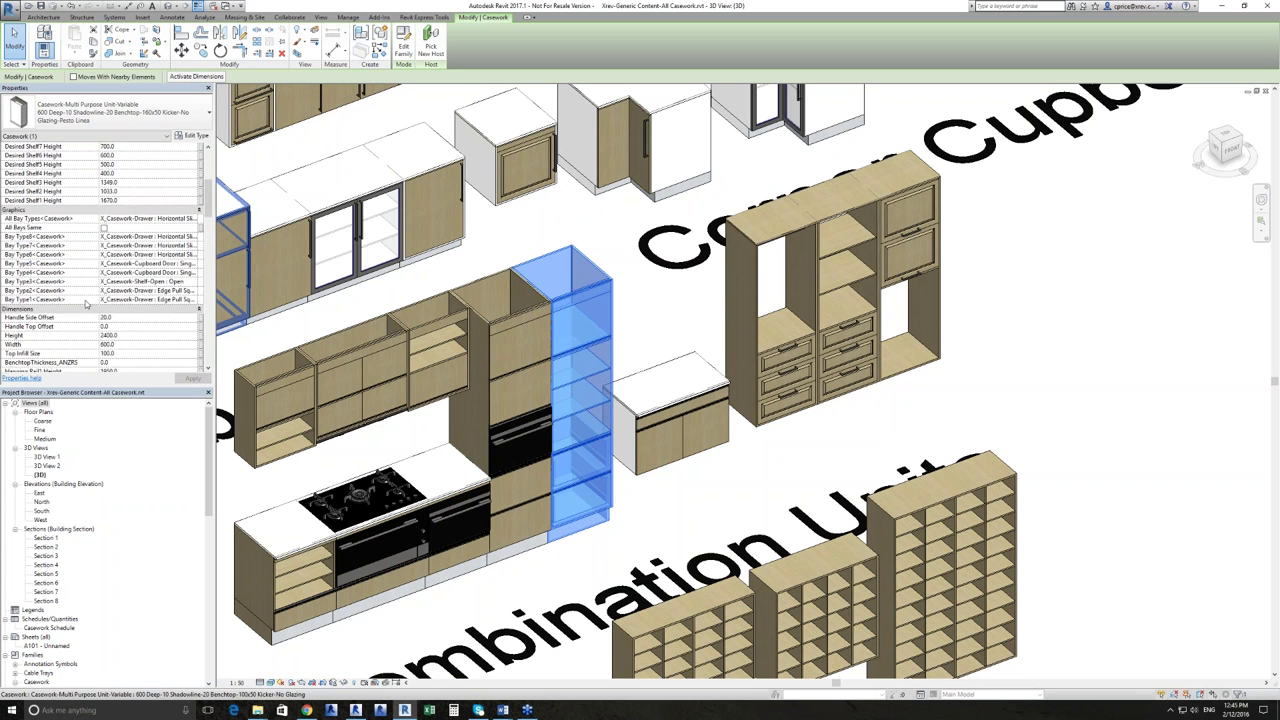
scroll(66, 282, down, 3)
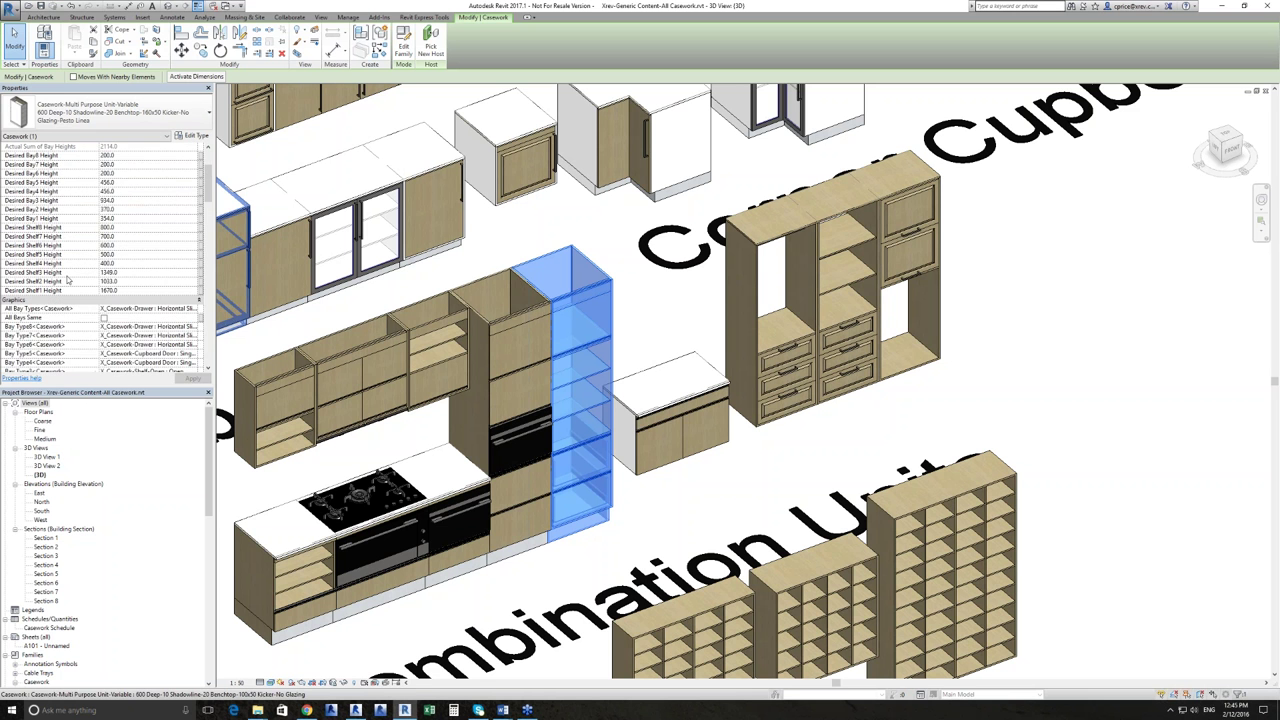
scroll(67, 282, down, 5)
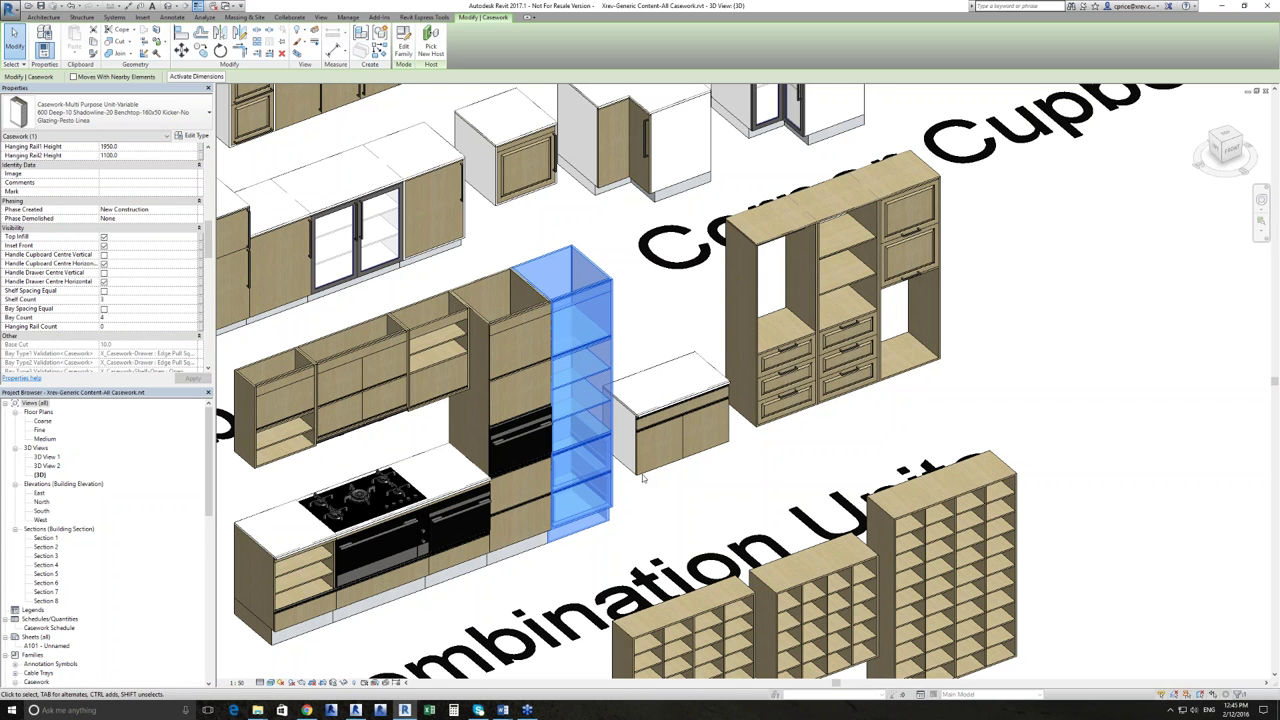
Examine the small benchtop unit with a drawer above cupboard doors beside the tall unit, and clear the current selection.
scroll(643, 479, up, 4)
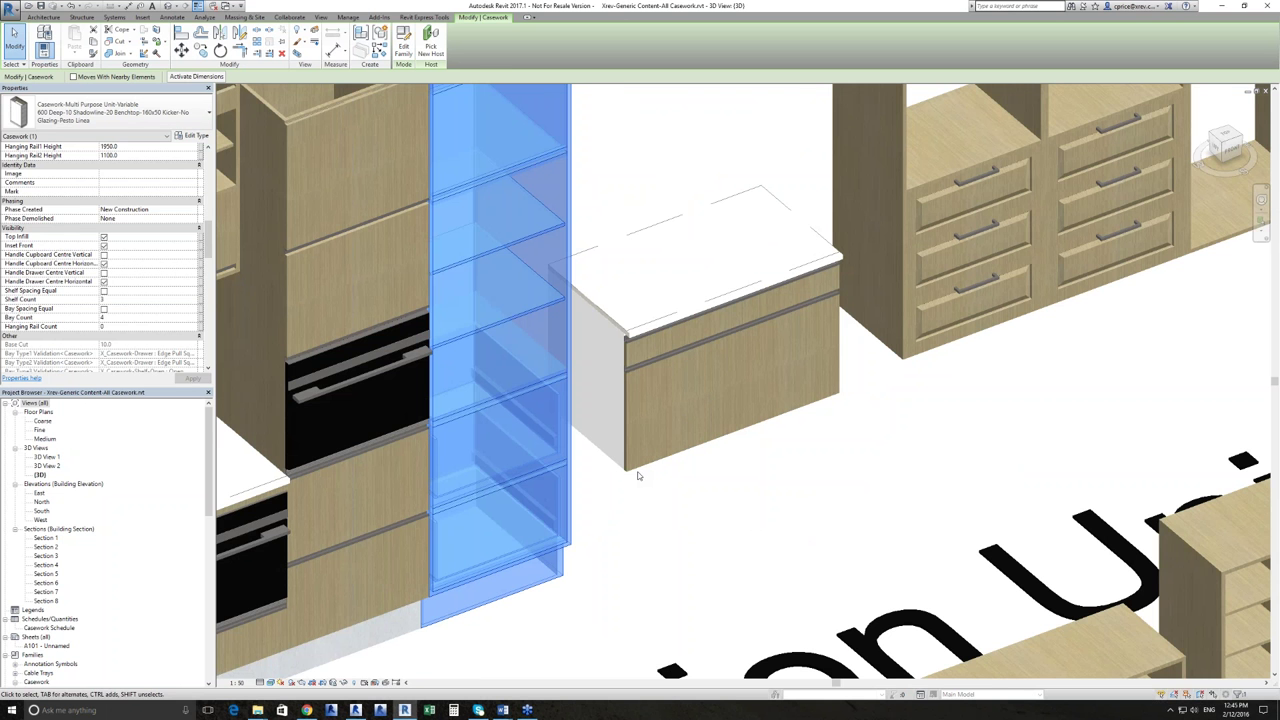
scroll(638, 476, up, 3)
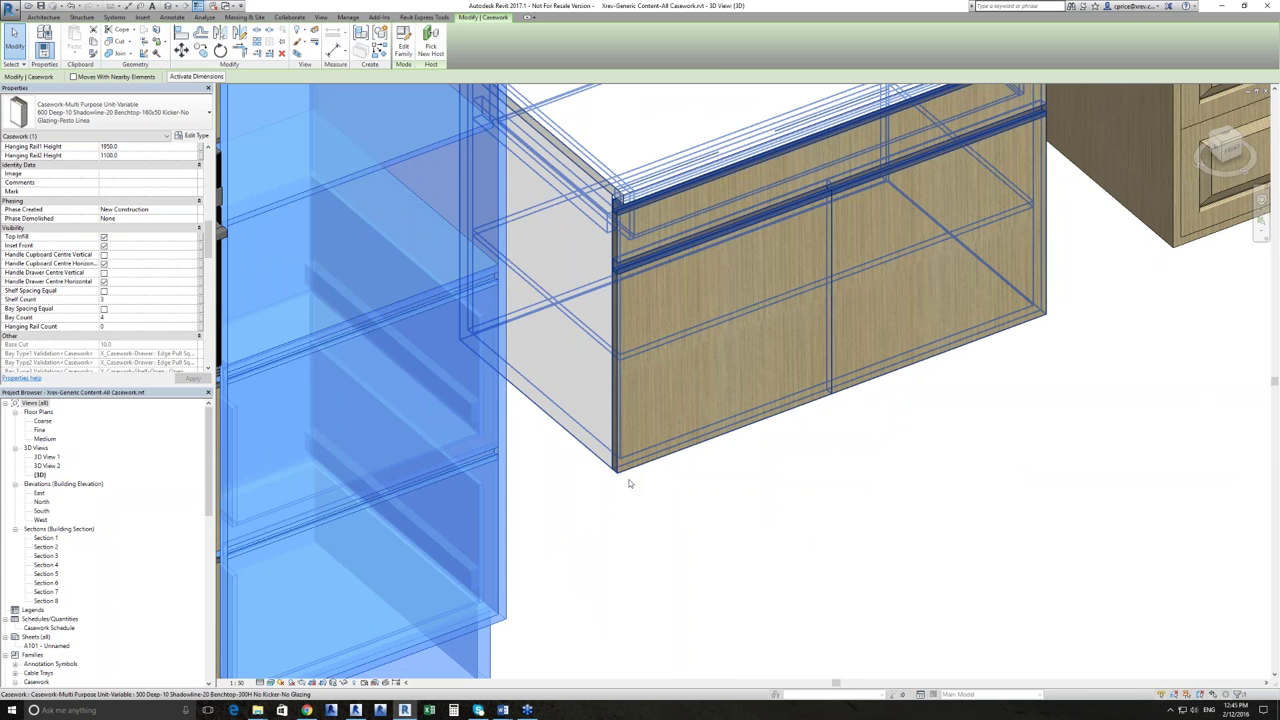
scroll(629, 483, down, 5)
scroll(147, 279, up, 5)
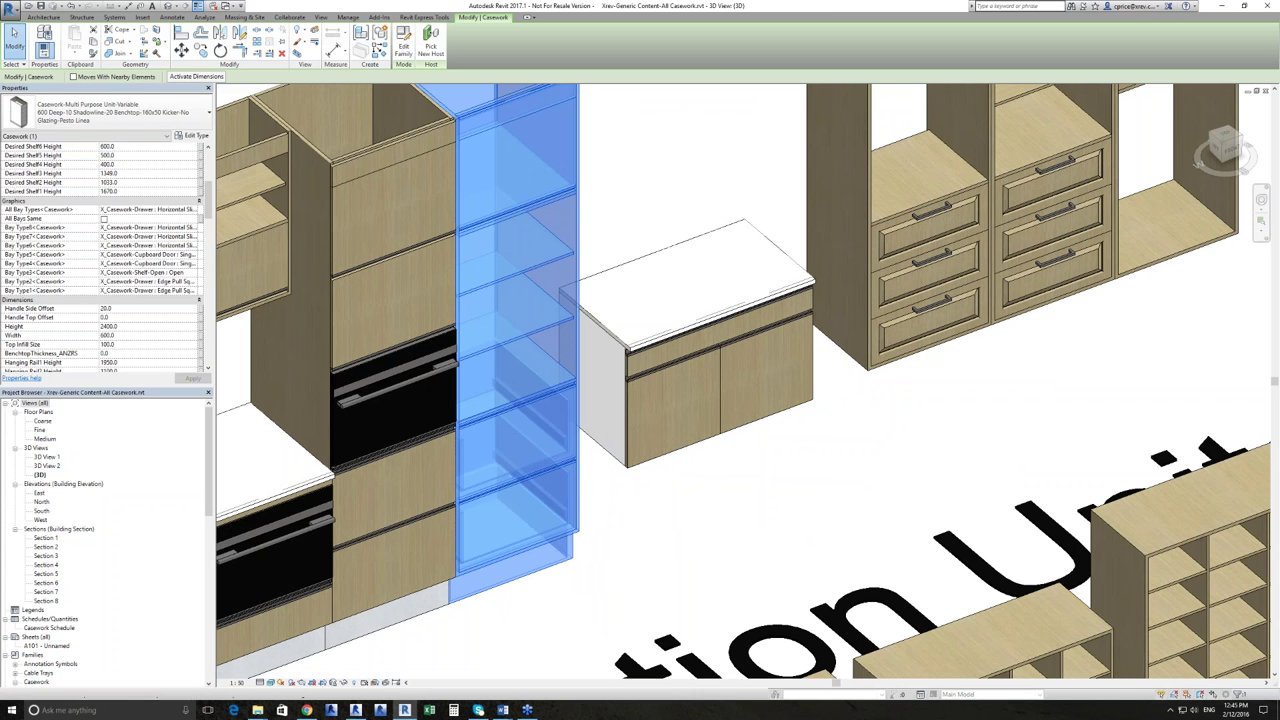
click(726, 536)
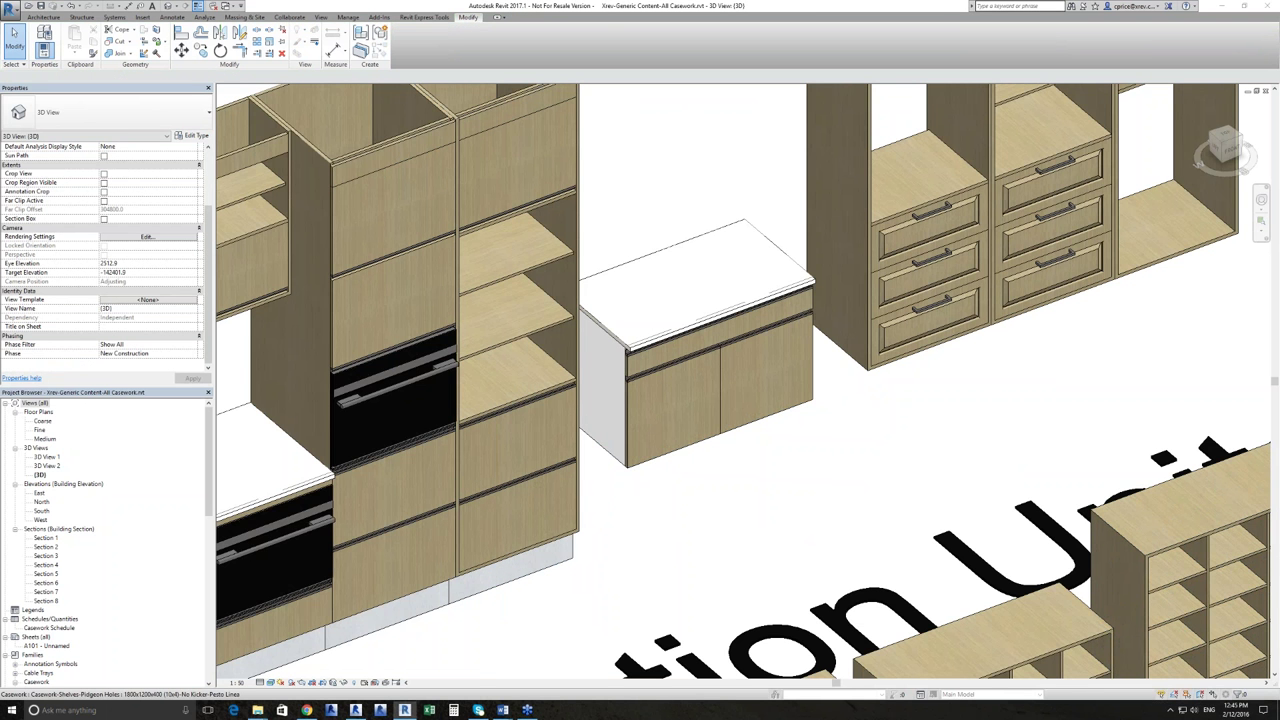
Switch to File Explorer, select Casework-Barback-Variable.rfa in the Casework Suite folder, and return to Revit.
click(258, 710)
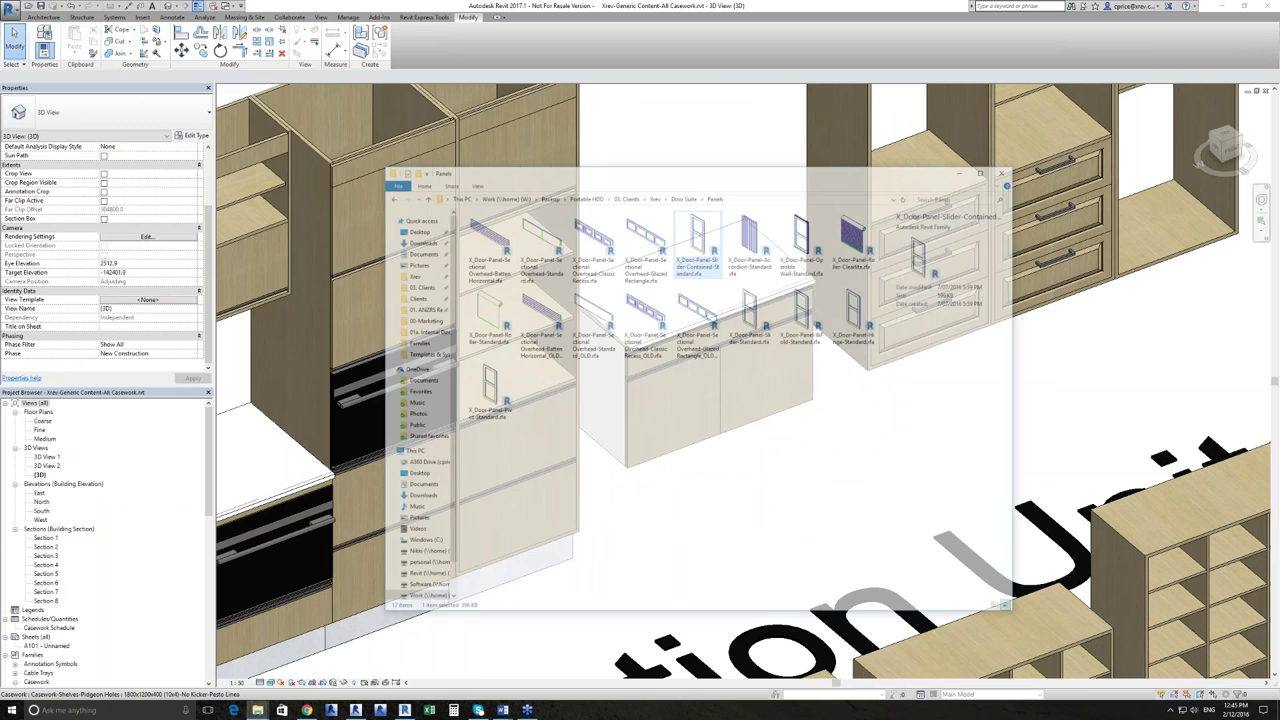
click(697, 149)
click(720, 176)
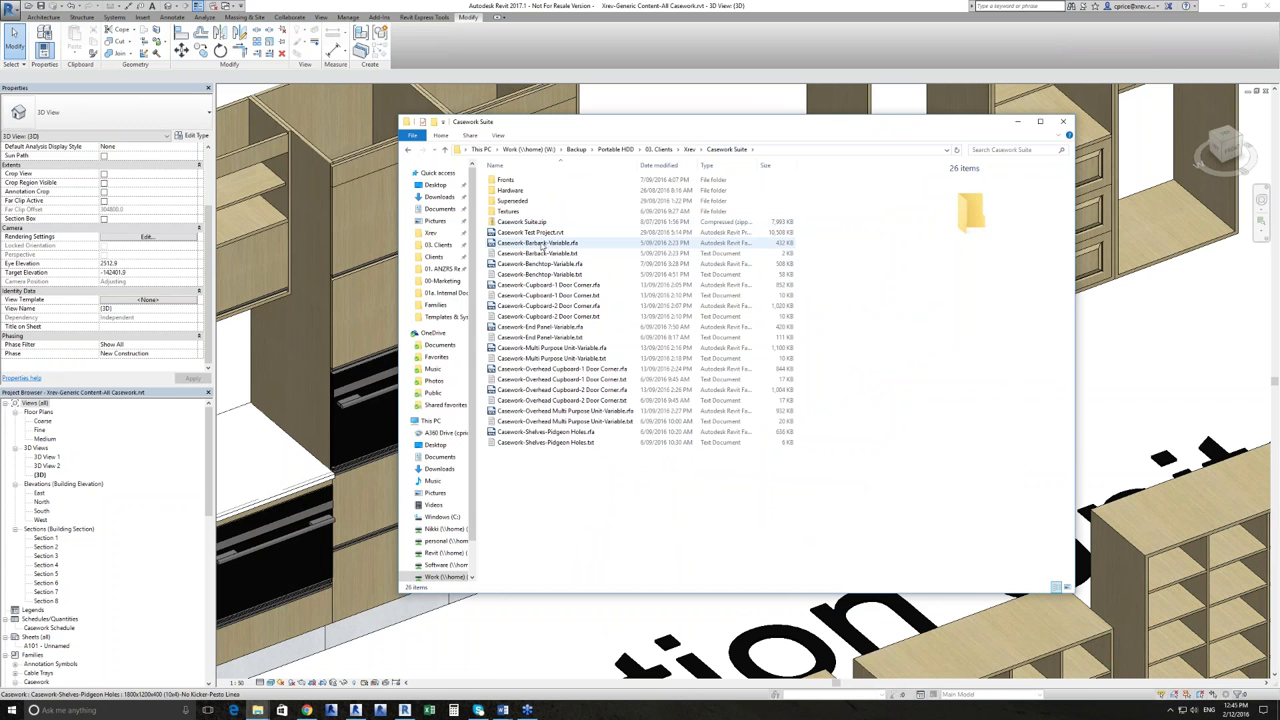
click(538, 243)
click(1016, 123)
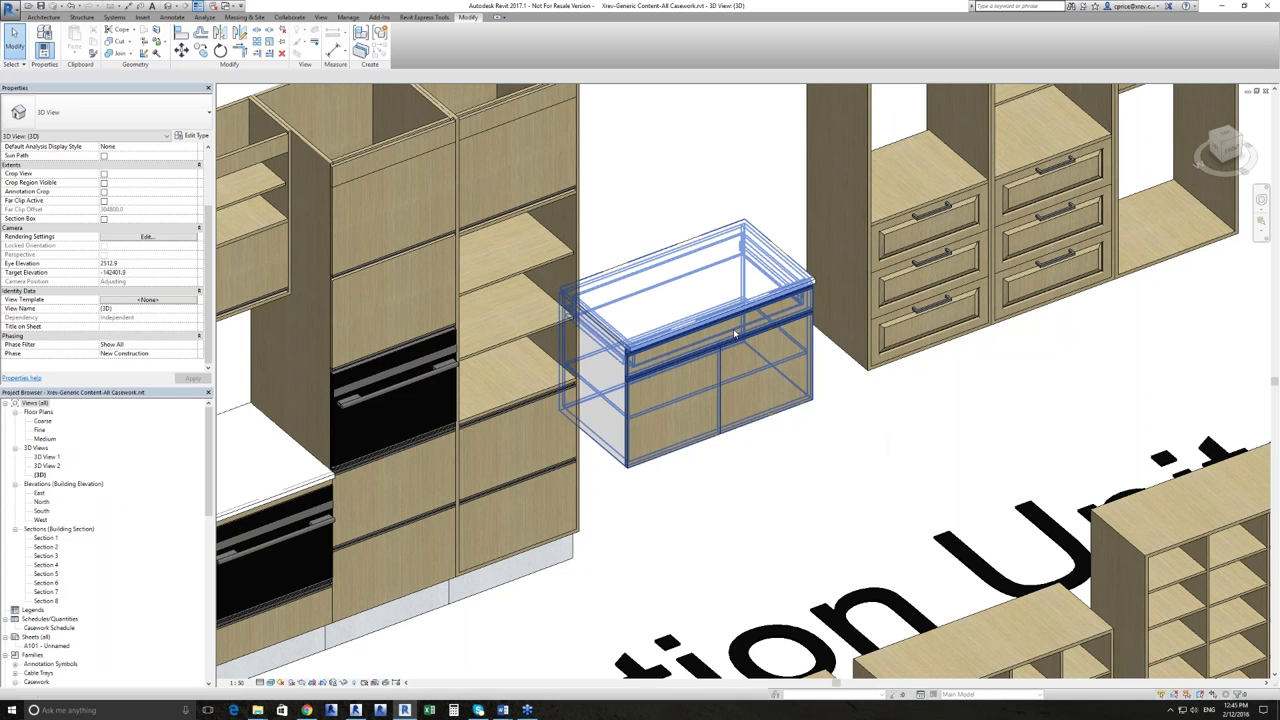
Return to the Casework Suite folder in File Explorer and add all the other casework .rfa families to the file selection.
scroll(725, 325, down, 6)
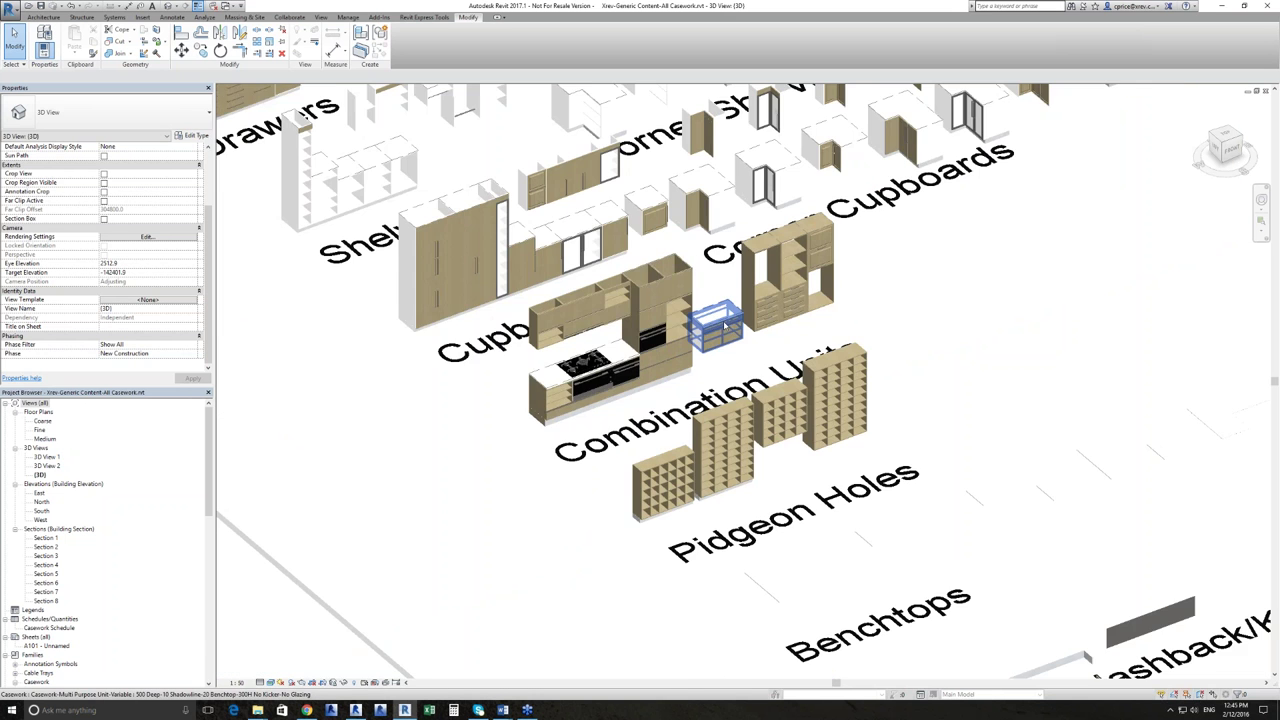
scroll(725, 325, down, 4)
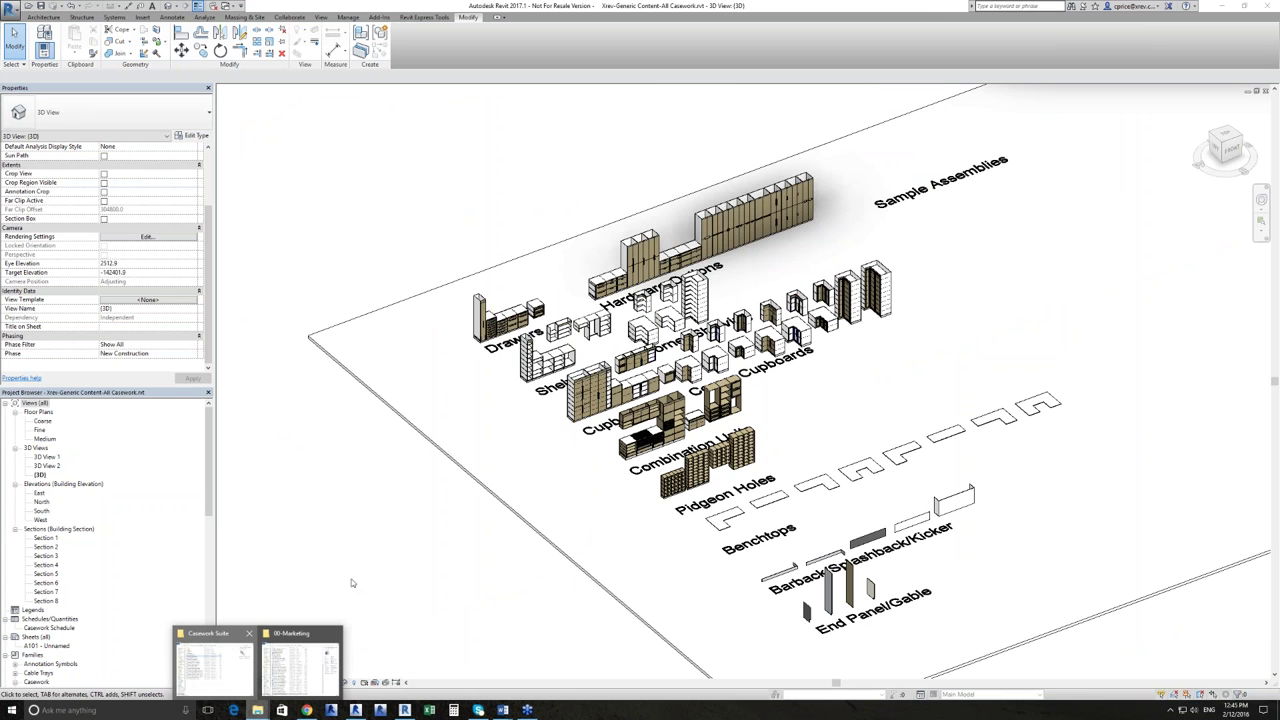
click(212, 660)
ctrl+click(524, 431)
ctrl+click(524, 410)
ctrl+click(524, 389)
ctrl+click(524, 368)
ctrl+click(522, 347)
ctrl+click(522, 326)
ctrl+click(522, 305)
ctrl+click(522, 284)
ctrl+click(522, 263)
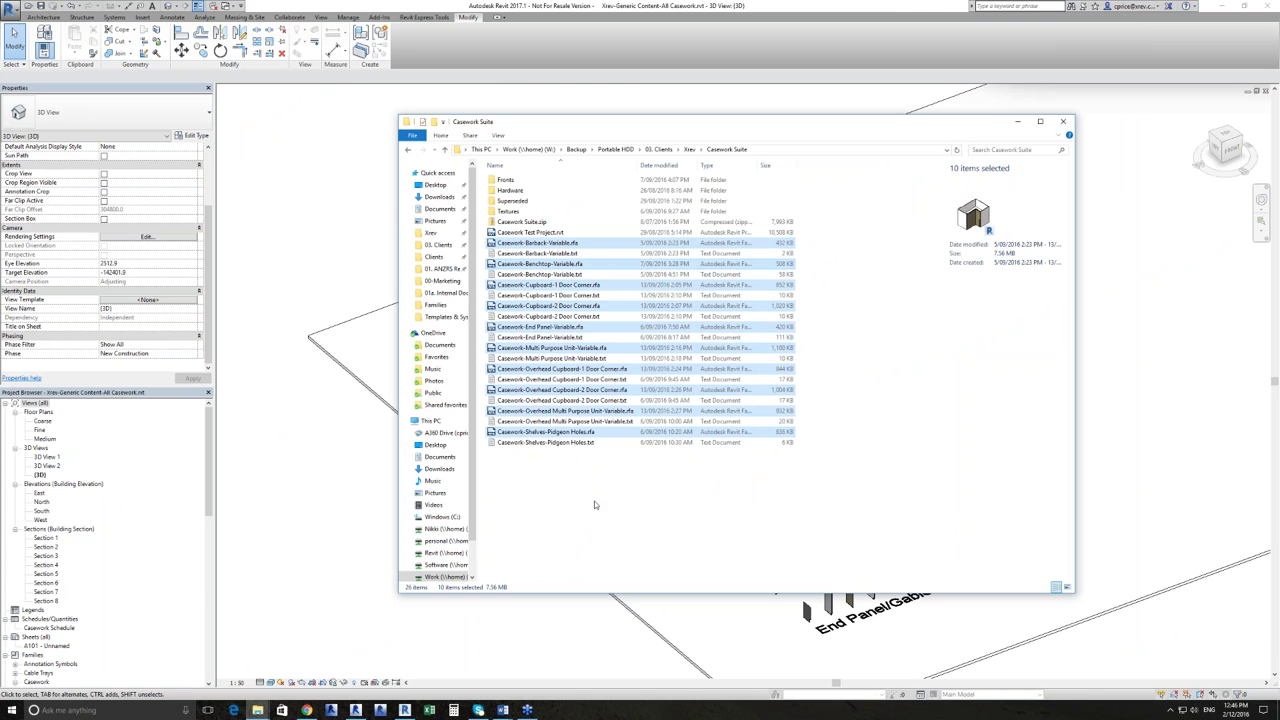
Open the Fronts subfolder of the Casework Suite folder.
click(508, 180)
double_click(510, 182)
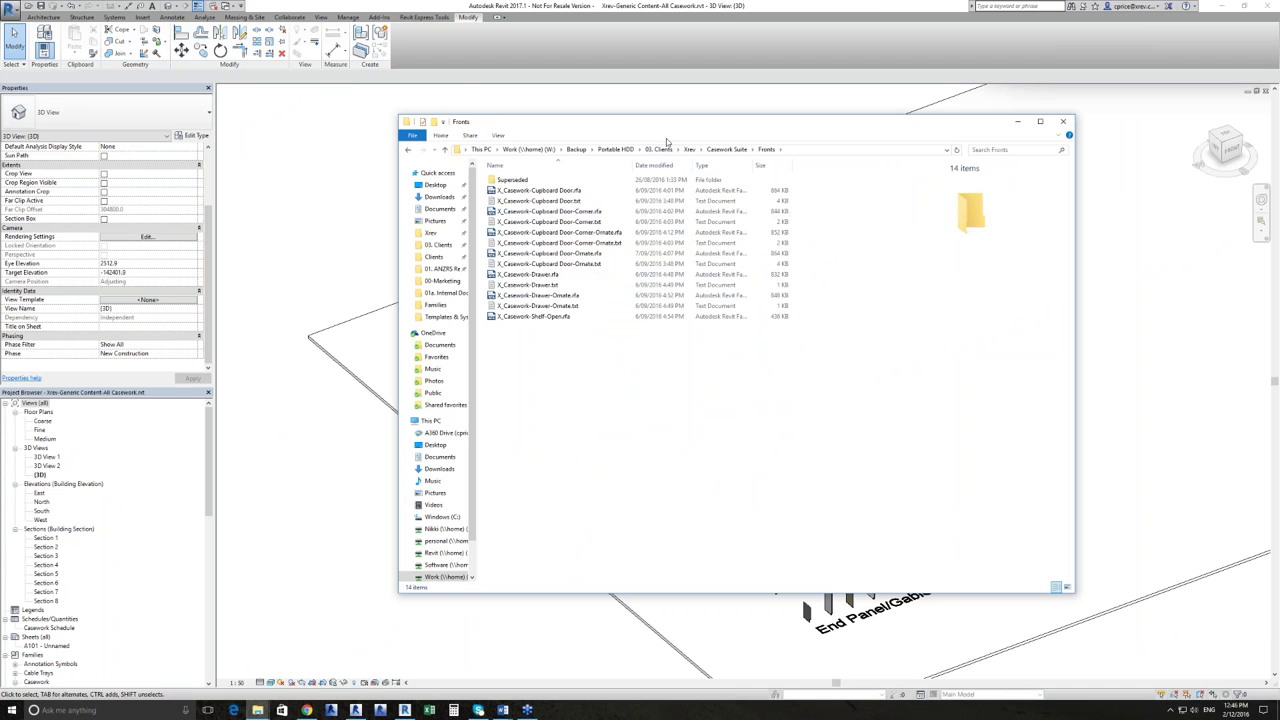
Open the Hardware subfolder of the Casework Suite folder and preview the edge pull, flush pull, slimline and cutout handle family files.
click(726, 149)
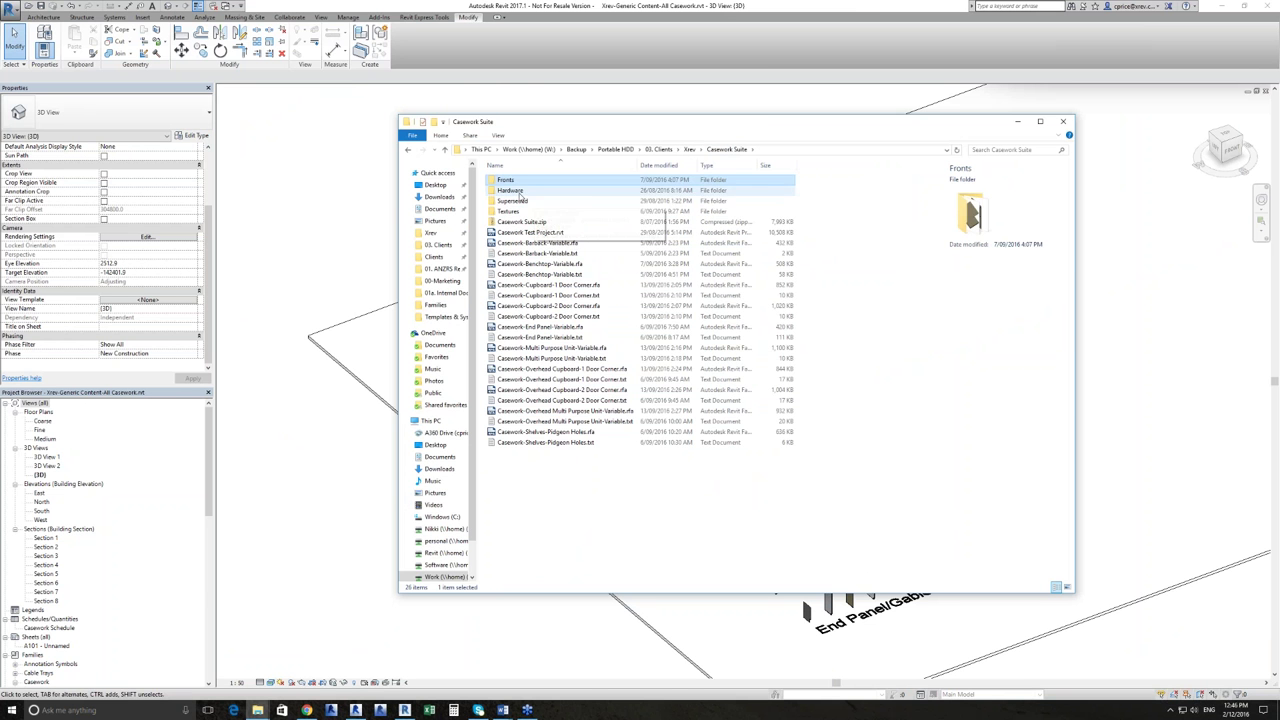
double_click(514, 191)
click(582, 181)
click(584, 190)
click(586, 200)
click(586, 212)
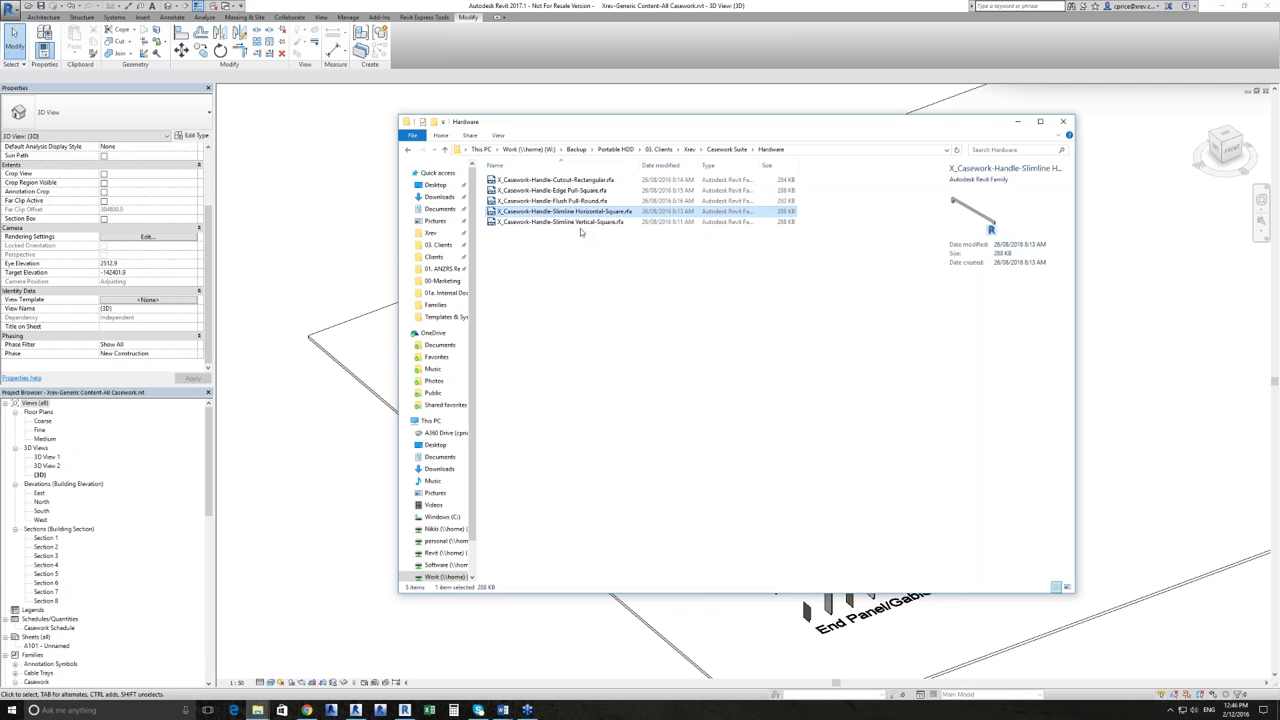
click(582, 222)
click(586, 212)
click(606, 273)
Go back to the Casework Suite folder, clear the file selection, and minimise File Explorer to return to Revit.
click(726, 149)
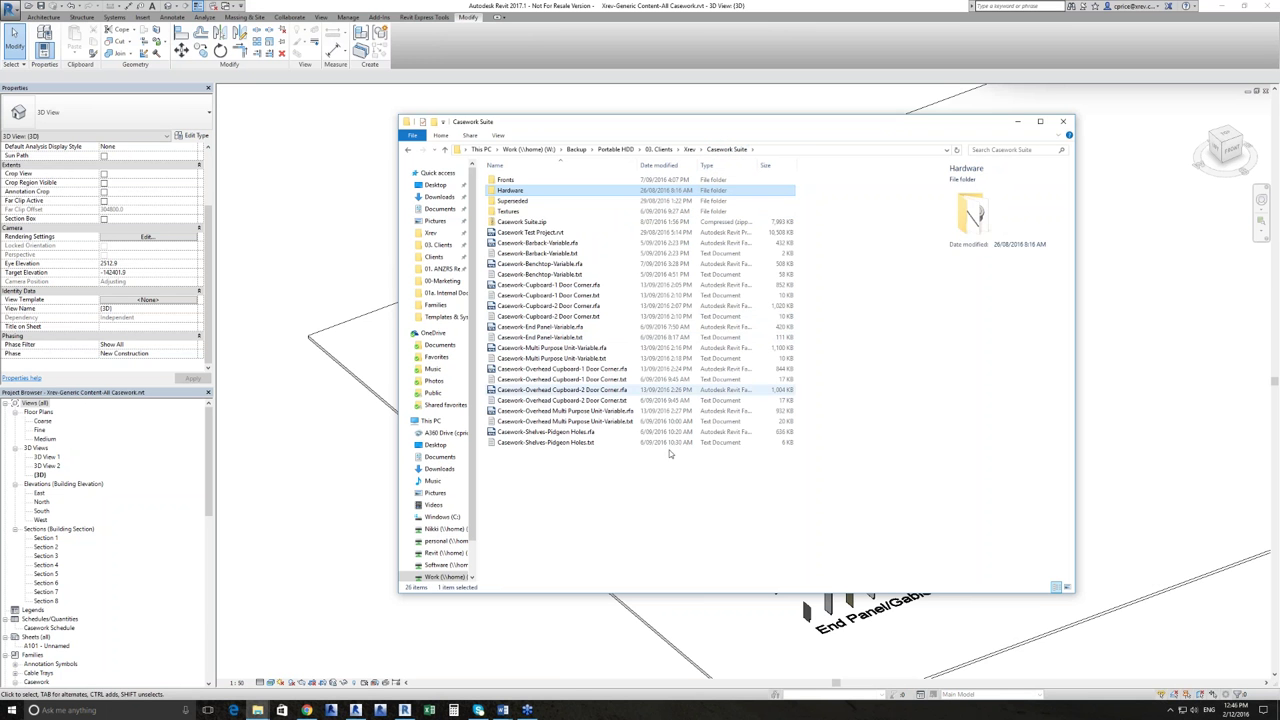
click(662, 483)
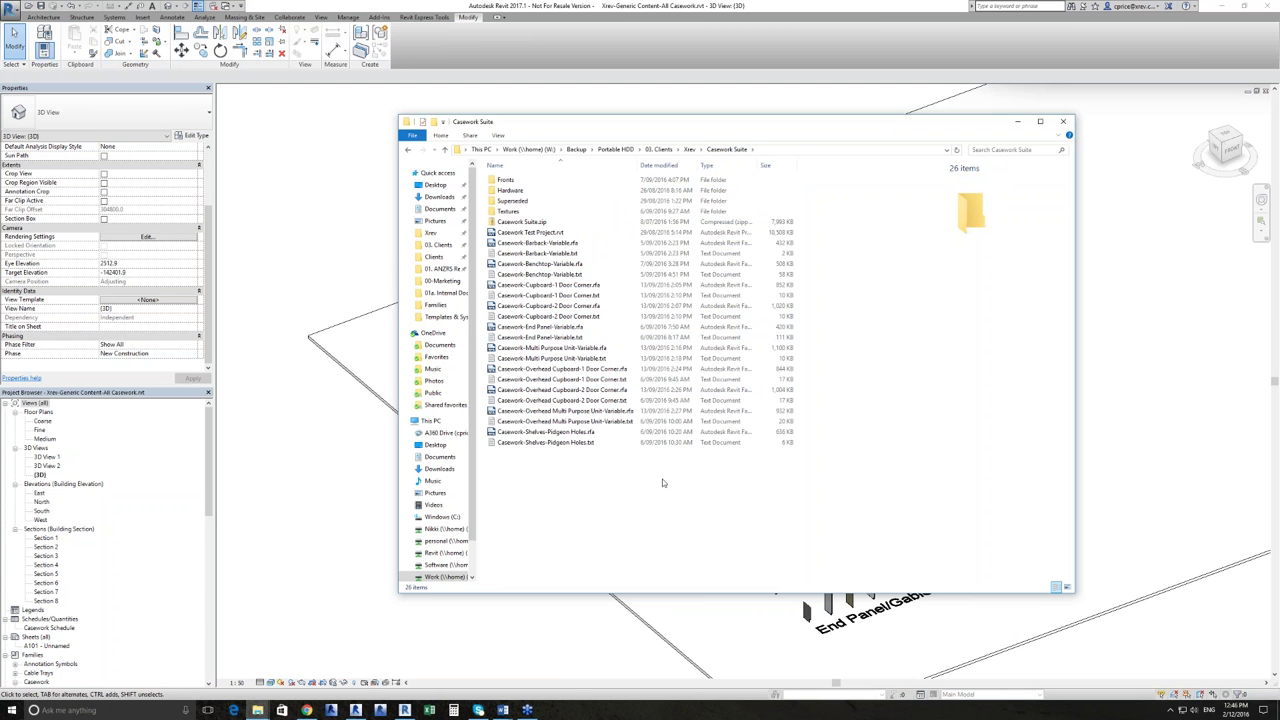
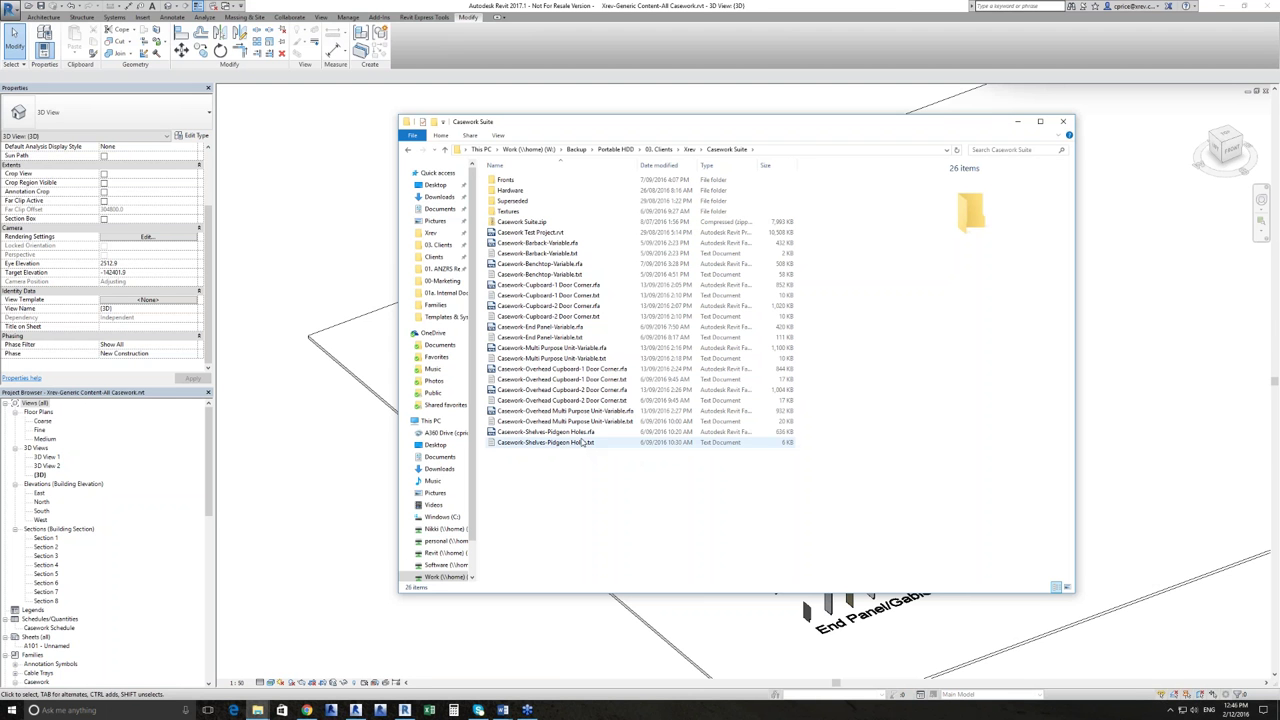
click(1017, 121)
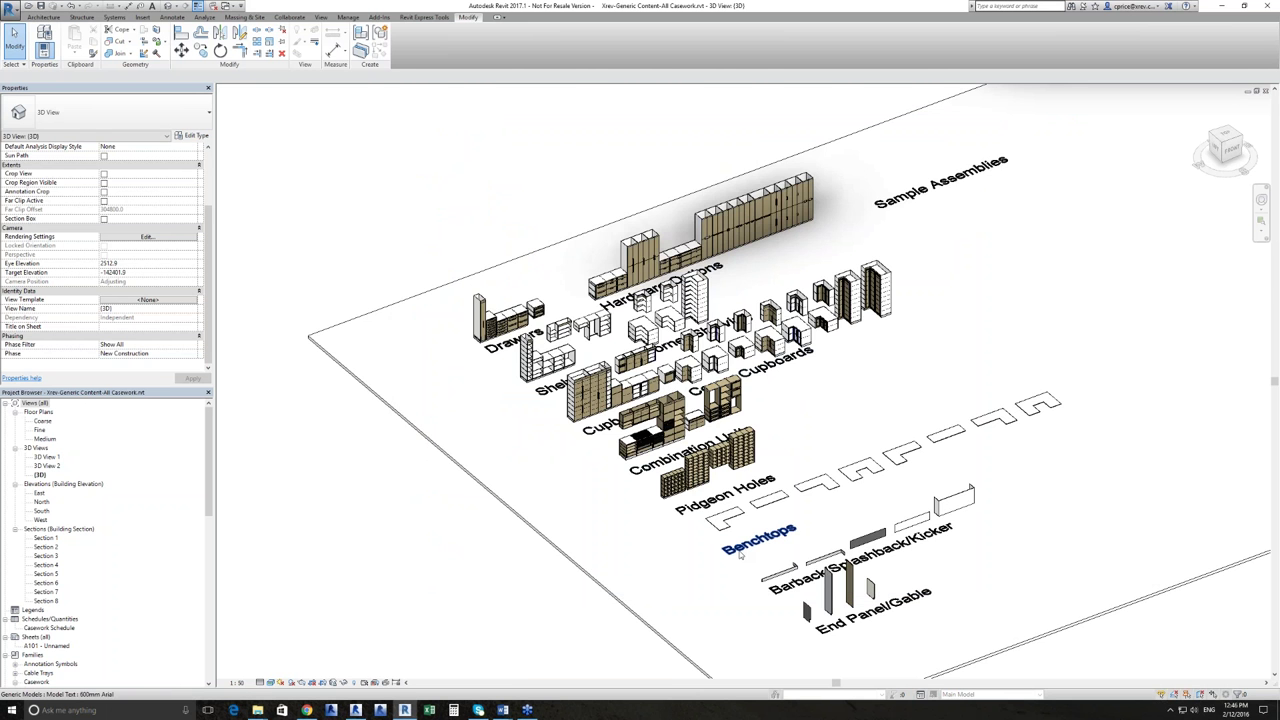
Select an L-shaped benchtop in the Benchtops row, examine its bullnose visibility parameters, and clear the selection.
scroll(741, 557, up, 3)
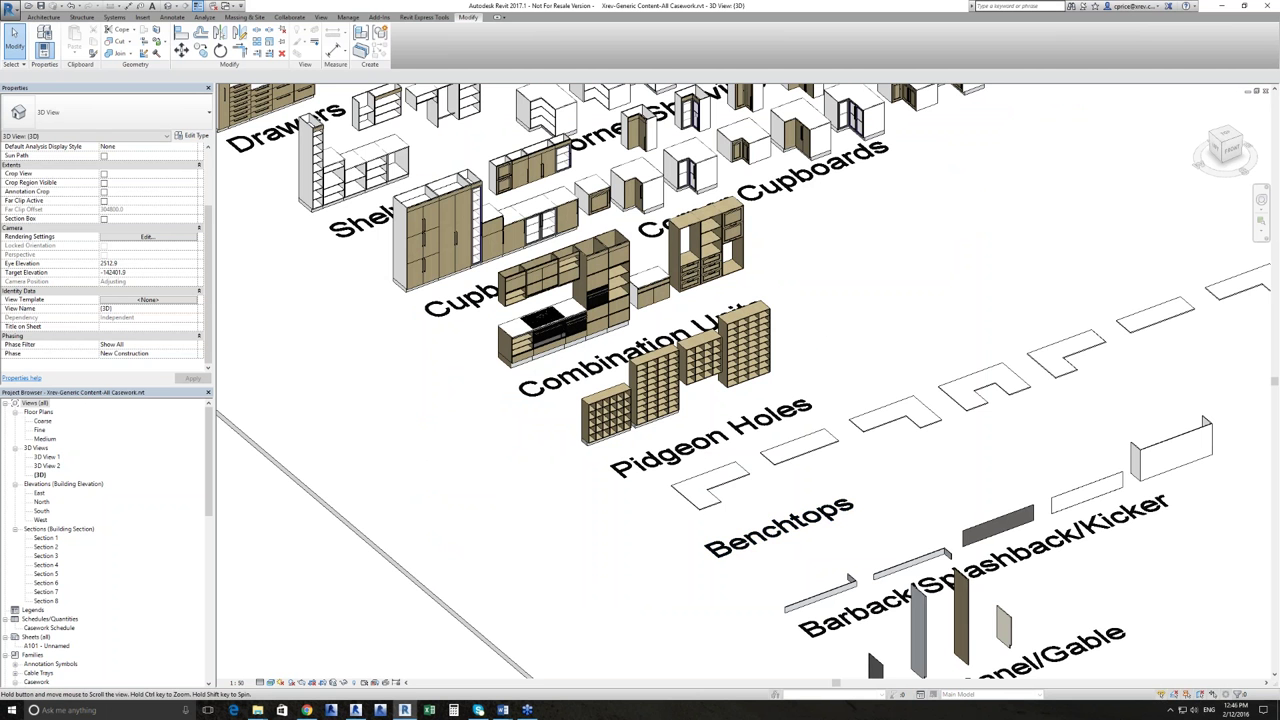
scroll(1088, 455, up, 2)
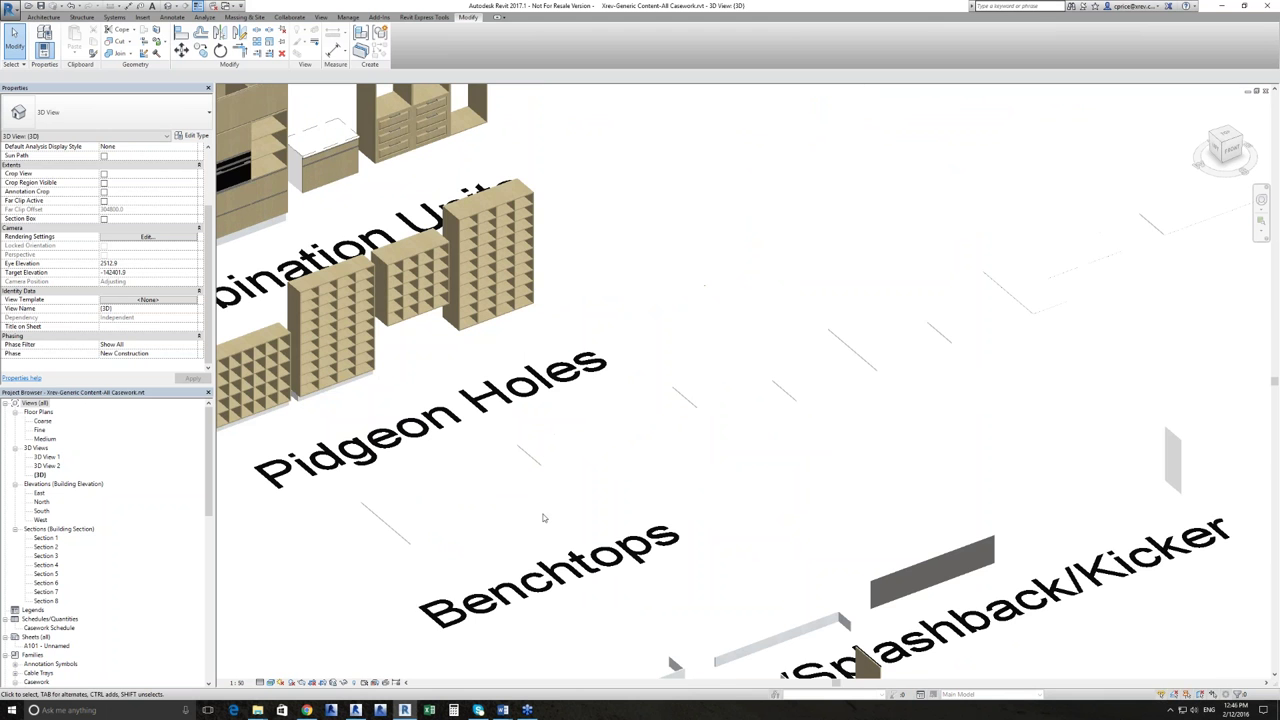
middle_drag(471, 495, 809, 469)
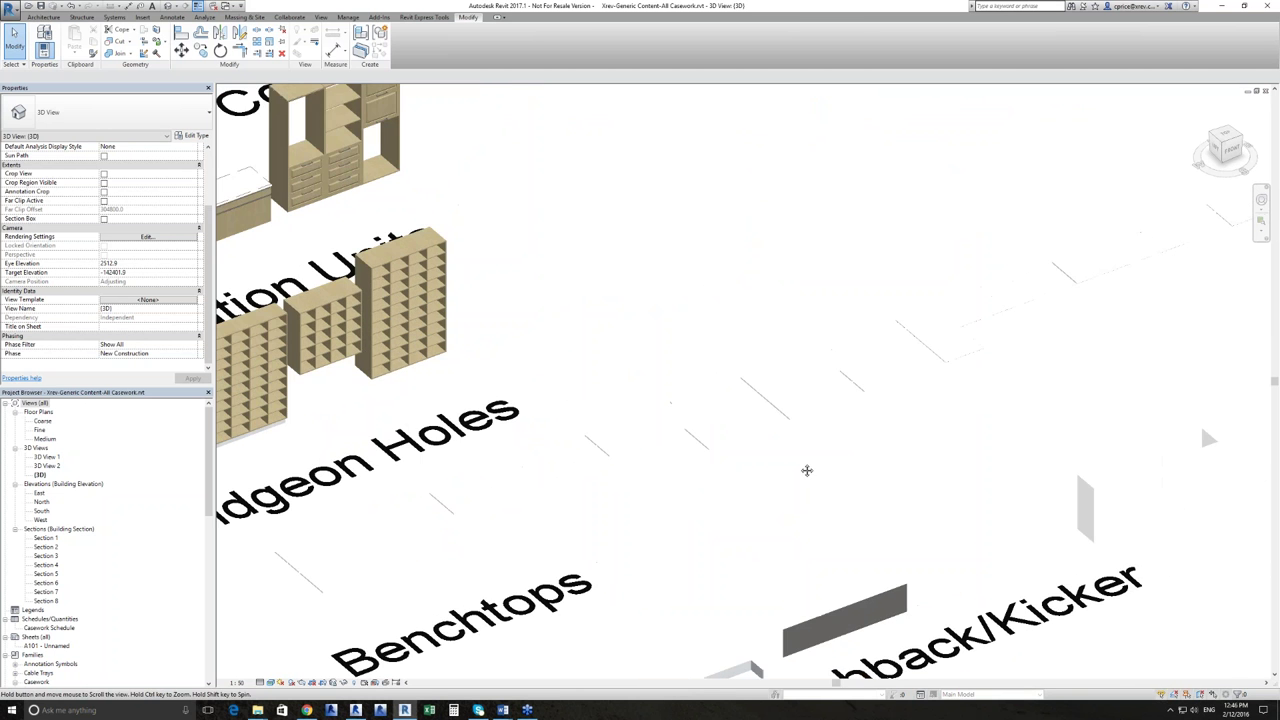
scroll(809, 469, up, 6)
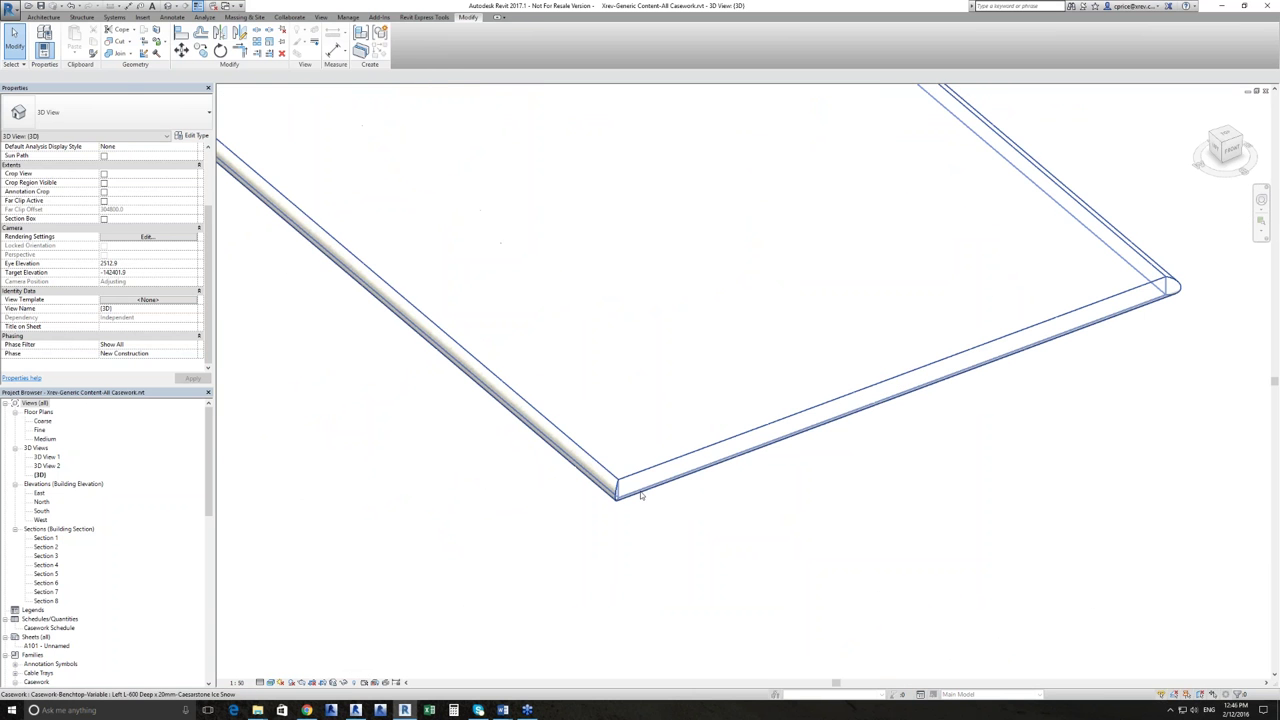
click(641, 495)
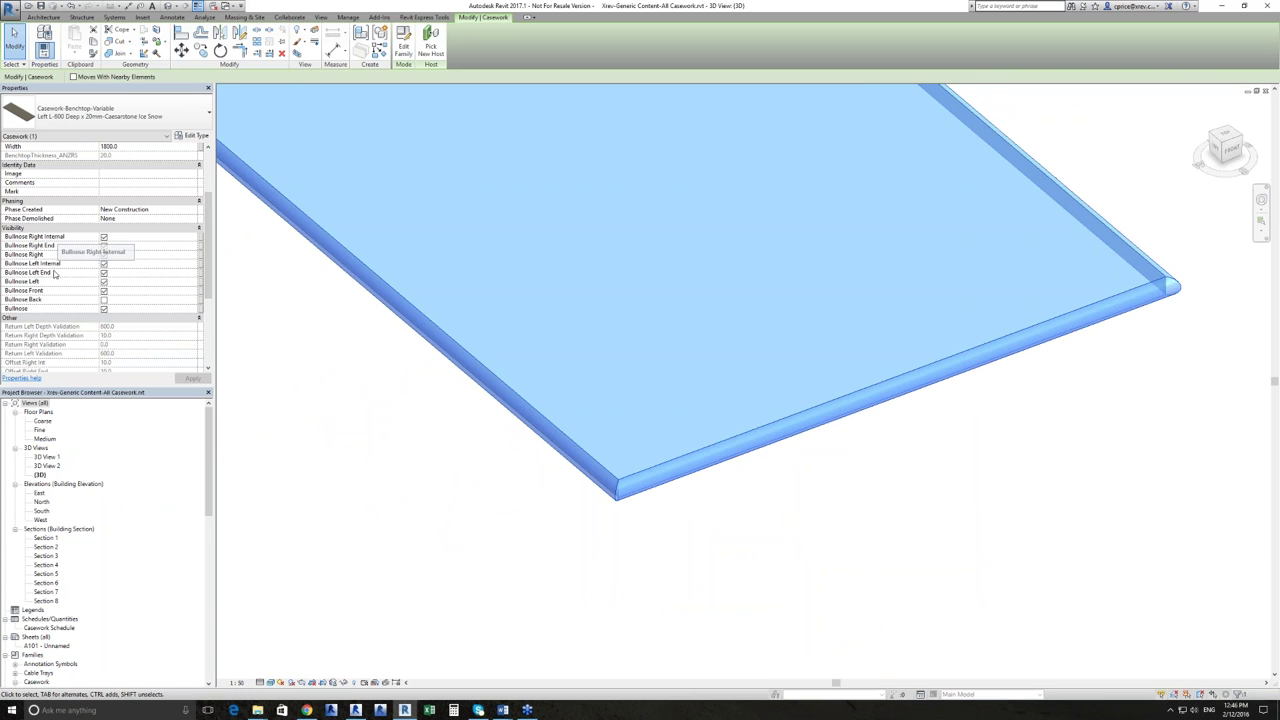
scroll(571, 384, down, 5)
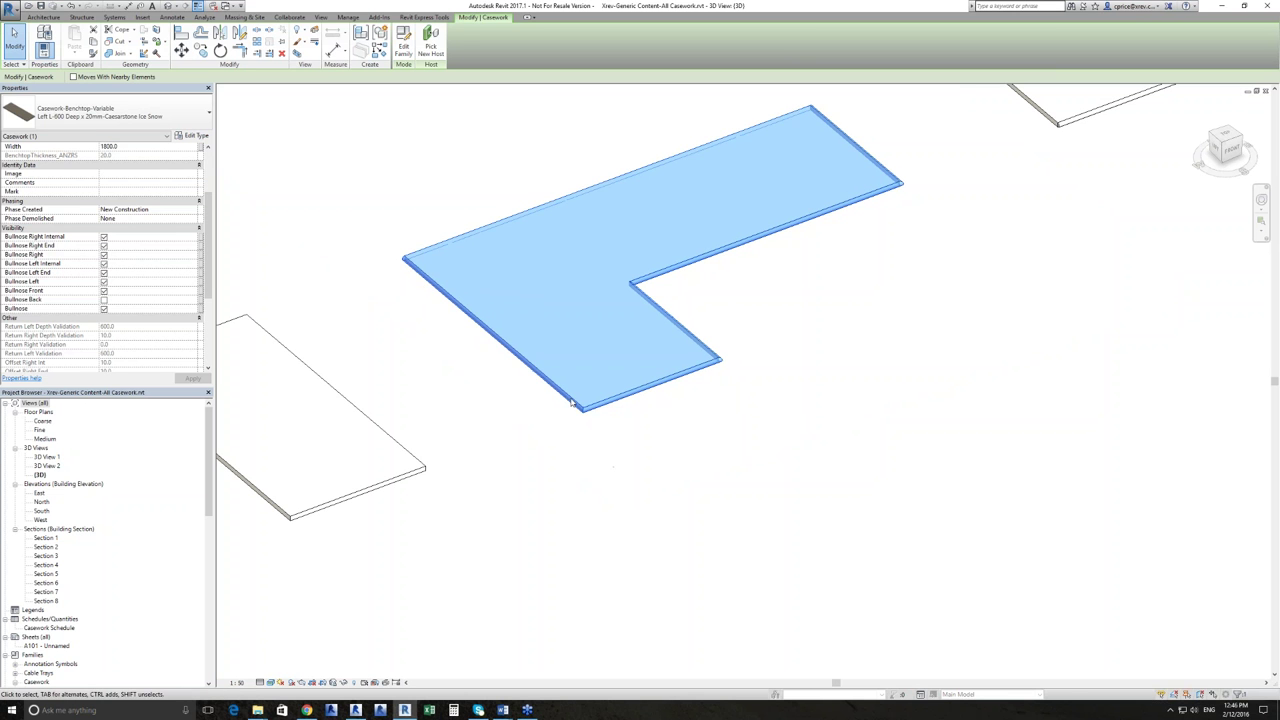
scroll(610, 483, down, 8)
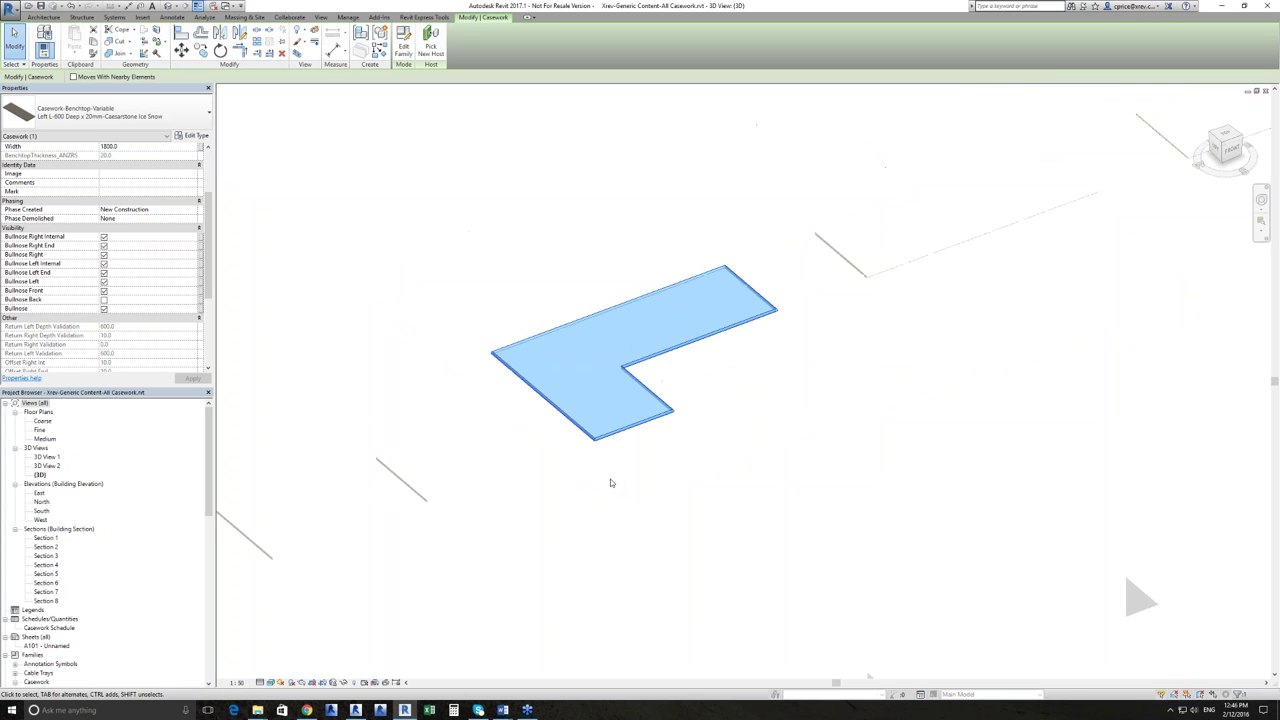
click(757, 409)
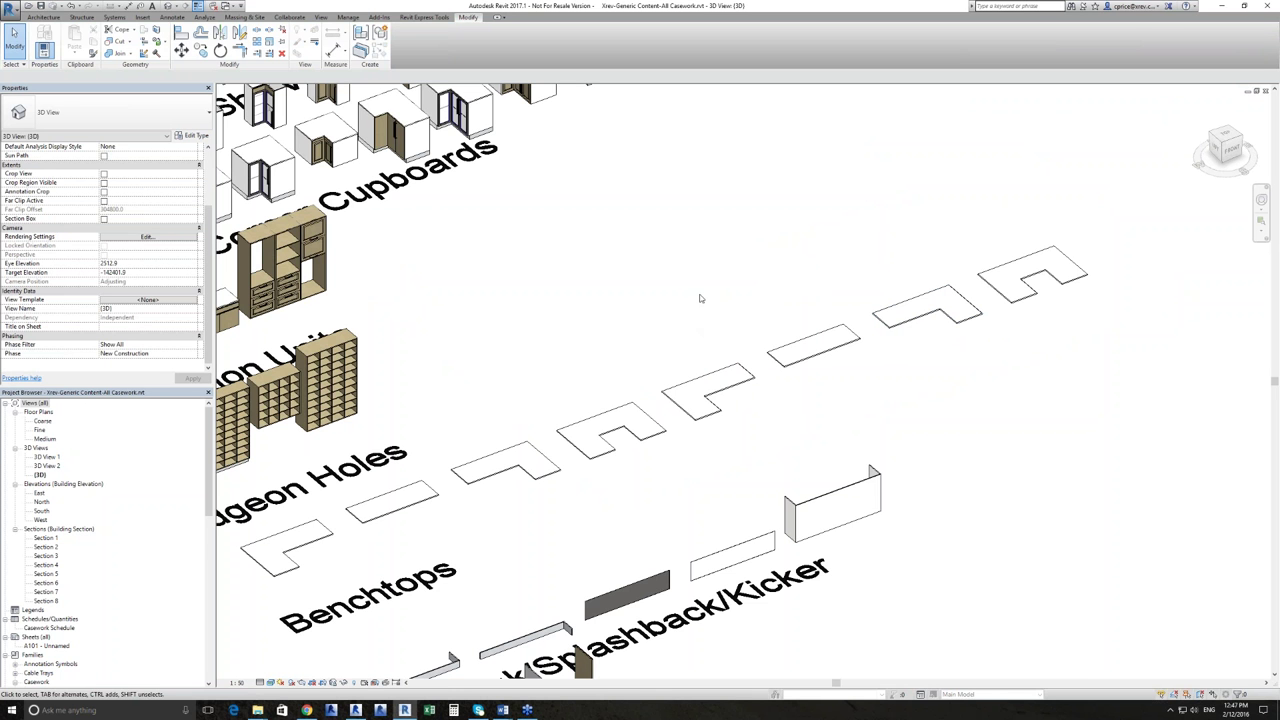
Try to stretch the corner end of the first brushed aluminium barback slightly past its return piece.
scroll(700, 295, down, 2)
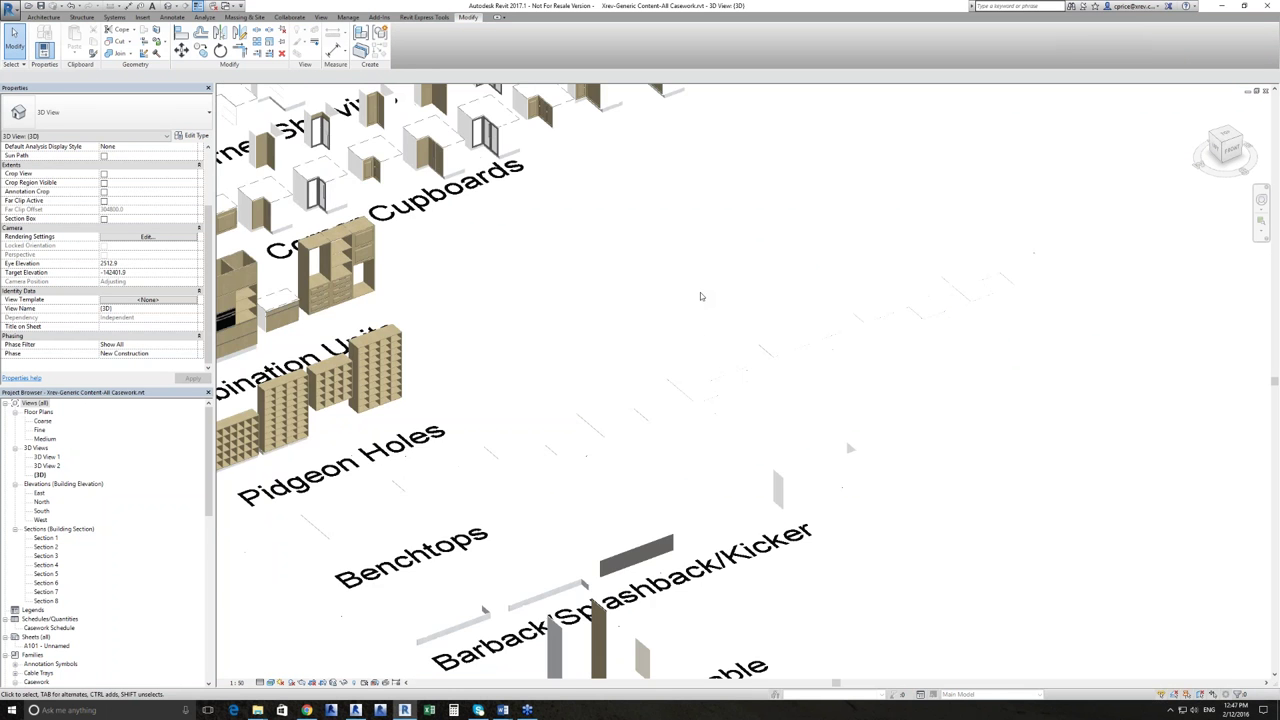
middle_drag(700, 295, 760, 260)
scroll(540, 500, up, 3)
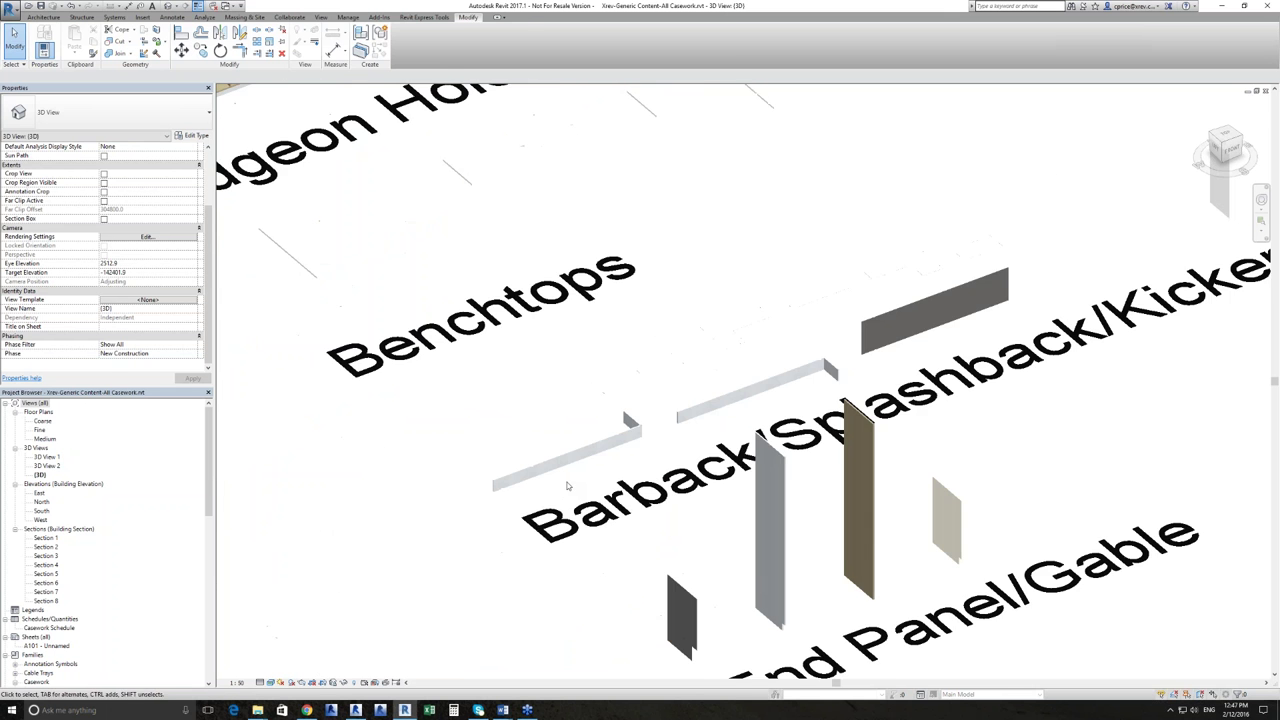
scroll(567, 486, up, 2)
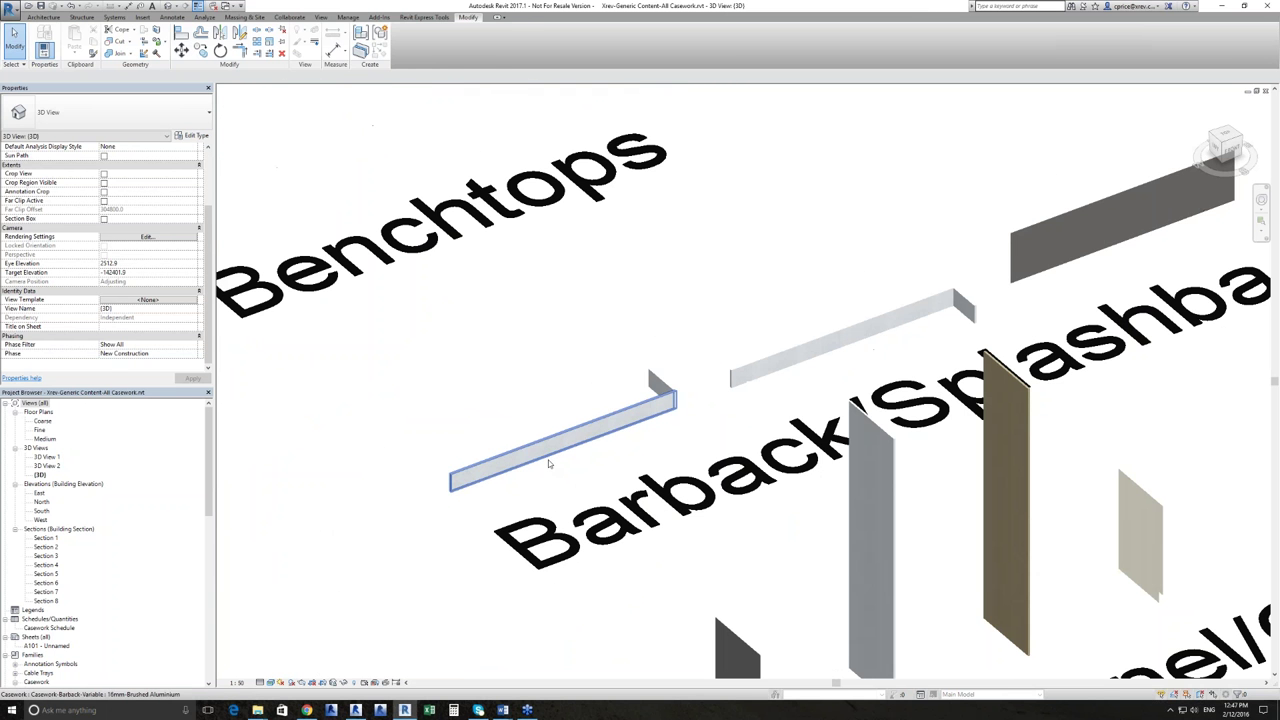
click(548, 463)
drag(675, 403, 680, 400)
click(699, 443)
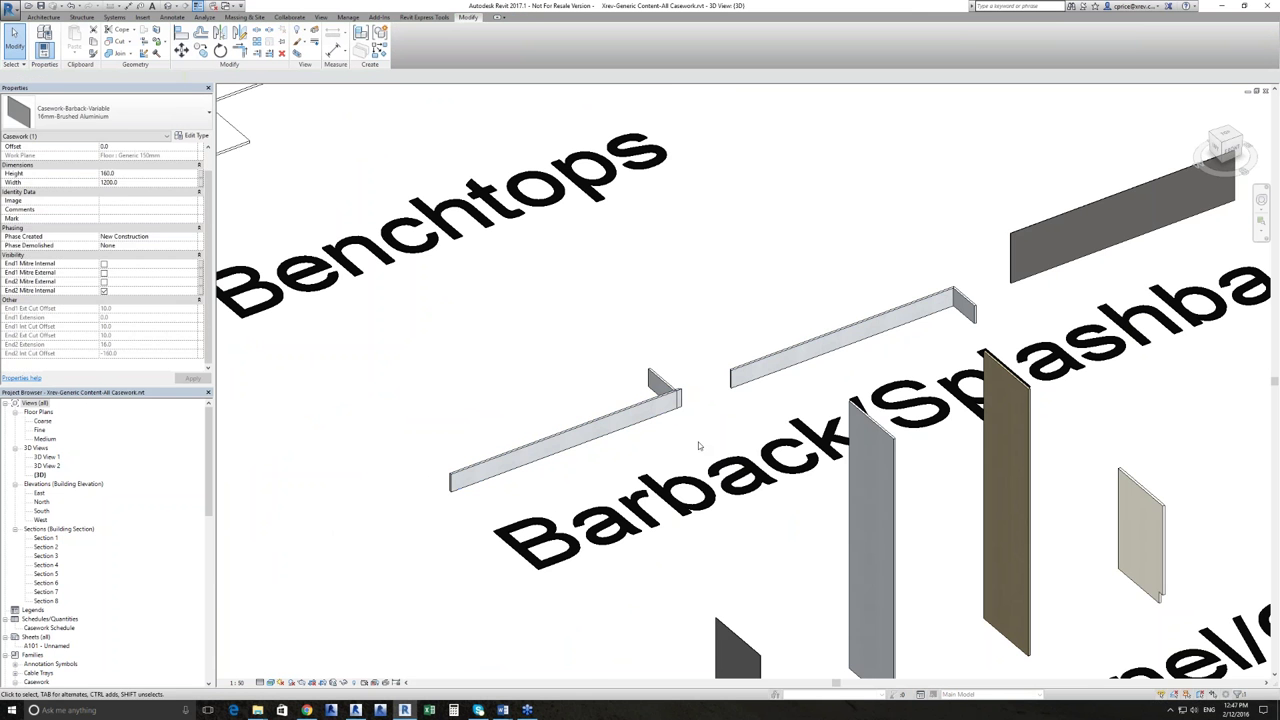
Inspect the first barback's end mitre parameters, then deselect it and examine the corner joint up close.
click(668, 399)
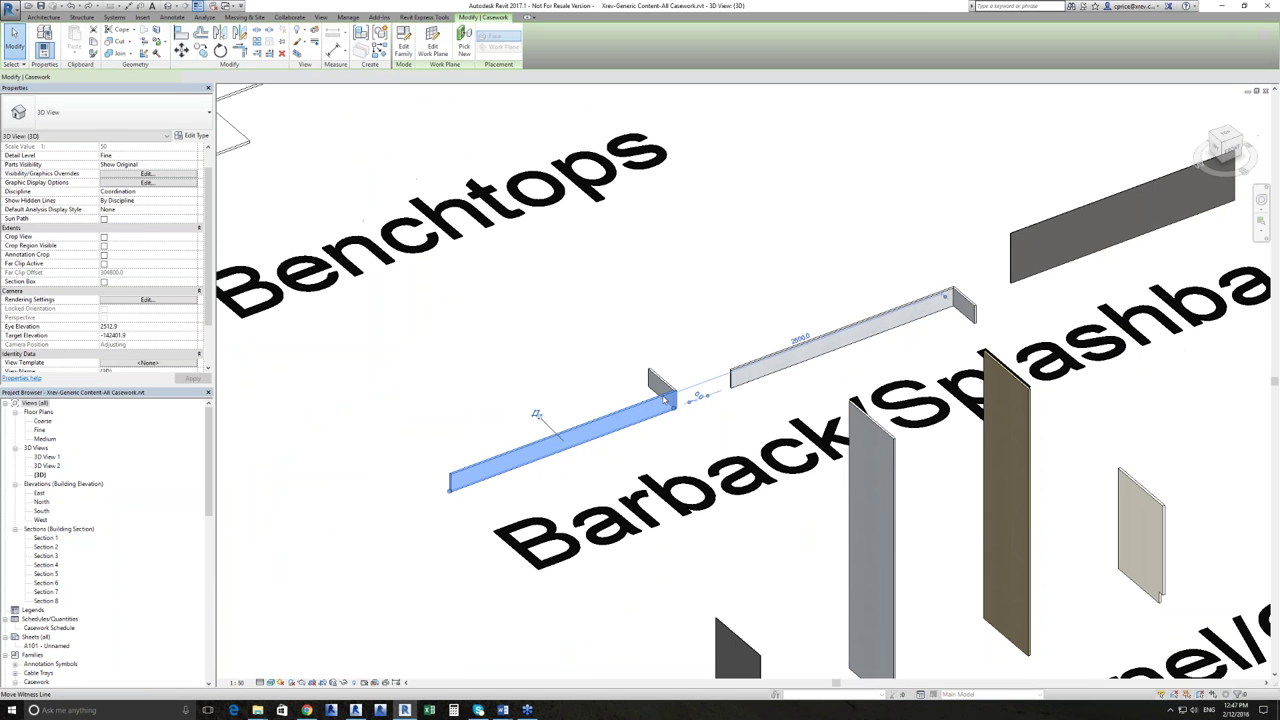
scroll(663, 399, up, 3)
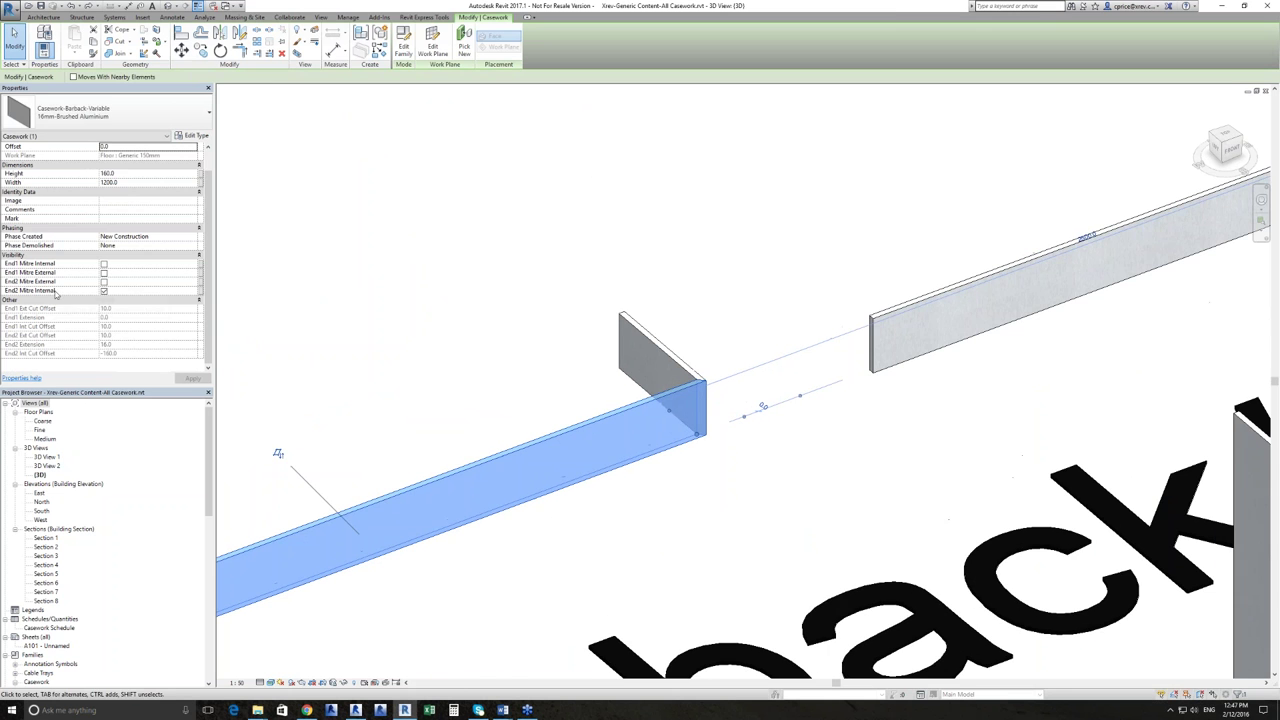
click(437, 300)
scroll(700, 382, up, 3)
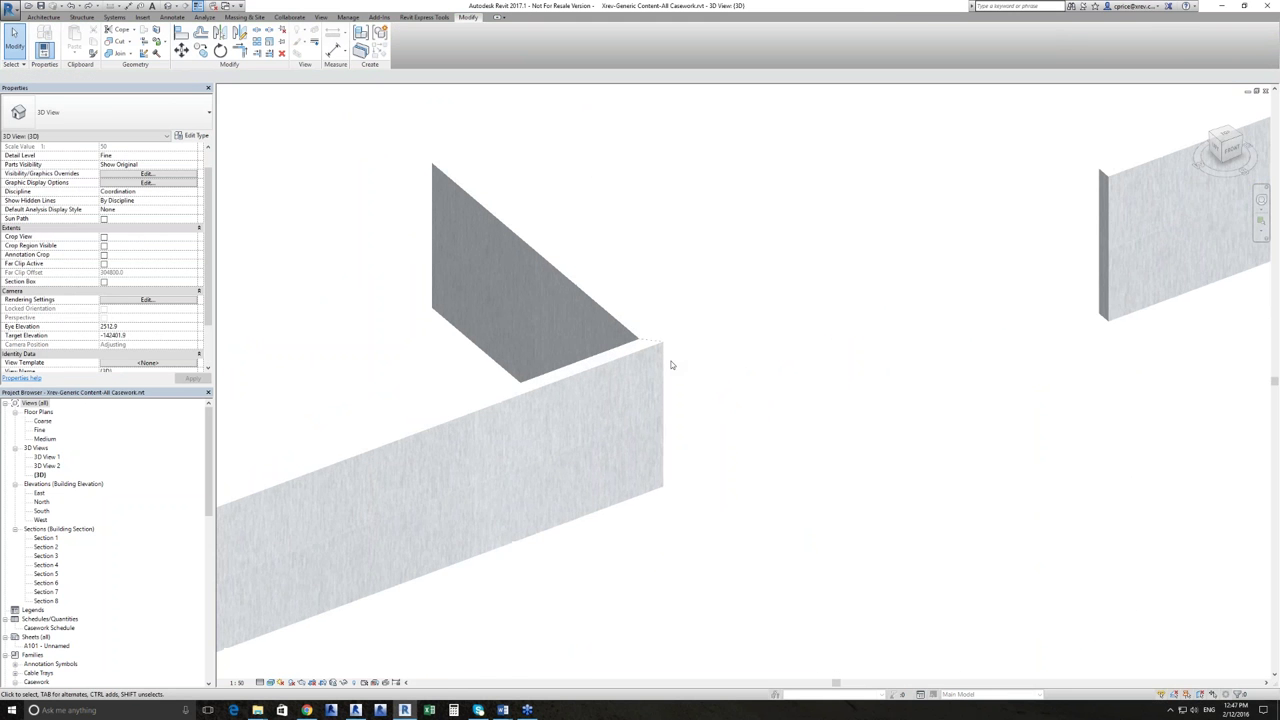
scroll(672, 365, up, 3)
scroll(654, 340, down, 2)
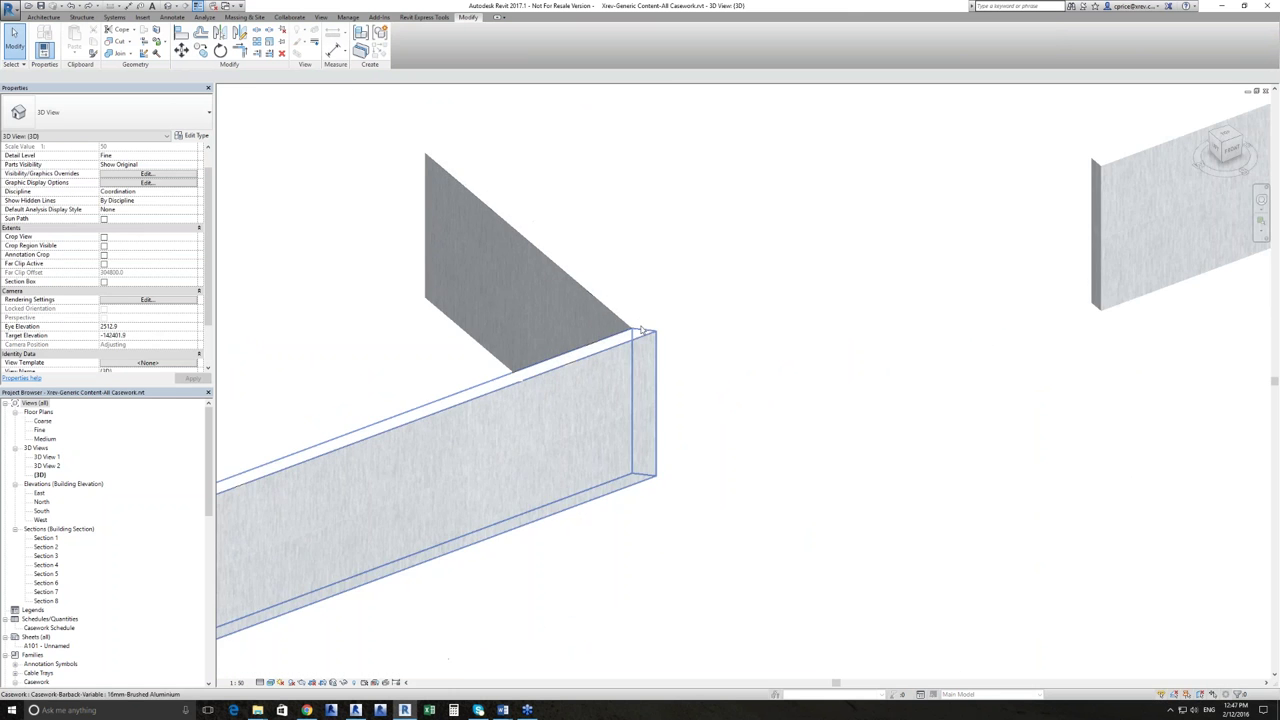
Select the tall grey panel in the End Panel/Gable group to inspect it, and clear the selection.
scroll(633, 398, down, 6)
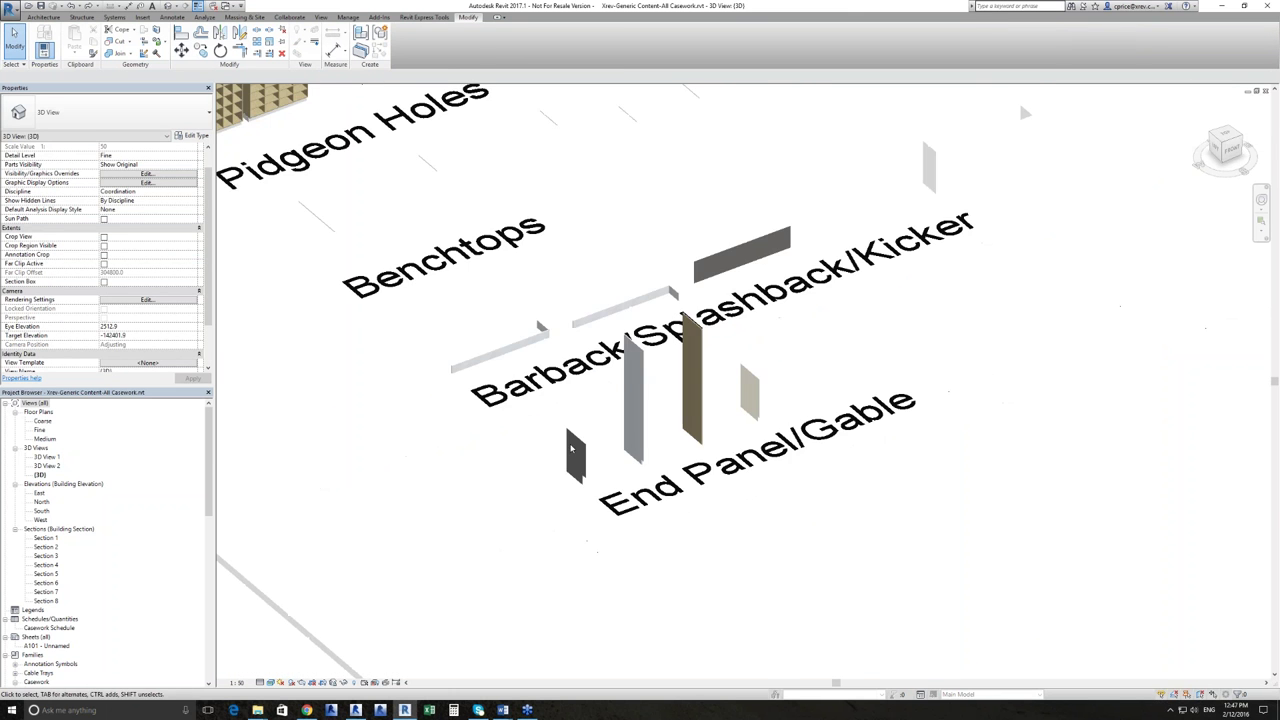
scroll(571, 448, up, 4)
click(594, 360)
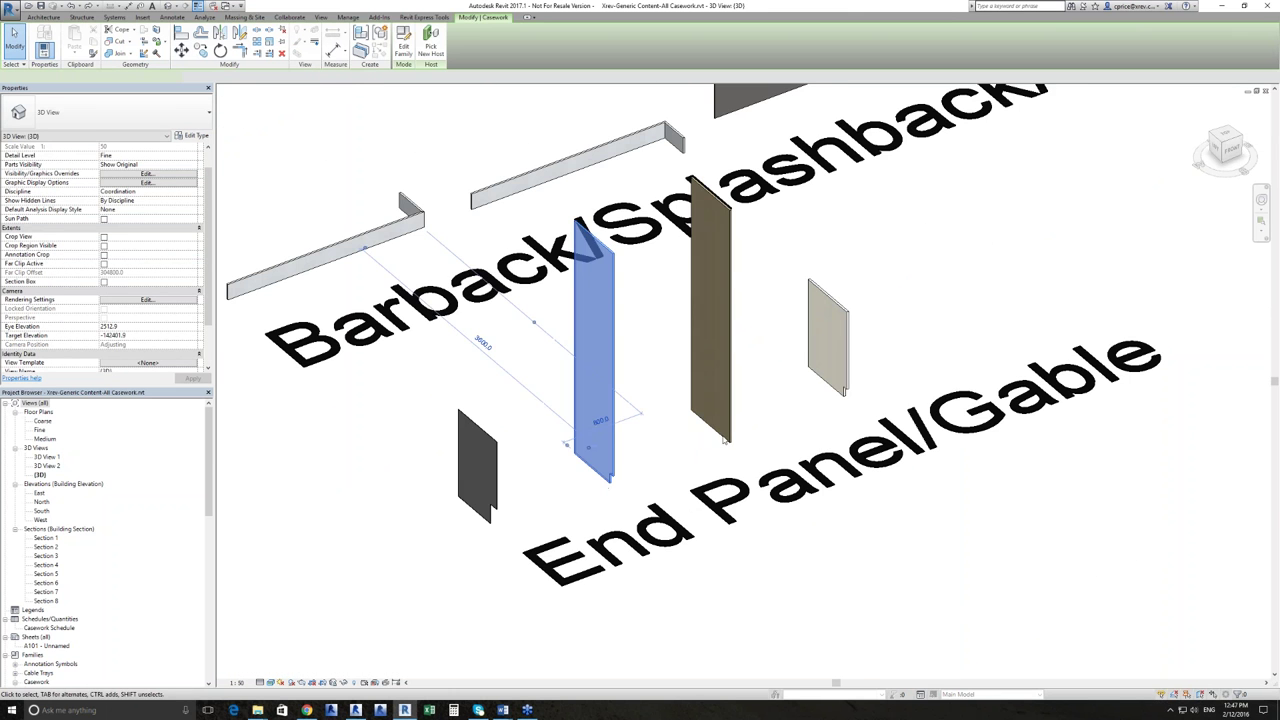
click(682, 464)
scroll(670, 460, down, 2)
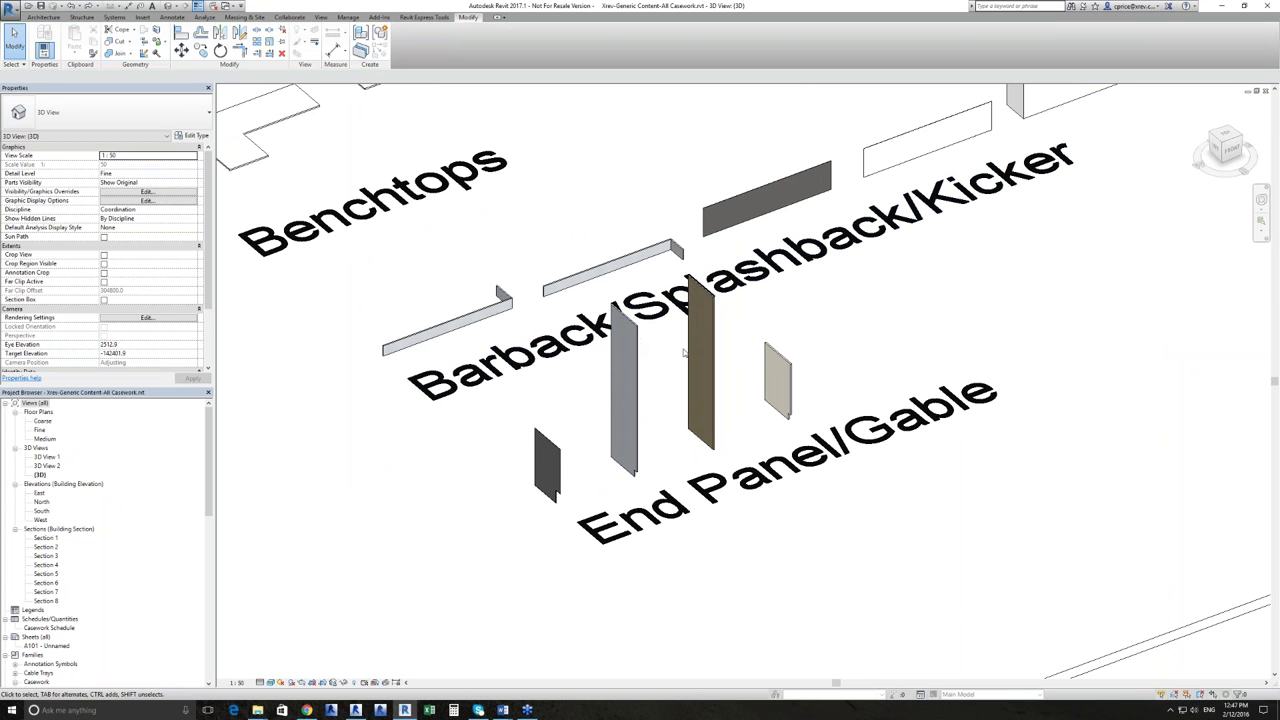
Examine the splashback and kicker panels, and revisit the kitchen, shelving and drawer arrangements in the Combination Units group.
middle_drag(852, 341, 815, 478)
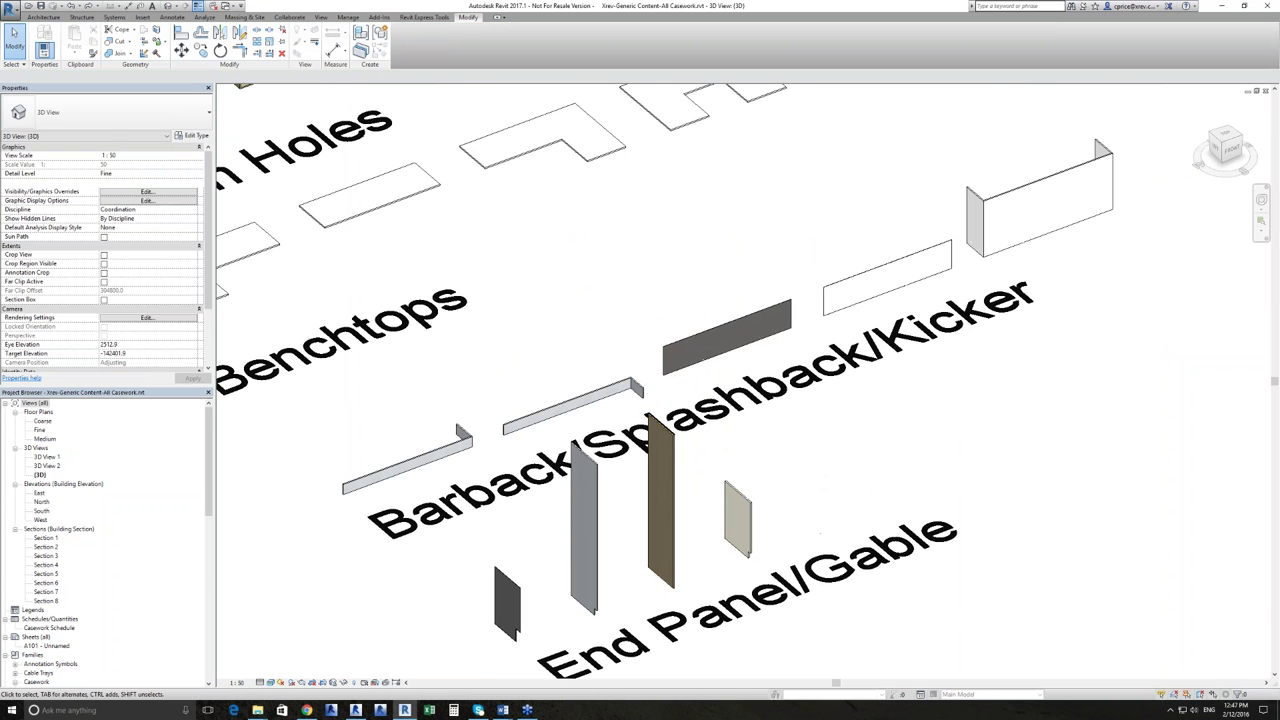
scroll(815, 469, down, 2)
scroll(815, 469, down, 3)
middle_drag(806, 415, 864, 393)
scroll(490, 340, up, 1)
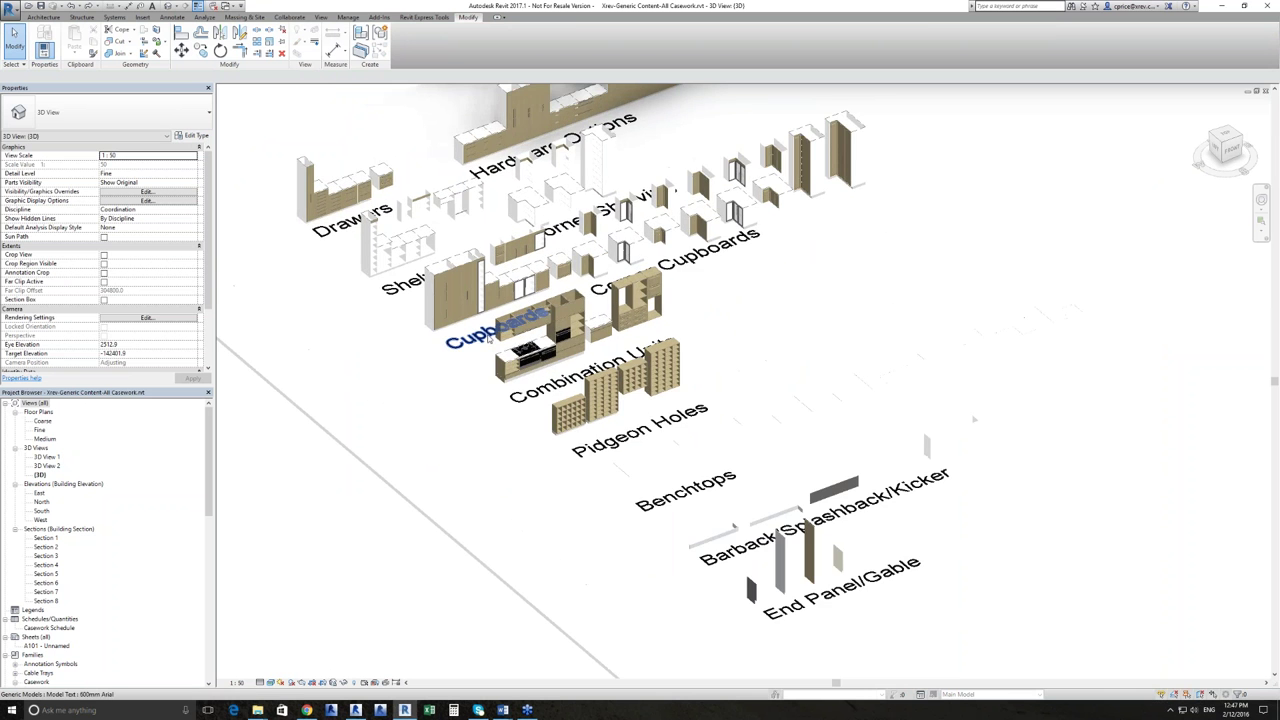
scroll(490, 340, up, 3)
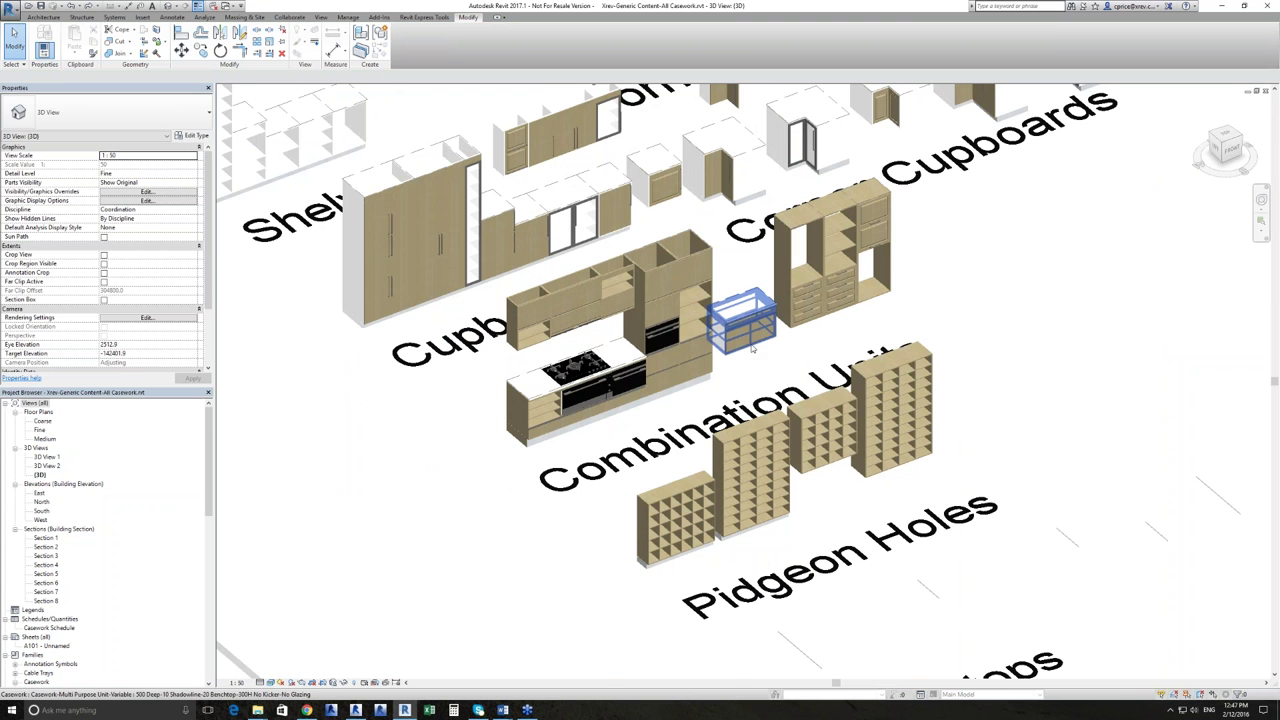
scroll(752, 348, up, 2)
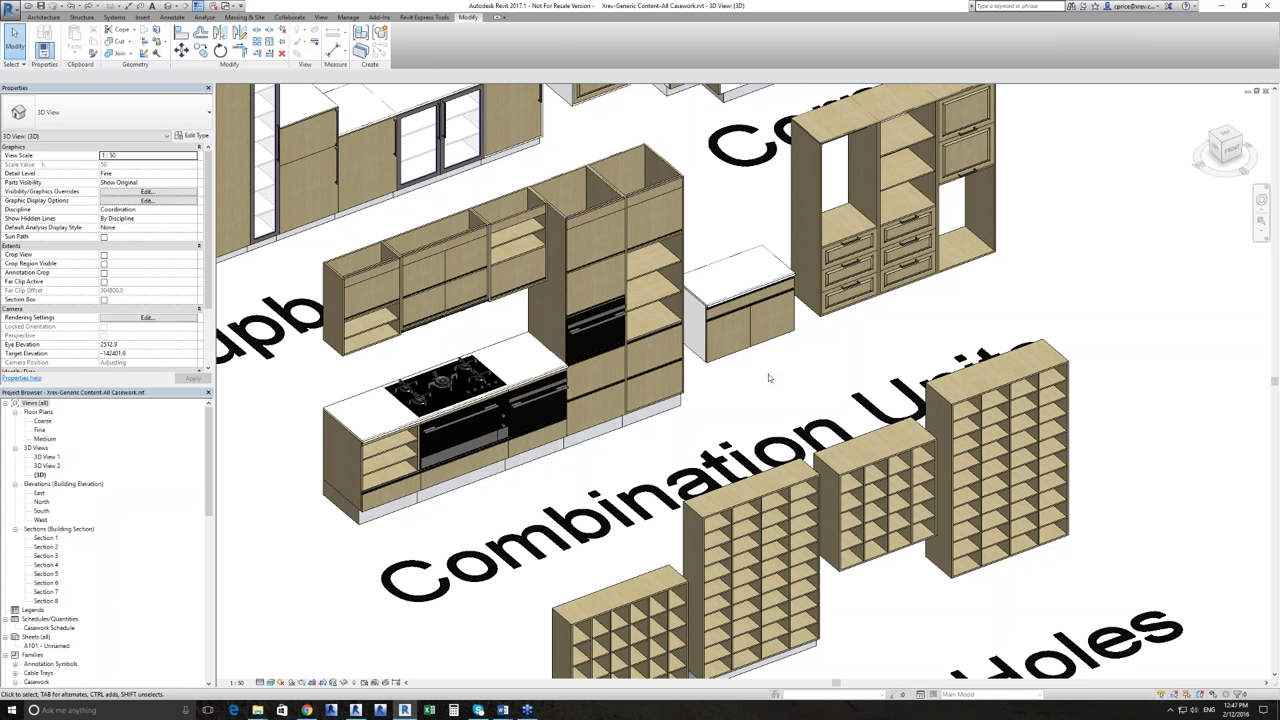
scroll(769, 378, down, 1)
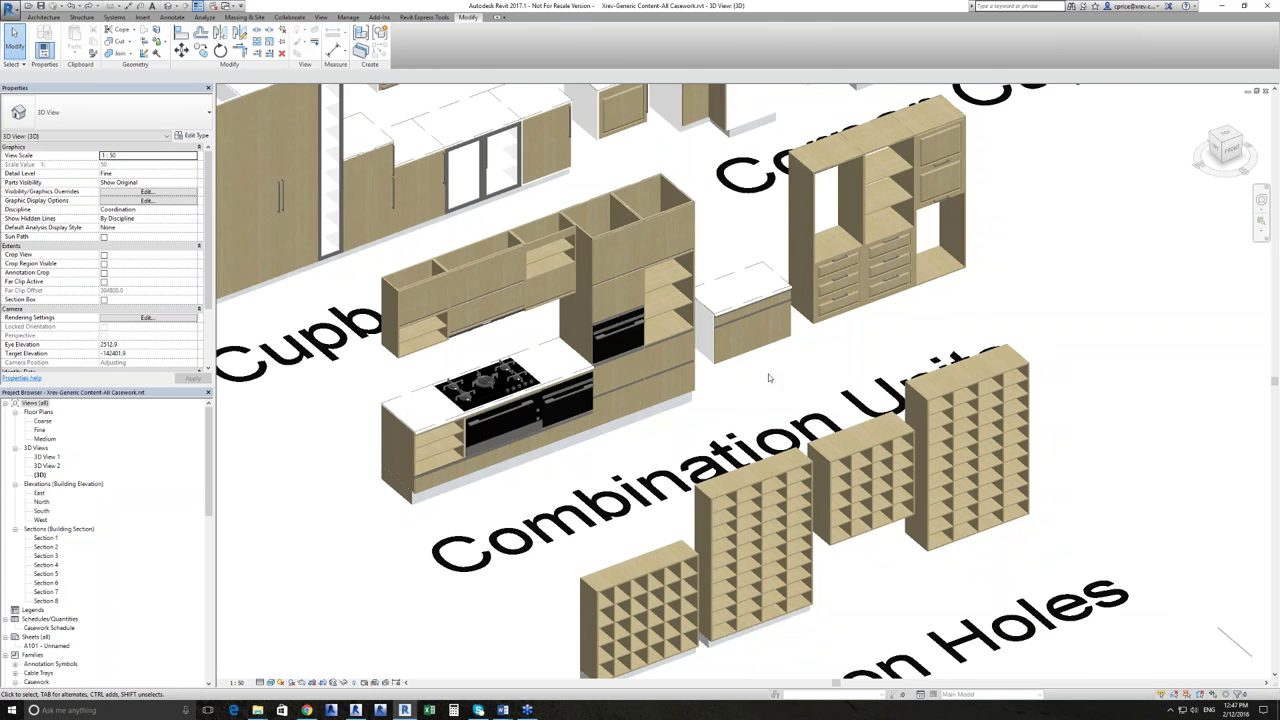
scroll(760, 400, down, 2)
Review the whole casework layout, from the Hardware Options units down to the benchtops, barbacks and end panels.
scroll(747, 421, down, 6)
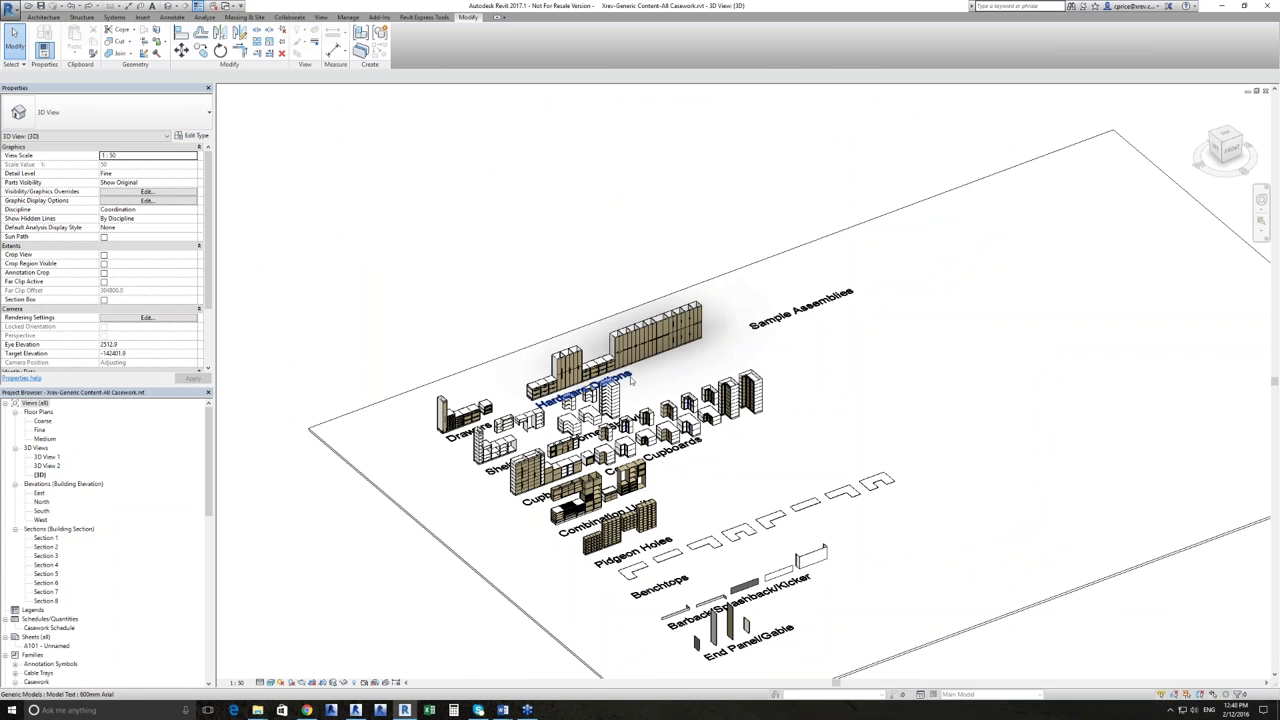
scroll(631, 380, up, 1)
scroll(631, 380, up, 2)
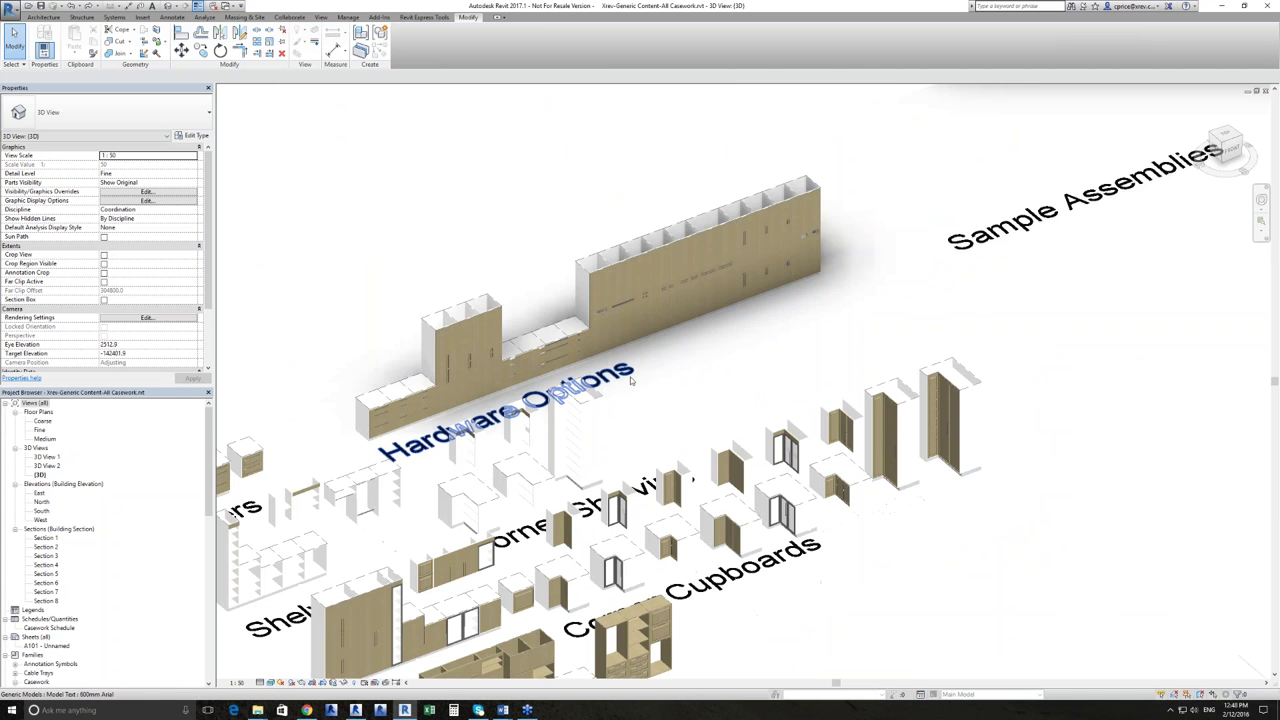
scroll(631, 380, up, 1)
middle_drag(631, 380, 631, 254)
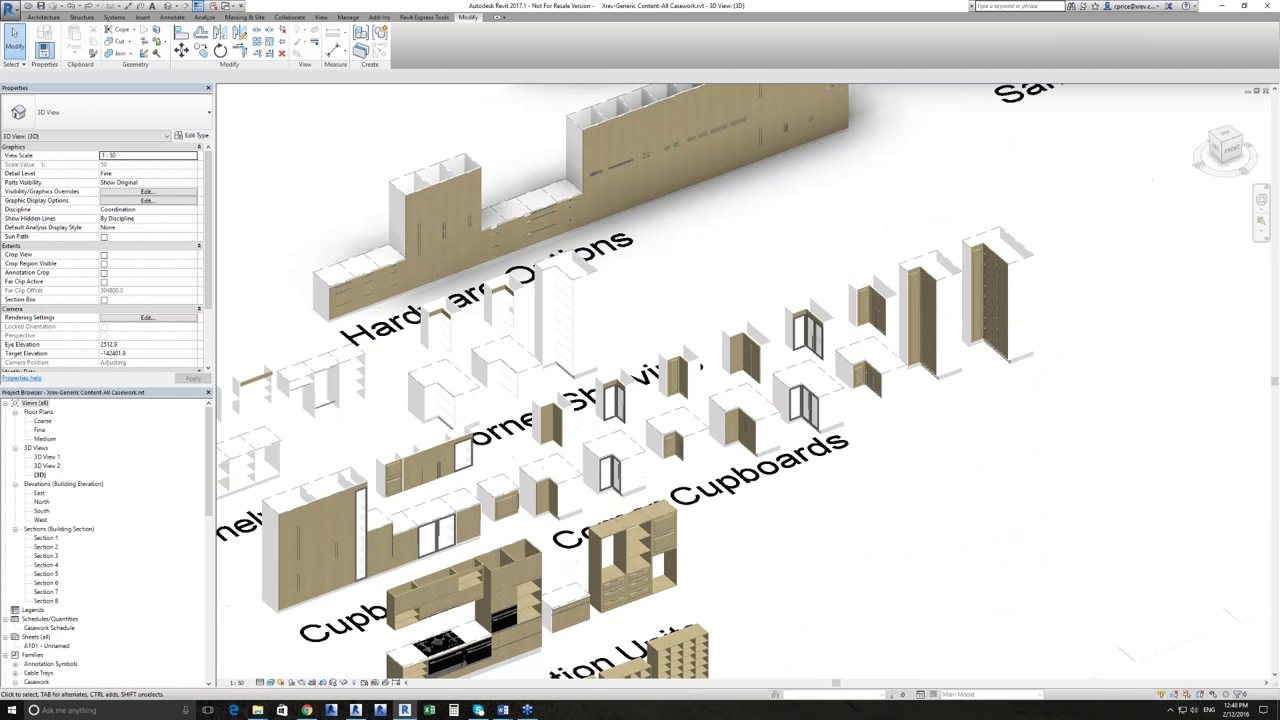
scroll(762, 218, down, 3)
middle_drag(990, 468, 910, 373)
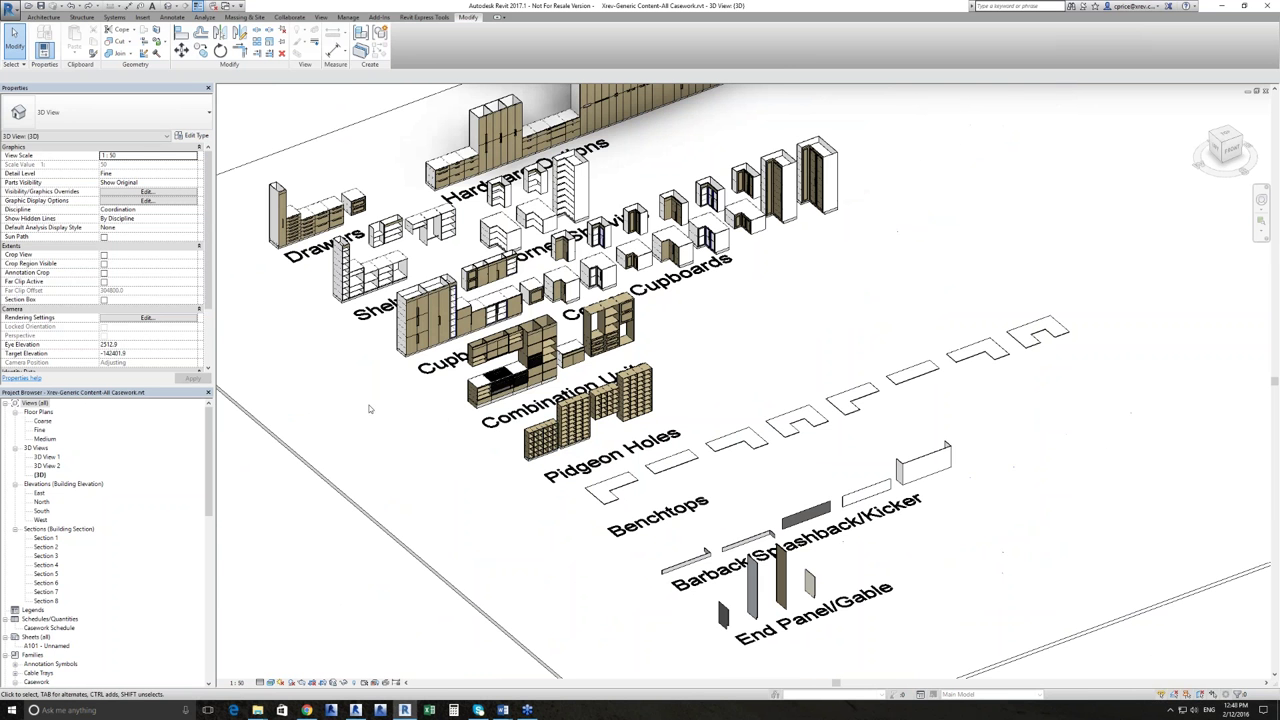
Switch to the 3D view of the Xrev-Generic Content-All Parking2 project and view the car park layout.
click(237, 6)
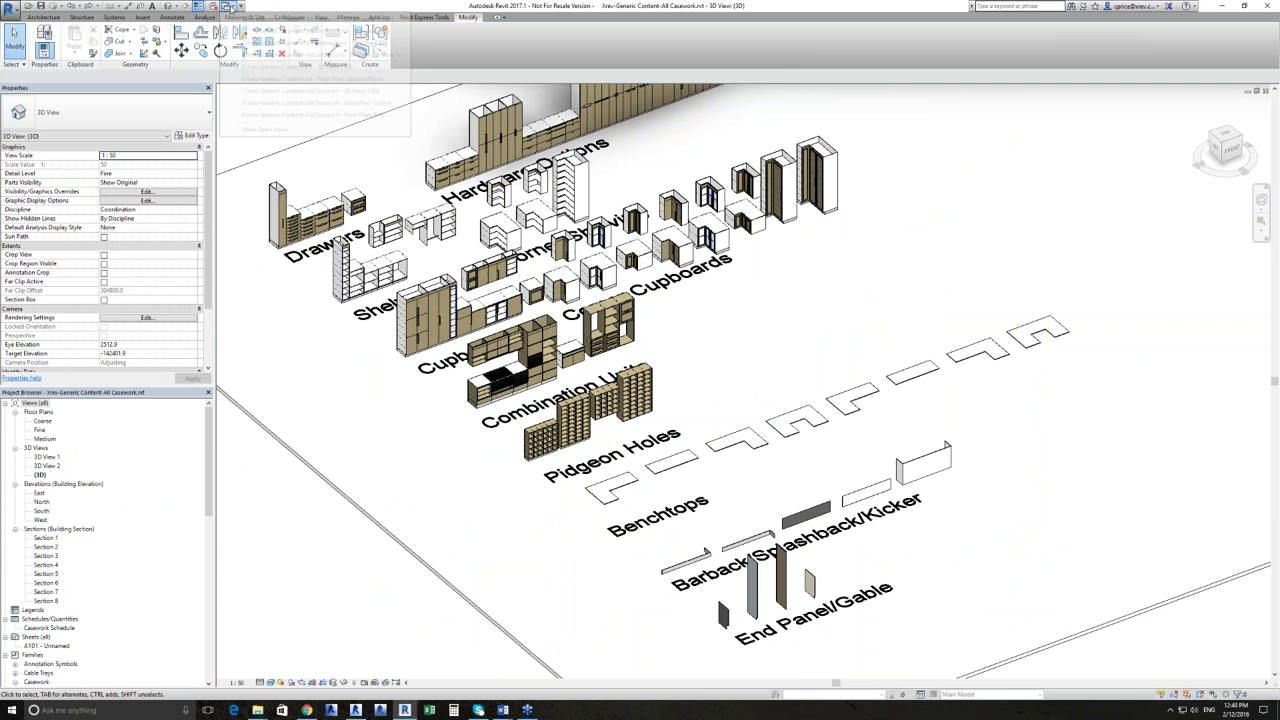
click(347, 44)
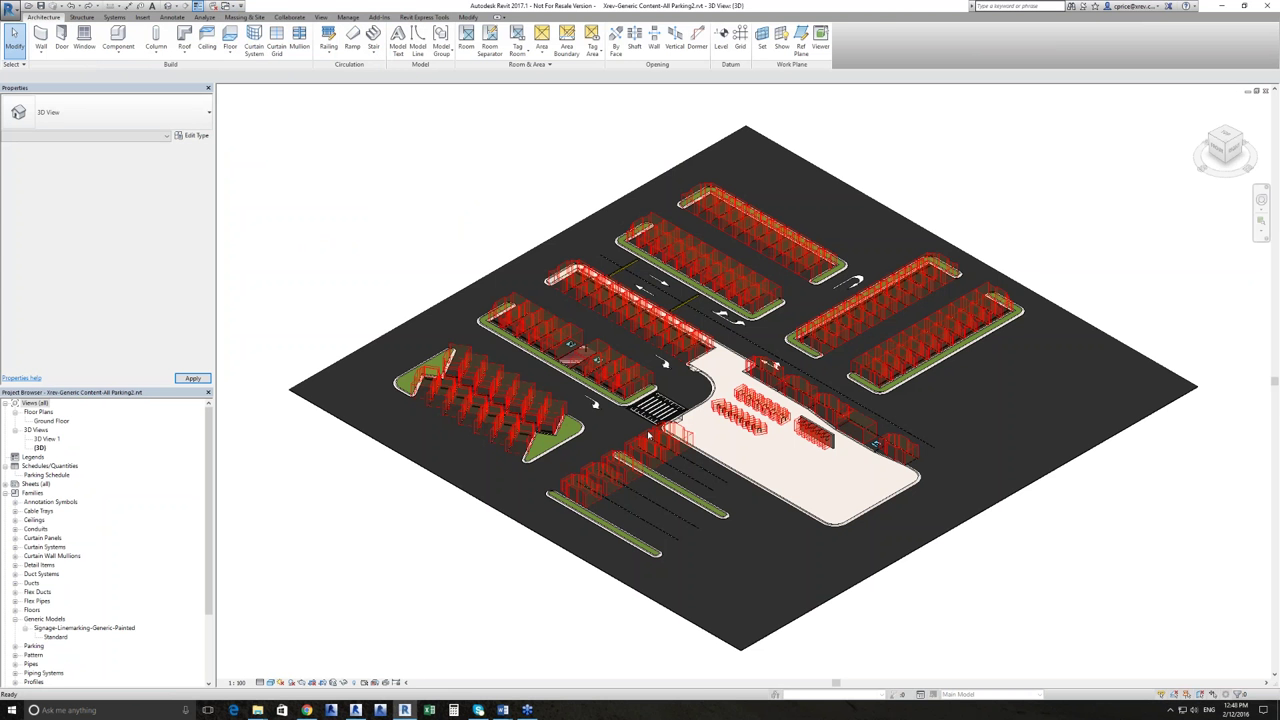
scroll(726, 385, up, 2)
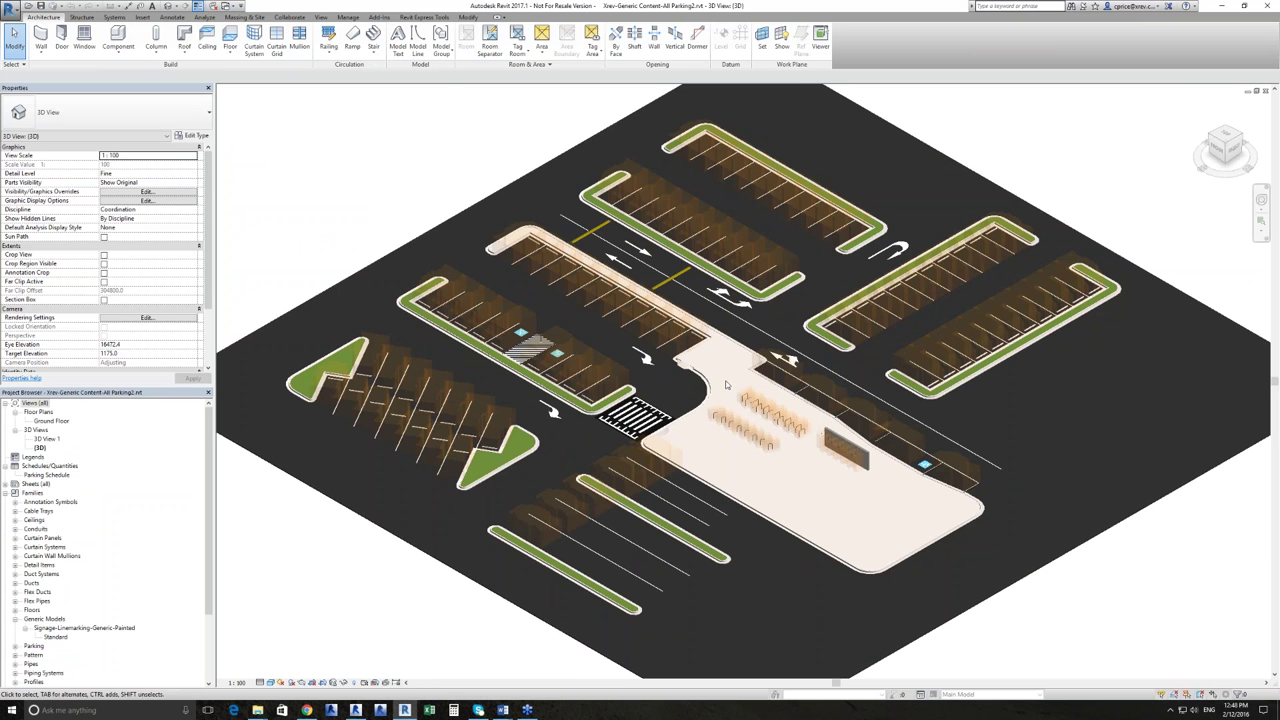
Inspect a wheelstop parking bay in the long row beside the footpath, then clear the selection.
scroll(726, 385, up, 3)
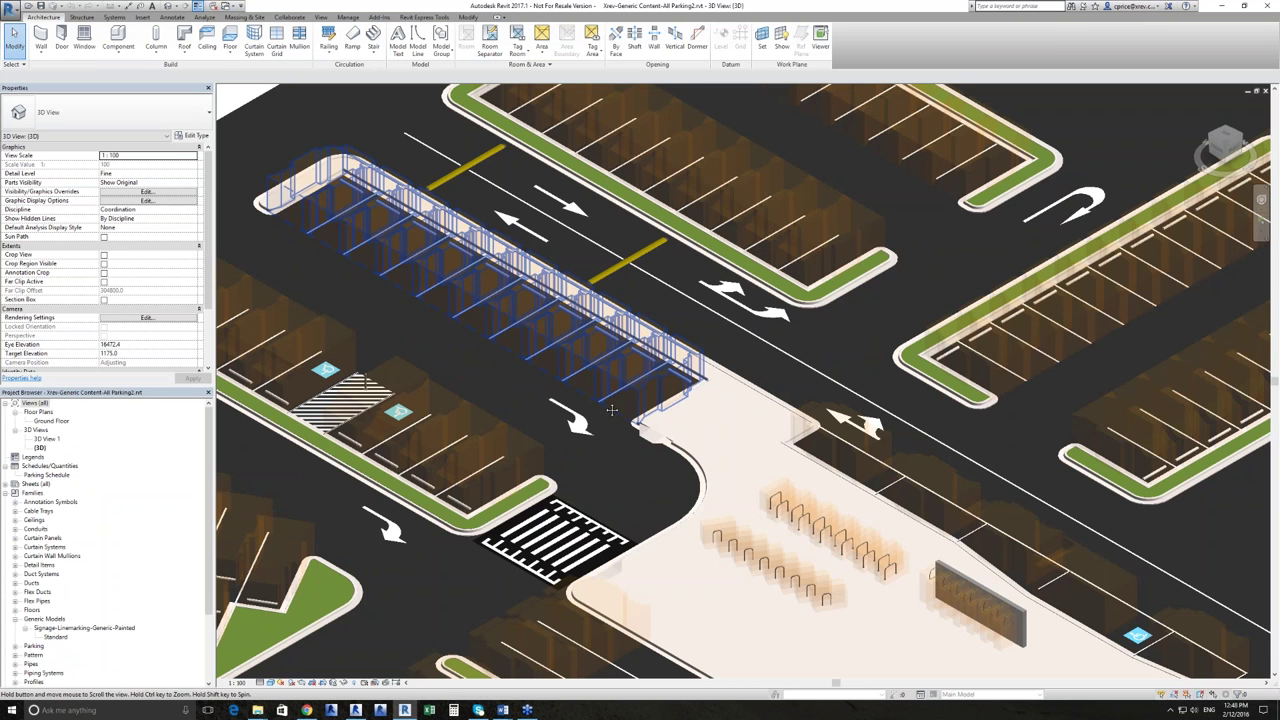
scroll(555, 350, up, 3)
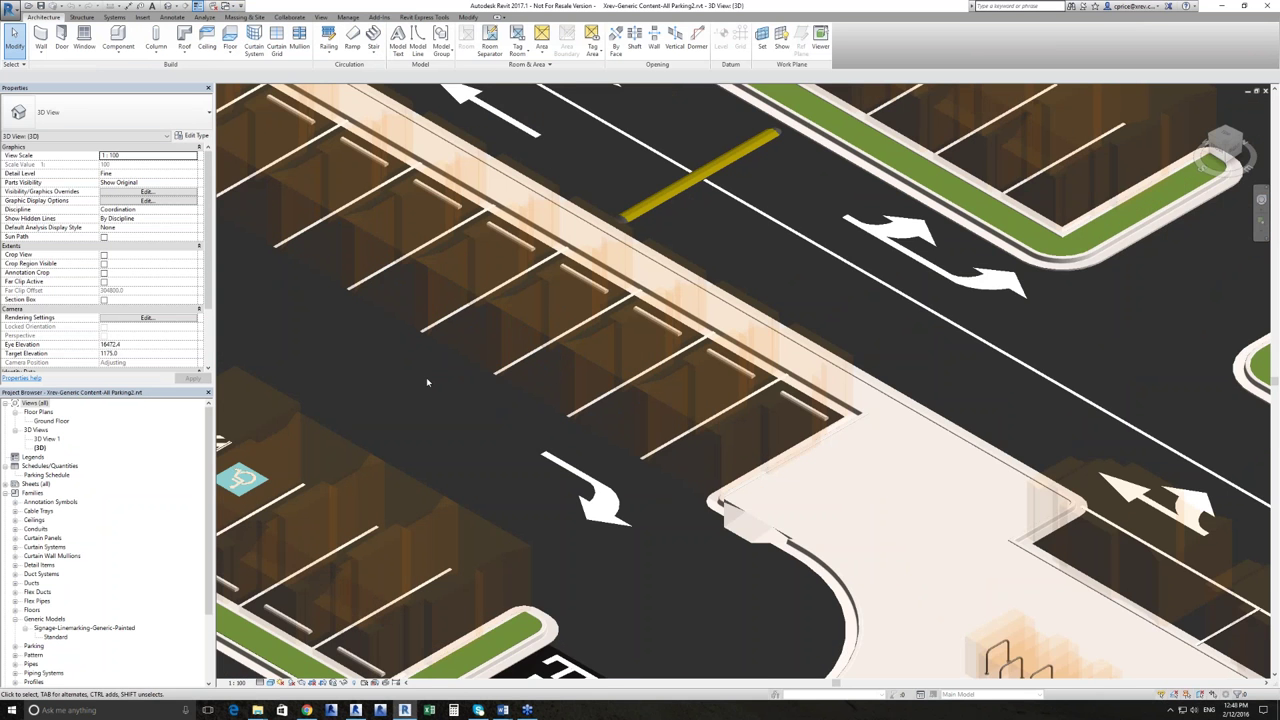
scroll(426, 377, up, 1)
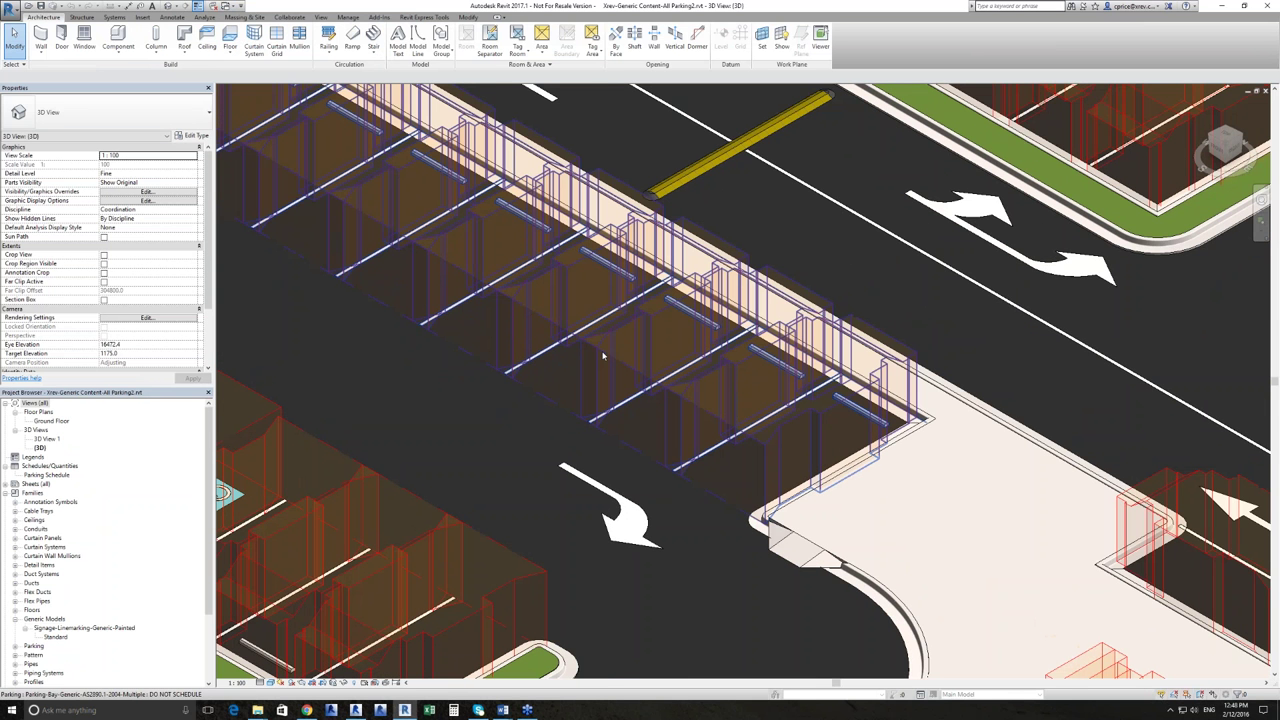
scroll(603, 355, up, 1)
click(603, 355)
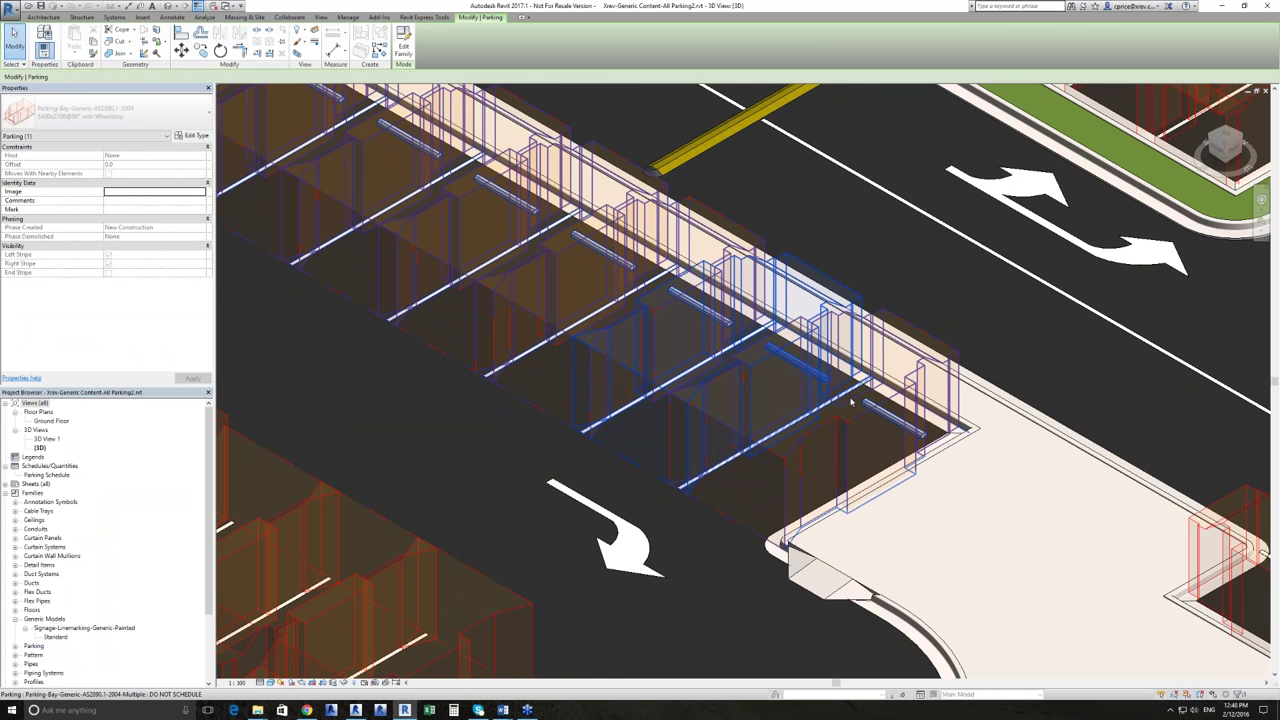
scroll(851, 401, down, 1)
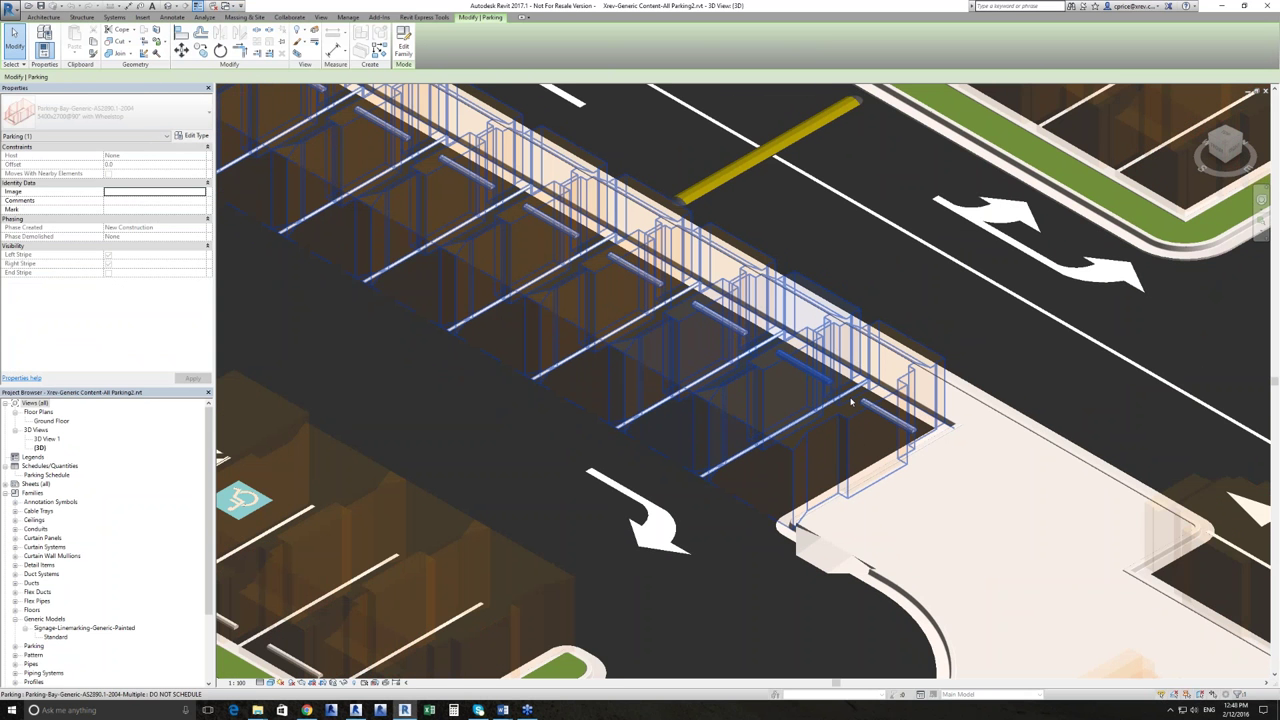
scroll(851, 401, down, 3)
key(Escape)
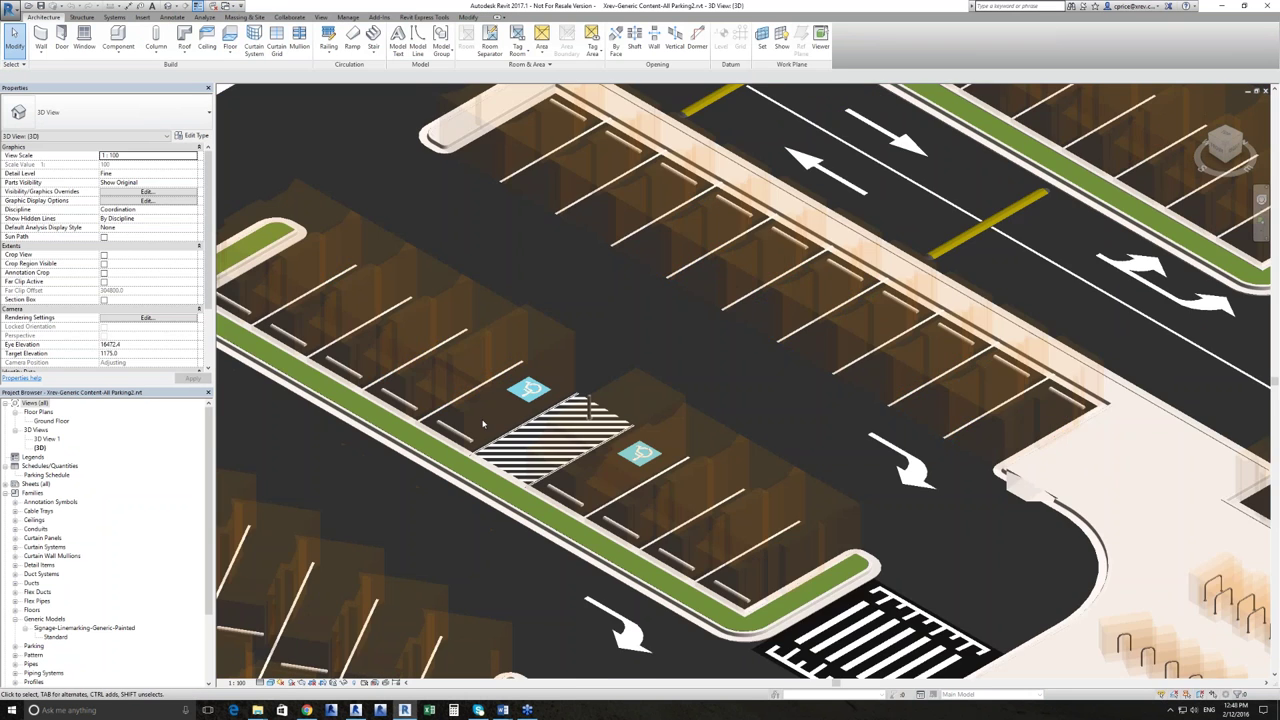
Examine the hatched shared space between the two disabled bays and its properties from several angles, then deselect it.
scroll(483, 424, up, 4)
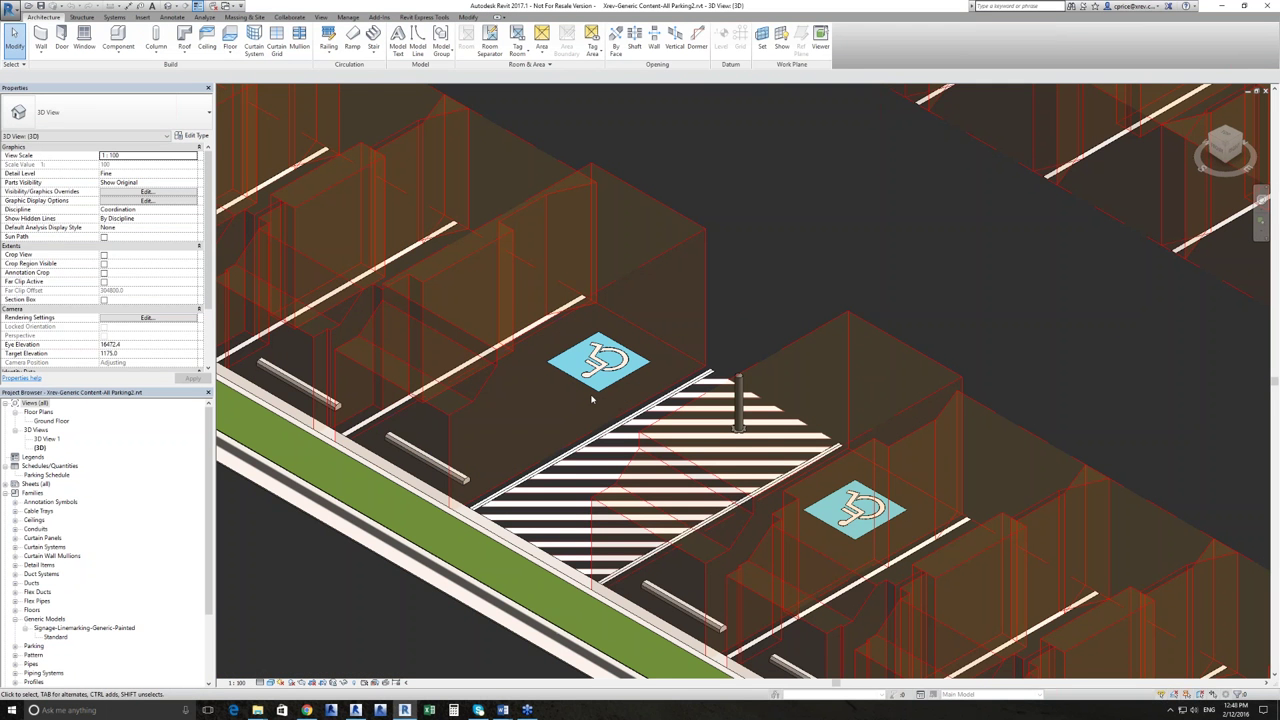
scroll(591, 399, down, 1)
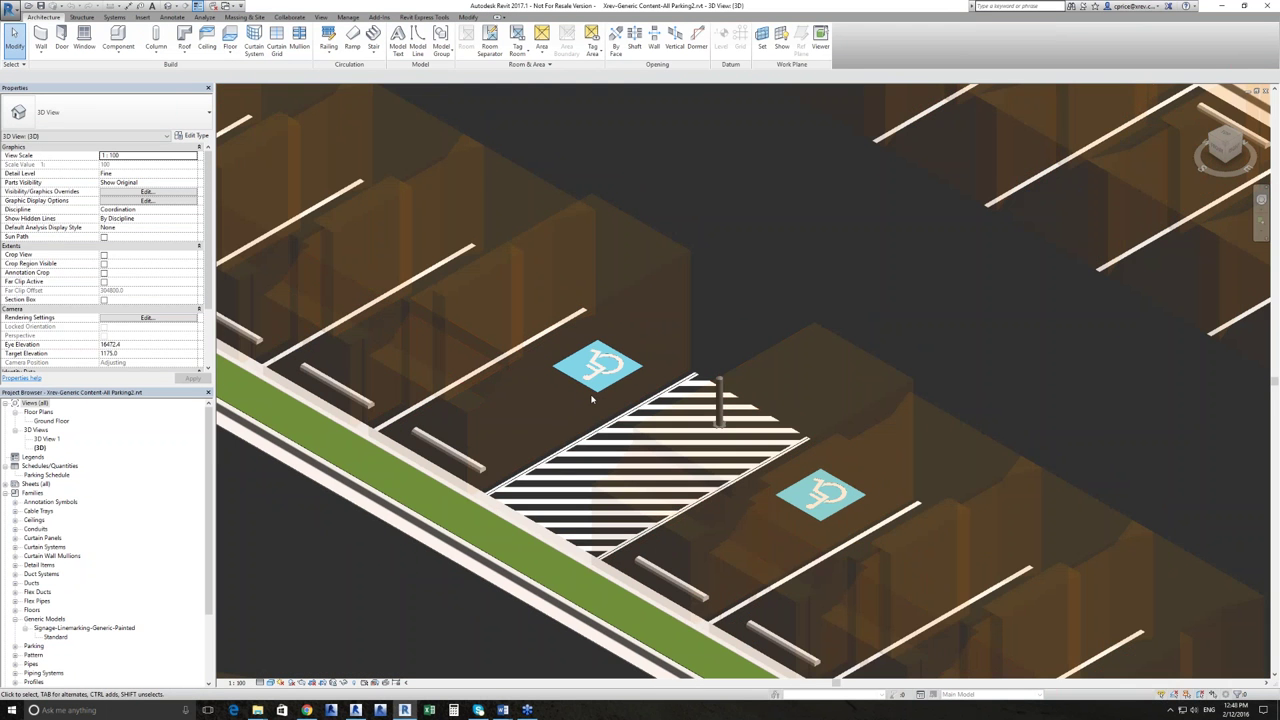
scroll(591, 399, down, 2)
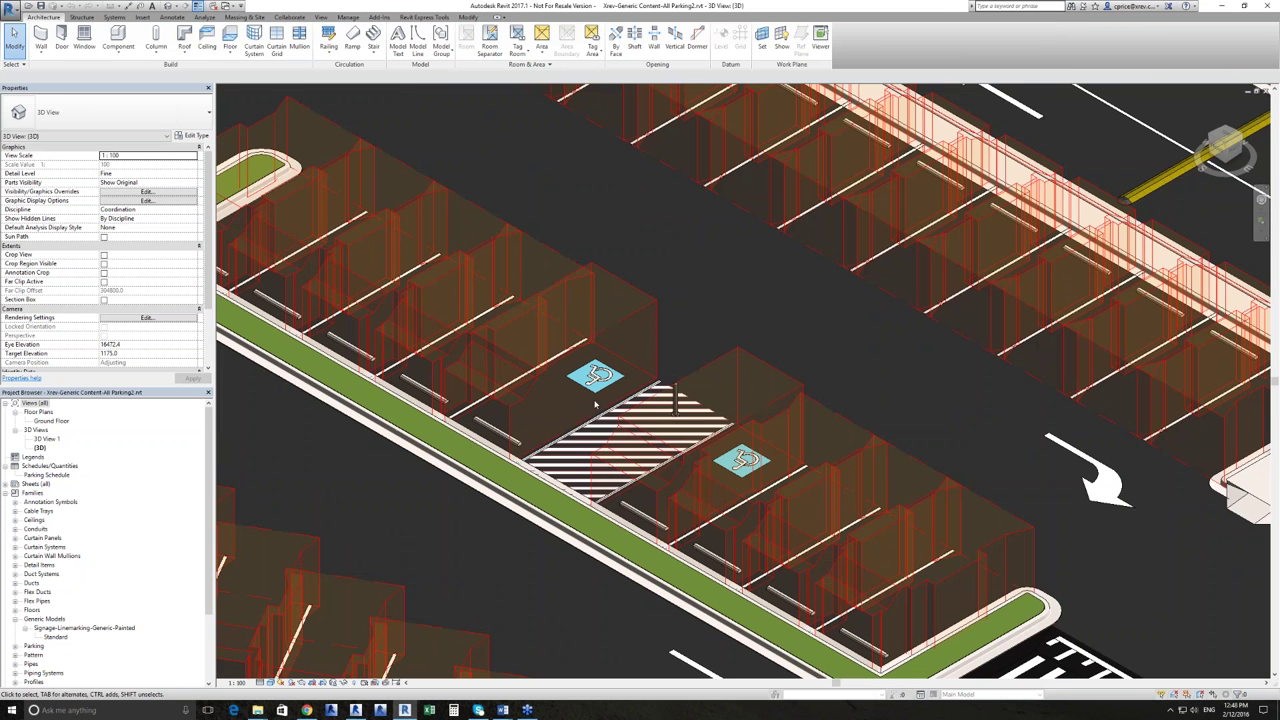
click(600, 412)
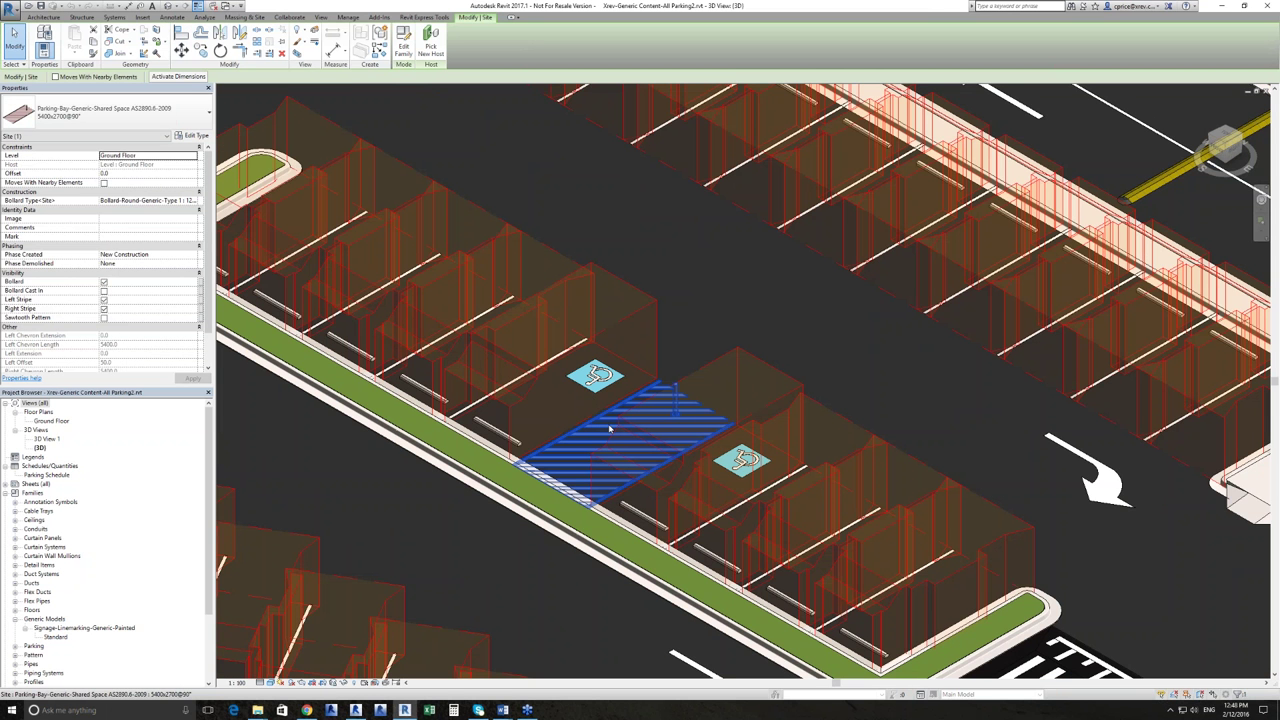
scroll(609, 429, down, 2)
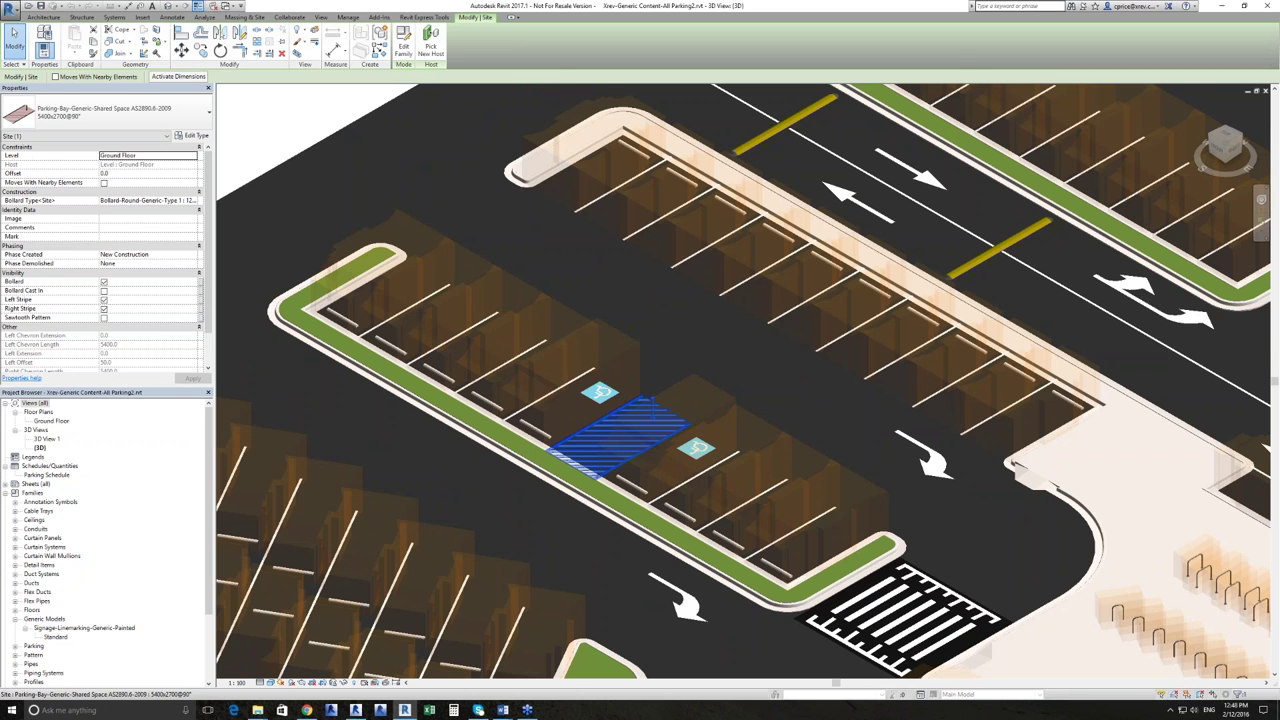
scroll(605, 430, down, 2)
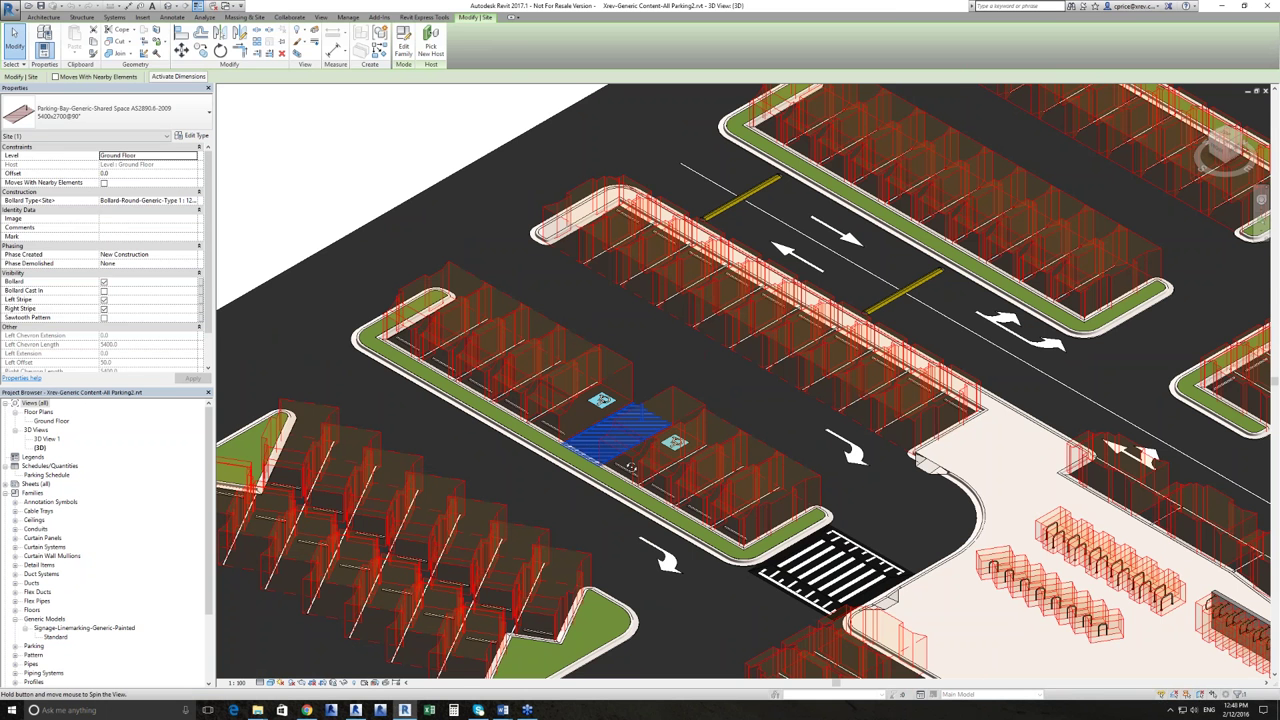
shift+middle_drag(631, 467, 662, 478)
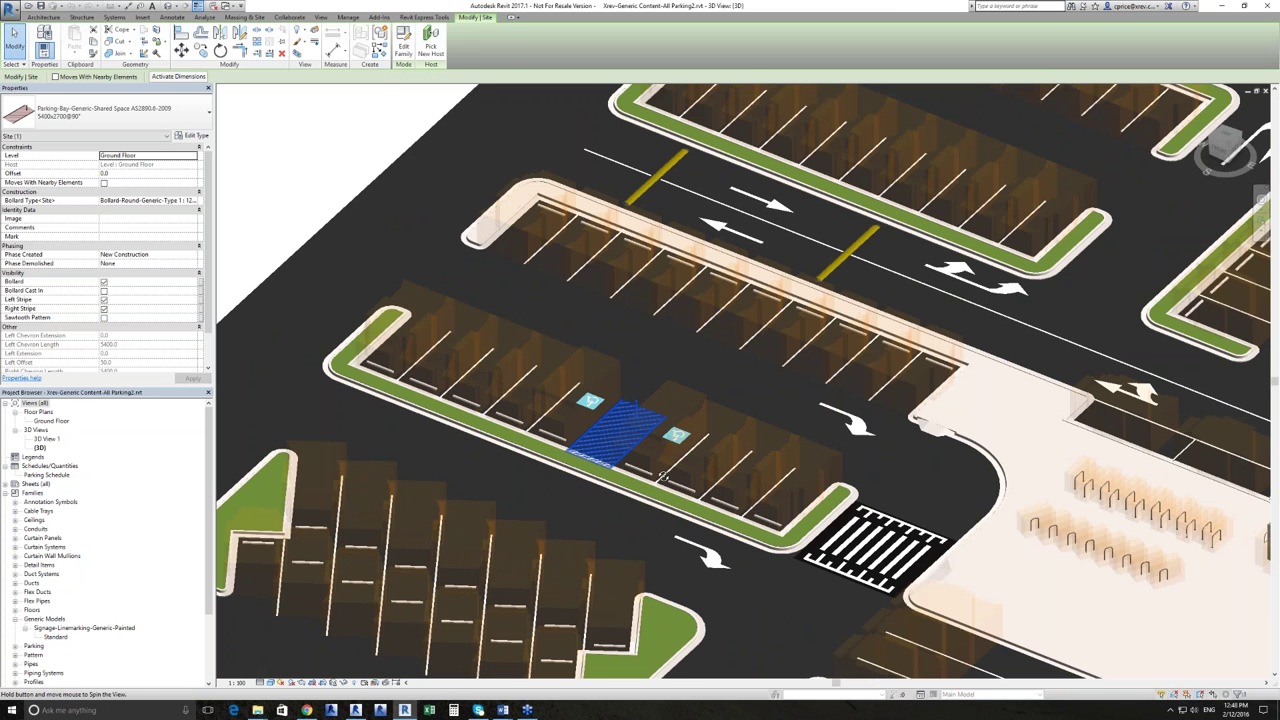
shift+middle_drag(662, 478, 618, 427)
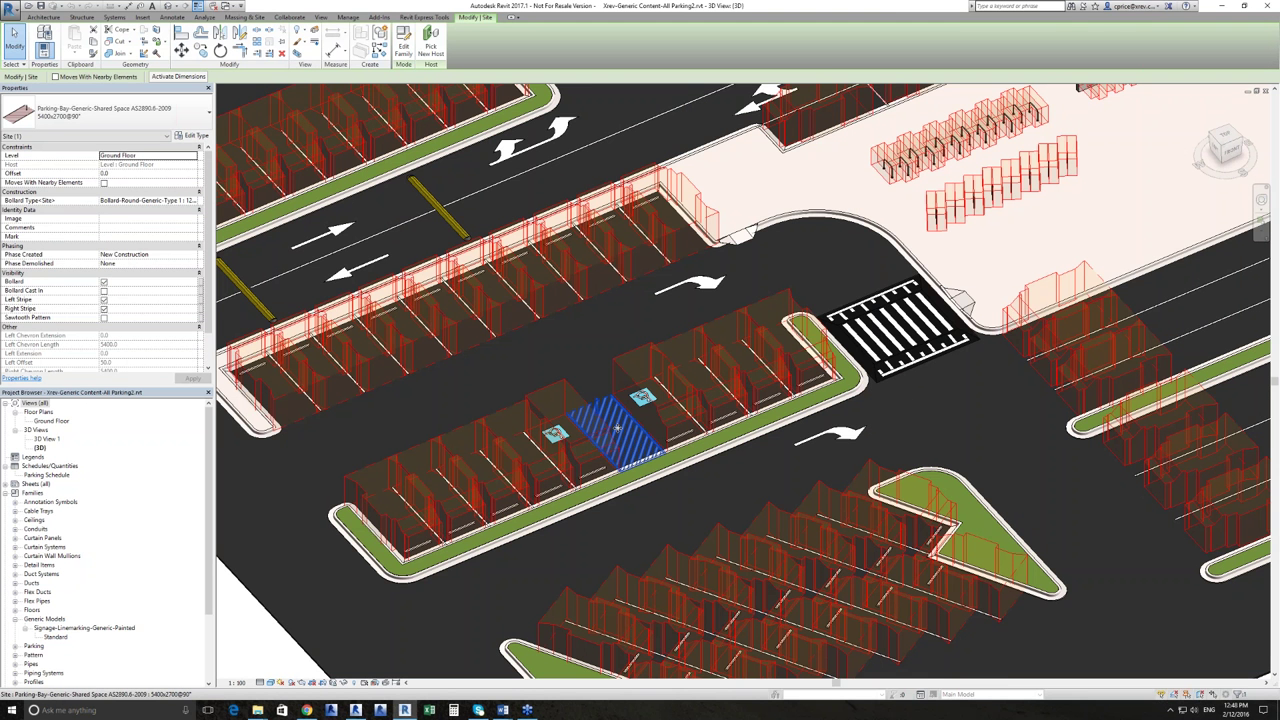
scroll(618, 427, up, 3)
key(Escape)
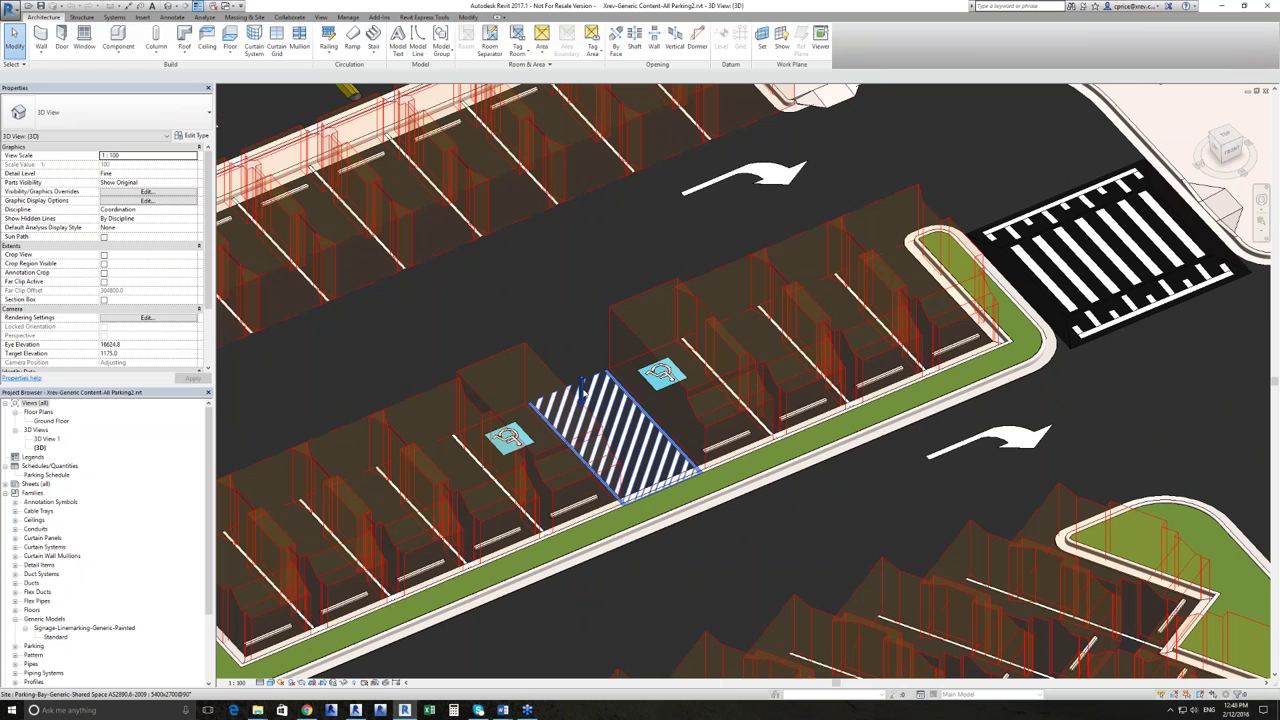
Try shortening the multiple-bay parking row beside the footpath, then clear the selection.
mouse_move(582, 388)
shift+middle_down()
mouse_move(695, 463)
mouse_move(843, 466)
shift+middle_up()
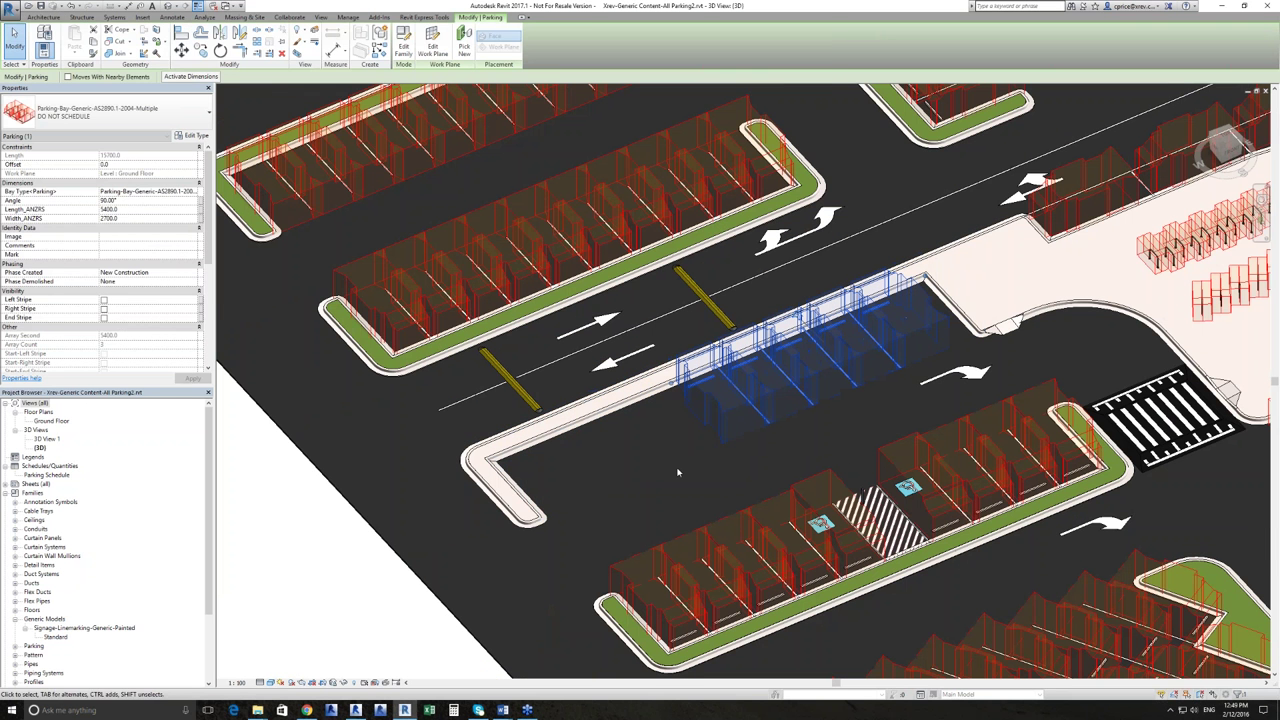
key(Escape)
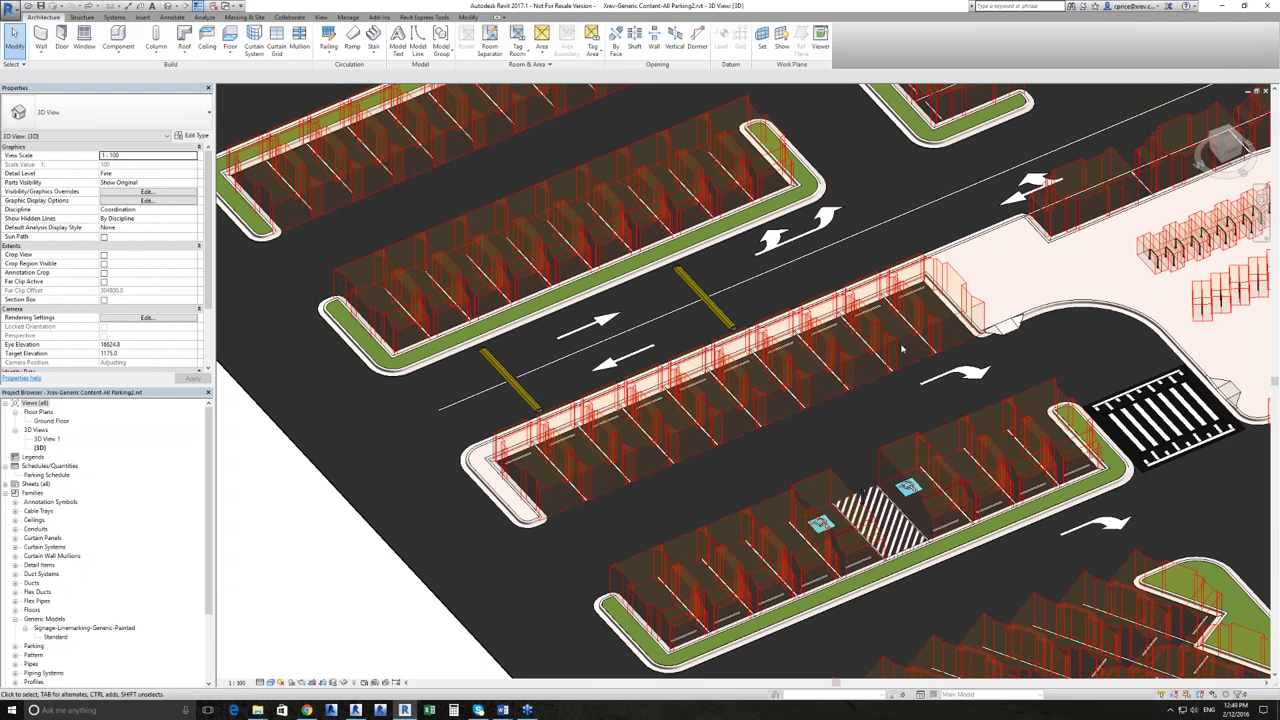
click(864, 341)
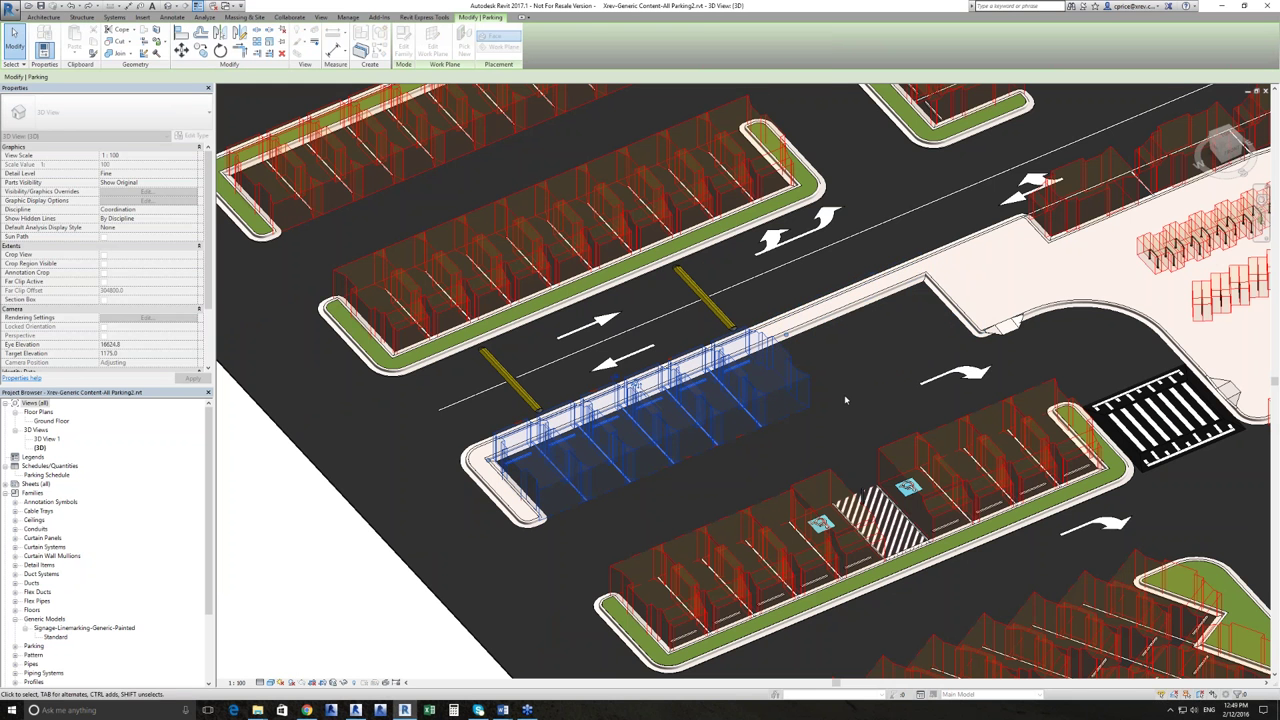
key(Escape)
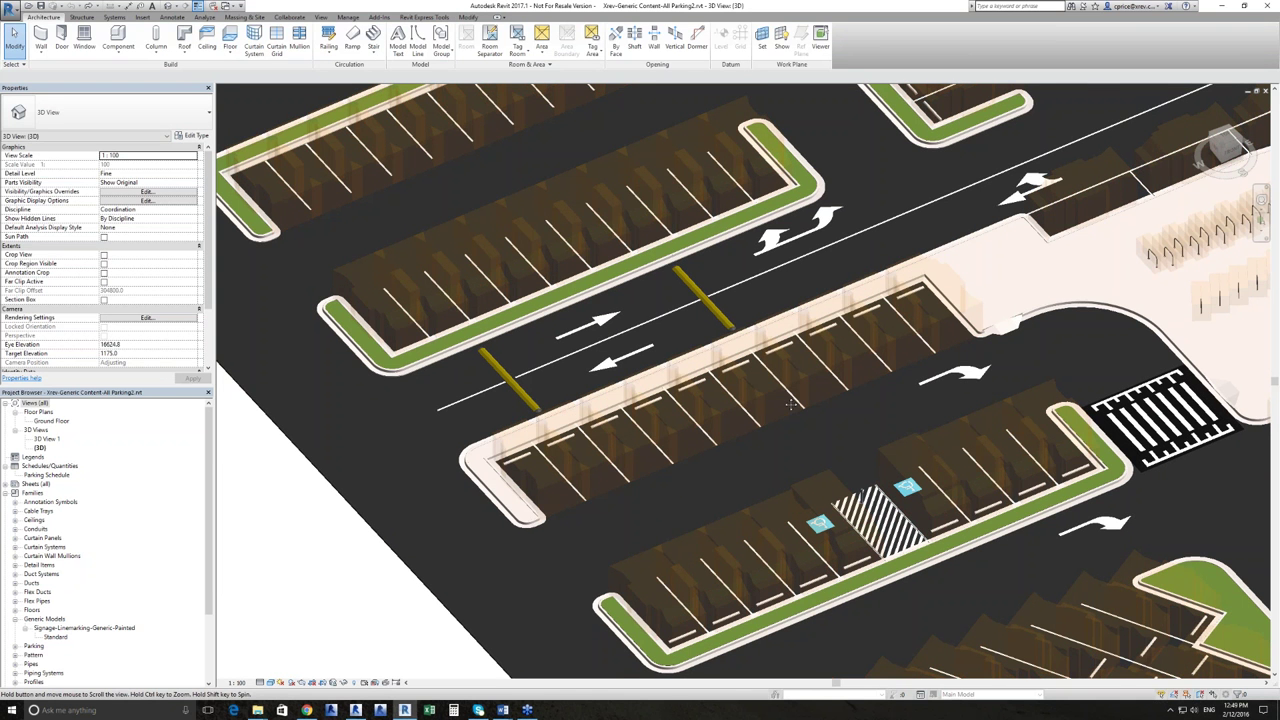
Open the type properties of a single bay in the footpath row and review its visibility and minimum bay size parameters.
middle_drag(790, 403, 612, 404)
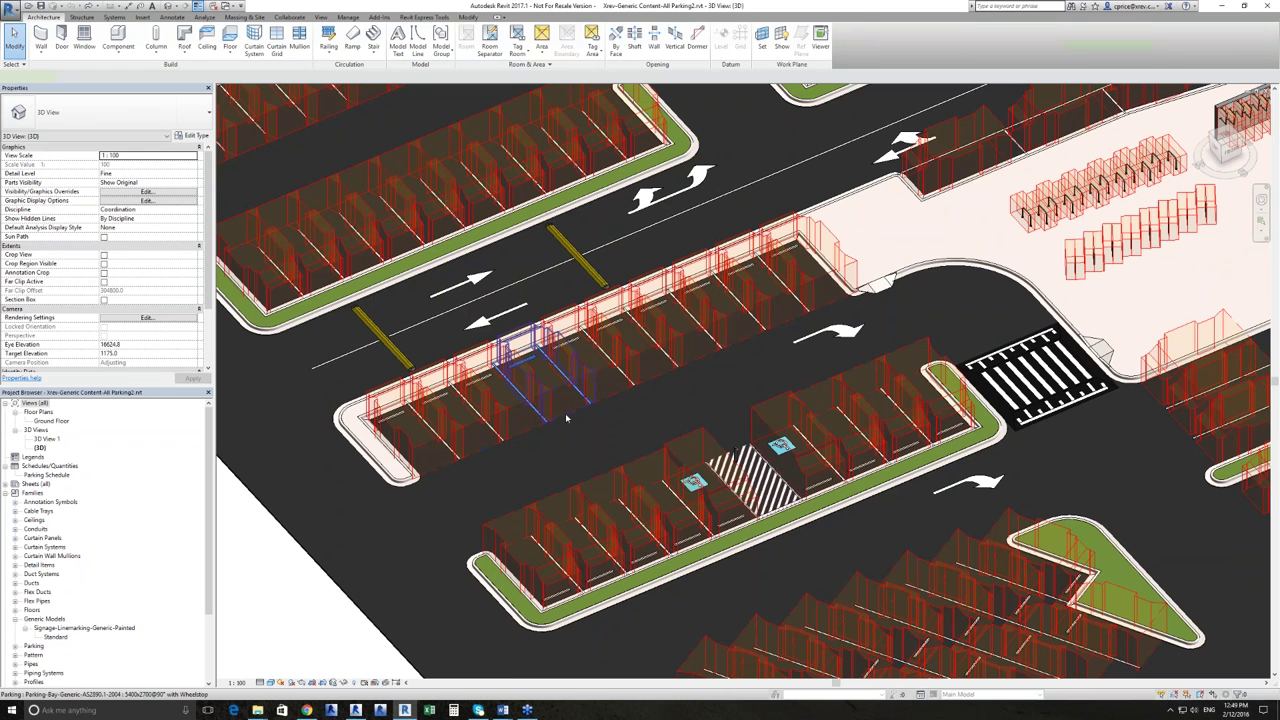
click(566, 418)
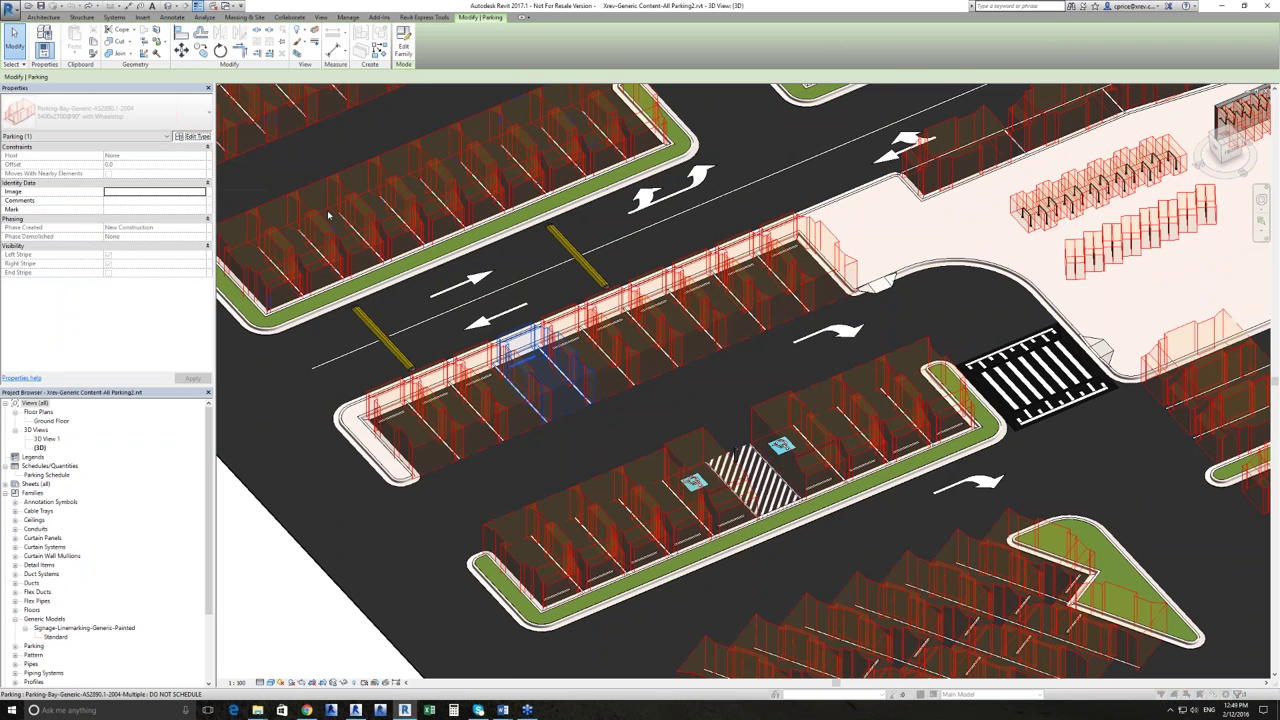
click(192, 135)
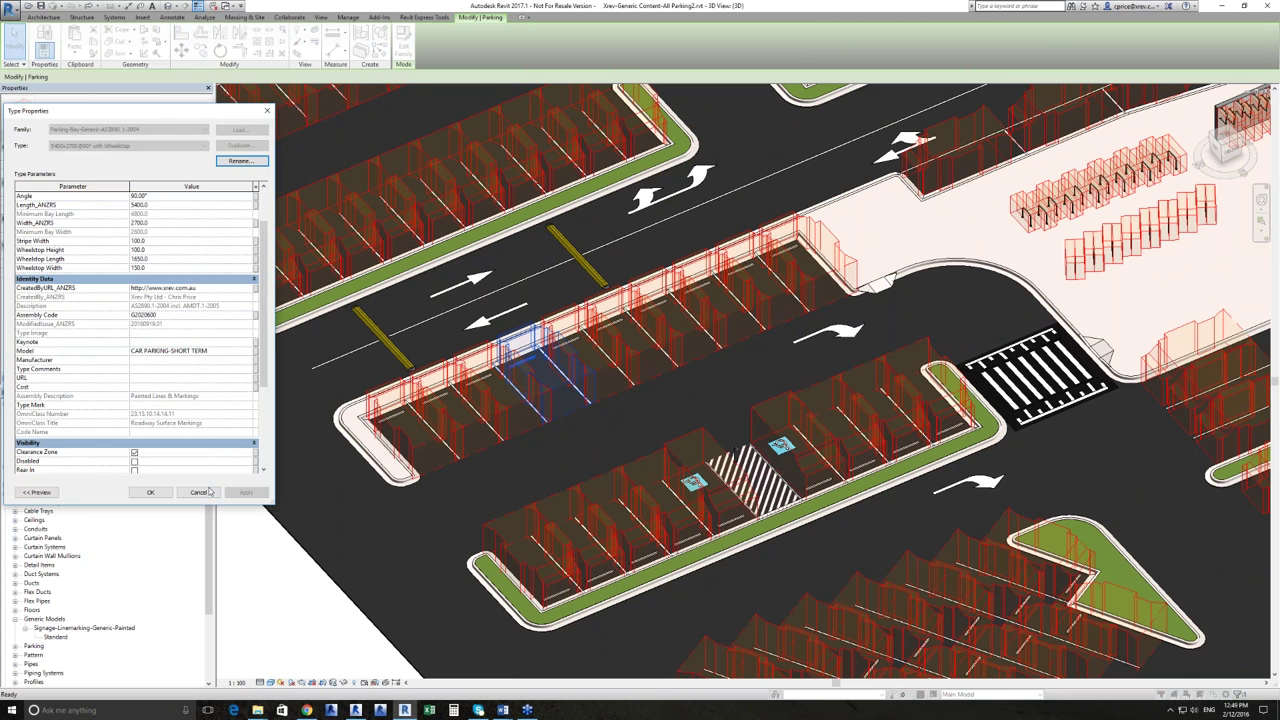
scroll(212, 449, down, 5)
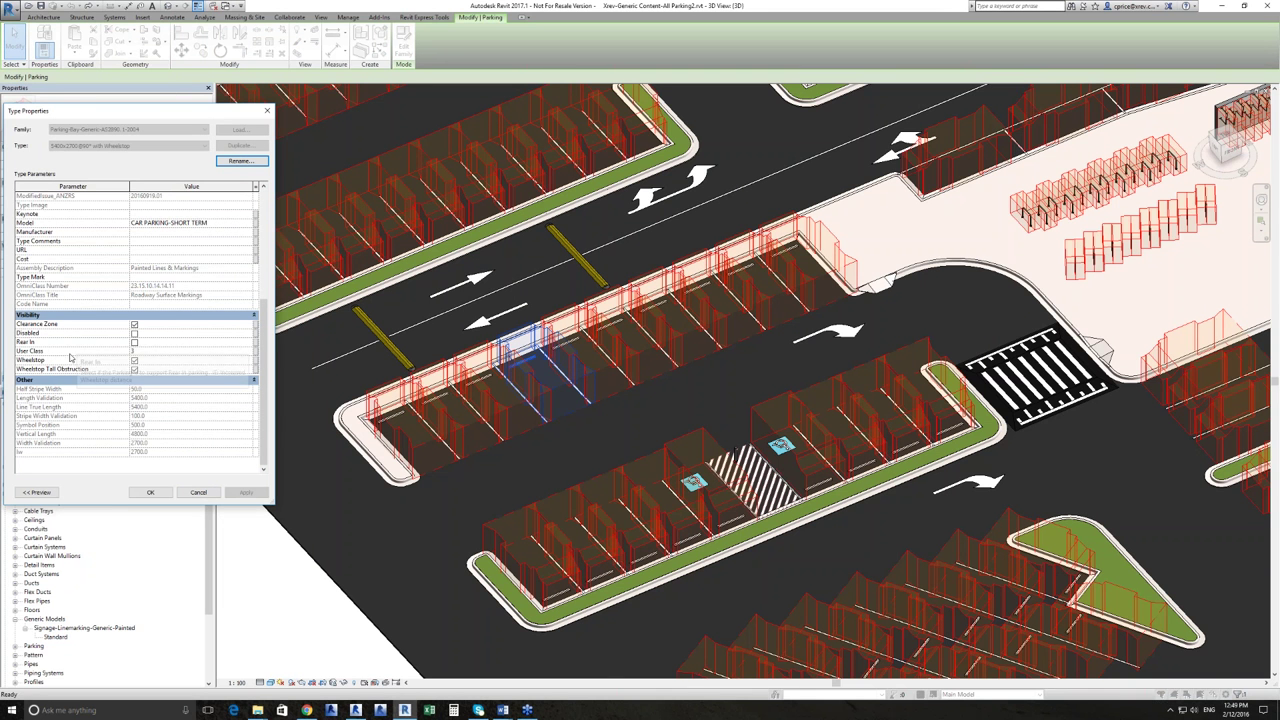
mouse_move(59, 359)
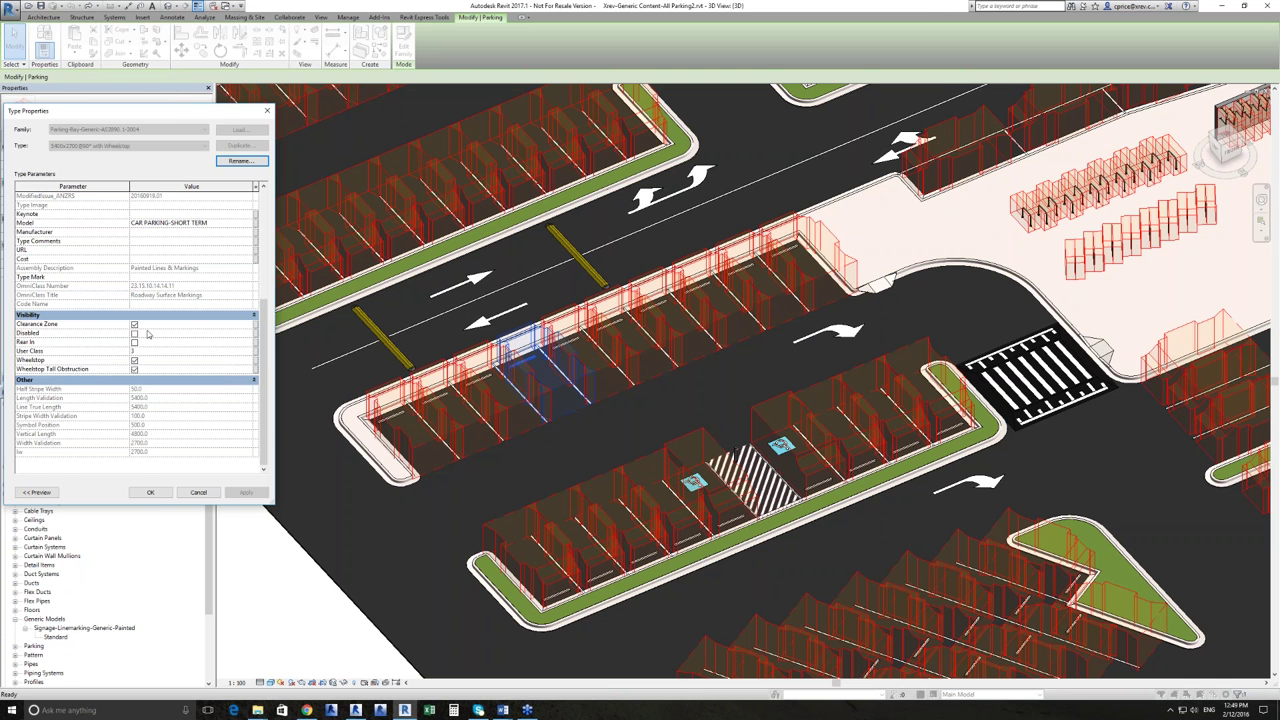
scroll(148, 333, up, 3)
scroll(148, 333, up, 4)
mouse_move(58, 272)
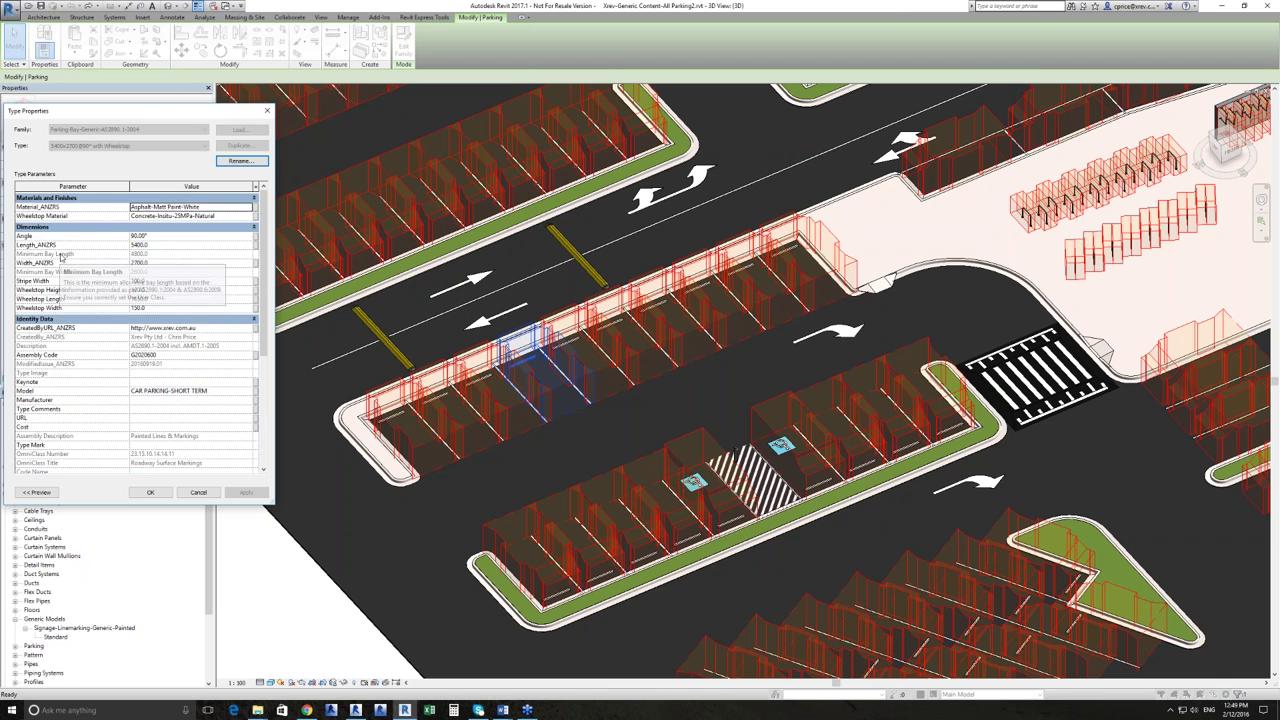
Review the Wheelstop Tall Obstruction parameter and the remaining type settings, then close the type properties without changes.
scroll(120, 286, down, 2)
scroll(120, 286, down, 5)
mouse_move(99, 366)
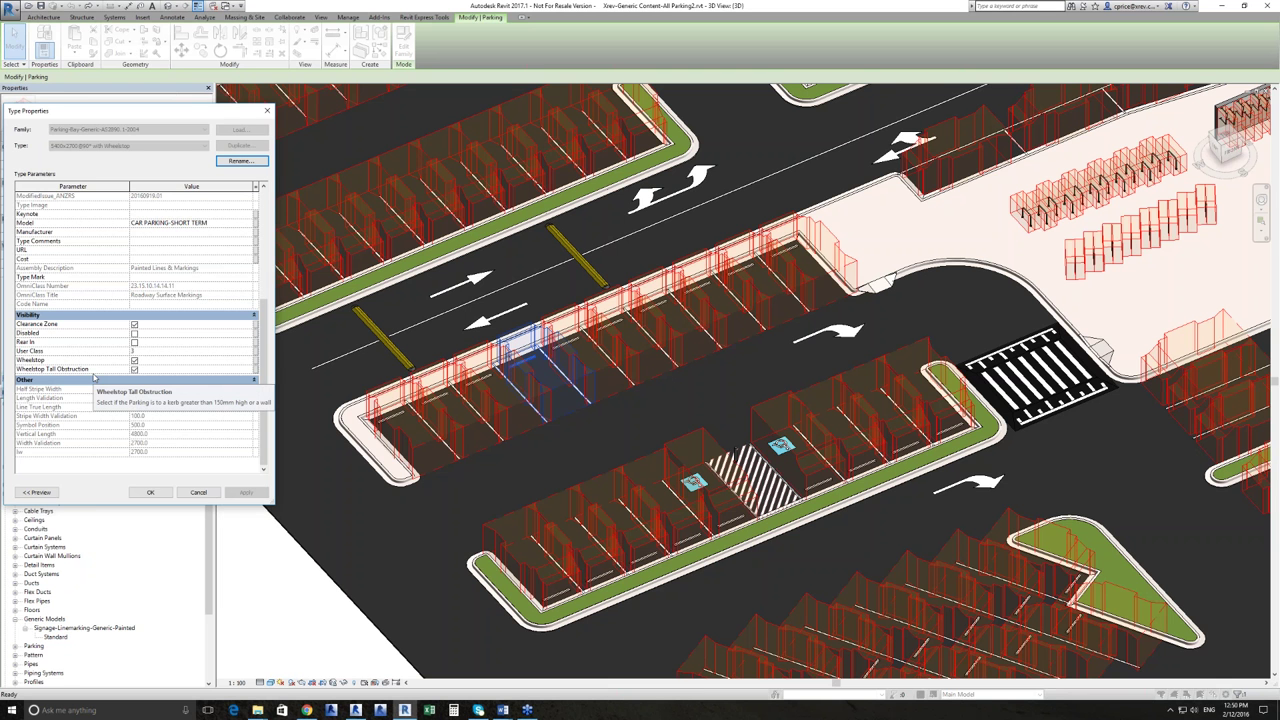
scroll(91, 314, up, 5)
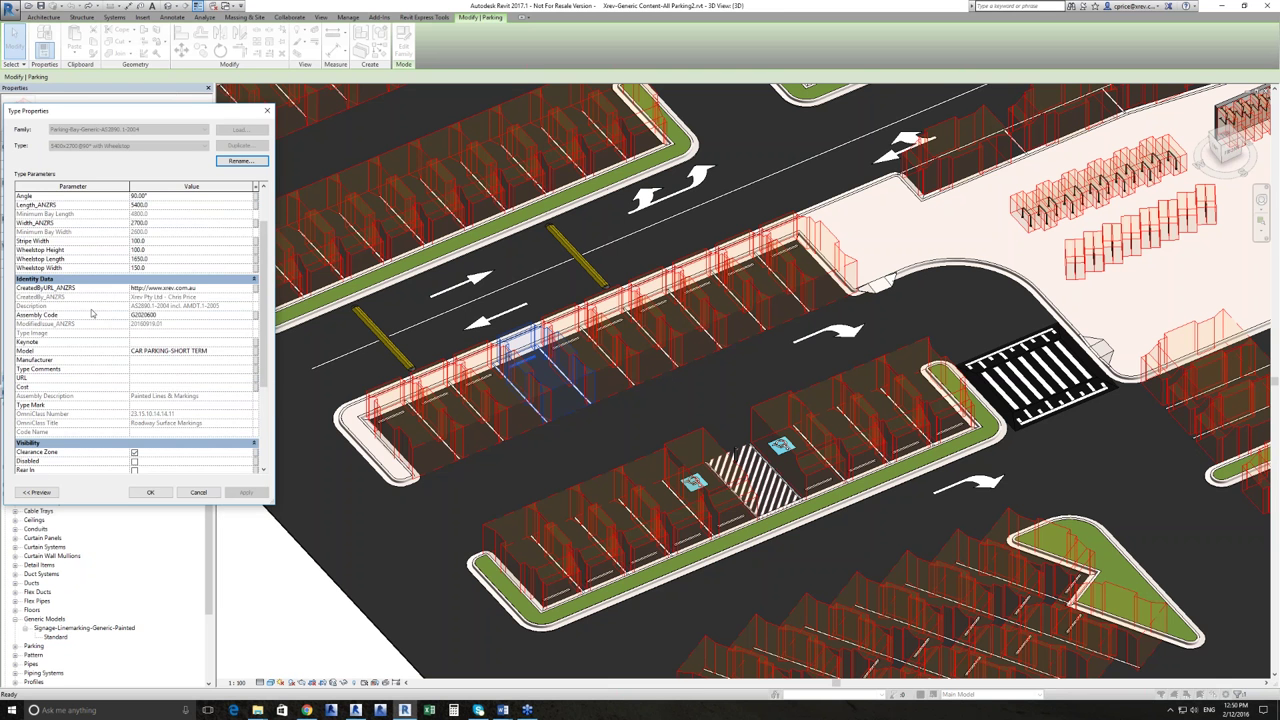
scroll(91, 314, up, 2)
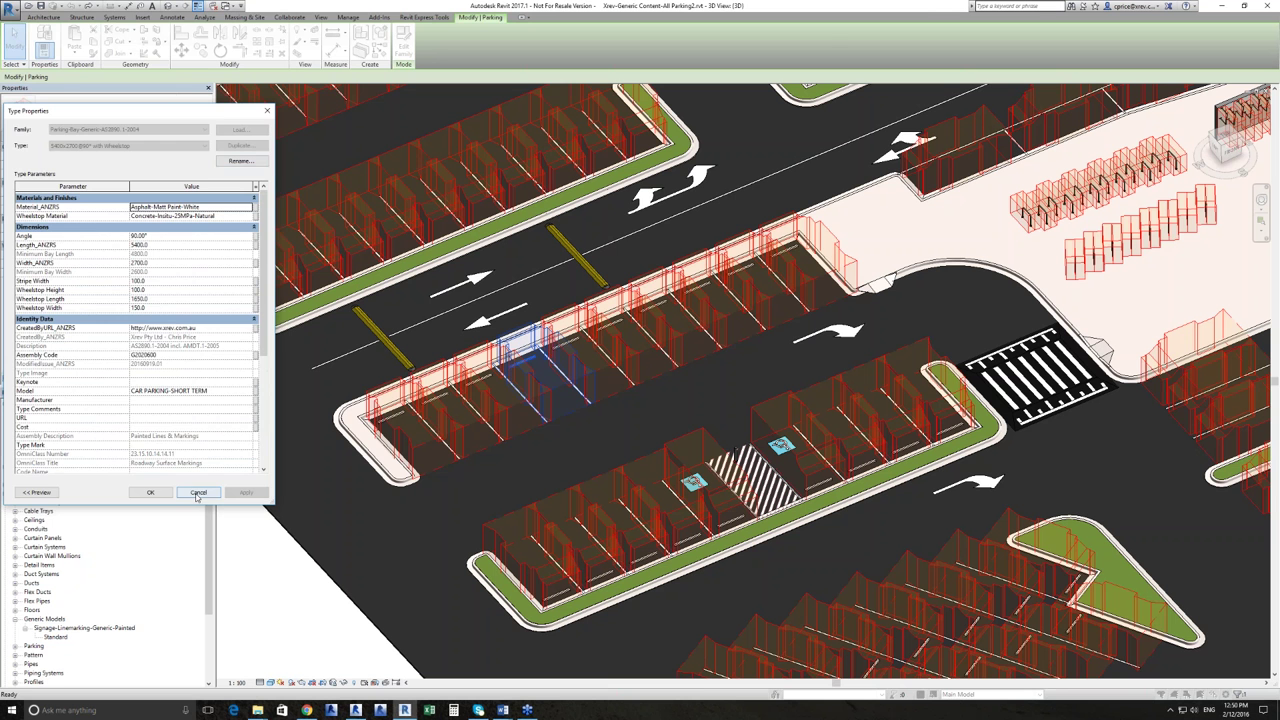
click(198, 493)
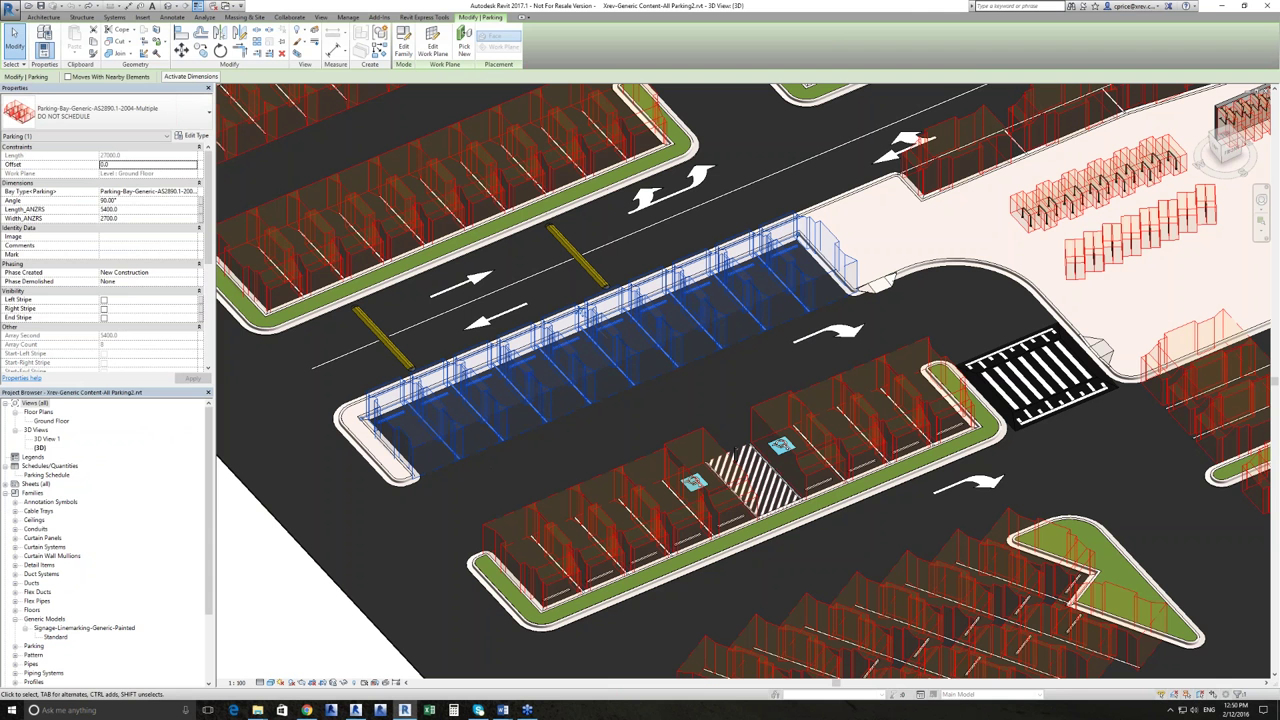
Set the bay type of the selected multiple-bay row to Parking-Bay-Generic-AS2890.1-2004 : 5400x2700@60° with Wheelstop.
click(148, 191)
click(195, 191)
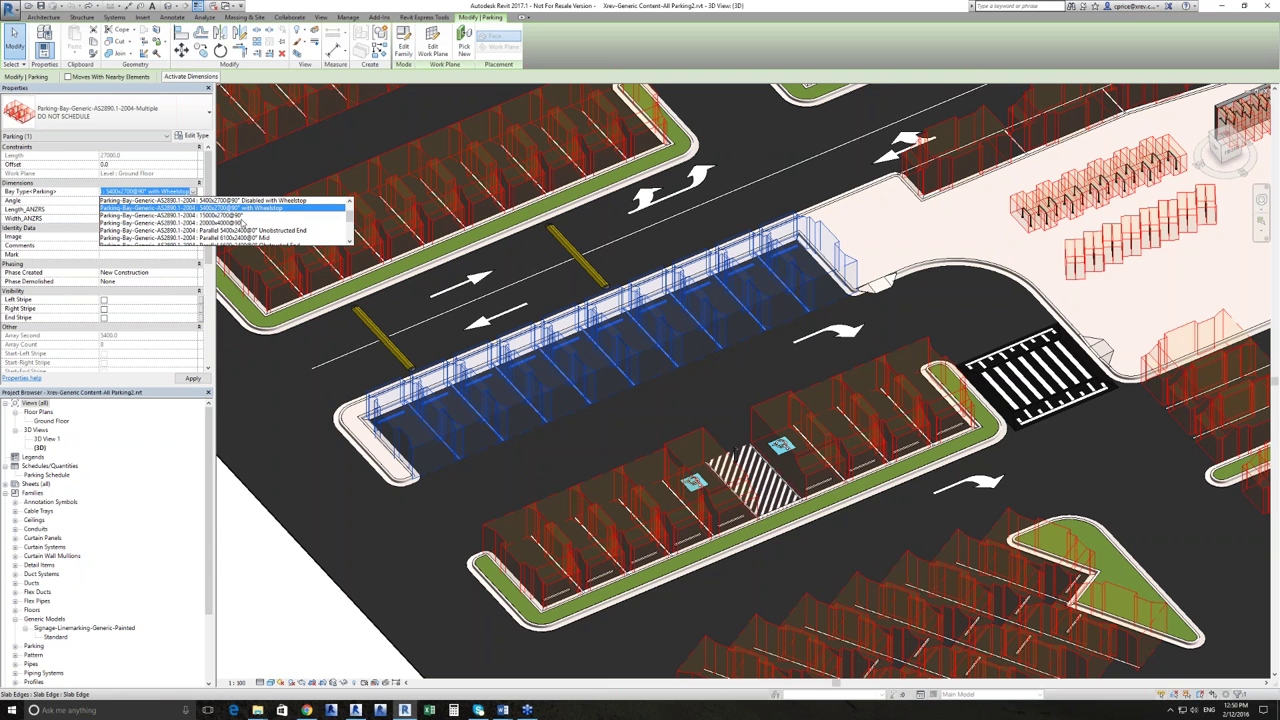
scroll(258, 228, up, 3)
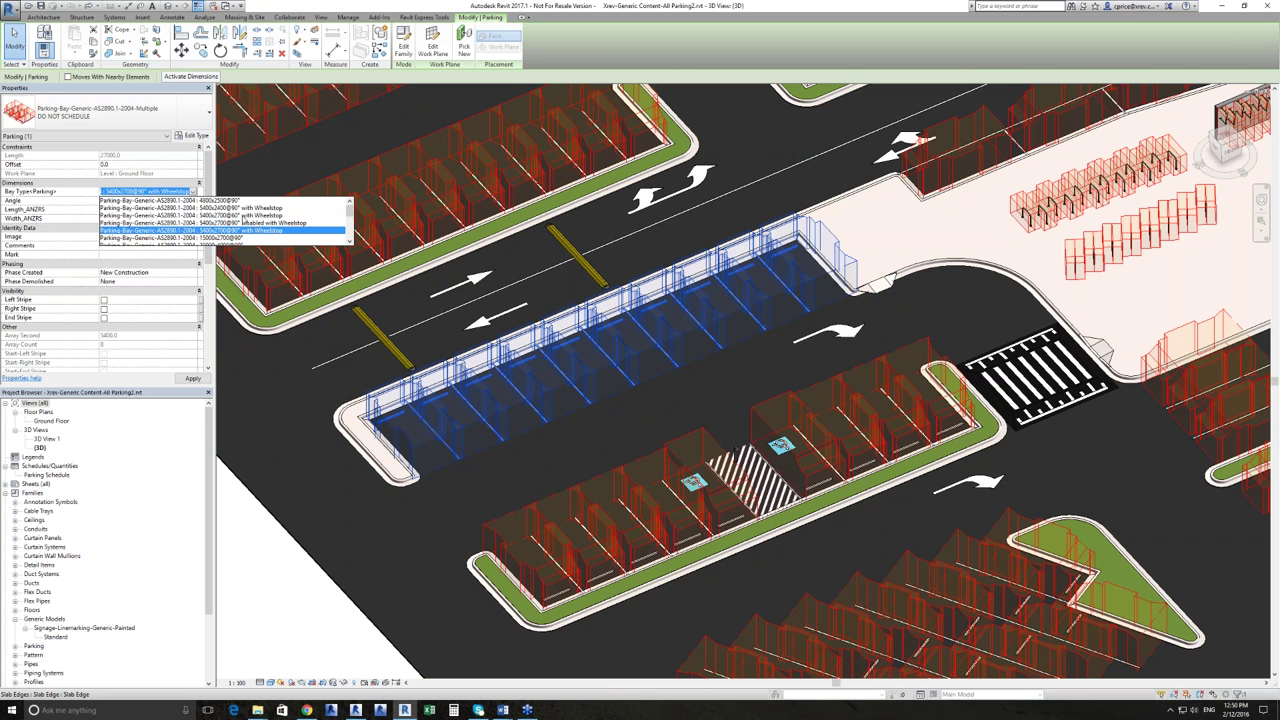
click(244, 229)
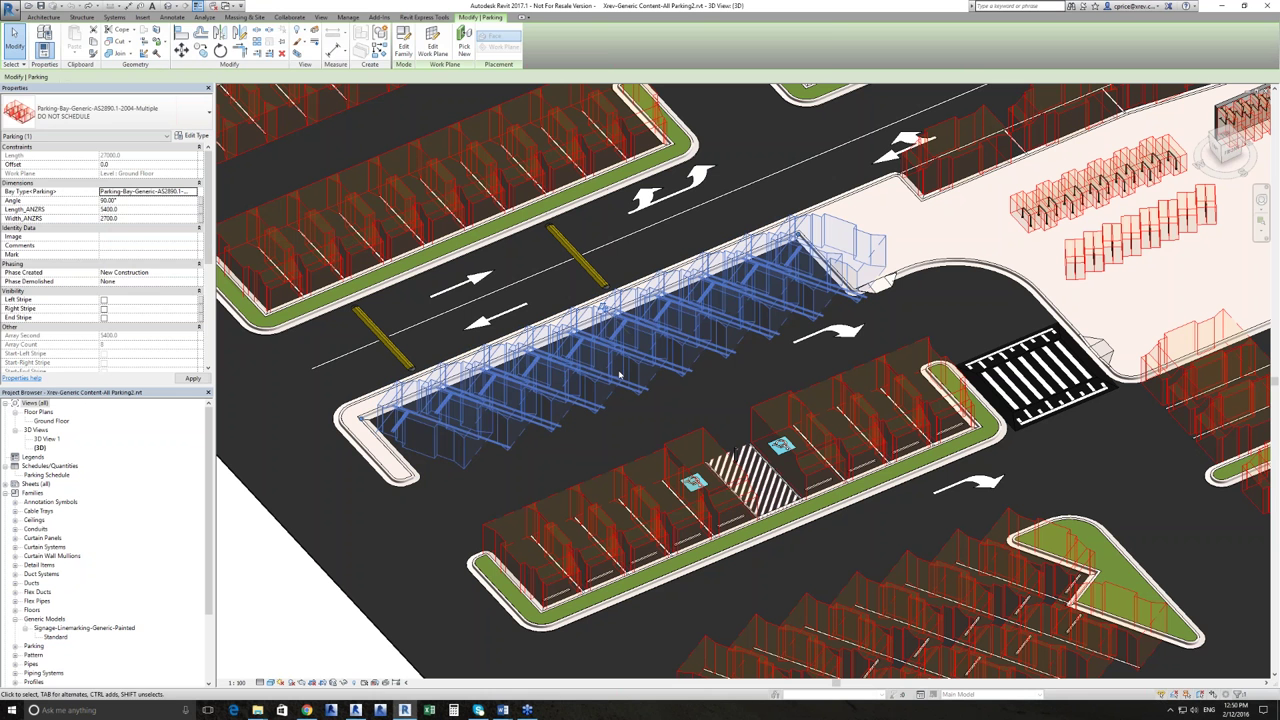
Set the angle of the selected multiple-bay row to 60°, then undo the angle and bay type changes.
click(129, 200)
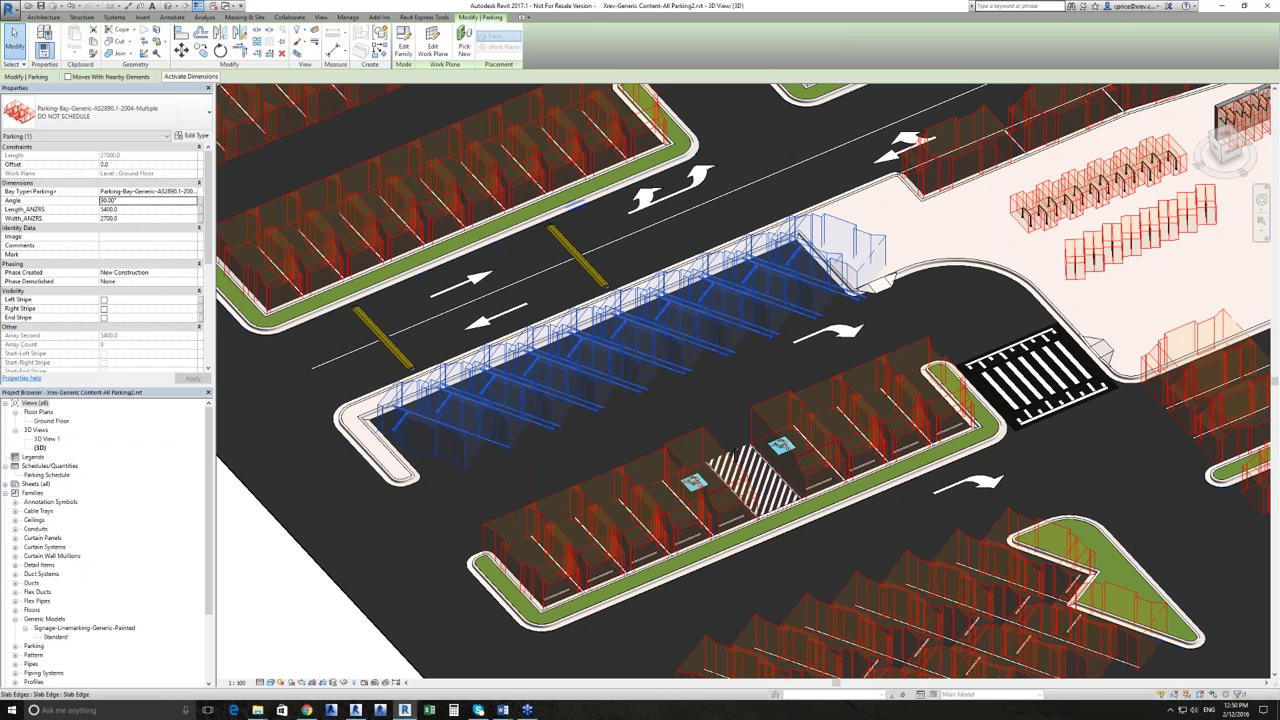
text(60)
key(Return)
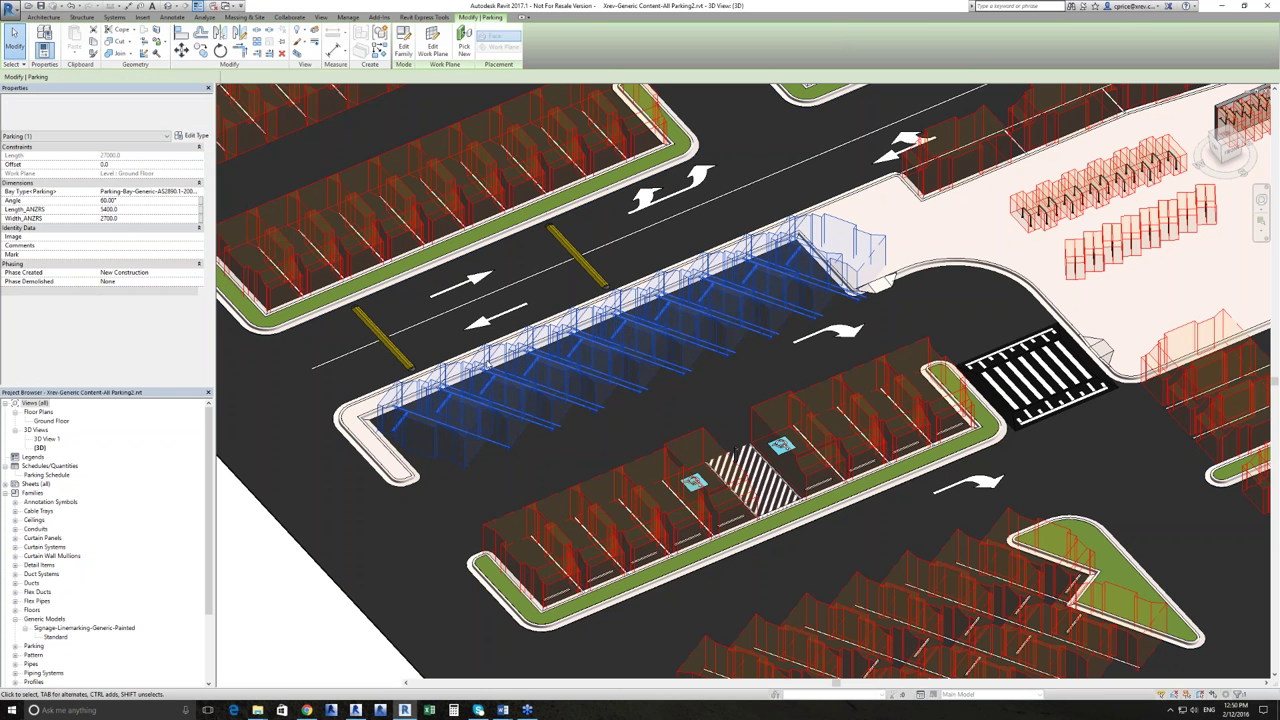
click(647, 434)
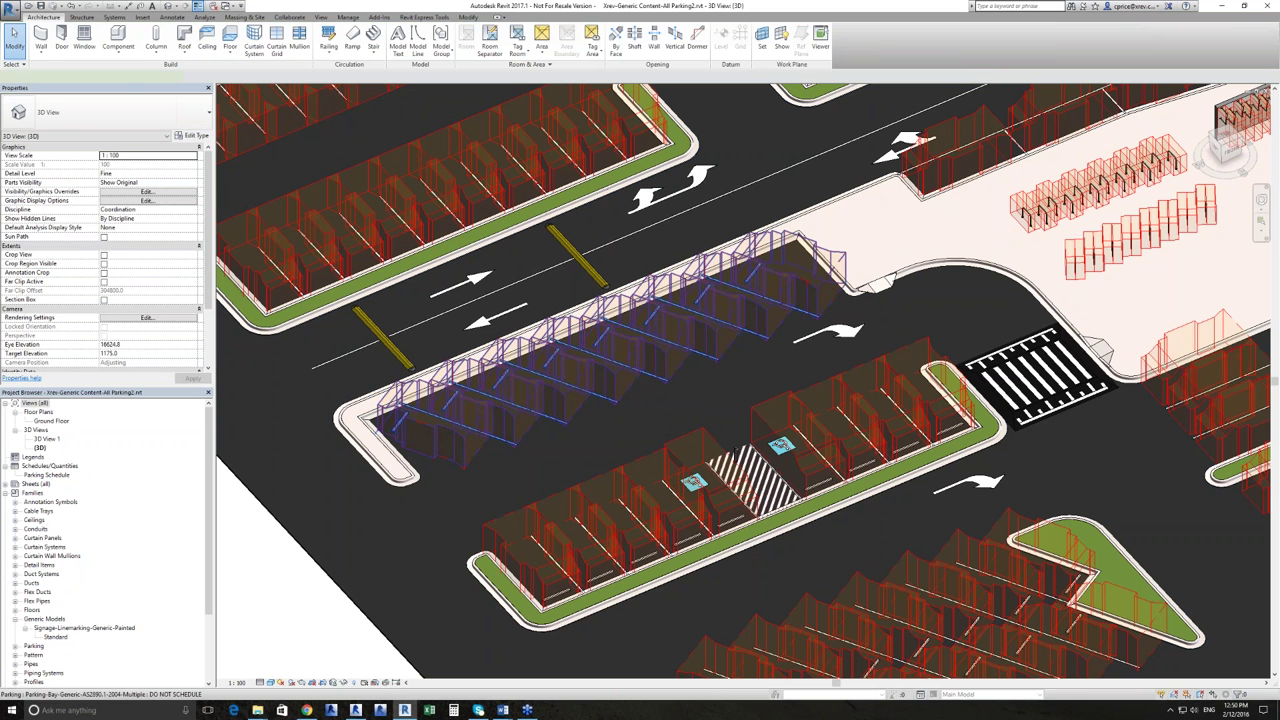
click(659, 415)
key(Escape)
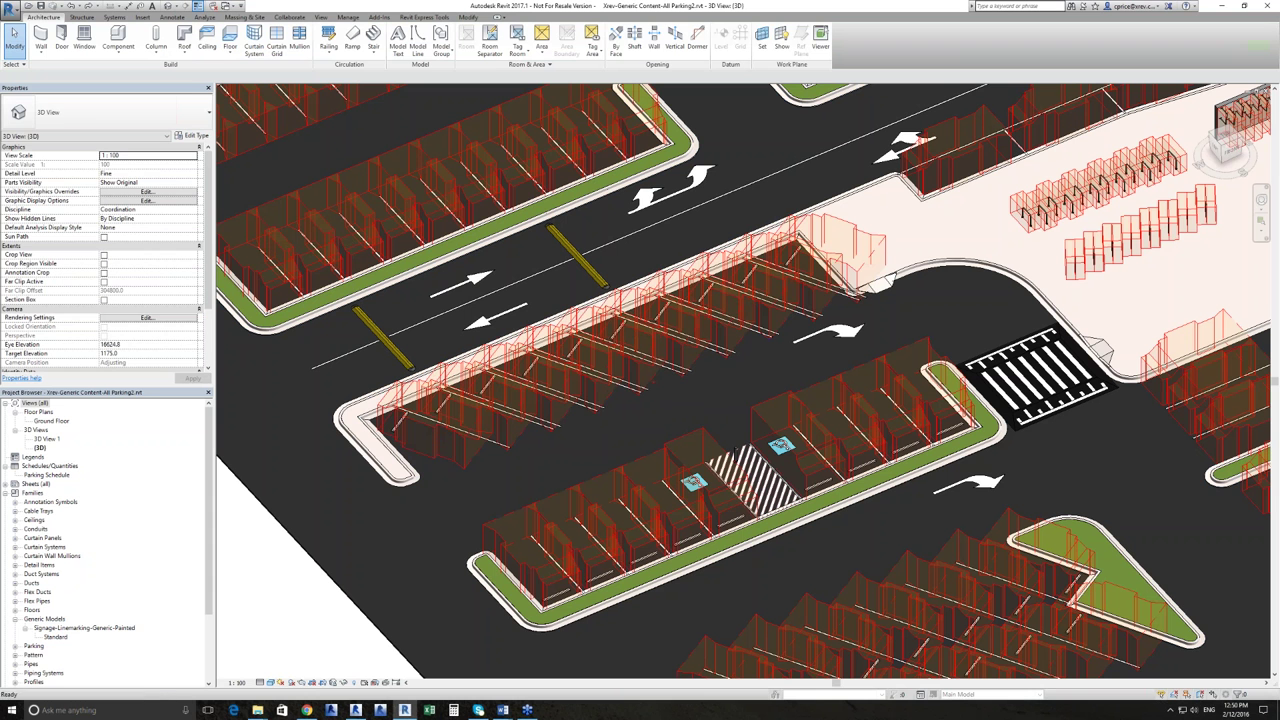
key(ctrl+z)
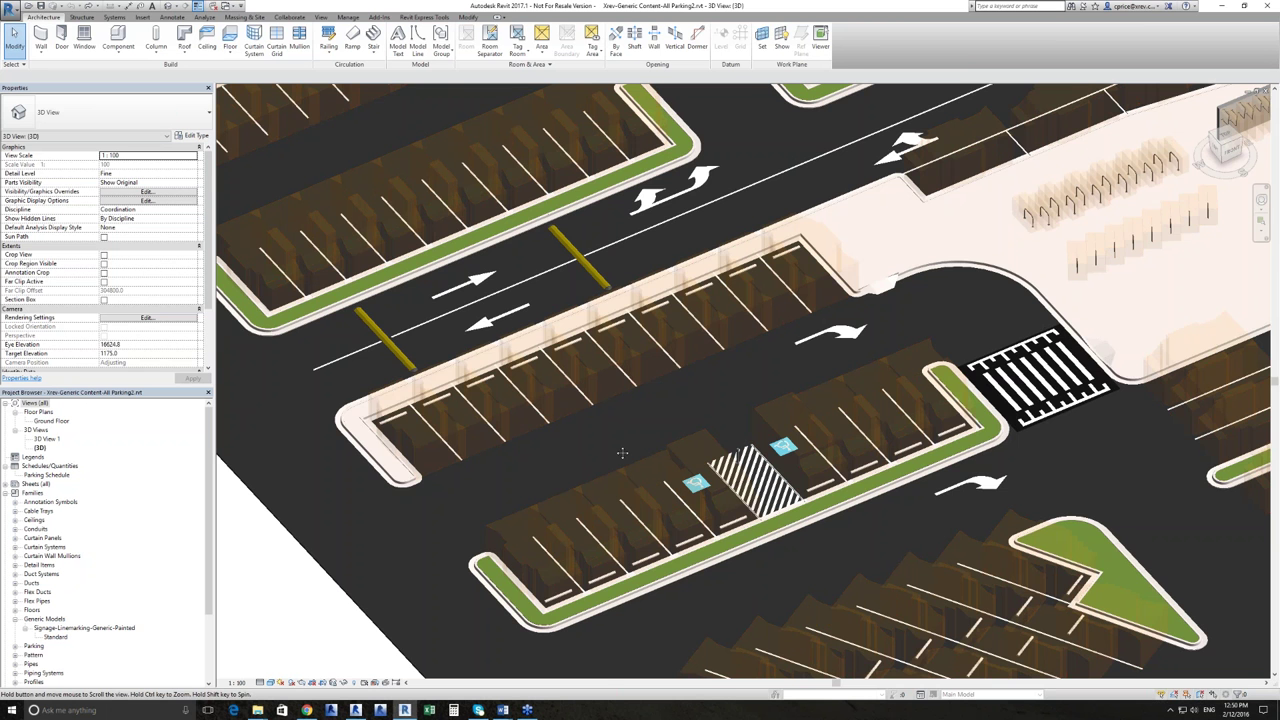
Open the type properties of the Type 2 road hump, review its Profile Type options, and close them without changes.
middle_drag(401, 341, 494, 441)
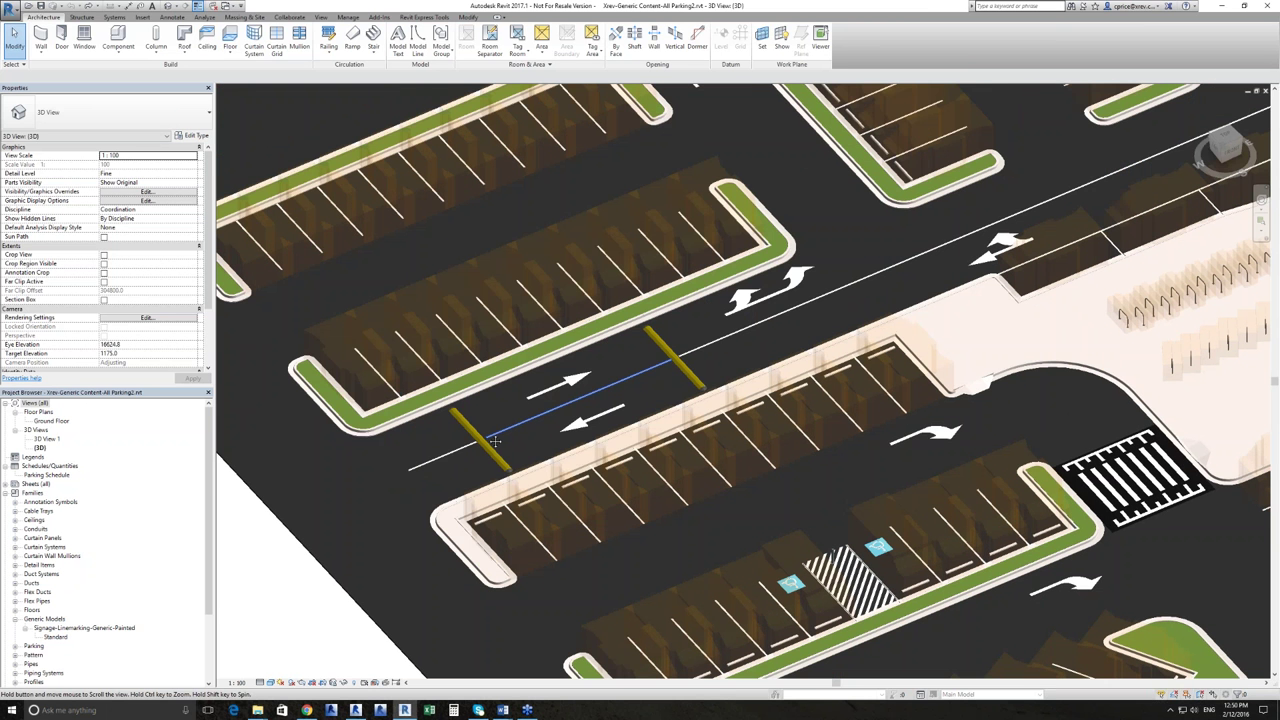
click(494, 441)
scroll(494, 441, up, 2)
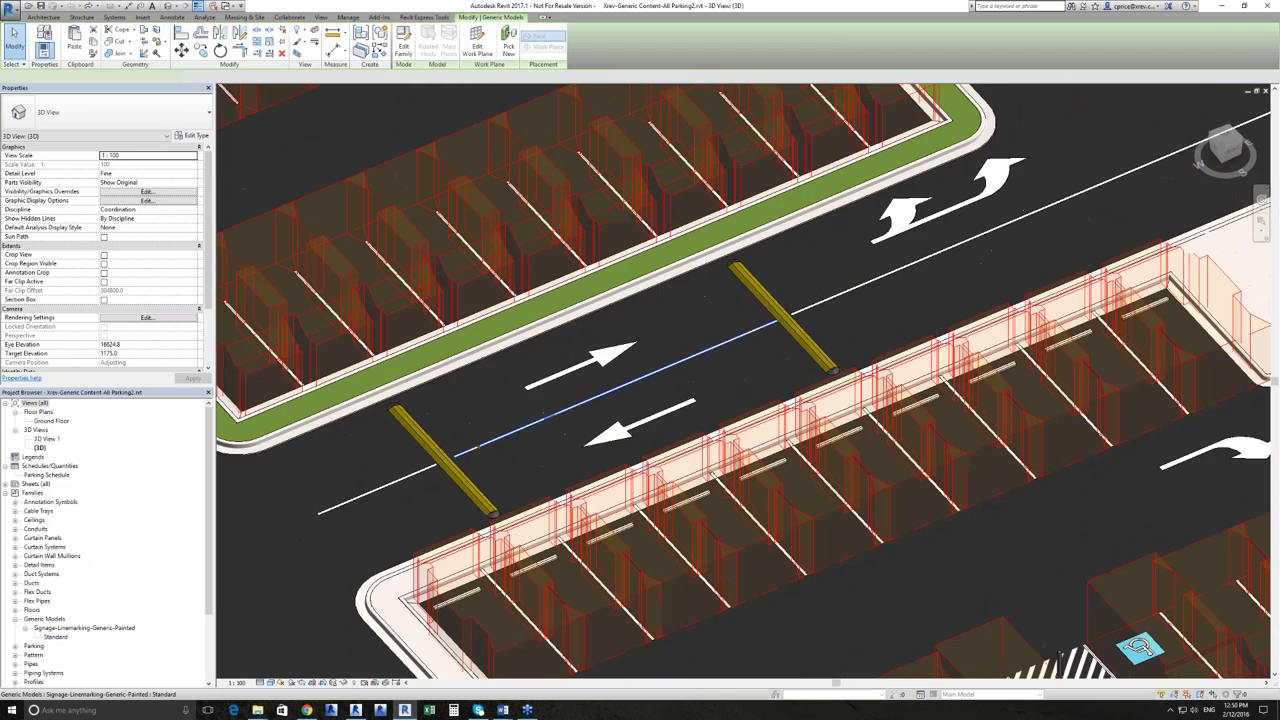
key(Escape)
click(783, 315)
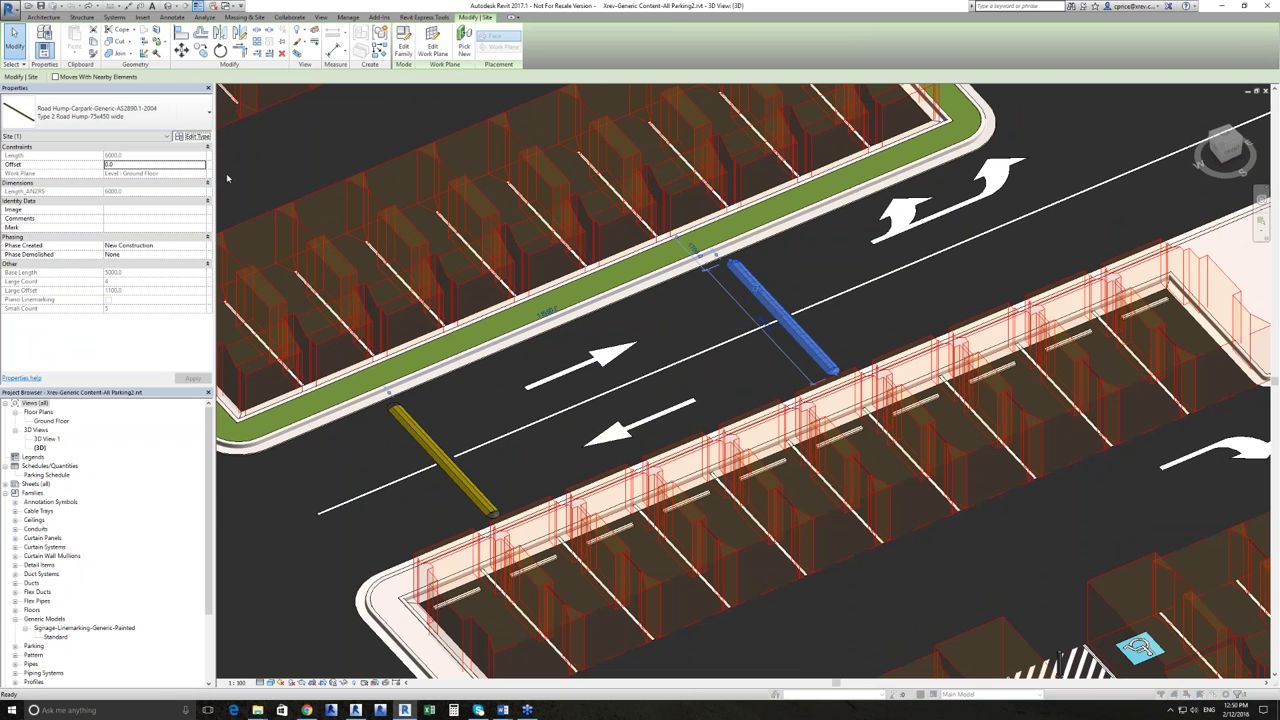
click(191, 136)
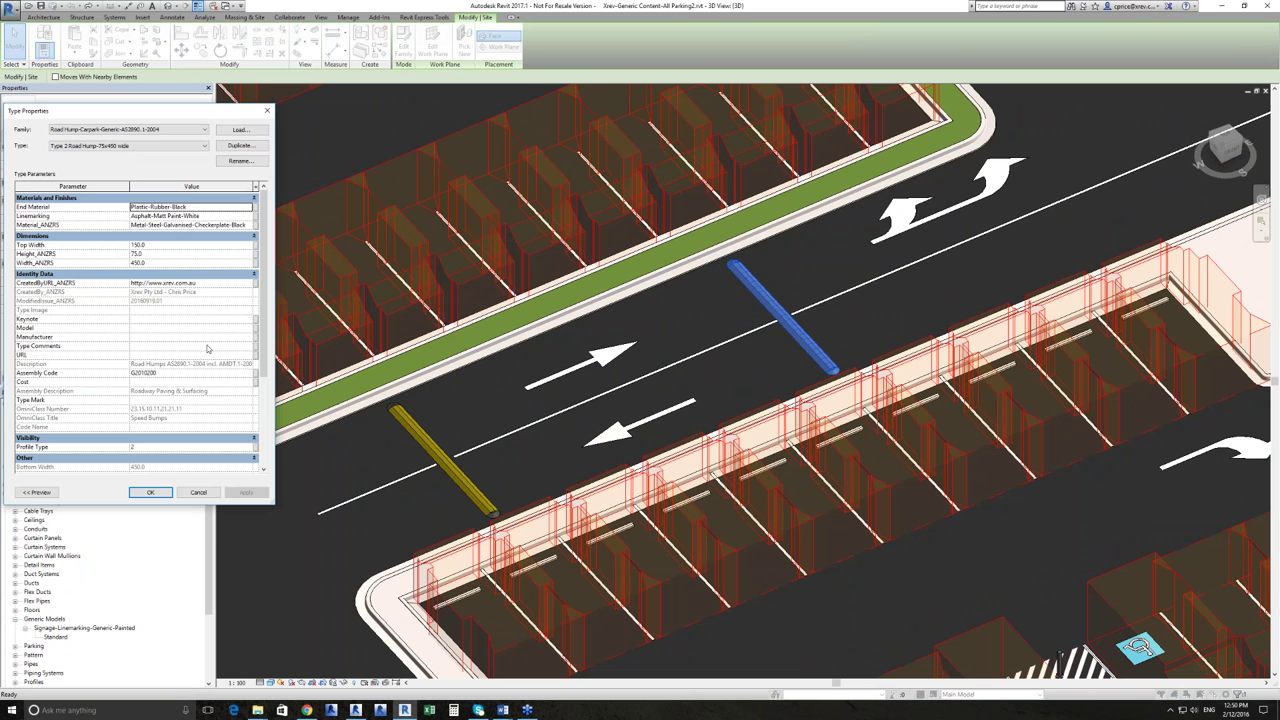
scroll(160, 345, down, 4)
mouse_move(113, 338)
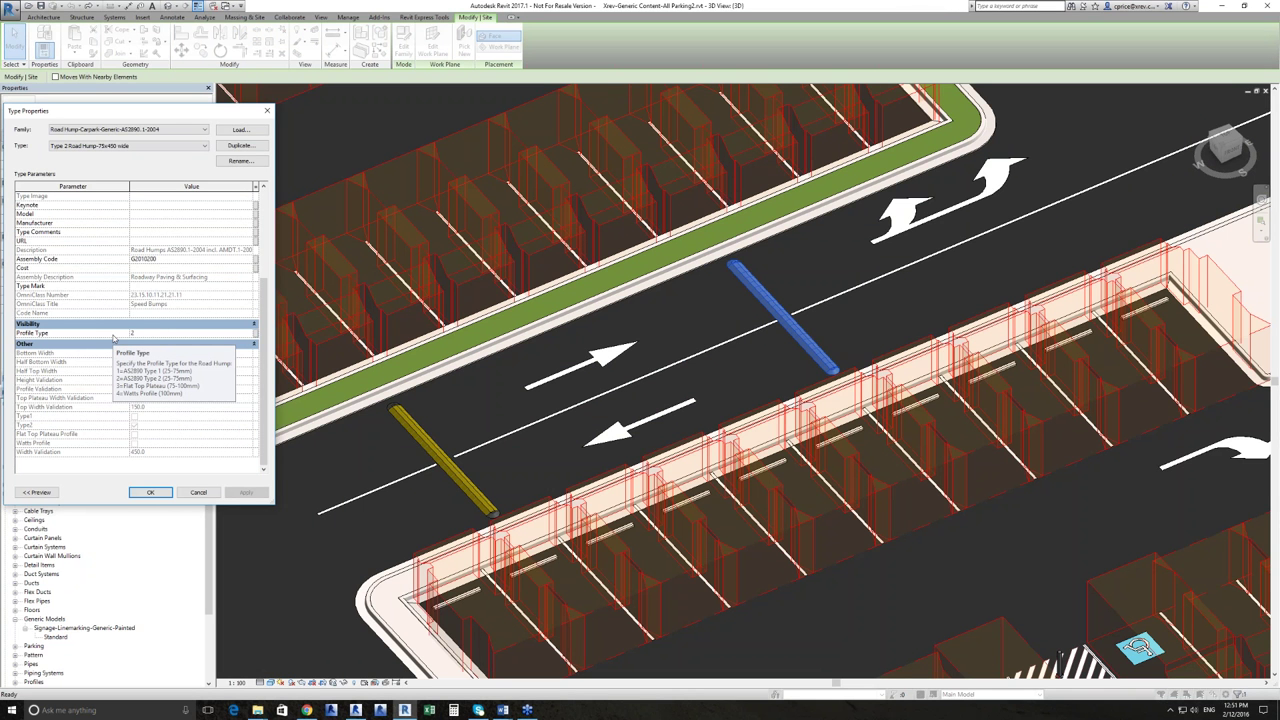
click(198, 493)
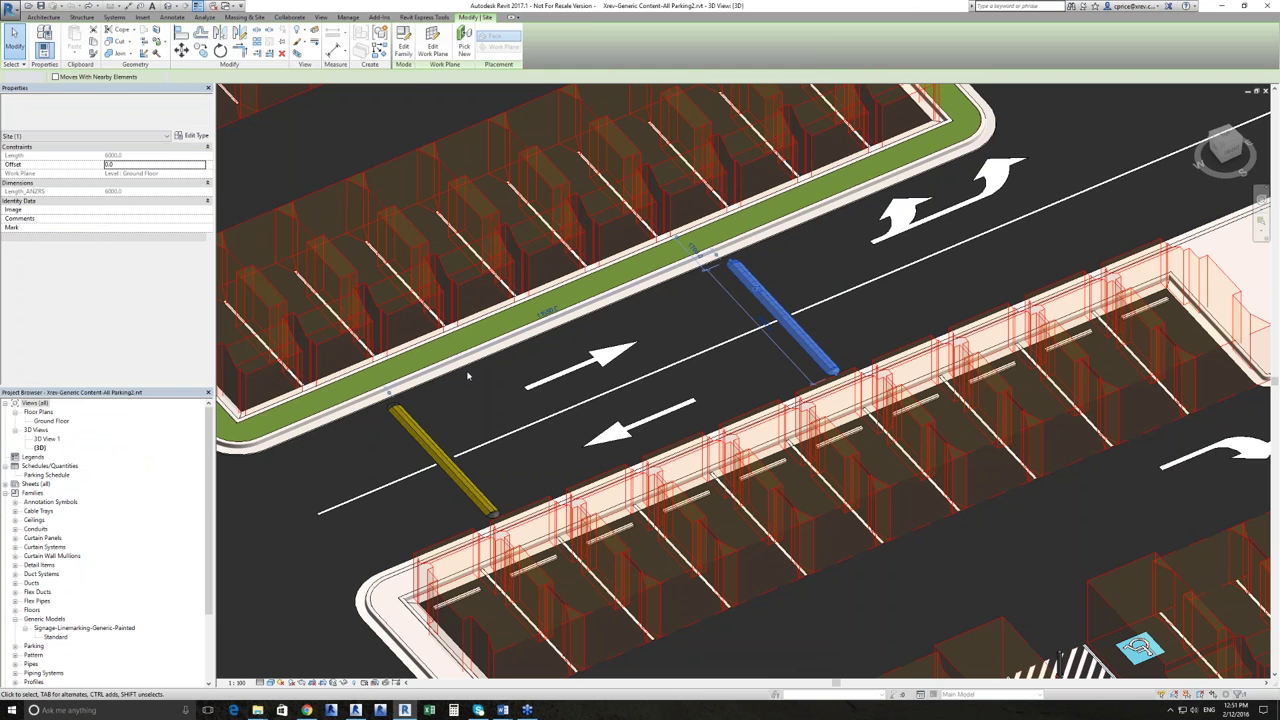
key(Escape)
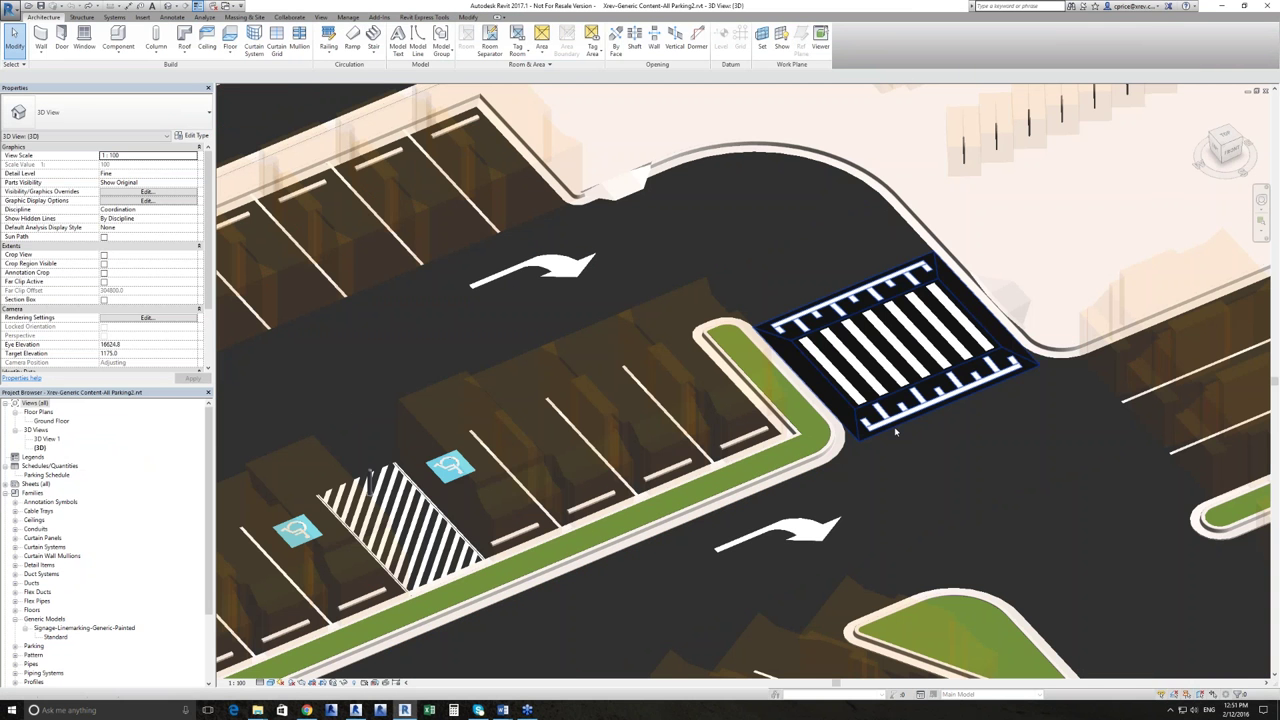
Try stretching and rotating the pedestrian crossing stripes by their end point, then restore the original crossing.
click(896, 431)
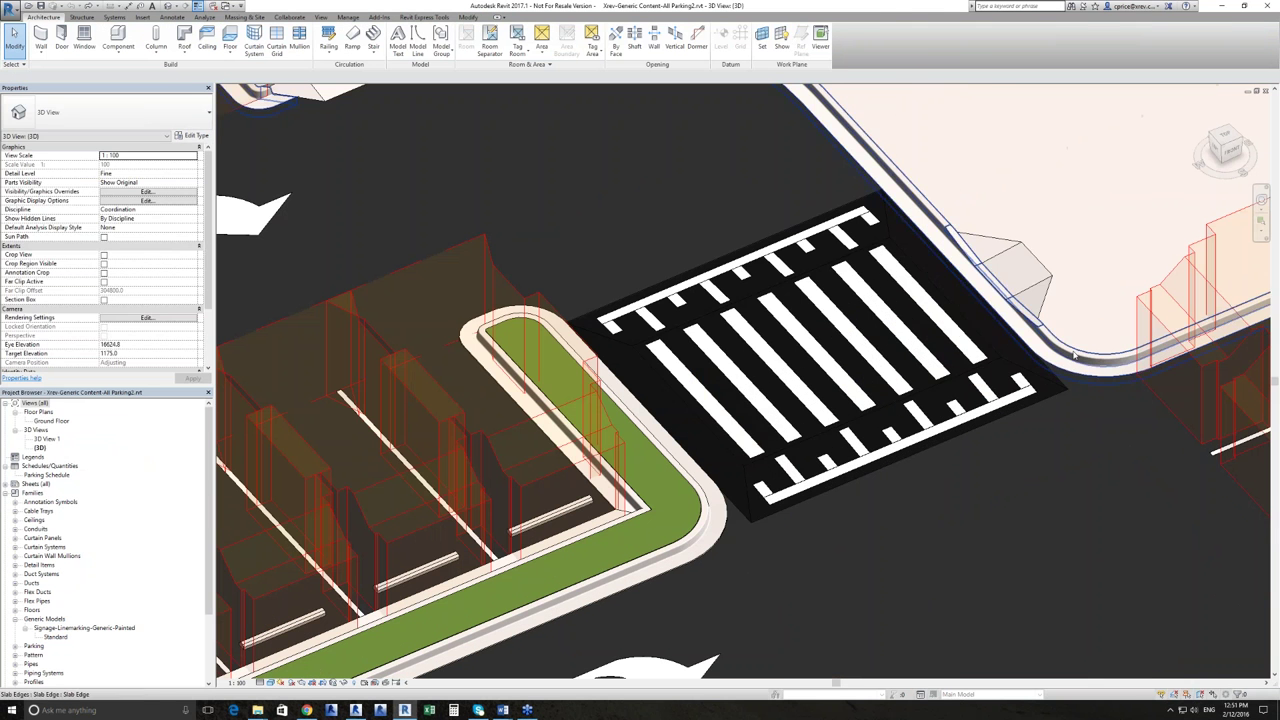
click(862, 338)
click(864, 342)
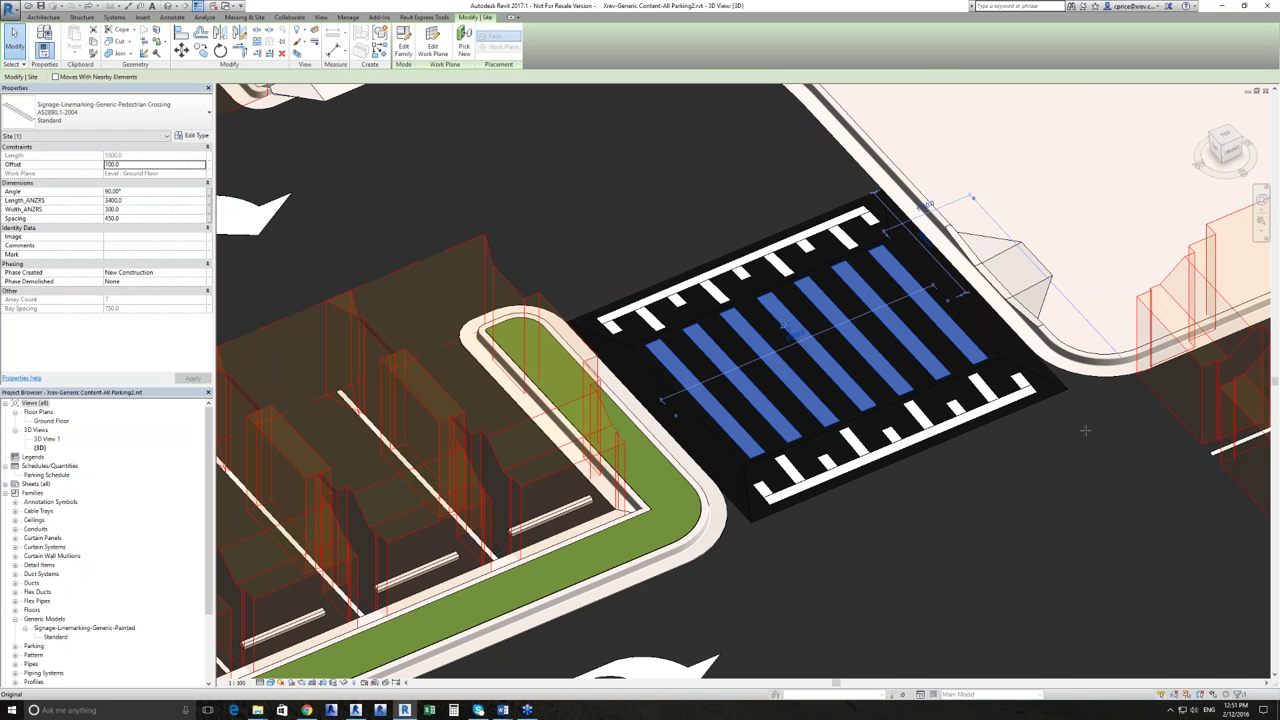
click(1085, 430)
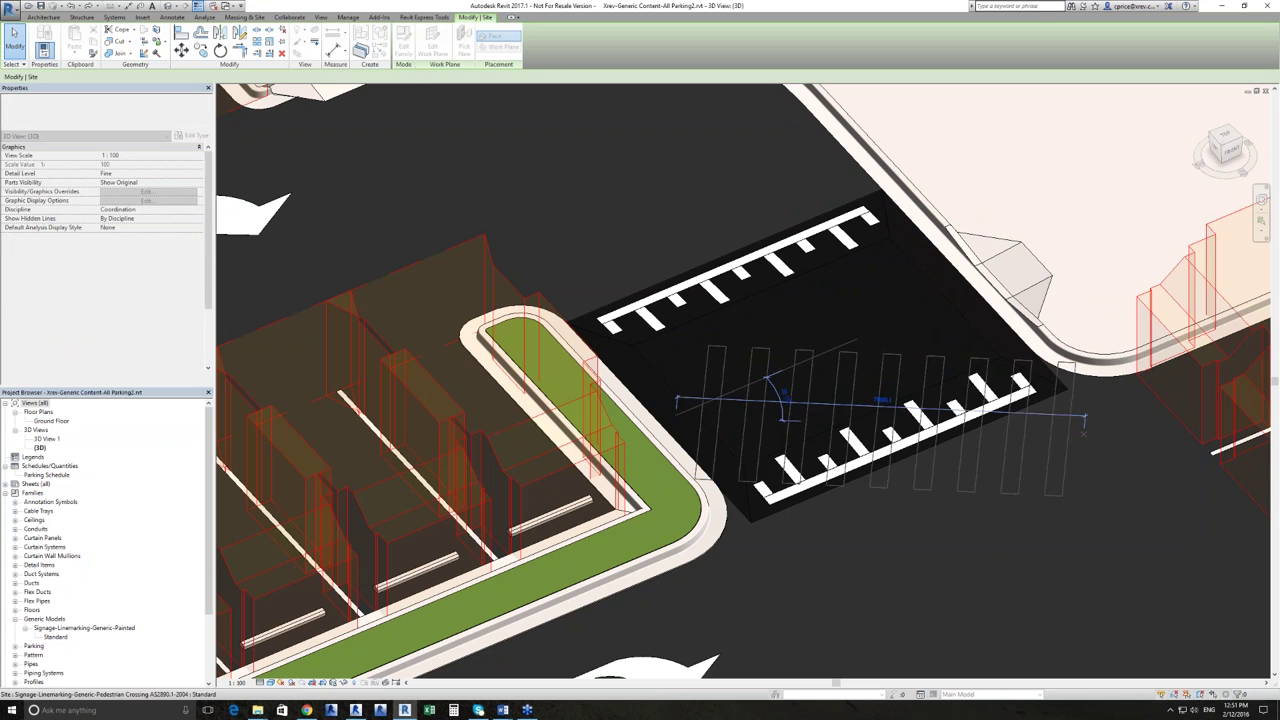
click(1028, 376)
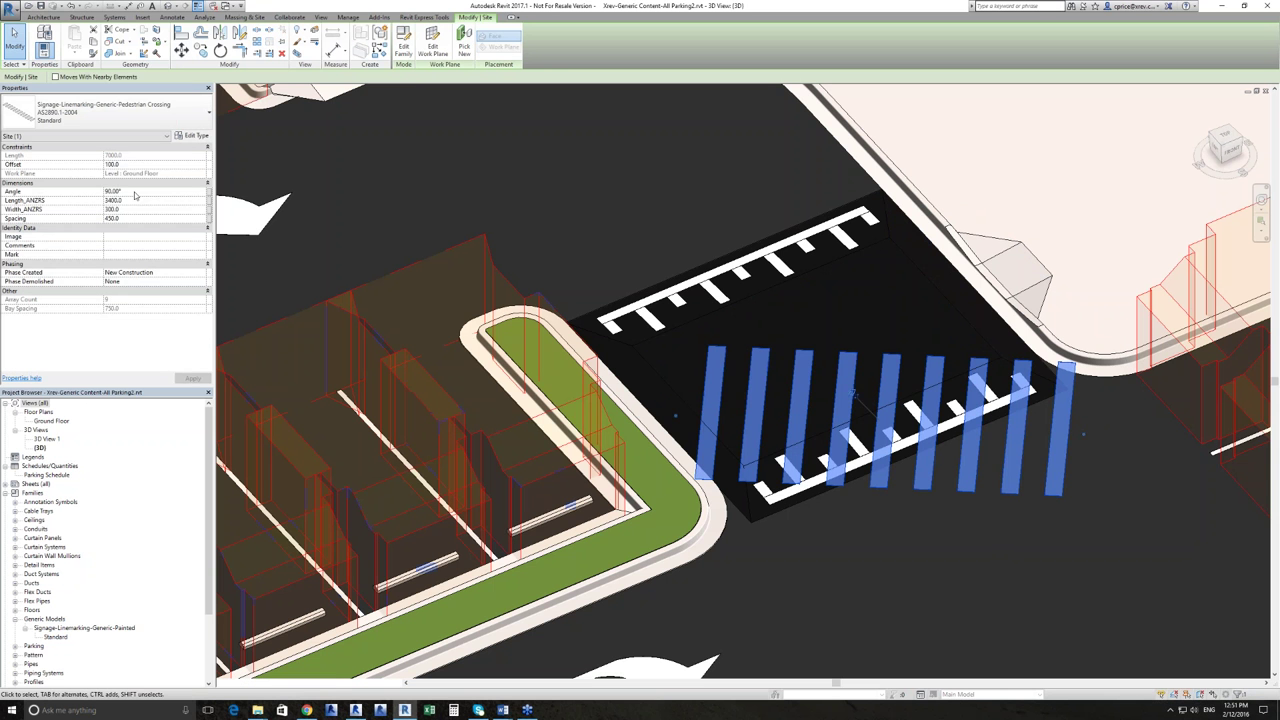
click(869, 312)
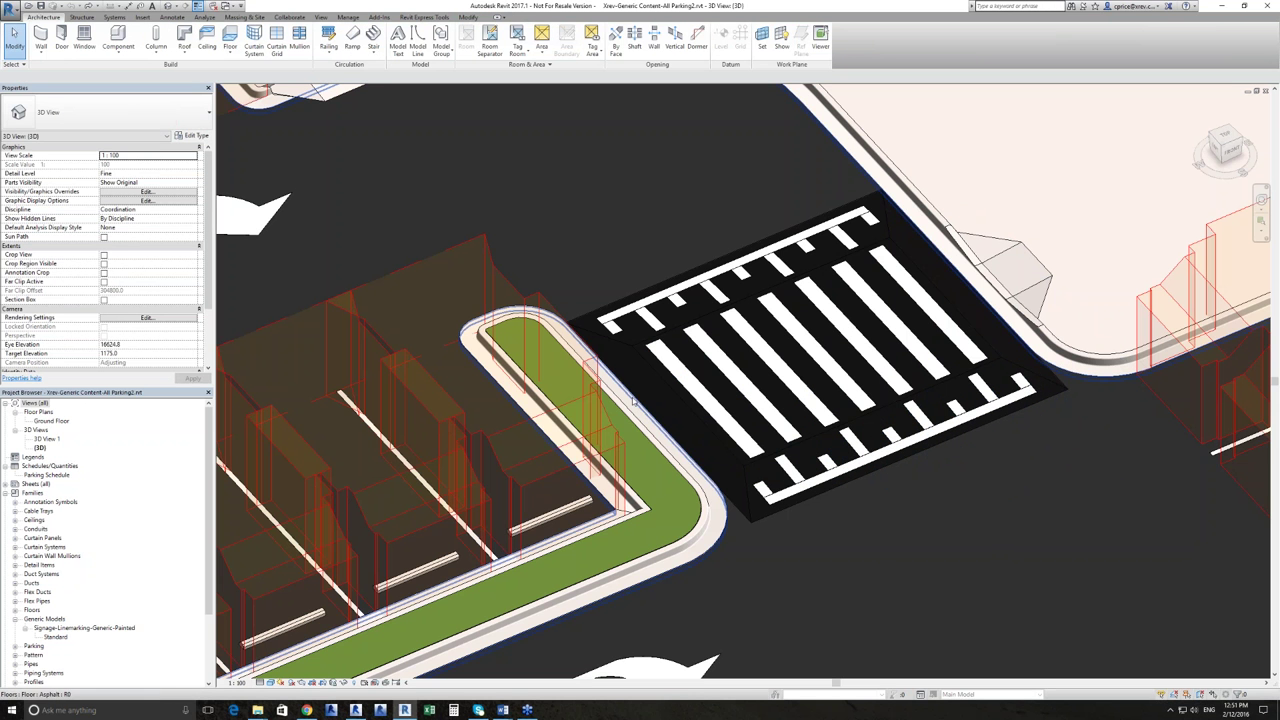
Inspect the attached kerb ramp on the footpath edge near the pedestrian crossing, then clear the selection.
scroll(633, 398, down, 5)
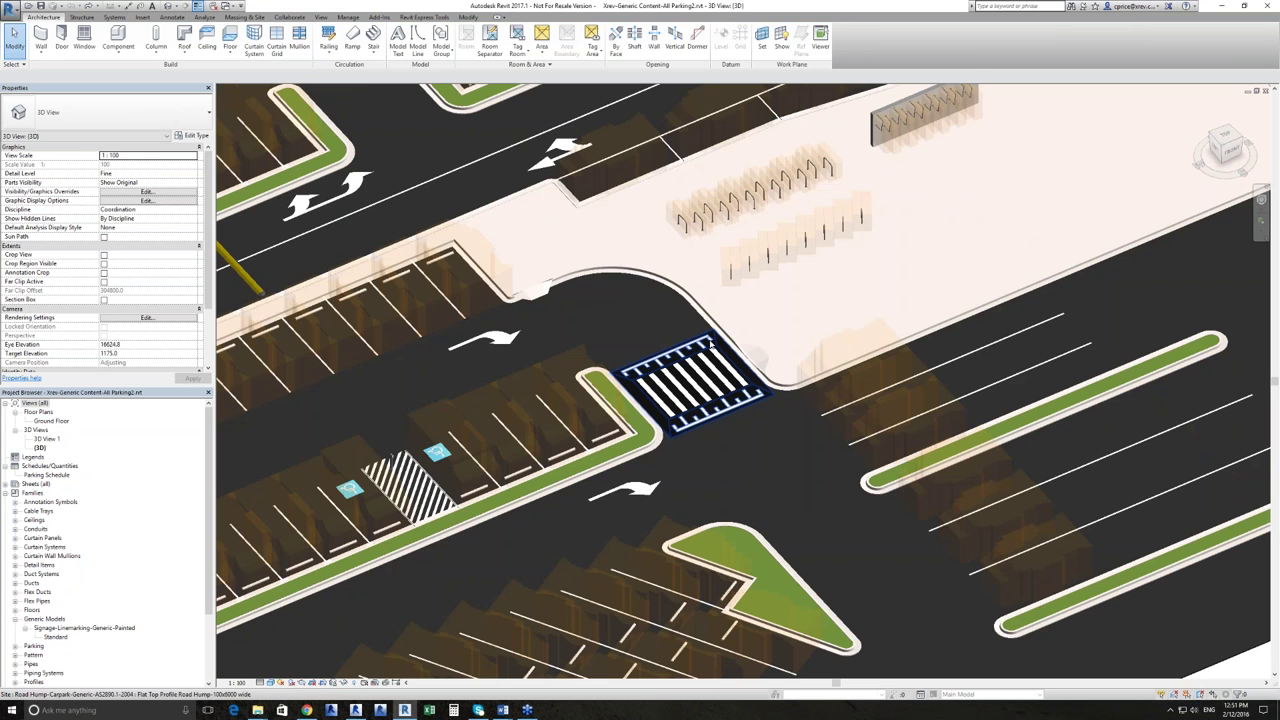
scroll(710, 340, up, 5)
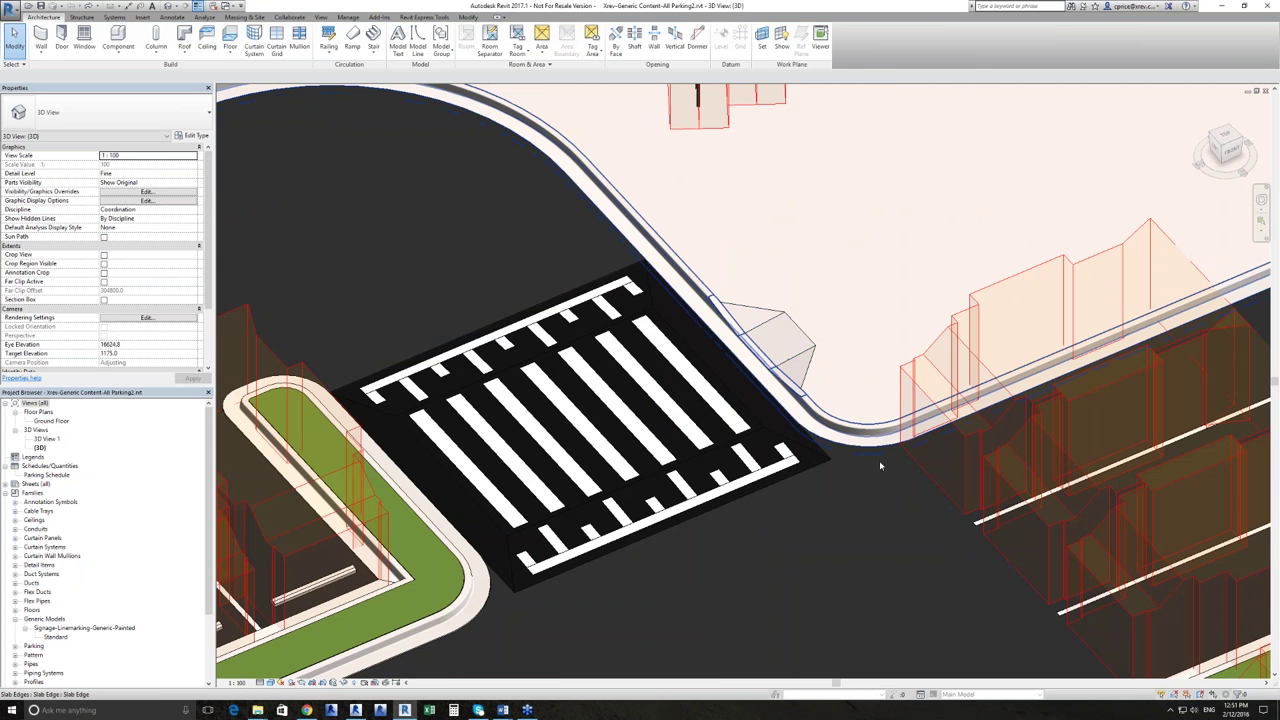
shift+middle_drag(879, 460, 460, 350)
click(430, 345)
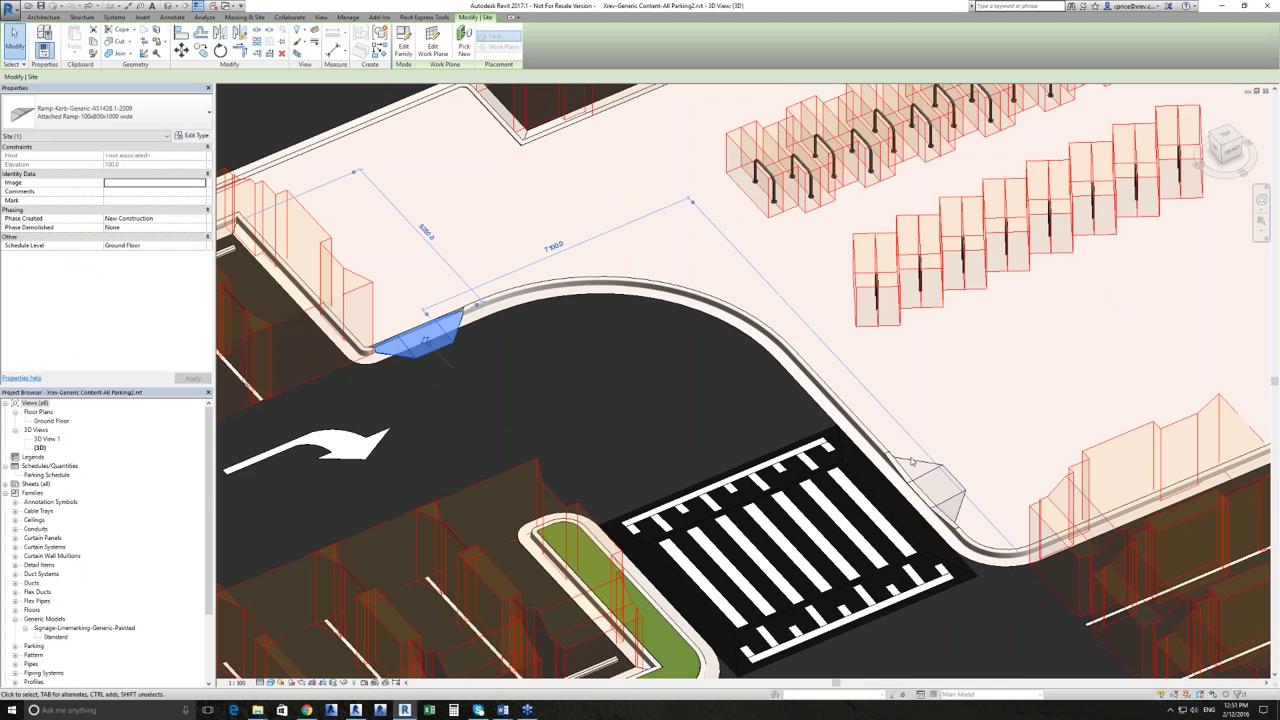
key(Escape)
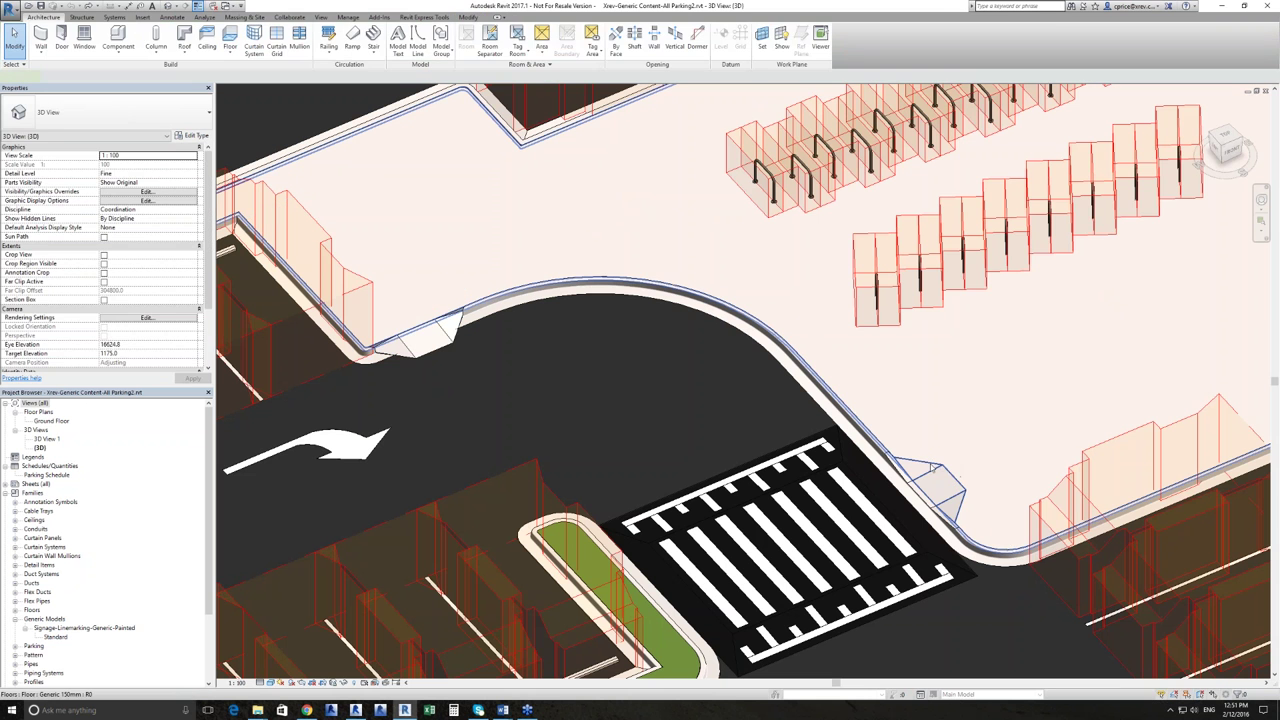
key(ctrl+Left)
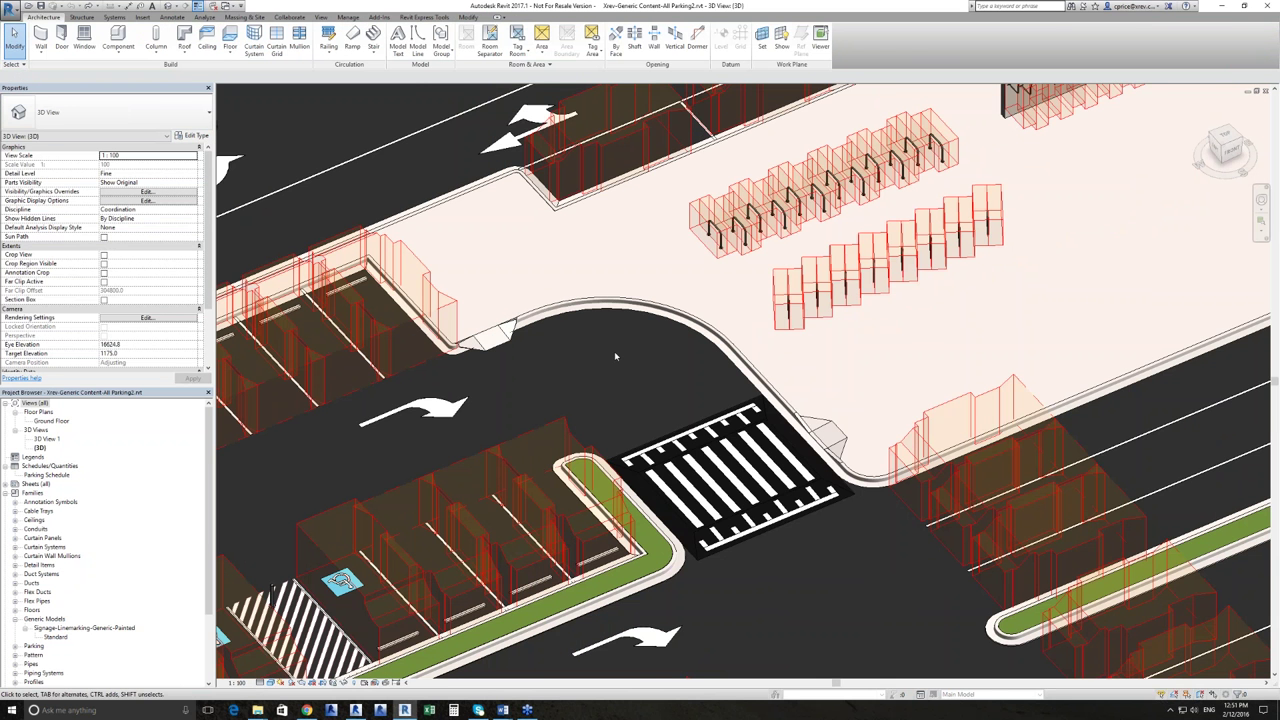
Select the angled base-mounted bicycle parking row on the footpath and examine its racks and parameters.
scroll(614, 351, down, 2)
middle_drag(614, 351, 848, 241)
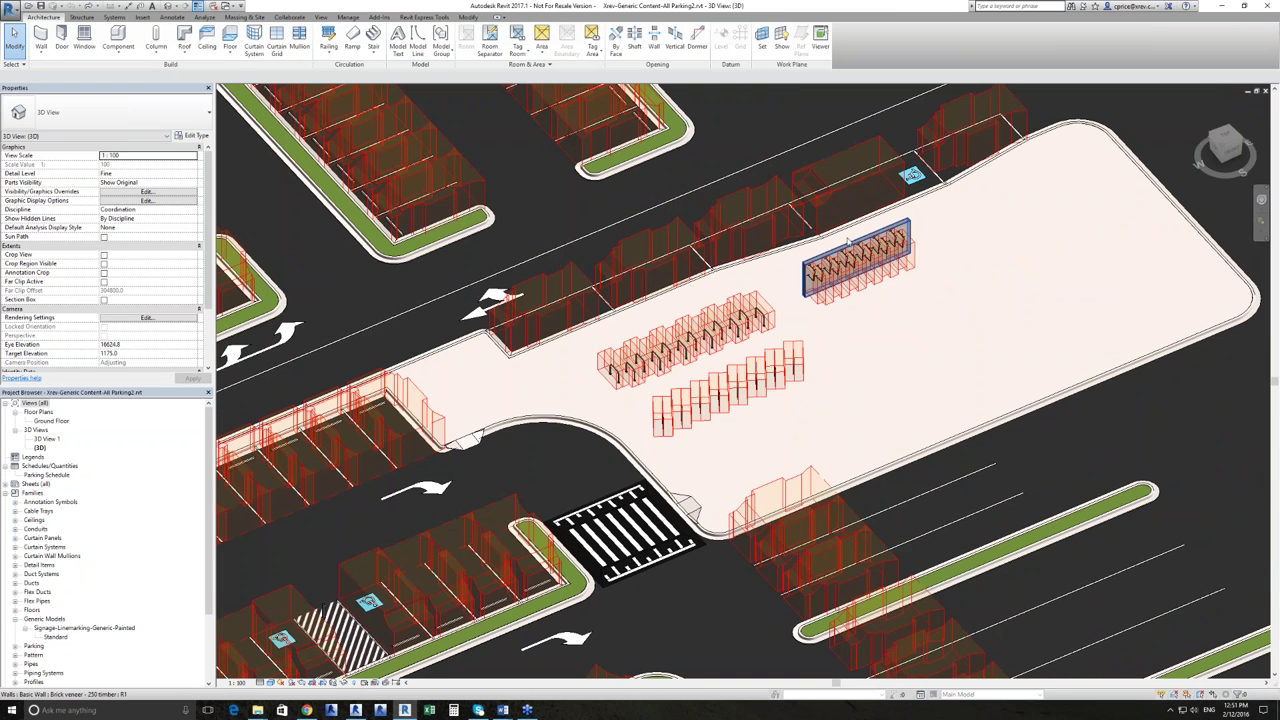
click(748, 398)
scroll(760, 422, up, 2)
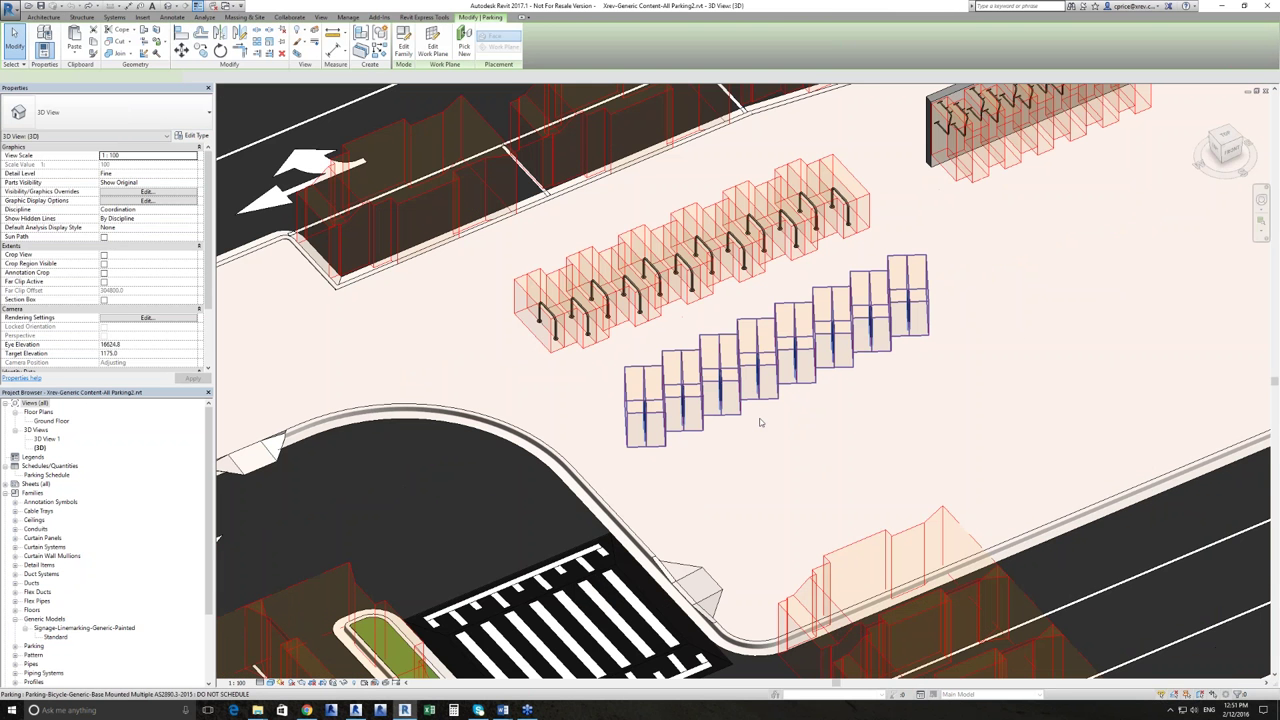
shift+middle_drag(760, 422, 663, 405)
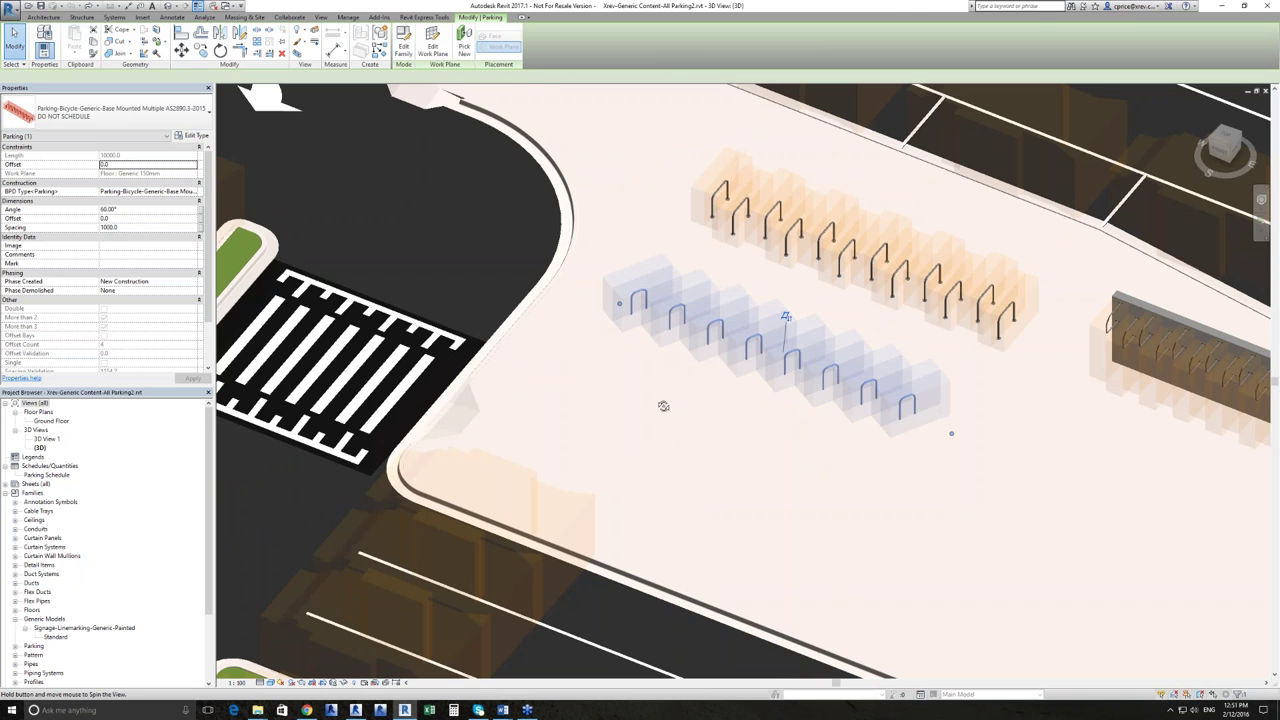
scroll(663, 405, up, 2)
Review the angle, offset and spacing of the staggered bicycle parking row, then inspect its first nested rack.
click(657, 440)
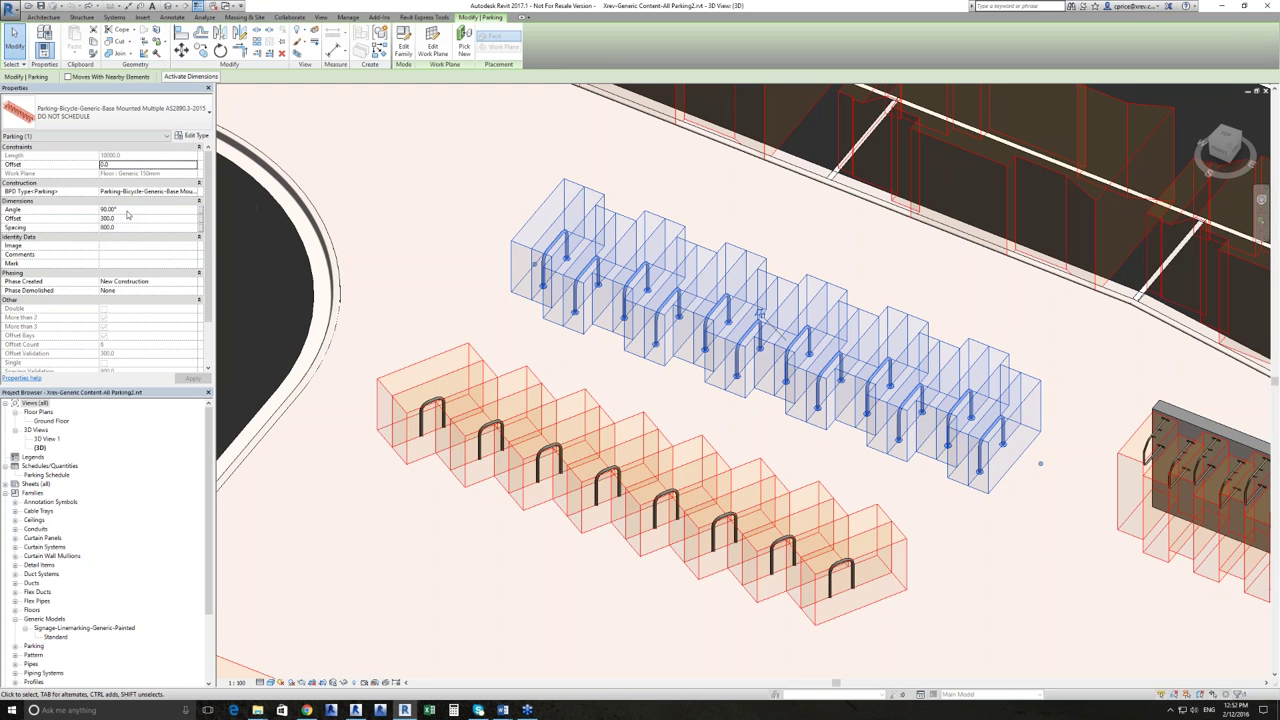
click(127, 211)
click(127, 219)
text(300)
key(Tab)
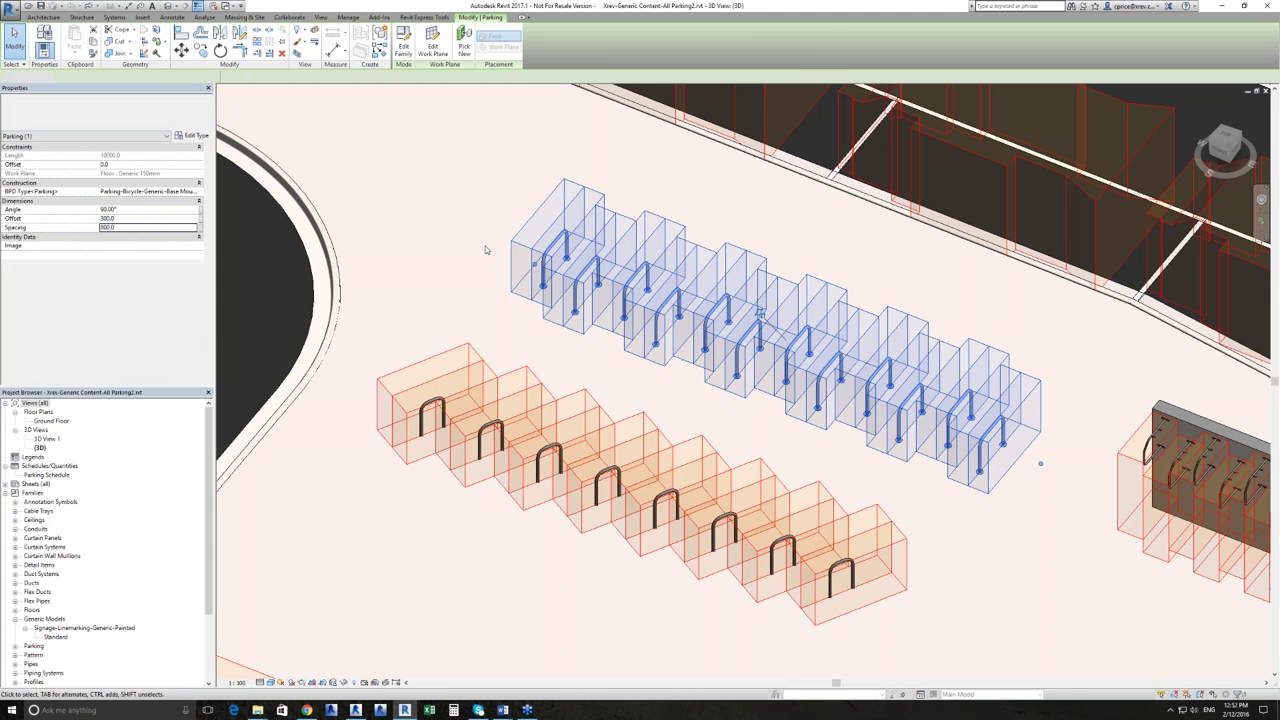
click(540, 250)
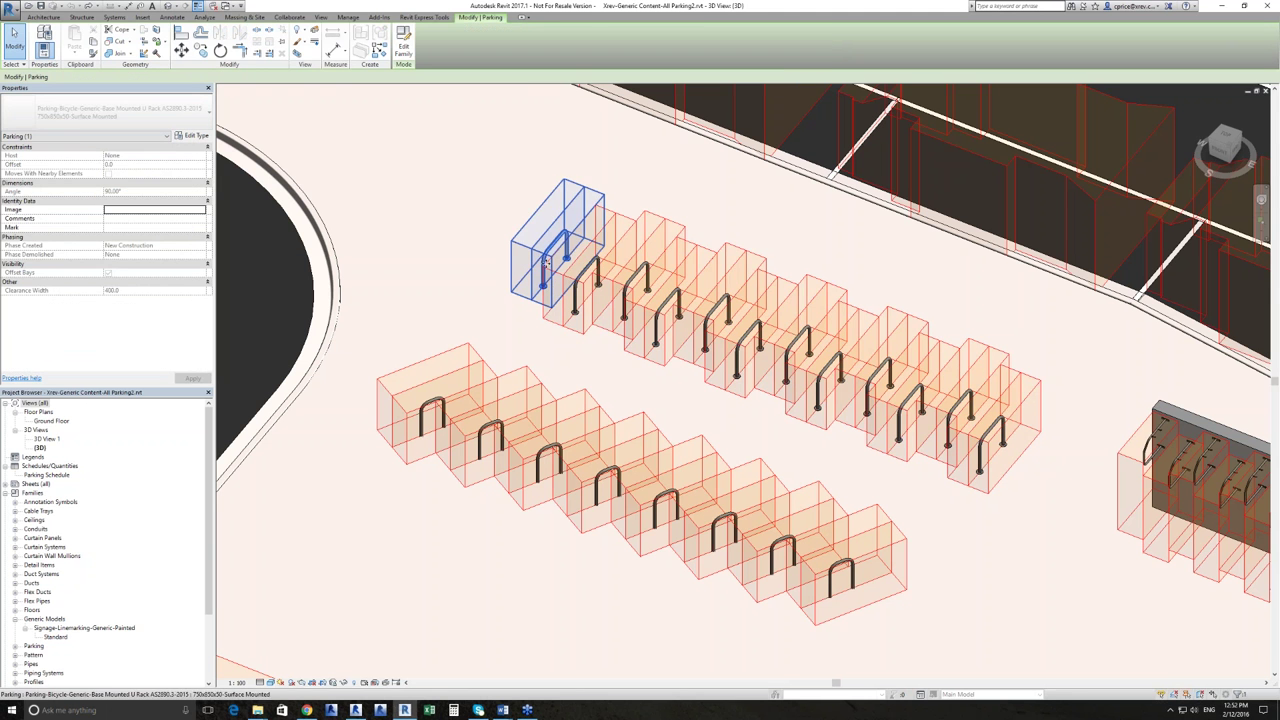
click(439, 245)
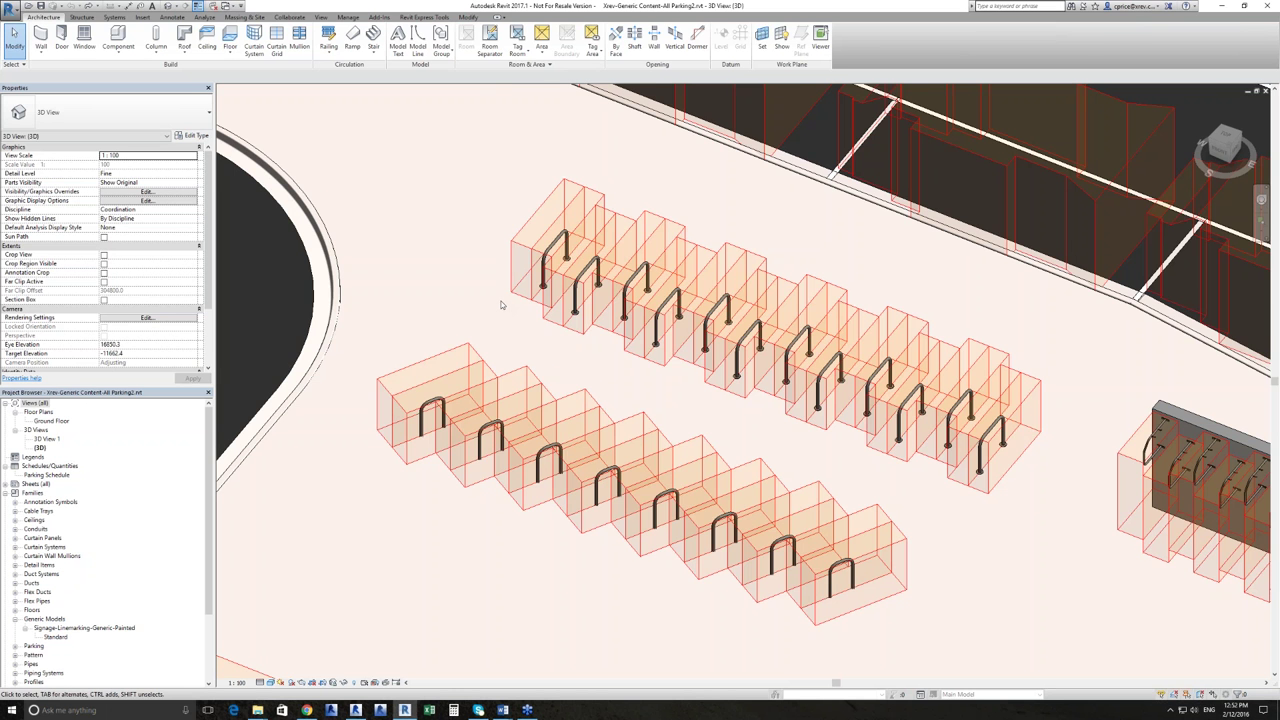
Inspect the wall-mounted bicycle parking row from both sides of its wall, then clear the selection.
scroll(502, 305, down, 2)
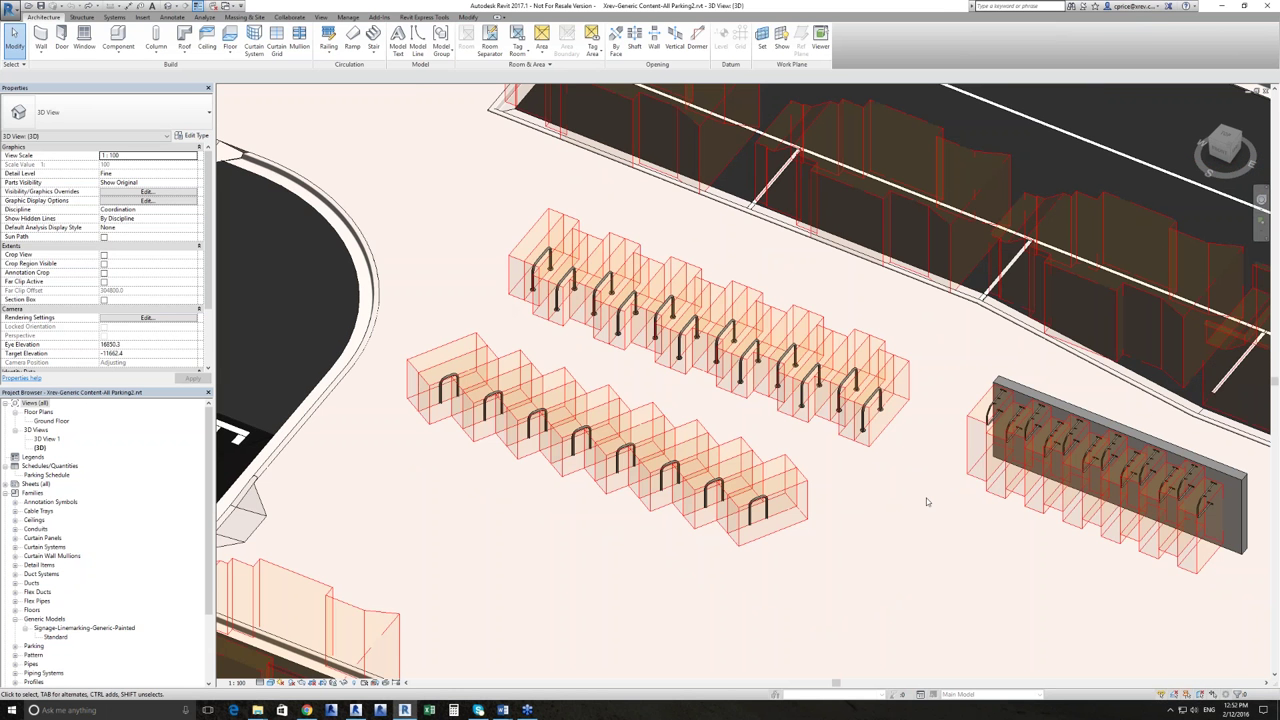
middle_drag(926, 502, 578, 358)
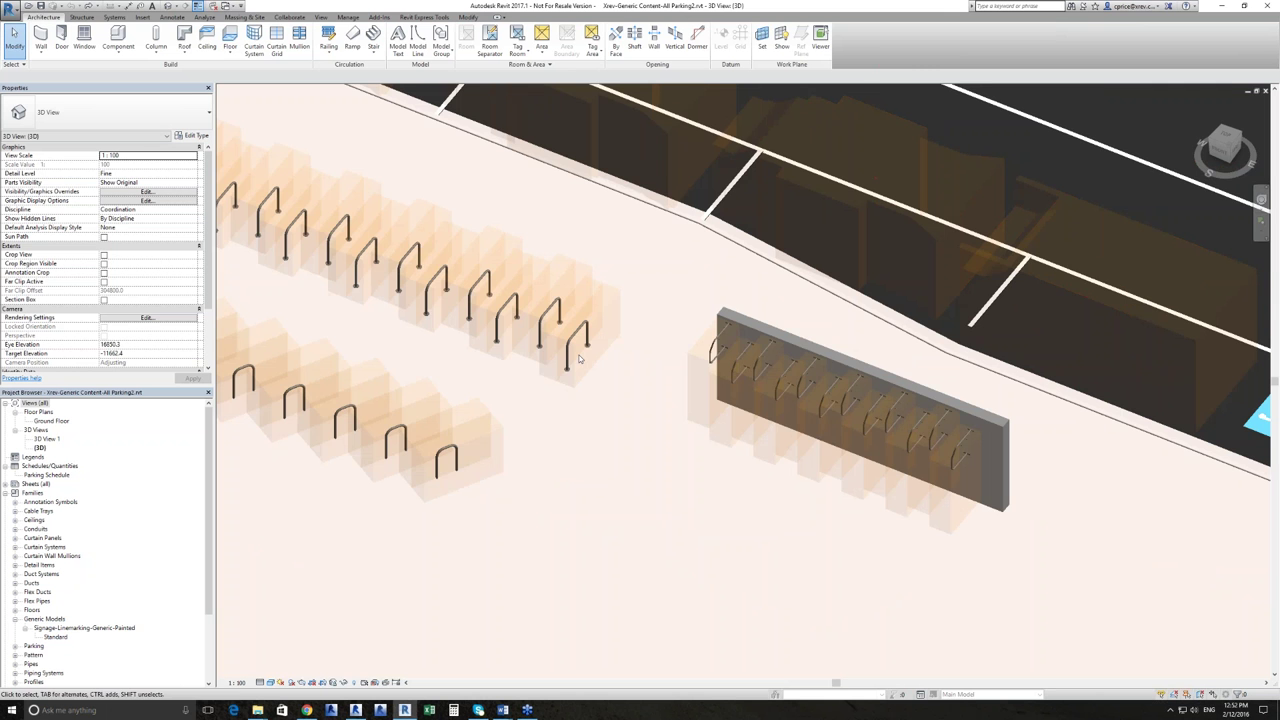
shift+middle_drag(796, 482, 843, 427)
click(869, 379)
scroll(843, 427, down, 2)
key(Escape)
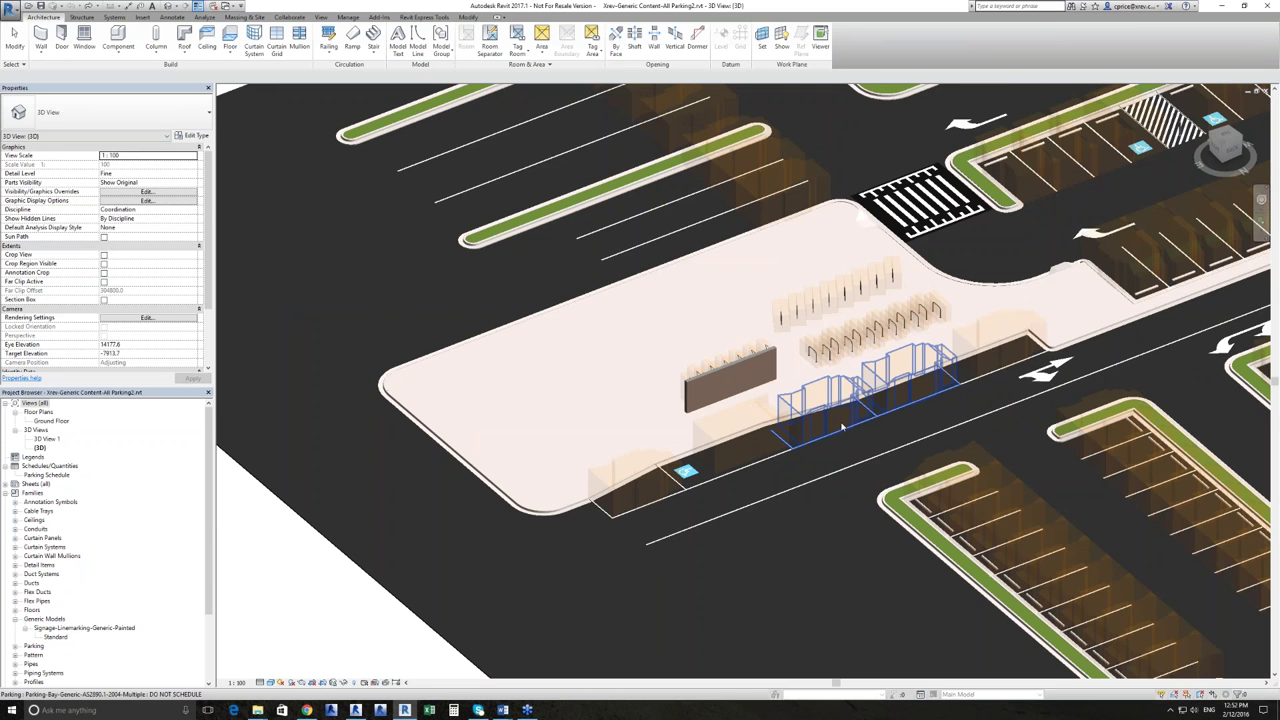
Inspect the directional arrow linemarking beside the parallel bays and examine the overall car park layout.
click(843, 427)
shift+middle_drag(843, 427, 793, 533)
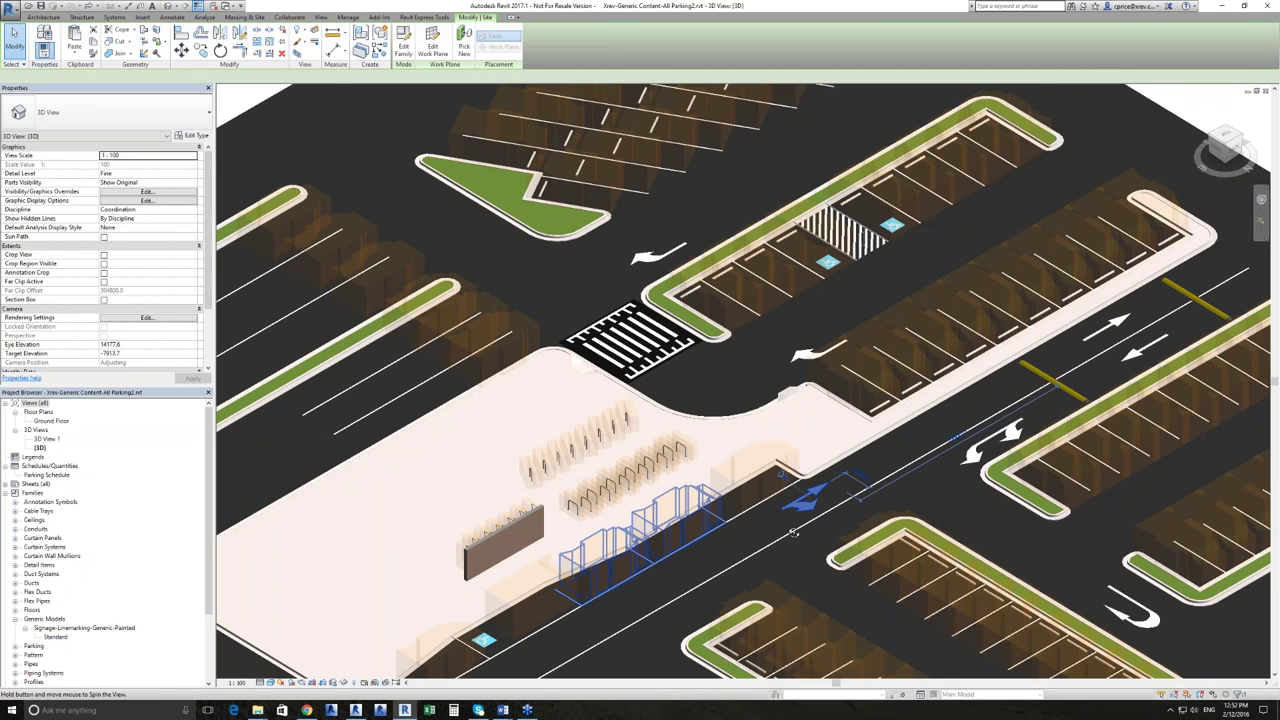
shift+middle_drag(793, 533, 713, 240)
key(Escape)
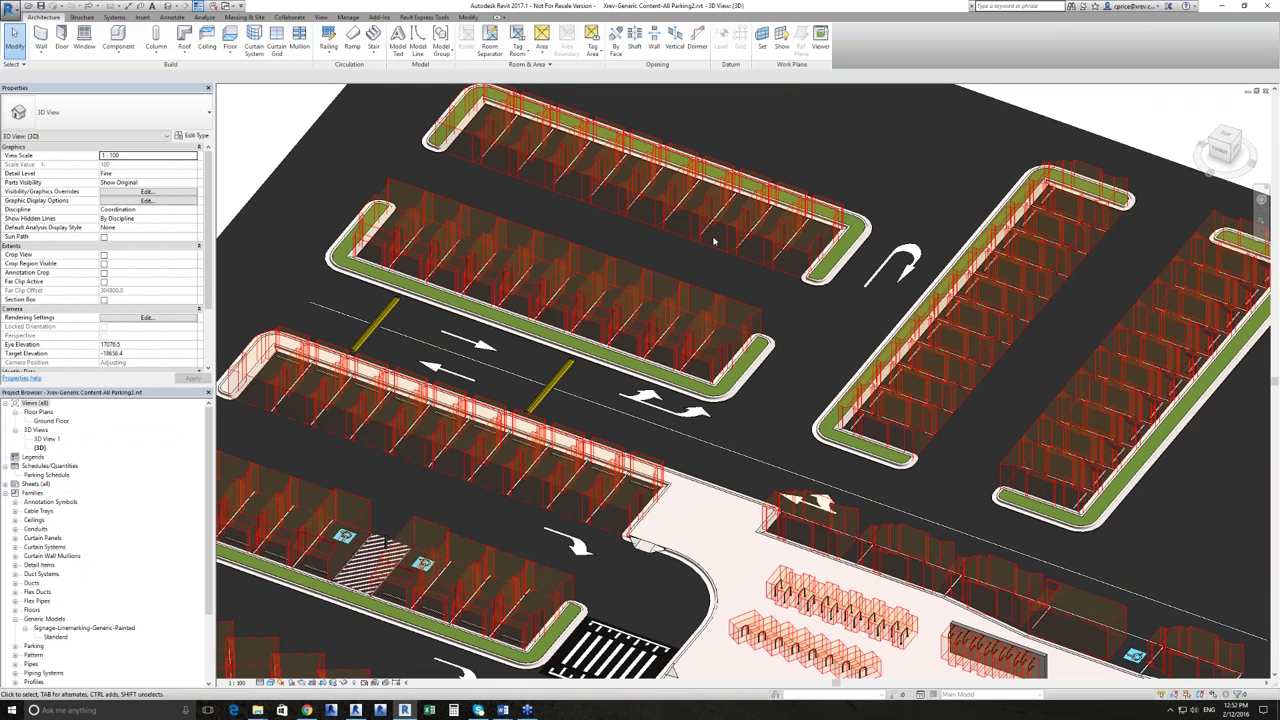
scroll(713, 240, down, 3)
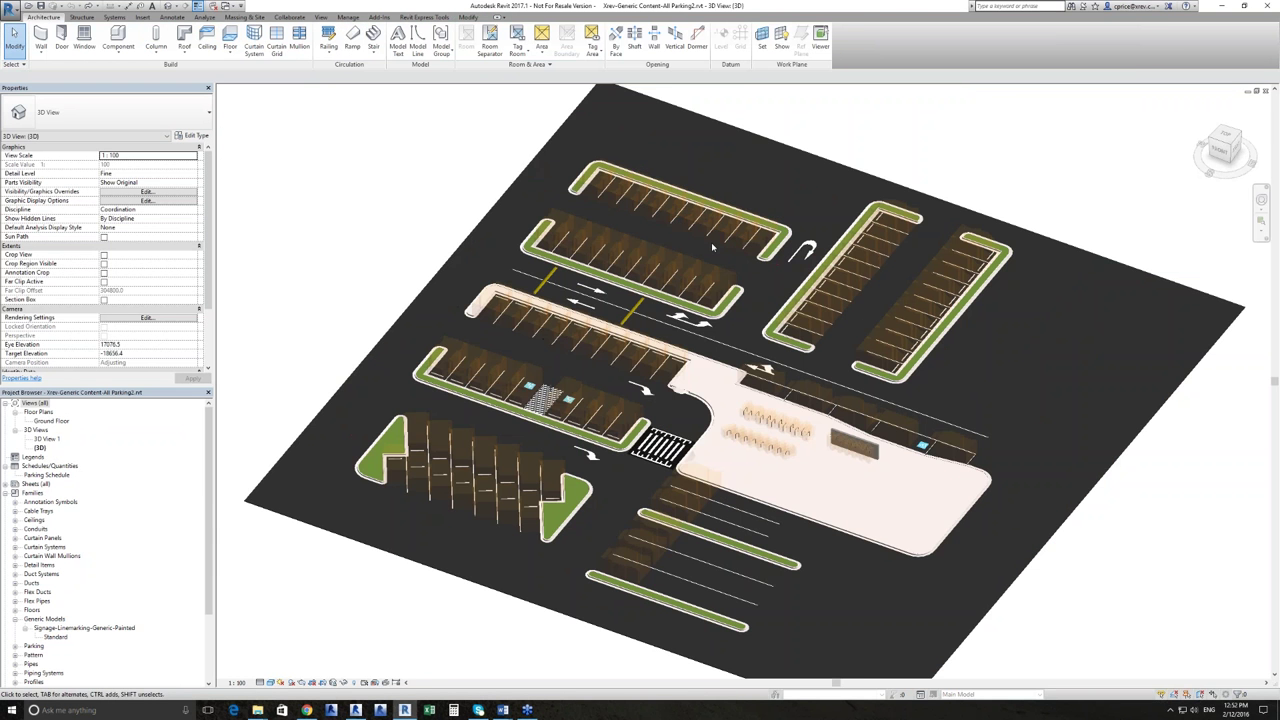
Examine the car park from a rotated, closer view around the pedestrian crossing, bicycle parking and island bays.
shift+middle_drag(713, 240, 1104, 522)
scroll(1104, 522, up, 3)
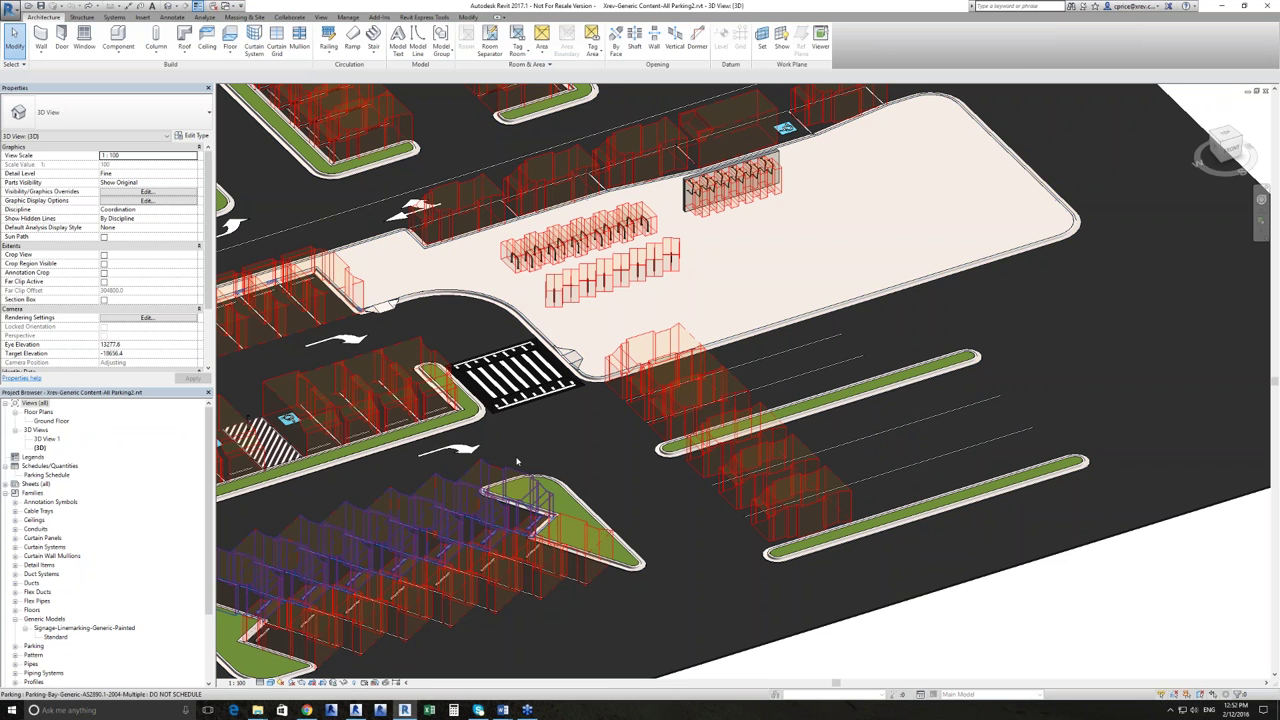
Switch to the Revit 2015 template project and inspect the company logo area of the MODEL STATUS sheet's title block.
click(356, 711)
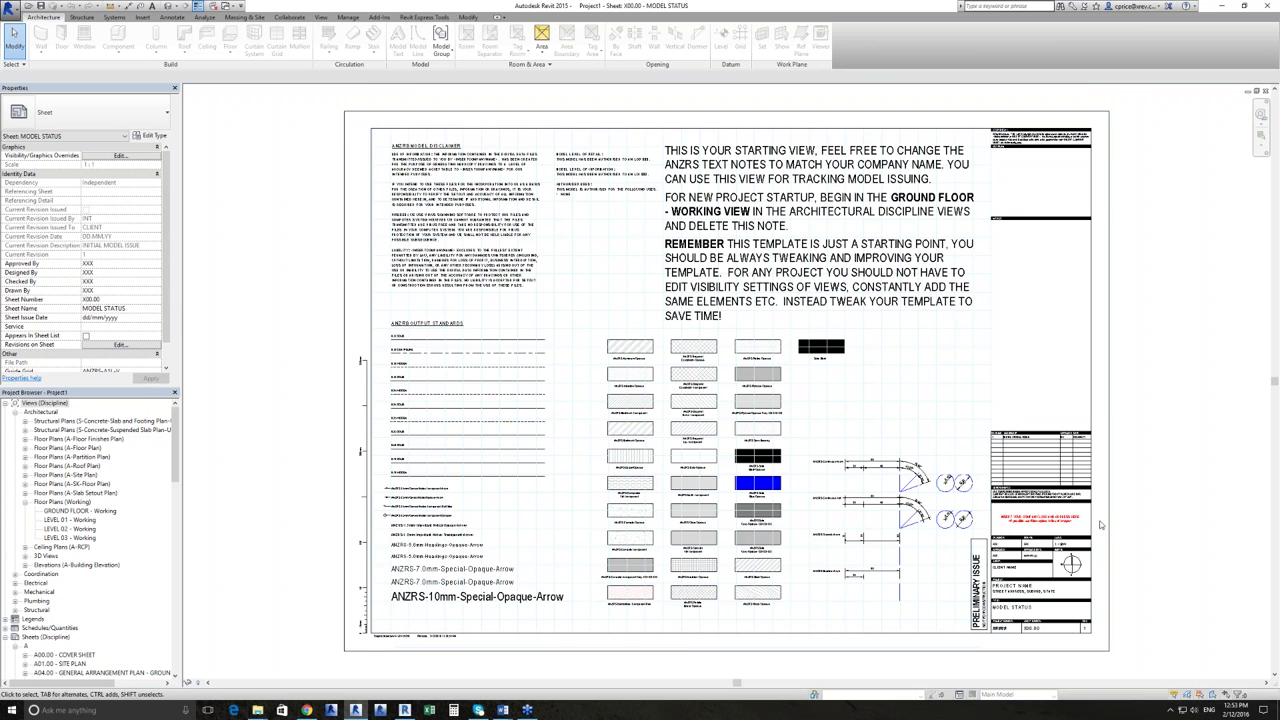
scroll(1098, 525, up, 7)
scroll(1075, 533, up, 2)
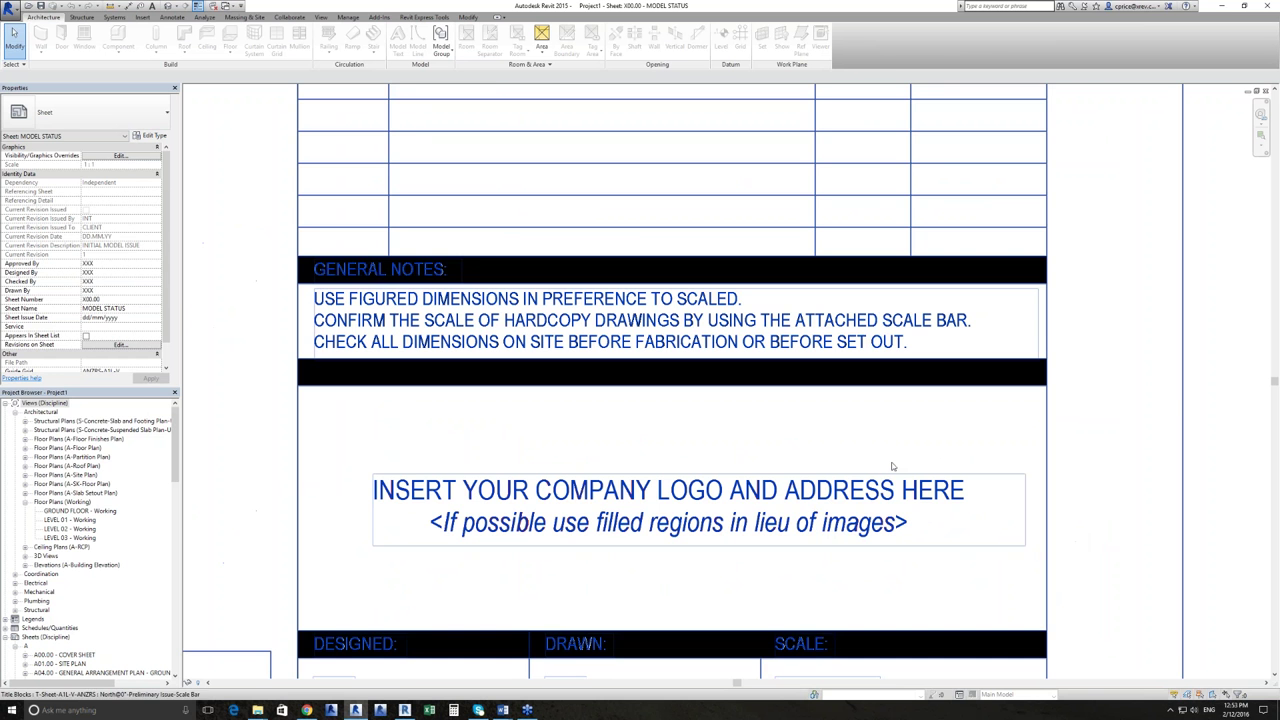
key(z)
key(f)
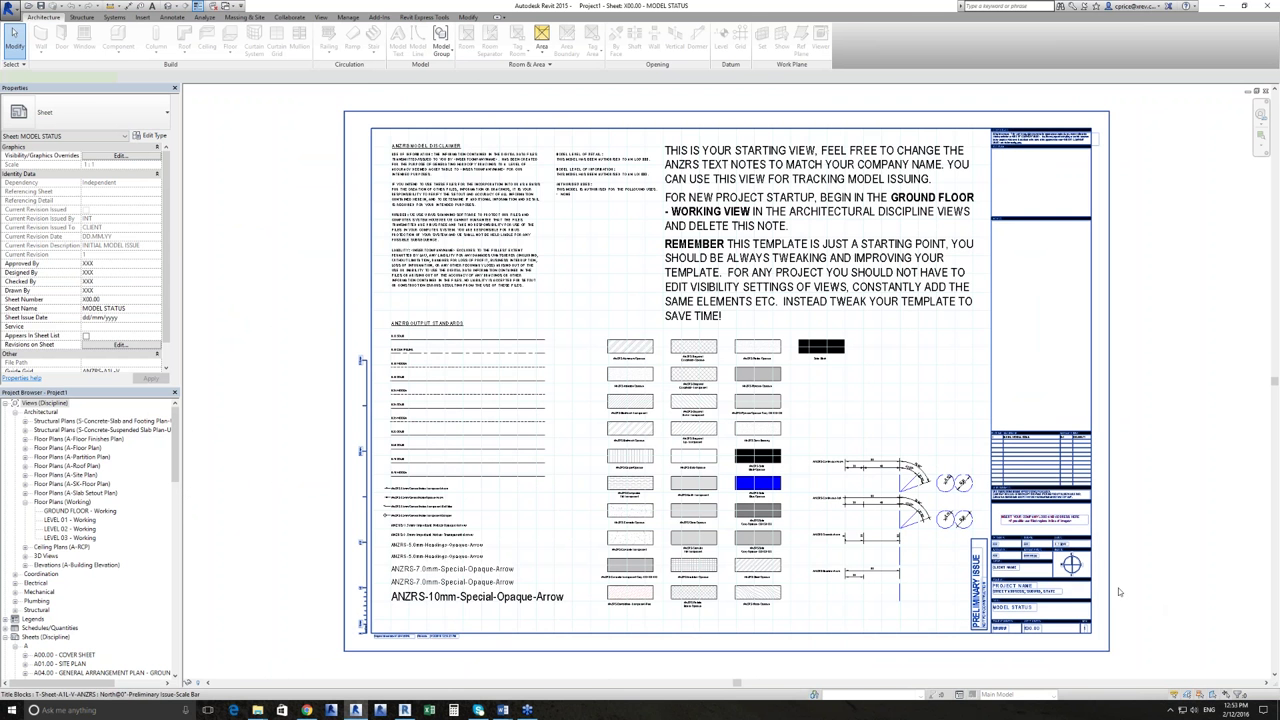
Select the MODEL STATUS sheet's title block, review its type parameters, then close them unchanged and clear the selection.
click(1105, 572)
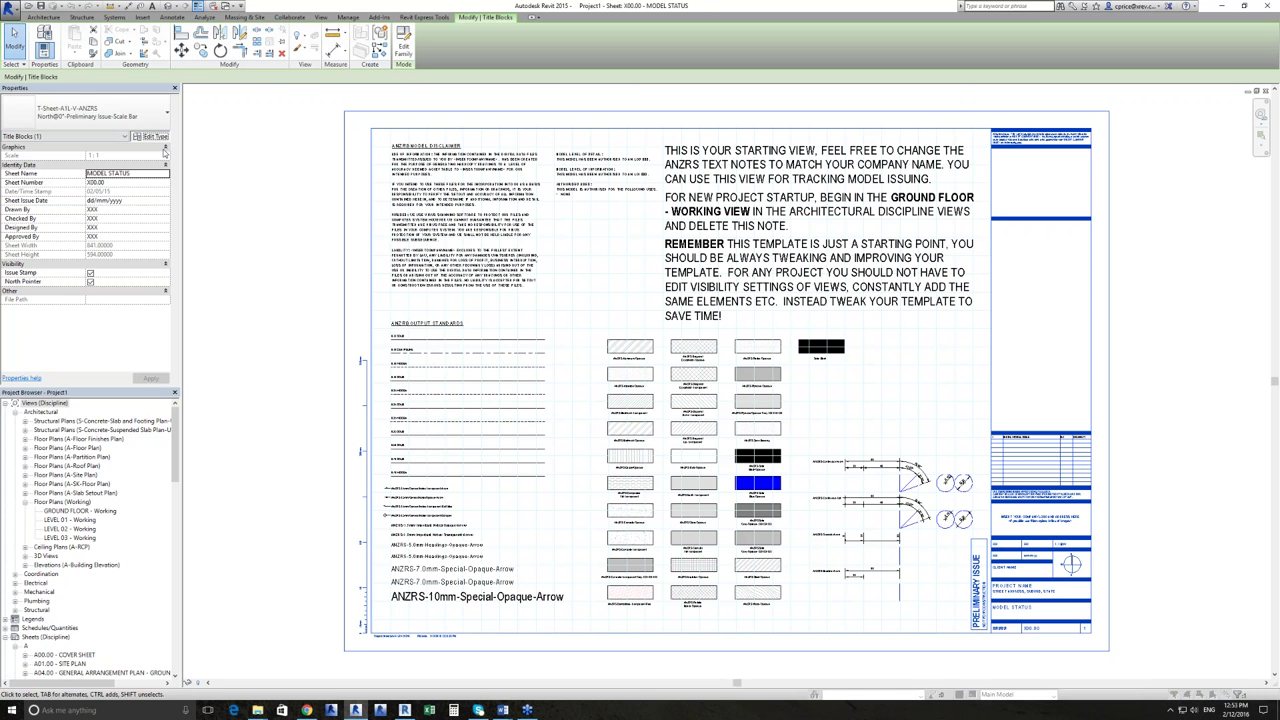
click(158, 136)
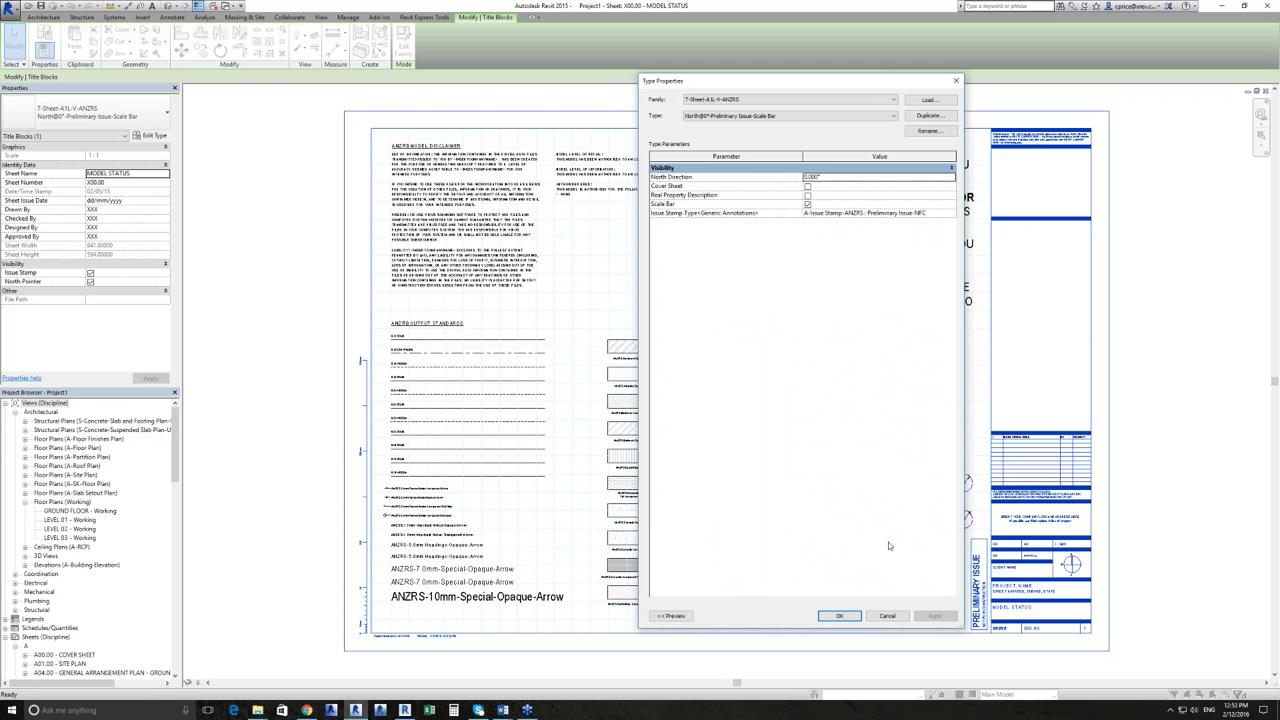
click(888, 614)
key(Escape)
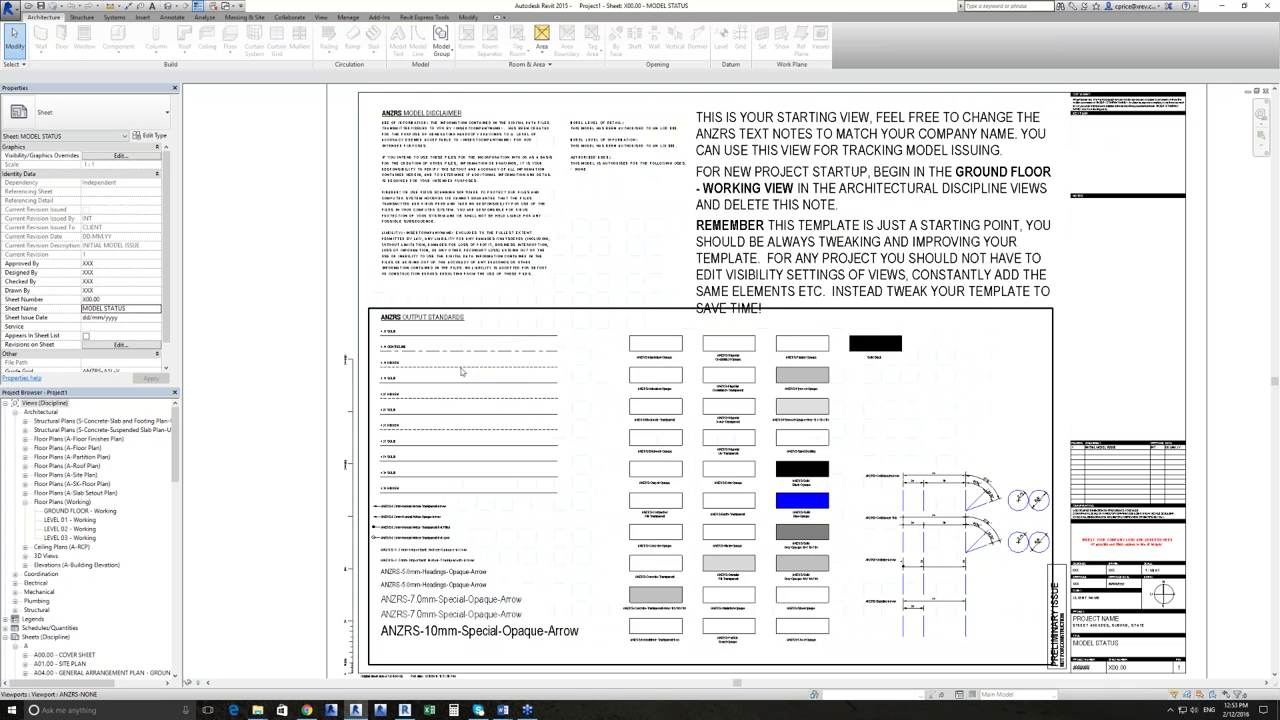
Examine the ANZRS output standards on the sheet, including line styles, text types, filled regions and dimension styles.
scroll(455, 365, up, 3)
scroll(452, 362, down, 4)
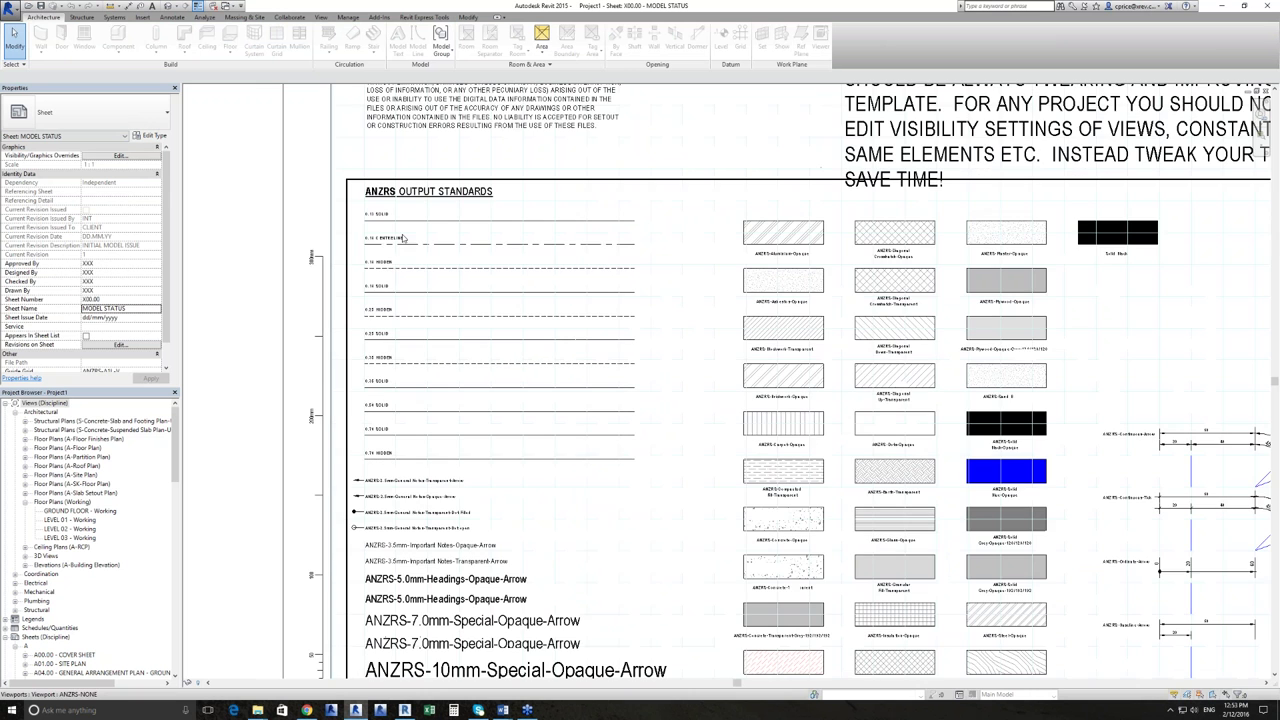
scroll(729, 304, up, 2)
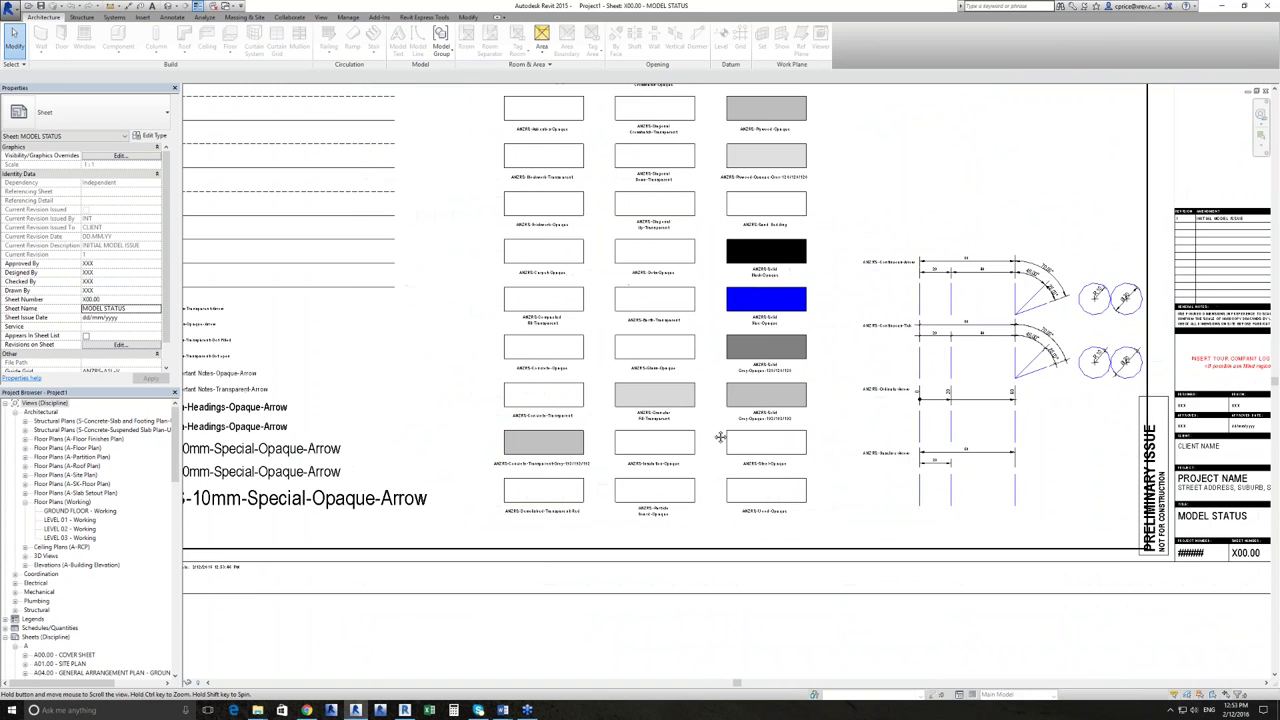
scroll(684, 235, up, 2)
middle_drag(685, 372, 723, 420)
scroll(786, 433, up, 1)
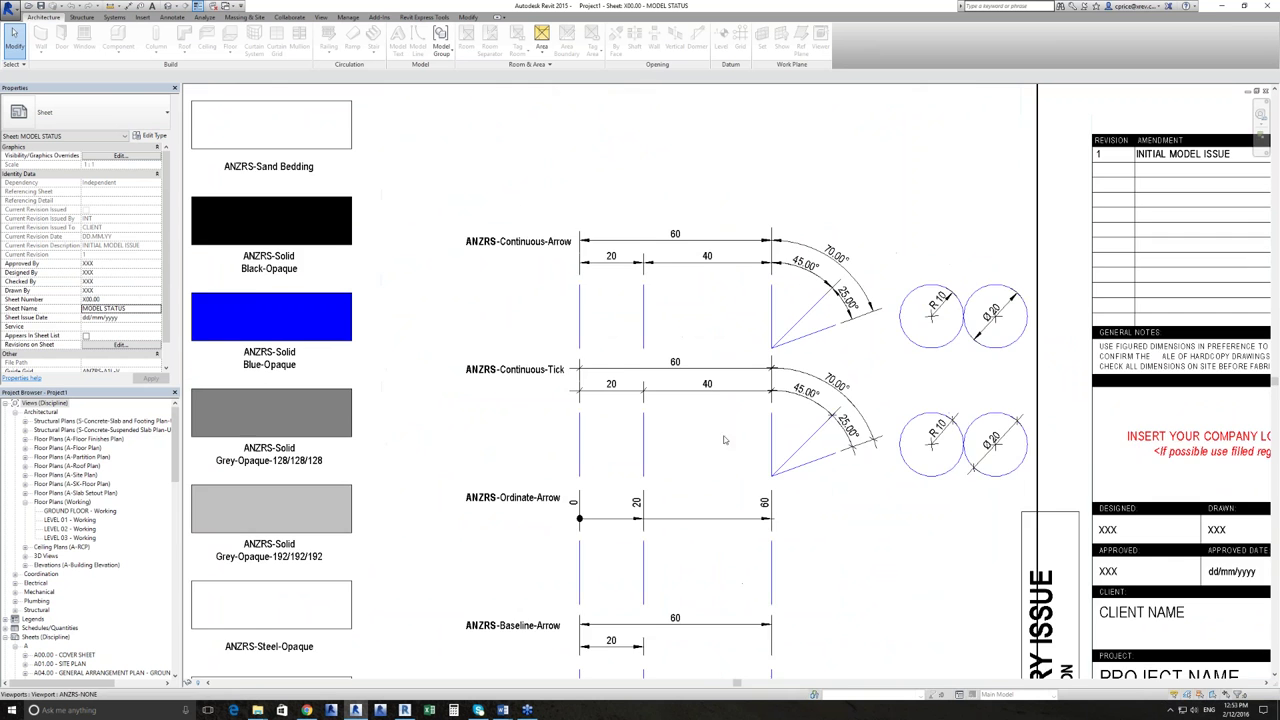
scroll(786, 433, down, 3)
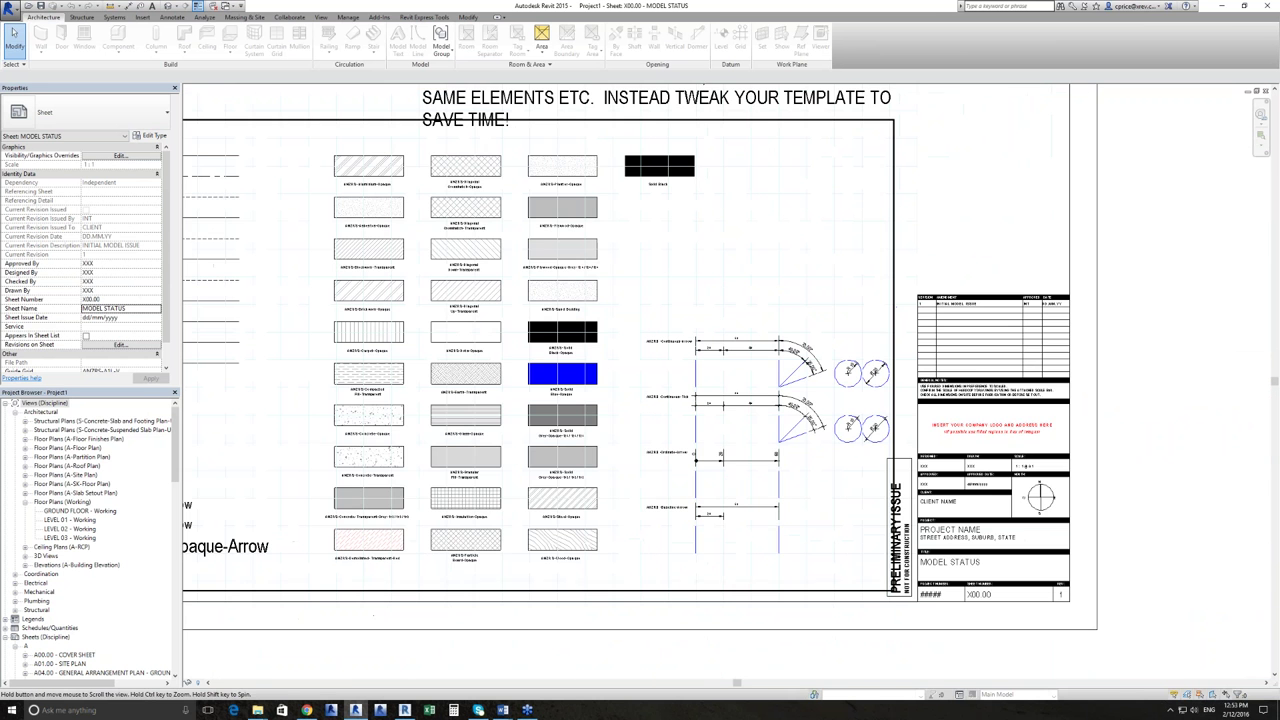
Read the ANZRS model disclaimer, its level of detail and information notes, and the starting view notes.
middle_drag(440, 70, 495, 348)
scroll(496, 347, up, 2)
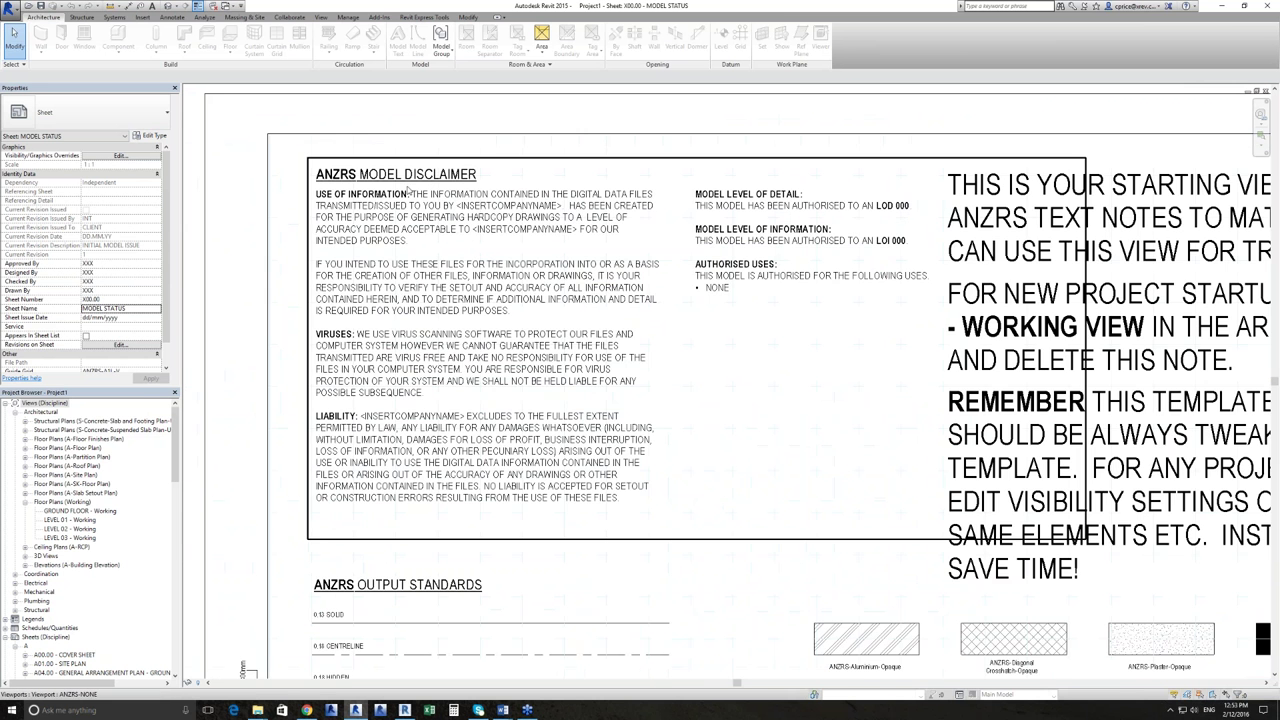
middle_drag(689, 334, 568, 356)
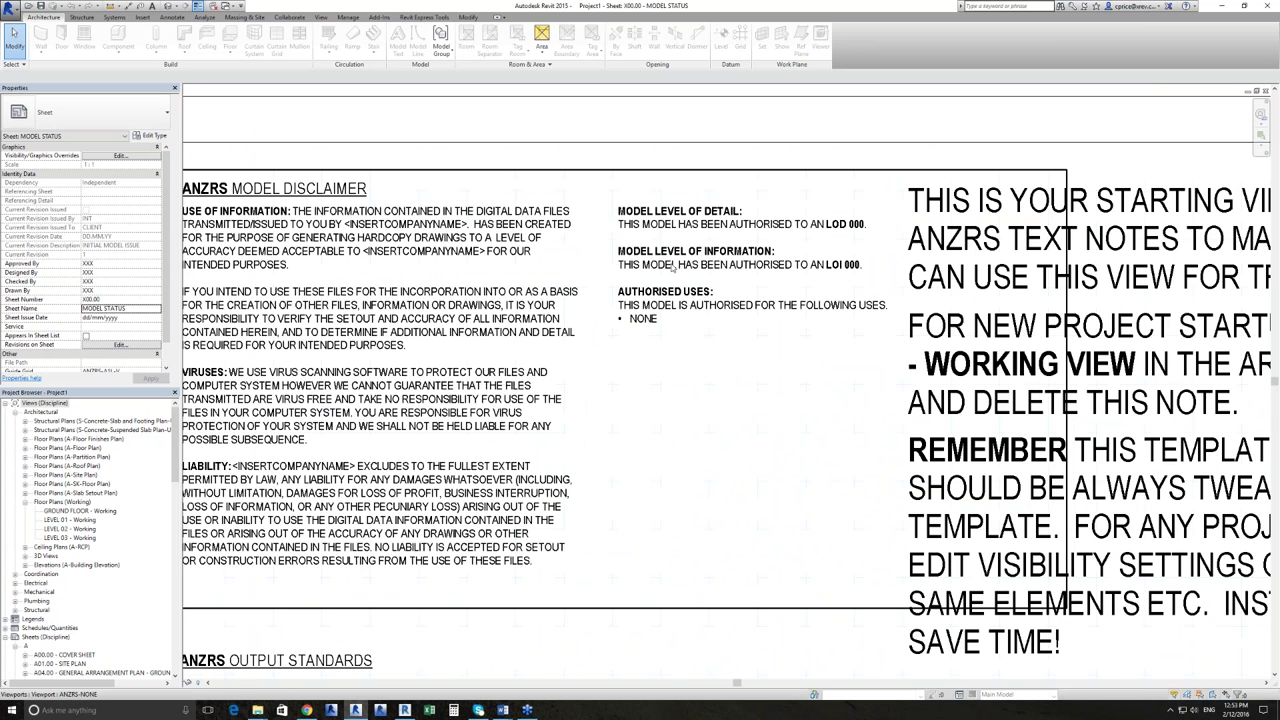
scroll(566, 256, down, 3)
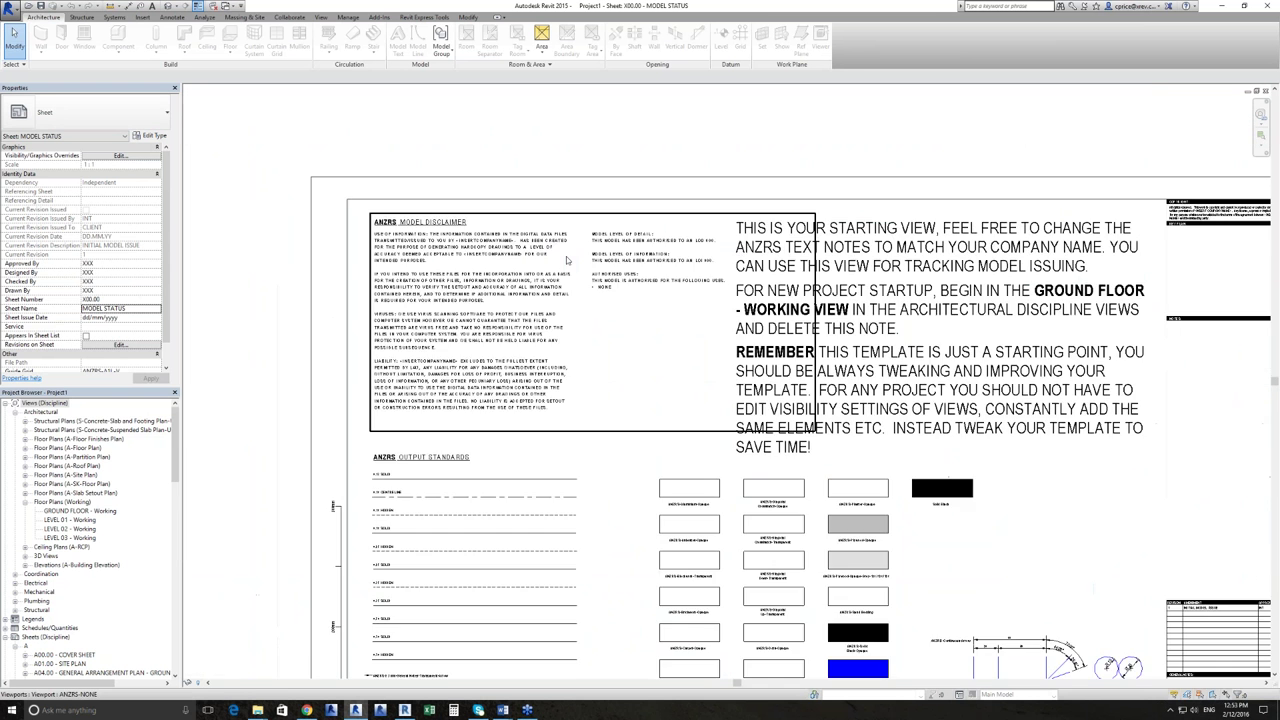
mouse_move(1028, 304)
middle_down()
mouse_move(783, 293)
mouse_move(805, 309)
middle_up()
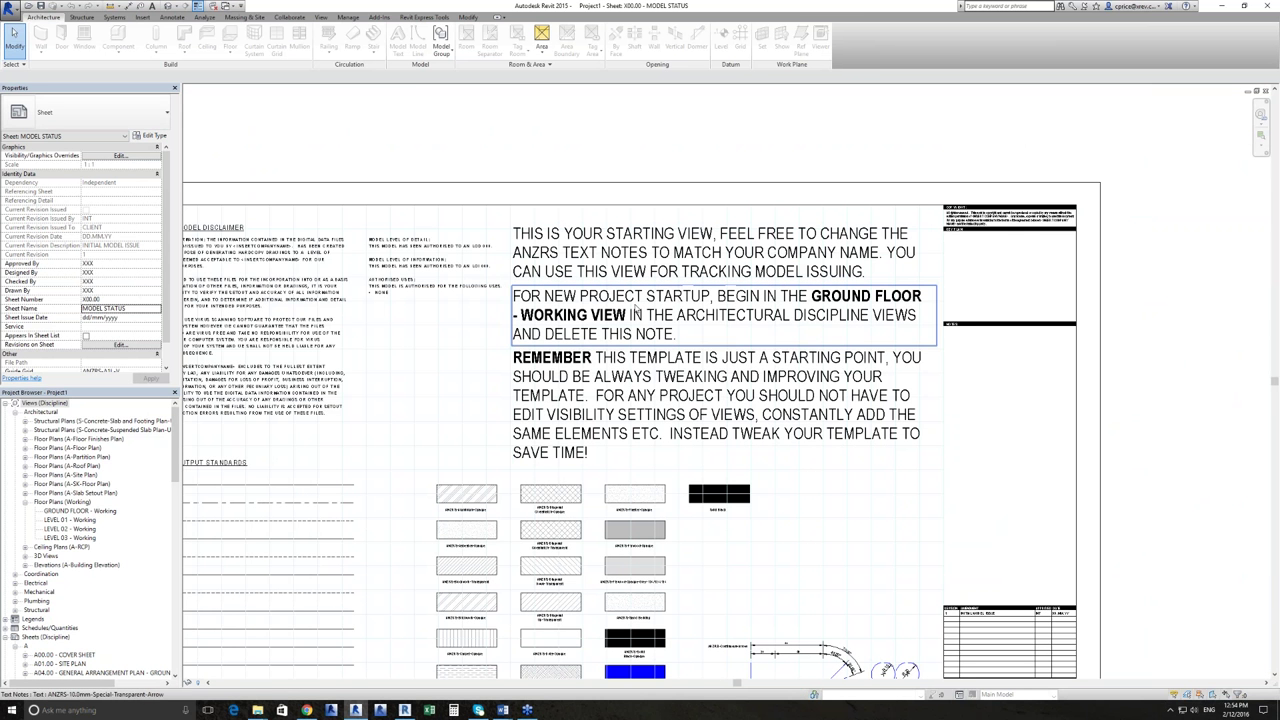
Open the GROUND FLOOR - Working plan and read its new project startup instructions.
double_click(105, 512)
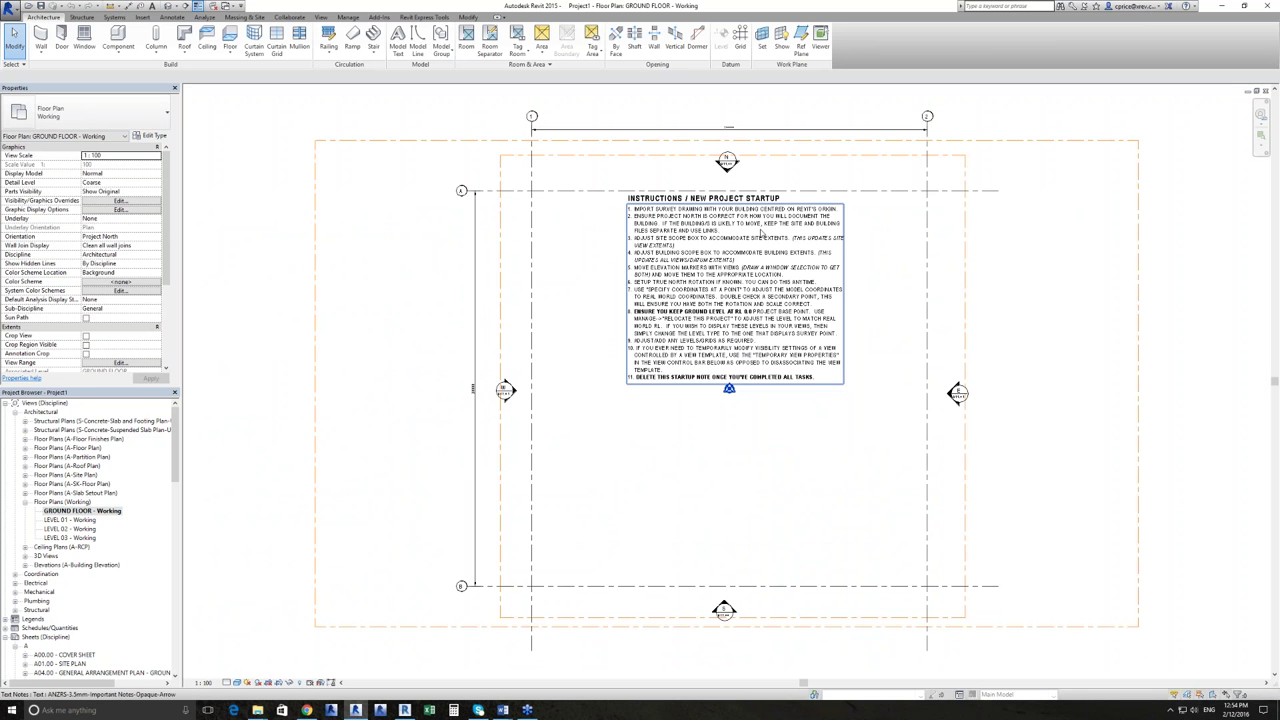
scroll(761, 233, up, 1)
scroll(761, 233, up, 1)
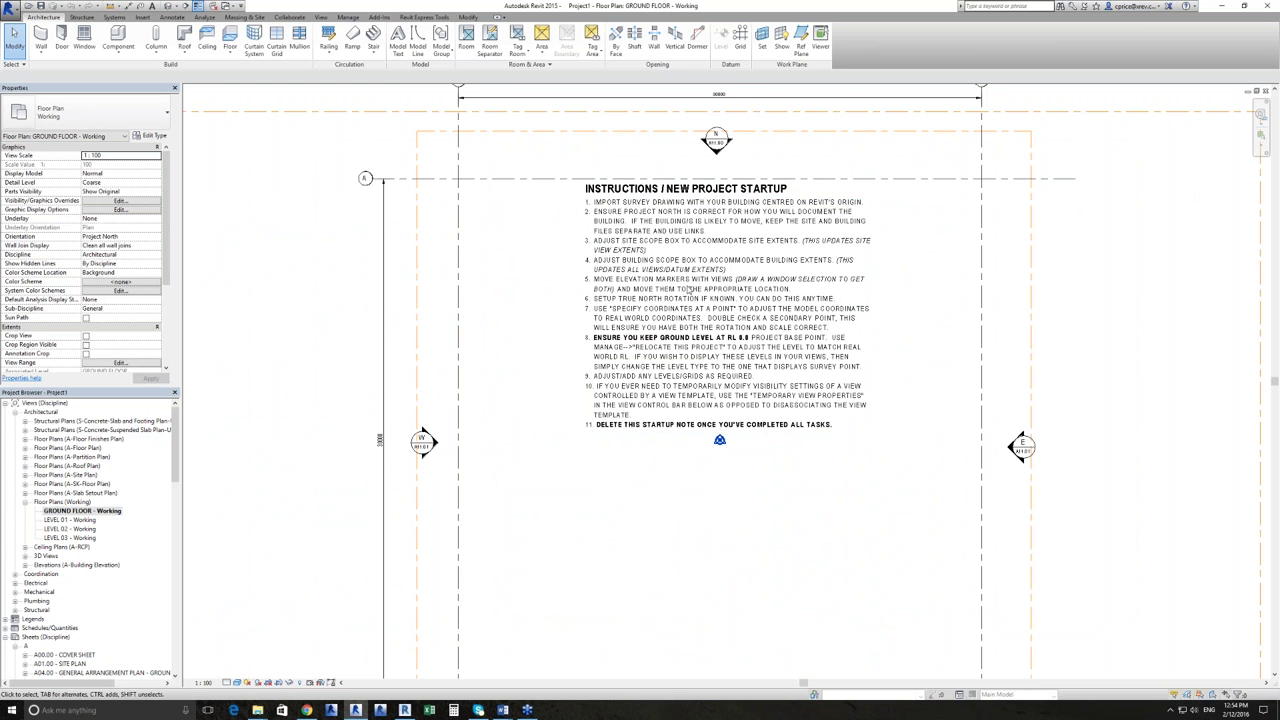
middle_drag(628, 308, 600, 320)
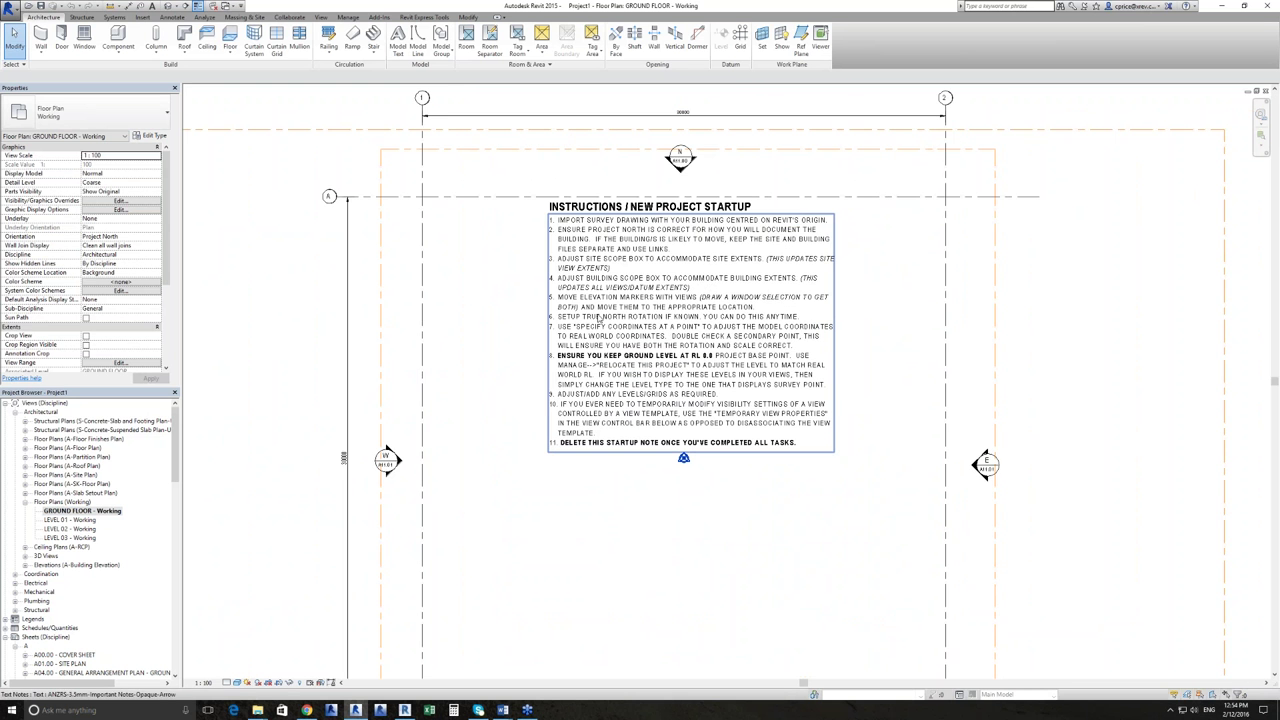
scroll(600, 320, down, 2)
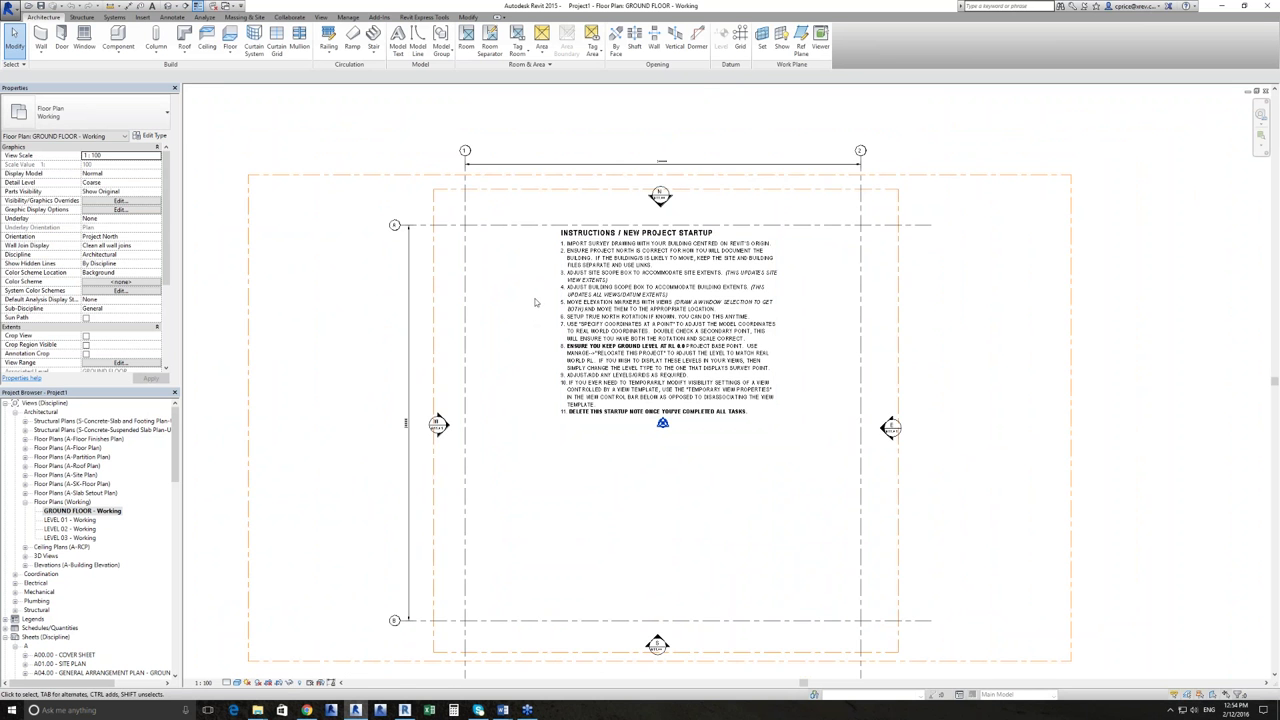
middle_drag(538, 304, 606, 320)
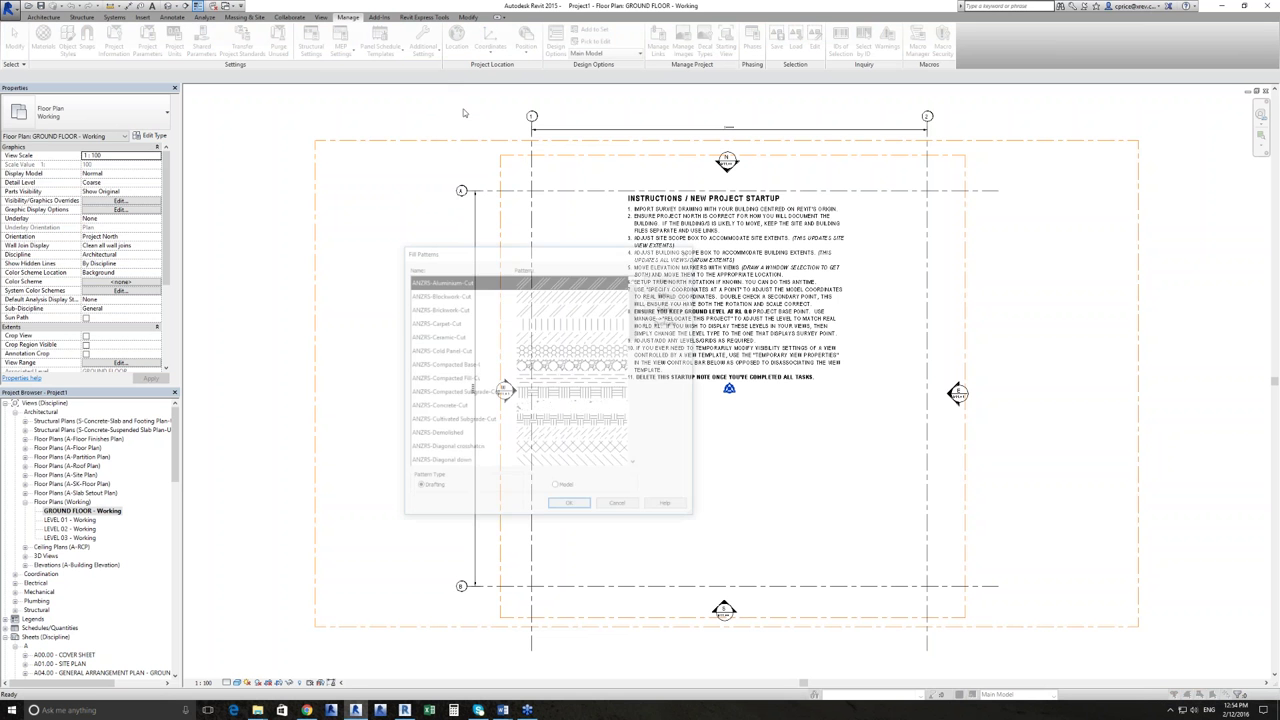
Browse the template's drafting and model fill patterns, then close the list without changes.
scroll(632, 336, down, 10)
scroll(632, 336, down, 10)
click(567, 488)
click(556, 488)
scroll(620, 360, down, 5)
scroll(638, 345, down, 10)
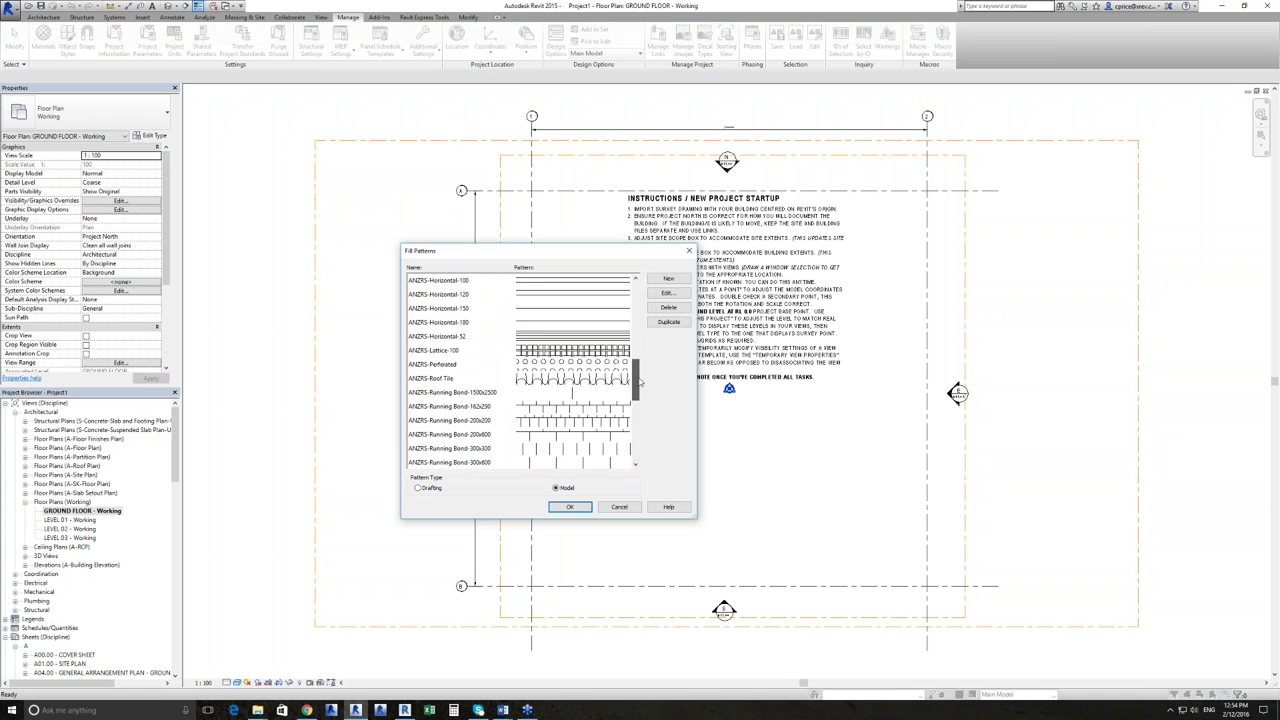
click(619, 507)
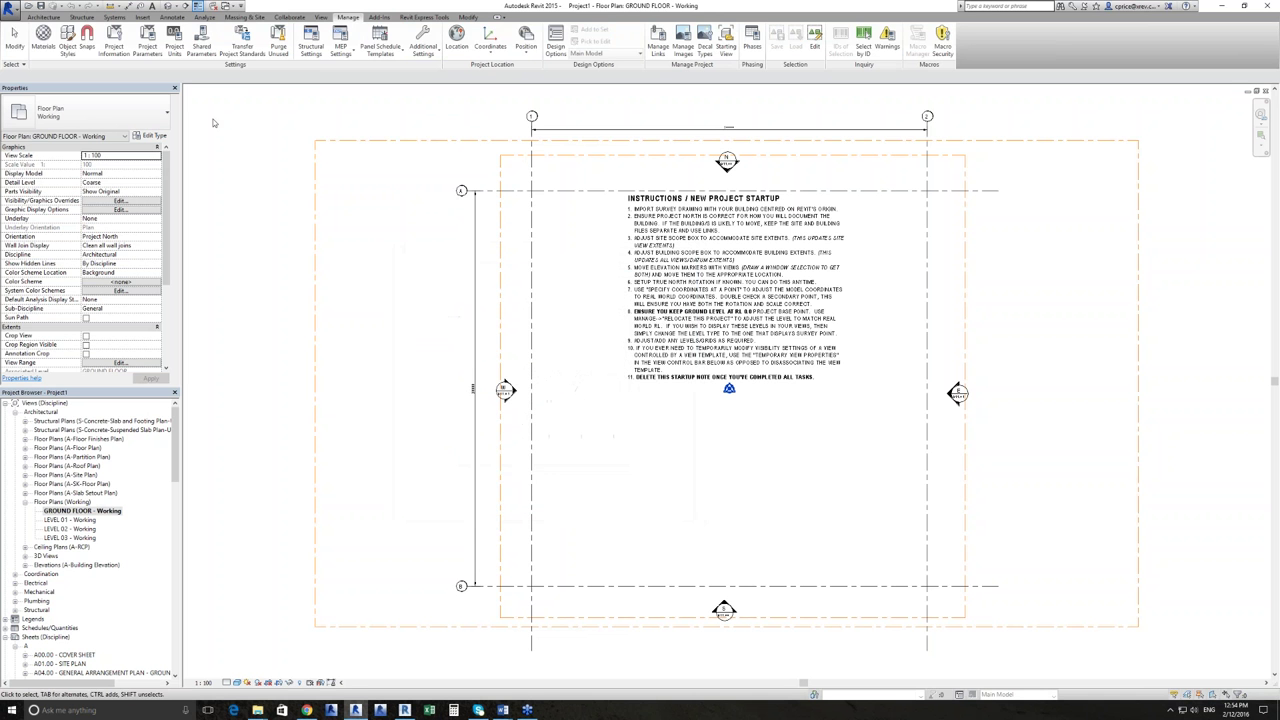
Switch to the Materials-Generic-Xrev-2015 3D view and display its material swatches in the Realistic visual style.
click(226, 6)
click(319, 60)
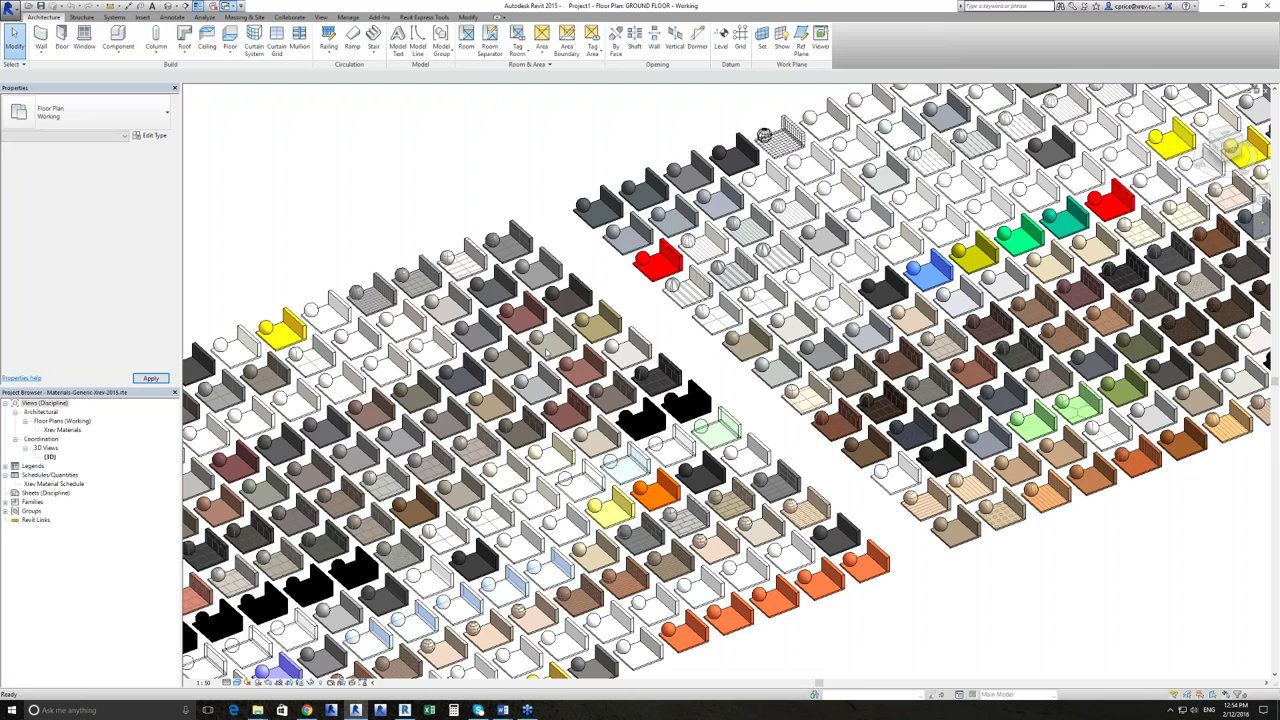
scroll(547, 352, up, 10)
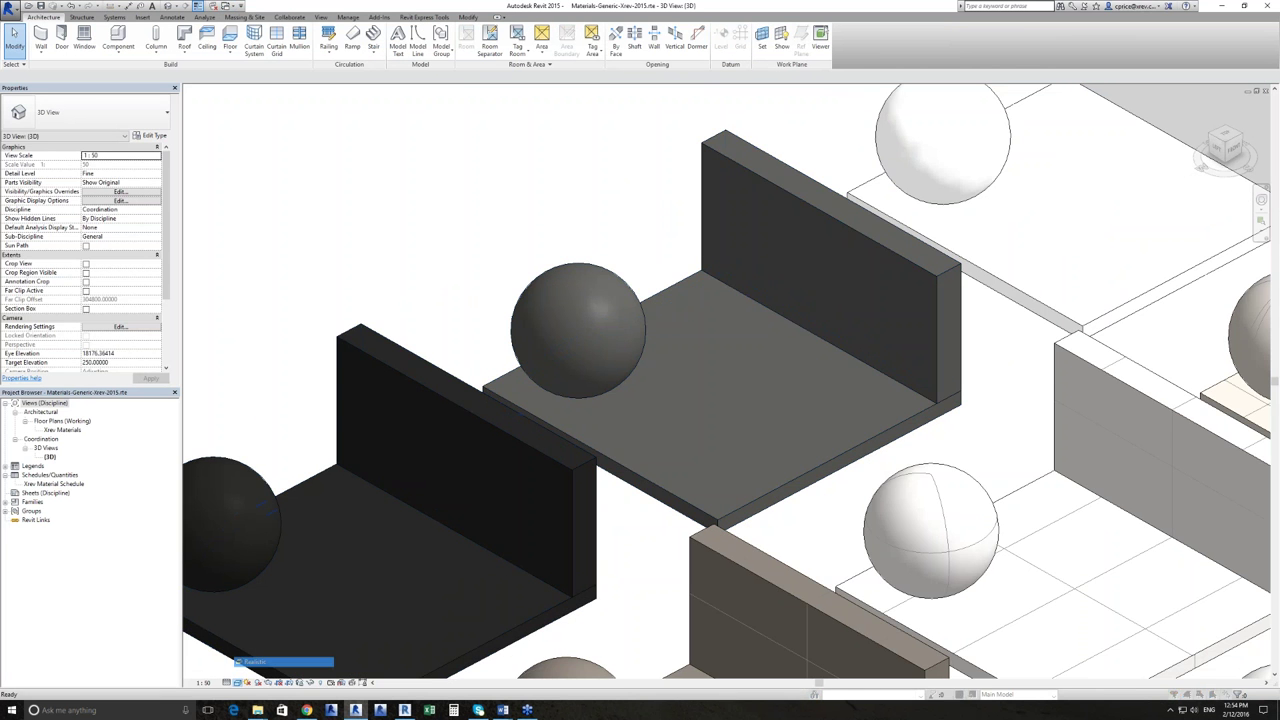
key(Escape)
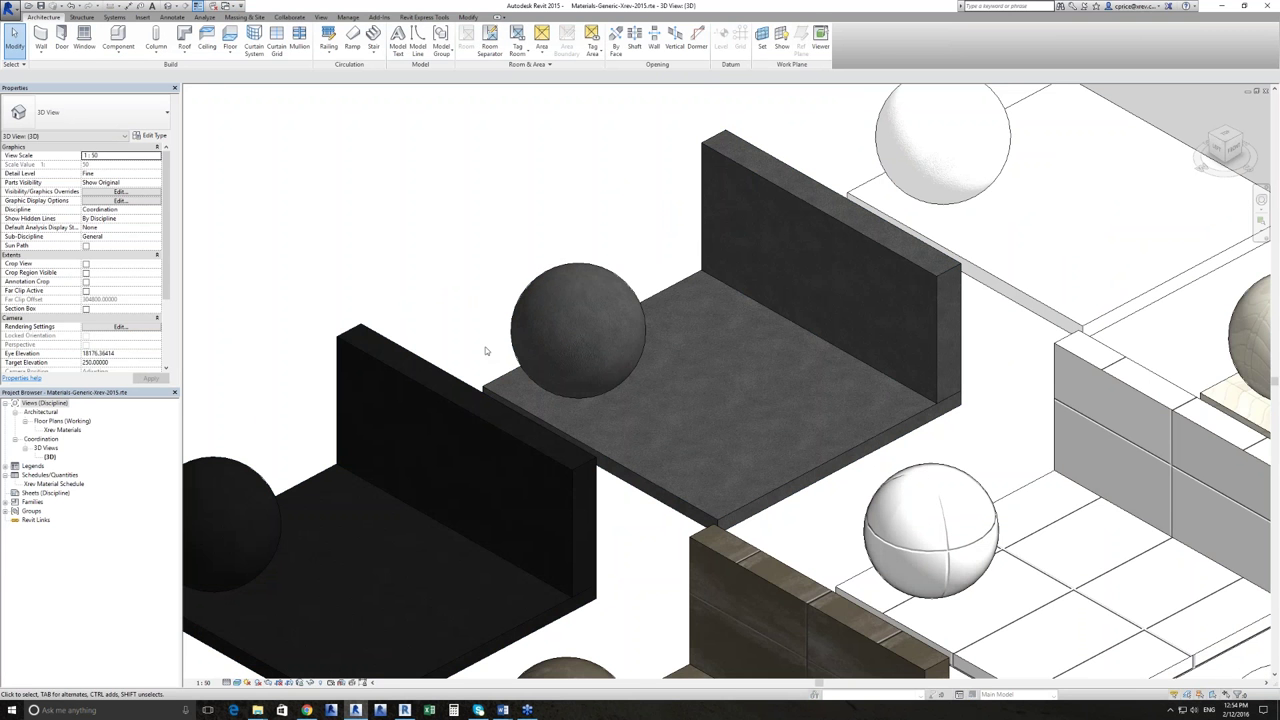
Compare the hexagonal tile swatch in the Realistic, Shaded and Consistent Colors visual styles, then return to Realistic.
scroll(486, 350, down, 2)
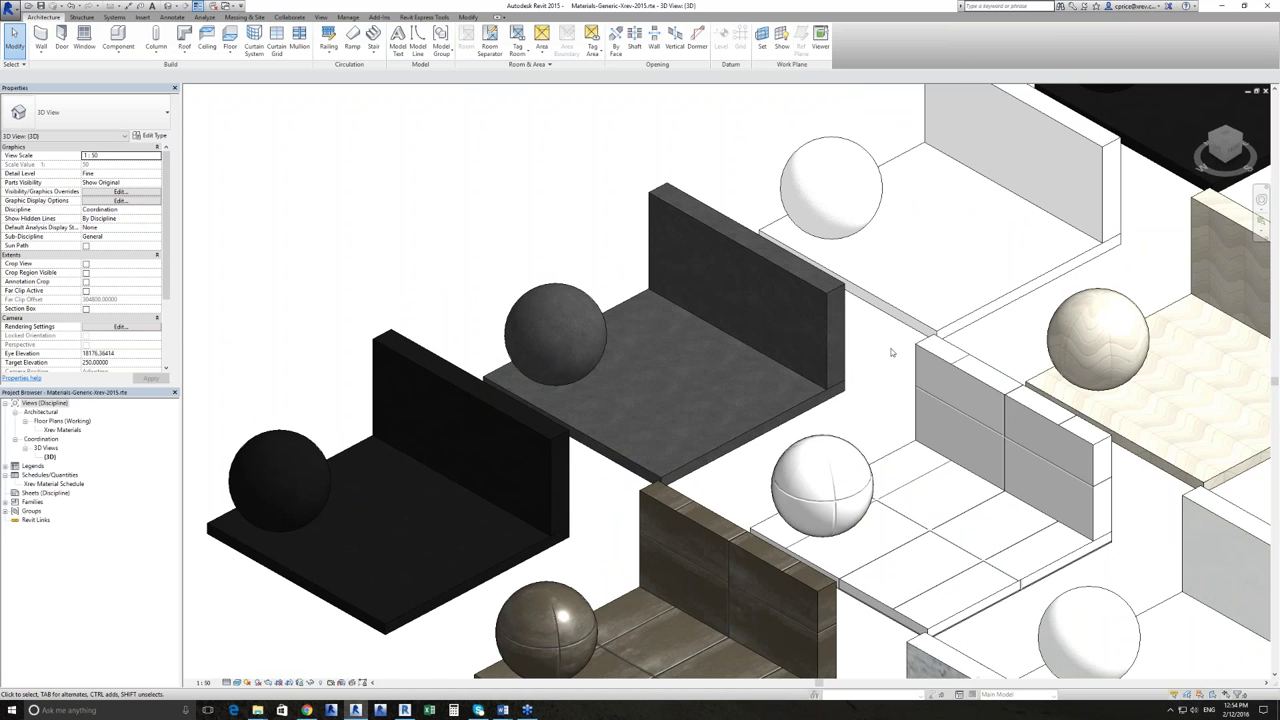
middle_drag(891, 352, 604, 452)
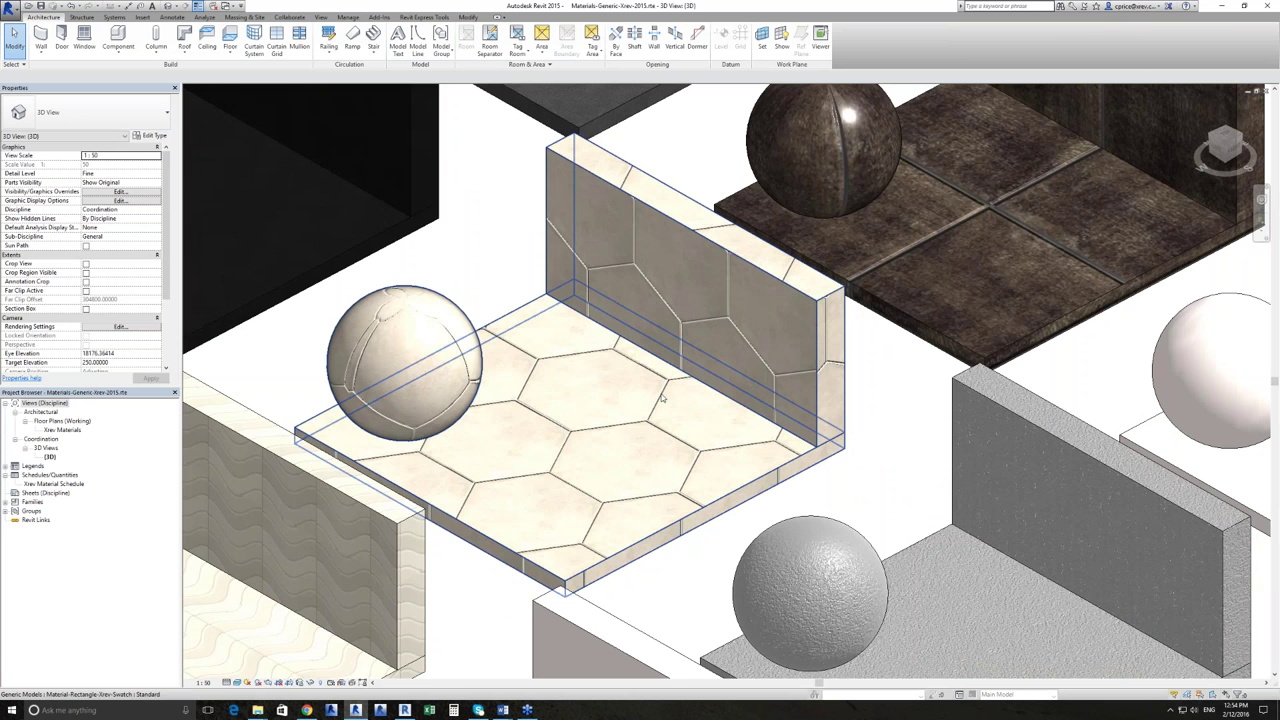
key(s)
key(d)
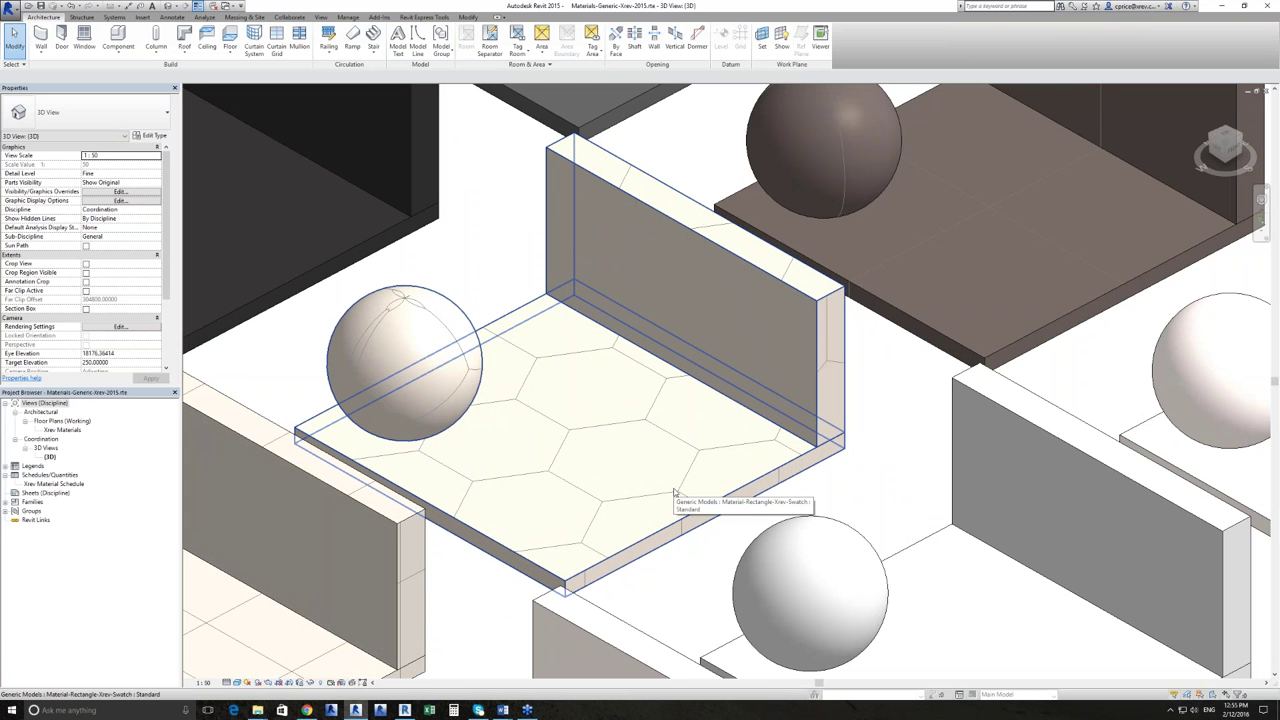
click(246, 683)
click(300, 653)
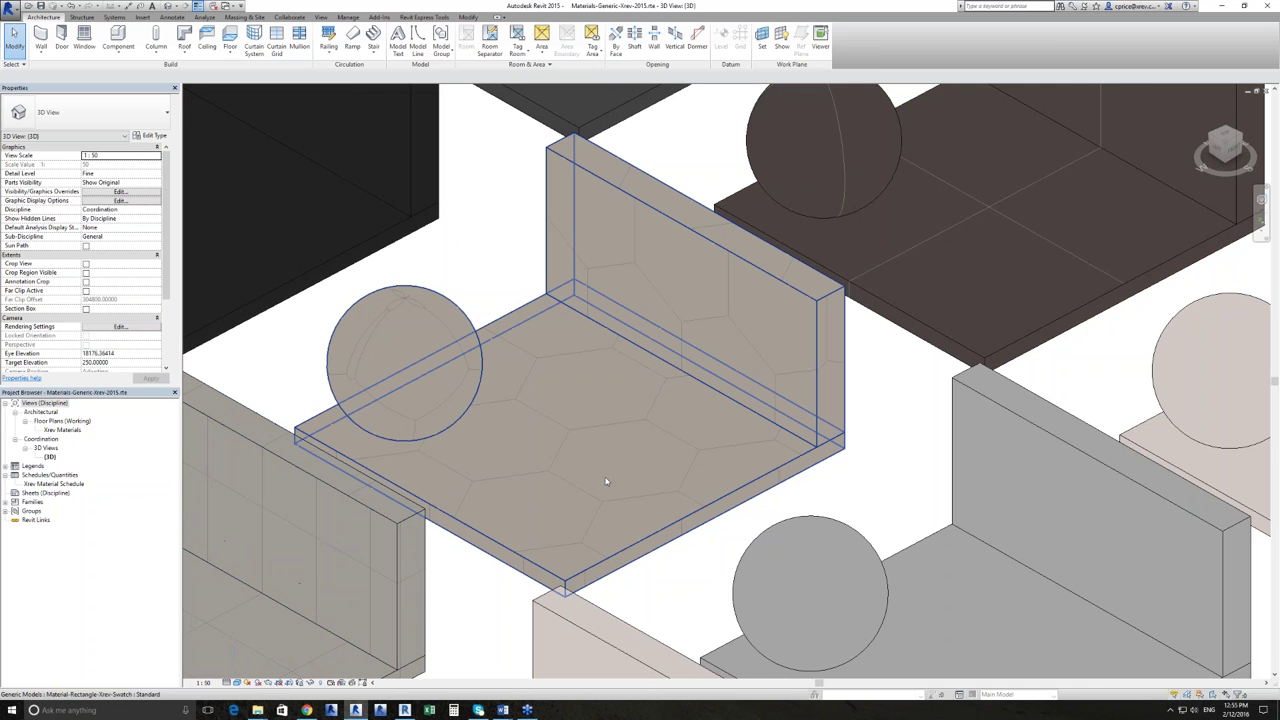
scroll(600, 485, down, 1)
scroll(597, 488, down, 2)
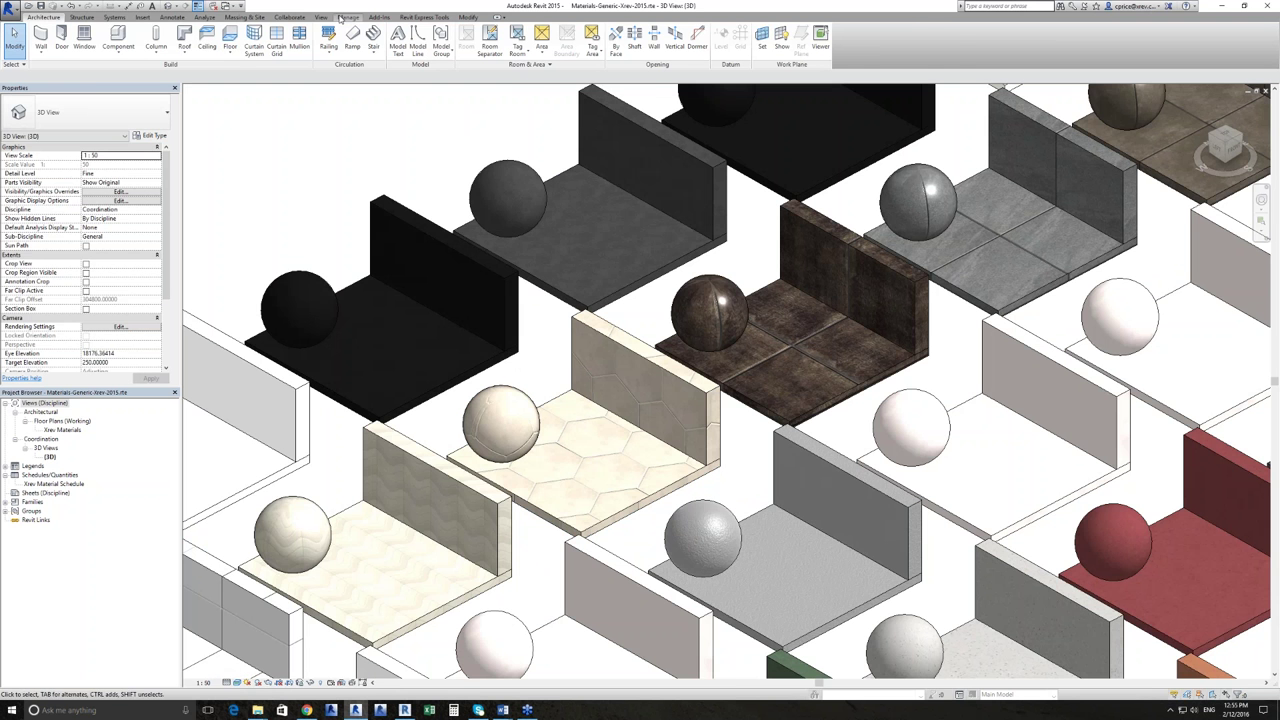
Browse the full list of project materials in the Material Browser, then close it without changes.
click(345, 18)
click(43, 42)
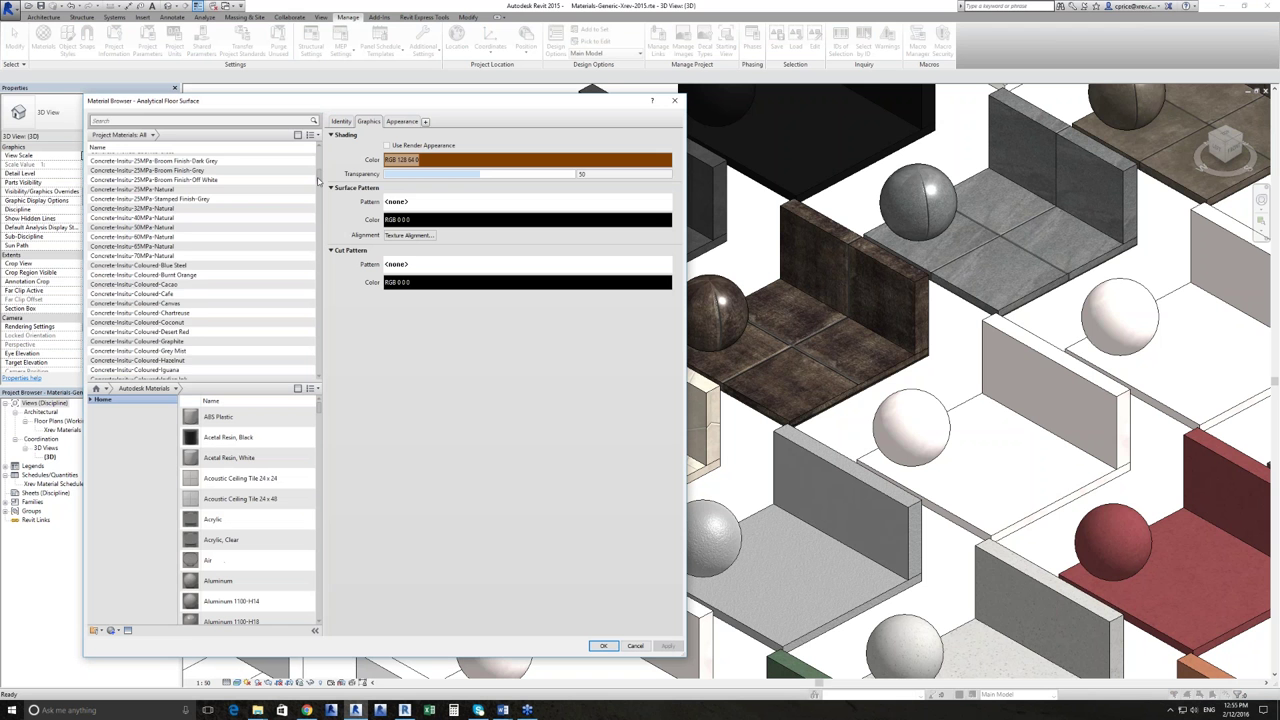
drag(318, 165, 318, 372)
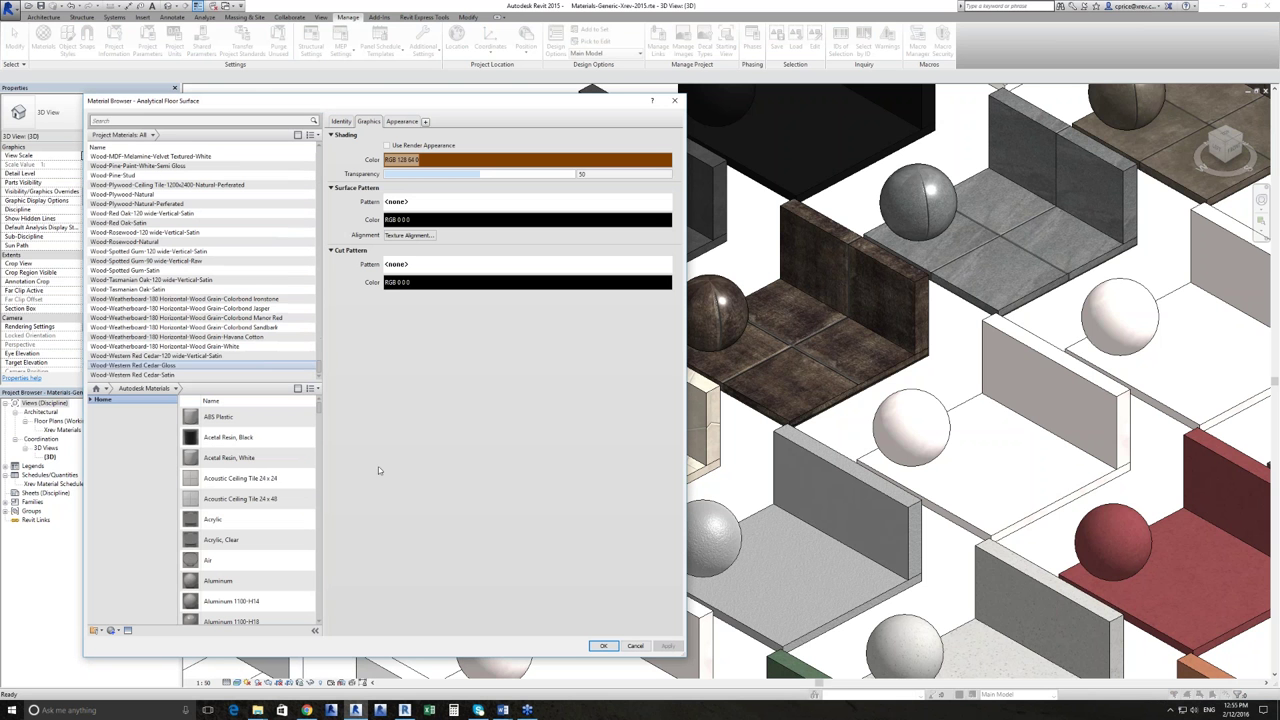
click(636, 646)
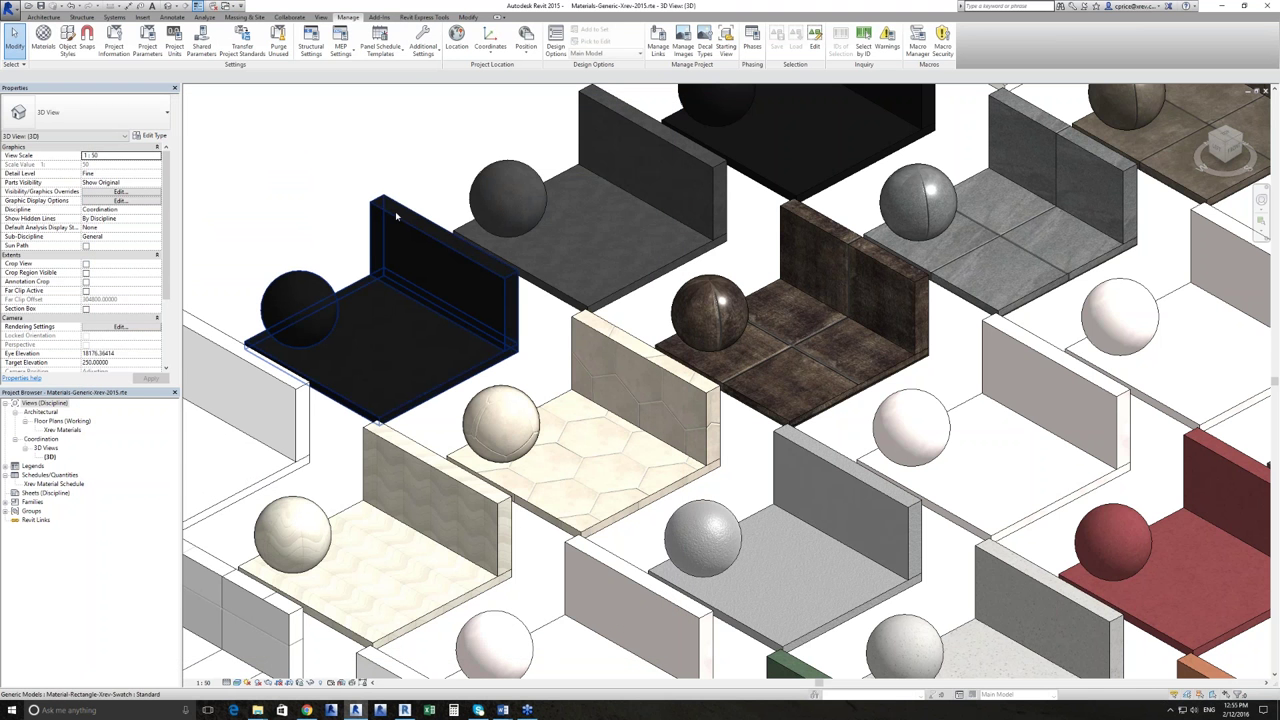
Examine the roof tile, carpet, grass and timber swatches across the materials 3D view, and check the orange-striped timber swatch's assigned material.
scroll(395, 215, down, 2)
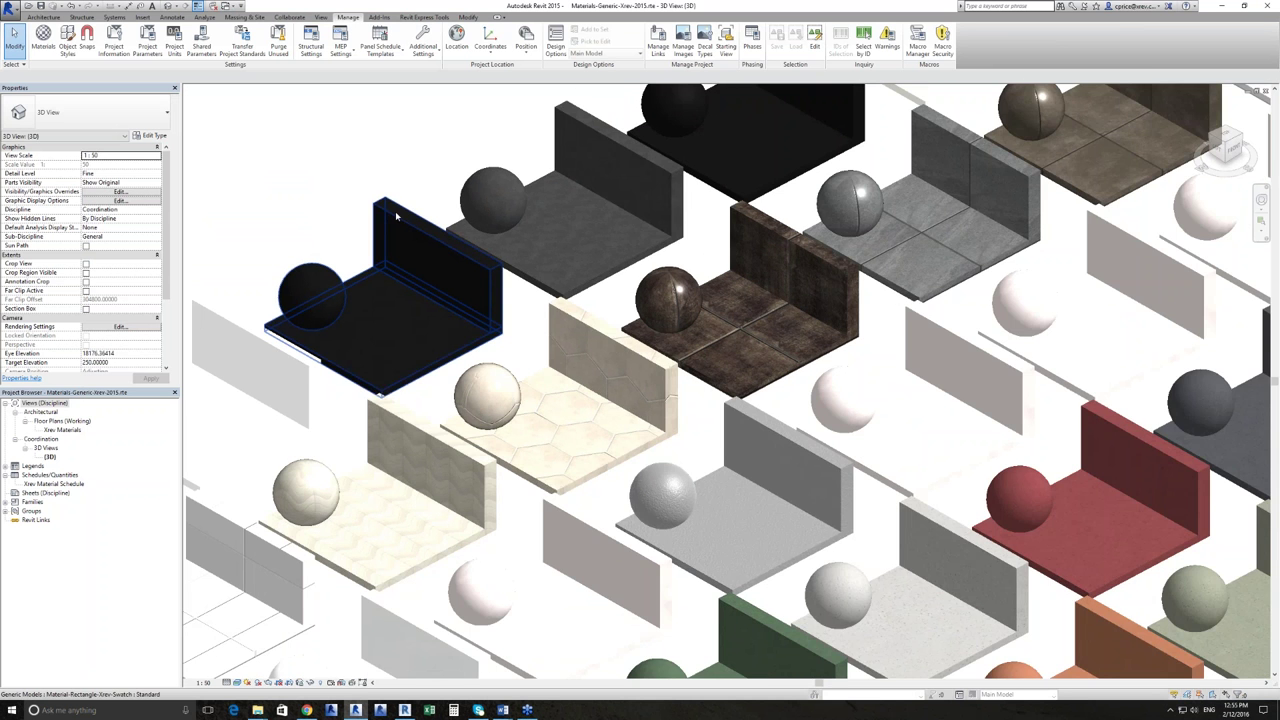
middle_drag(395, 215, 817, 365)
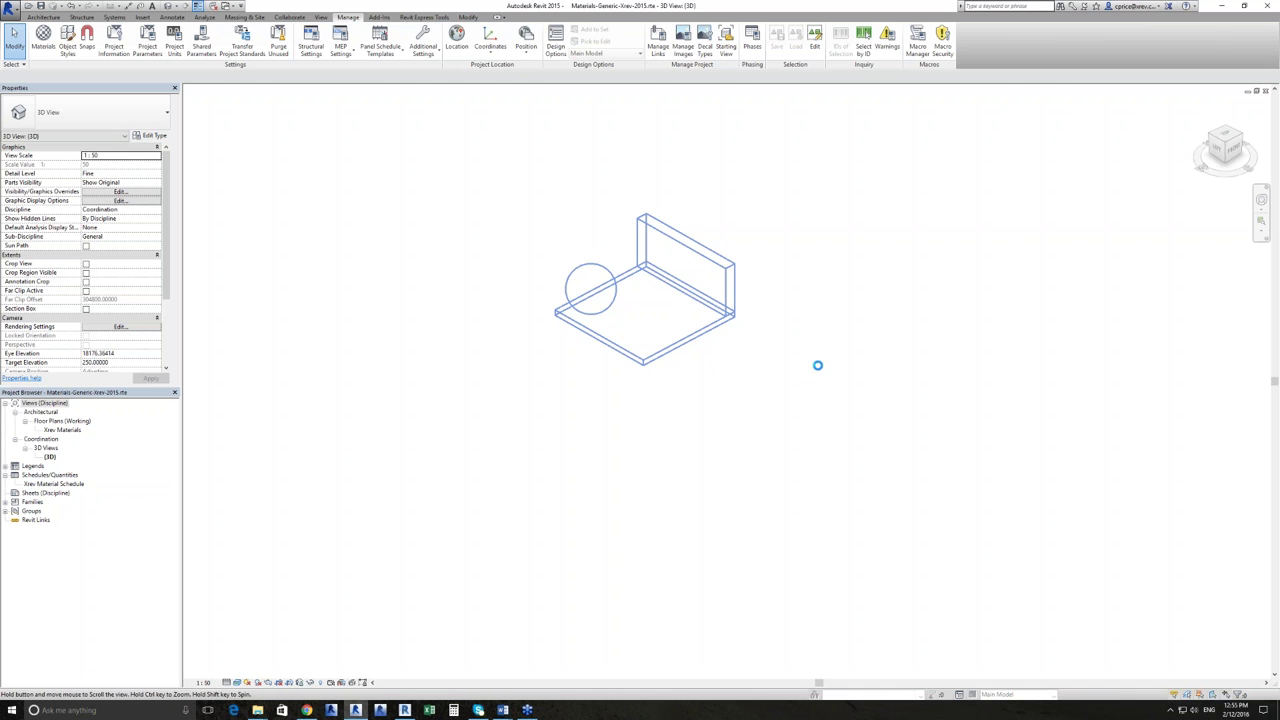
middle_drag(817, 365, 410, 408)
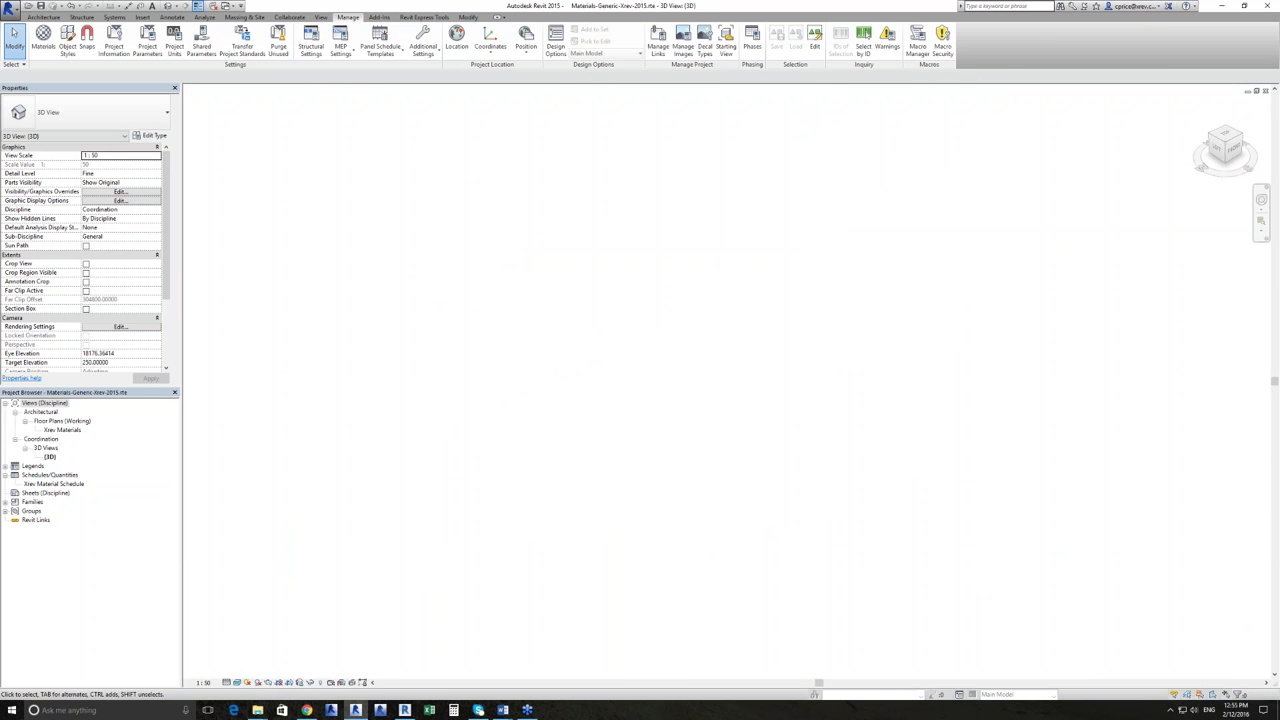
middle_drag(421, 341, 421, 341)
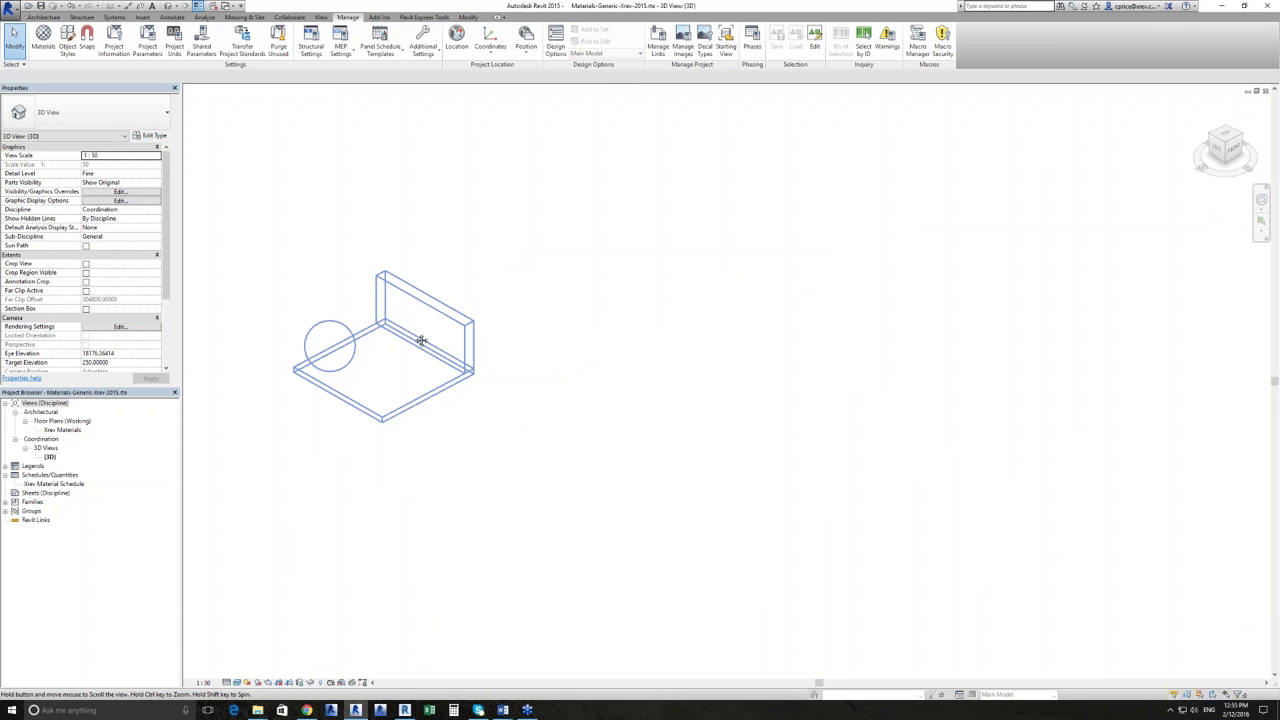
middle_drag(421, 341, 571, 375)
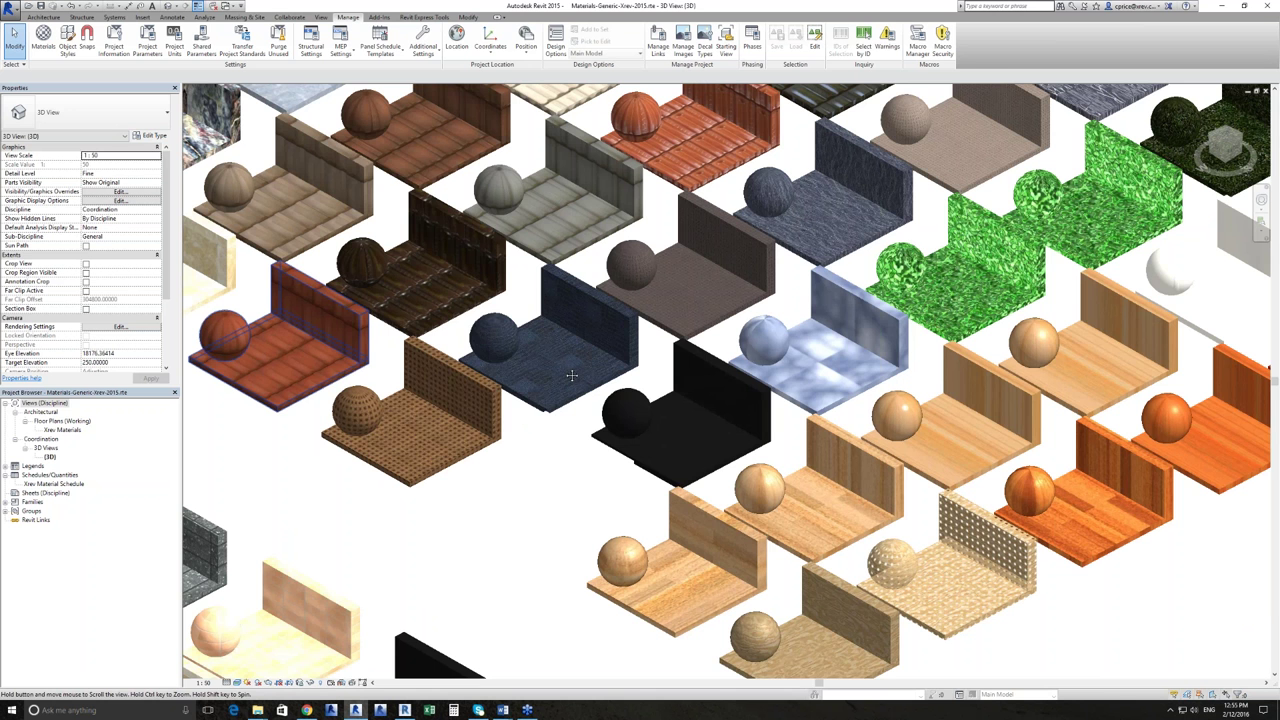
middle_drag(571, 375, 1105, 405)
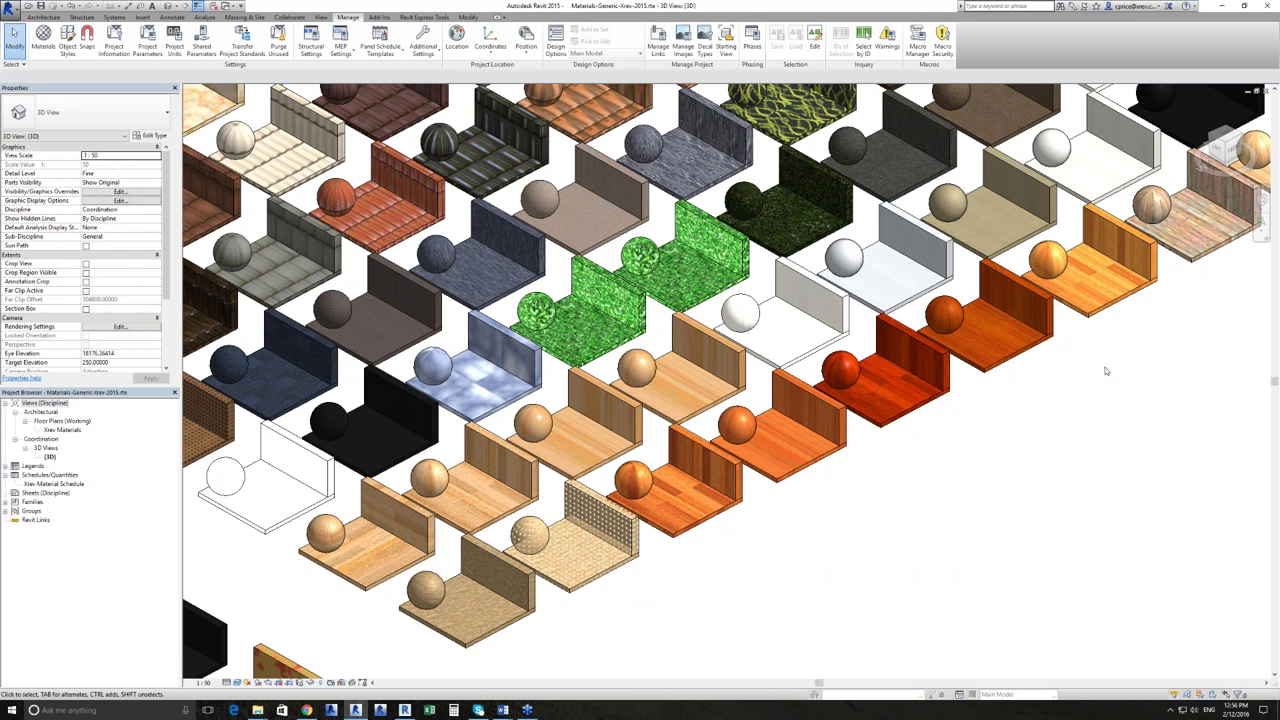
click(1106, 311)
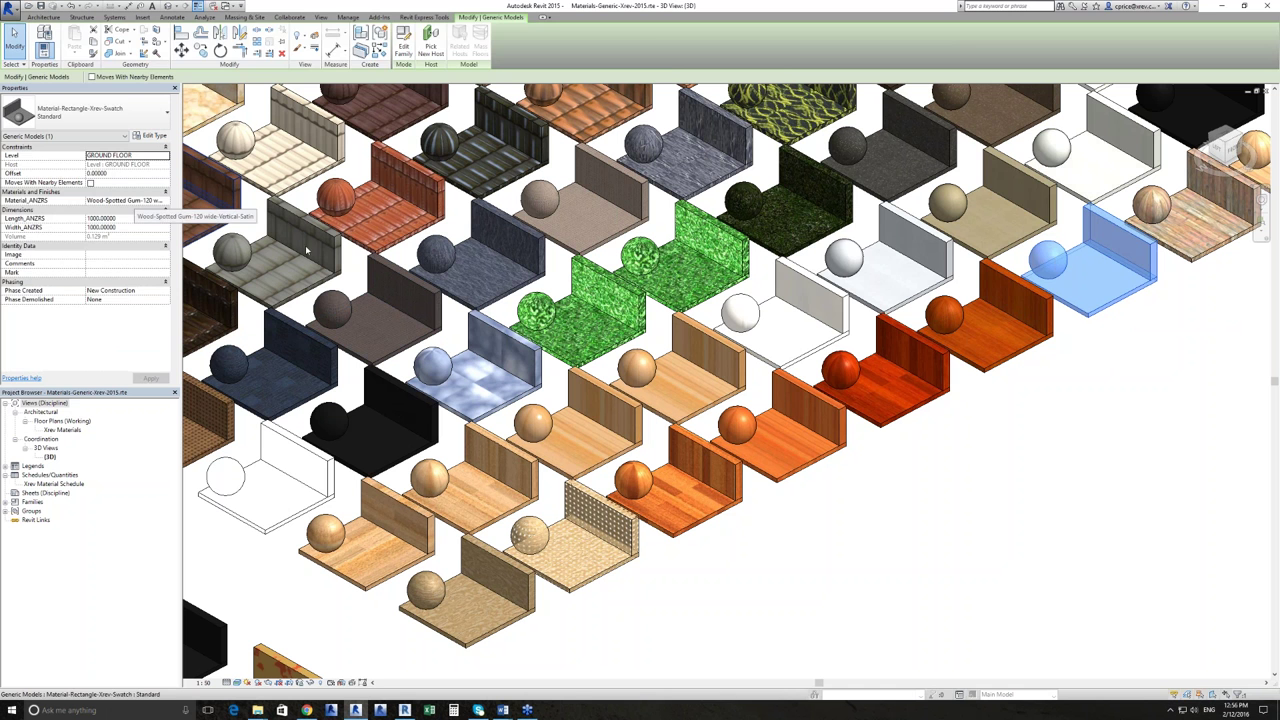
key(Escape)
Switch to the Walls-Generic-Xrev-2015 library and bring up its 3D view of the wall samples.
click(227, 6)
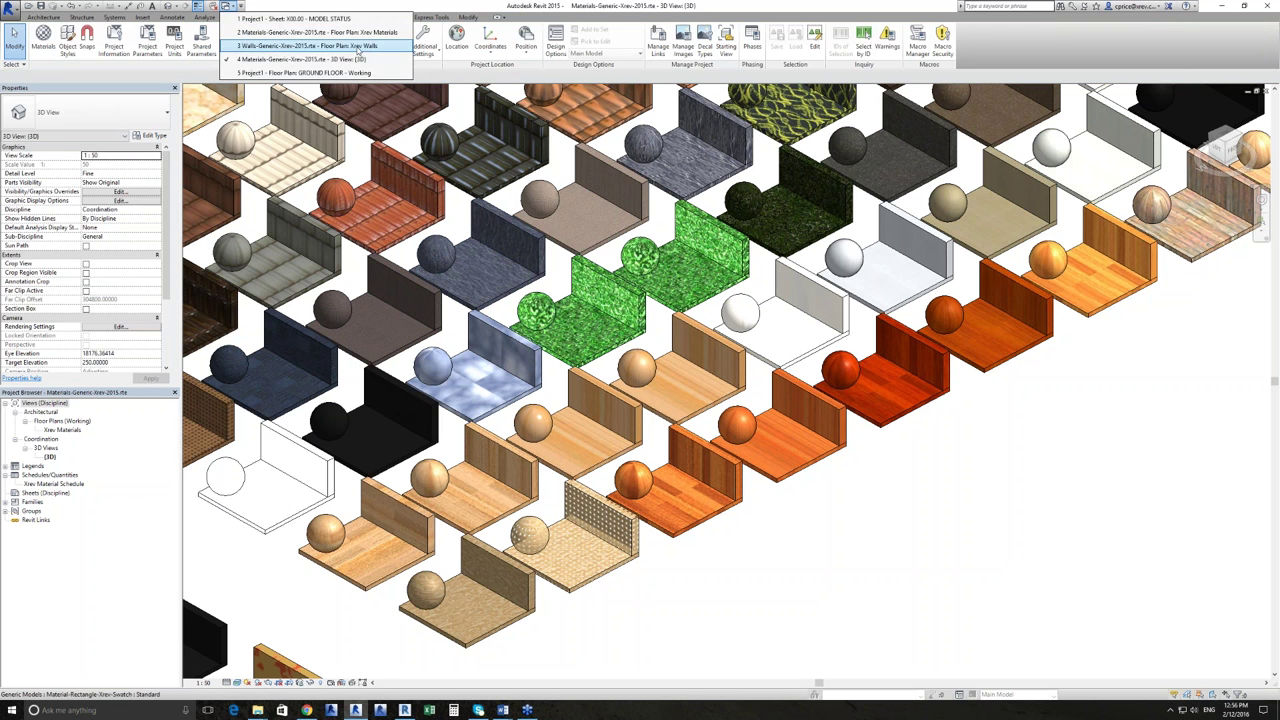
click(300, 45)
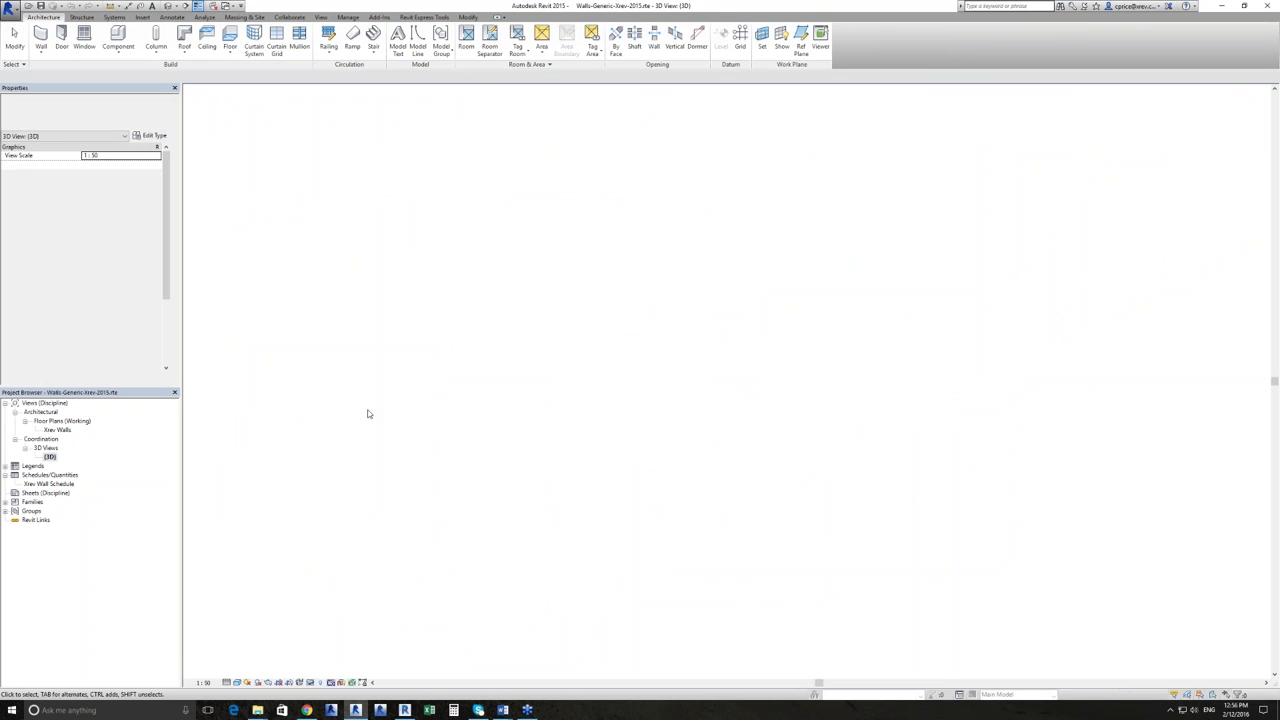
shift+middle_drag(650, 420, 723, 490)
scroll(642, 617, up, 4)
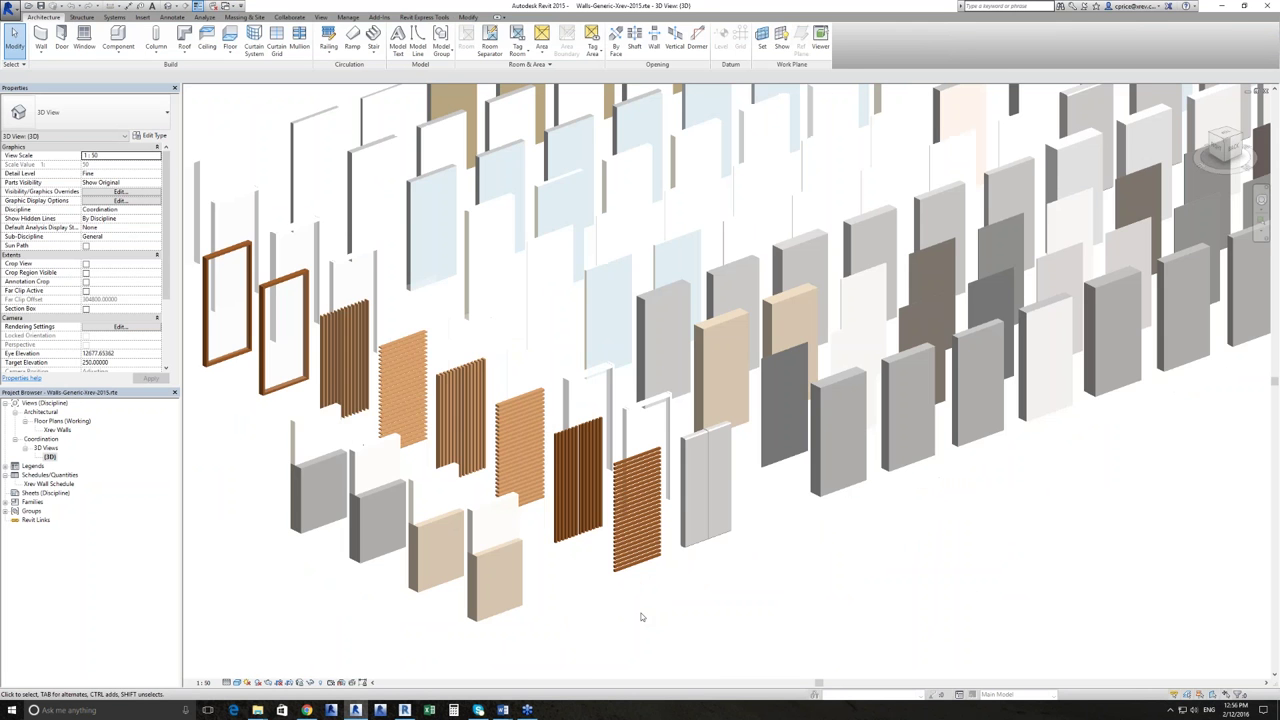
Examine the timber-framed glazed panels and the vertical and horizontal timber batten screens among the wall samples.
scroll(642, 617, down, 3)
scroll(673, 594, up, 4)
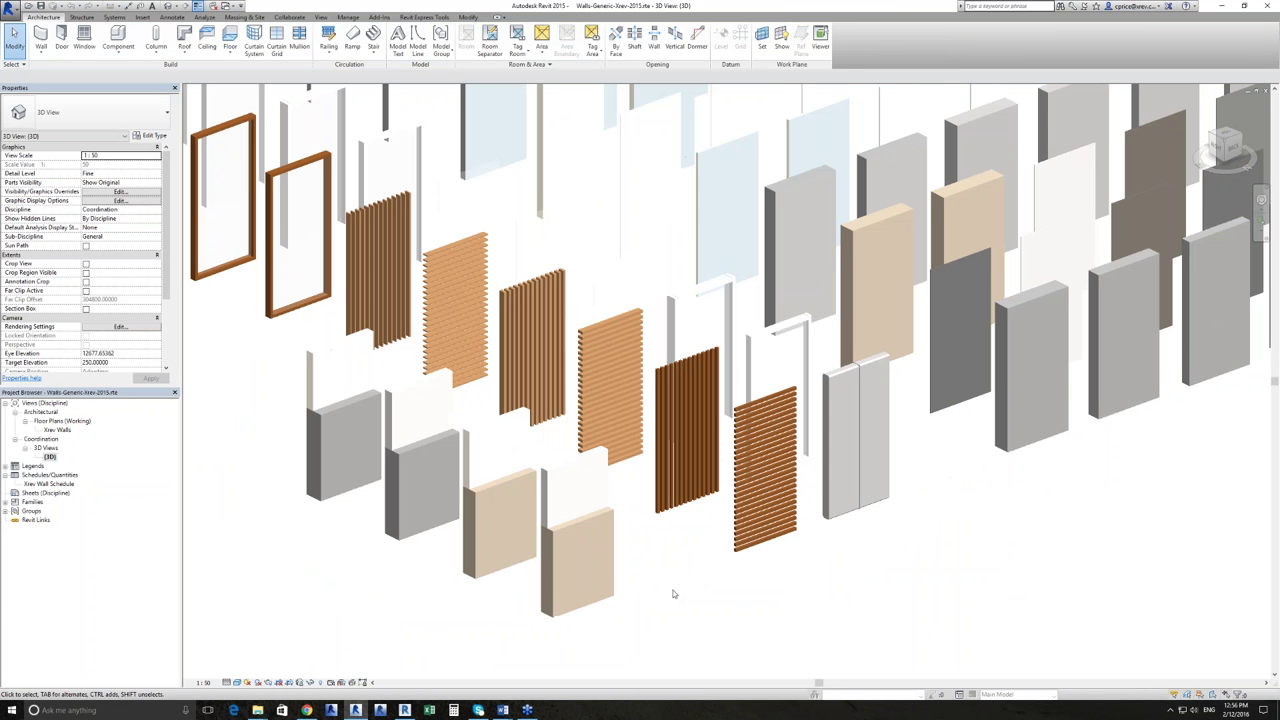
scroll(673, 594, down, 3)
scroll(500, 423, up, 3)
middle_drag(500, 423, 517, 440)
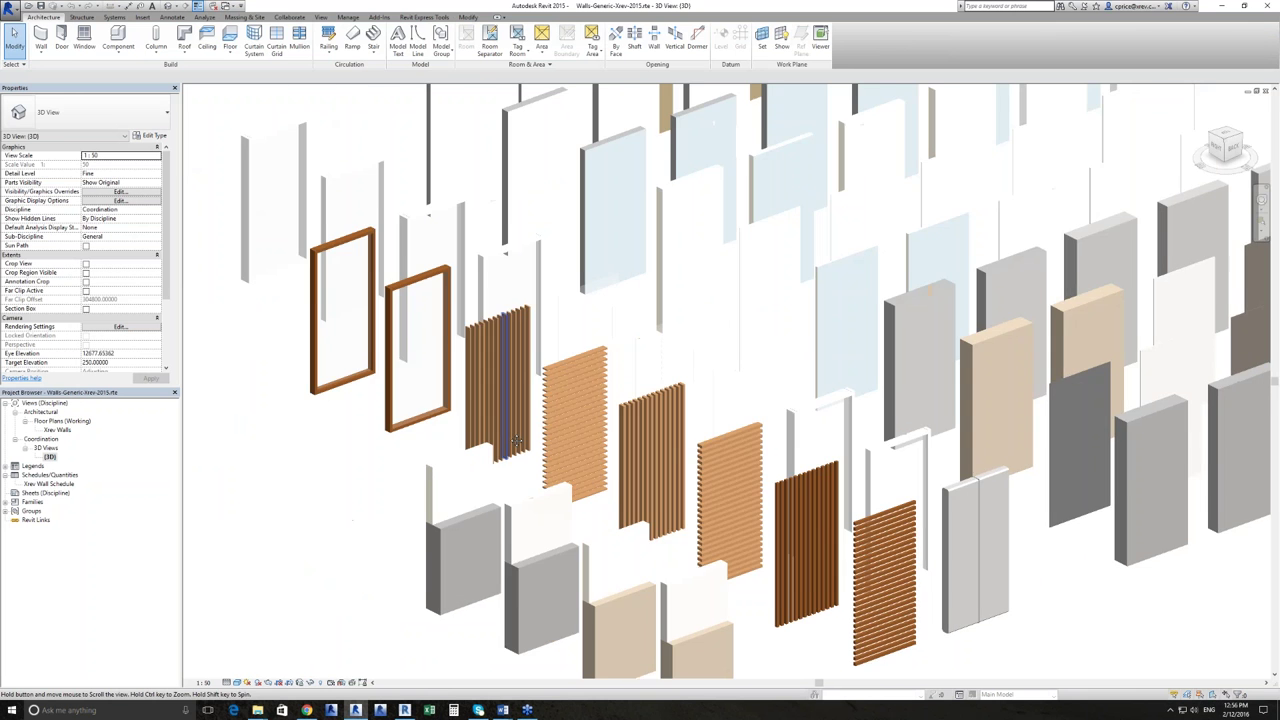
scroll(517, 440, down, 3)
scroll(300, 250, up, 3)
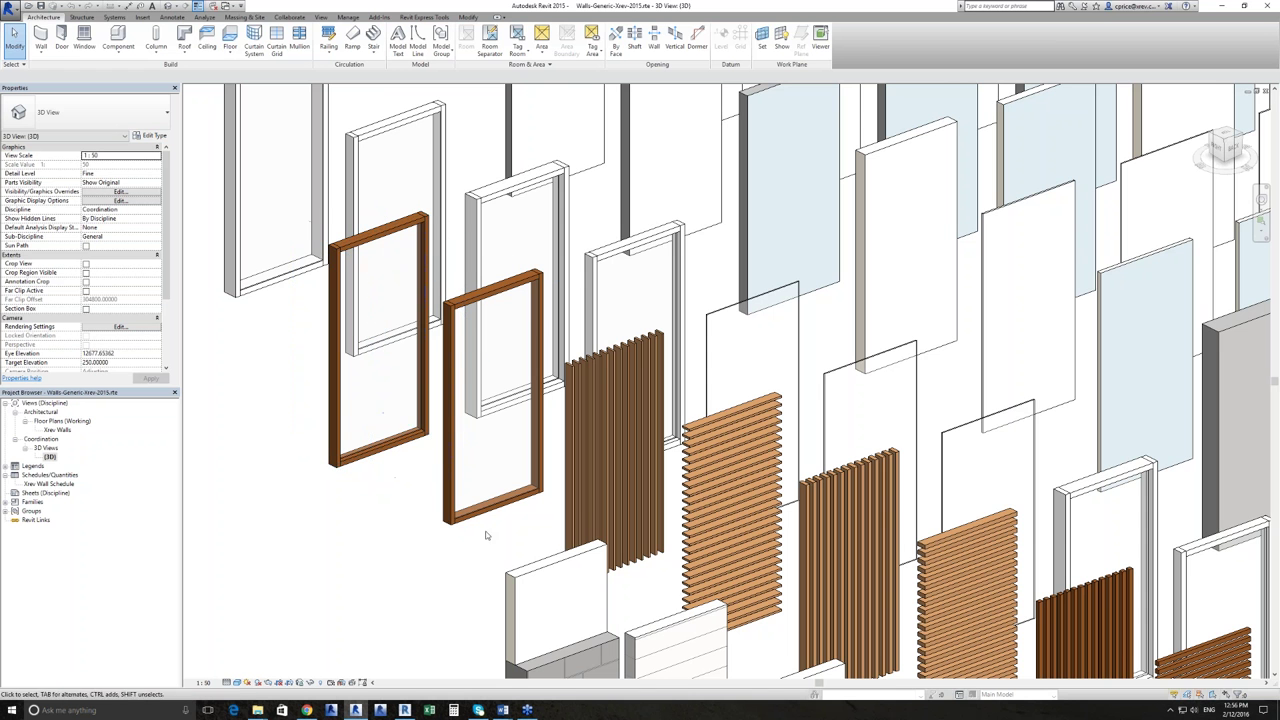
middle_drag(486, 536, 418, 510)
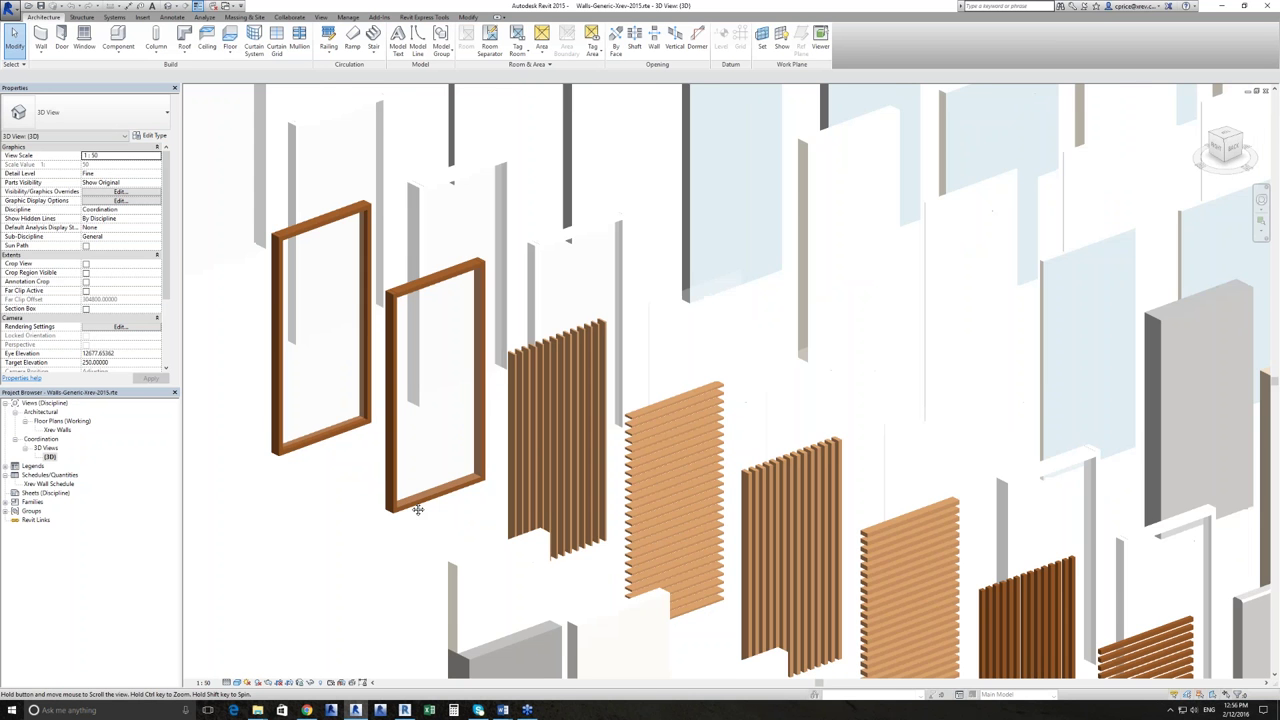
scroll(418, 510, down, 2)
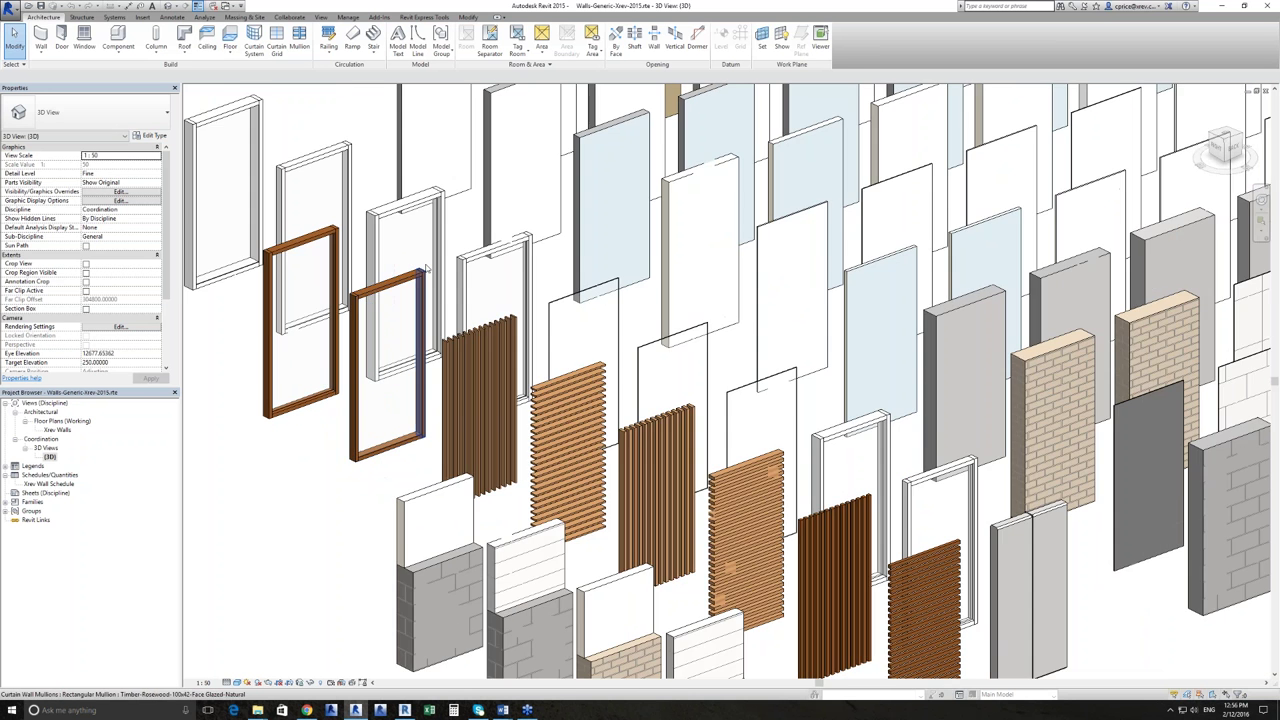
Examine the brick, blockwork, panel and lined wall samples across the rest of the walls 3D view.
middle_drag(1019, 427, 962, 434)
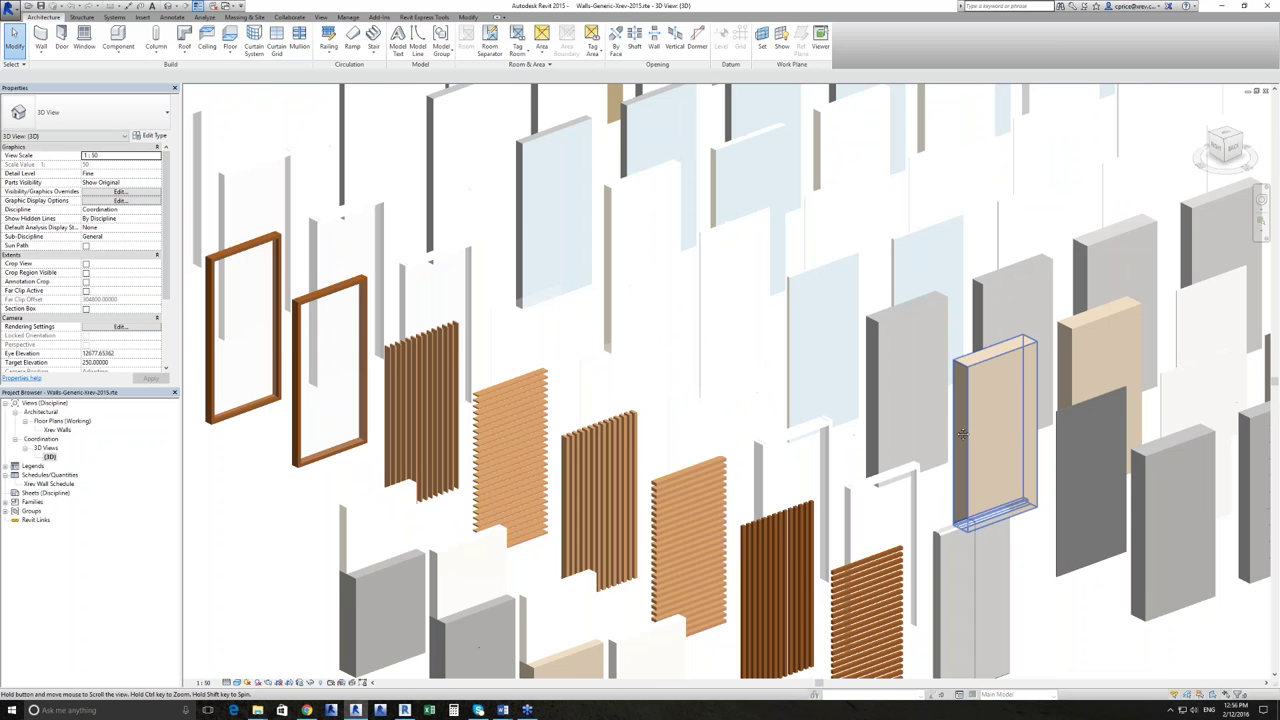
scroll(973, 606, down, 2)
scroll(934, 548, up, 6)
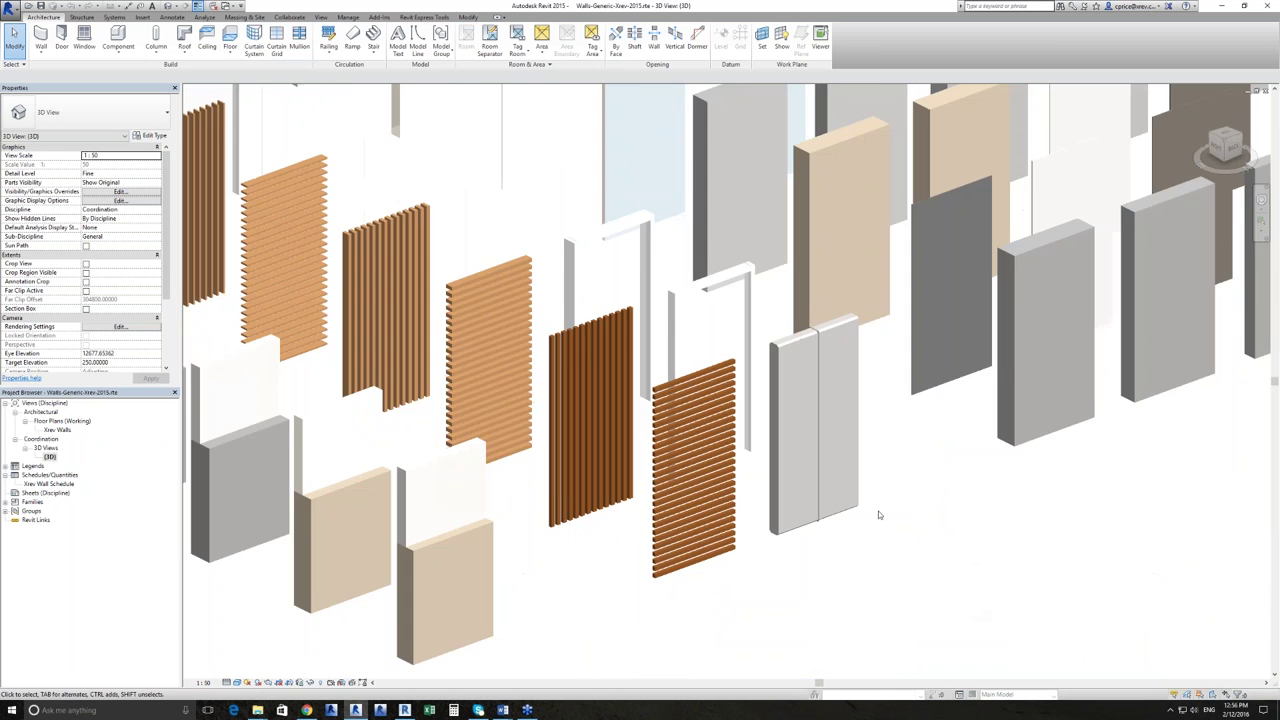
scroll(878, 539, down, 5)
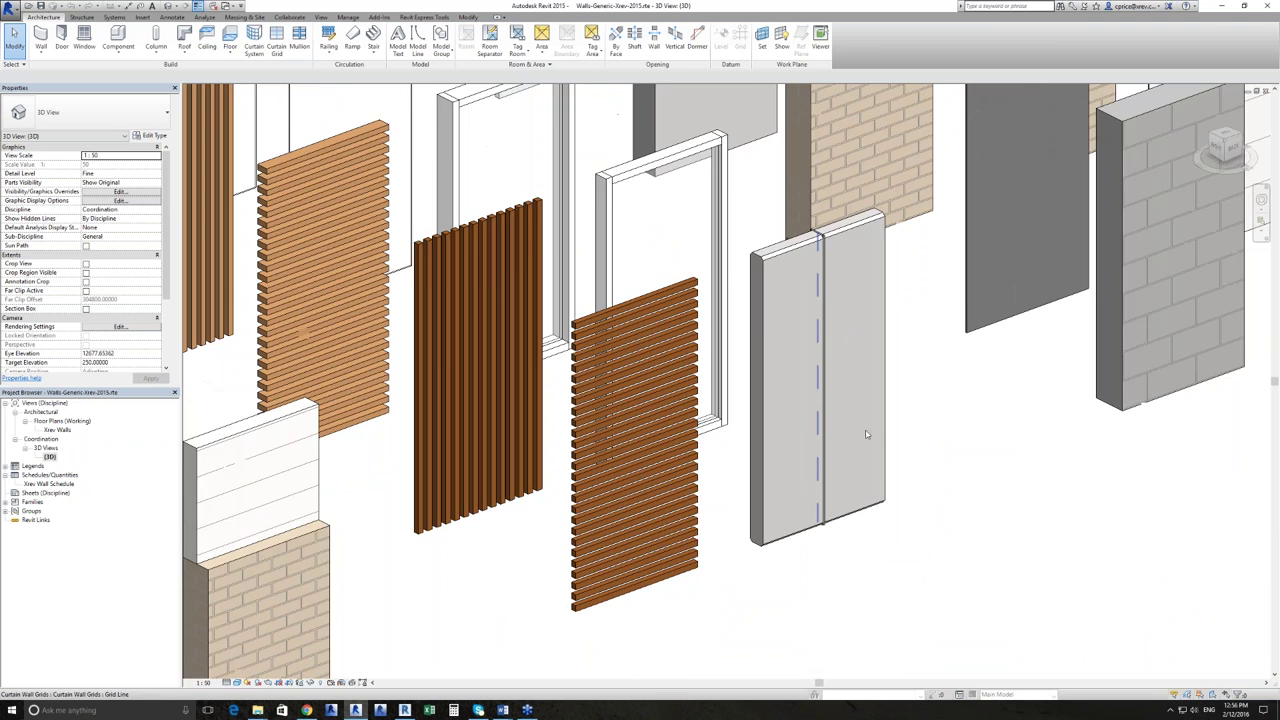
scroll(751, 355, down, 2)
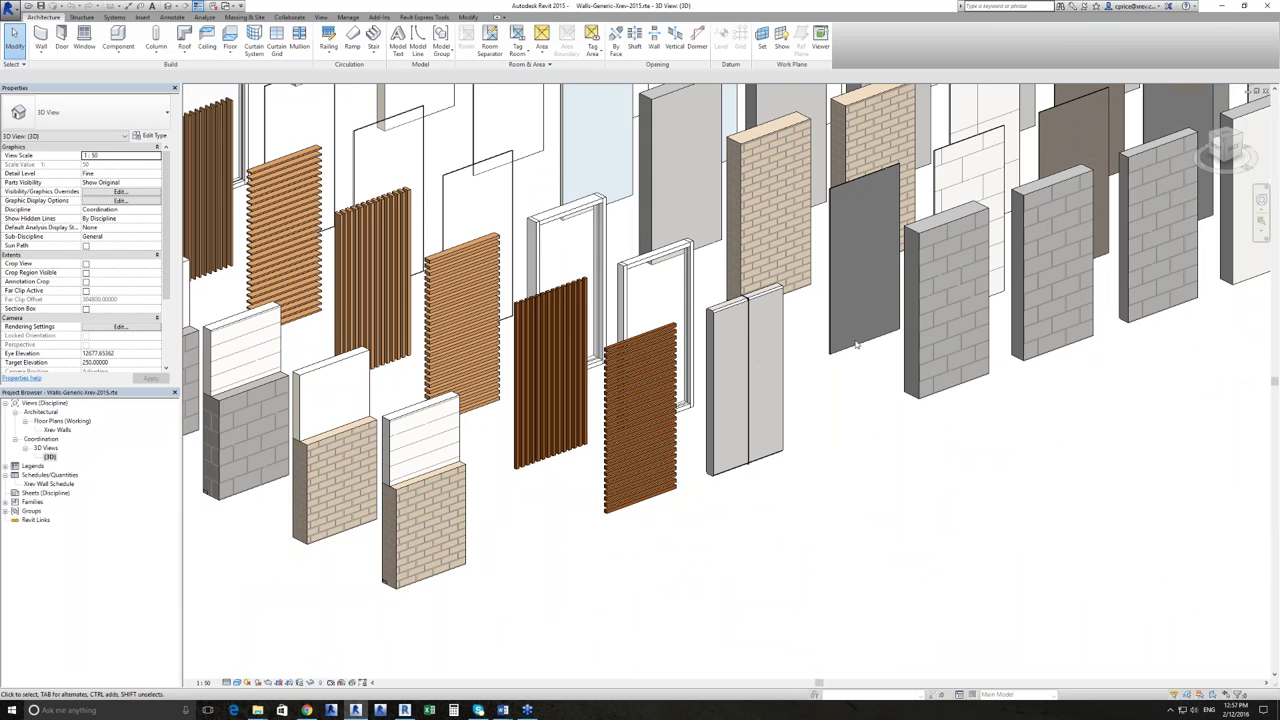
scroll(751, 355, up, 2)
middle_drag(751, 355, 668, 410)
scroll(1013, 337, down, 2)
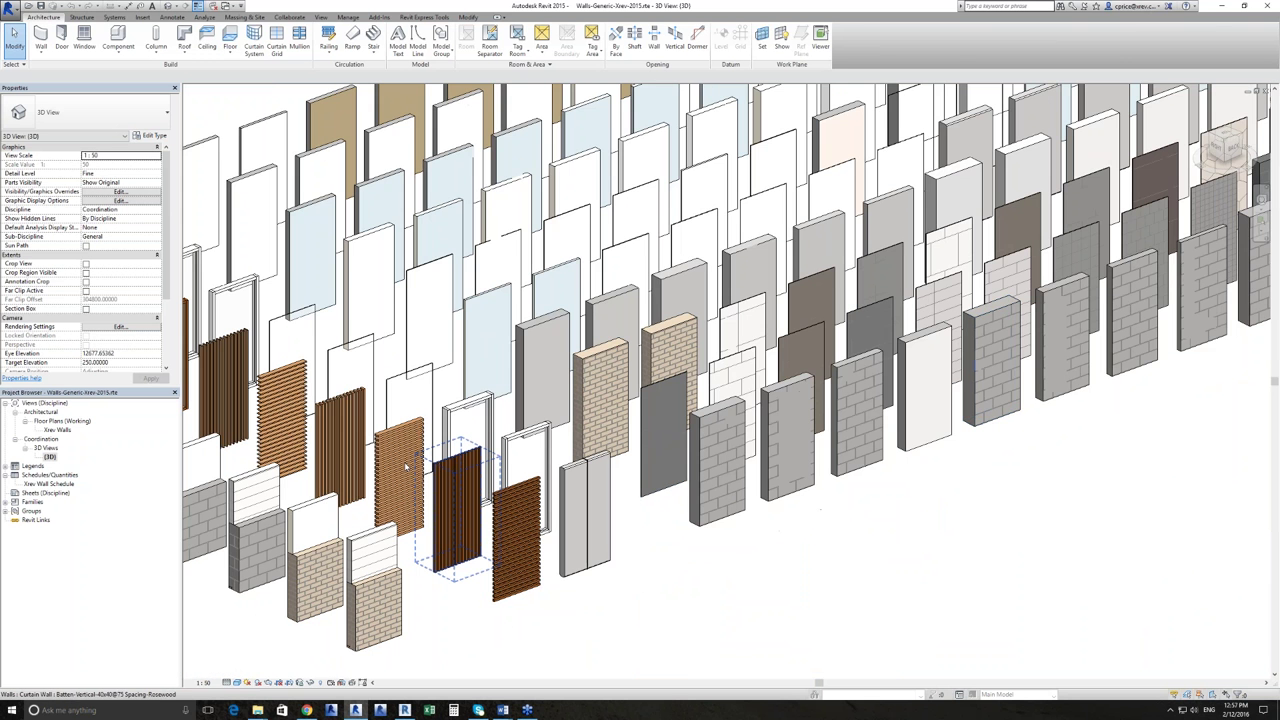
middle_drag(406, 467, 733, 530)
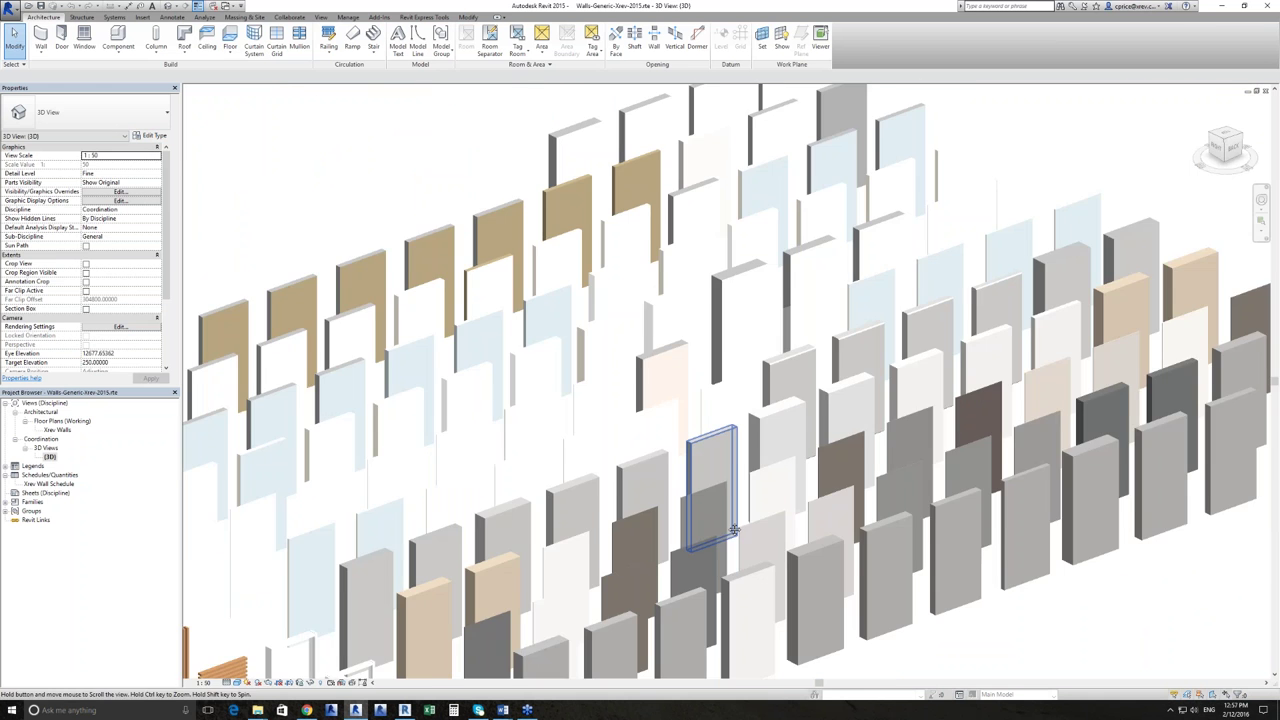
scroll(733, 530, down, 5)
Switch to the Xrev Walls floor plan and read the type tags beneath the aluminium and blockwork wall samples.
key(ctrl+Tab)
scroll(654, 402, up, 8)
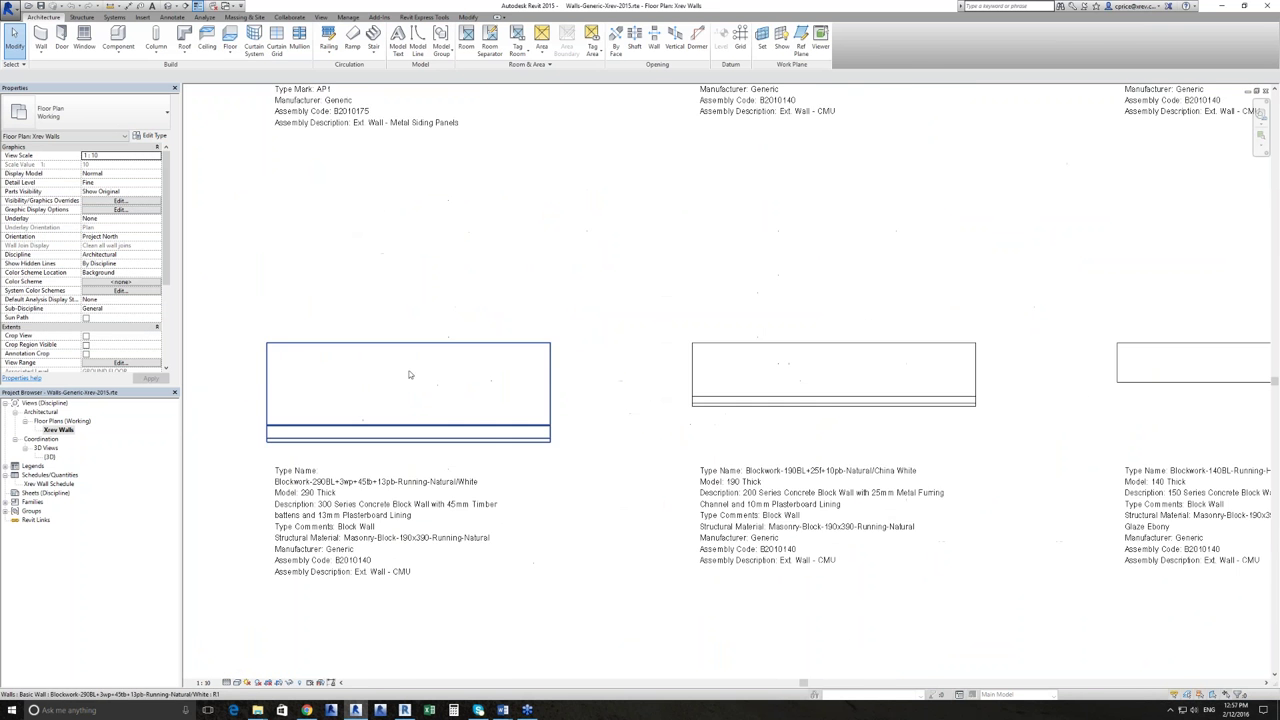
scroll(385, 339, down, 2)
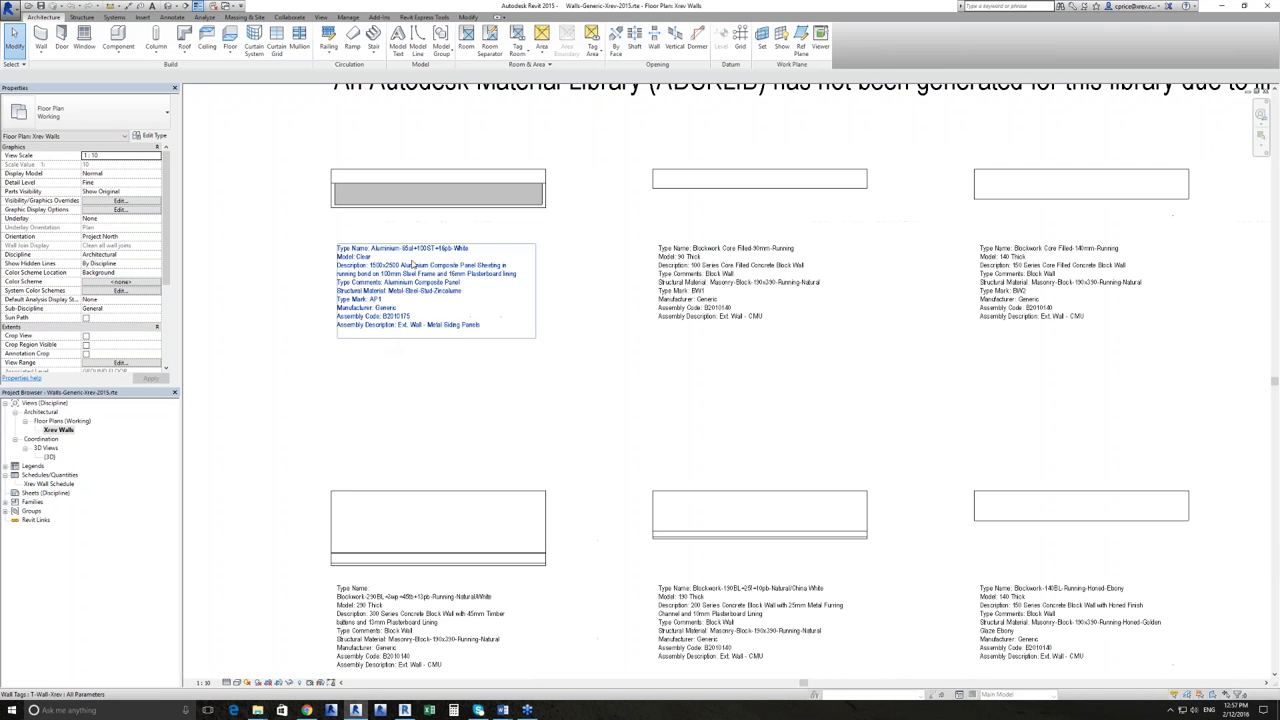
Review the Xrev Wall Schedule, and look through the Xrev Material Schedule of the materials library.
click(34, 485)
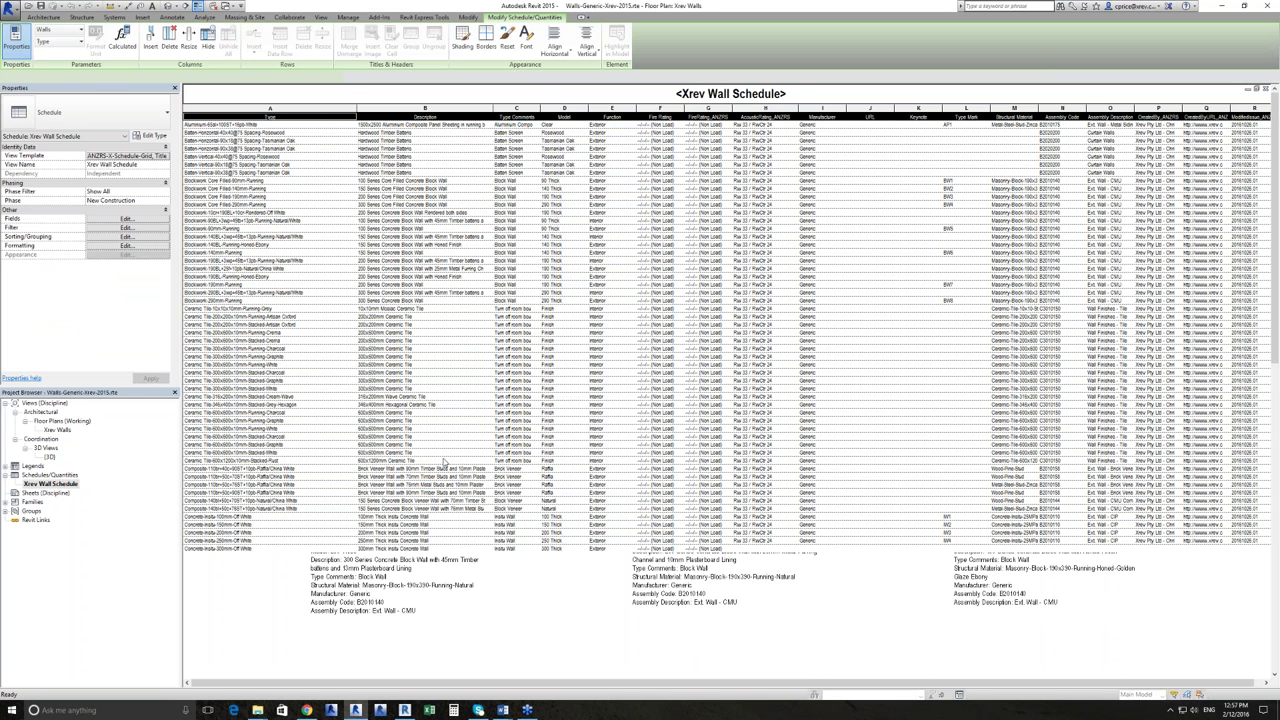
scroll(440, 600, down, 10)
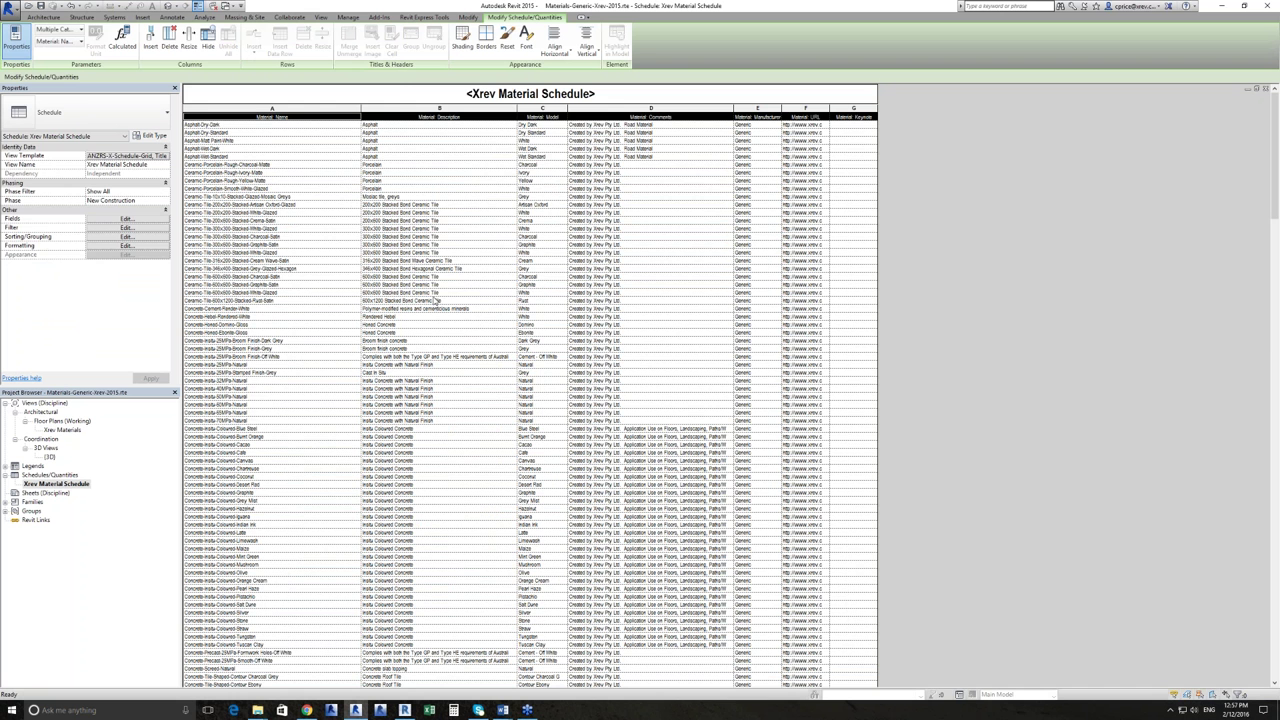
scroll(434, 300, down, 10)
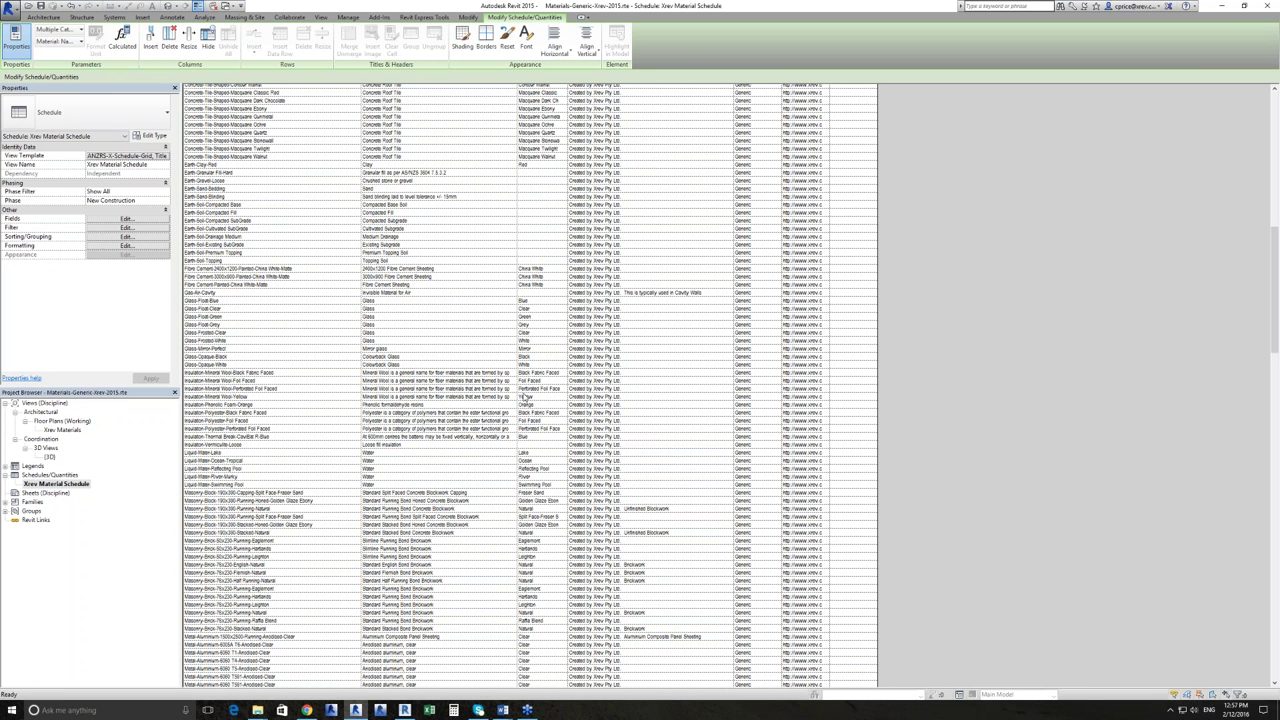
Return to the X00.00 - MODEL STATUS sheet of Project1.
key(ctrl+Tab)
click(228, 6)
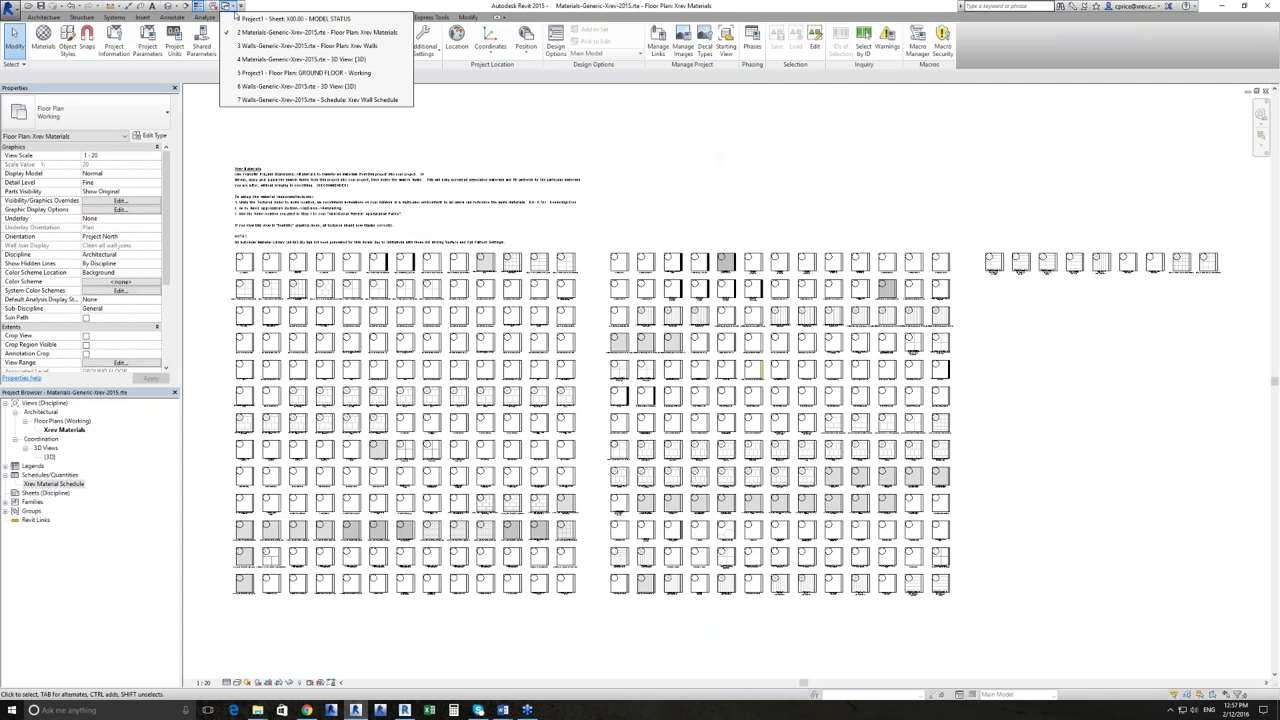
click(328, 19)
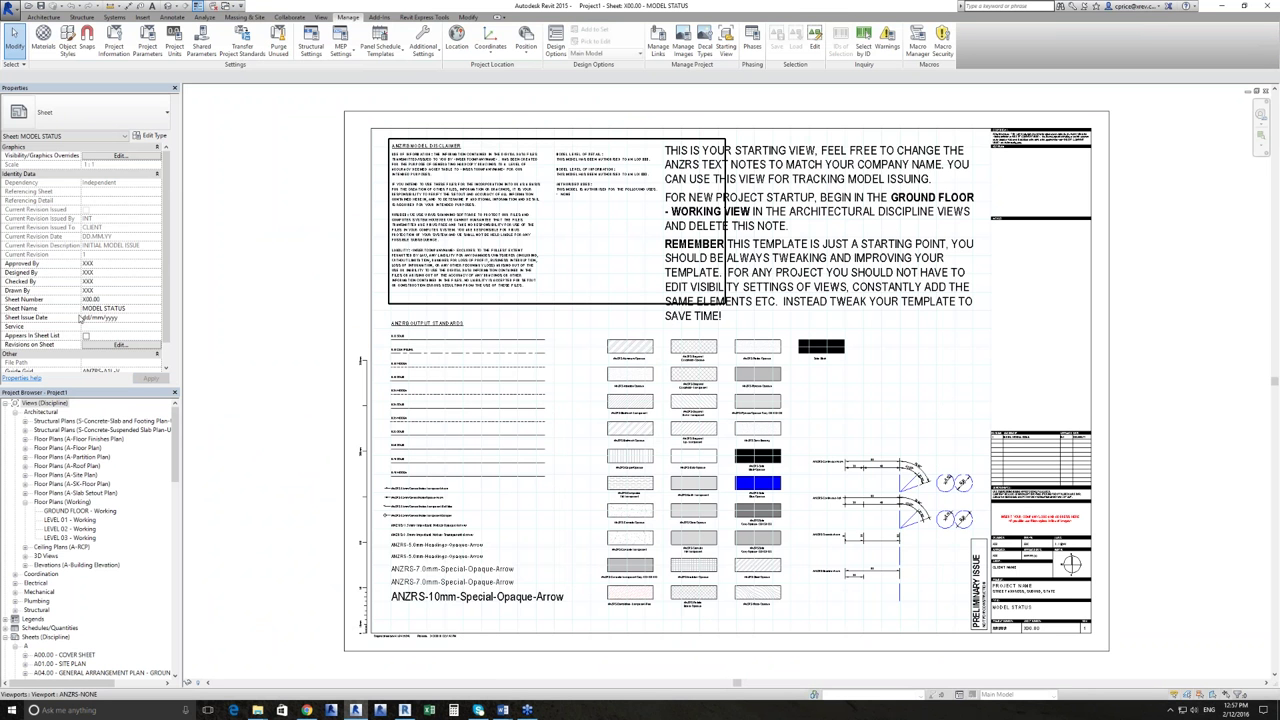
Expand the Families branch of the project browser and its Annotation Symbols category.
drag(172, 478, 158, 618)
scroll(160, 622, down, 4)
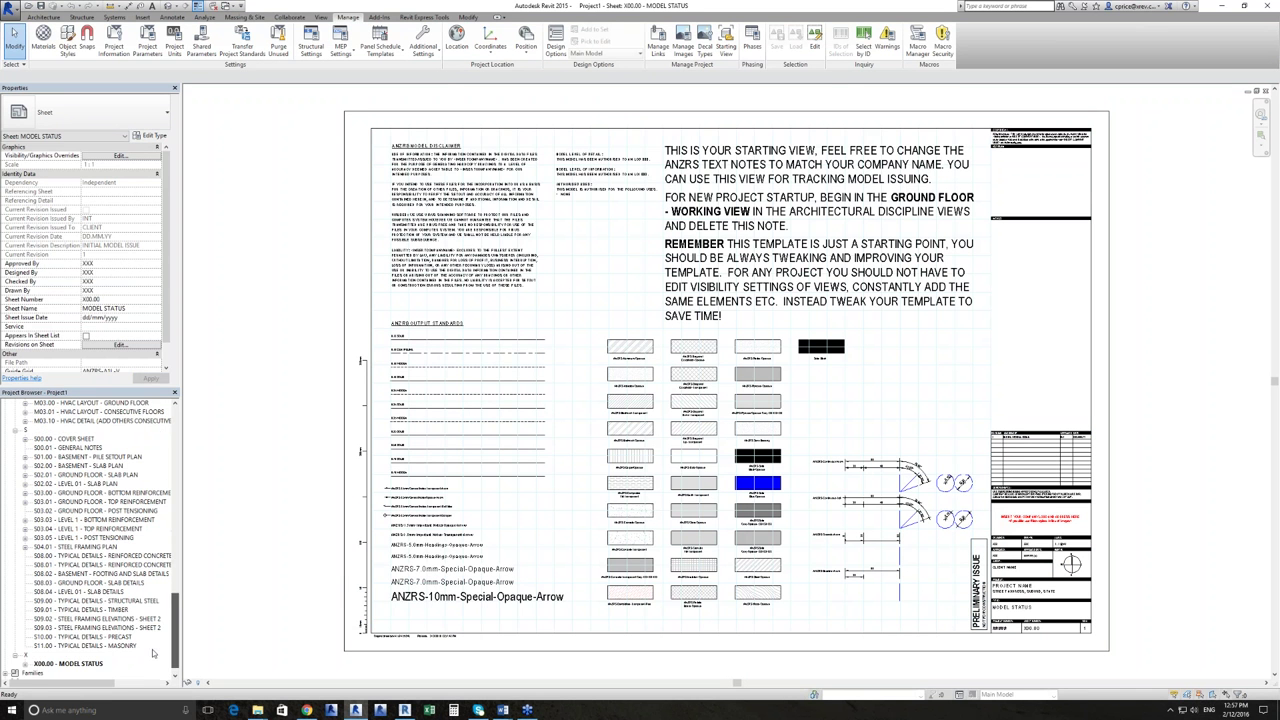
click(153, 653)
scroll(130, 620, up, 3)
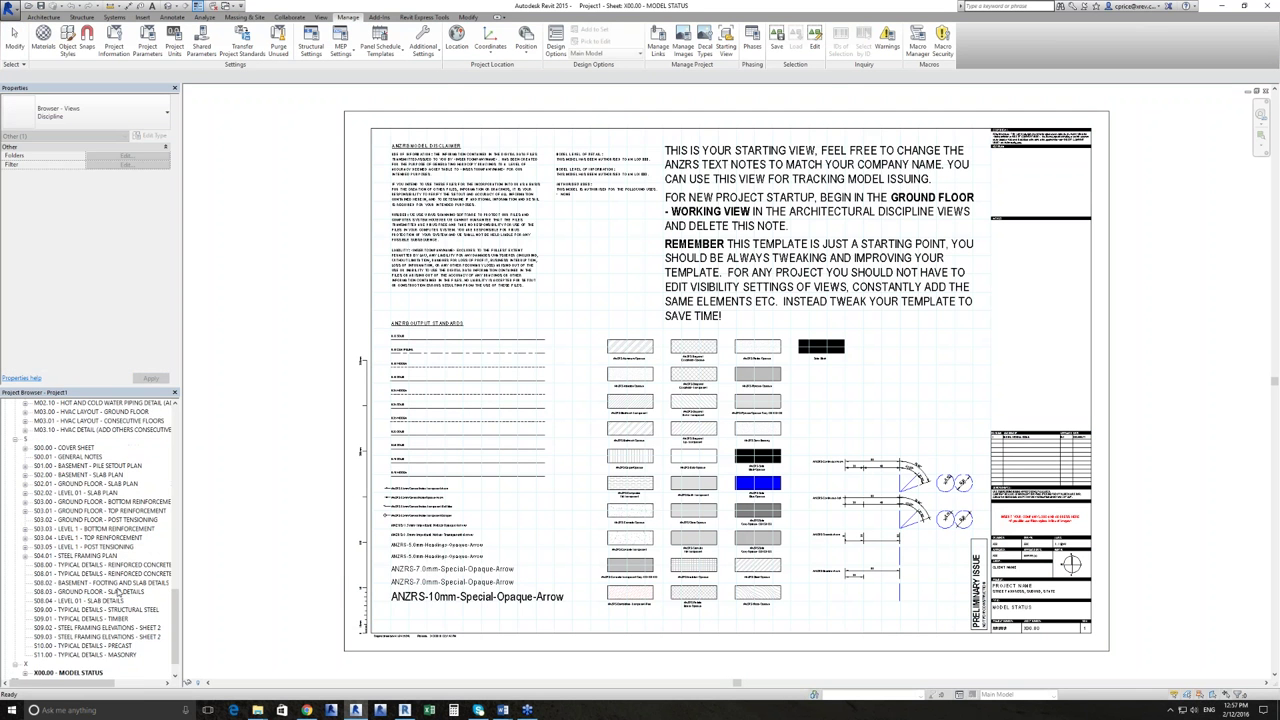
scroll(118, 592, down, 3)
click(14, 541)
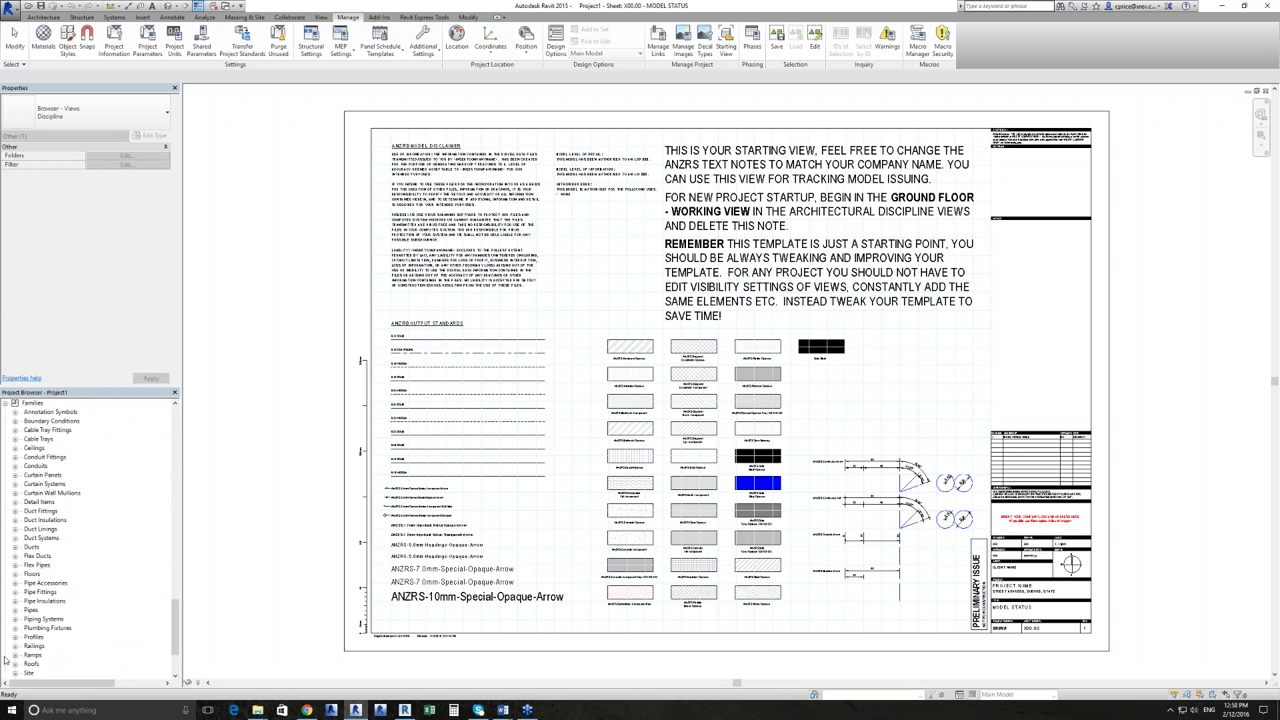
click(14, 411)
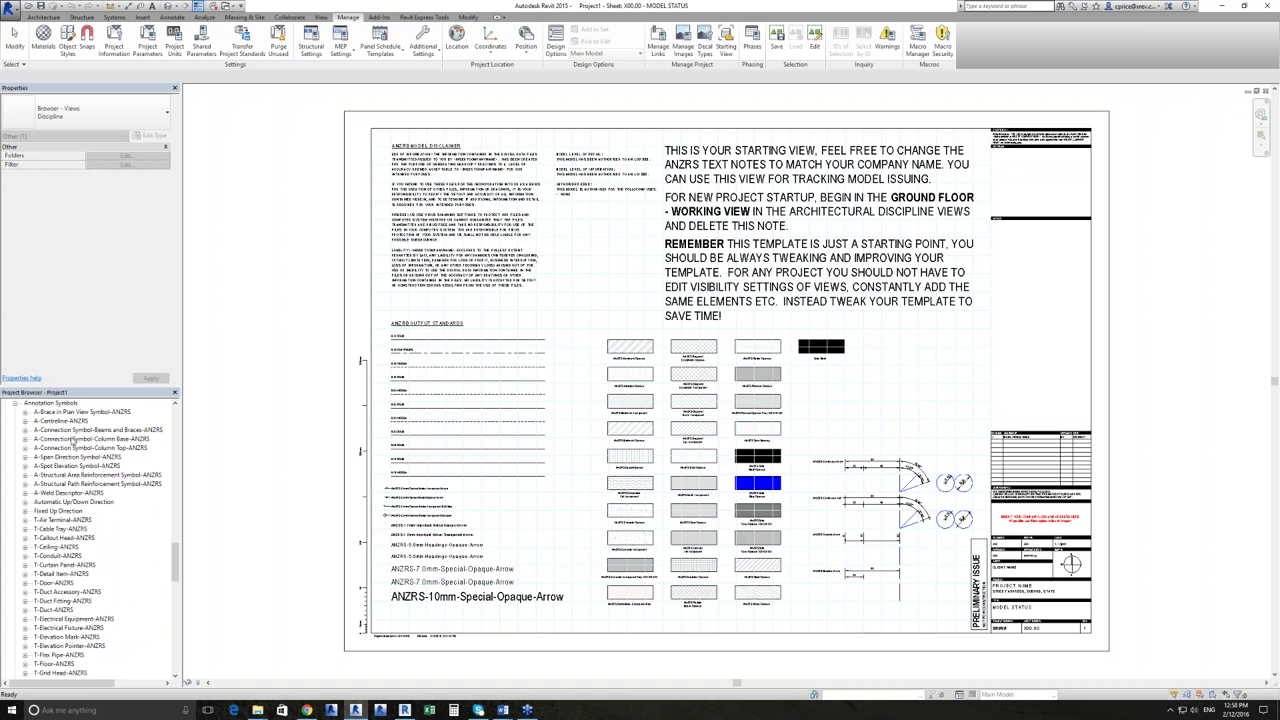
Look through the ANZRS annotation symbol and tag families, from the connection symbols to T-View Title-ANZRS.
scroll(70, 483, down, 2)
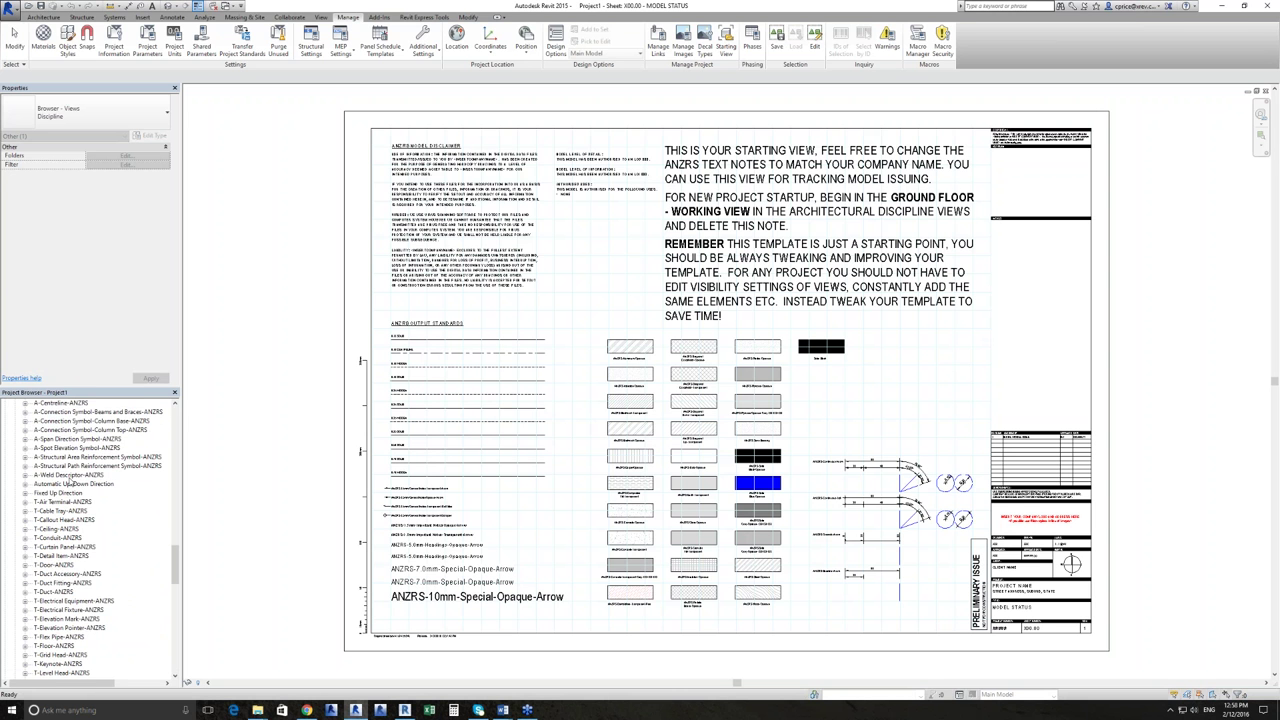
scroll(70, 483, down, 5)
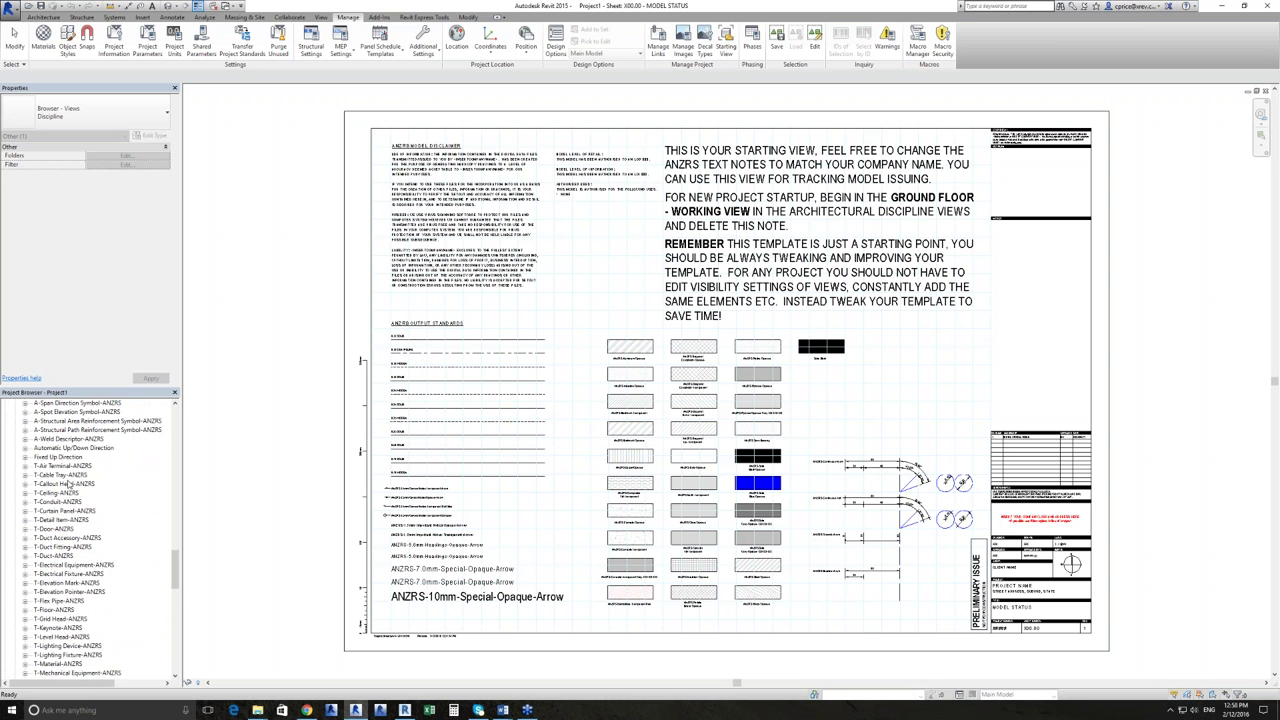
scroll(56, 520, down, 2)
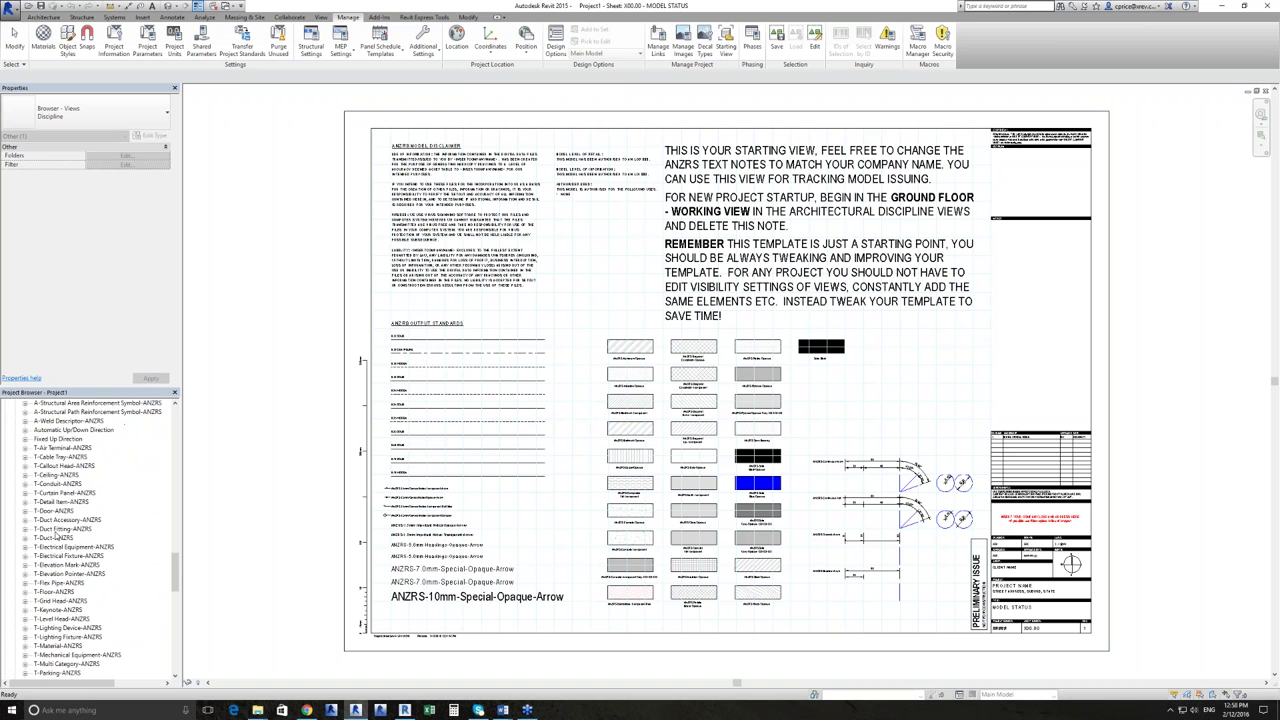
scroll(57, 536, down, 9)
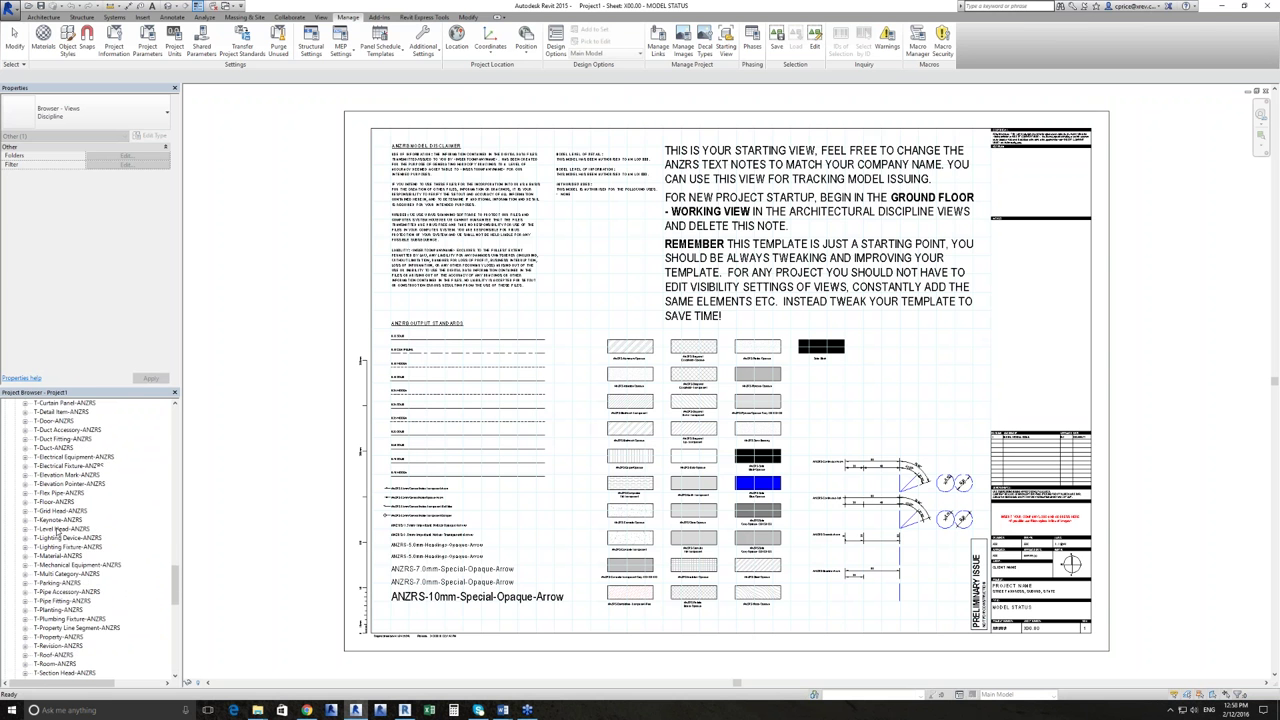
scroll(57, 536, down, 9)
click(55, 565)
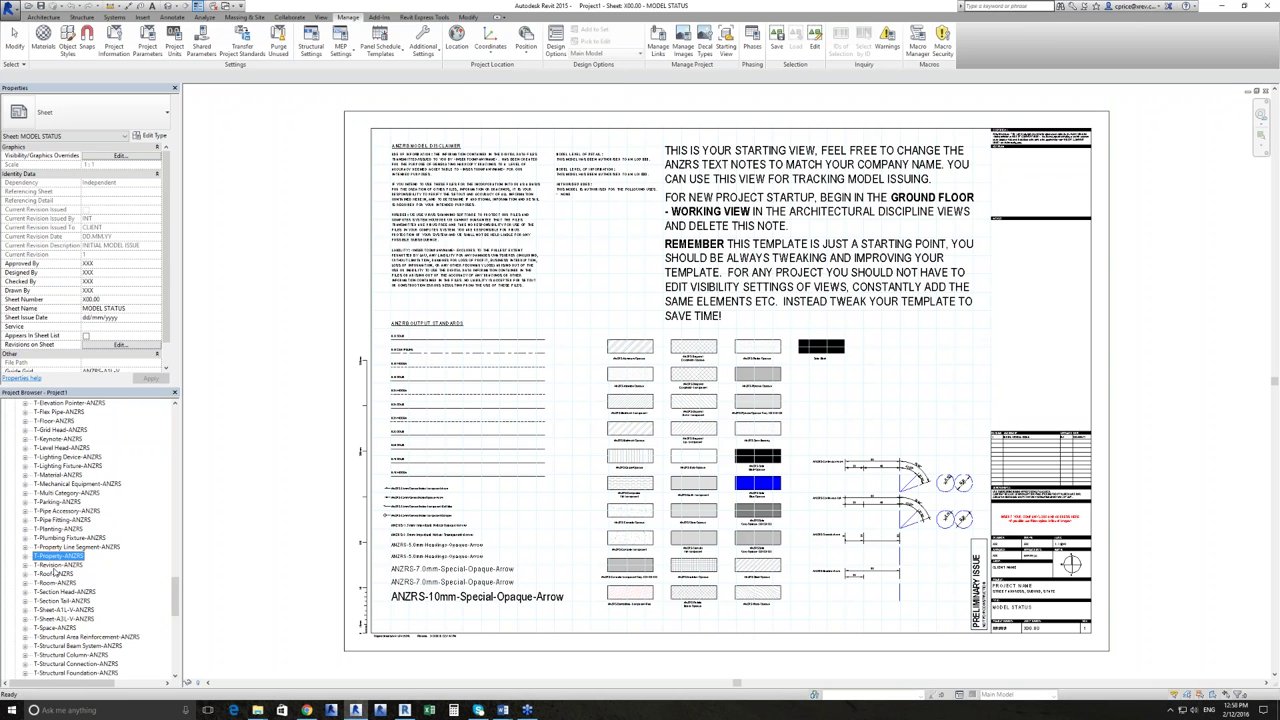
click(55, 582)
scroll(80, 592, down, 3)
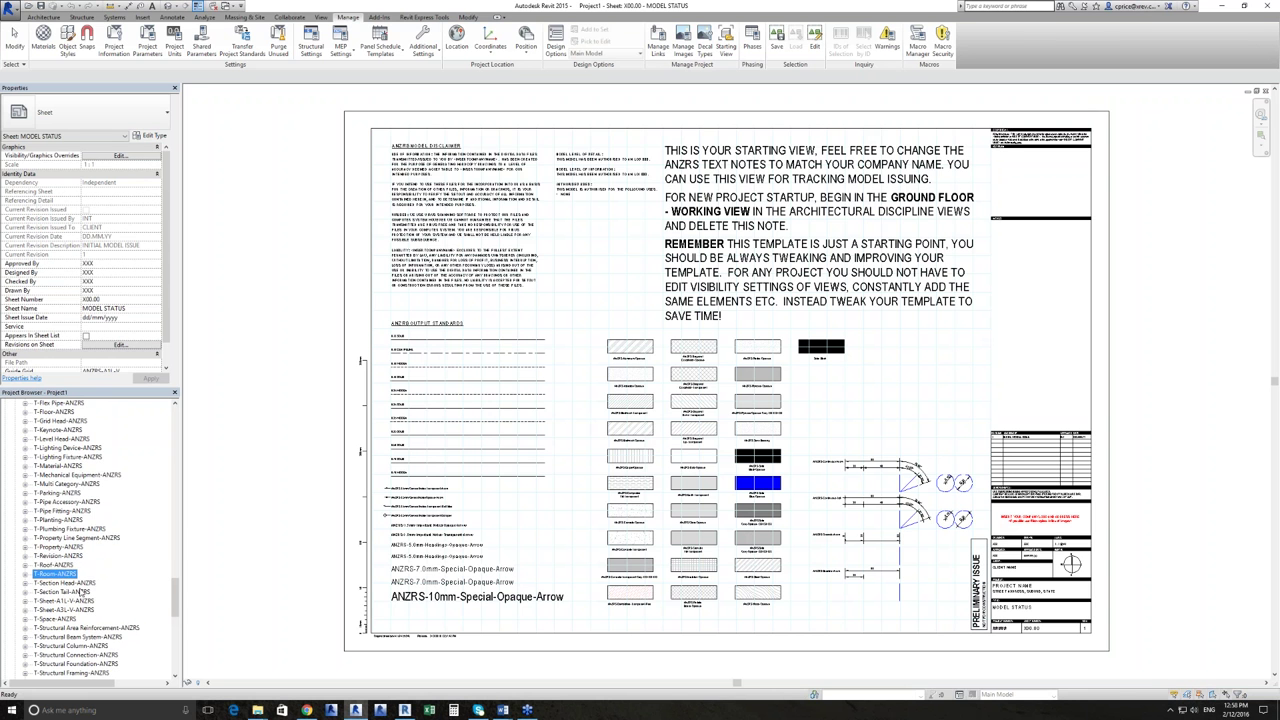
scroll(80, 592, down, 8)
click(74, 528)
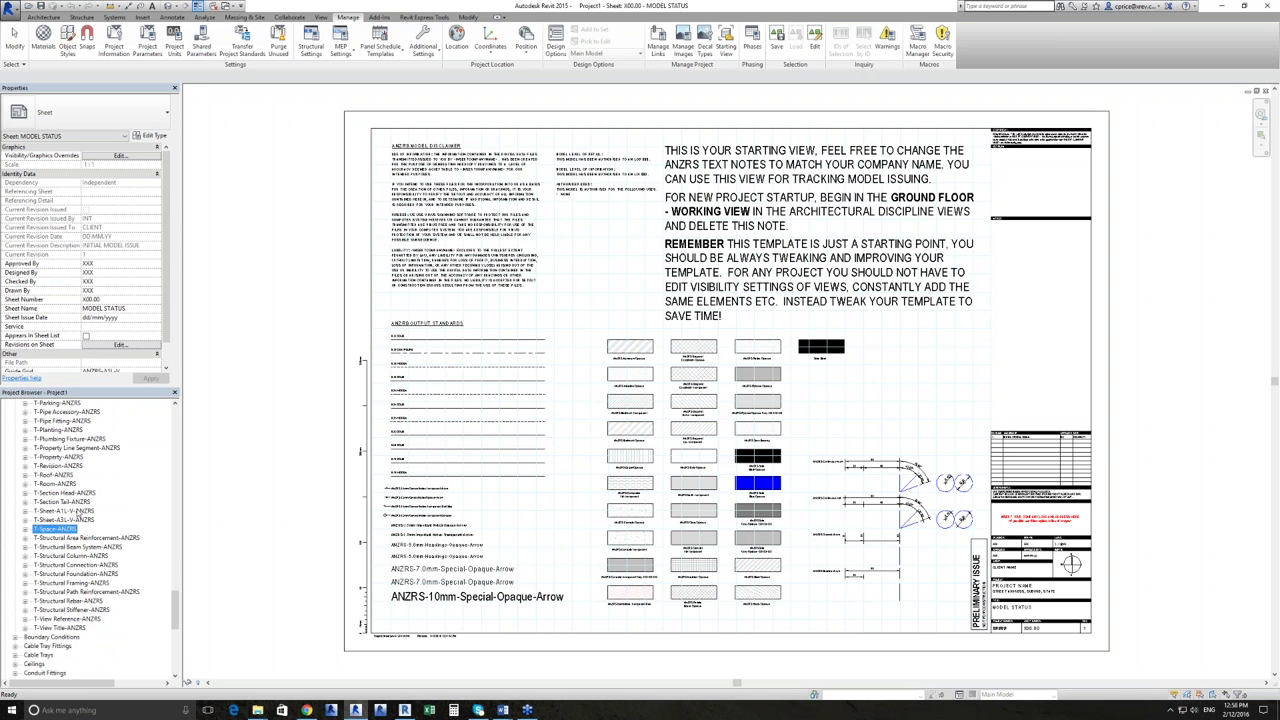
click(58, 629)
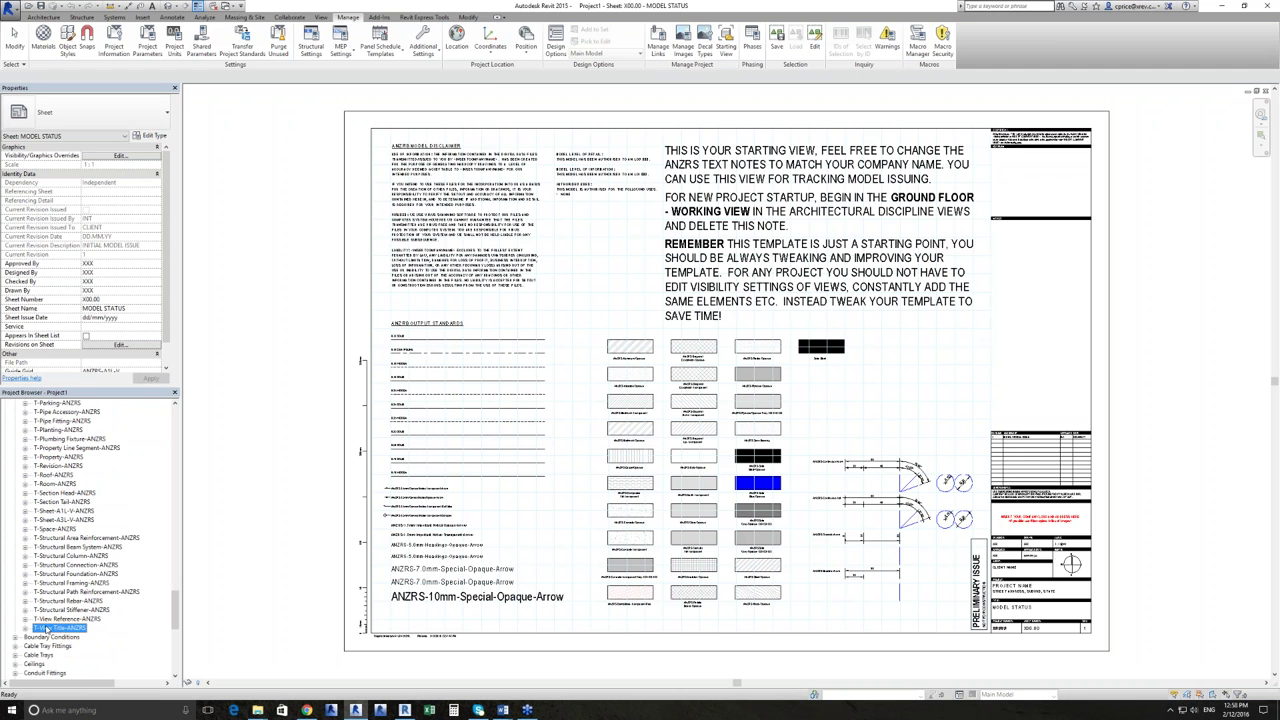
Review the ANZRS viewport types available in the type properties of the ANZRS MODEL DISCLAIMER viewport, and leave its type as is.
click(492, 246)
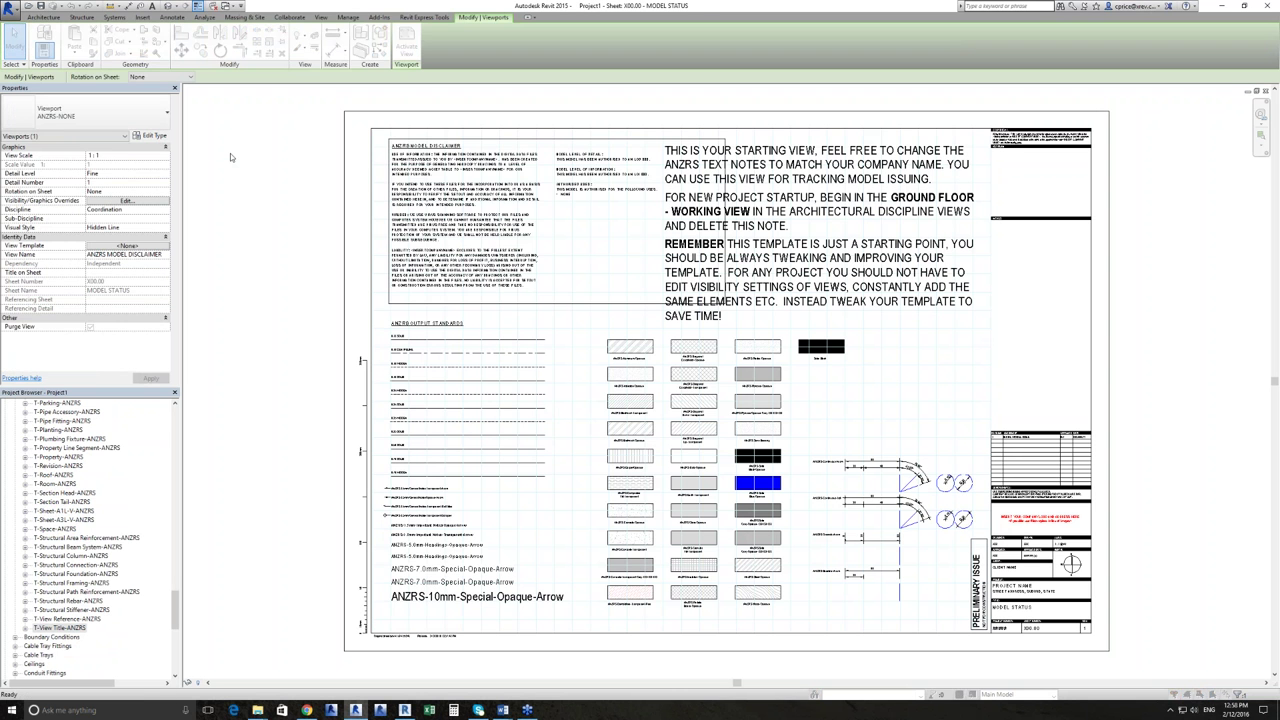
click(148, 135)
click(790, 115)
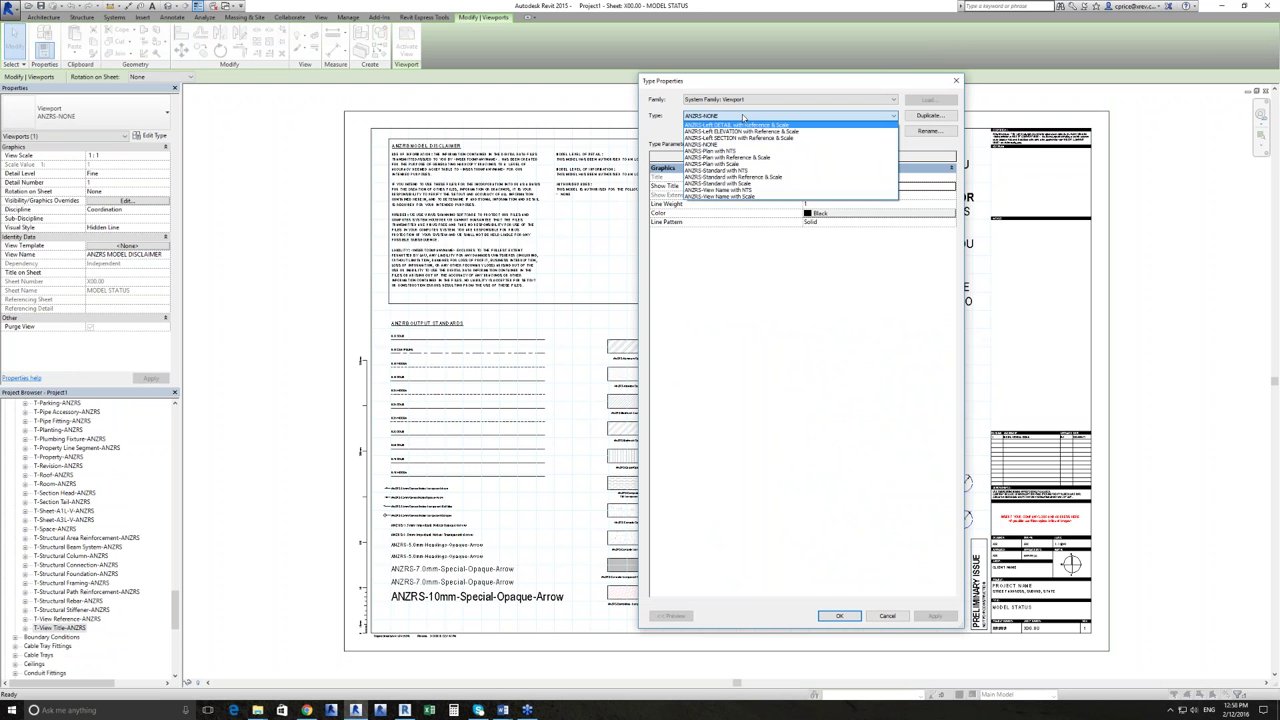
click(742, 117)
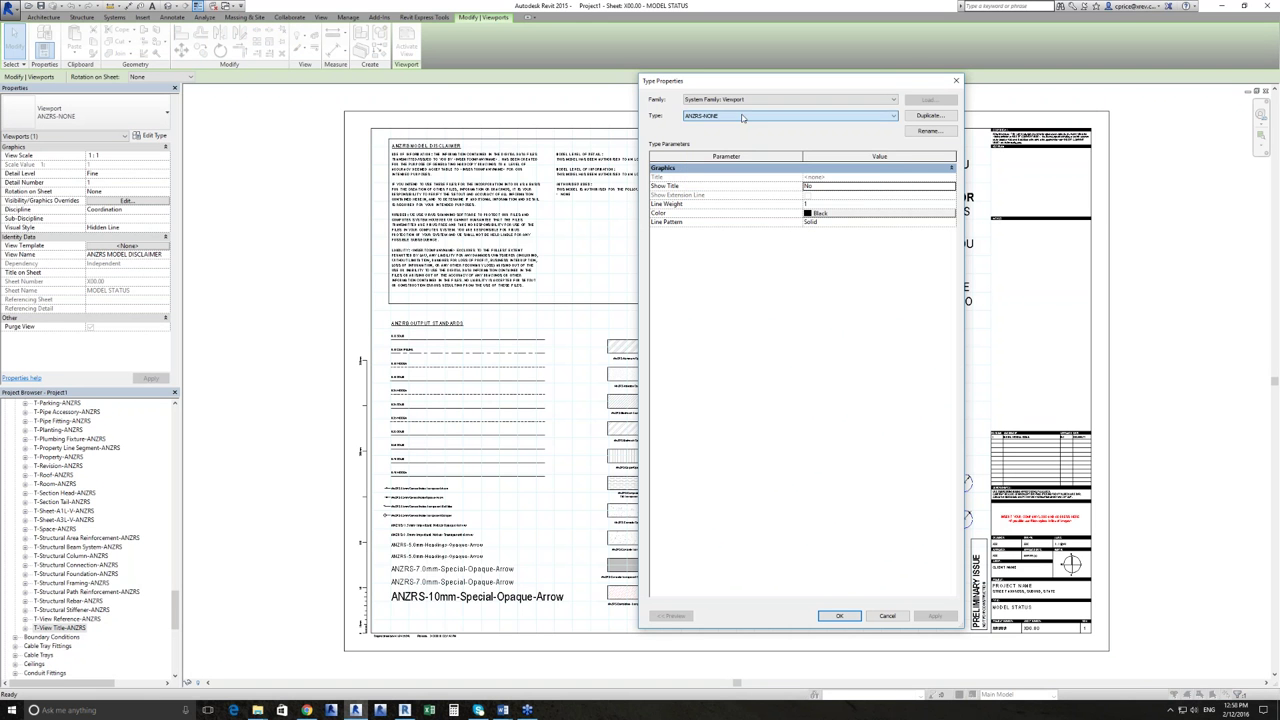
click(745, 116)
click(812, 380)
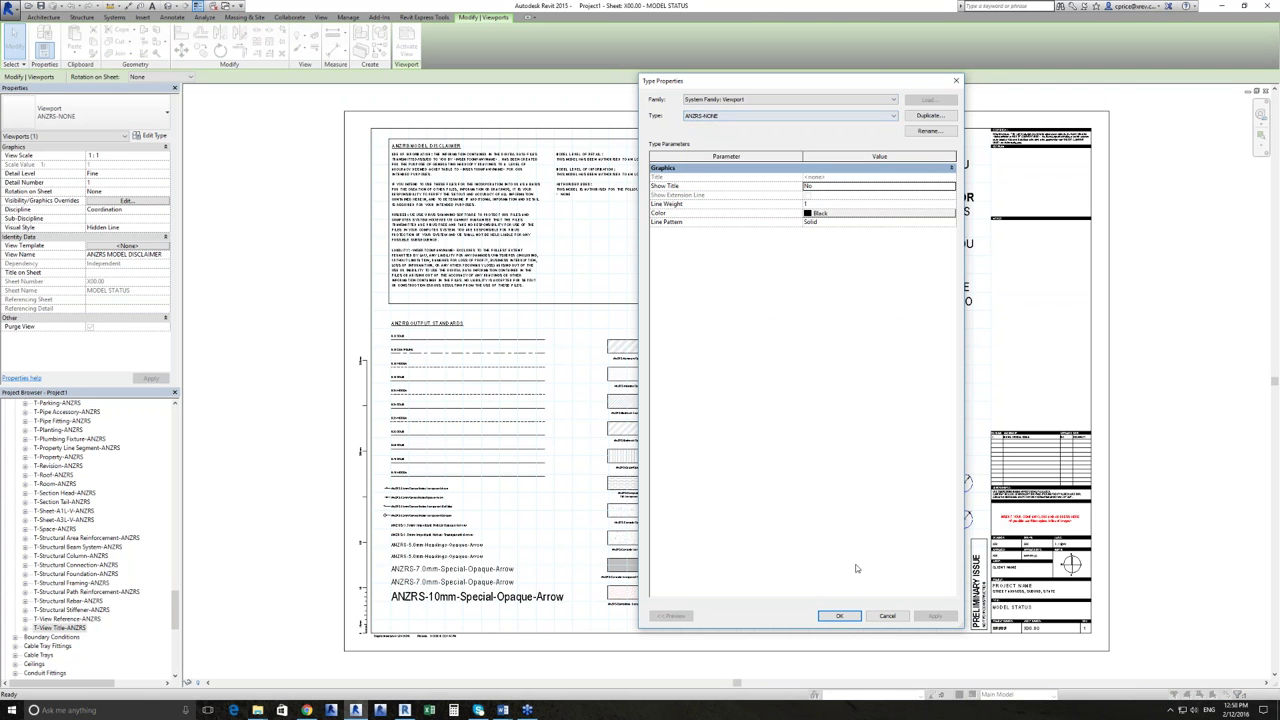
click(887, 616)
key(Escape)
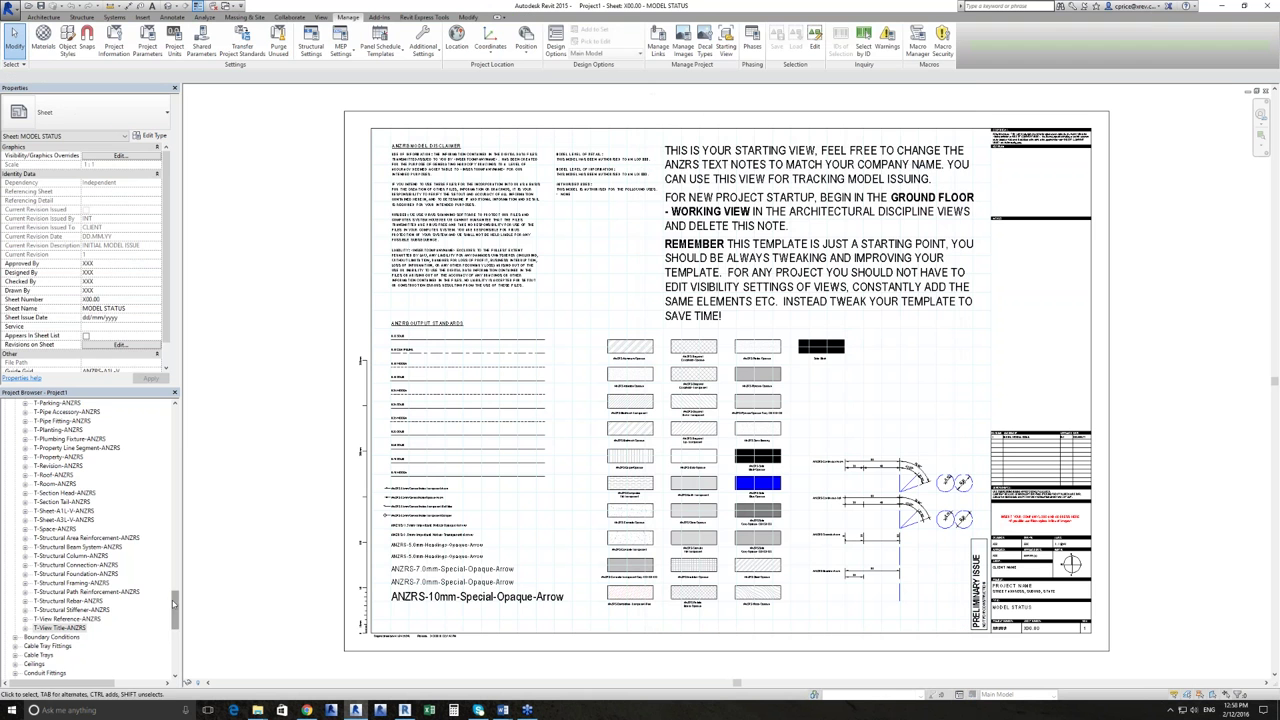
Open the A00.00 - COVER SHEET and inspect its drawing list, site notes, site schedule and title block.
drag(176, 600, 176, 425)
scroll(100, 540, down, 3)
double_click(65, 537)
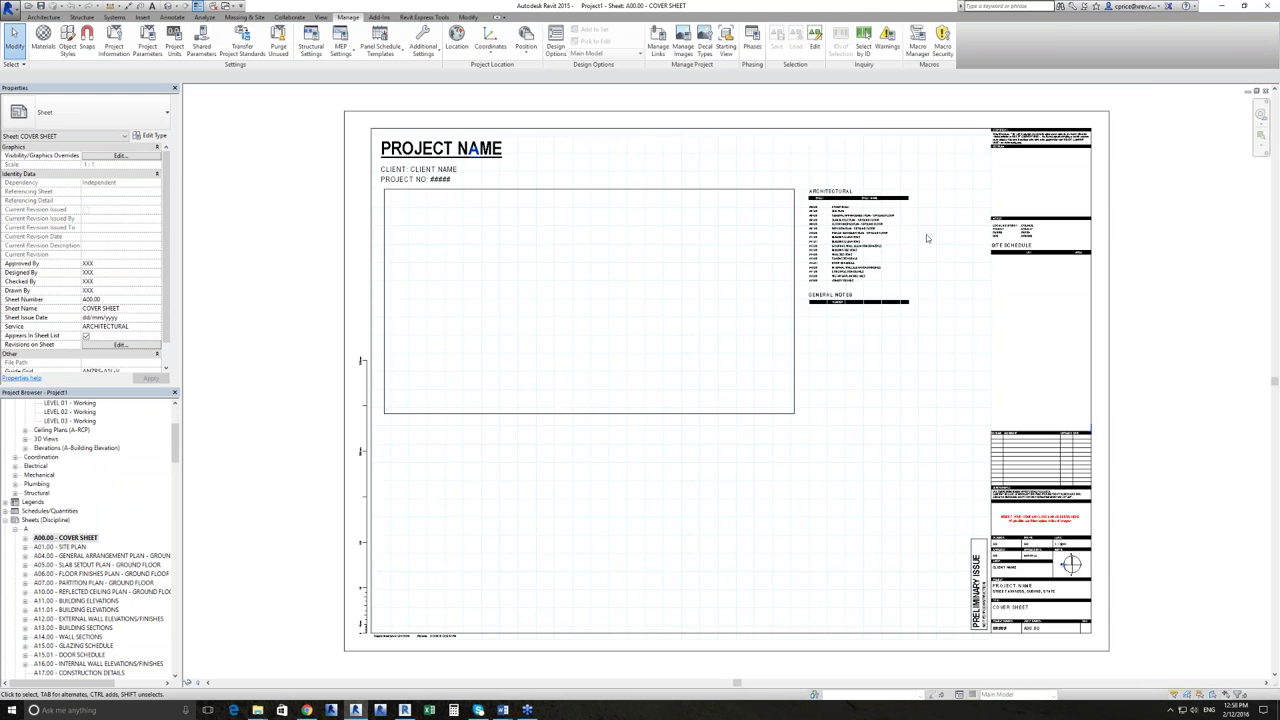
scroll(890, 239, up, 2)
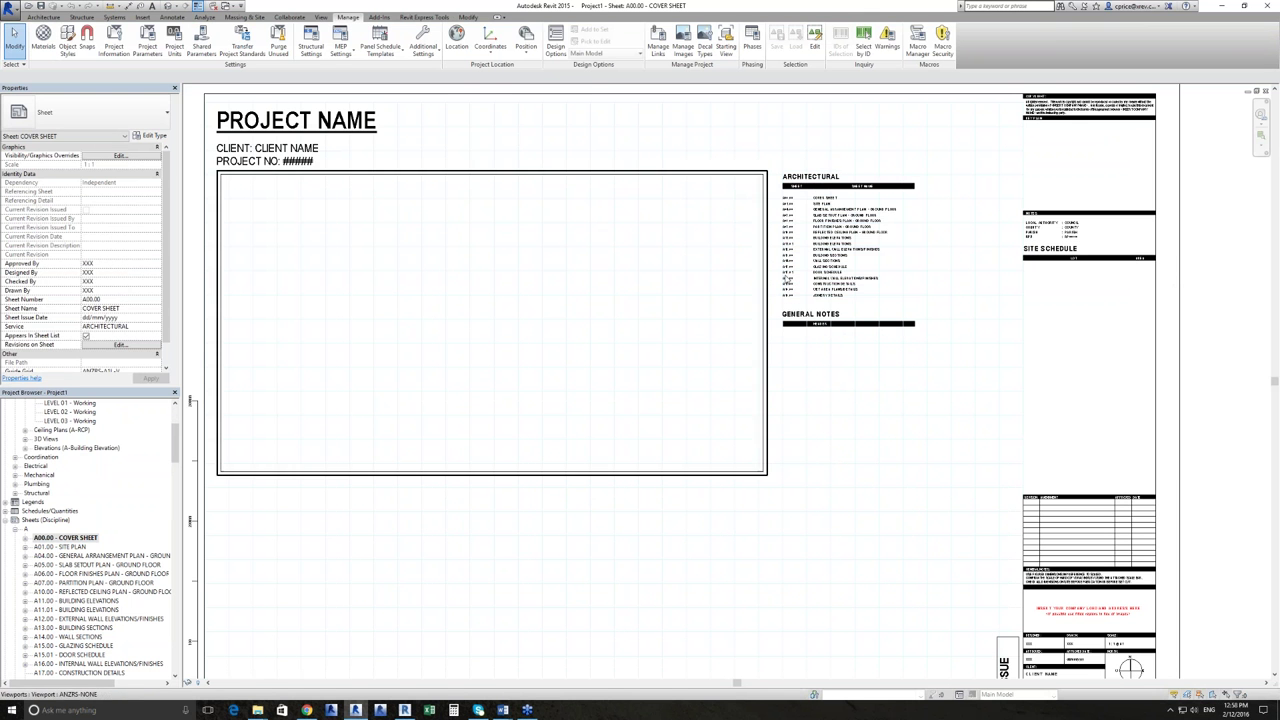
middle_drag(1125, 215, 935, 215)
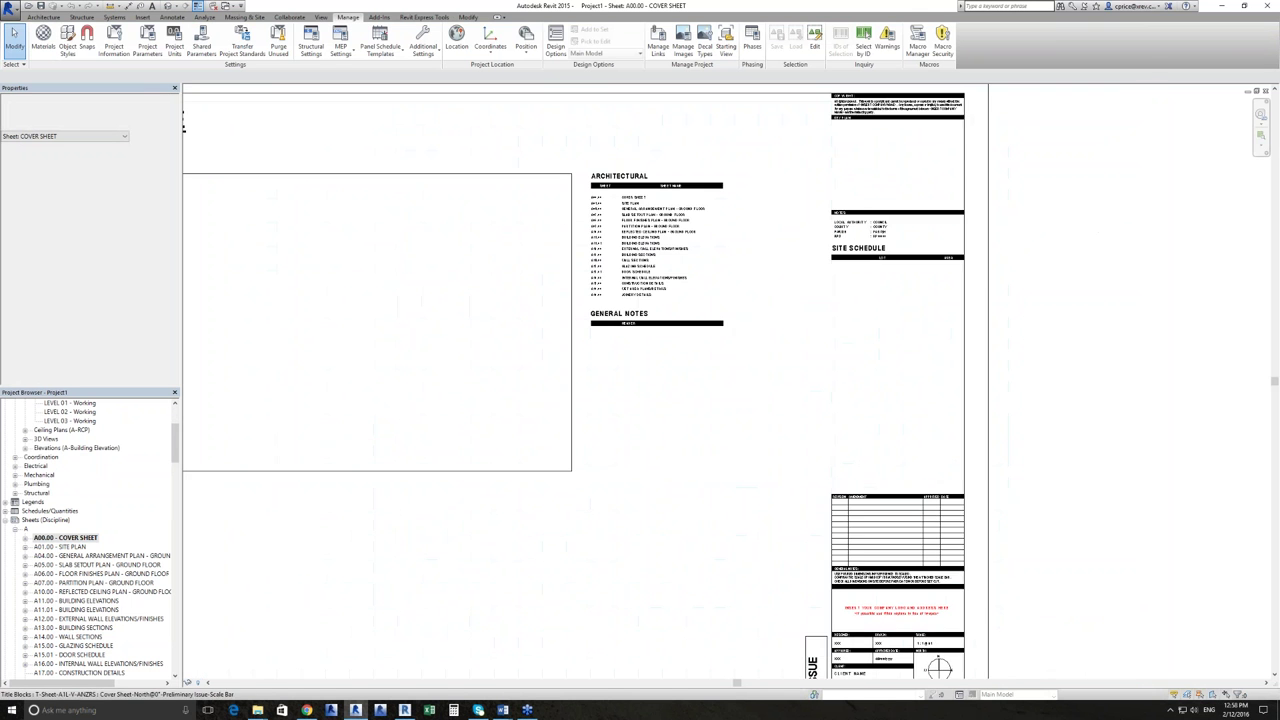
scroll(932, 215, up, 2)
scroll(932, 215, up, 1)
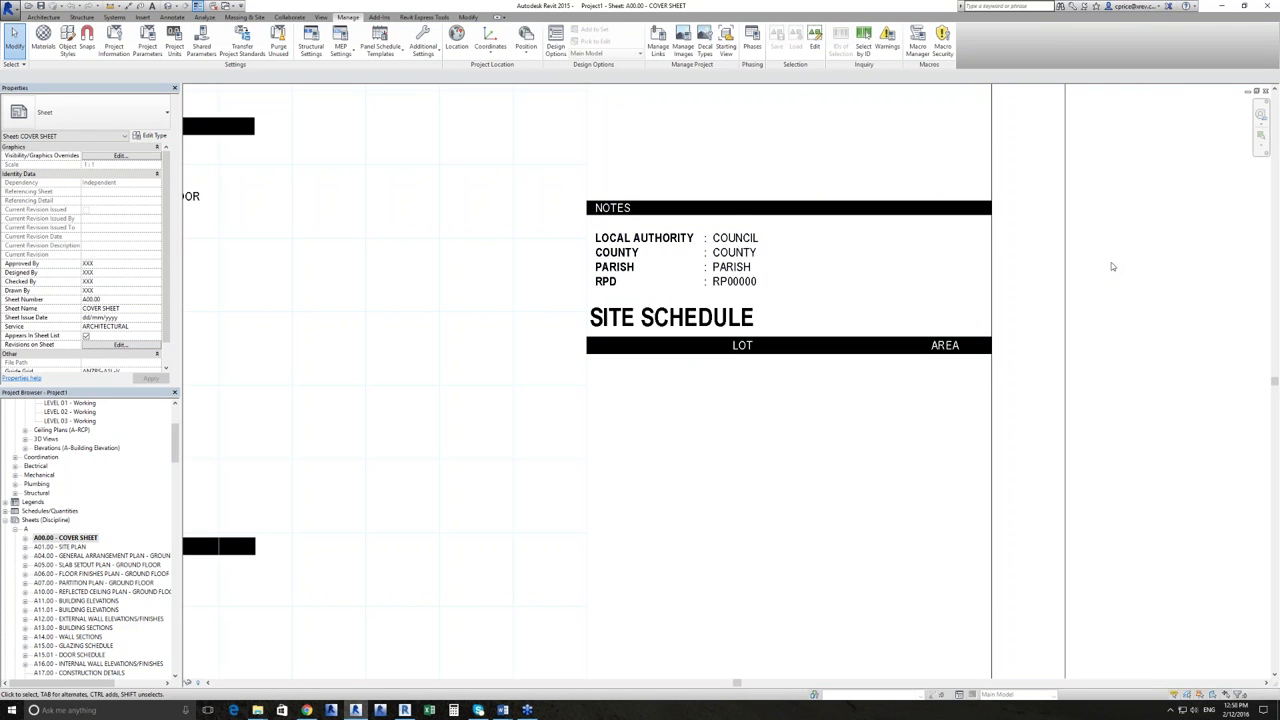
key(z)
key(f)
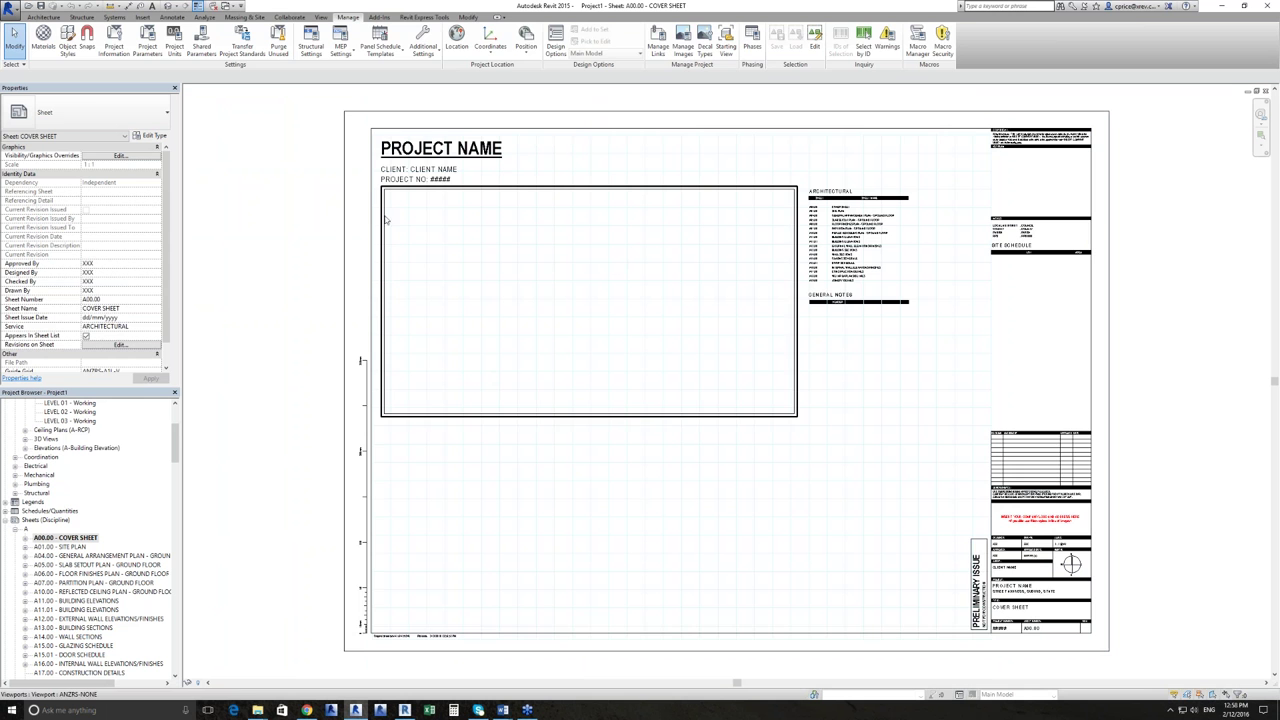
click(437, 152)
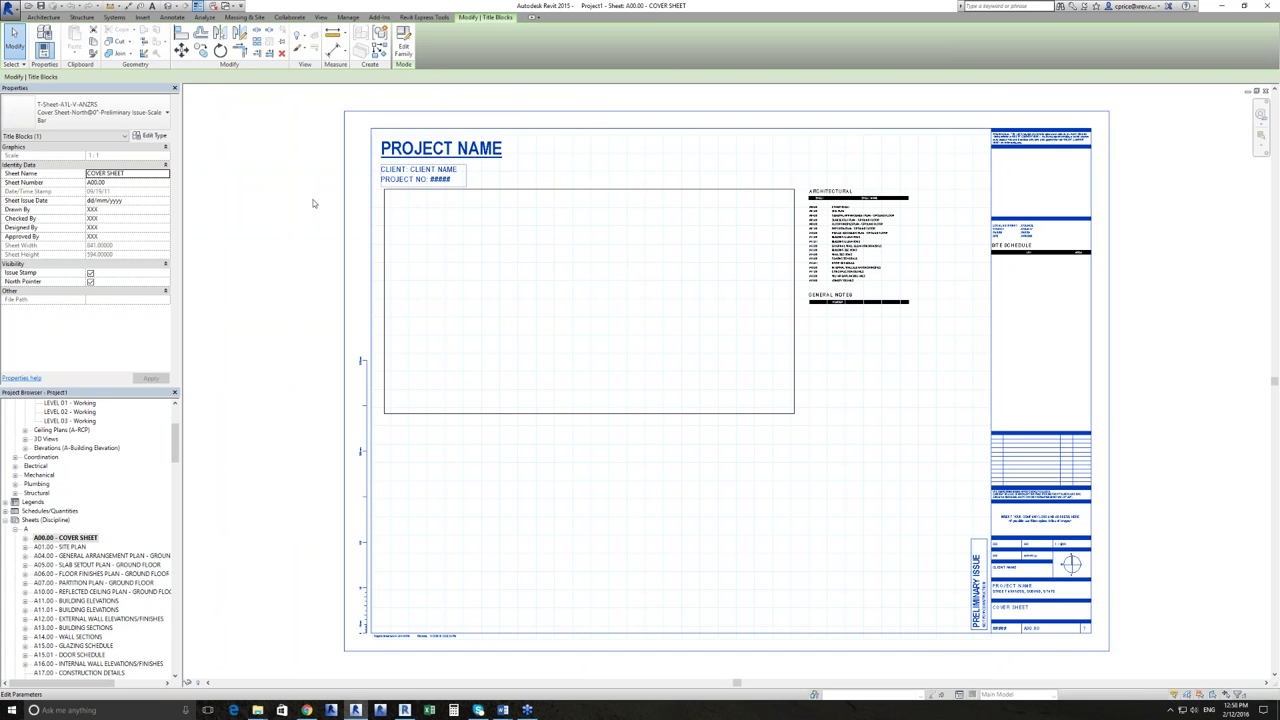
click(234, 204)
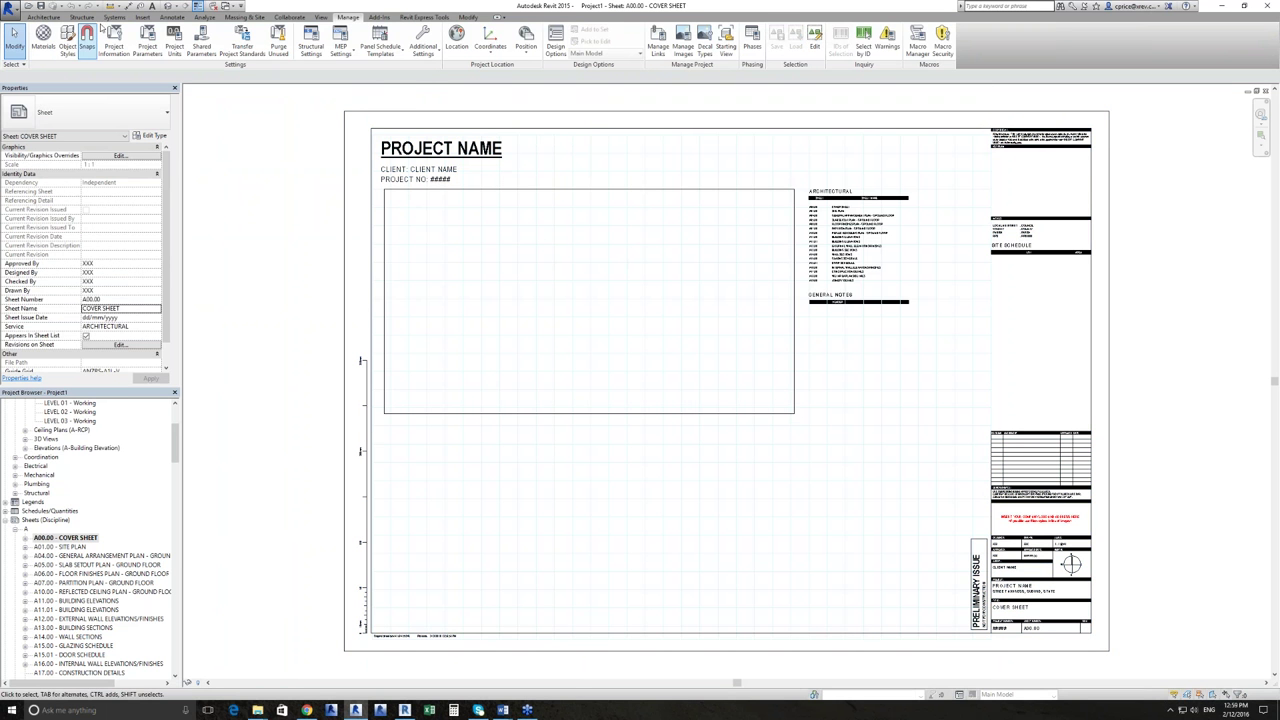
Look through the template's list of ANZRS view templates, and close it without changes.
scroll(63, 48, up, 1)
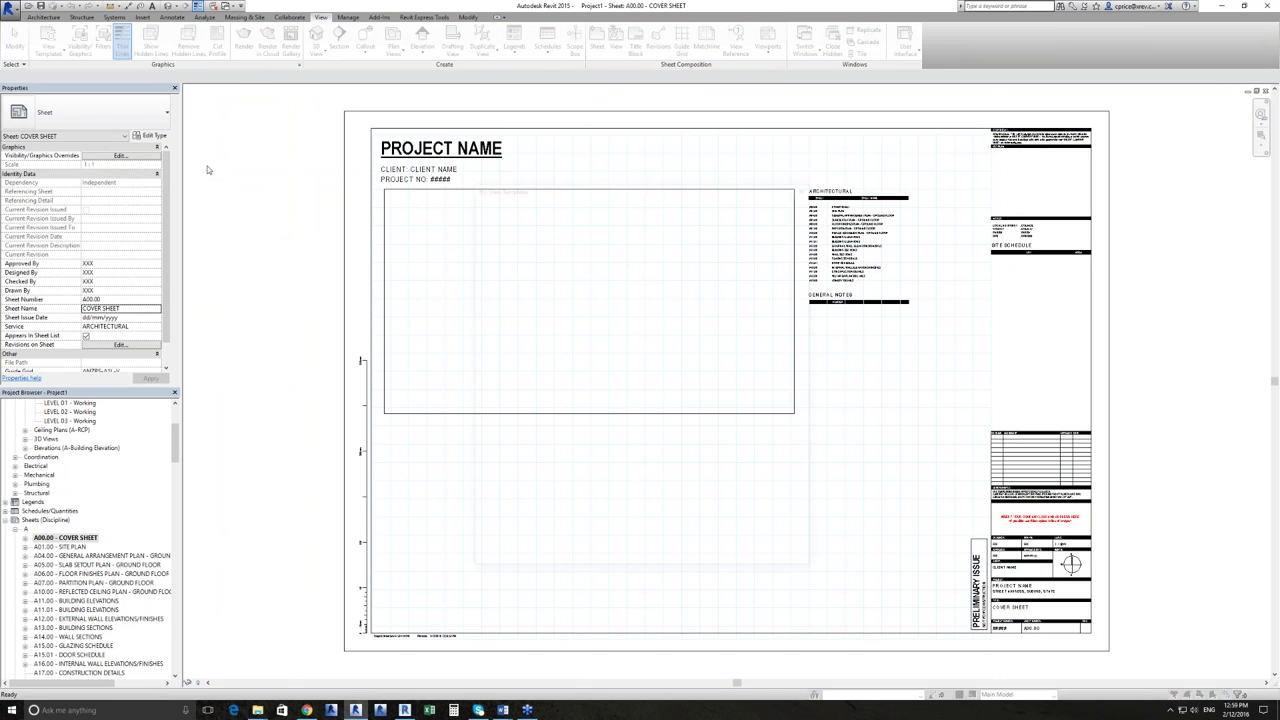
scroll(577, 426, down, 15)
scroll(575, 426, up, 15)
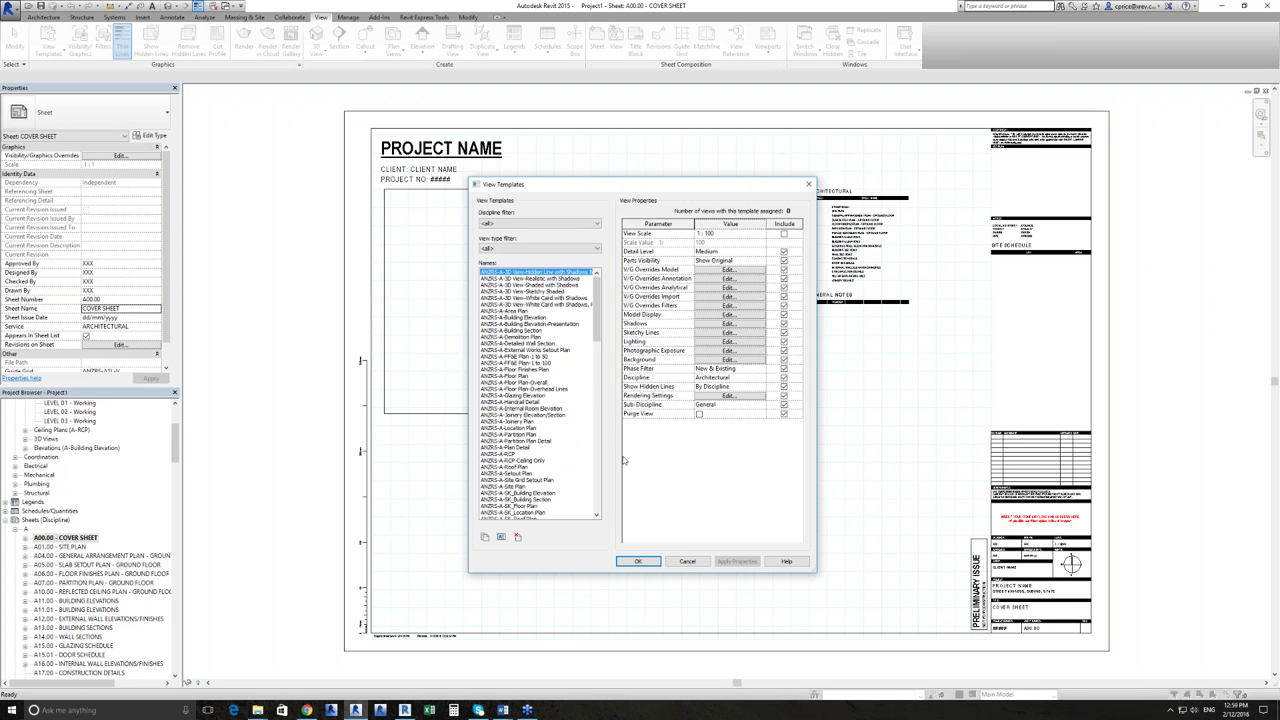
click(688, 563)
click(688, 562)
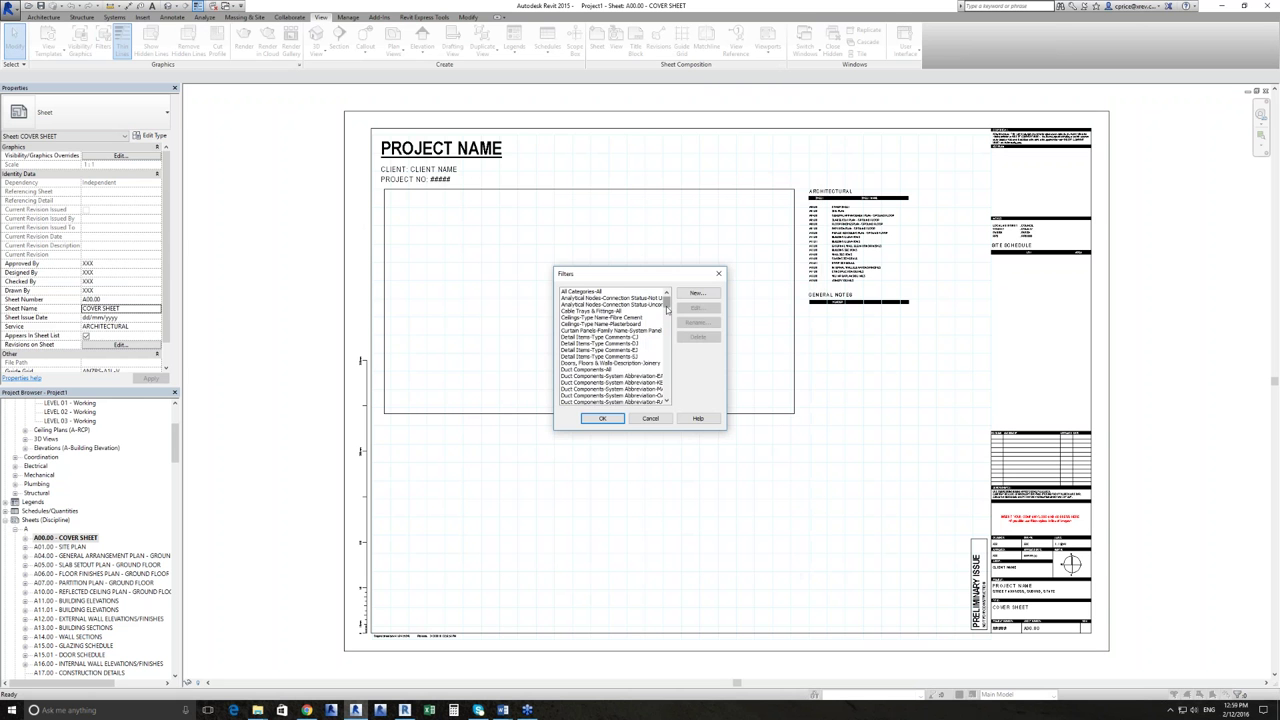
Look through the predefined view filters, including the duct and pipe component filters, and close the list without changes.
scroll(666, 365, down, 5)
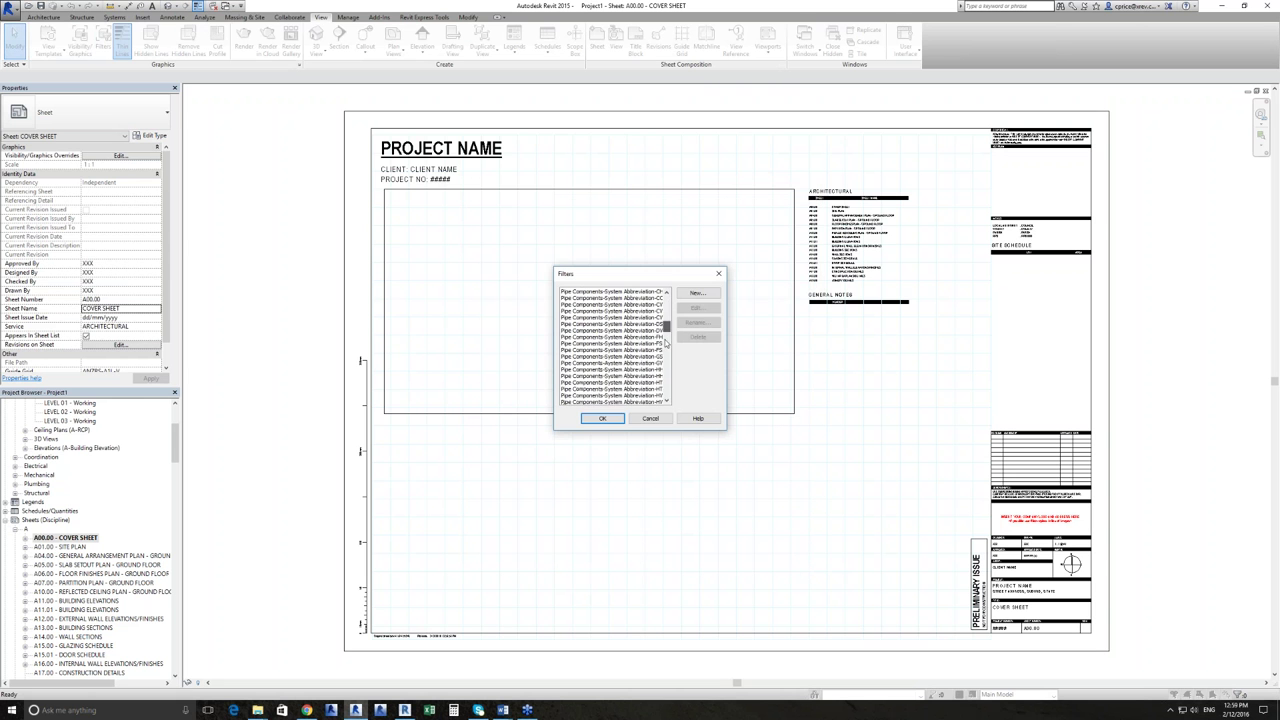
scroll(666, 365, up, 5)
click(650, 418)
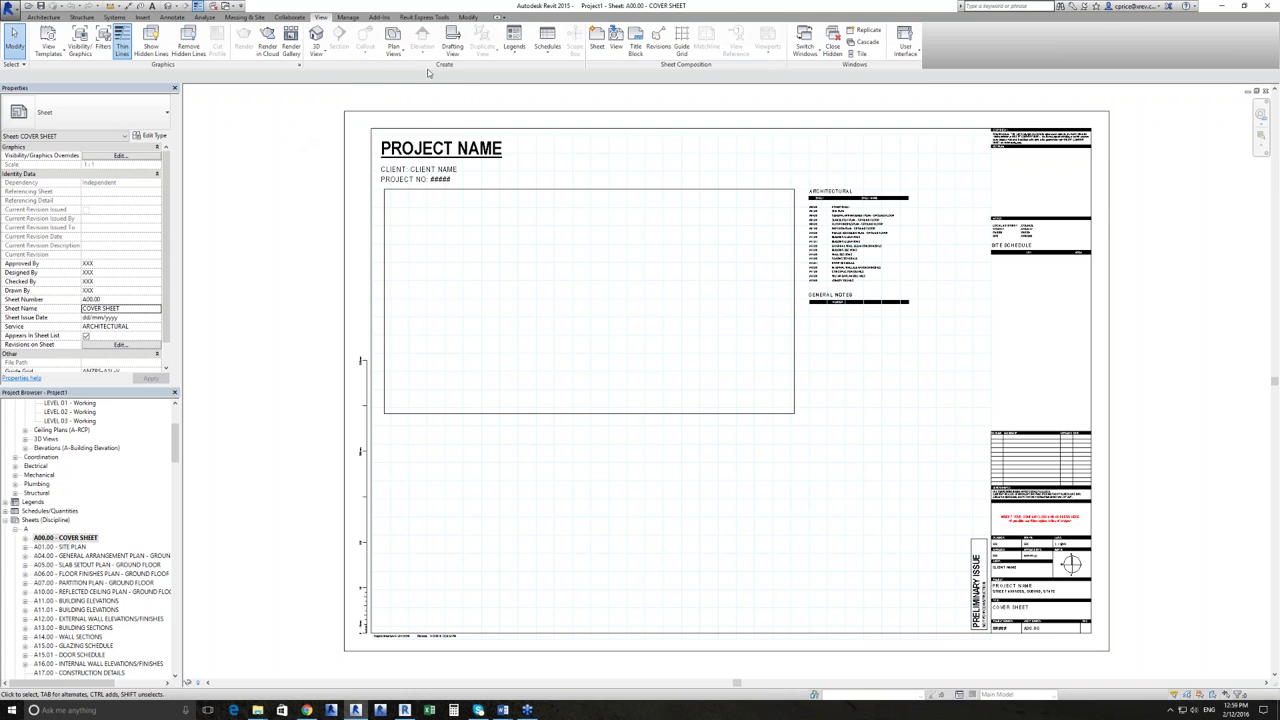
Set up a new floor plan of type A-SK-Site Plan for the GROUND FLOOR level, and cancel without creating it.
click(394, 48)
click(418, 70)
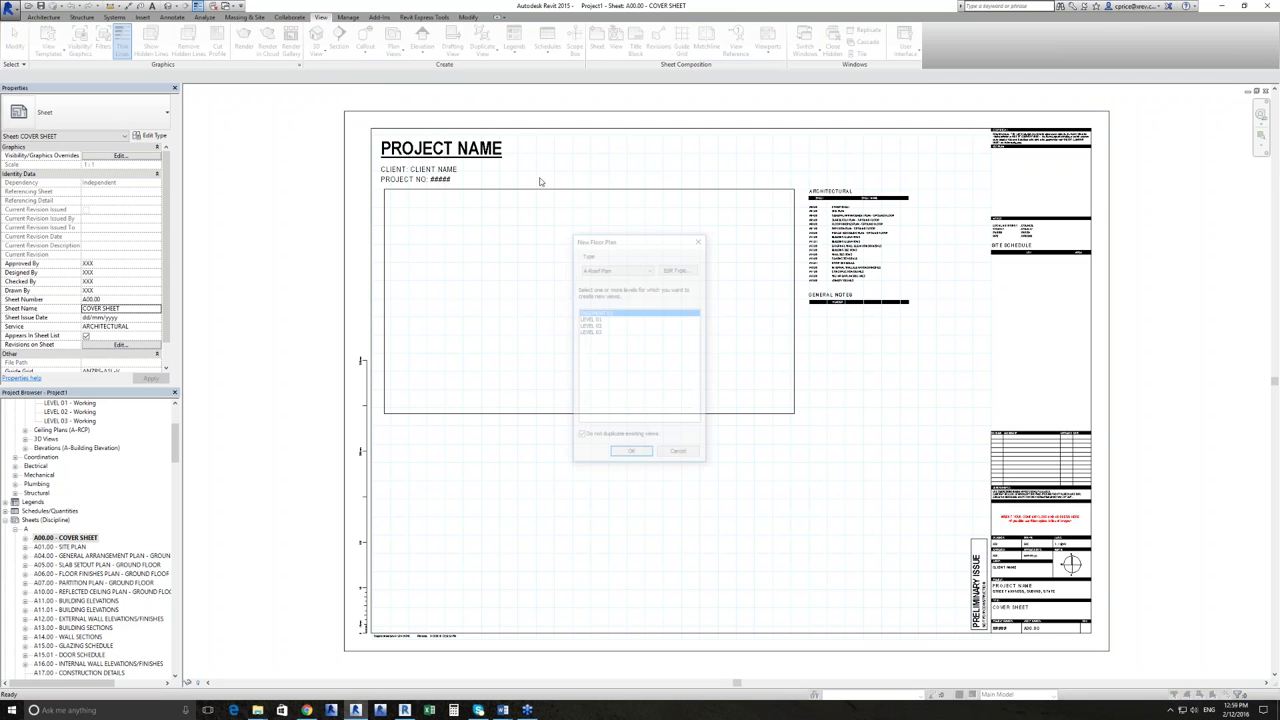
click(615, 268)
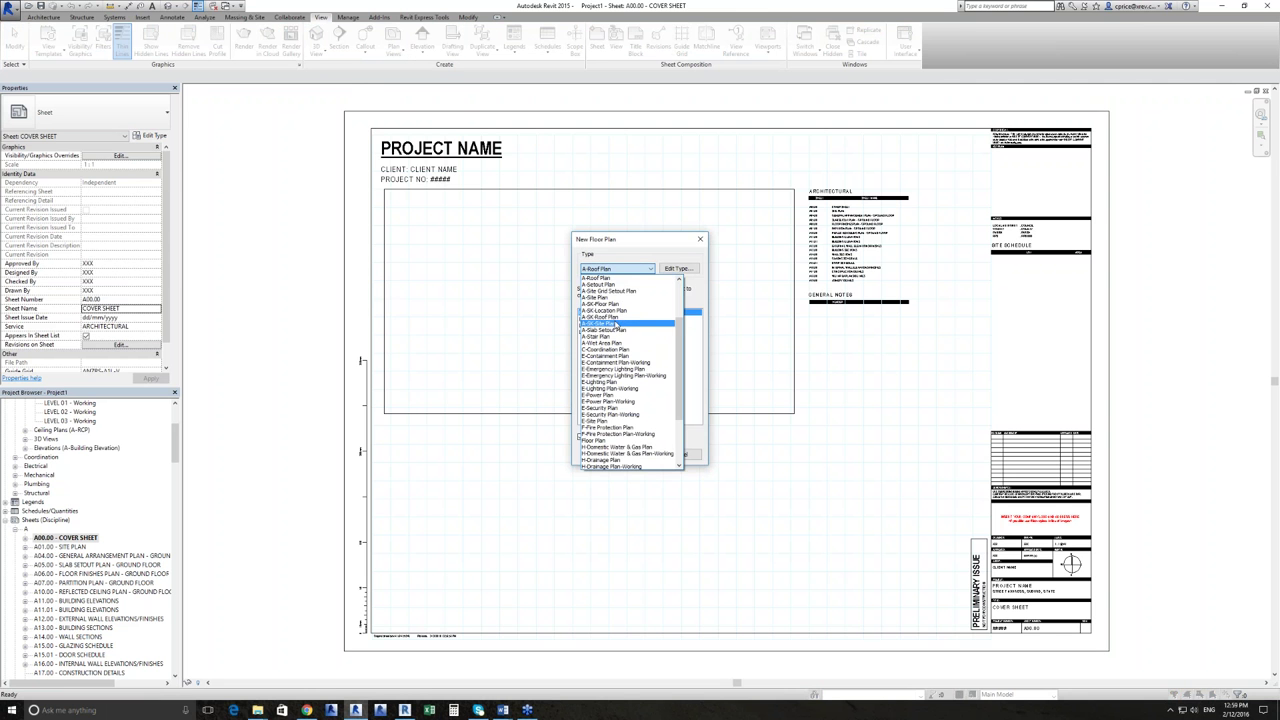
click(615, 324)
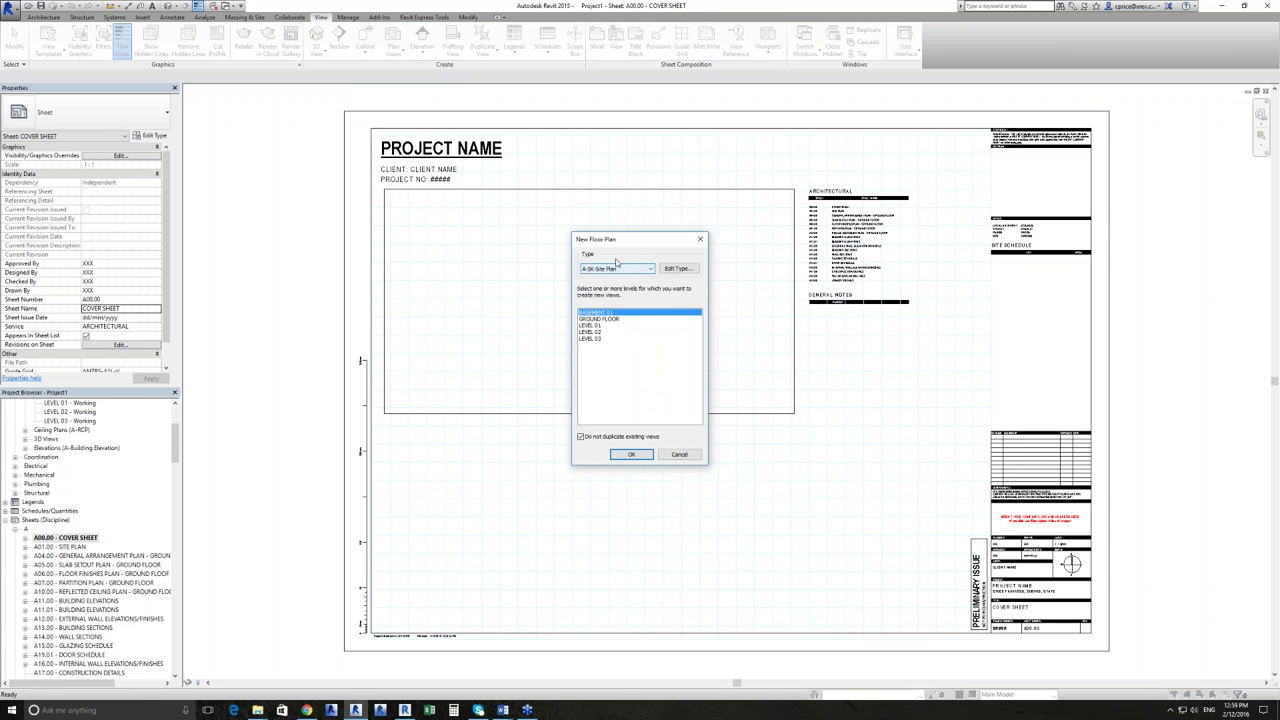
click(622, 319)
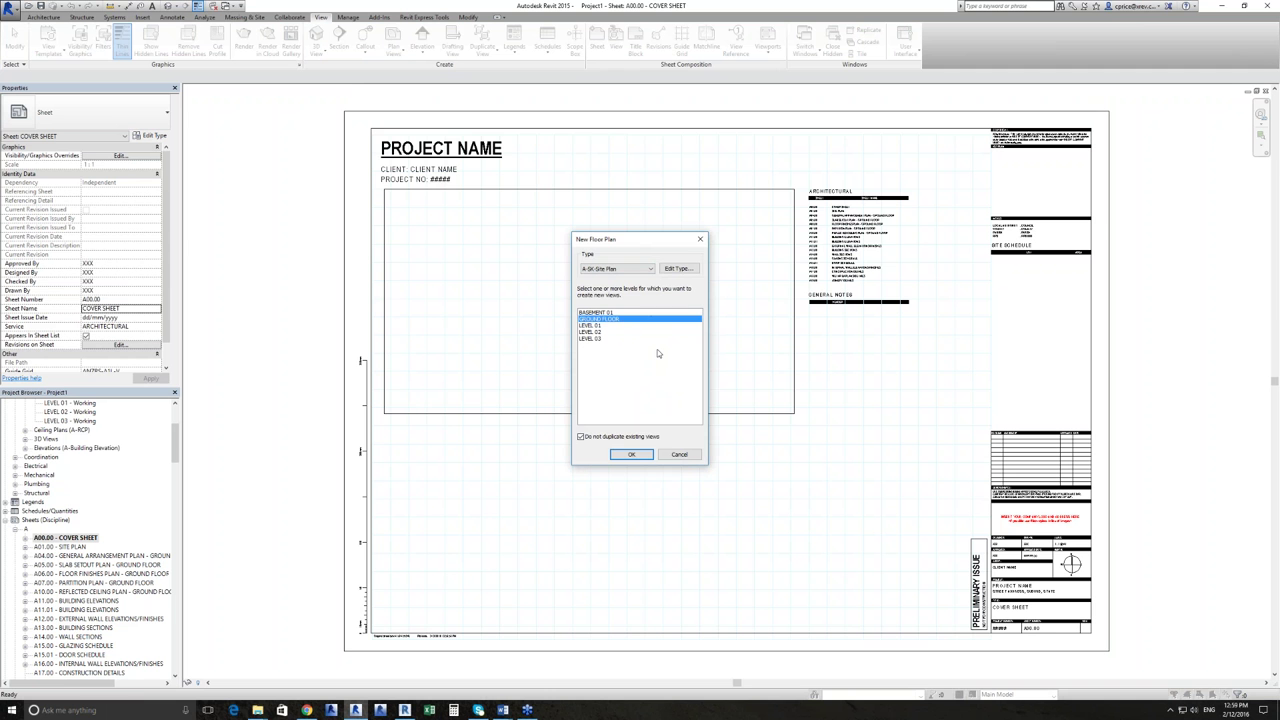
click(680, 455)
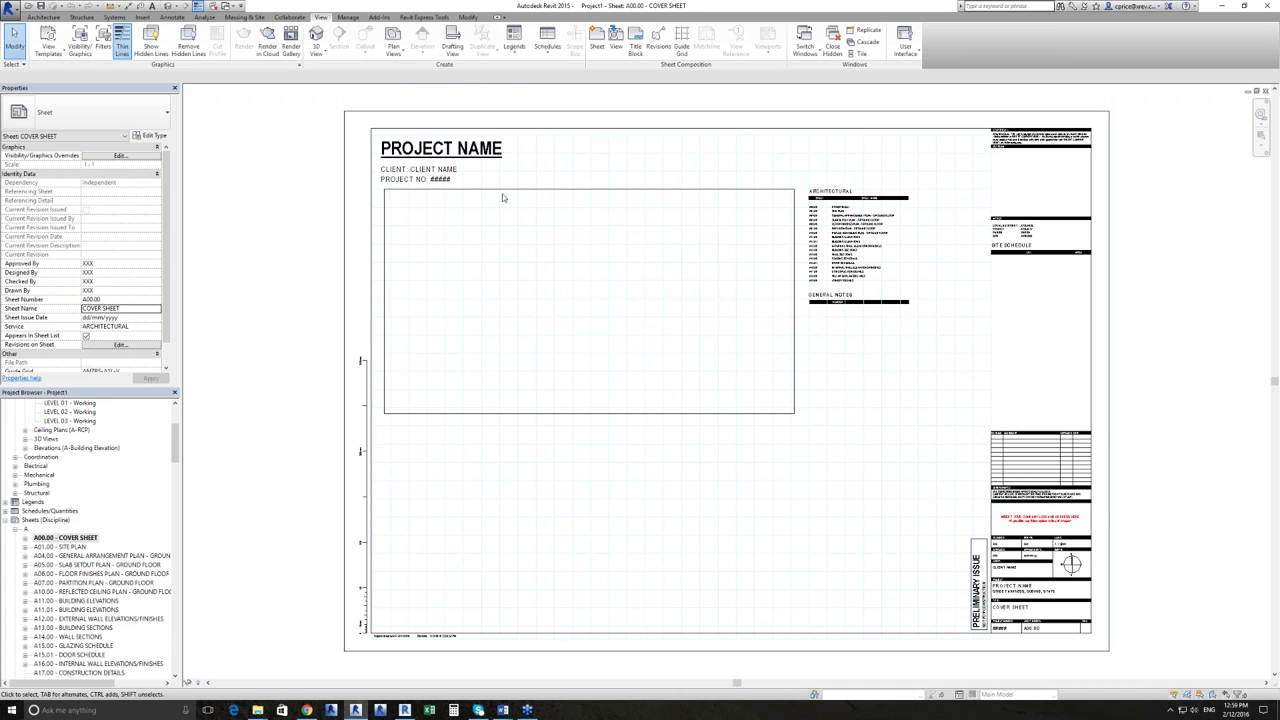
Open the GROUND FLOOR - Working plan, select the A-Internal Room Elevation type for a new elevation, and cancel without placing it.
scroll(173, 428, up, 4)
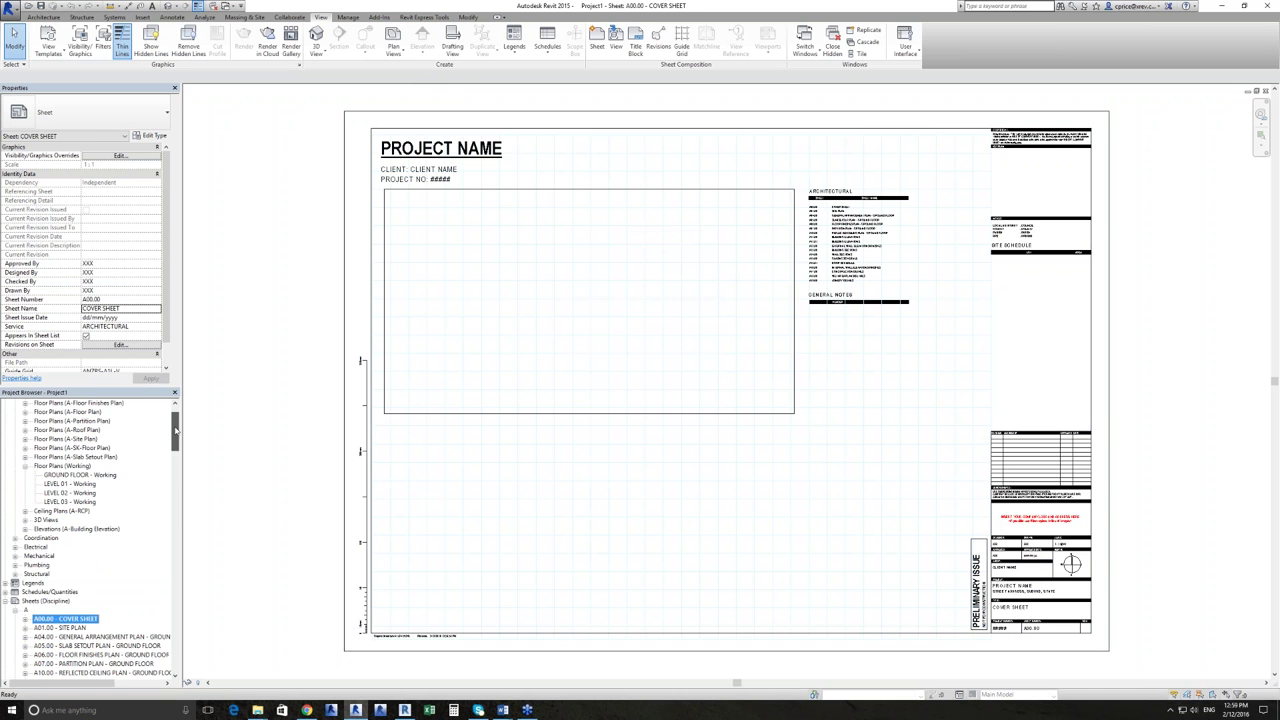
double_click(80, 510)
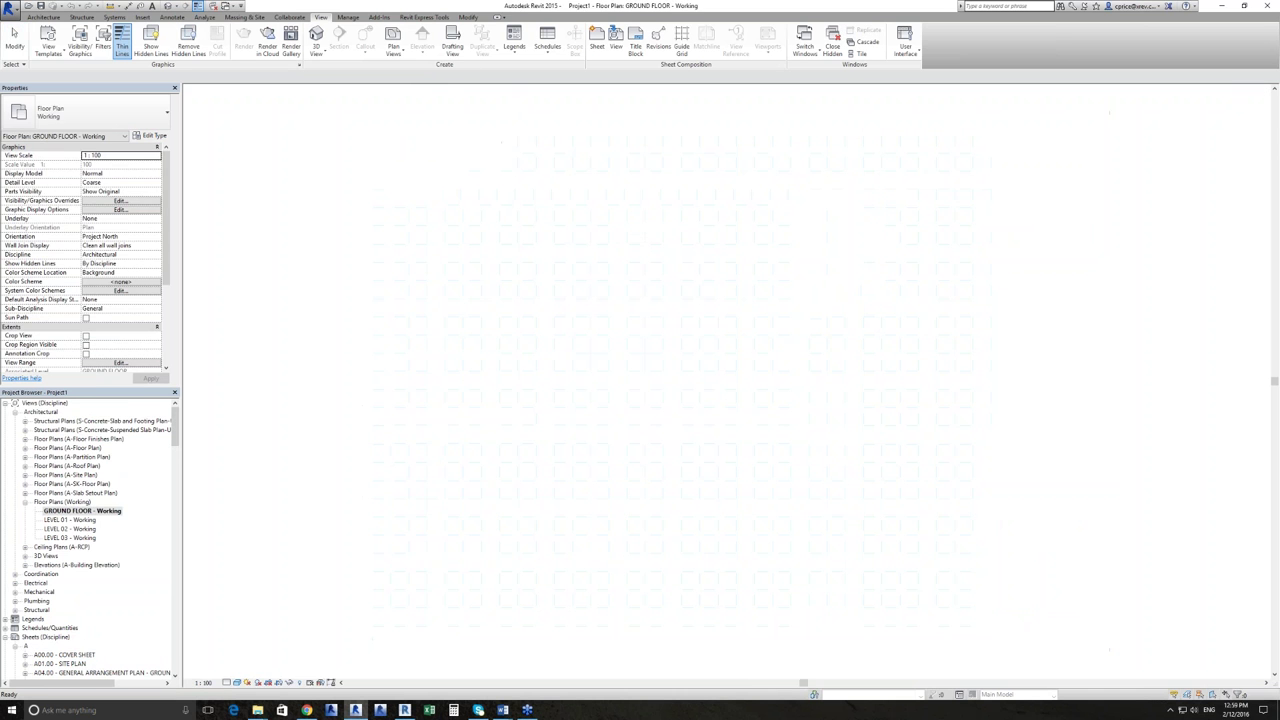
click(422, 40)
click(145, 118)
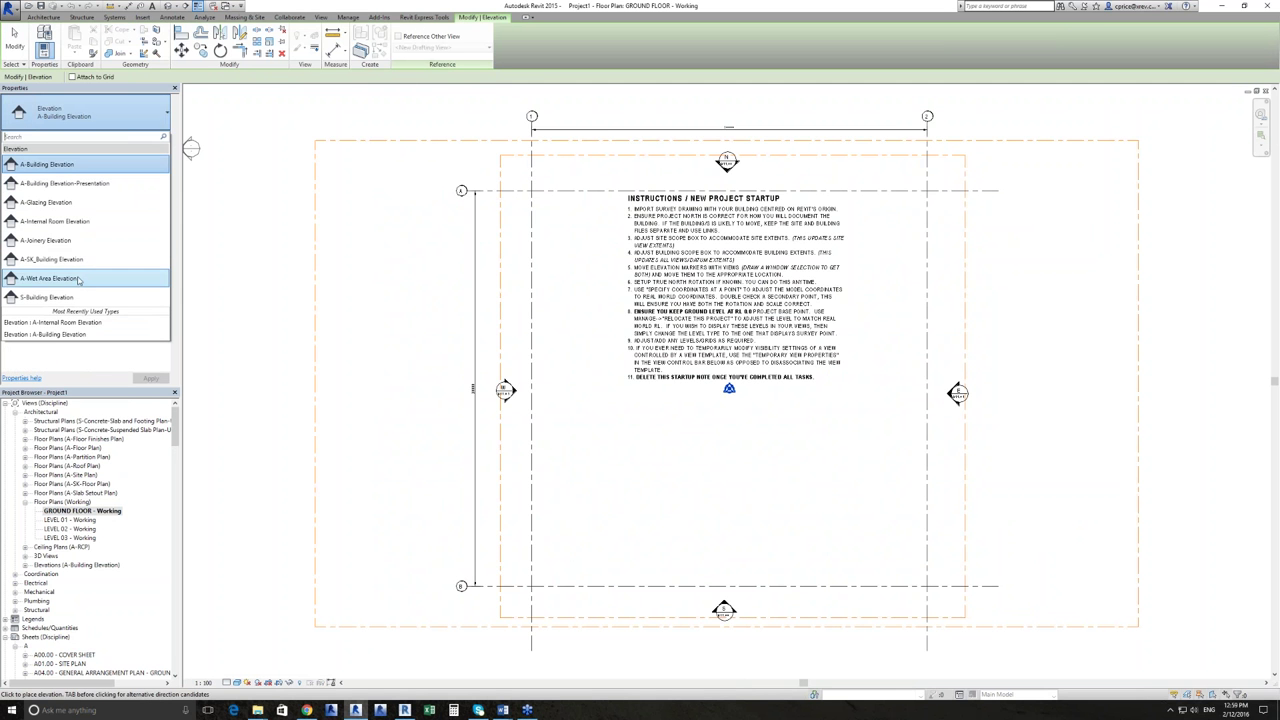
click(70, 221)
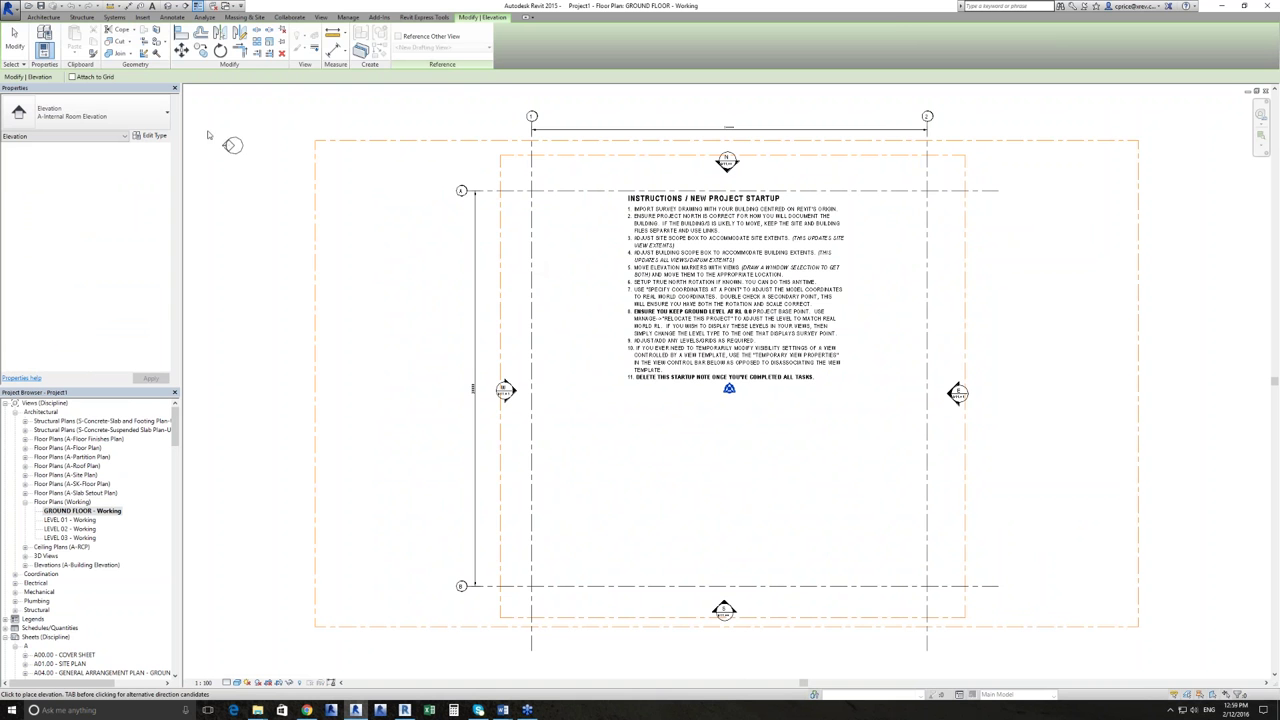
click(15, 40)
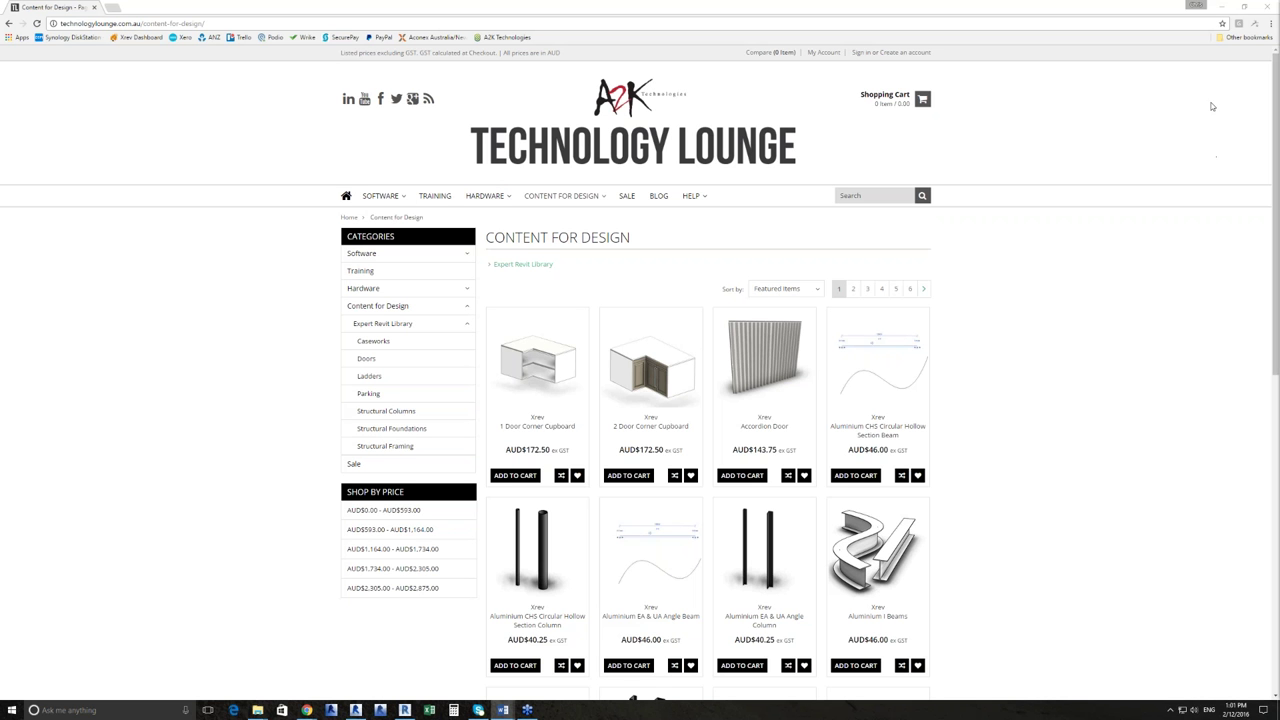
Switch to the Revit 2017 session and open the {3D} view of Xrev-Generic Content-All Doors.rvt.
click(1221, 8)
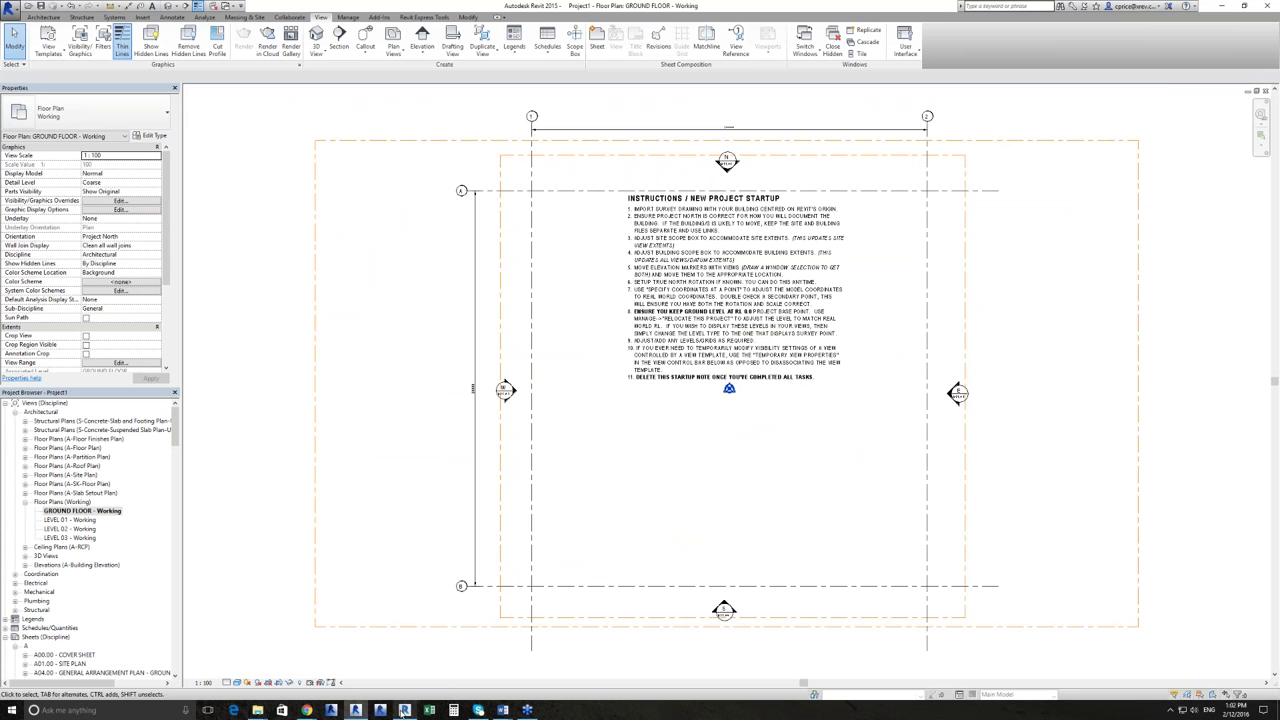
click(404, 710)
click(227, 6)
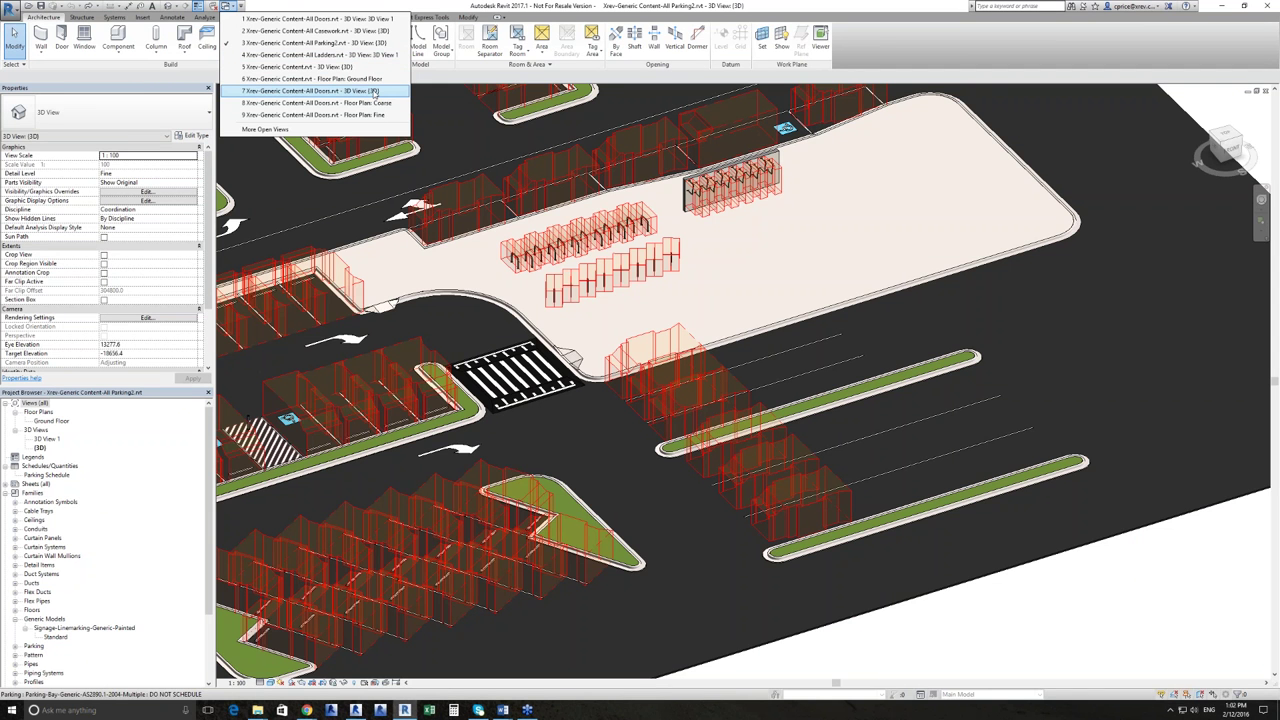
click(375, 91)
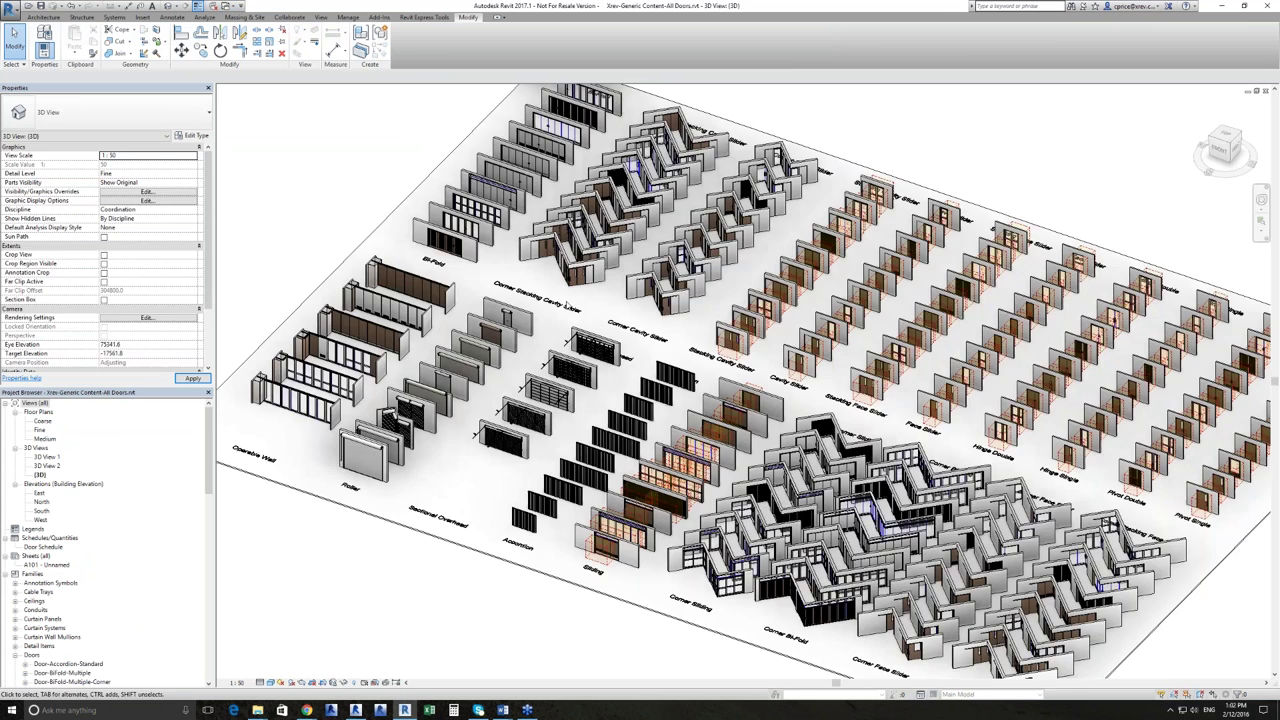
View the South elevation, and open the Fine floor plan to examine the 2D representation of the door types.
double_click(41, 510)
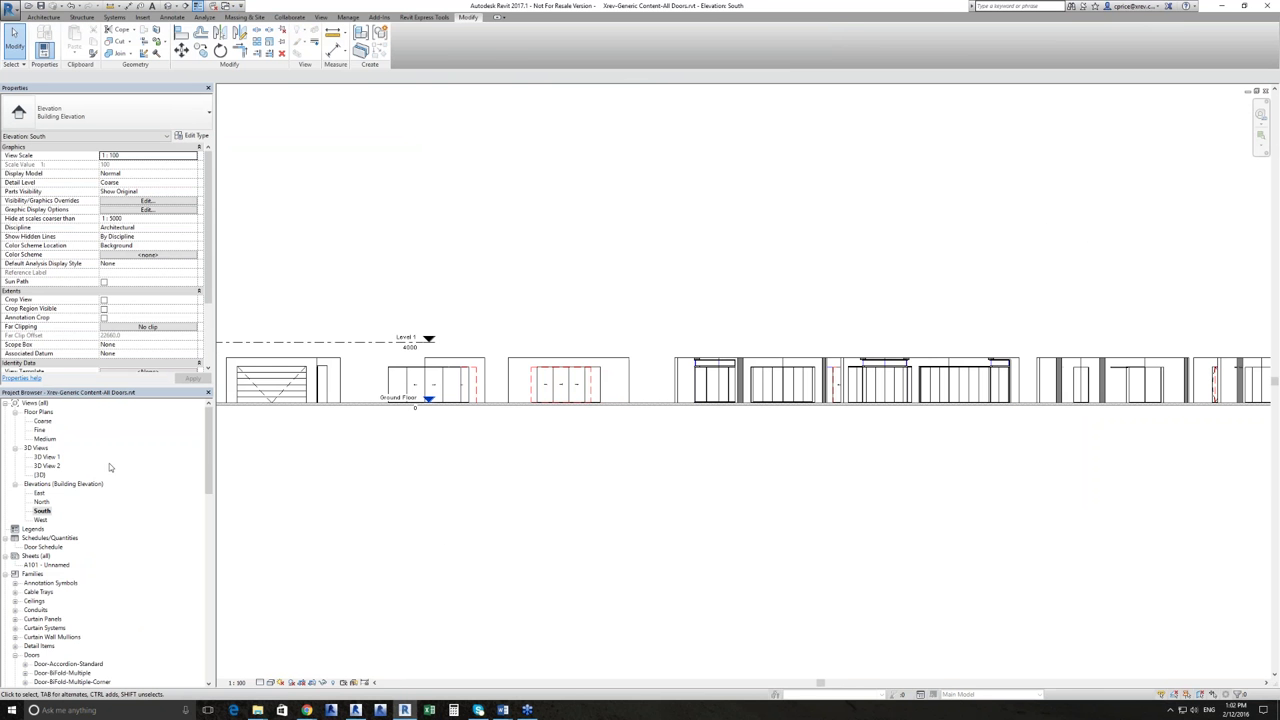
click(40, 429)
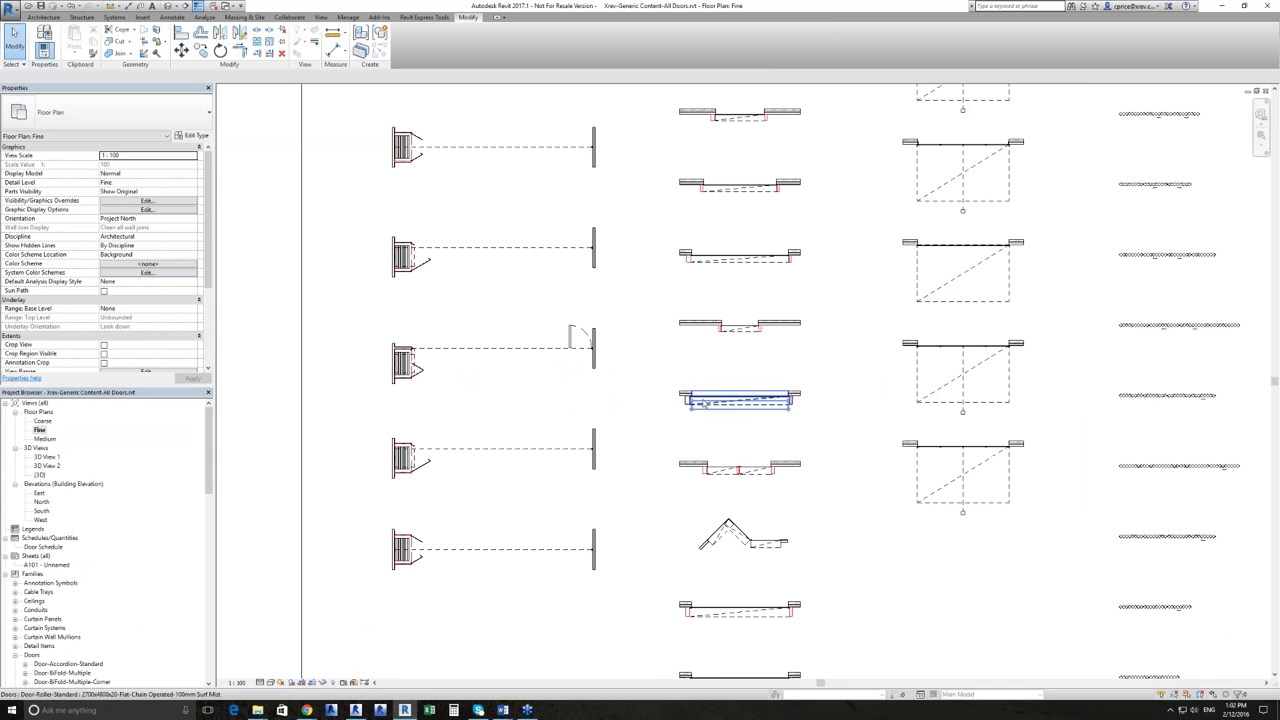
scroll(580, 338, down, 2)
middle_drag(529, 523, 444, 523)
scroll(600, 400, down, 3)
scroll(916, 357, up, 2)
scroll(916, 357, up, 2)
Cut a building section just below the first door row, from Cavity Slider past Pivot Single, dismissing the save reminder.
click(320, 17)
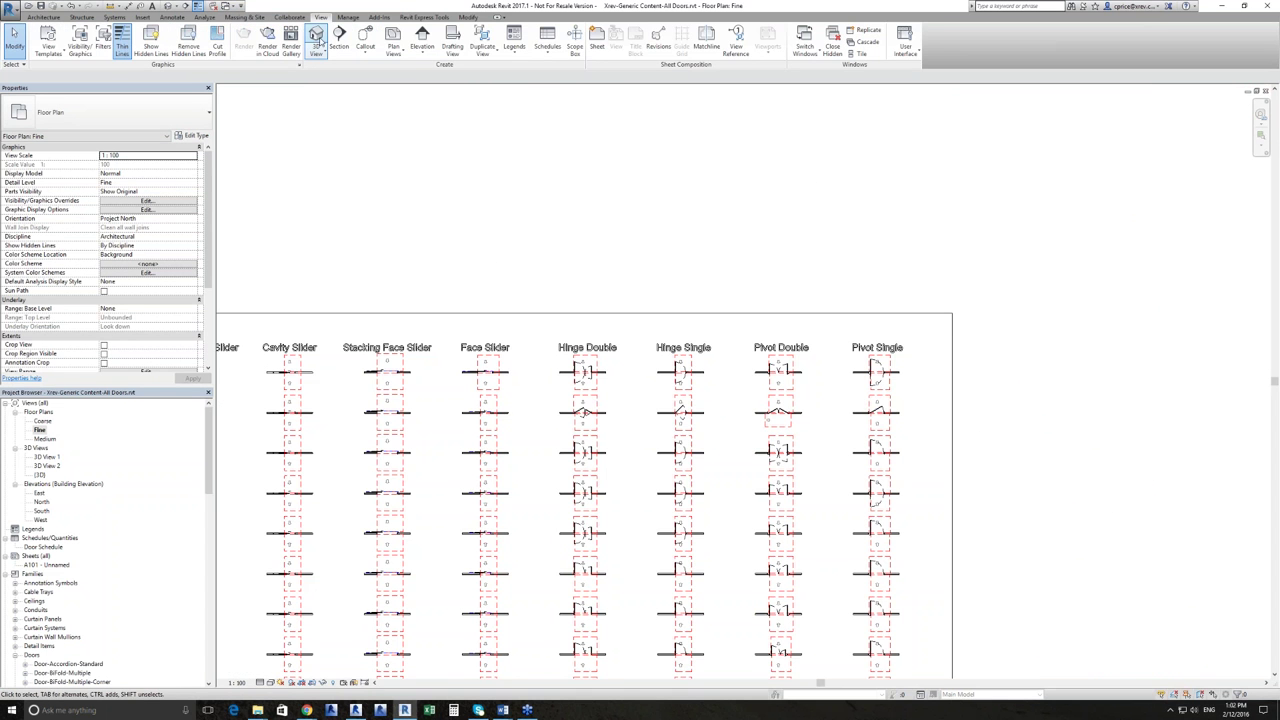
click(340, 40)
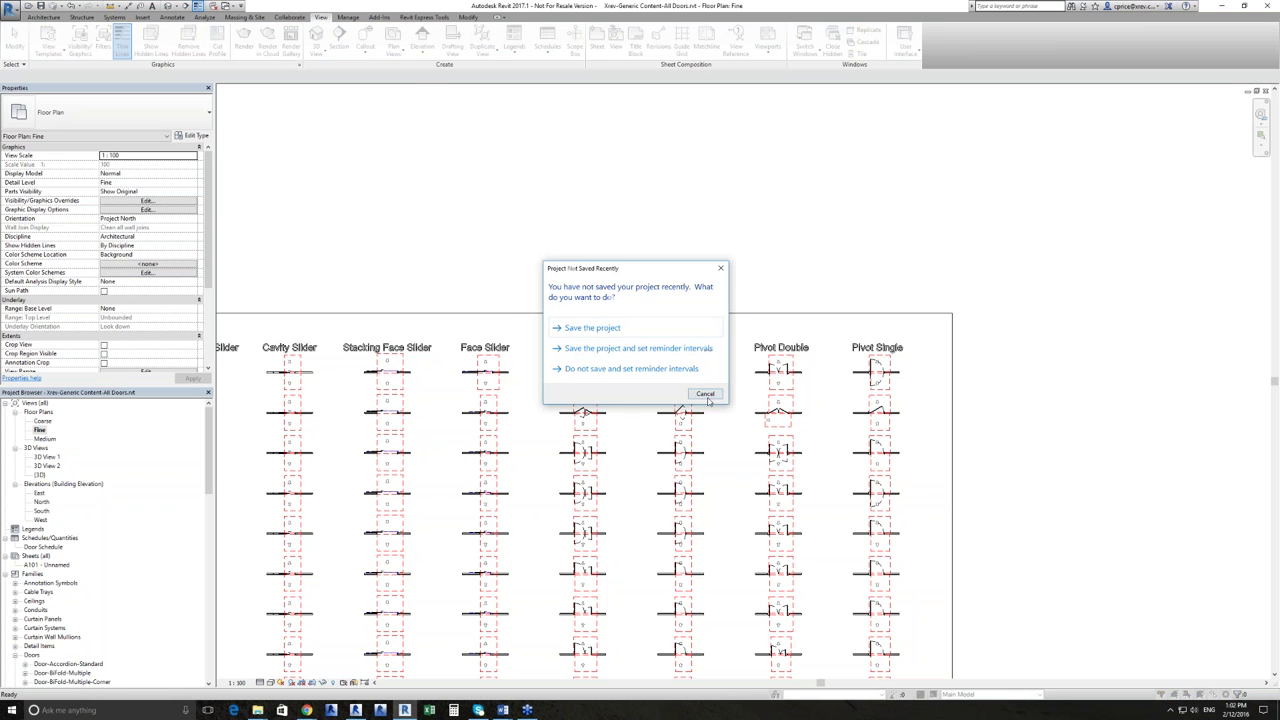
click(704, 394)
click(249, 389)
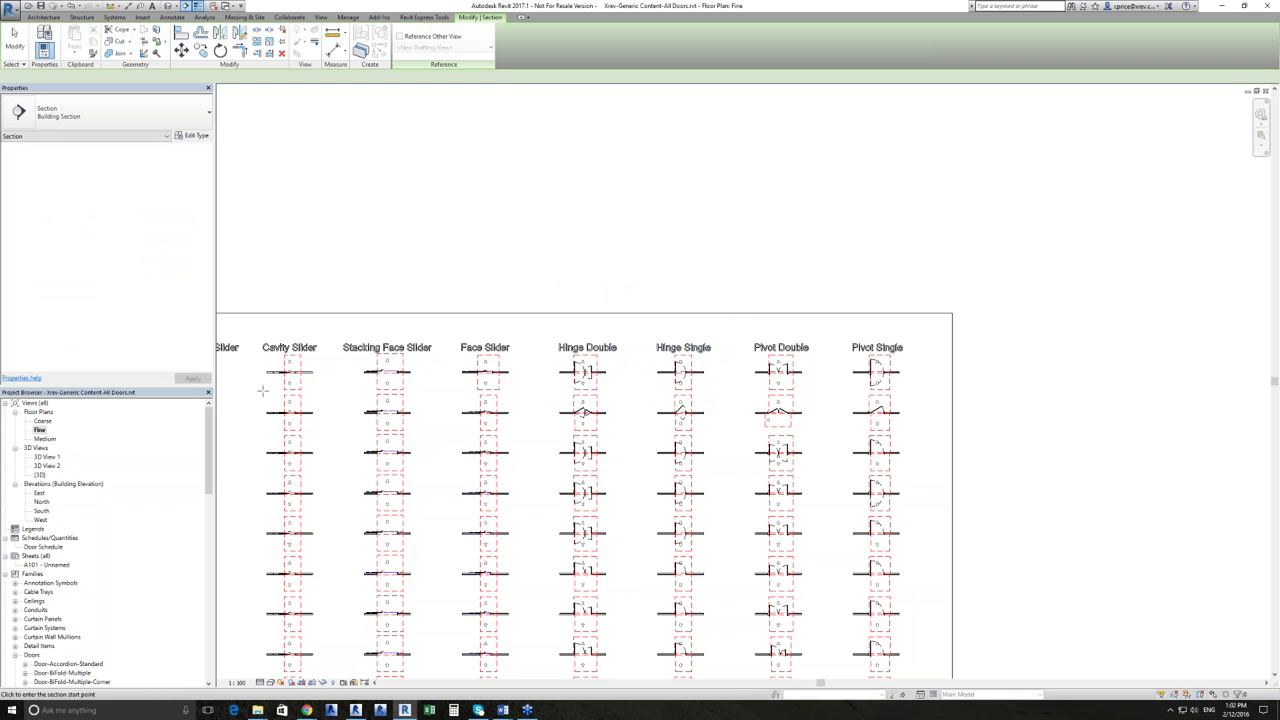
click(987, 389)
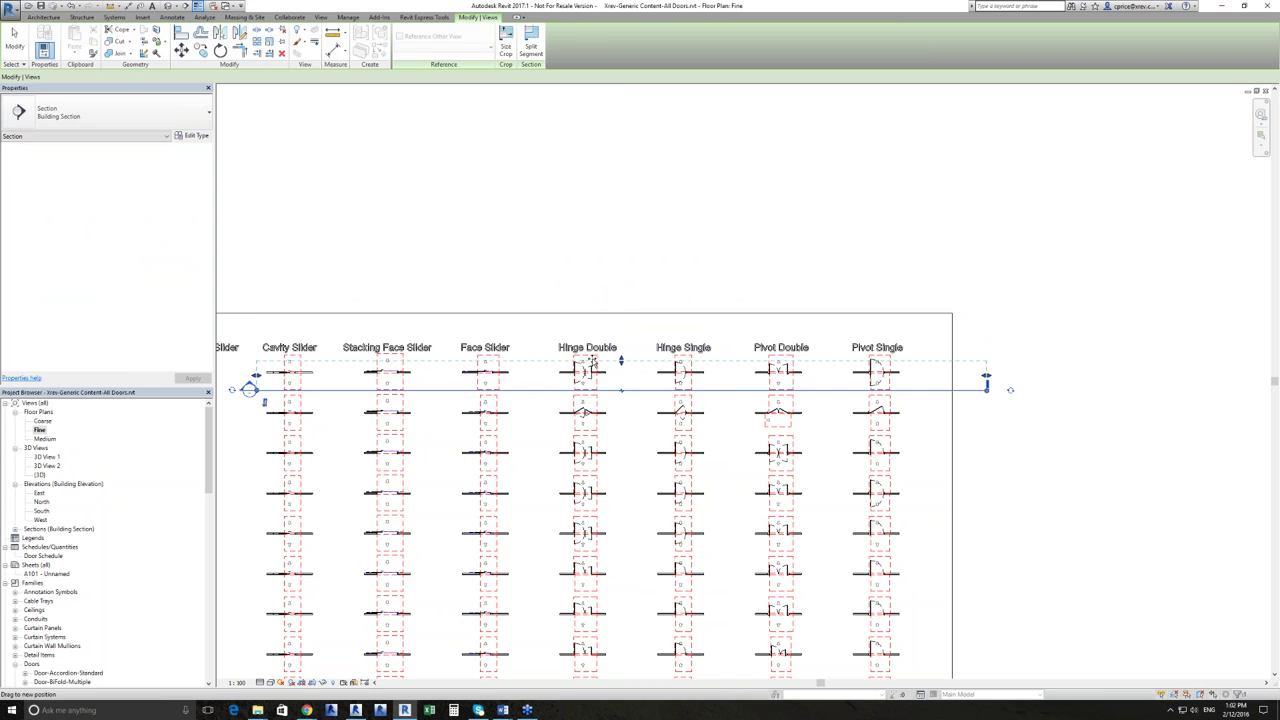
key(Escape)
Open the new section view, set its detail level to Fine, and examine the doors in elevation.
scroll(430, 380, up, 2)
middle_drag(451, 420, 593, 395)
scroll(653, 382, up, 2)
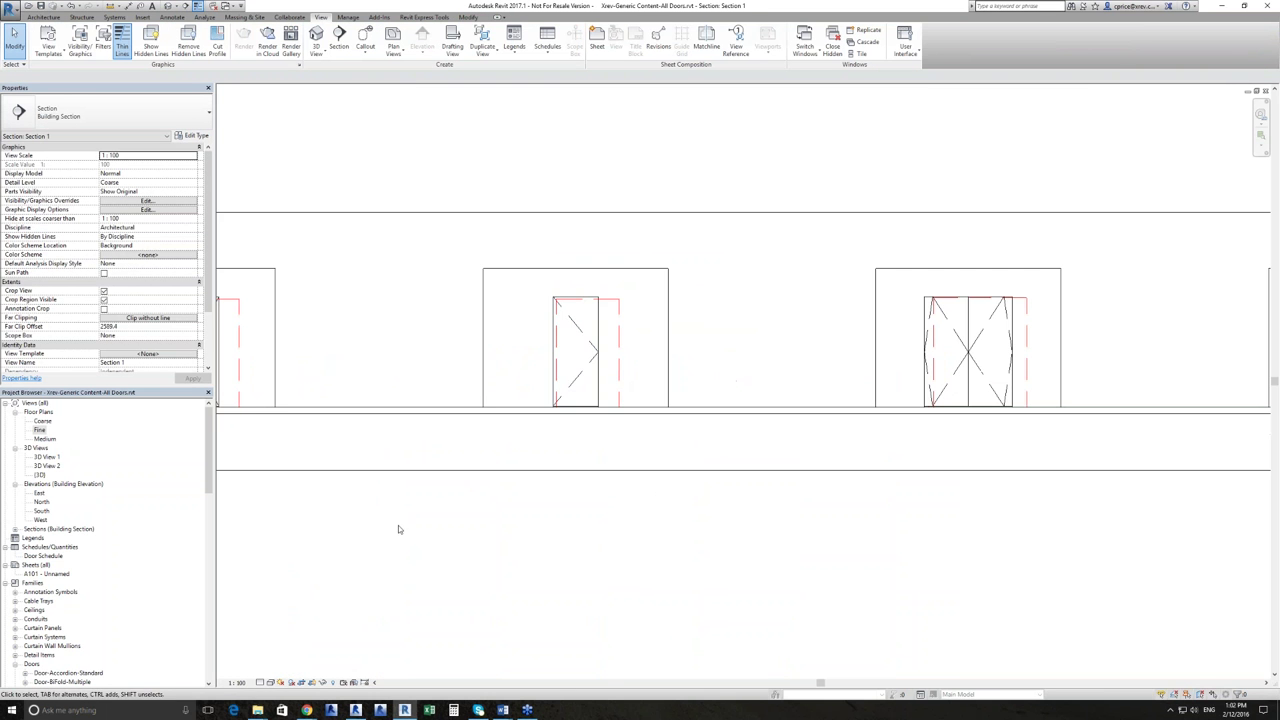
click(275, 671)
scroll(557, 350, up, 2)
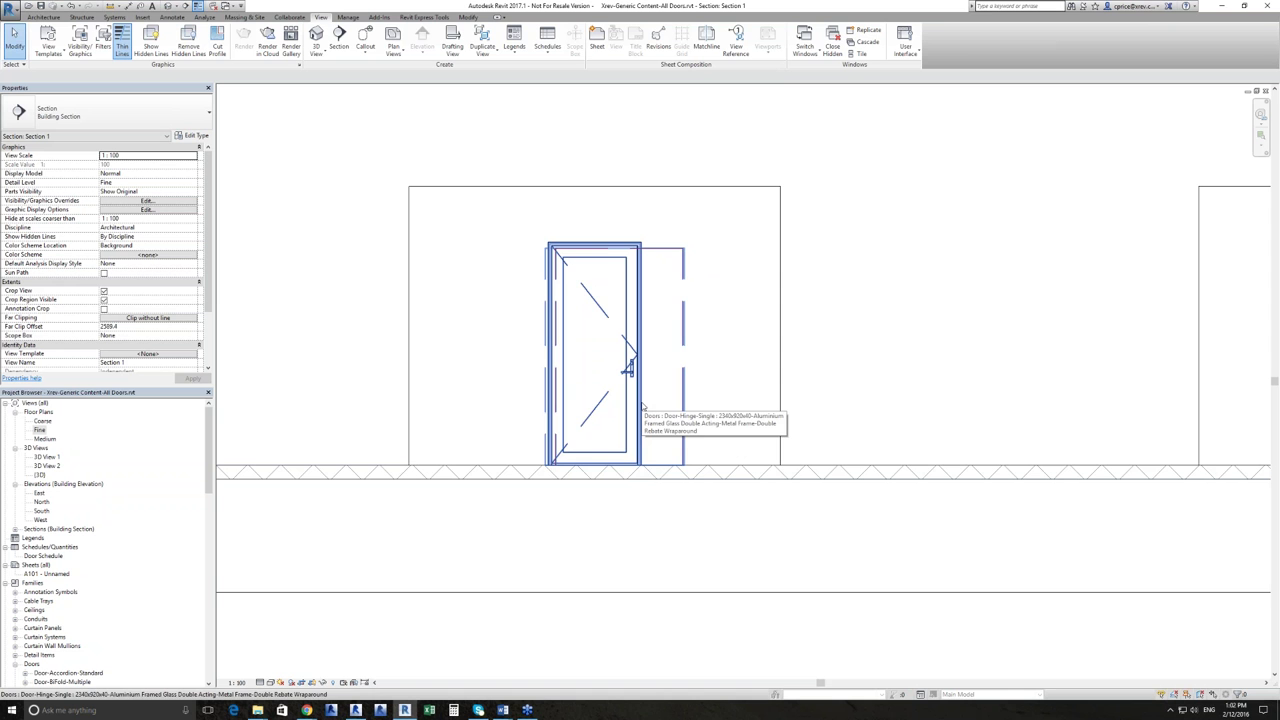
scroll(590, 465, down, 3)
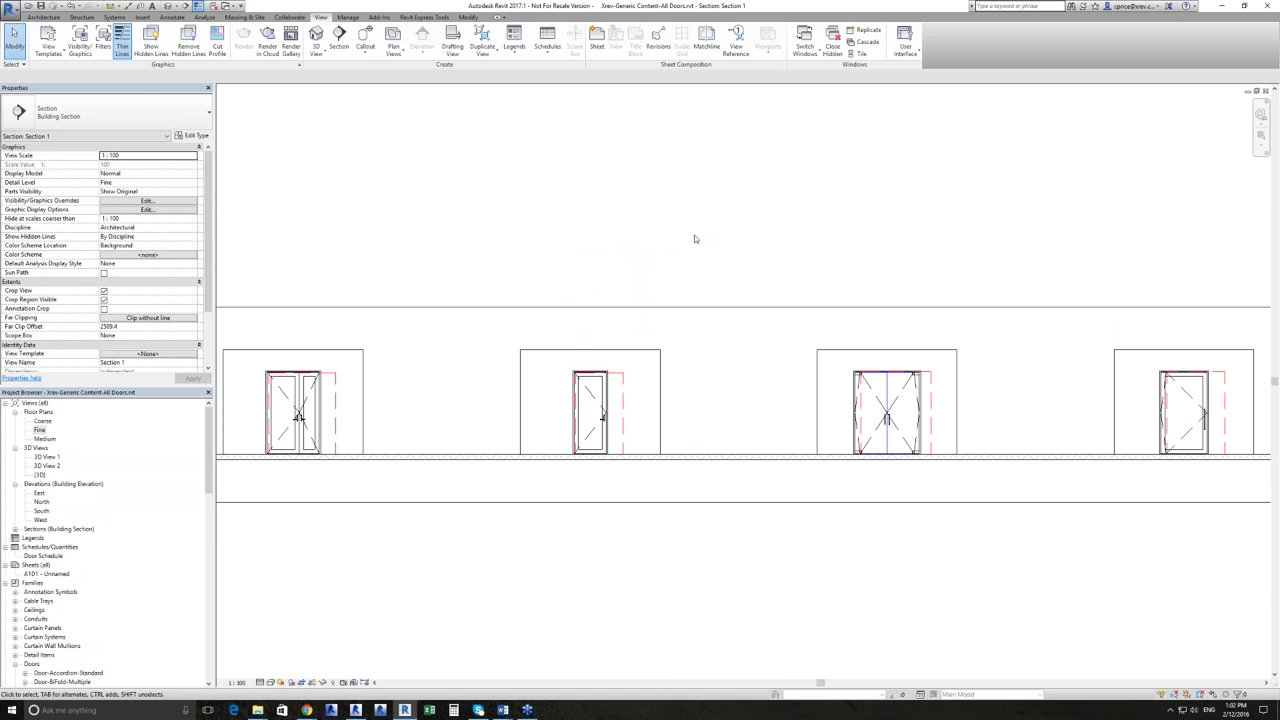
scroll(695, 238, down, 3)
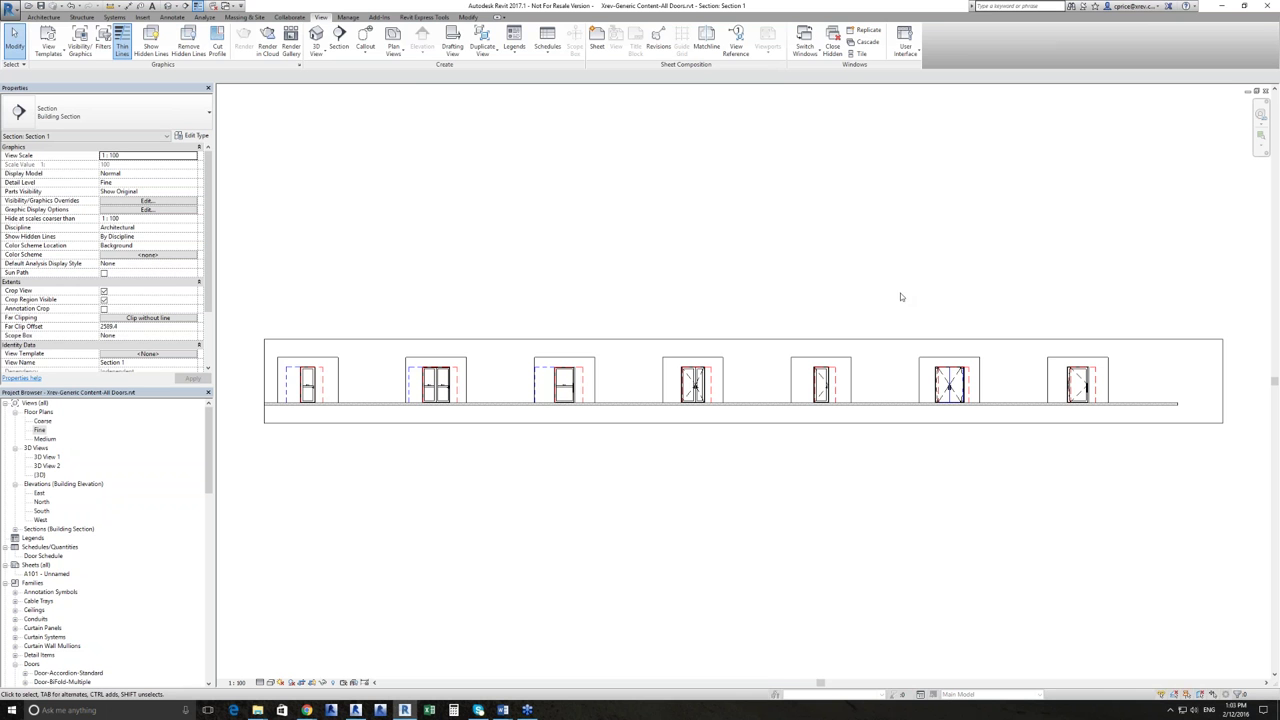
Open 3D View 1 and inspect the type properties of a Door-Operable Wall-Standard door, closing them without changes.
click(229, 7)
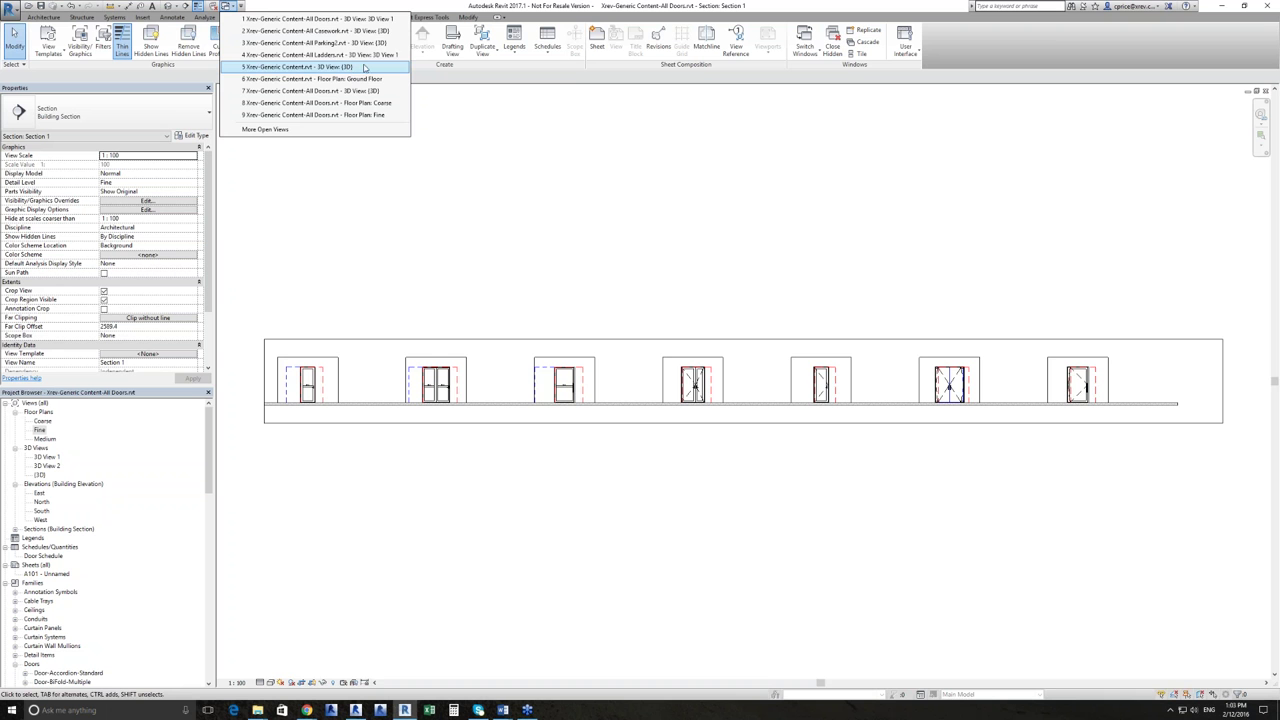
click(370, 19)
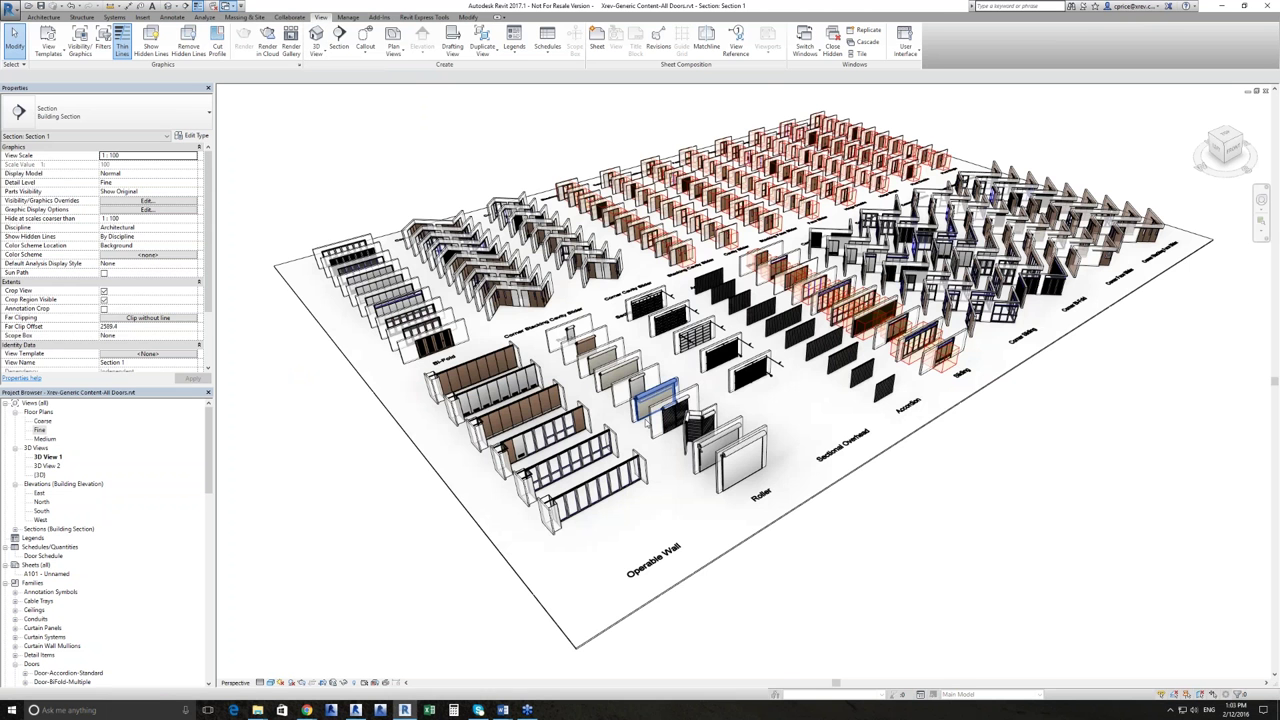
click(588, 447)
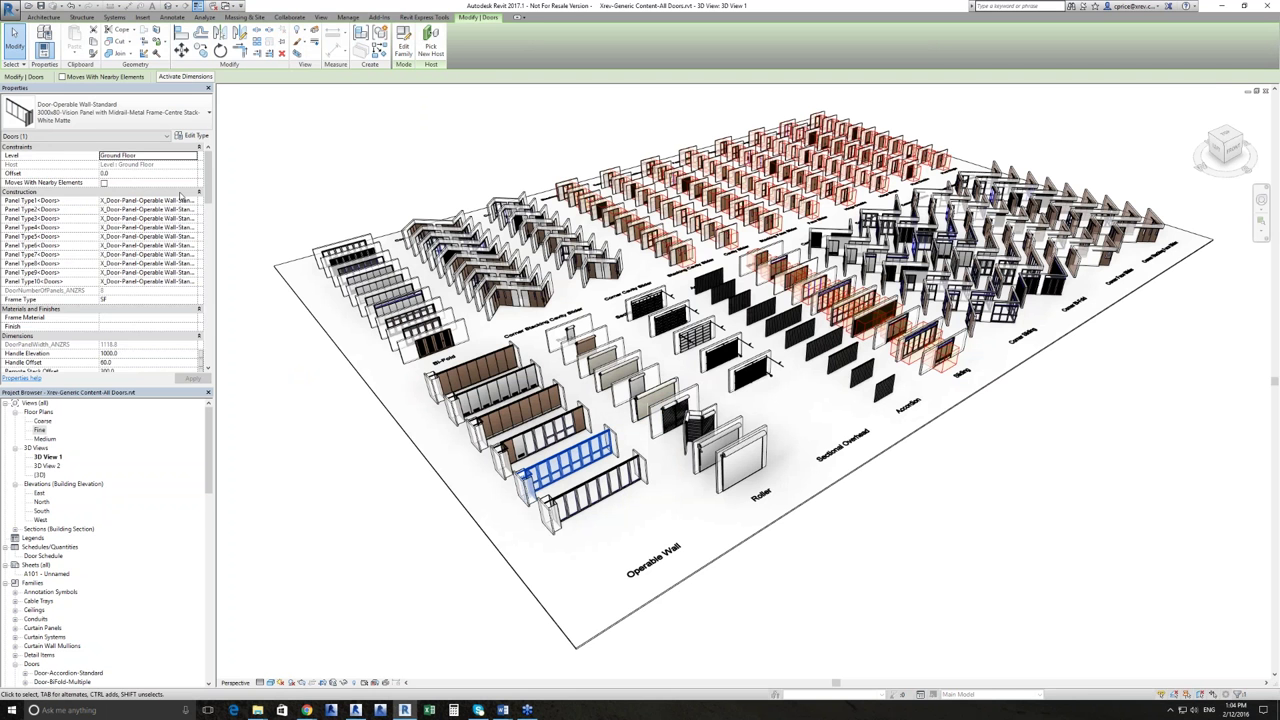
click(191, 135)
scroll(87, 289, down, 10)
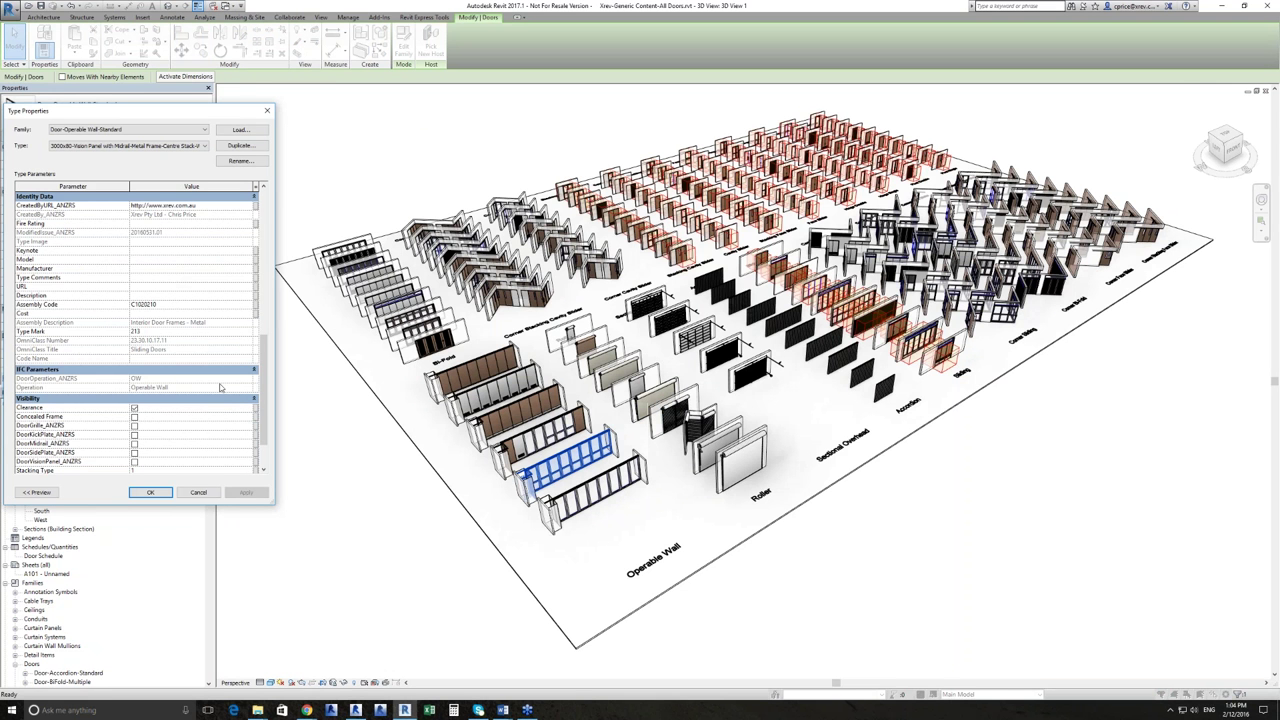
click(200, 492)
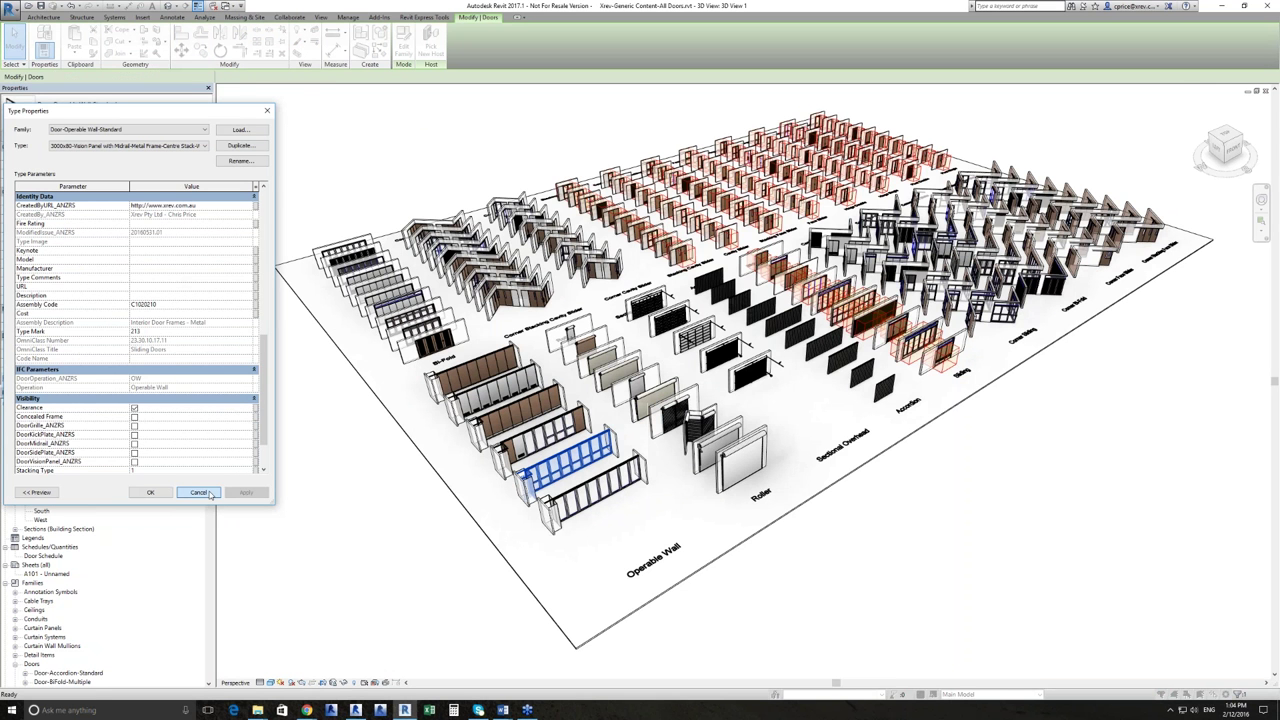
click(922, 541)
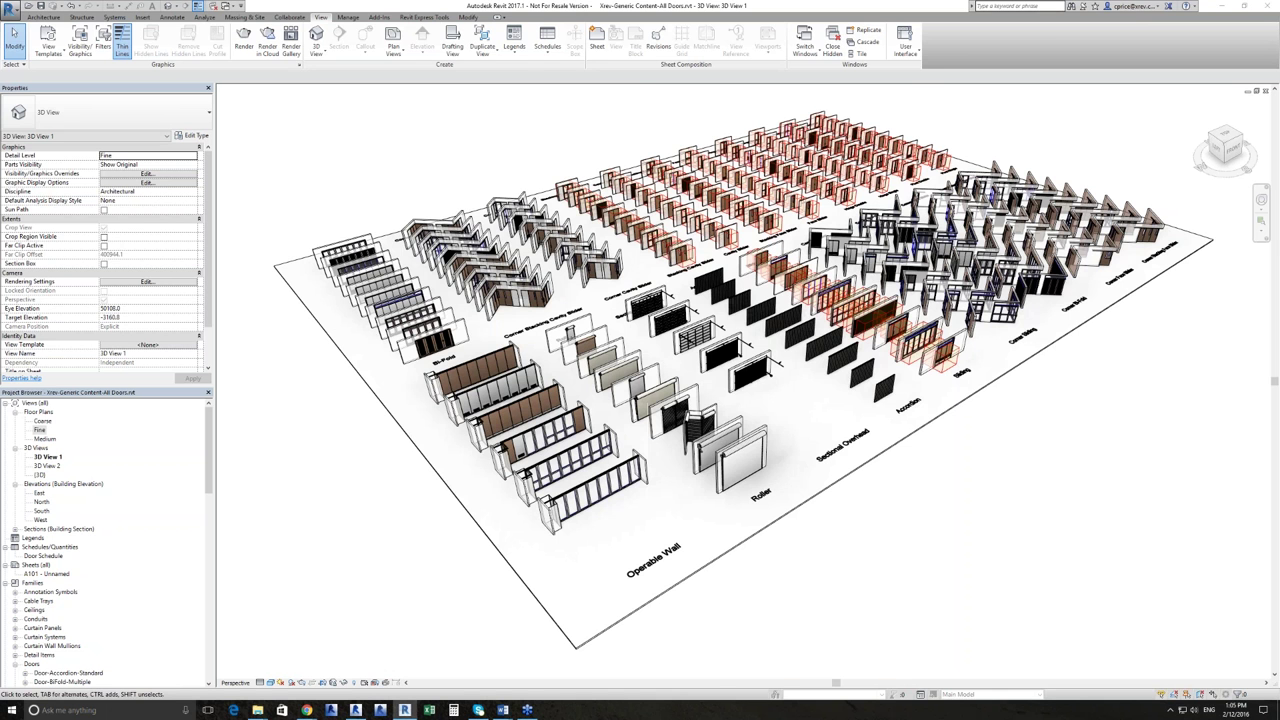
Open the Xrev Generic Content Collaboration Space Trello board in a new Chrome tab, review its content suites, and return to Revit.
key(alt+Tab)
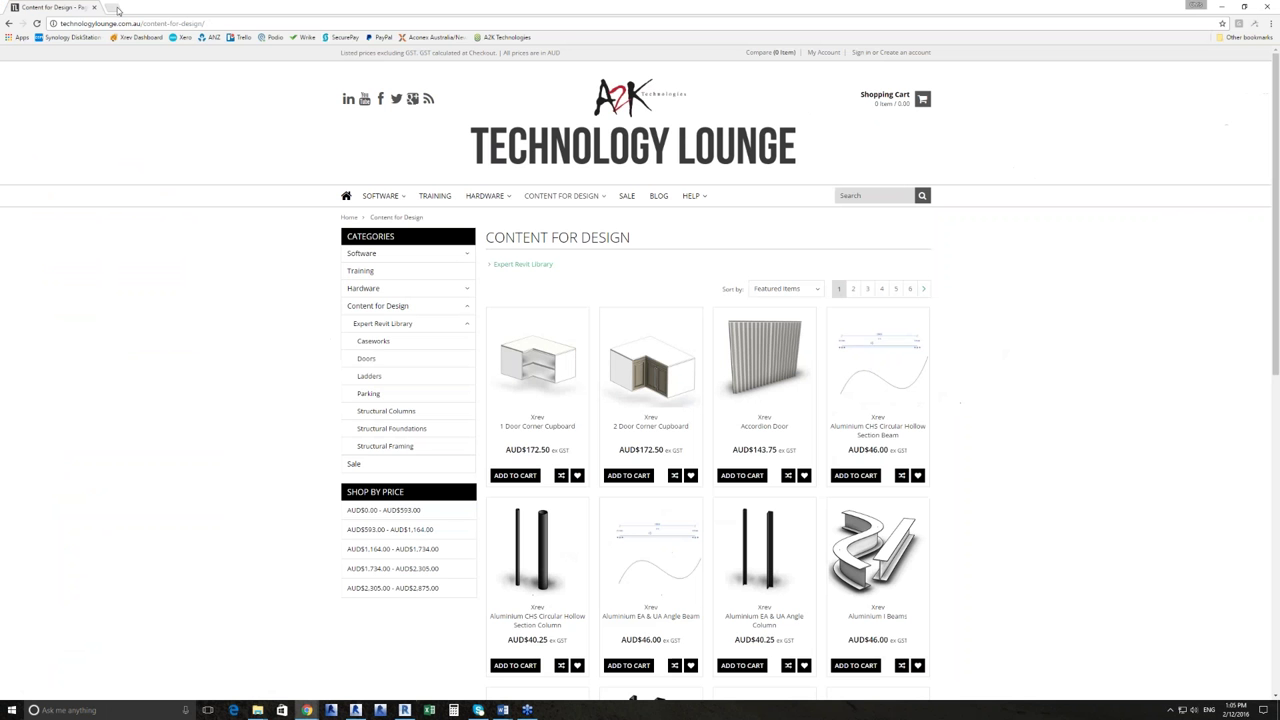
click(120, 8)
text(generic)
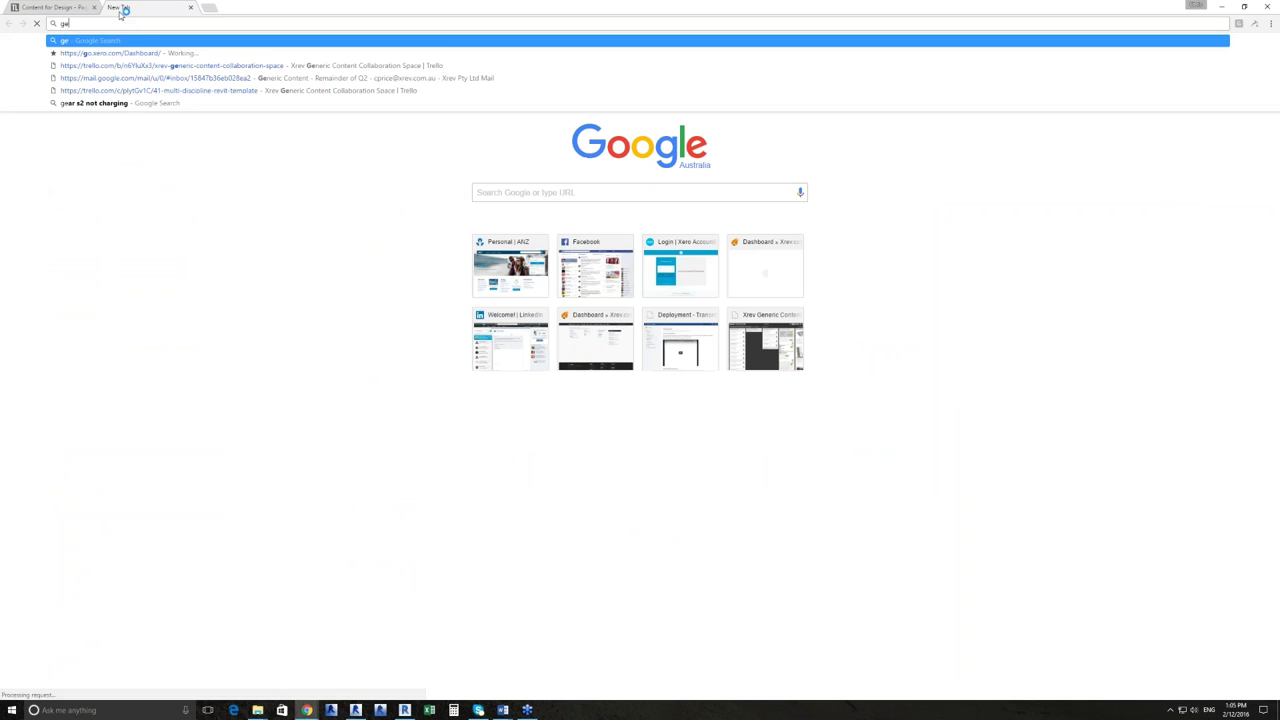
key(Return)
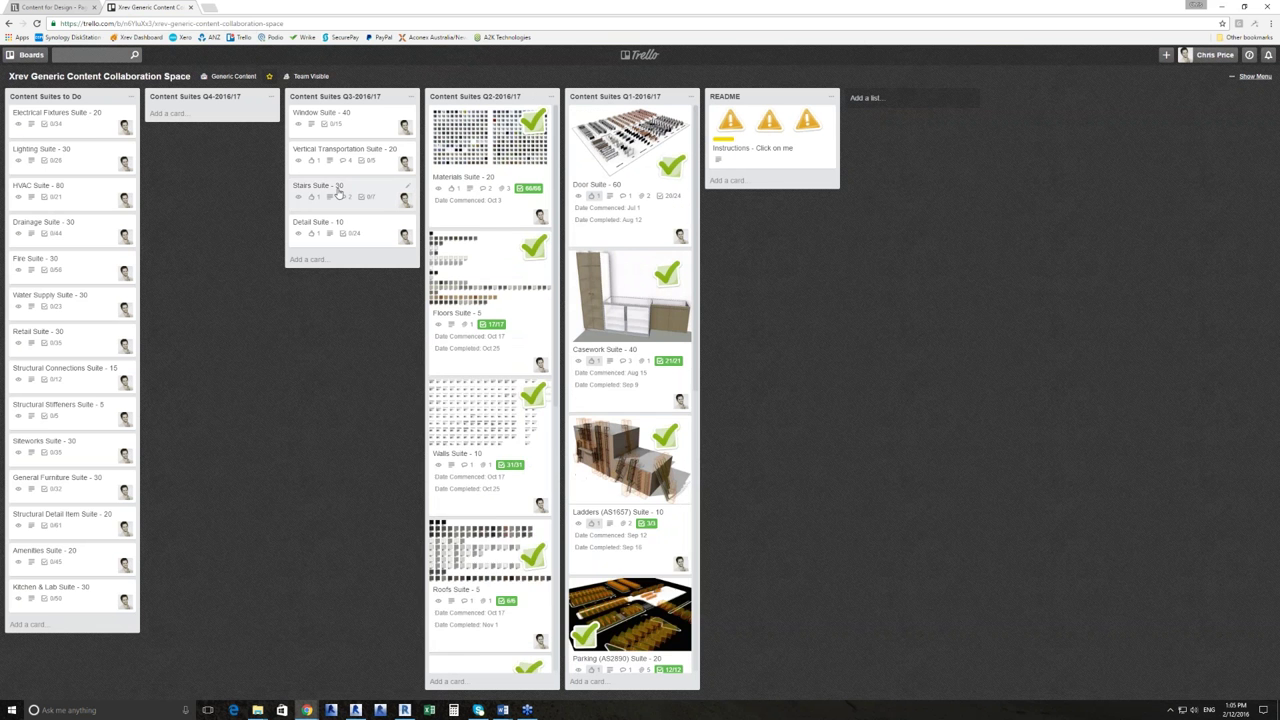
key(alt+Tab)
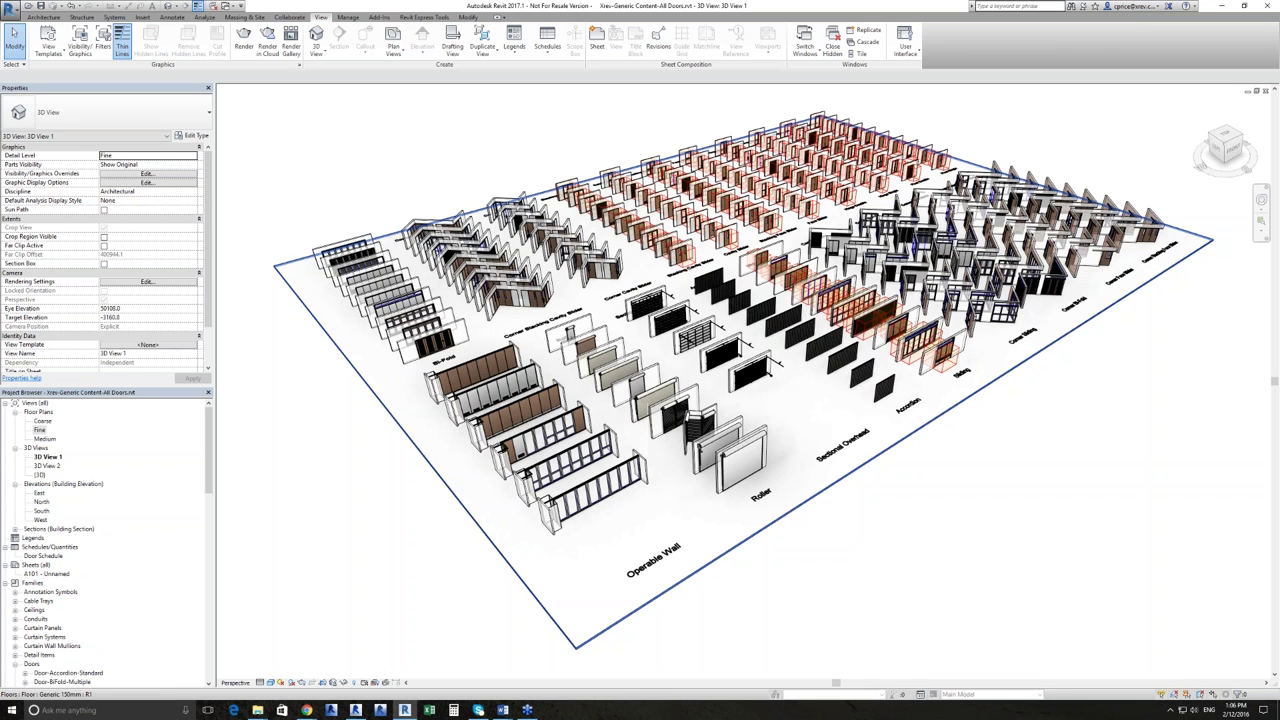
key(Escape)
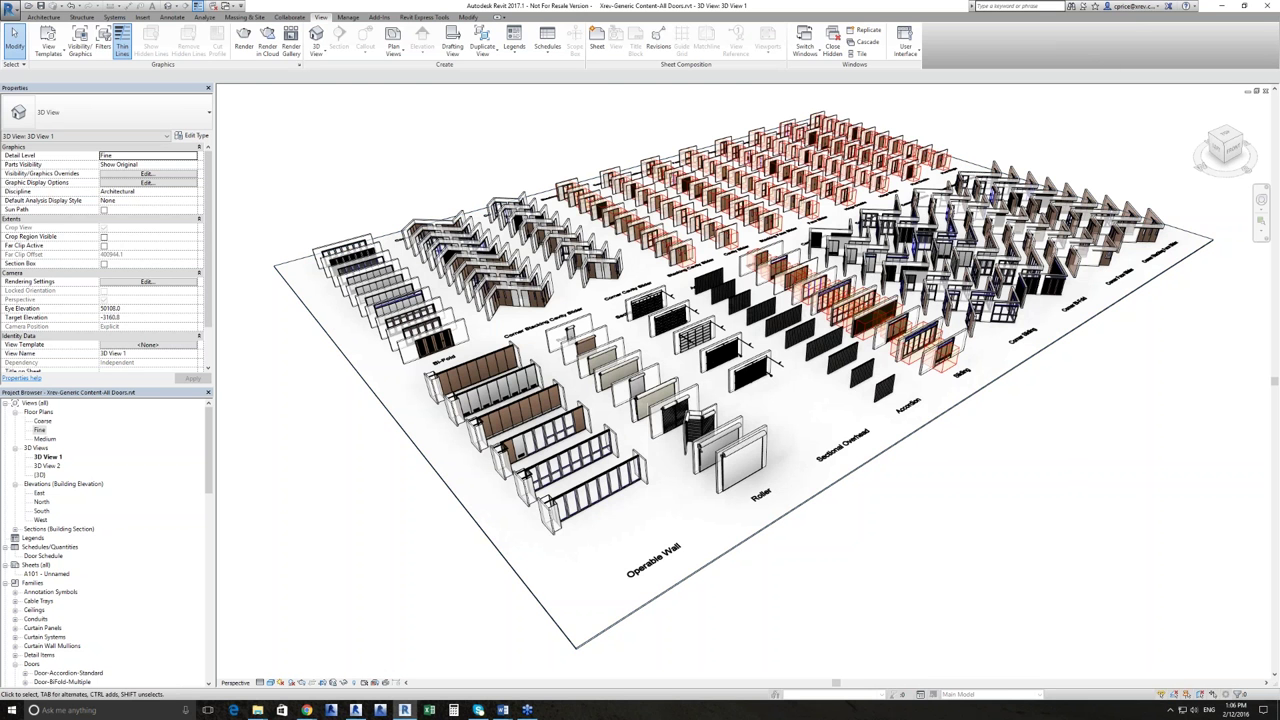